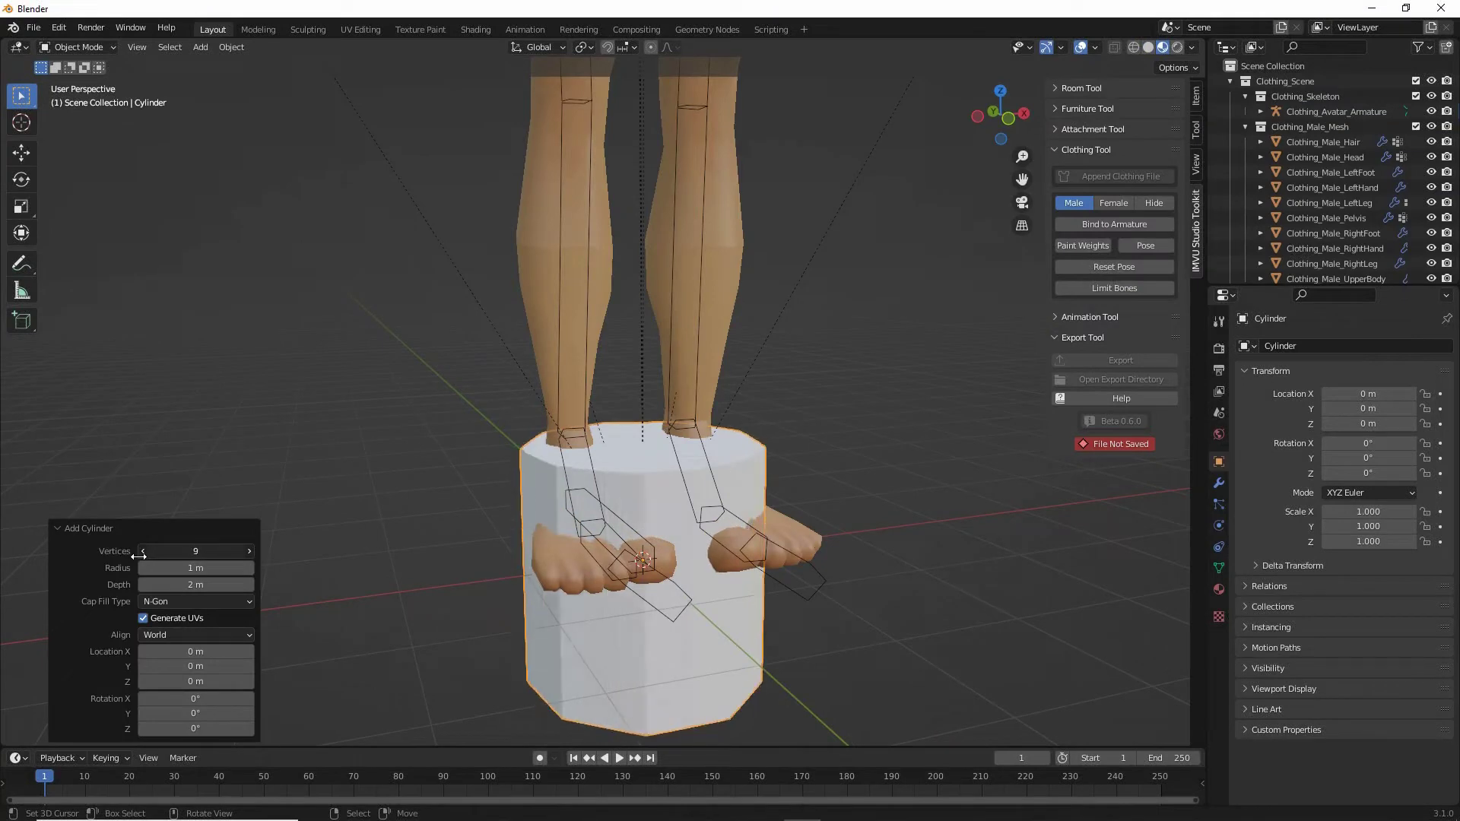
Step: Reduce the vertex count of the newly added cylinder at the avatar's feet
left_click(143, 551)
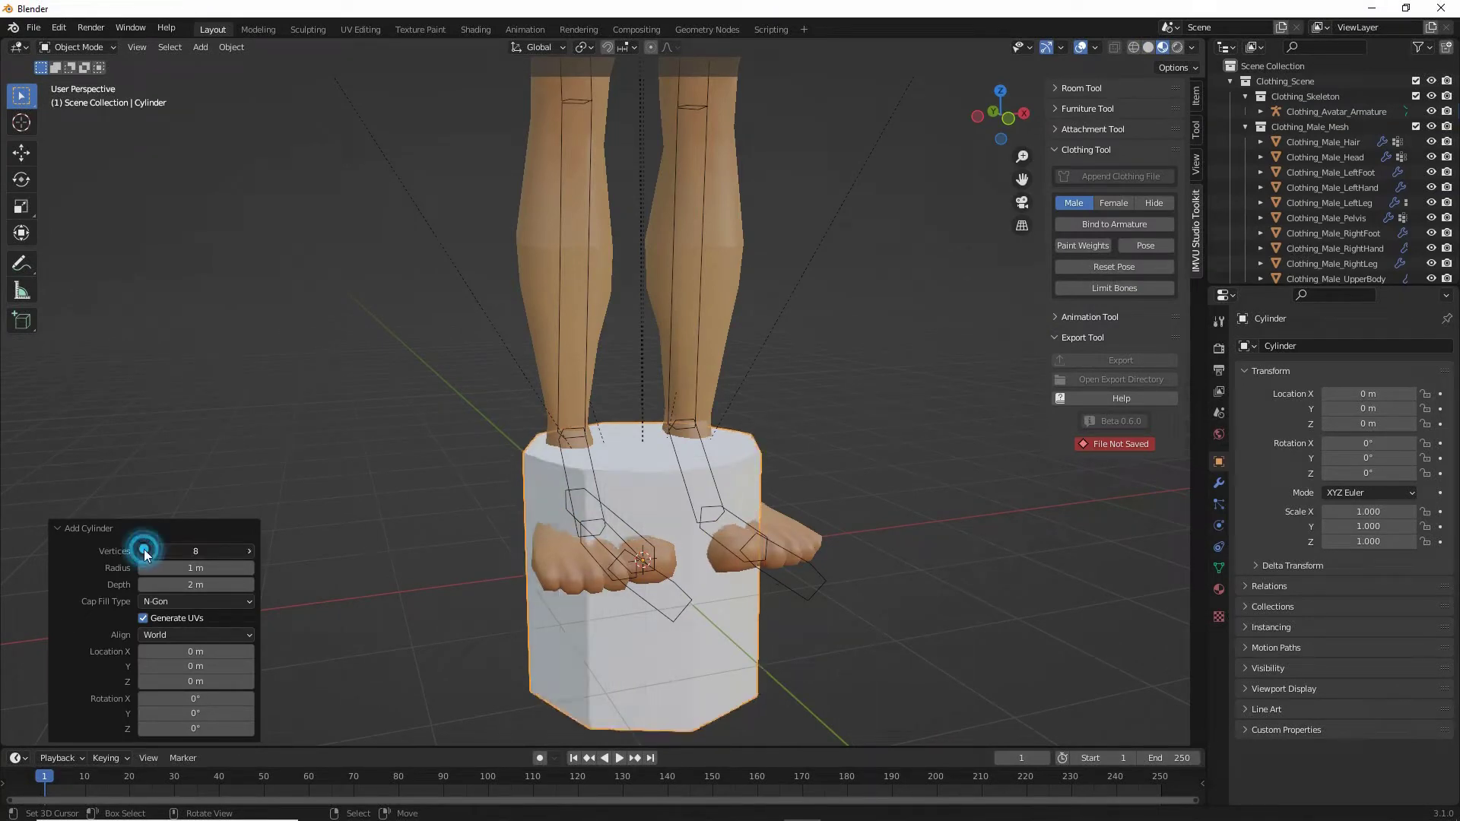
left_click(144, 552)
left_click(144, 551)
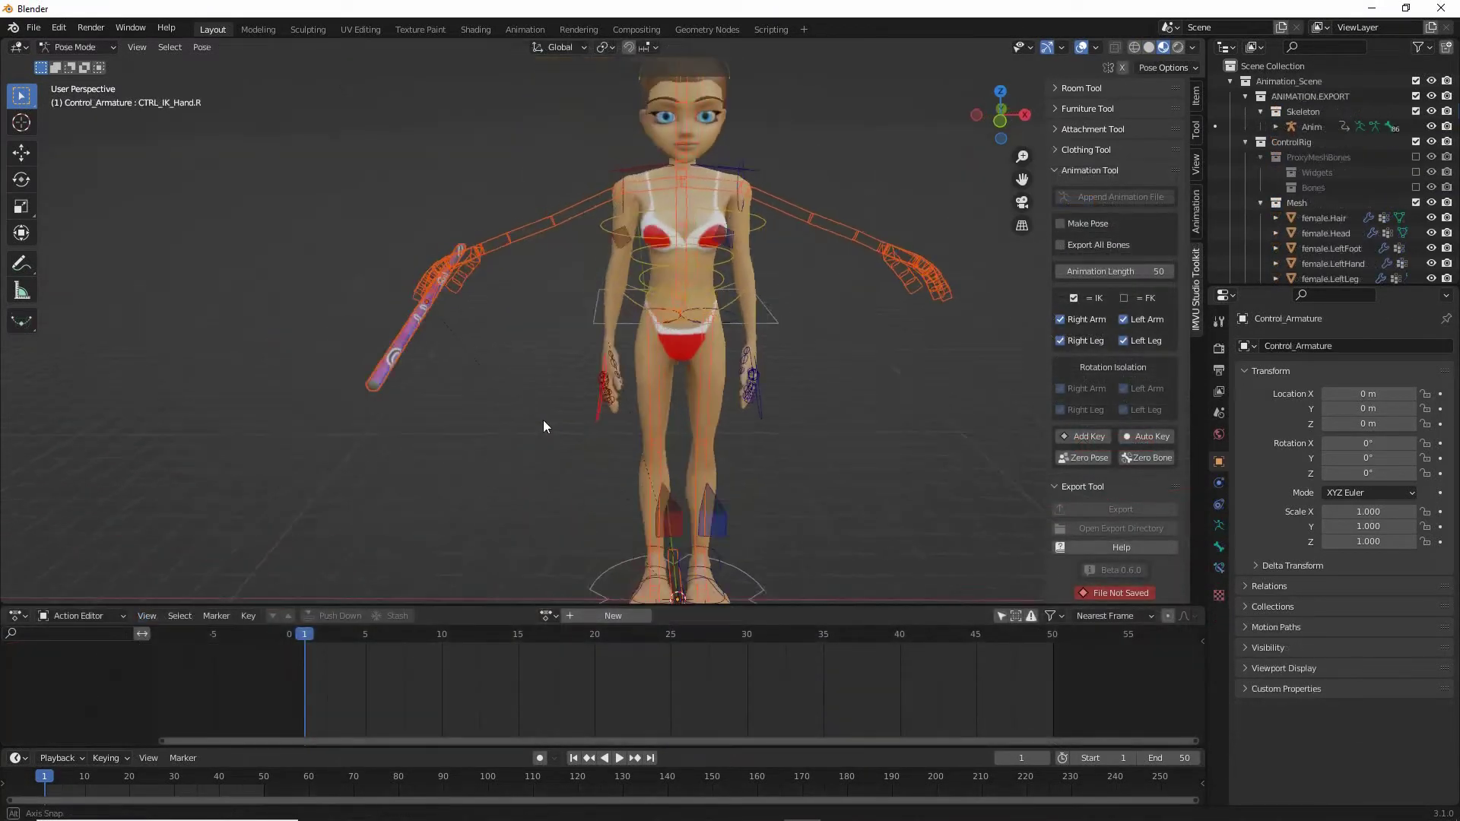
mouse_move(543, 420)
middle_mouse_down()
mouse_move(688, 421)
mouse_move(558, 414)
middle_mouse_up()
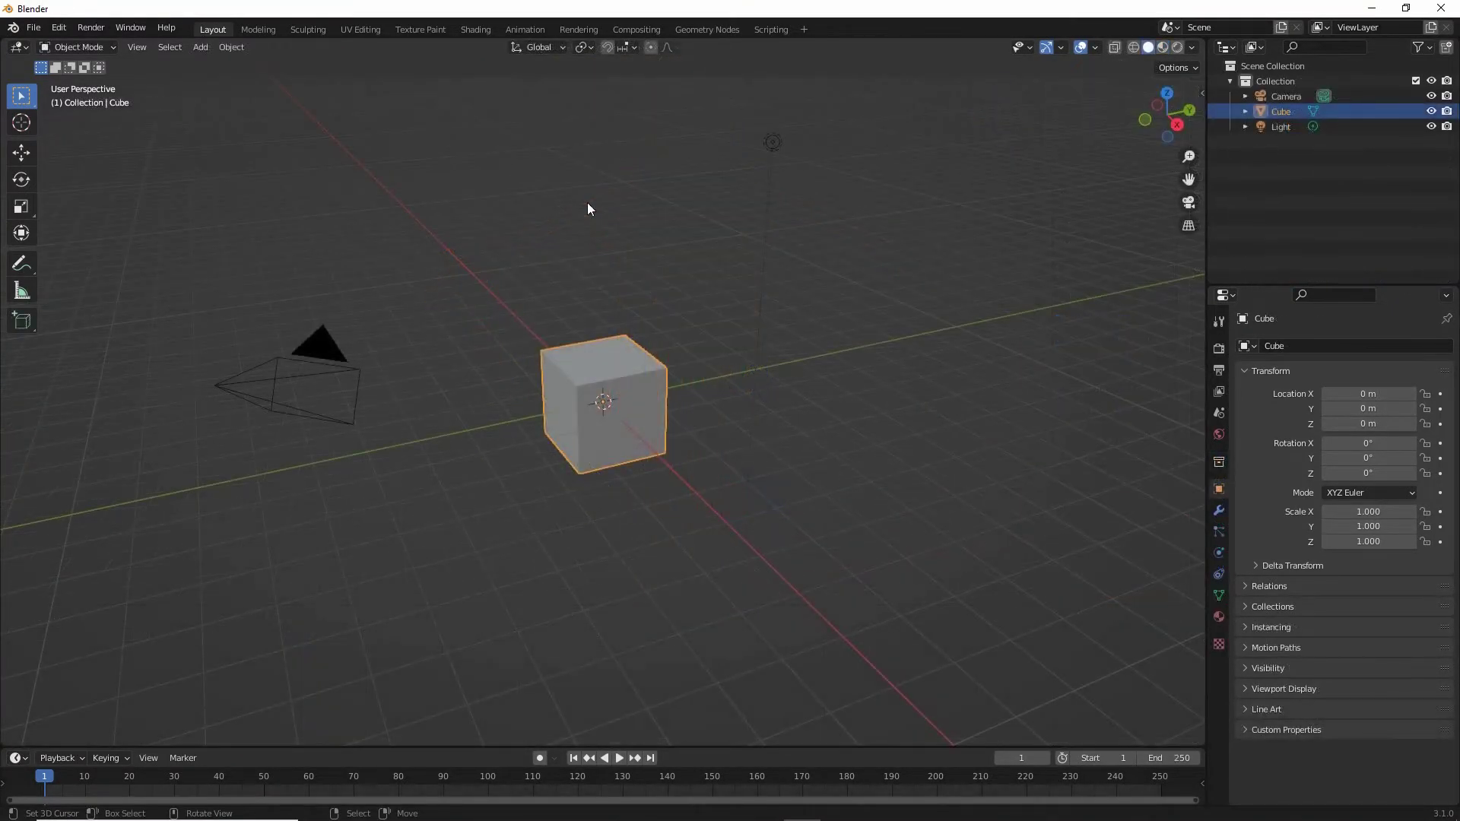
Step: Create a new file from the General template
left_click(34, 28)
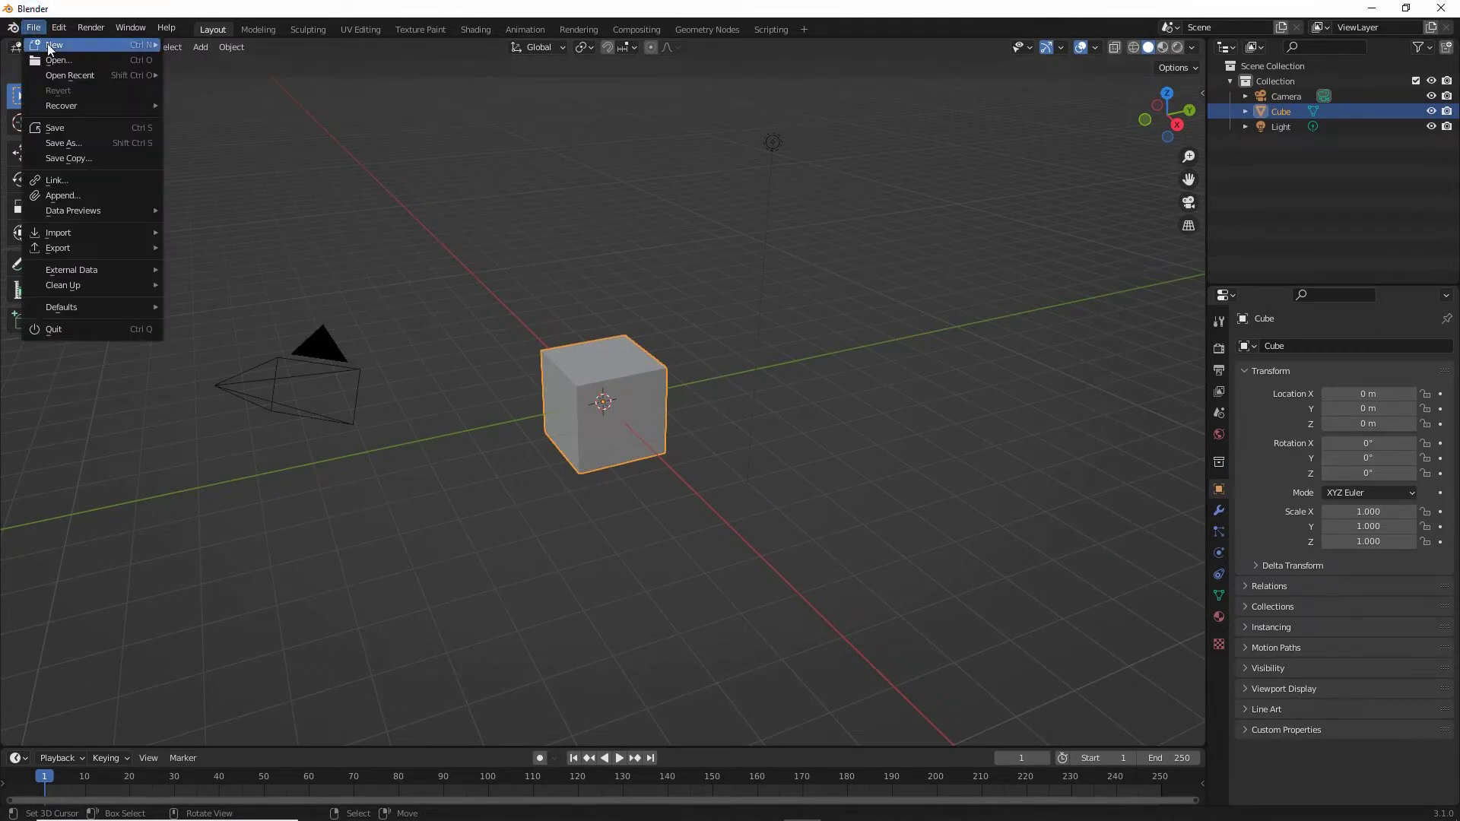
mouse_move(69, 45)
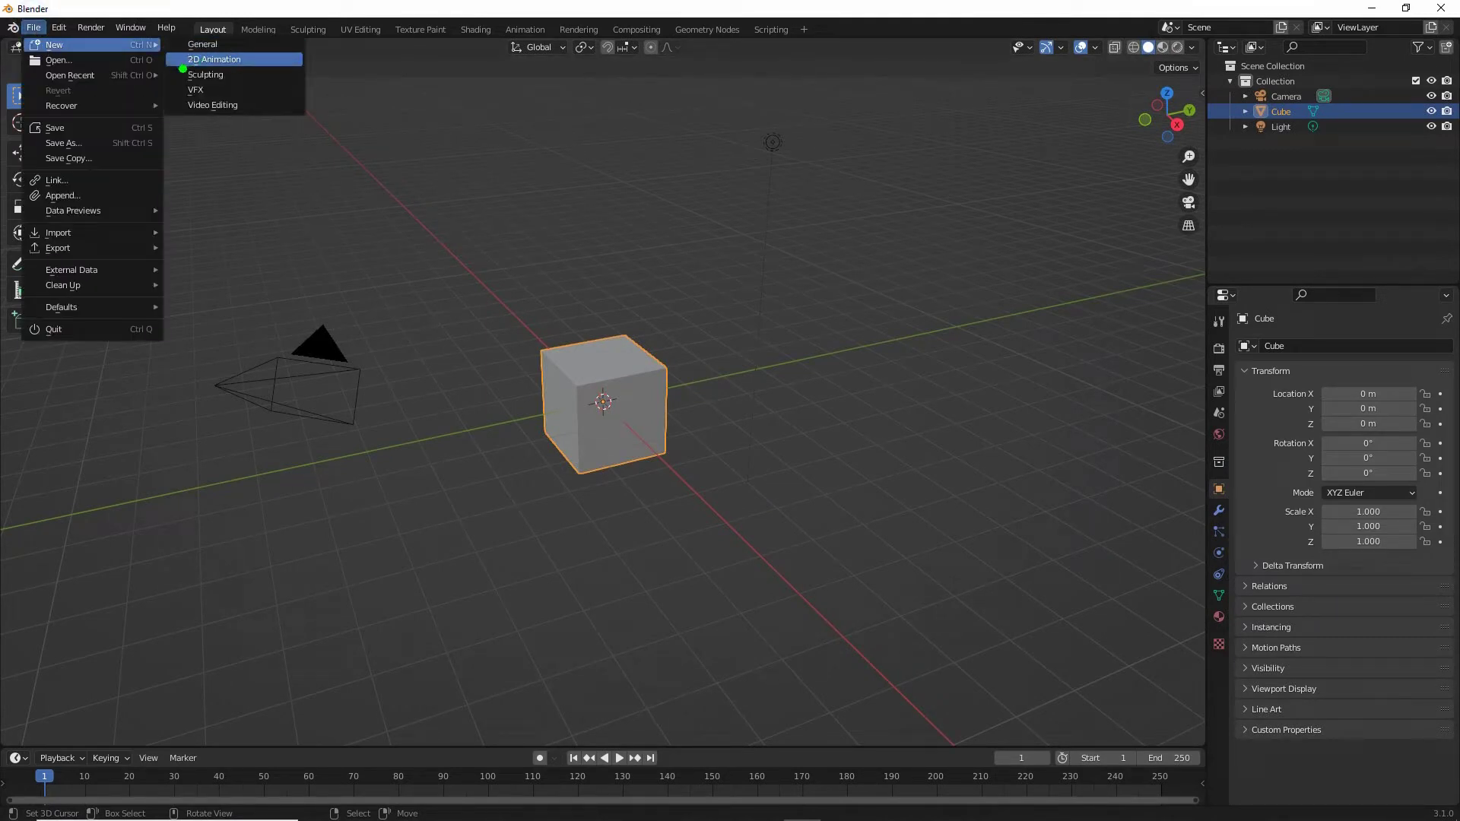
left_click_drag(186, 59, 232, 57)
mouse_move(46, 58)
left_mouse_down()
mouse_move(69, 58)
mouse_move(42, 37)
left_mouse_up()
left_click(205, 44)
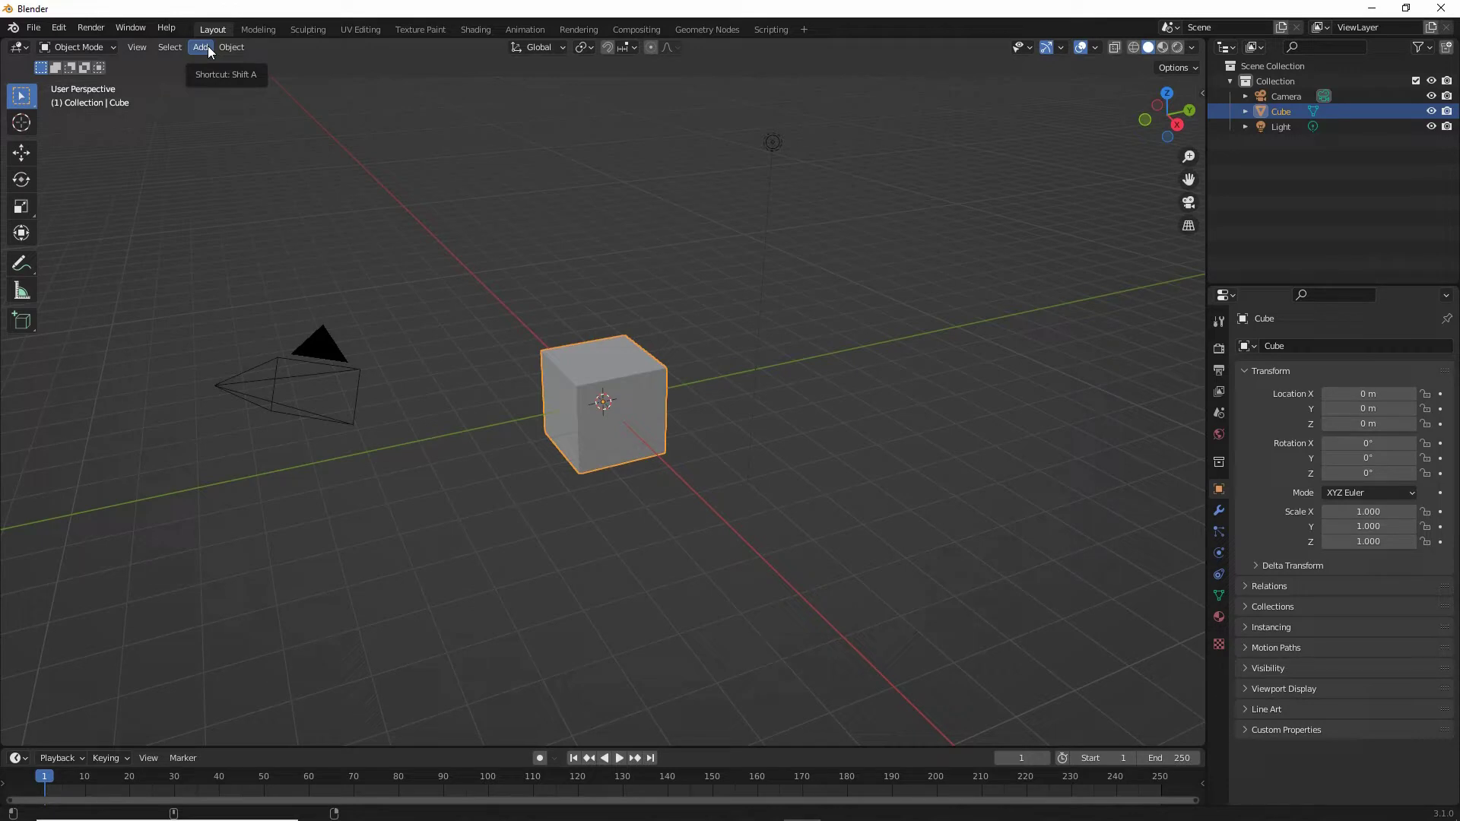
Step: Show the 3D viewport's sidebar and open the IMVU Studio Toolkit in it
left_click(134, 48)
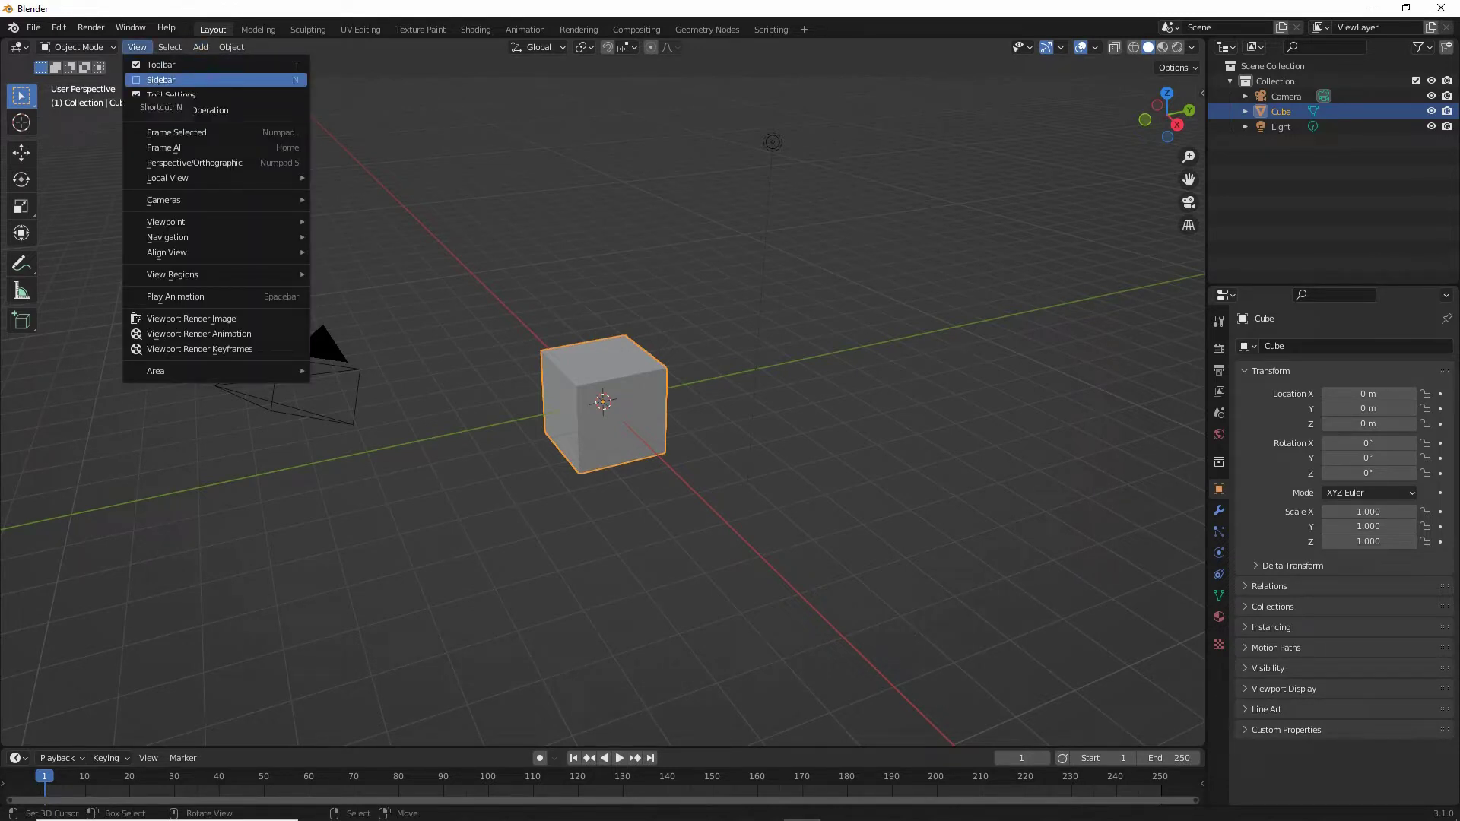
left_click_drag(135, 92, 201, 95)
left_click_drag(122, 61, 166, 61)
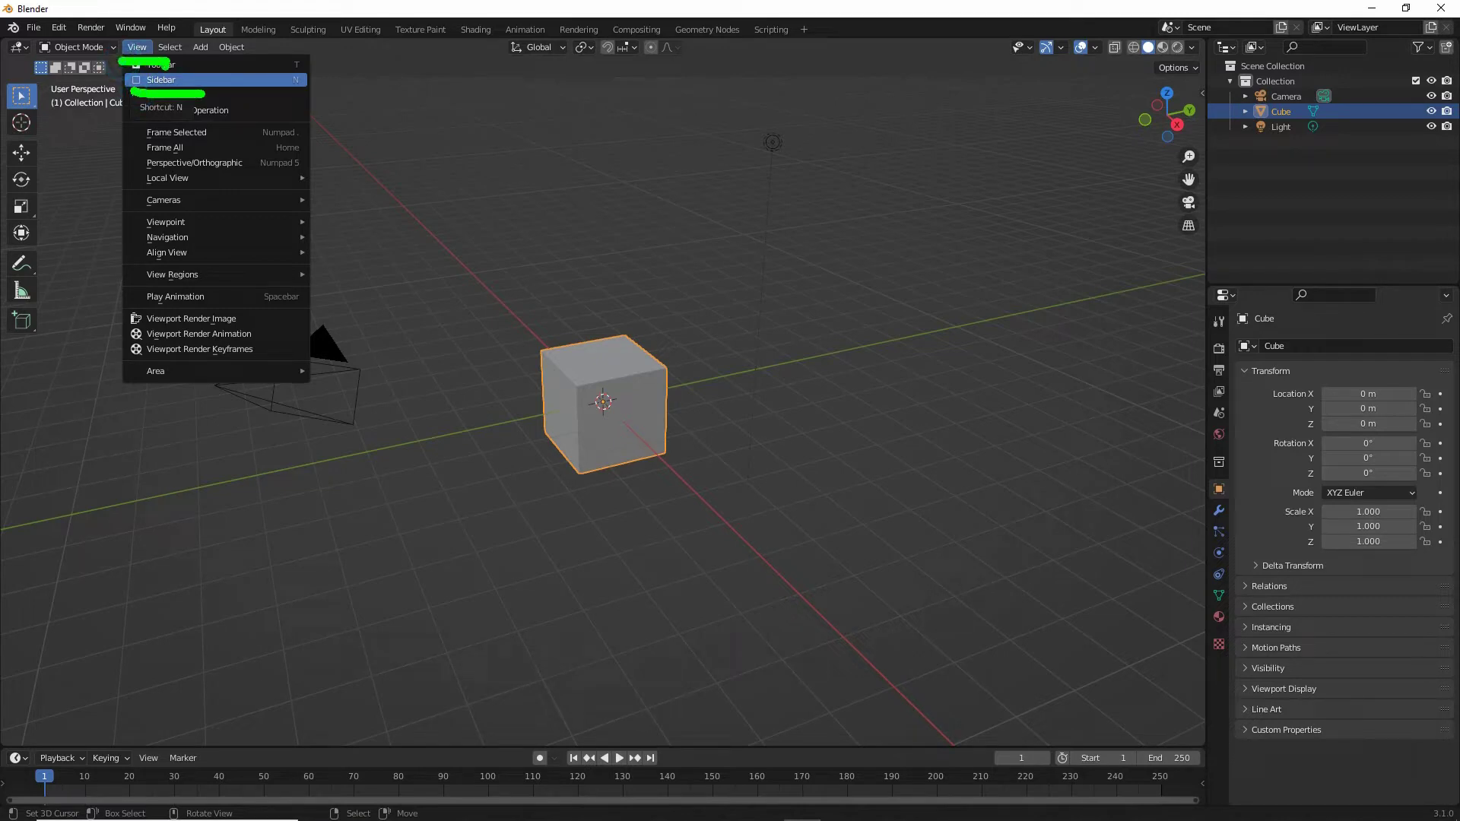
left_click(157, 80)
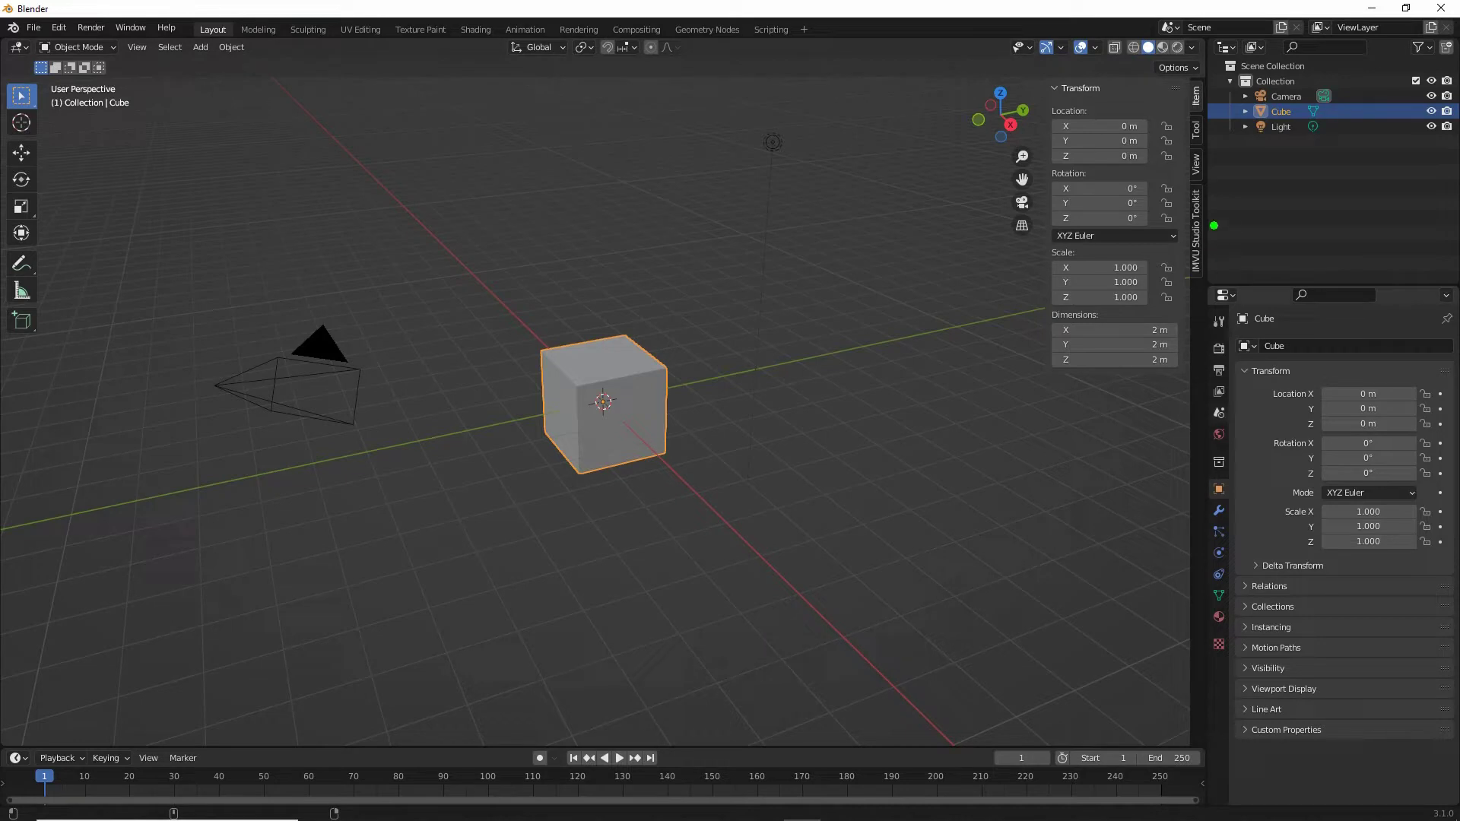
left_click_drag(1217, 192, 1214, 263)
left_click(1196, 228)
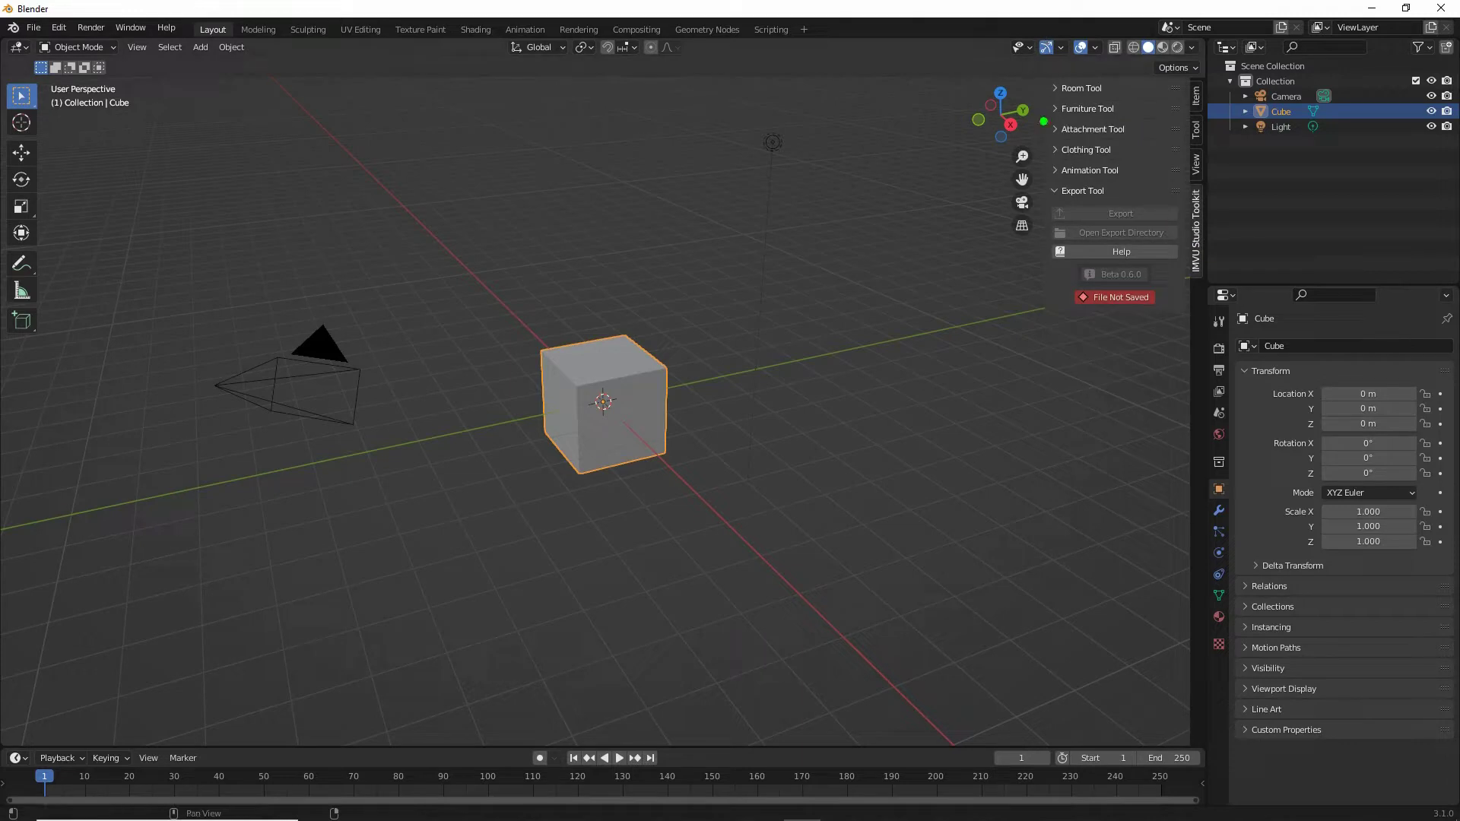
Step: Expand the toolkit's Clothing Tool and append the clothing file with its avatar to the scene
left_click_drag(1044, 93, 1041, 182)
key("Escape")
left_click_drag(1049, 139, 1135, 141)
key("Escape")
left_click_drag(1050, 163, 1118, 162)
key("Escape")
left_click(1057, 150)
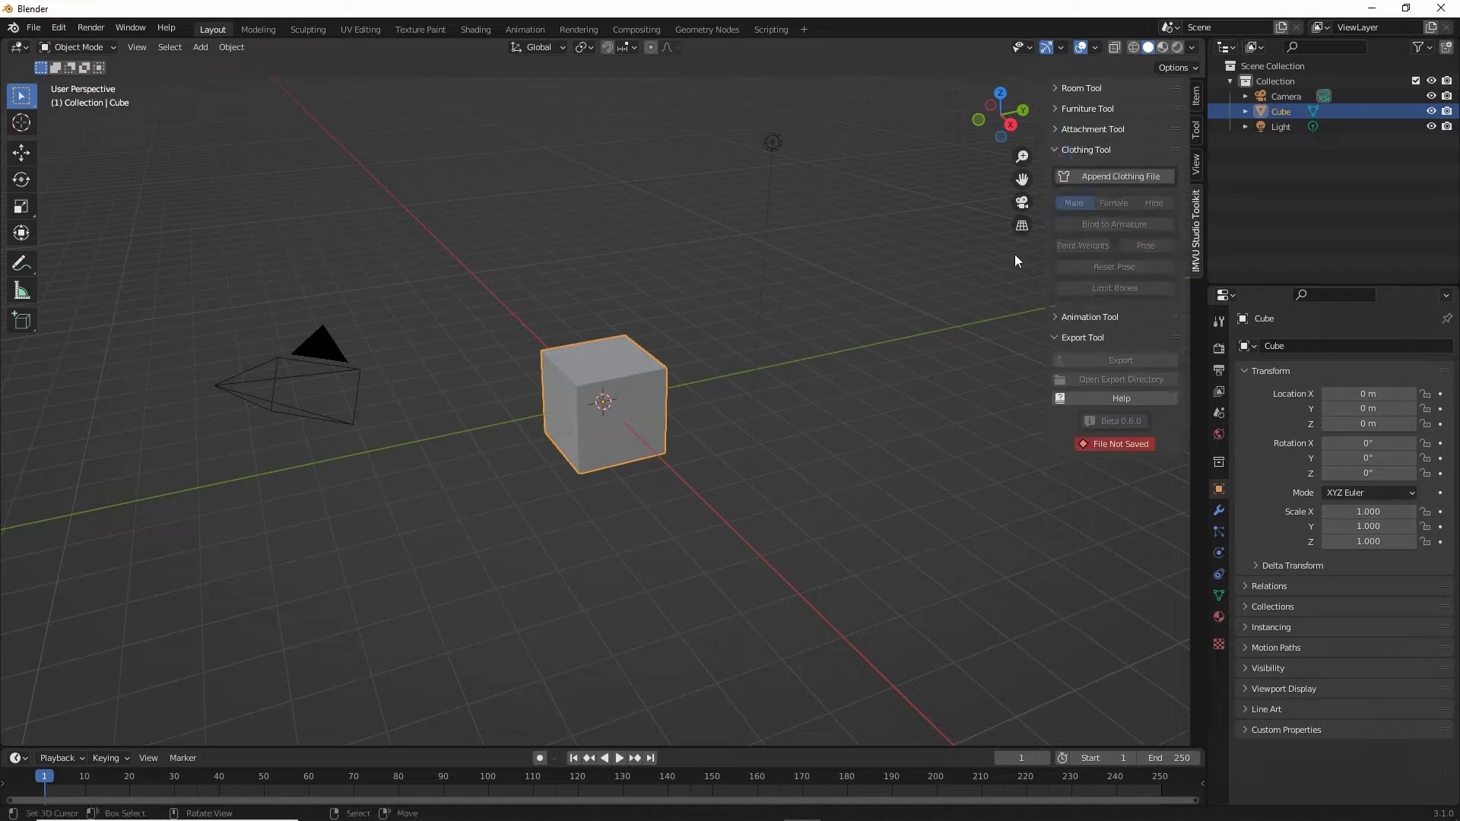
left_click_drag(1074, 190, 1166, 193)
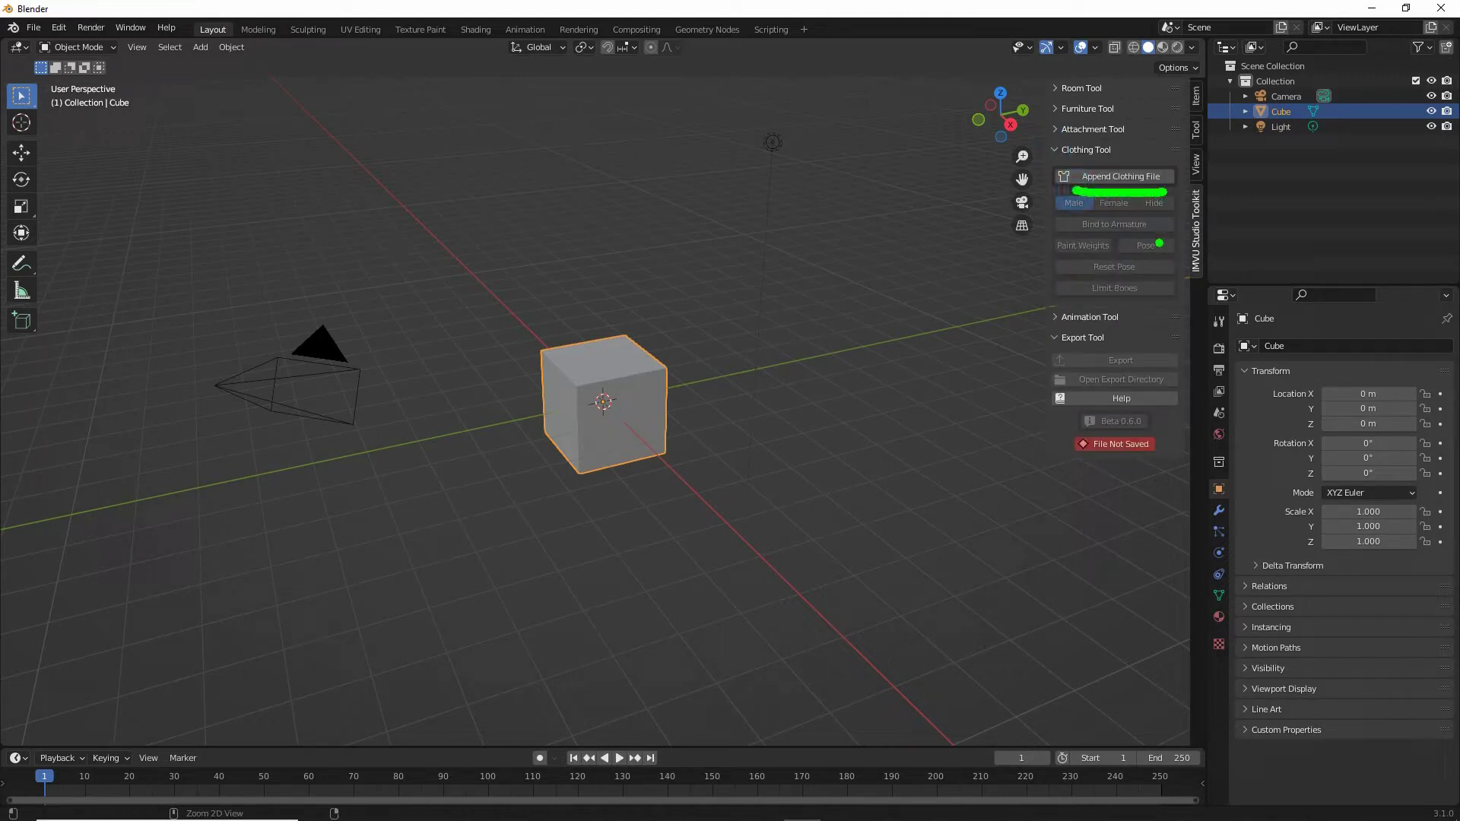
key("Escape")
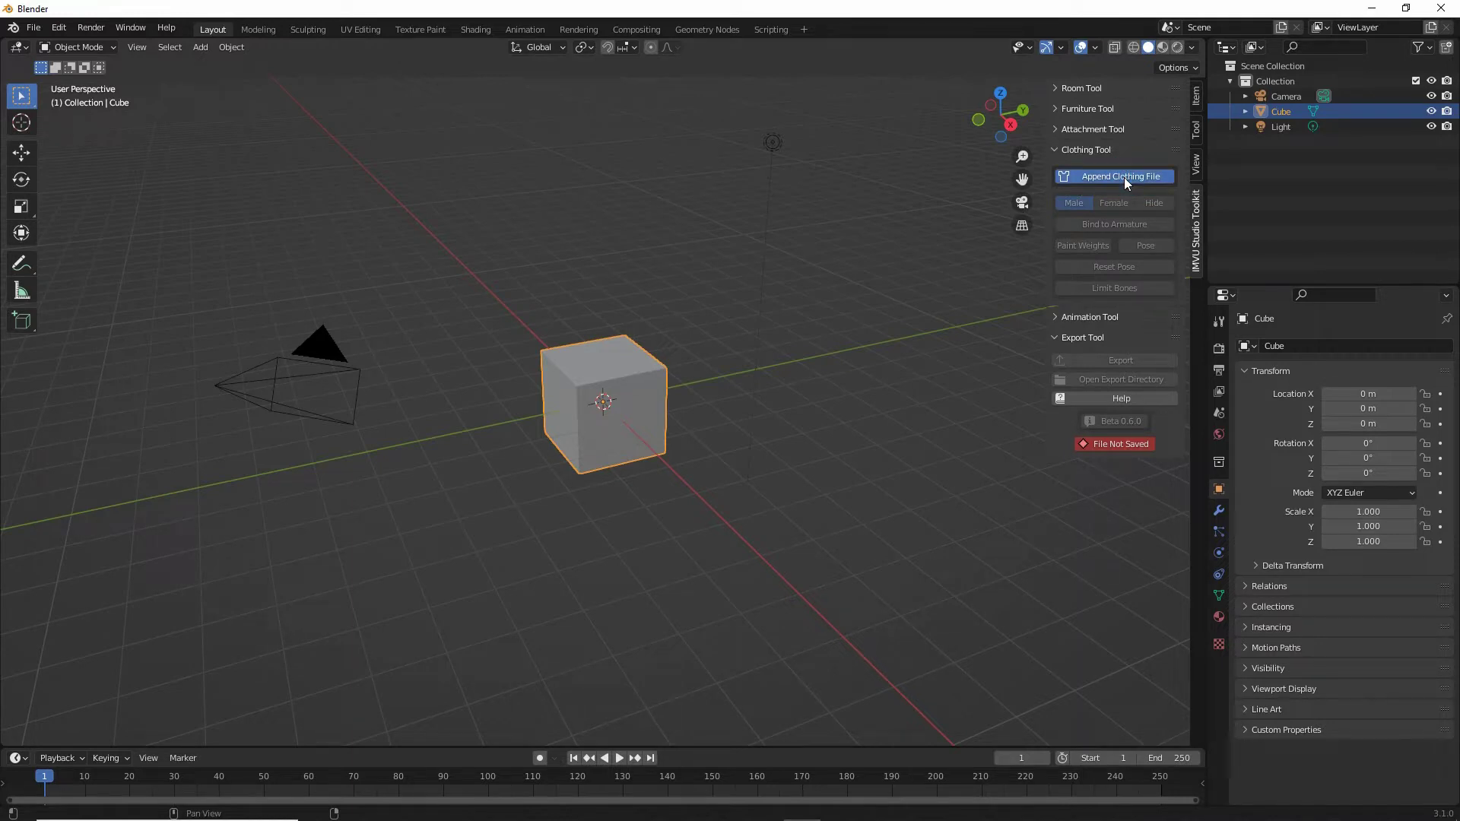
left_click(1124, 176)
Step: Select the avatar's armature and examine its bones around the wrist, arms and upper chest
middle_click_drag(590, 462, 660, 372)
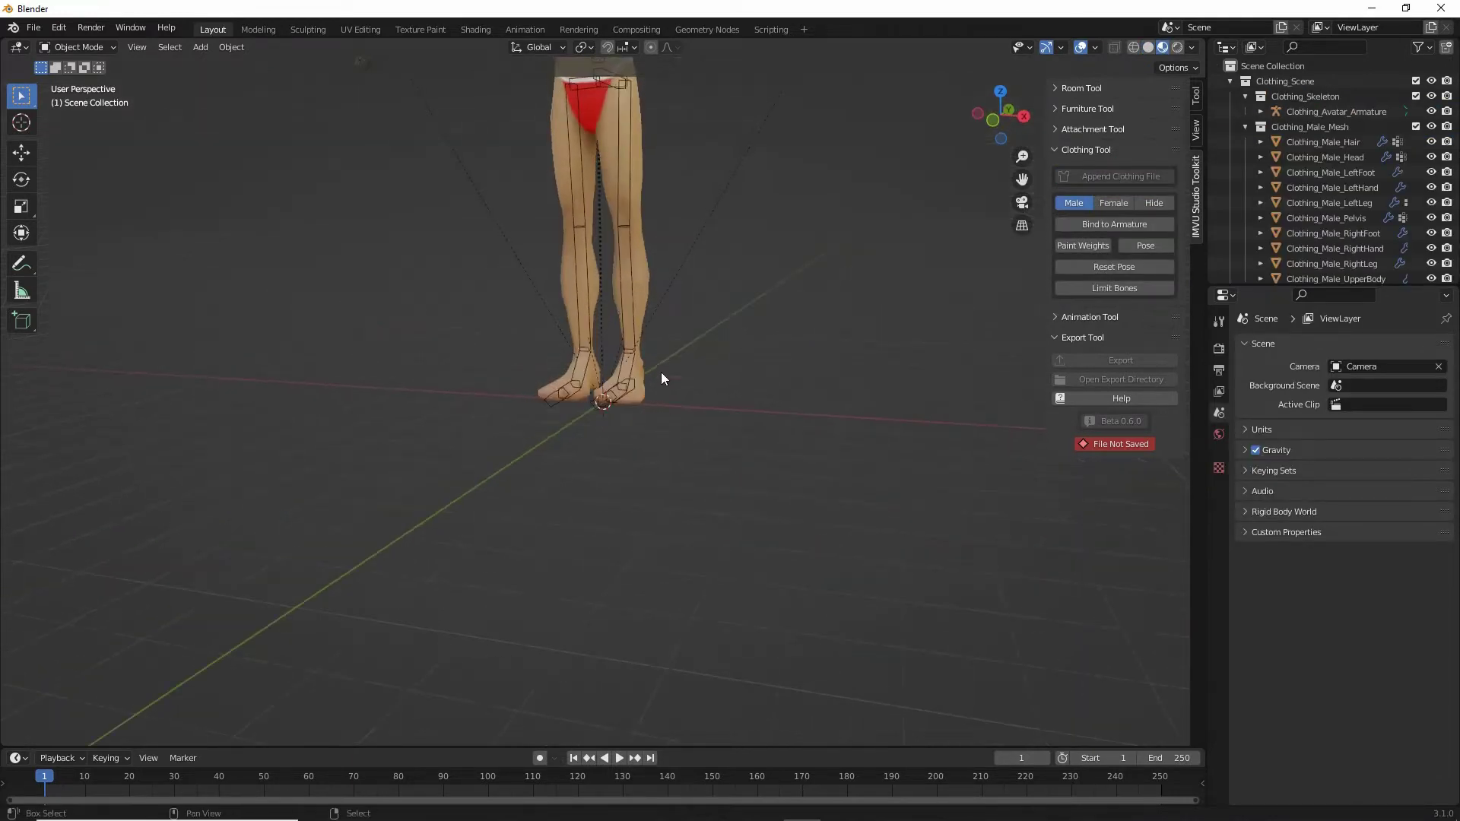
middle_click_drag(651, 304, 639, 509, "shift")
middle_click_drag(545, 499, 620, 498)
scroll(562, 350, "up", 1)
left_click(532, 214)
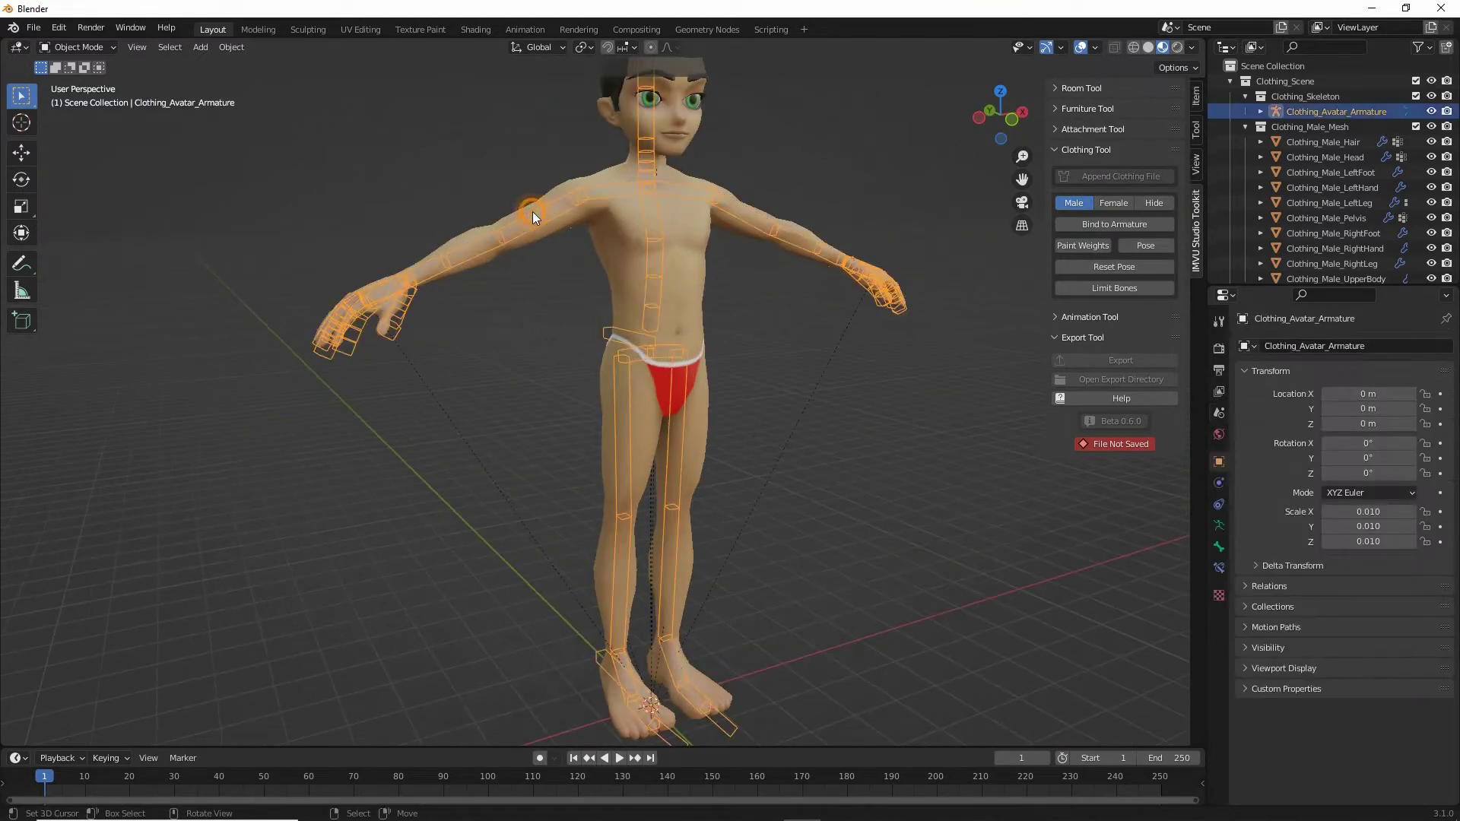
middle_click_drag(536, 467, 682, 524)
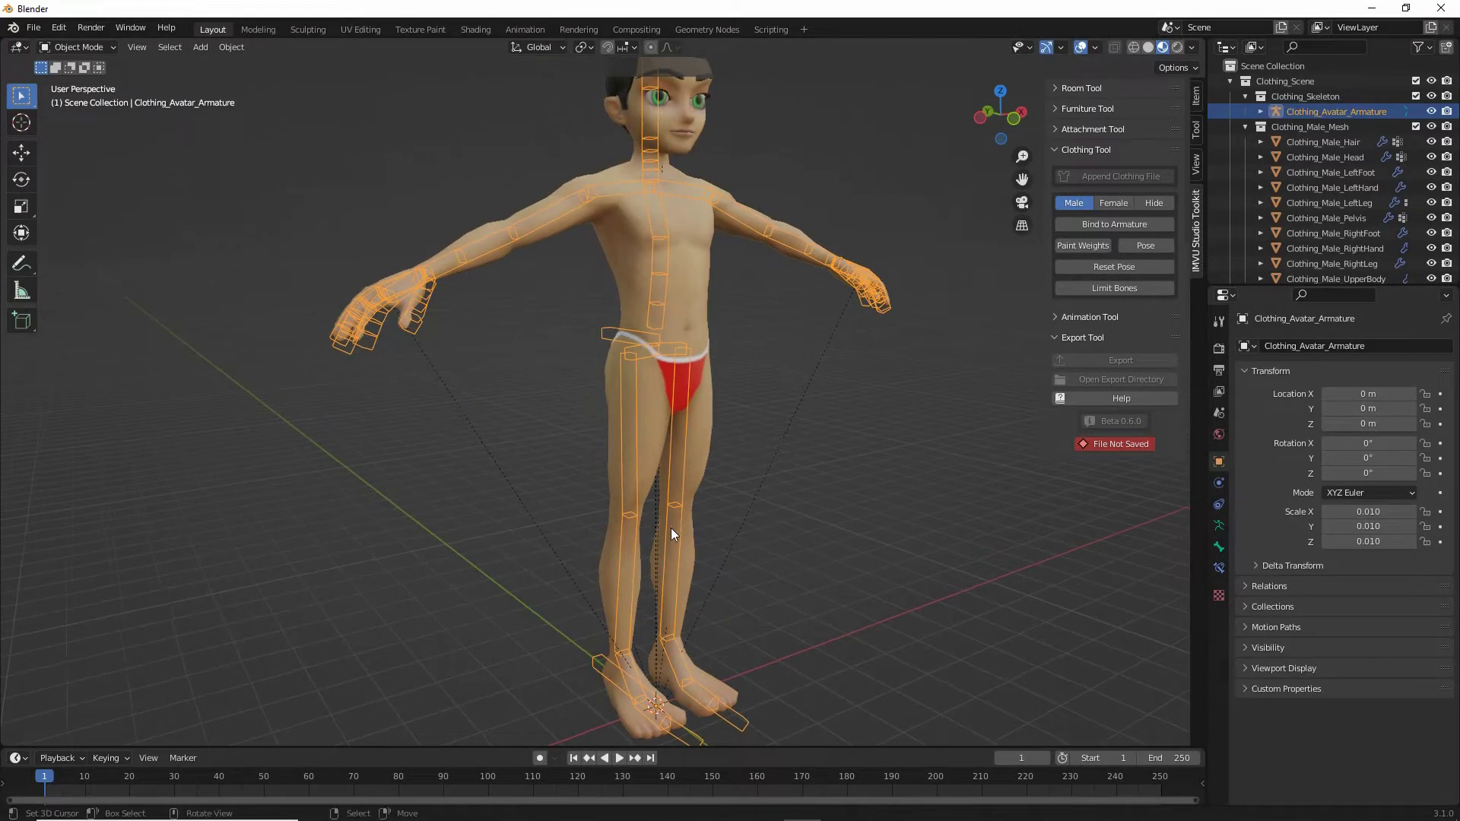
key("ctrl+2")
mouse_move(423, 253)
left_mouse_down()
mouse_move(407, 263)
mouse_move(424, 252)
left_mouse_up()
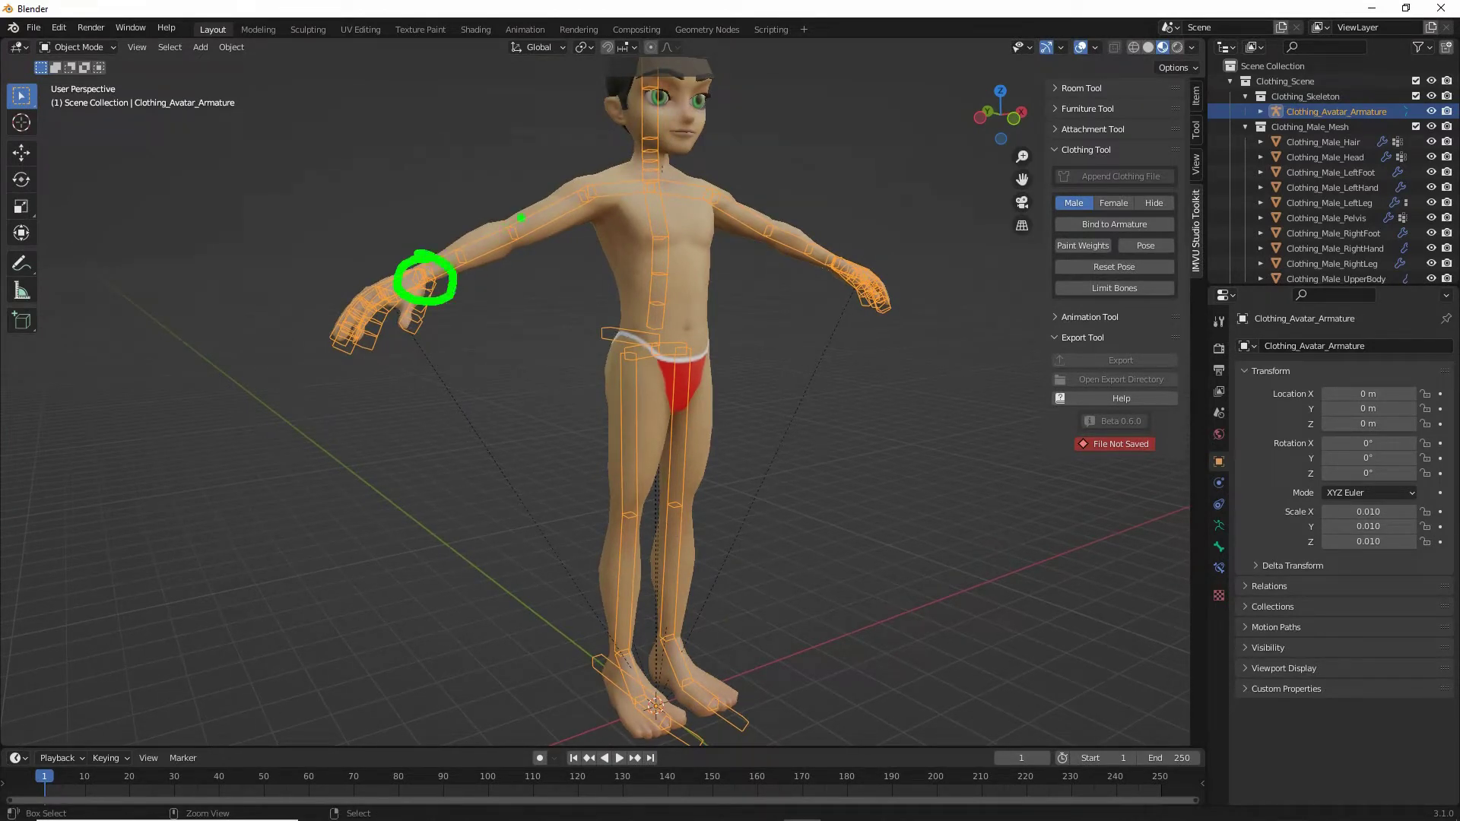
mouse_move(518, 204)
left_mouse_down()
mouse_move(495, 222)
mouse_move(578, 201)
mouse_move(518, 204)
left_mouse_up()
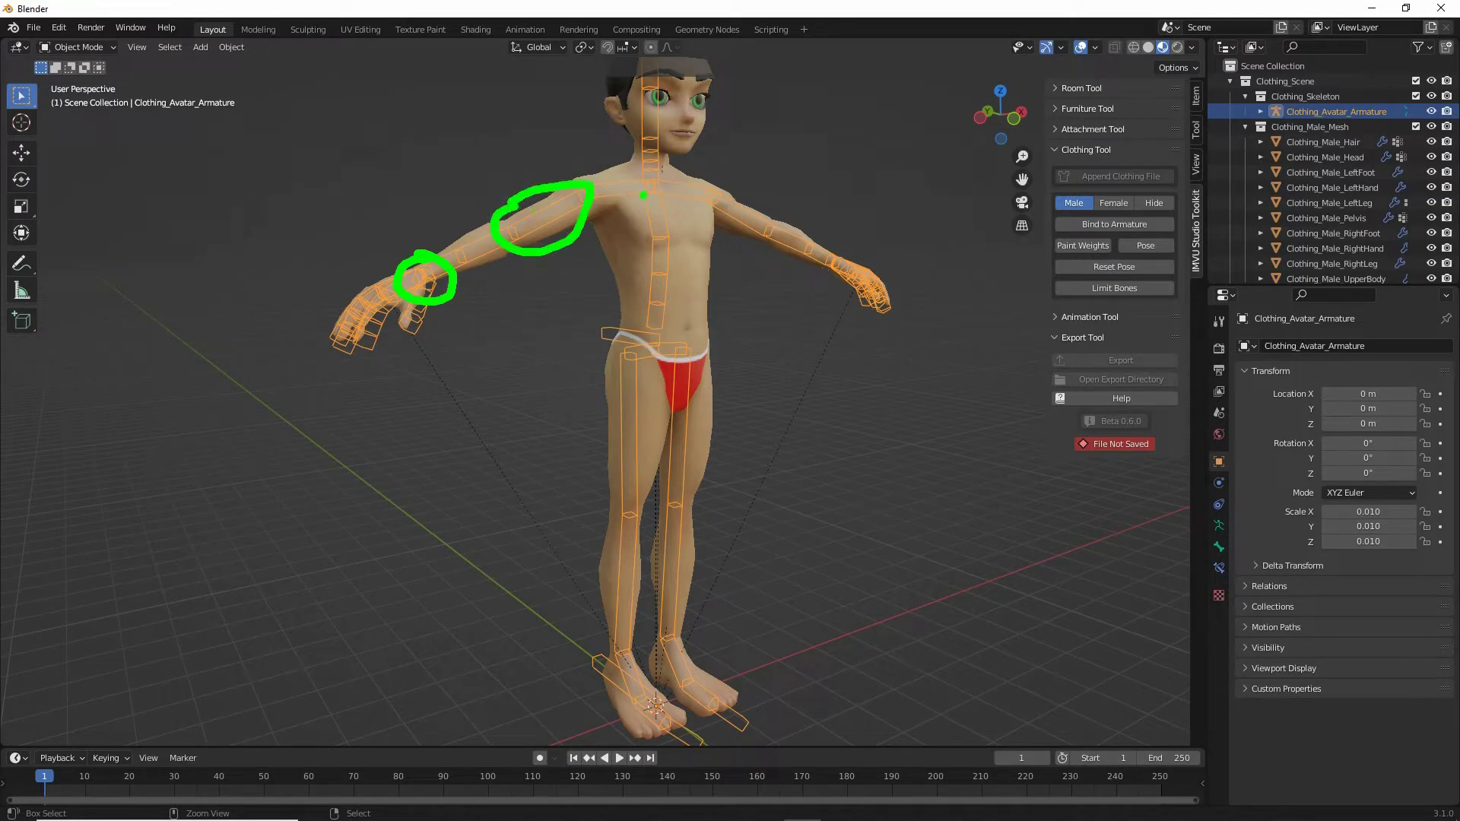
left_click_drag(640, 176, 681, 172)
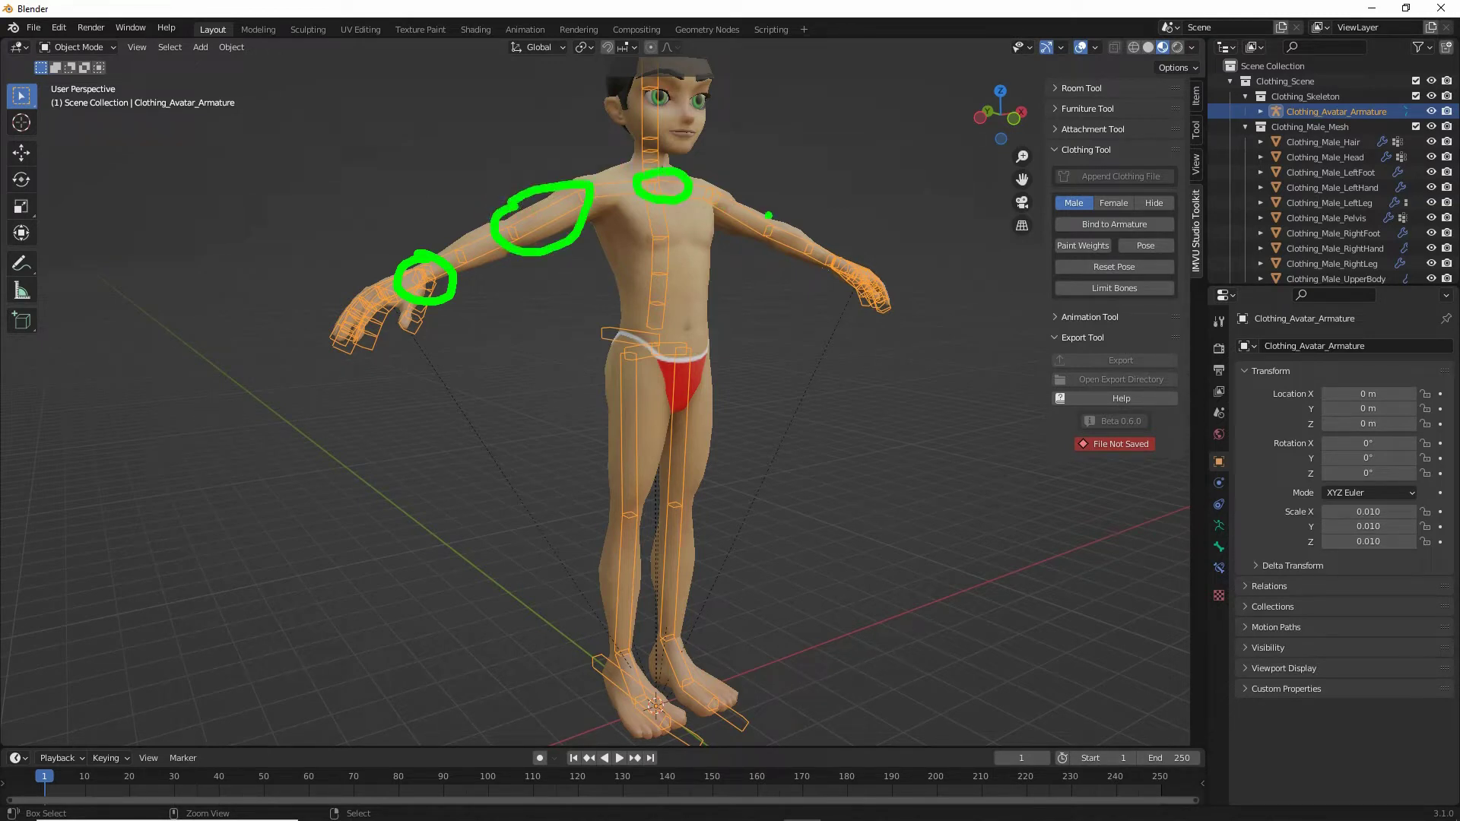
mouse_move(768, 216)
left_mouse_down()
mouse_move(756, 232)
mouse_move(816, 241)
mouse_move(770, 219)
left_mouse_up()
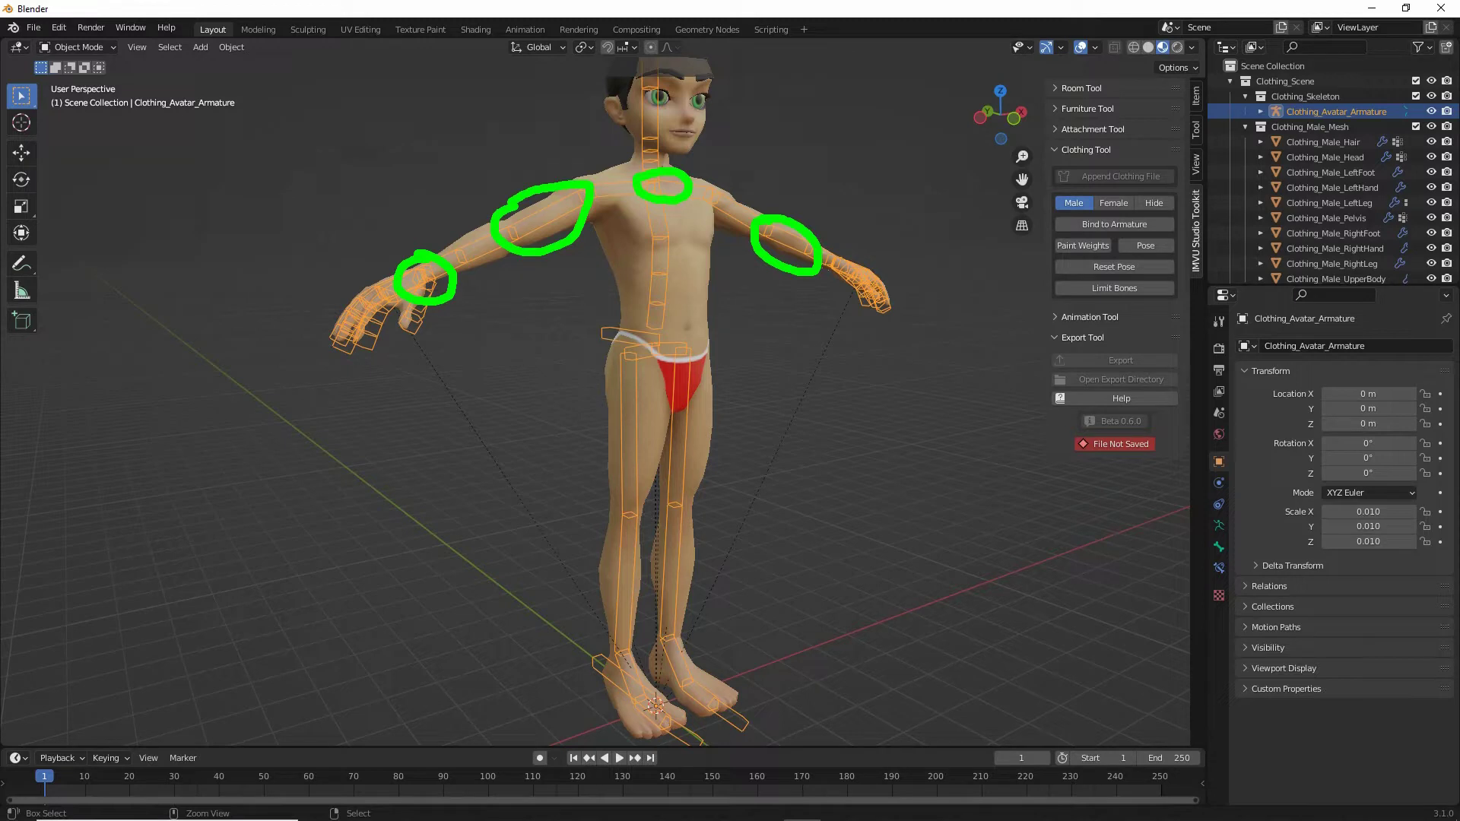
key("Escape")
mouse_move(553, 493)
middle_mouse_down()
mouse_move(536, 519)
mouse_move(401, 485)
mouse_move(404, 473)
mouse_move(541, 476)
mouse_move(522, 482)
mouse_move(636, 504)
mouse_move(532, 450)
middle_mouse_up()
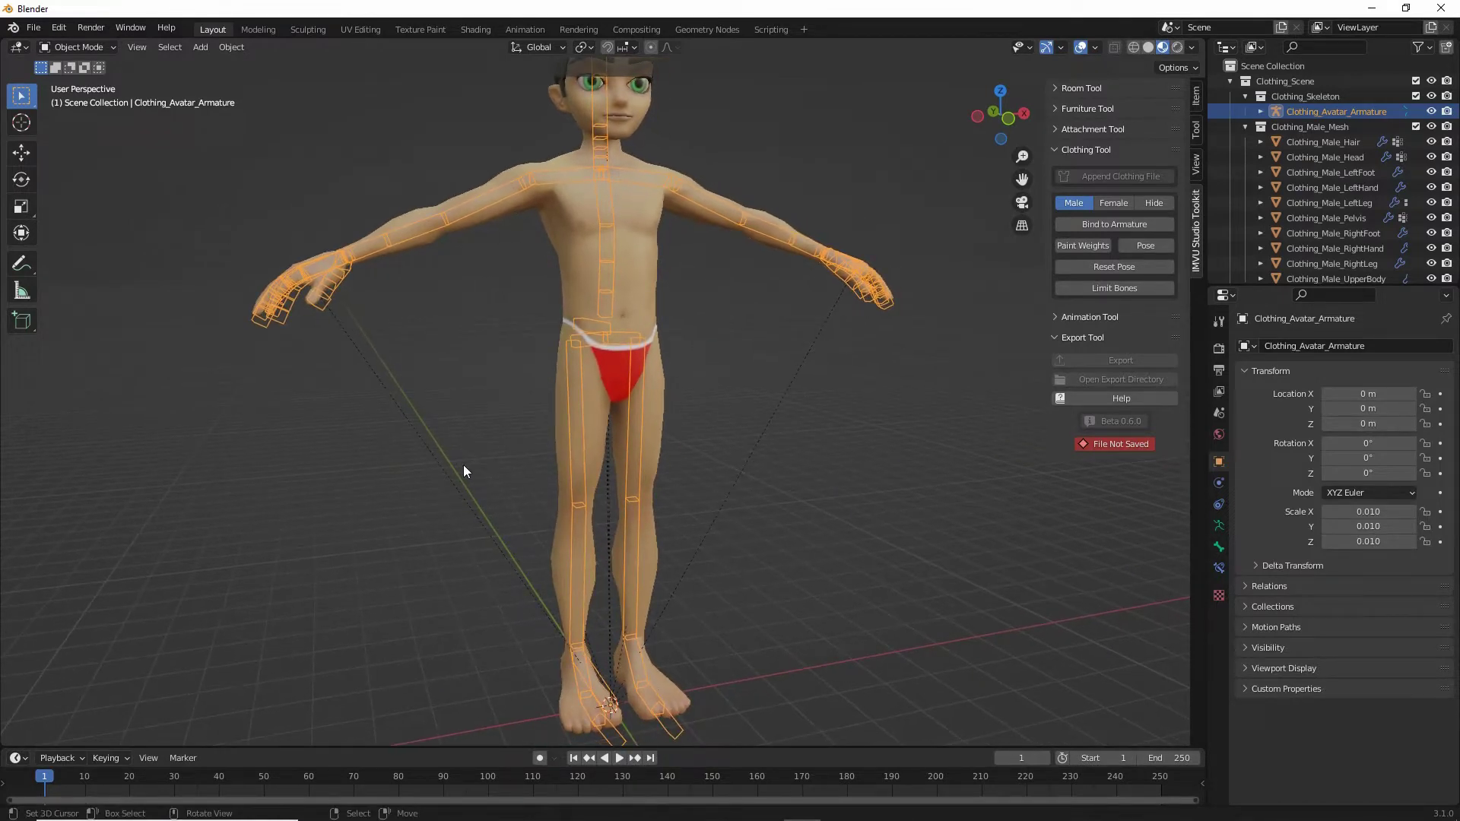
Step: Add a cylinder mesh at the avatar's feet
left_click(202, 47)
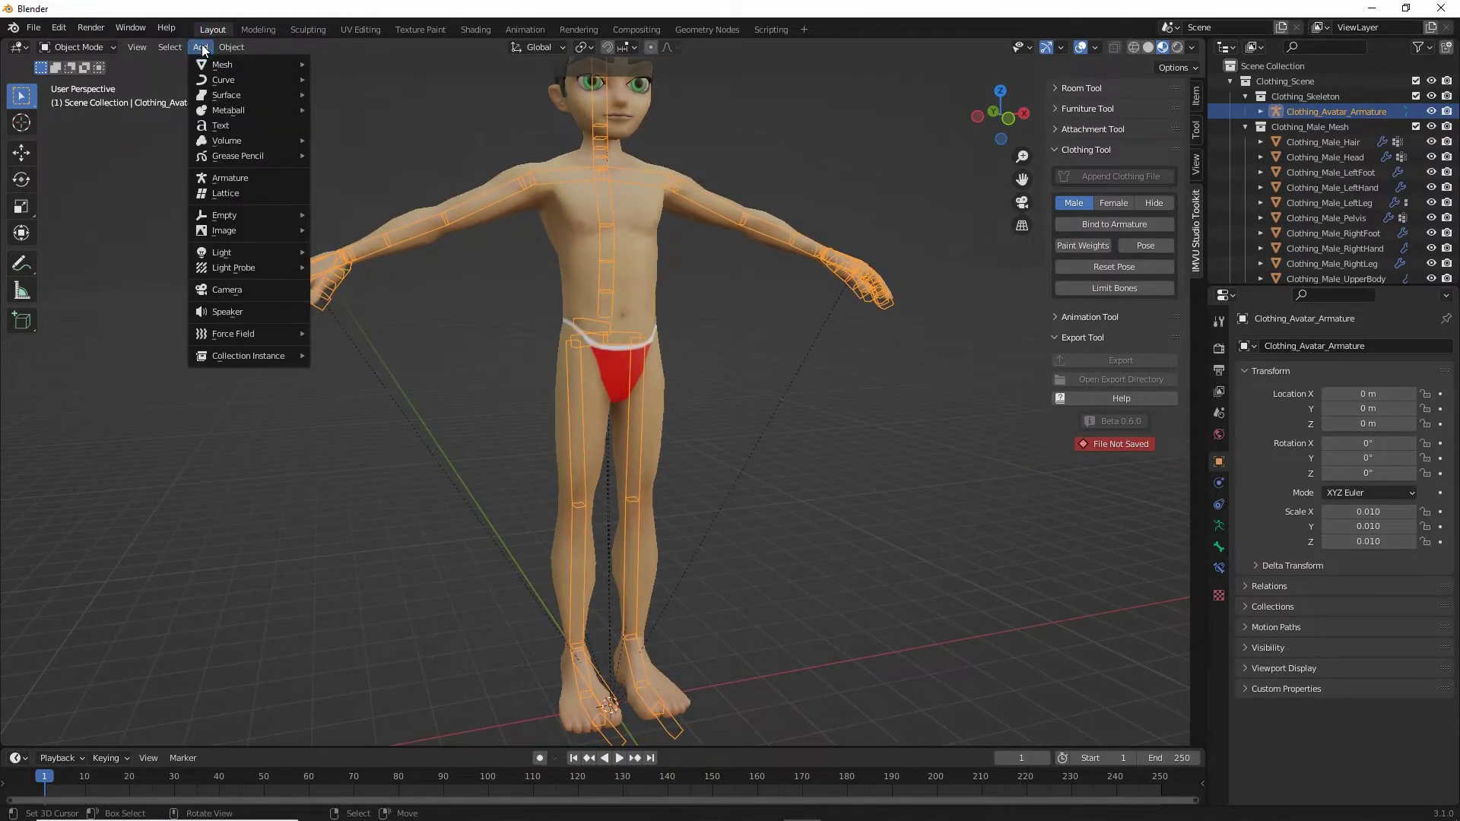
mouse_move(208, 66)
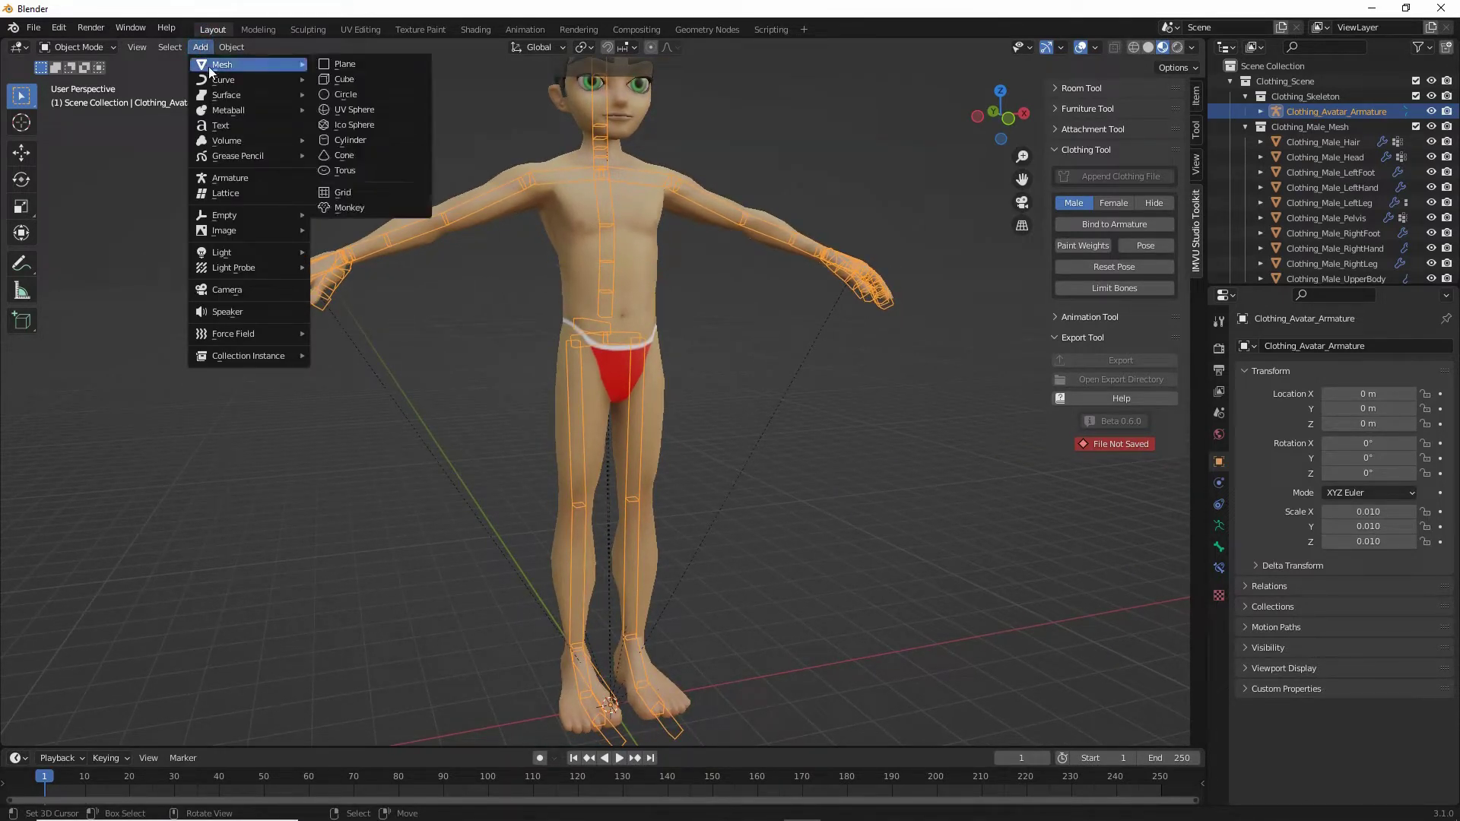
left_click(356, 141)
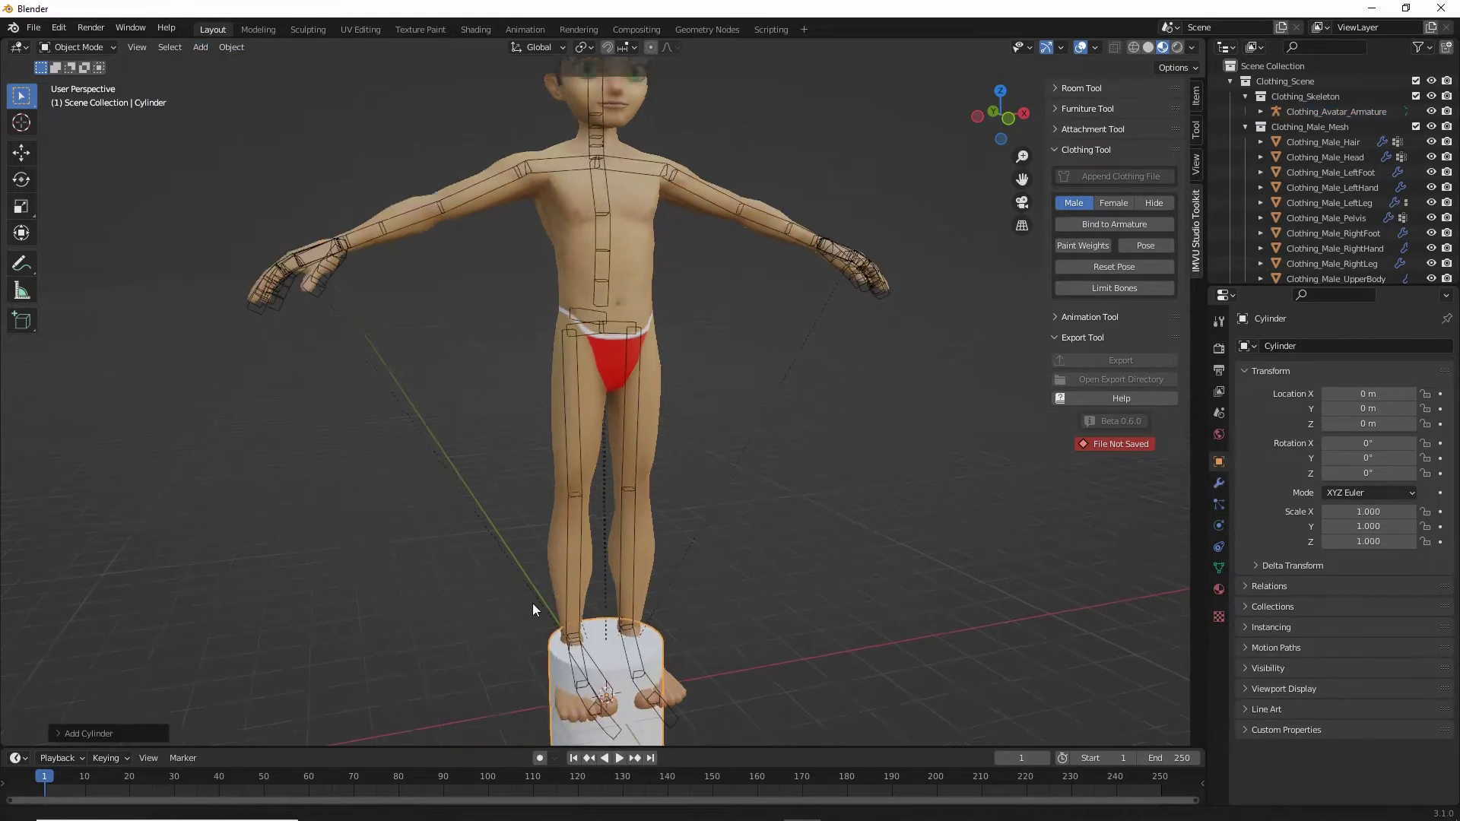
scroll(532, 604, "up", 6)
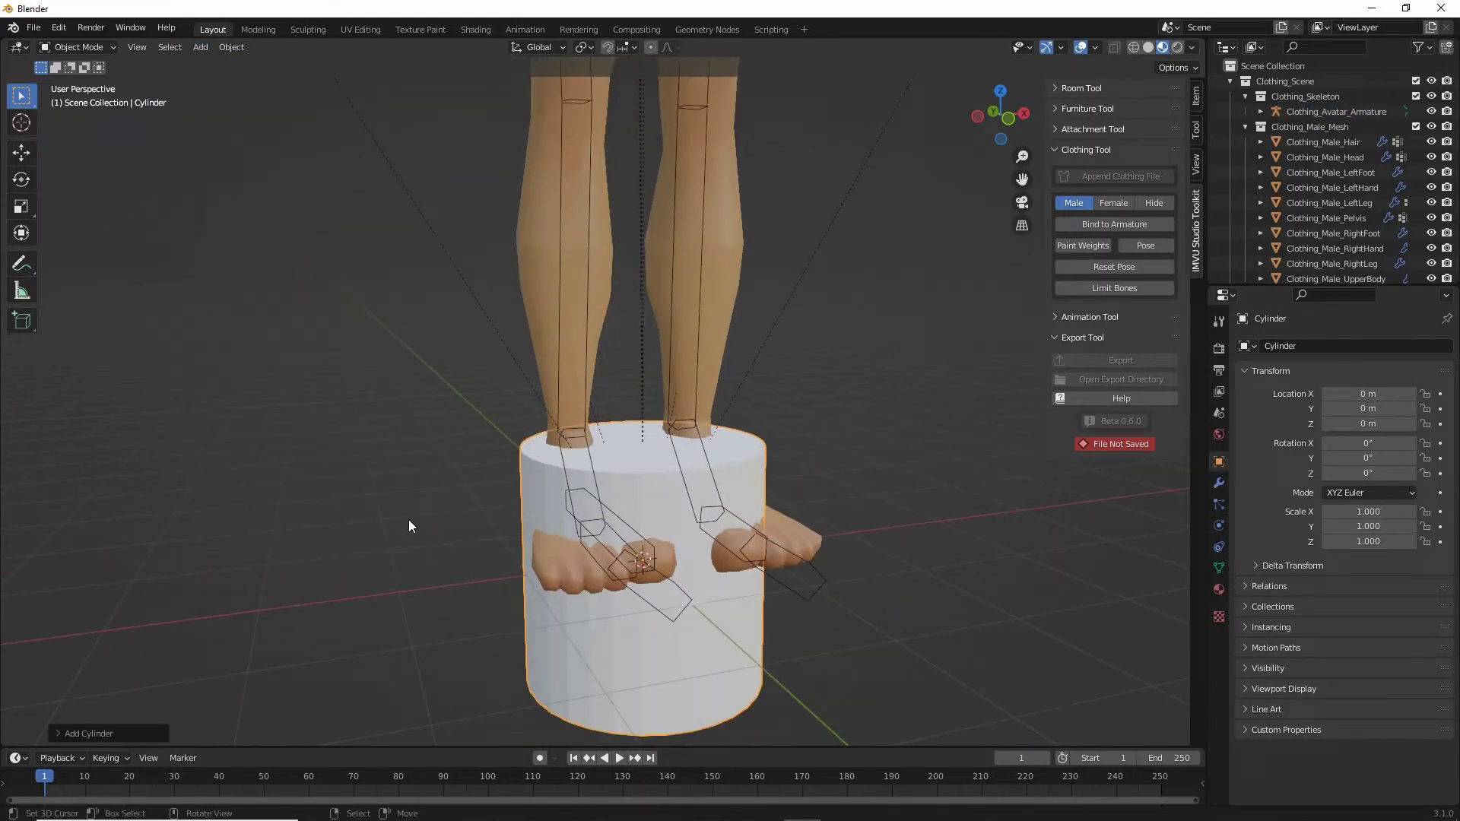
Step: Expand the new cylinder's creation settings and reduce its vertex count to 5
mouse_move(88, 691)
left_mouse_down()
mouse_move(195, 769)
mouse_move(85, 692)
left_mouse_up()
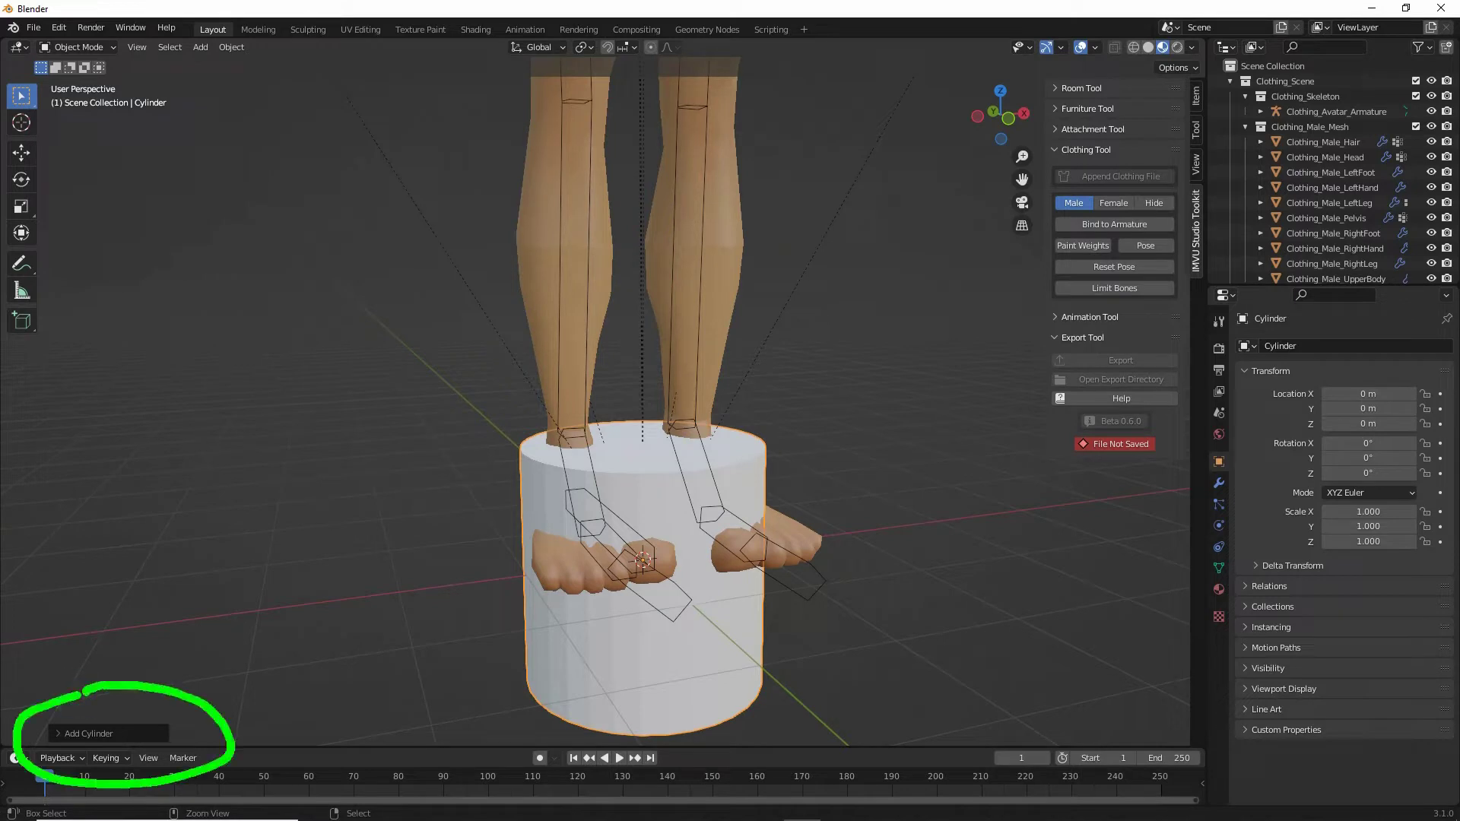
key("Escape")
left_click(59, 733)
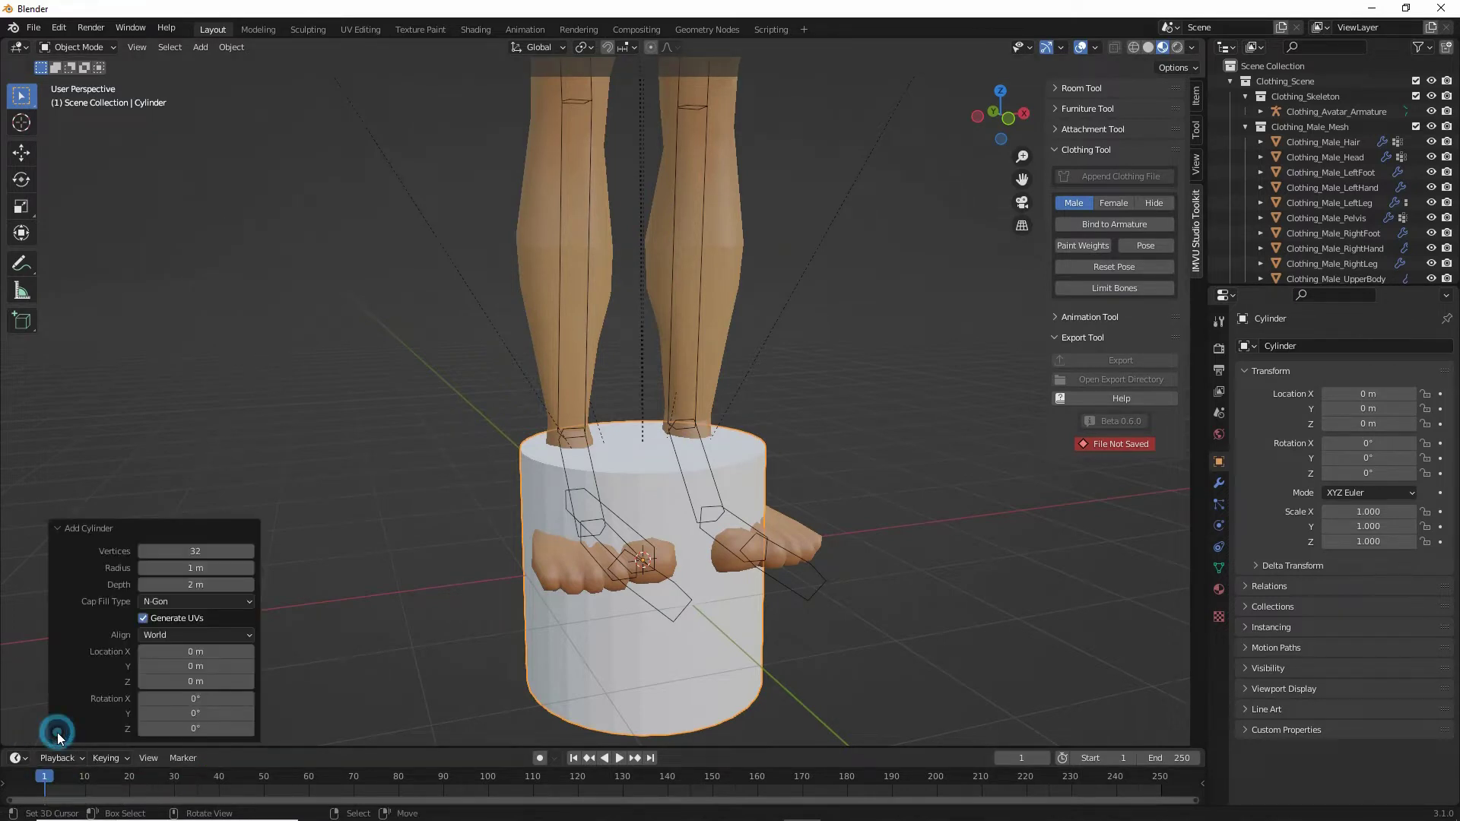
left_click_drag(195, 551, 147, 555)
left_click(144, 551)
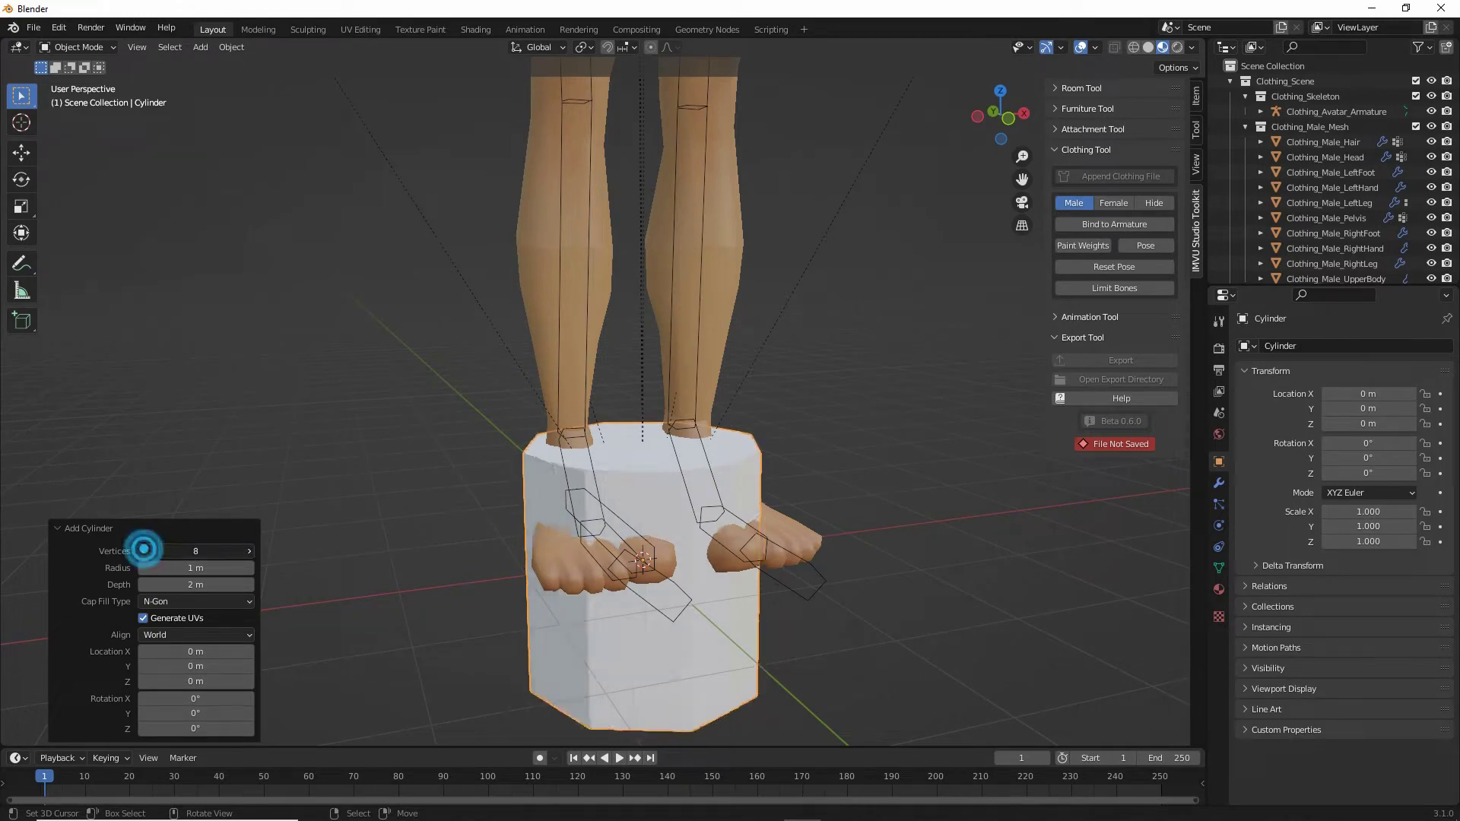
left_click(143, 550)
left_click(144, 551)
left_click(144, 551)
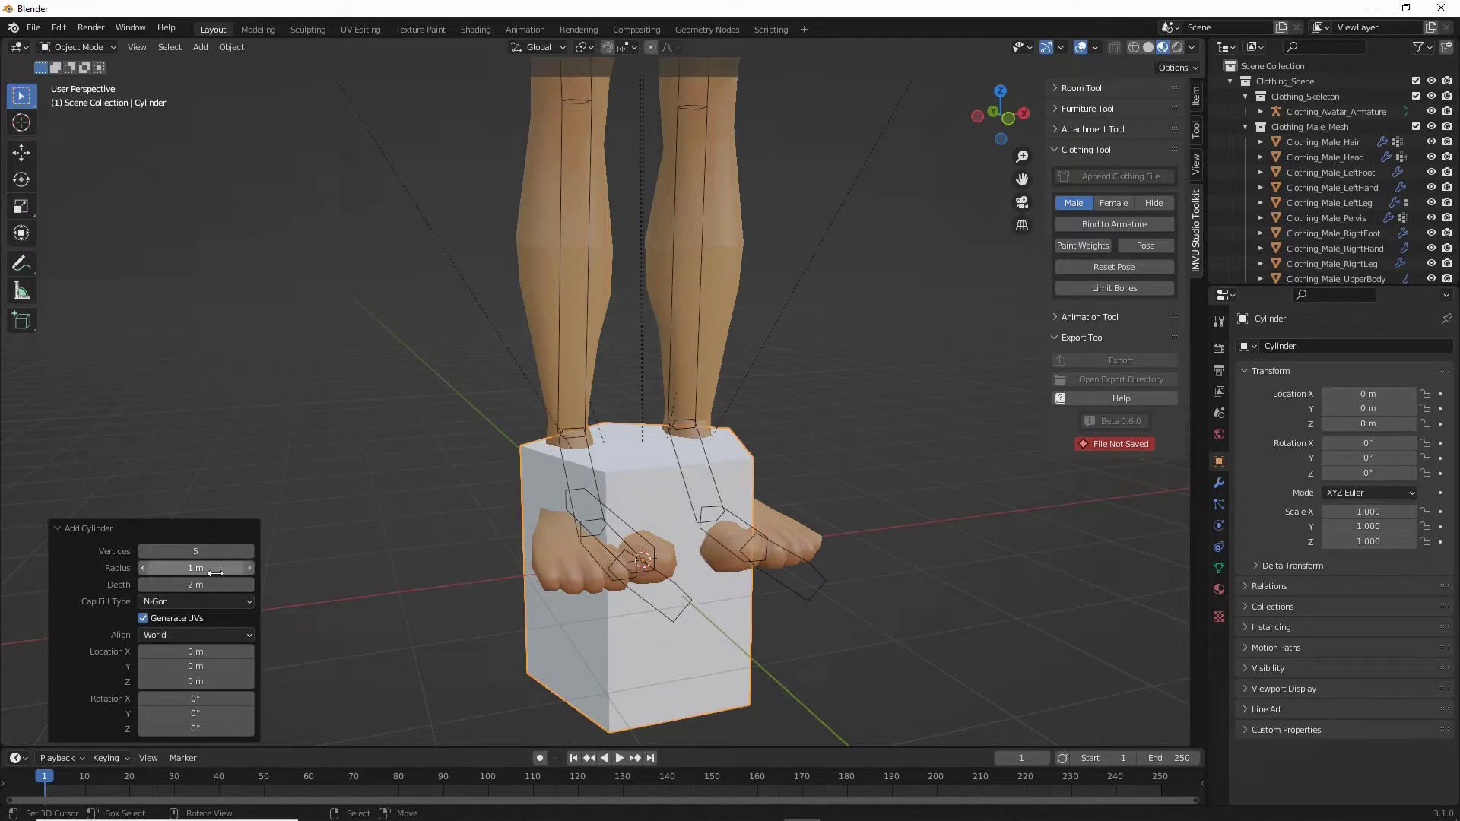
Step: Set the cylinder's radius to 0.1 m and its depth to 7 m
left_click(208, 569)
key("BackSpace")
type("0.1")
key("Return")
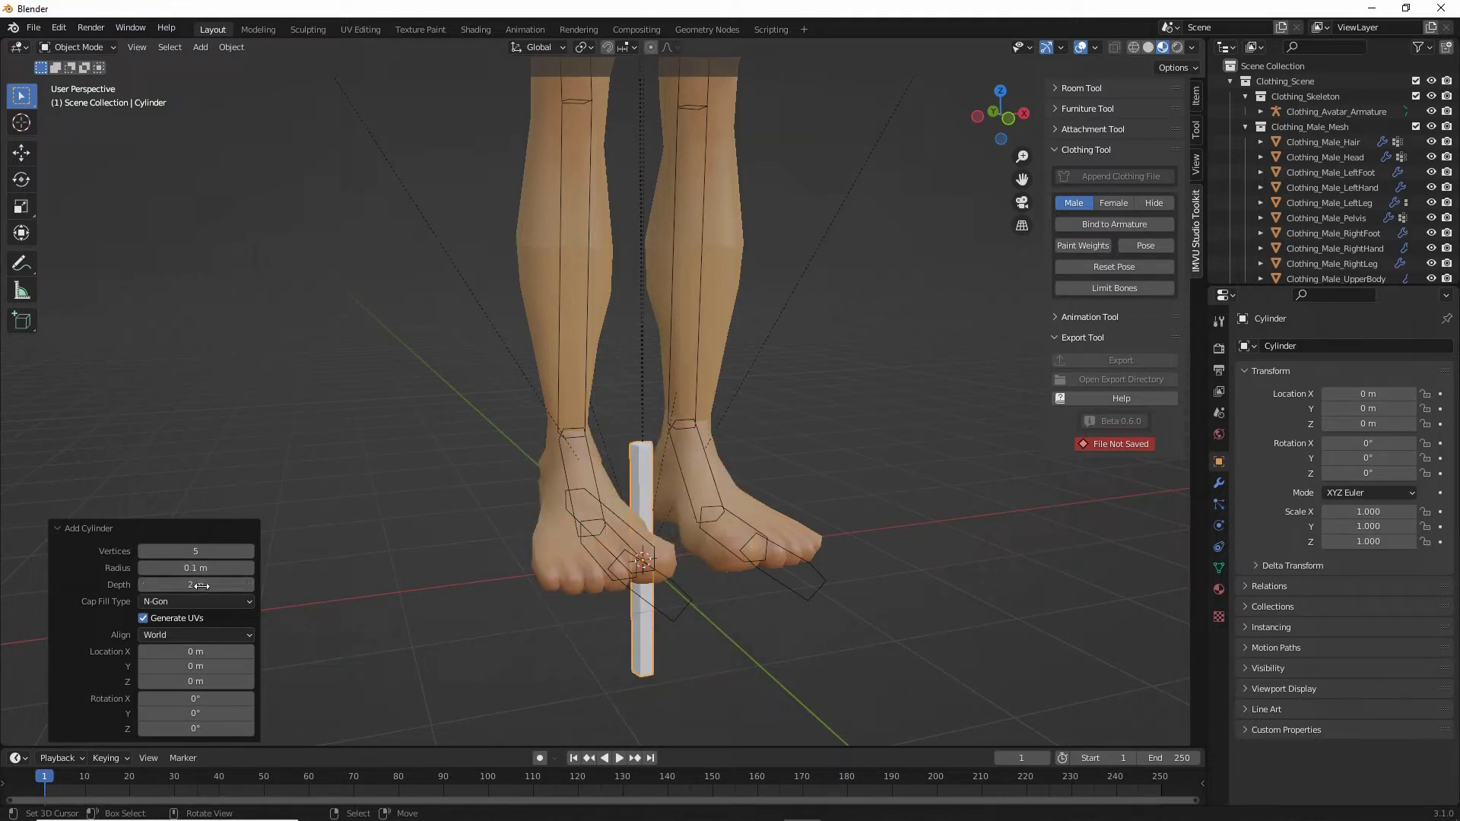
left_click(200, 585)
type("7")
key("Return")
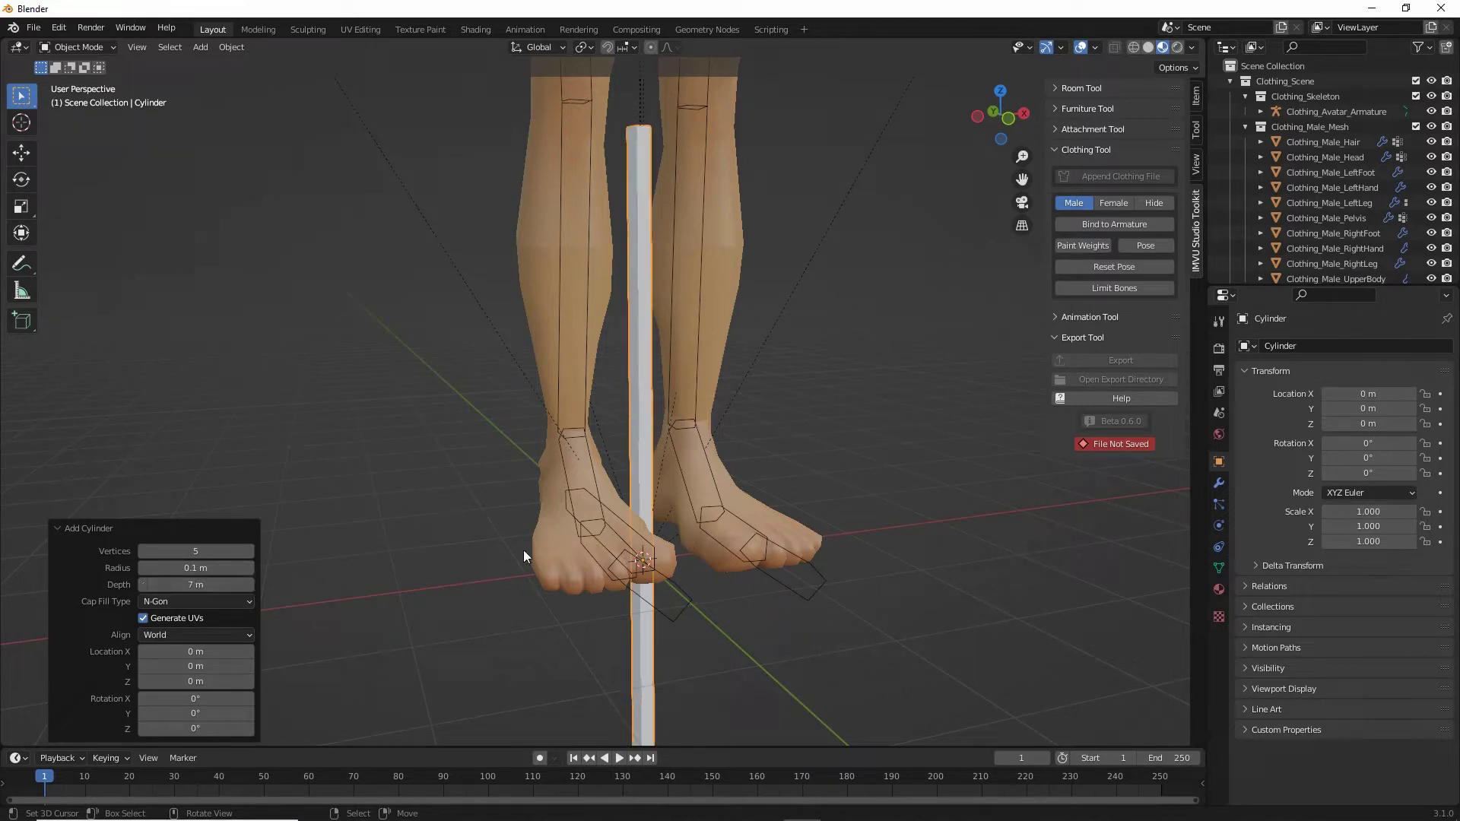
Step: Examine the upper end and side faces of the thin cylinder between the avatar's legs
middle_click_drag(523, 550, 601, 626)
scroll(618, 544, "down", 3)
scroll(607, 597, "up", 4)
middle_click_drag(637, 404, 613, 501, "shift")
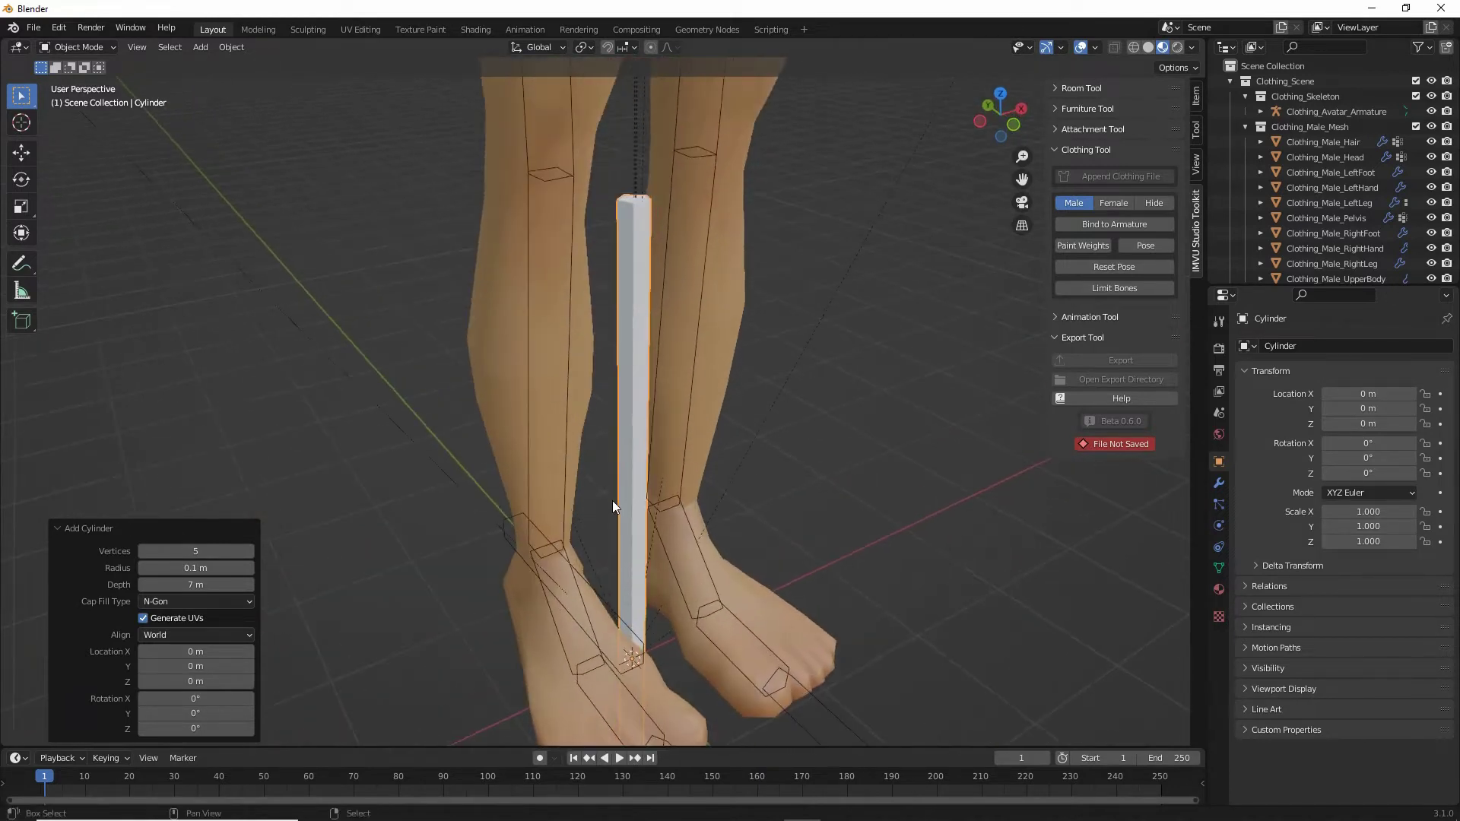
scroll(613, 500, "up", 3)
middle_click_drag(631, 343, 586, 482, "shift")
mouse_move(701, 496)
middle_mouse_down()
mouse_move(613, 501)
mouse_move(710, 495)
middle_mouse_up()
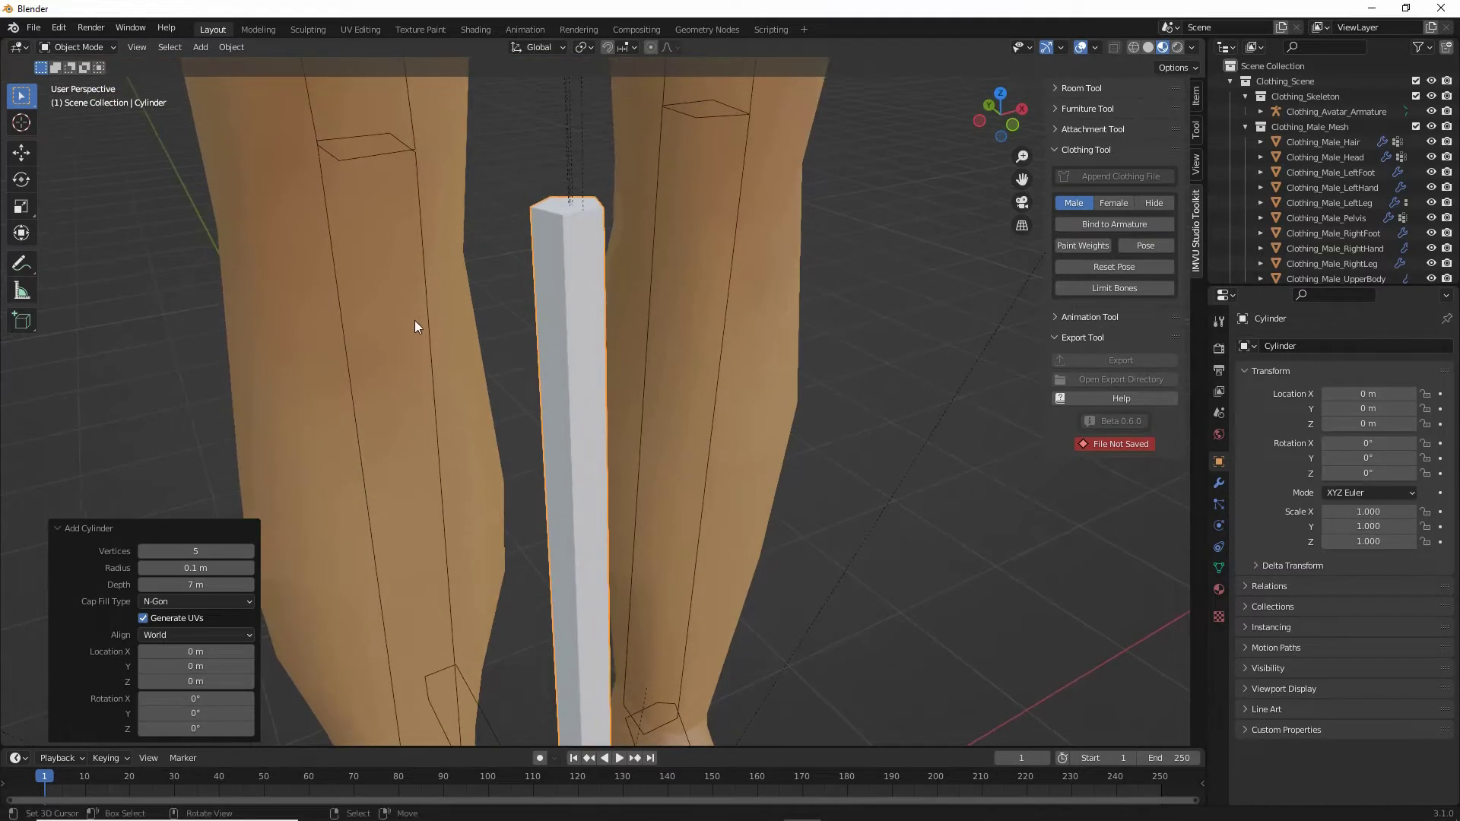
Step: Apply smooth shading to the thin cylinder between the avatar's legs
key("ctrl+2")
left_click_drag(219, 59, 253, 68)
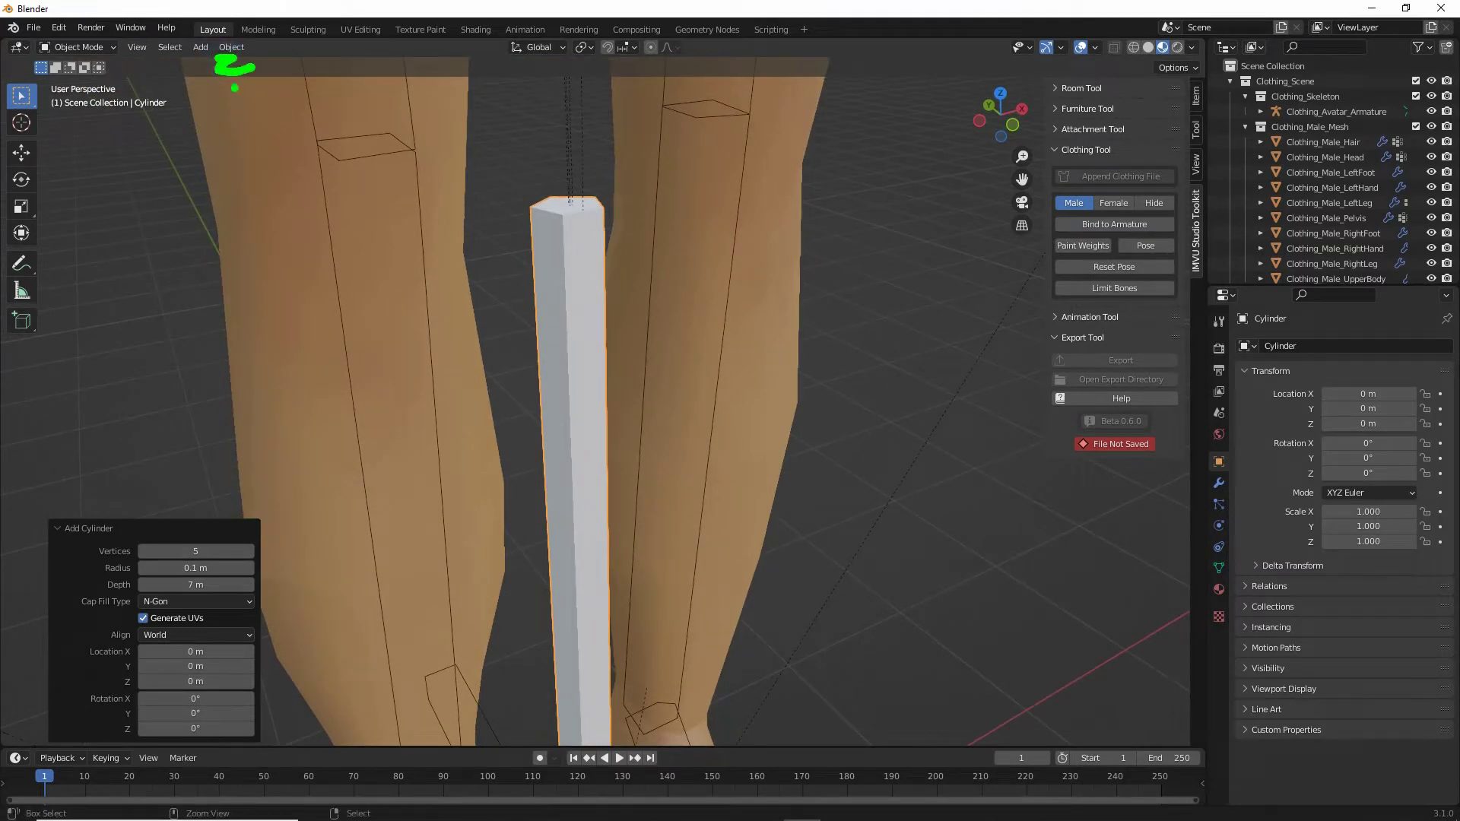
key("Escape")
left_click(232, 47)
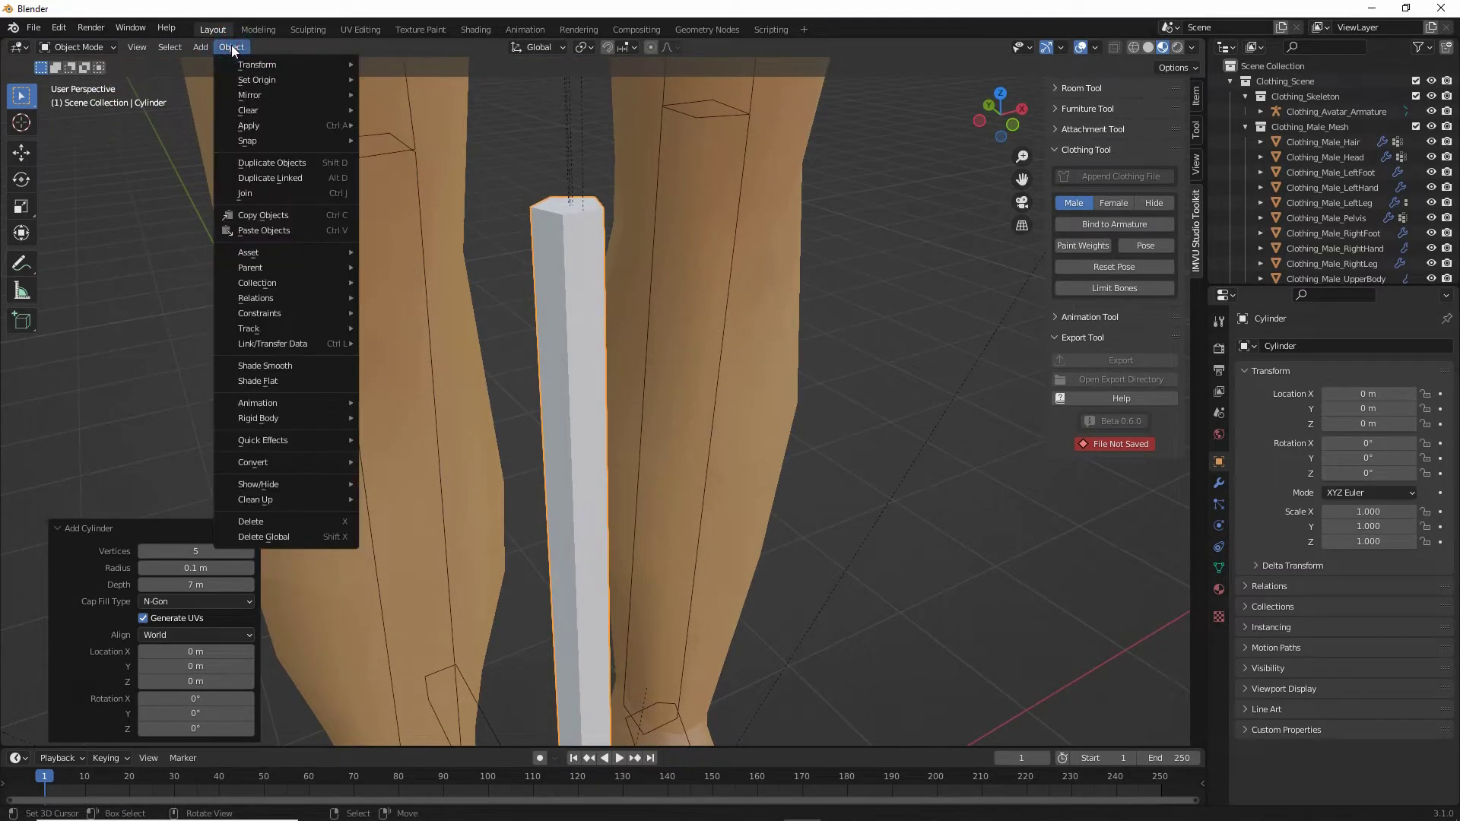
key("ctrl+2")
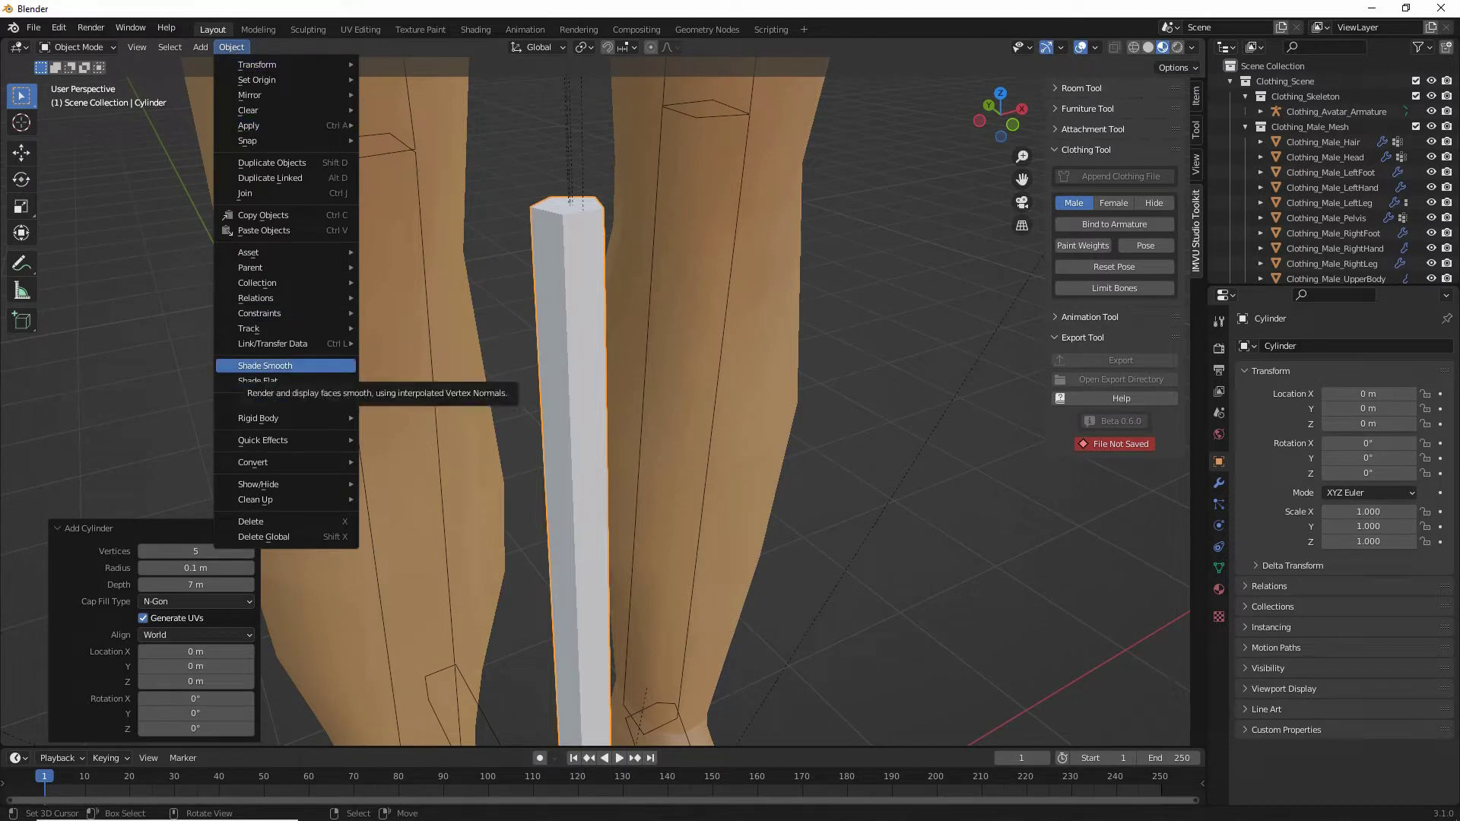
left_click_drag(230, 381, 286, 384)
key("Escape")
left_click(257, 367)
middle_click_drag(432, 367, 620, 350)
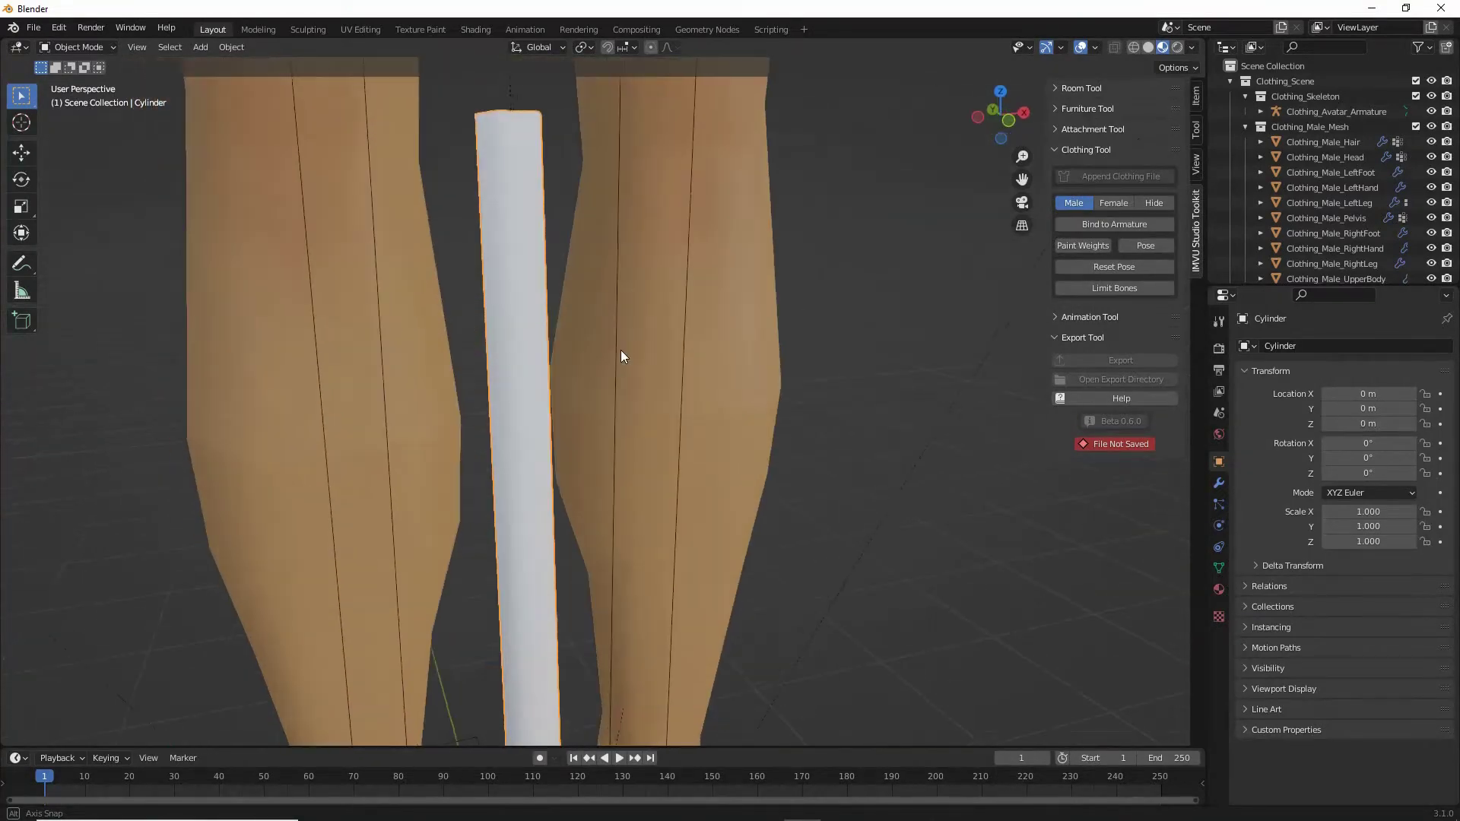
scroll(621, 349, "down", 9)
middle_click_drag(622, 490, 609, 391, "shift")
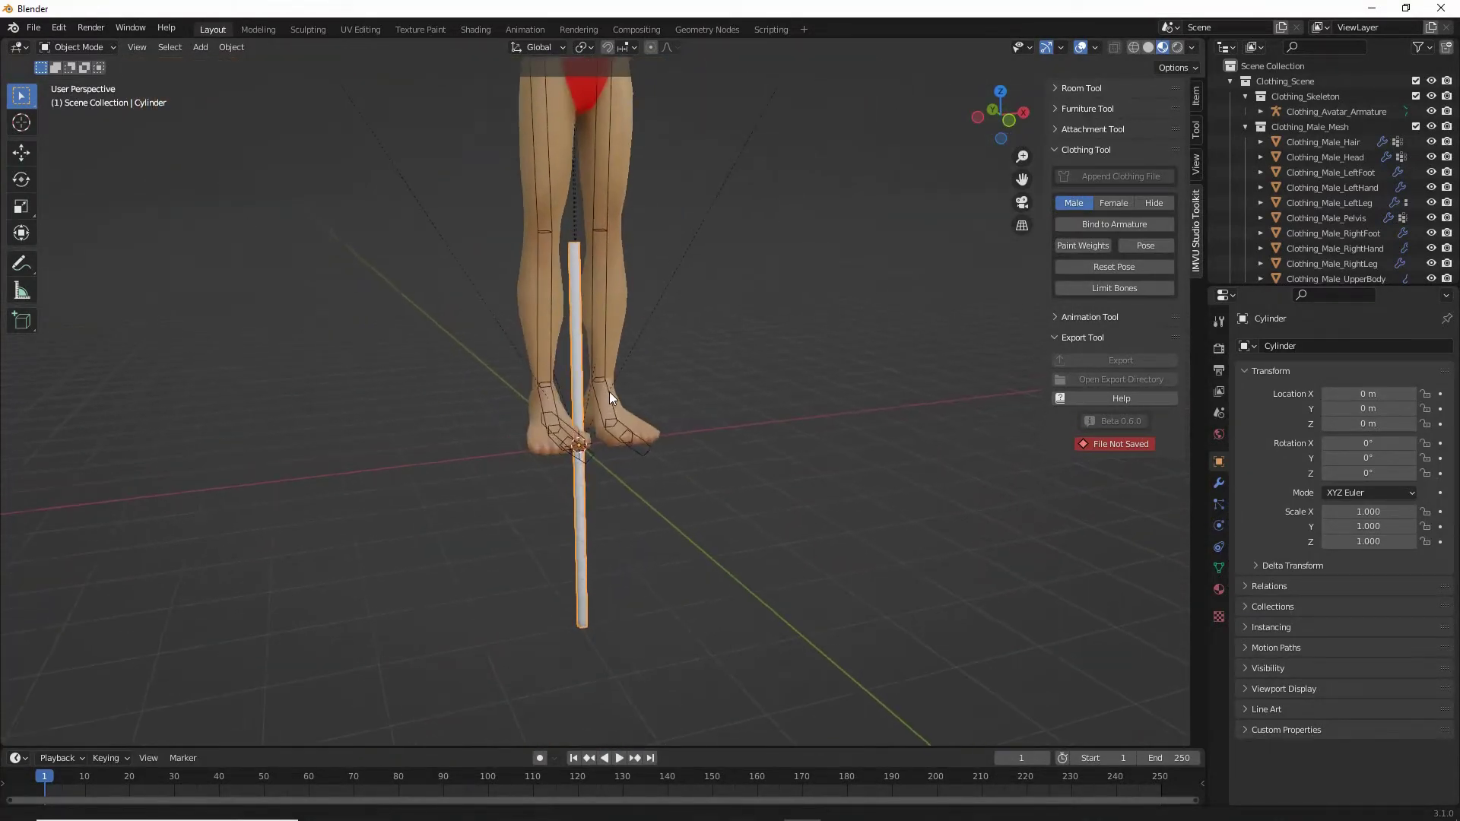
scroll(609, 392, "up", 1)
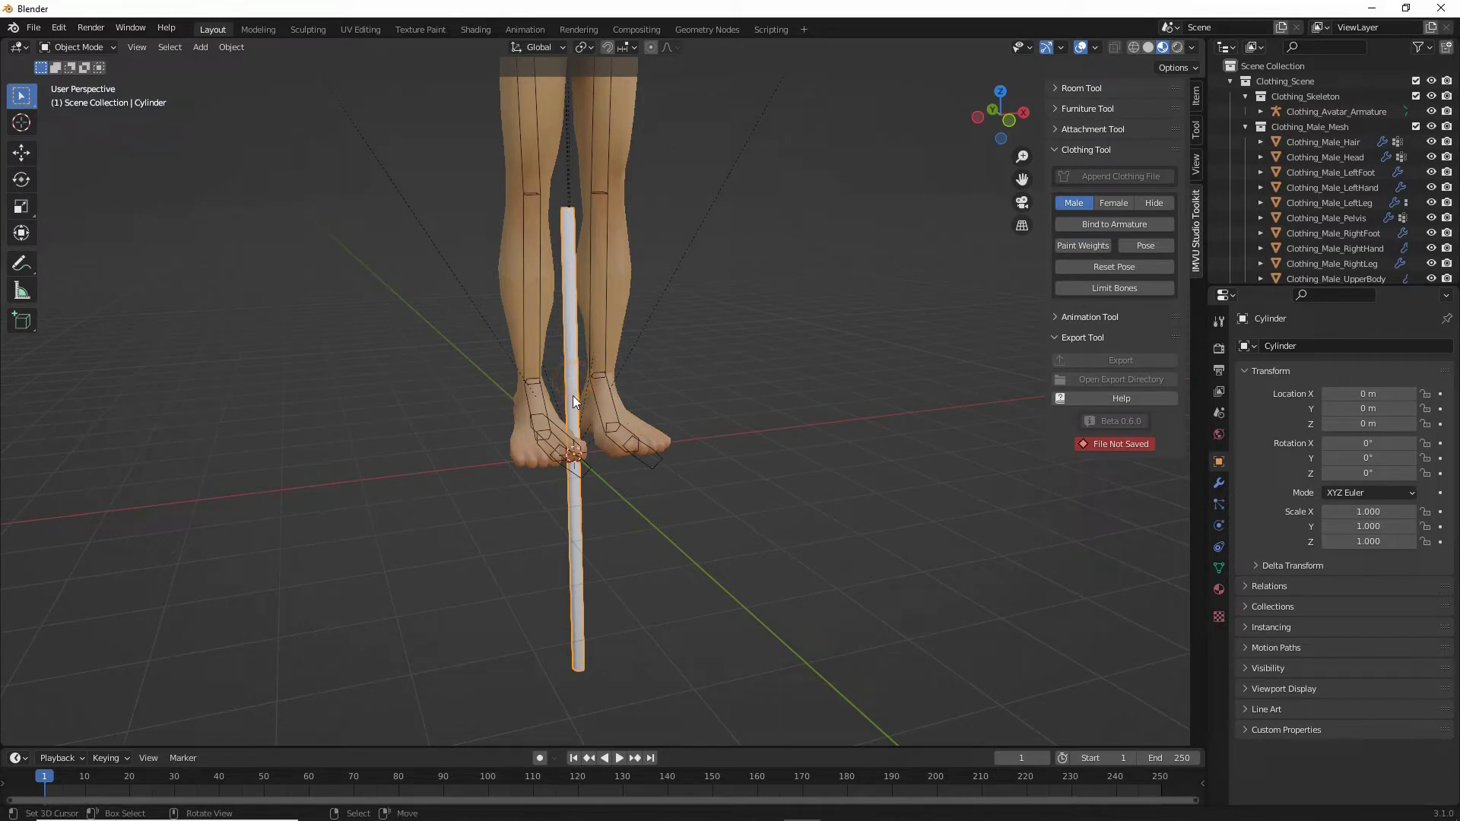
Step: Create a new material for the cylinder
key("ctrl+2")
mouse_move(1220, 571)
left_mouse_down()
mouse_move(1232, 600)
mouse_move(1207, 572)
left_mouse_up()
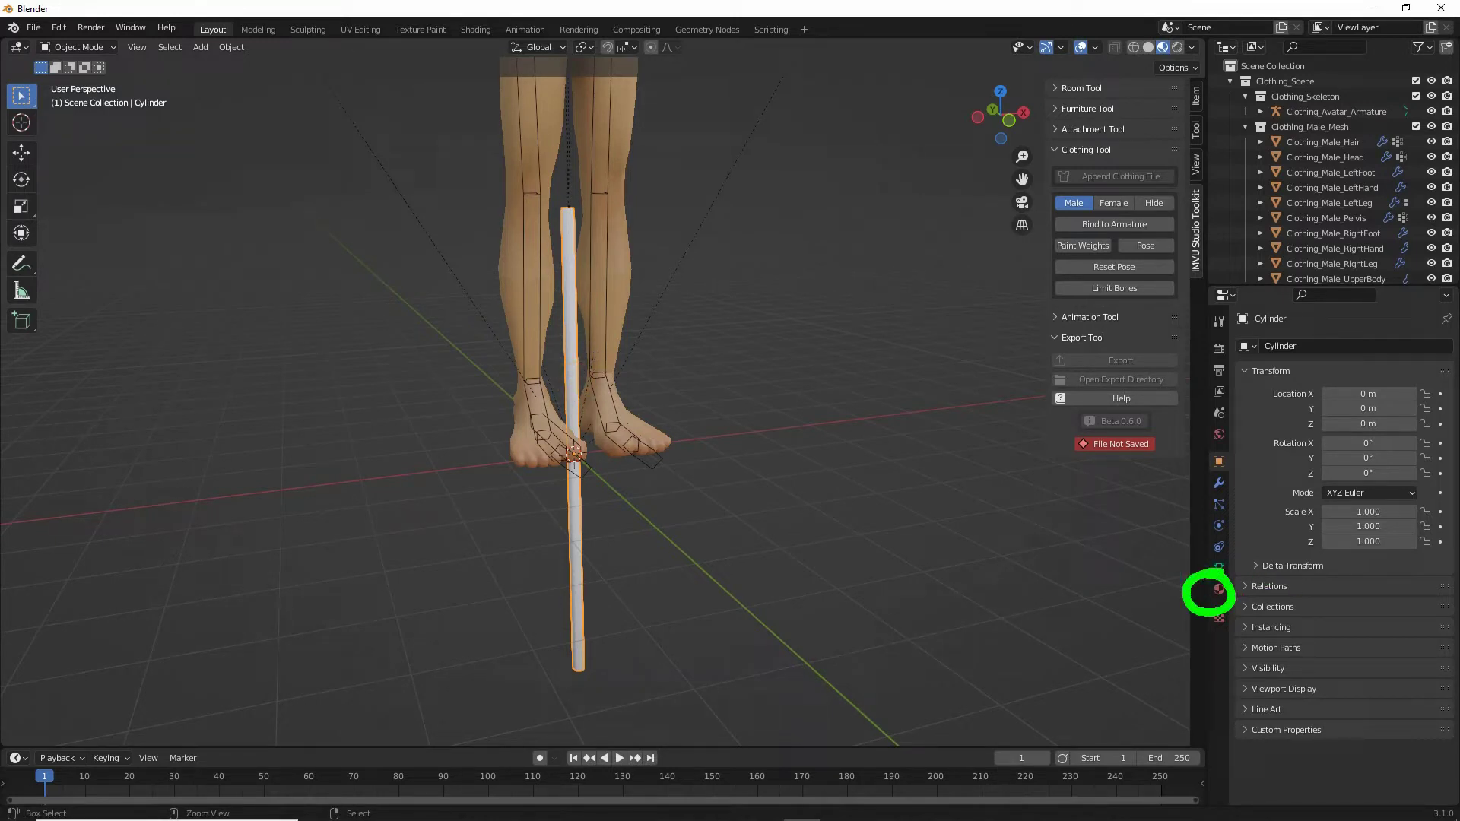
left_click(1219, 589)
key("ctrl+2")
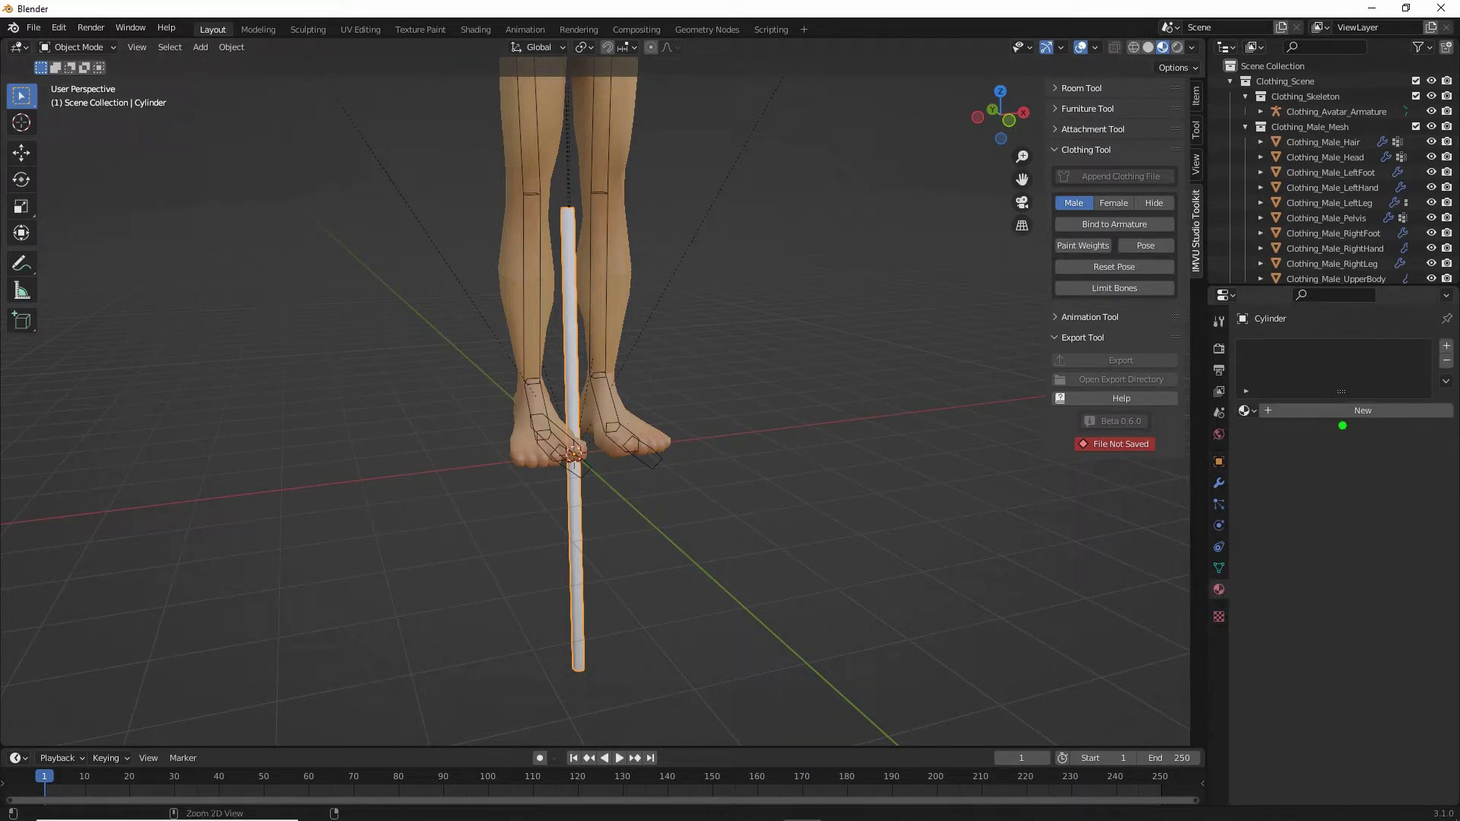
mouse_move(1371, 396)
left_mouse_down()
mouse_move(1380, 447)
mouse_move(1369, 390)
left_mouse_up()
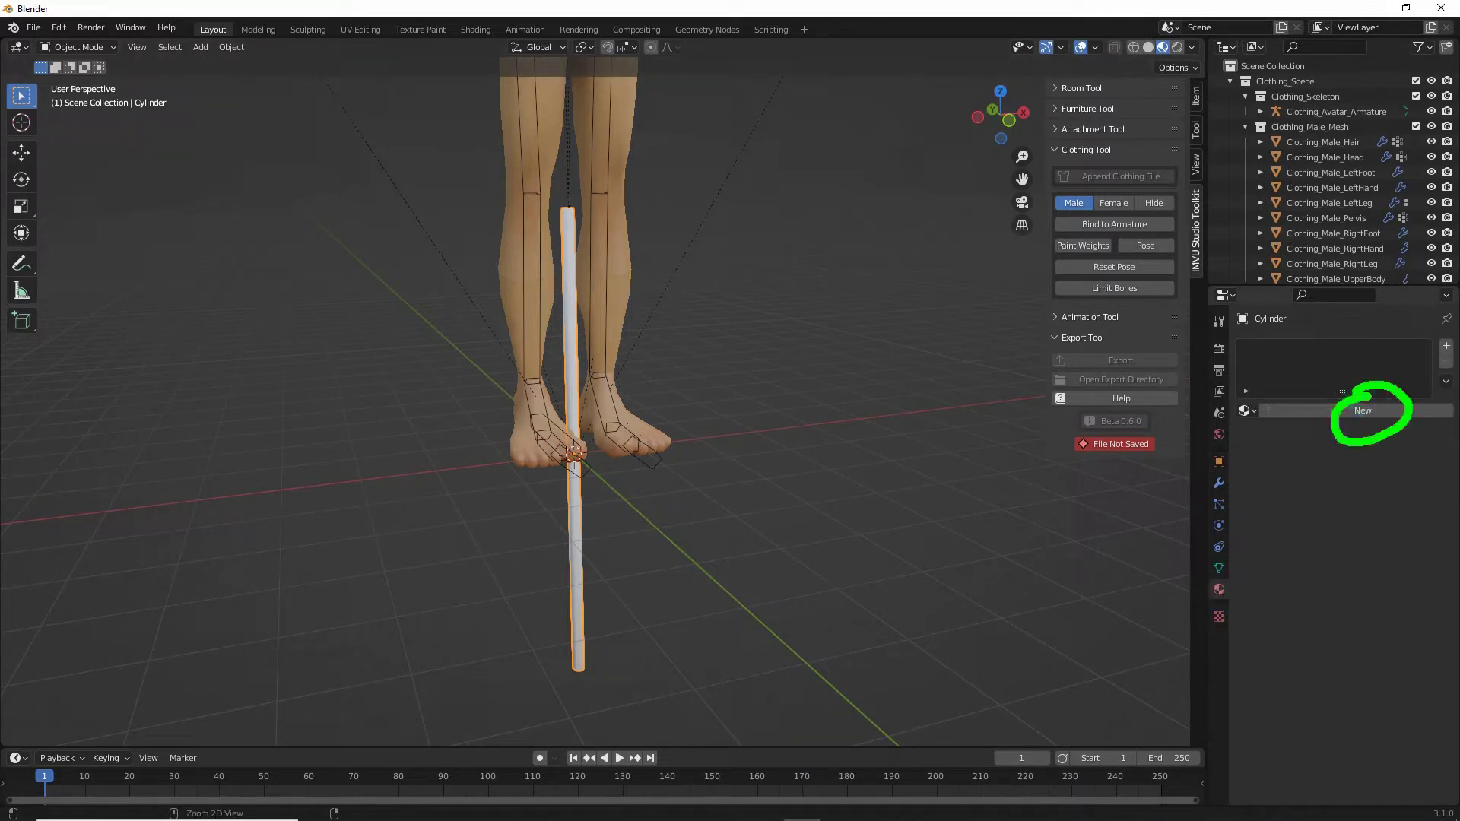
left_click(1358, 412)
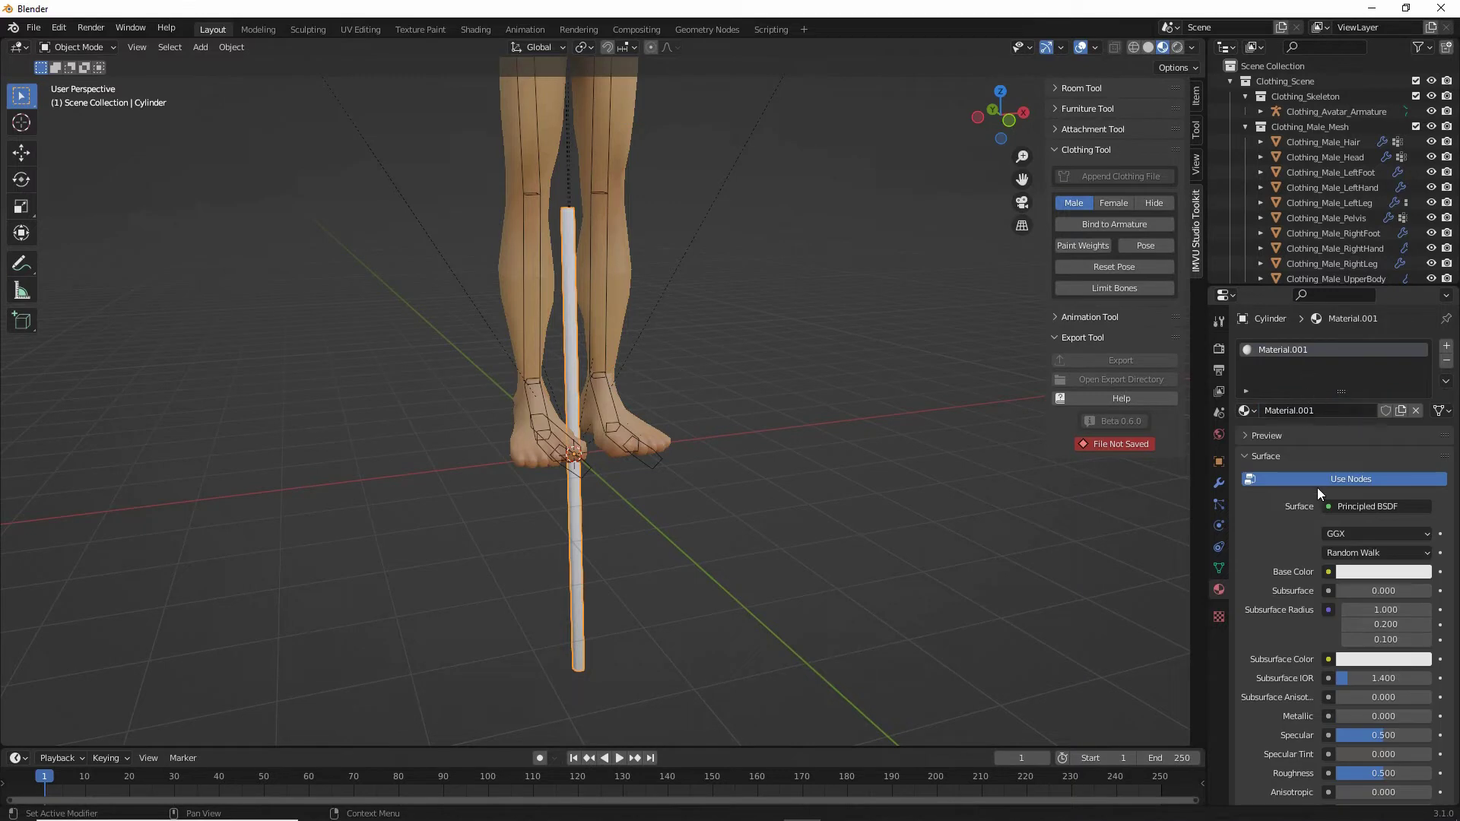
Step: Expand the material preview and change the cylinder material's base color to blue
key("ctrl+2")
mouse_move(1362, 515)
left_mouse_down()
mouse_move(1319, 582)
mouse_move(1350, 775)
left_mouse_up()
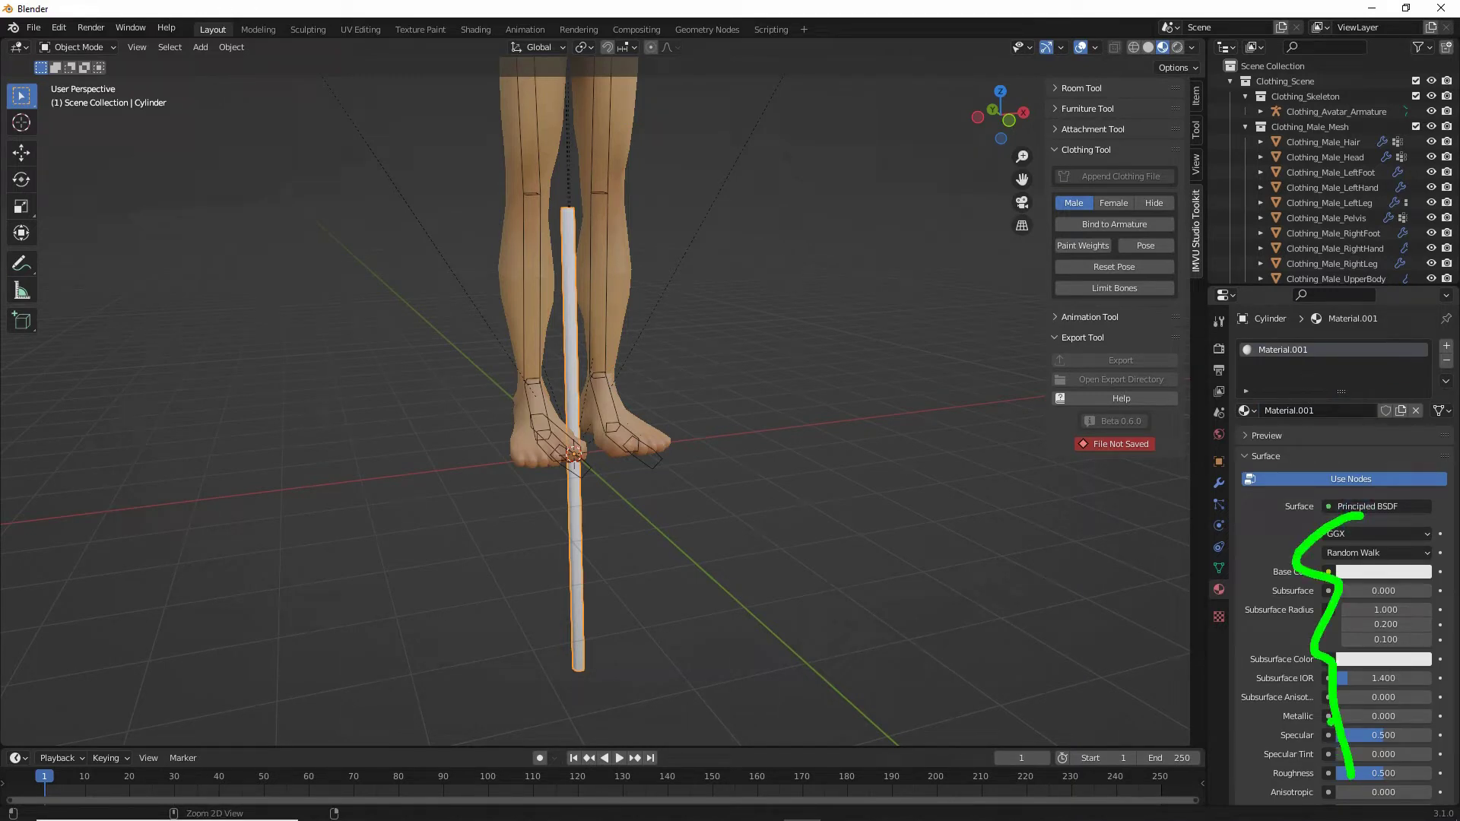
left_click(1246, 434)
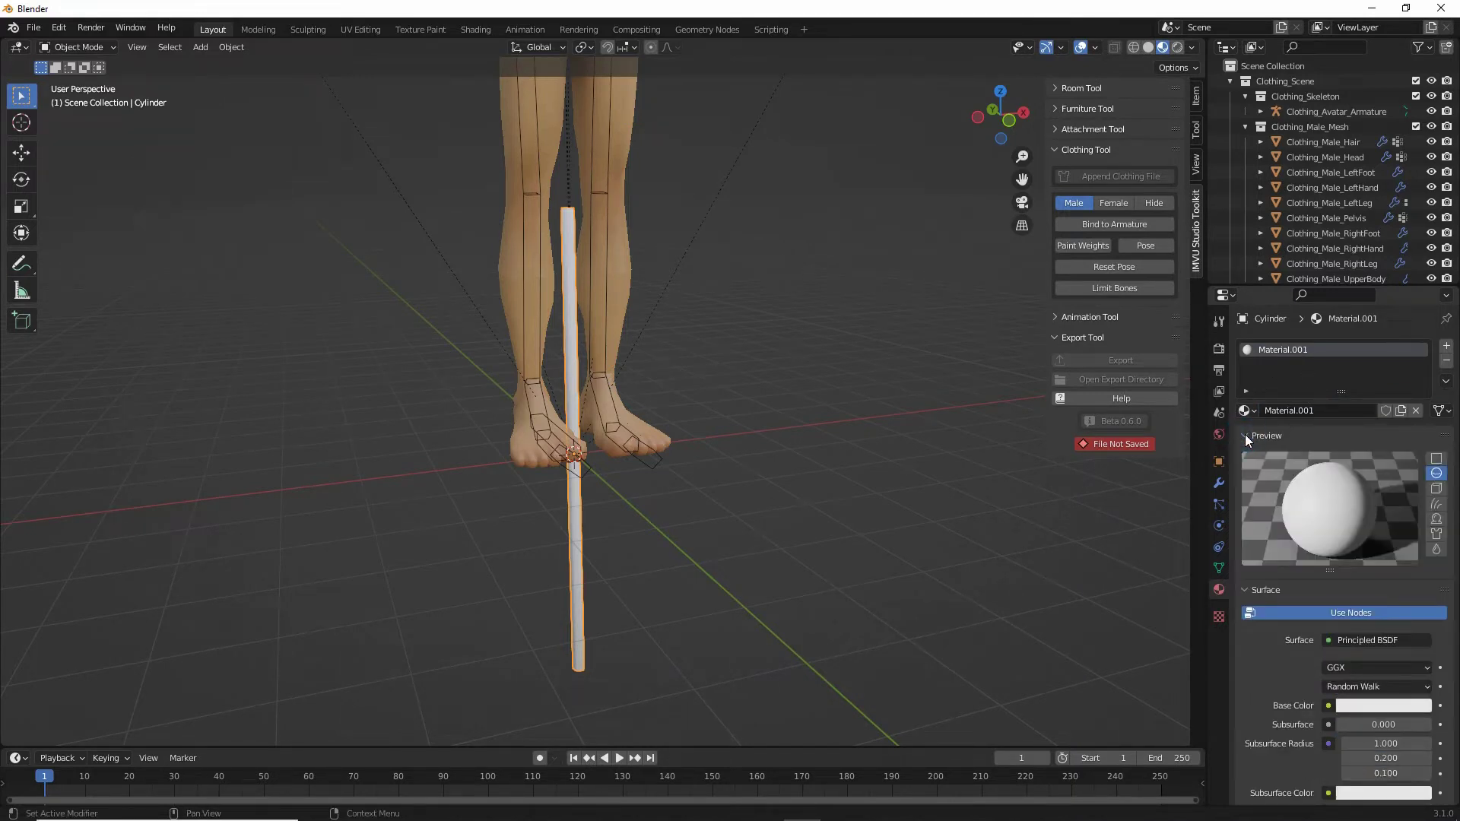
left_click(1362, 705)
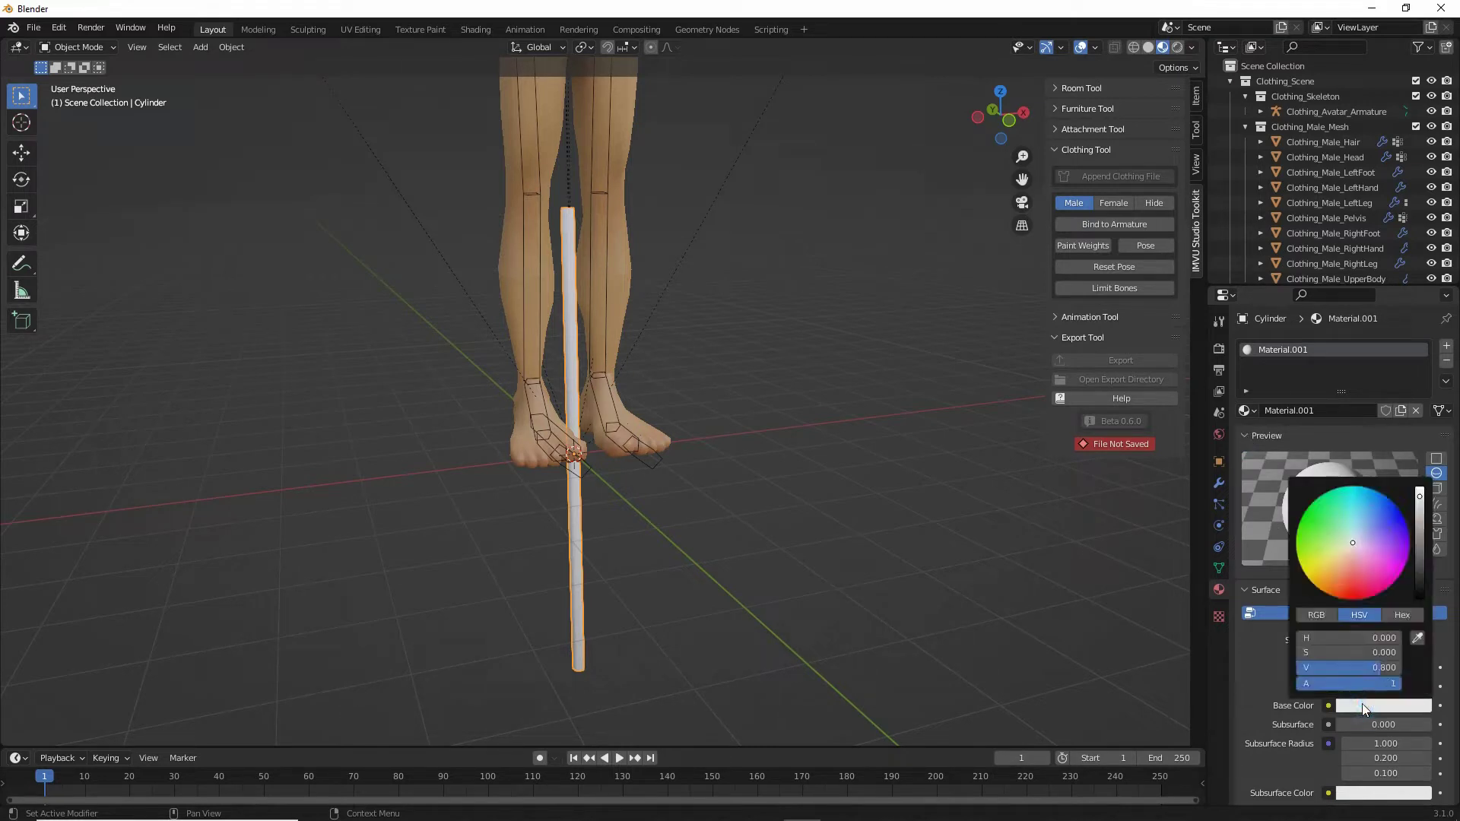
key("ctrl+2")
left_click_drag(1275, 717, 1394, 710)
key("Escape")
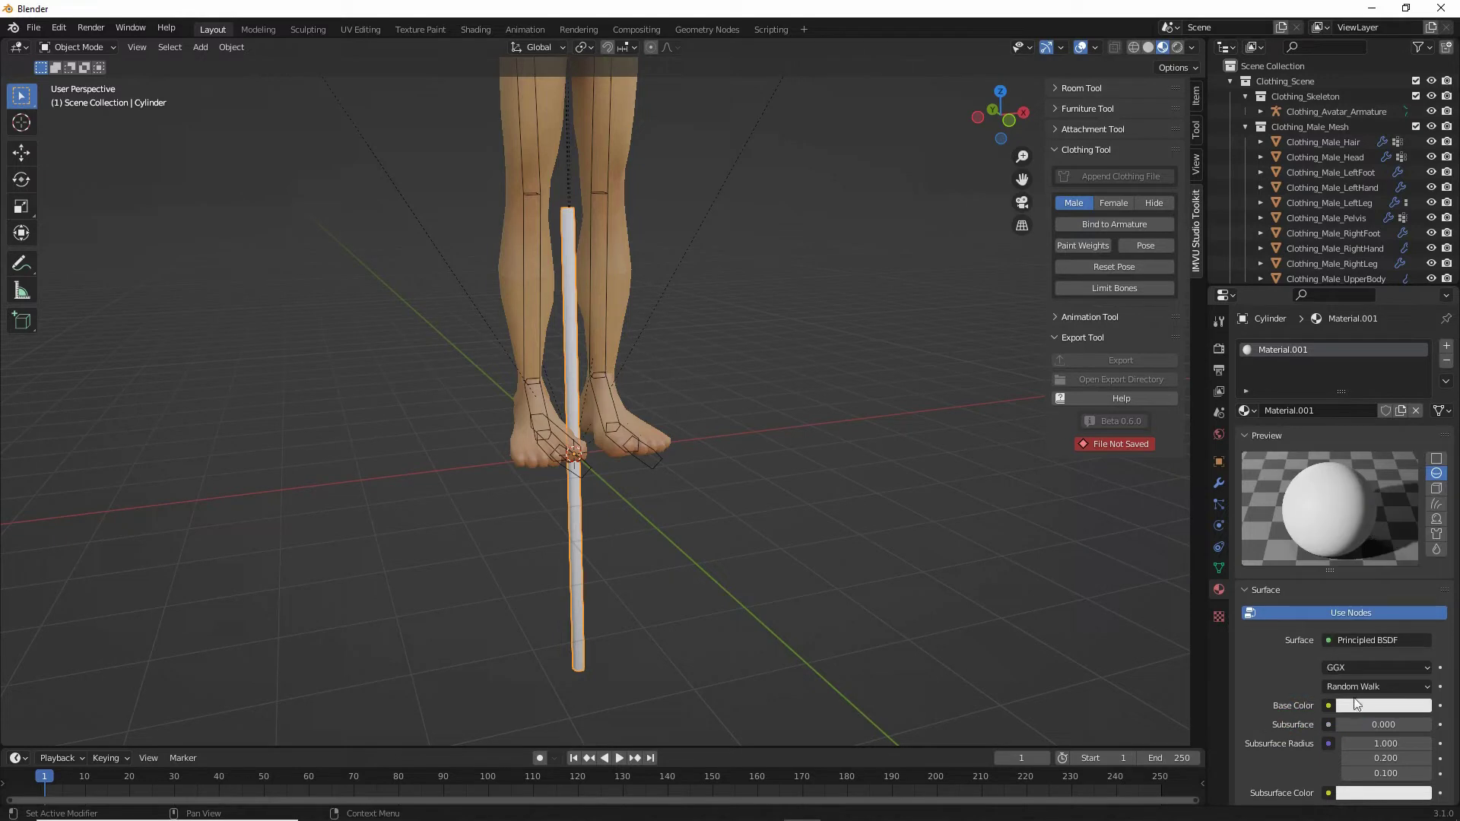
left_click(1361, 706)
left_click(1389, 499)
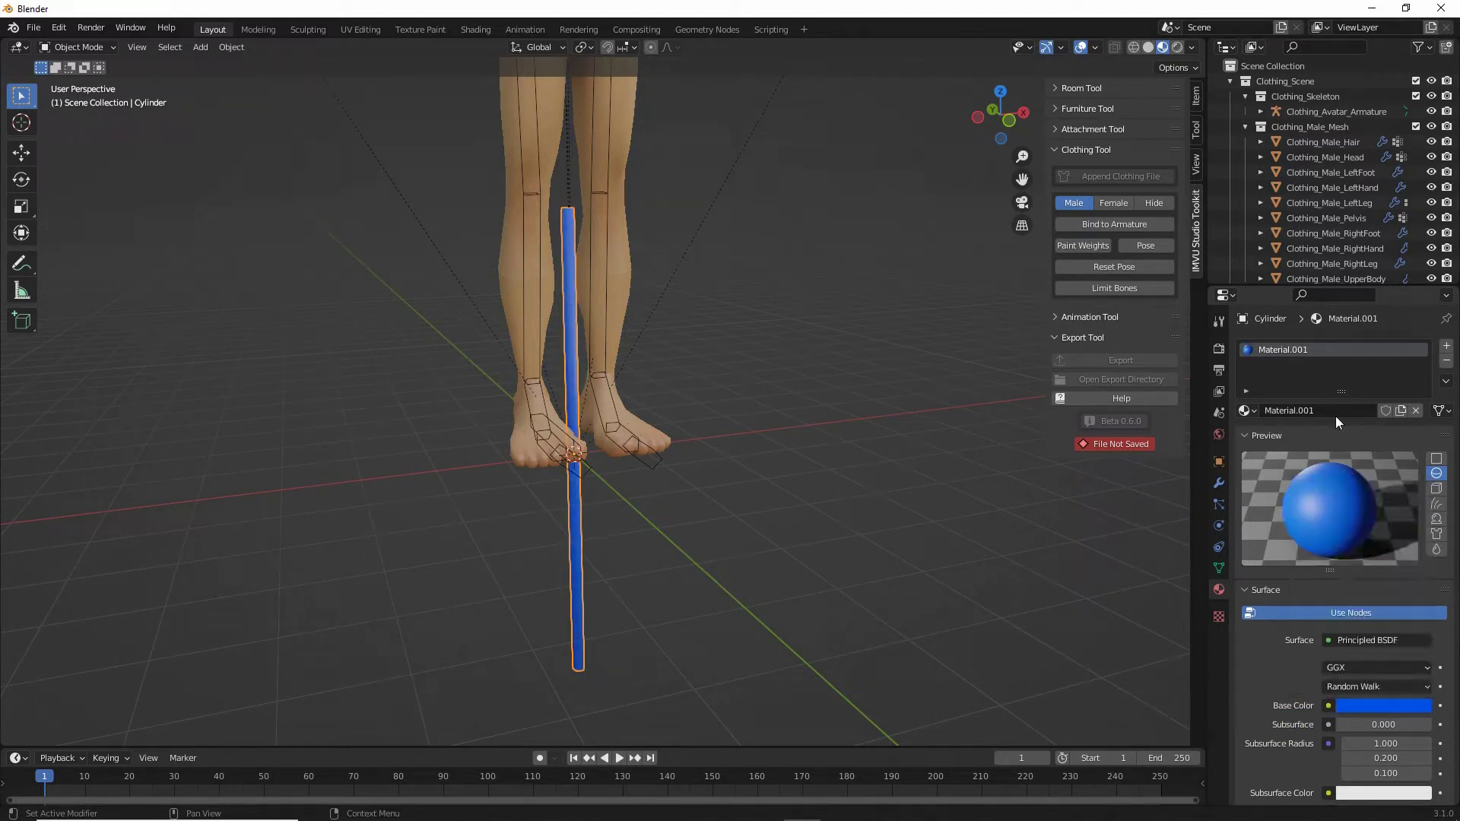
Step: Rename the cylinder's material as stick
left_click(1323, 409)
type("stick")
key("Return")
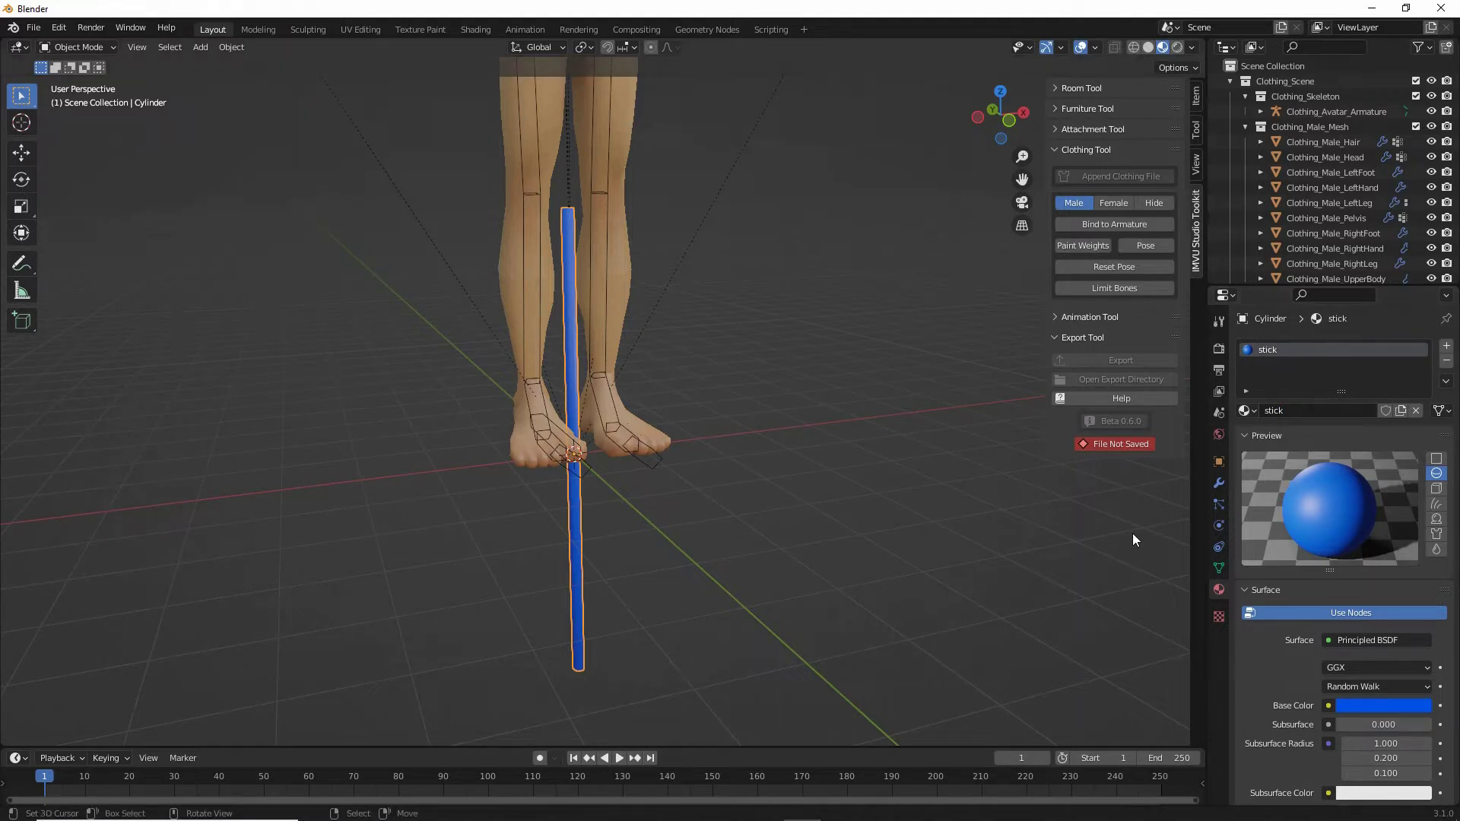
Step: Switch to the Shading workspace to work on the stick material's nodes
middle_click_drag(1133, 532, 700, 433)
scroll(700, 434, "up", 2)
scroll(700, 434, "up", 2)
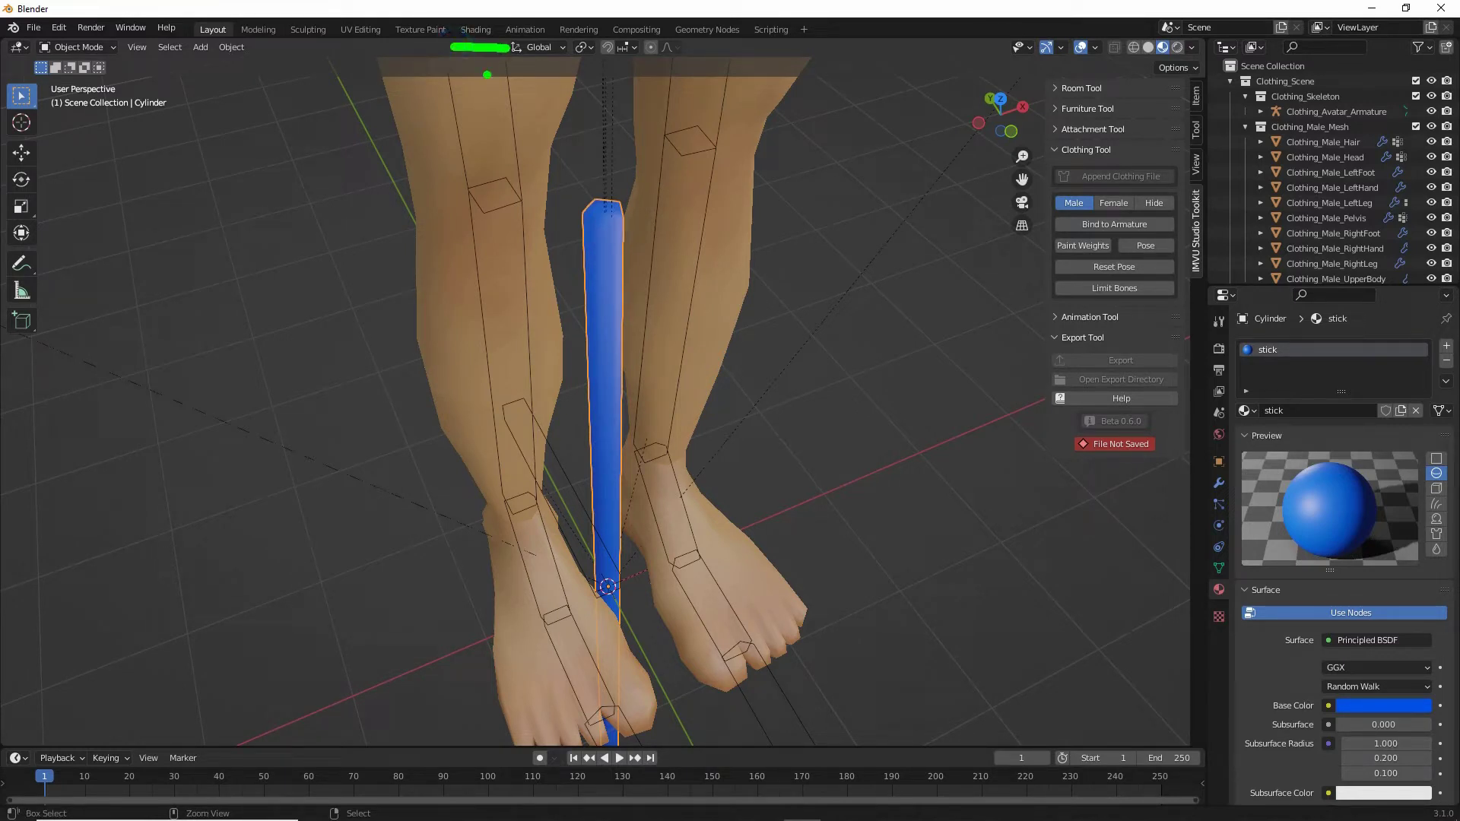
left_click(475, 29)
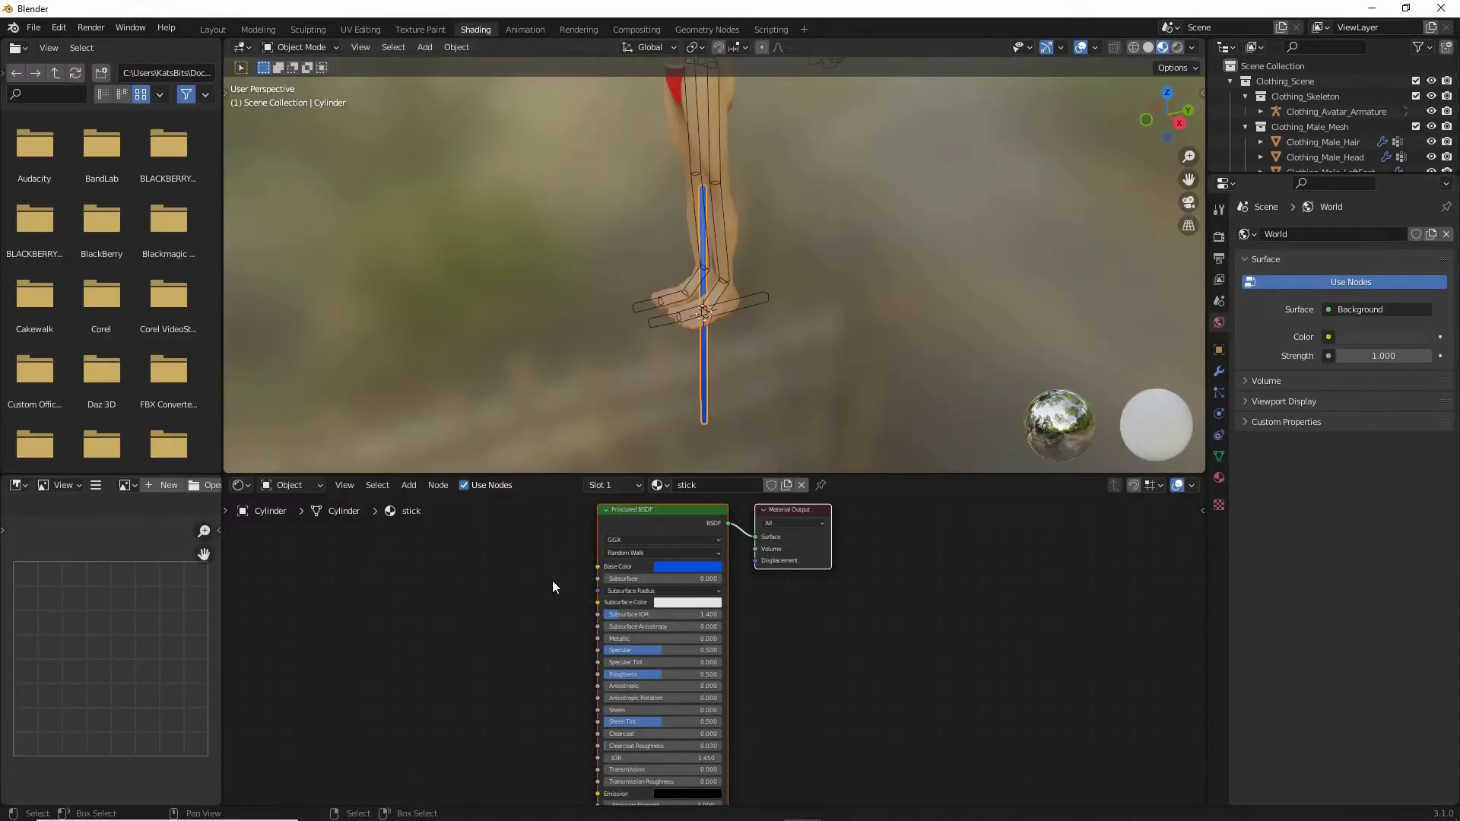
scroll(543, 569, "up", 3)
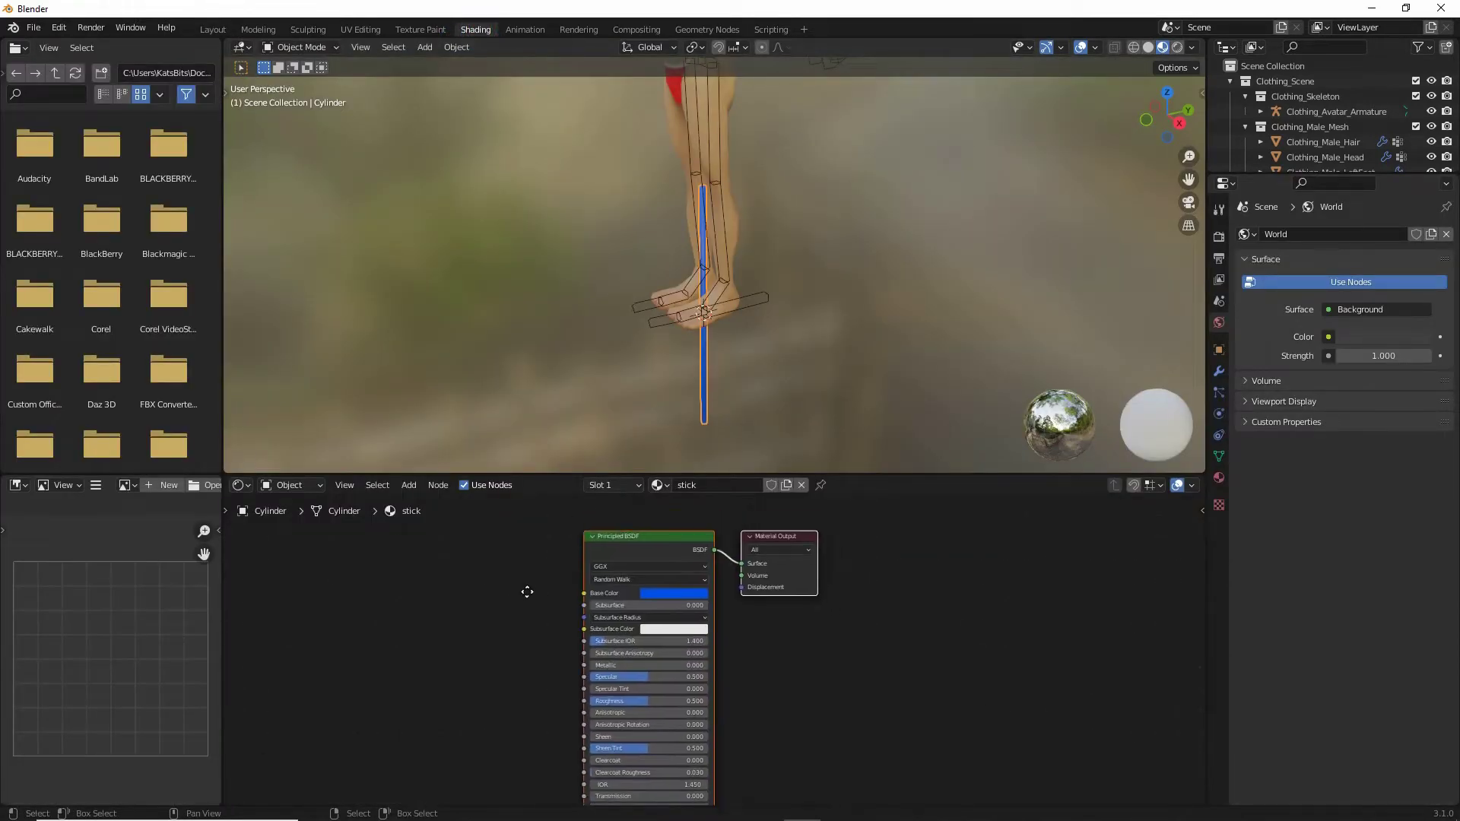
scroll(560, 596, "up", 2)
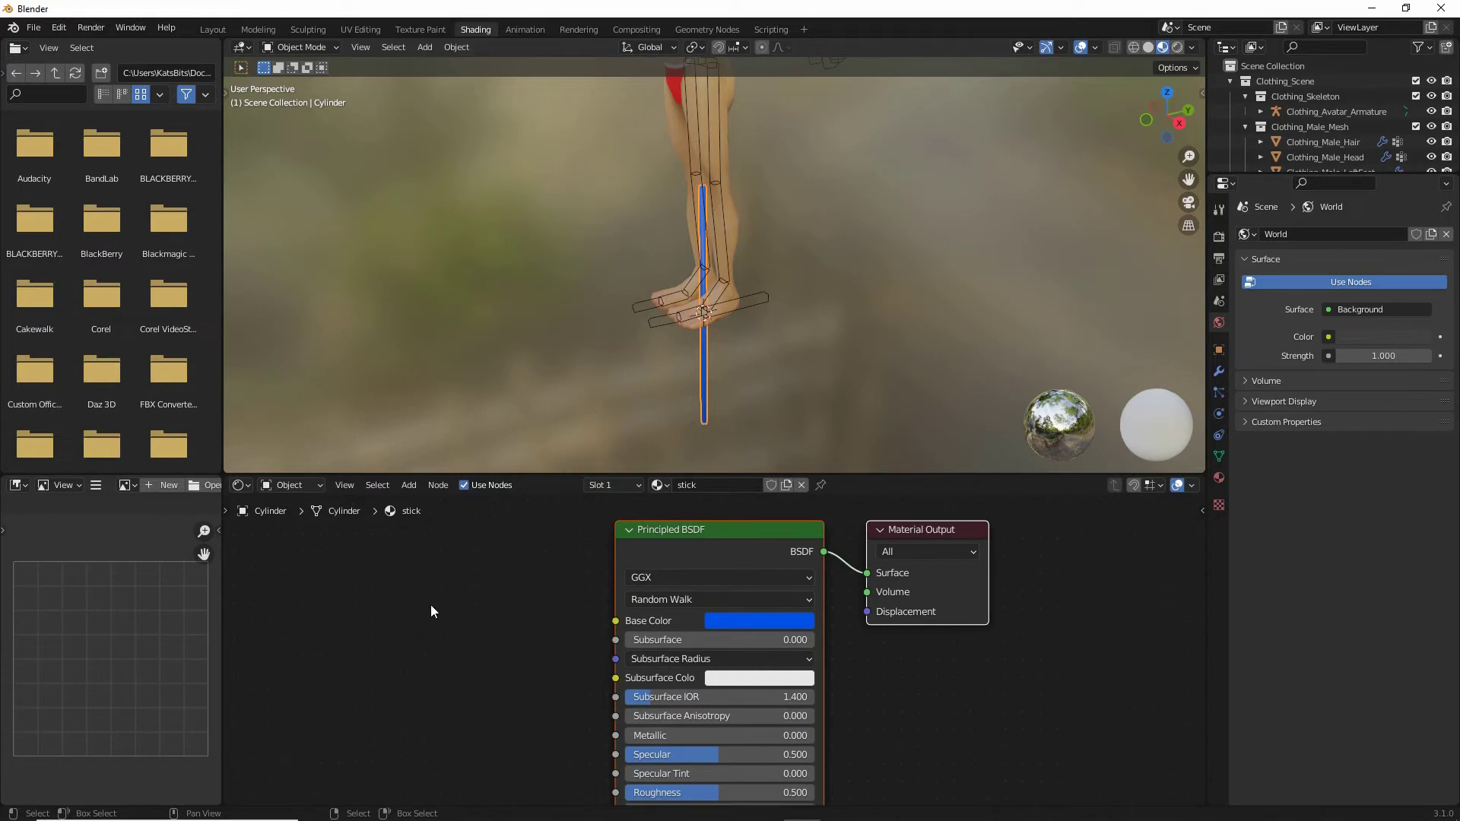
Step: Add an Image Texture node and place it to the left of the Principled BSDF node
left_click(408, 486)
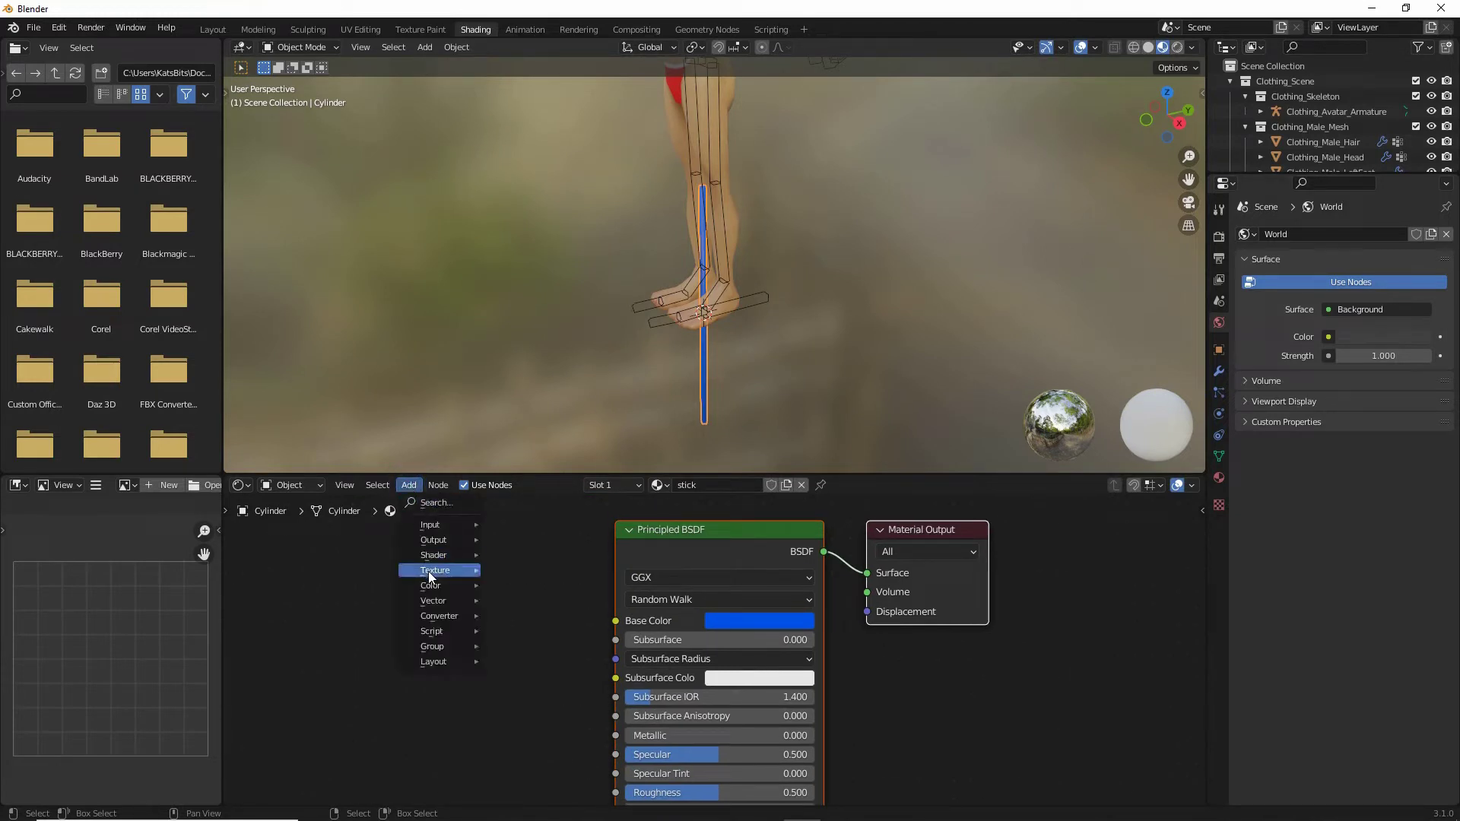
mouse_move(428, 575)
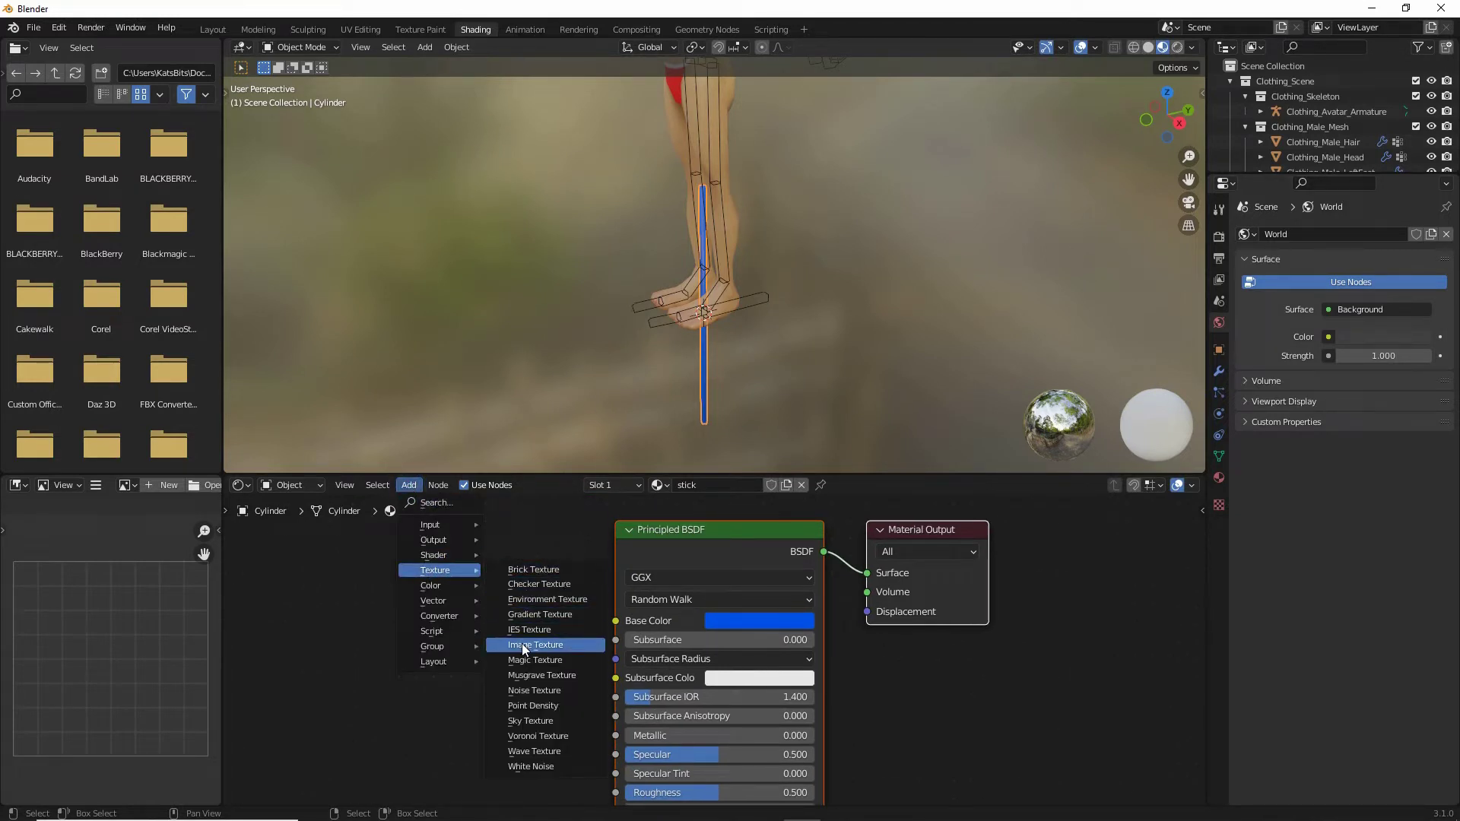
left_click_drag(510, 657, 589, 656)
left_click_drag(414, 587, 471, 588)
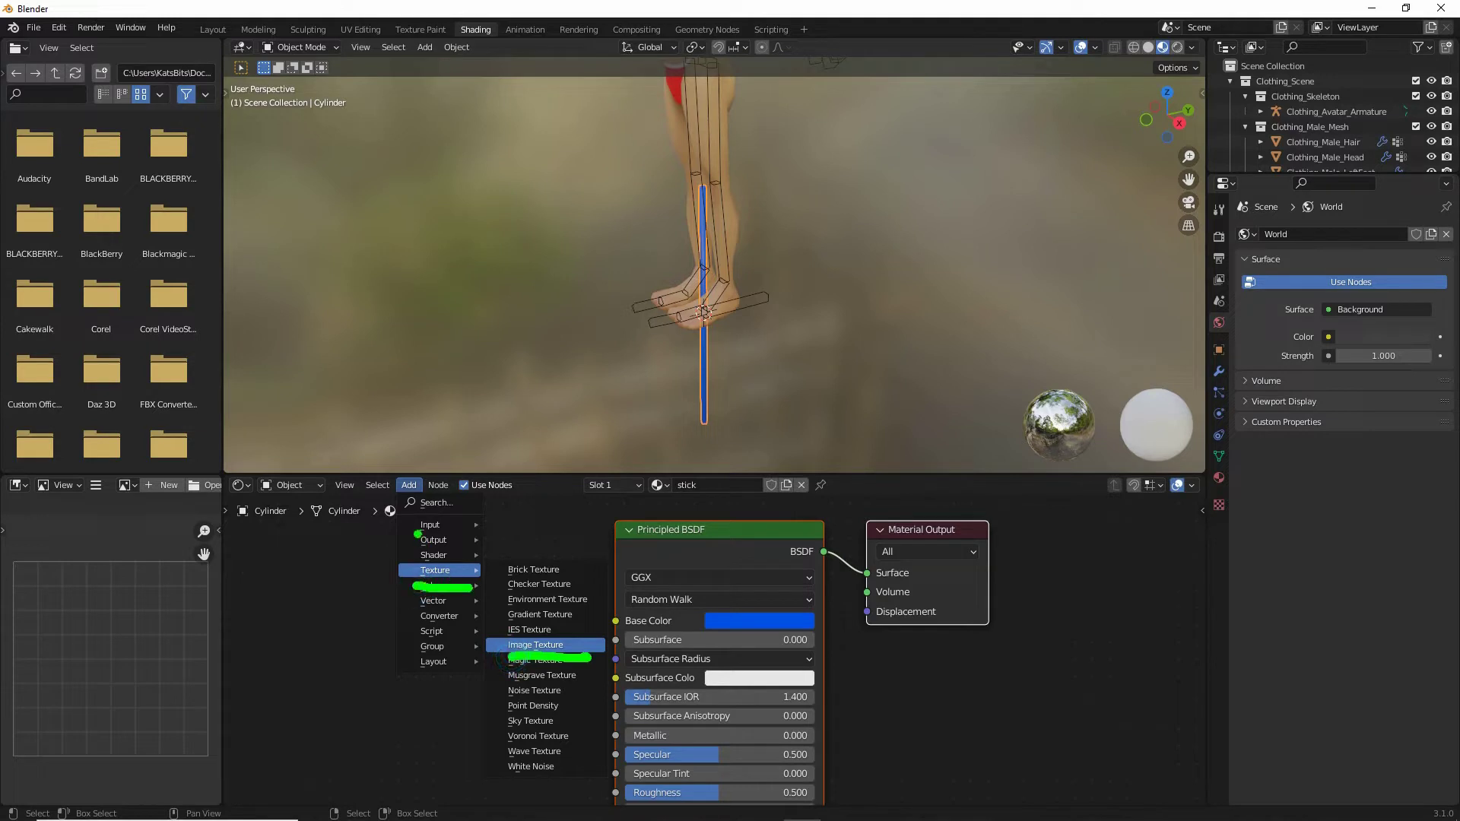
left_click_drag(396, 499, 437, 507)
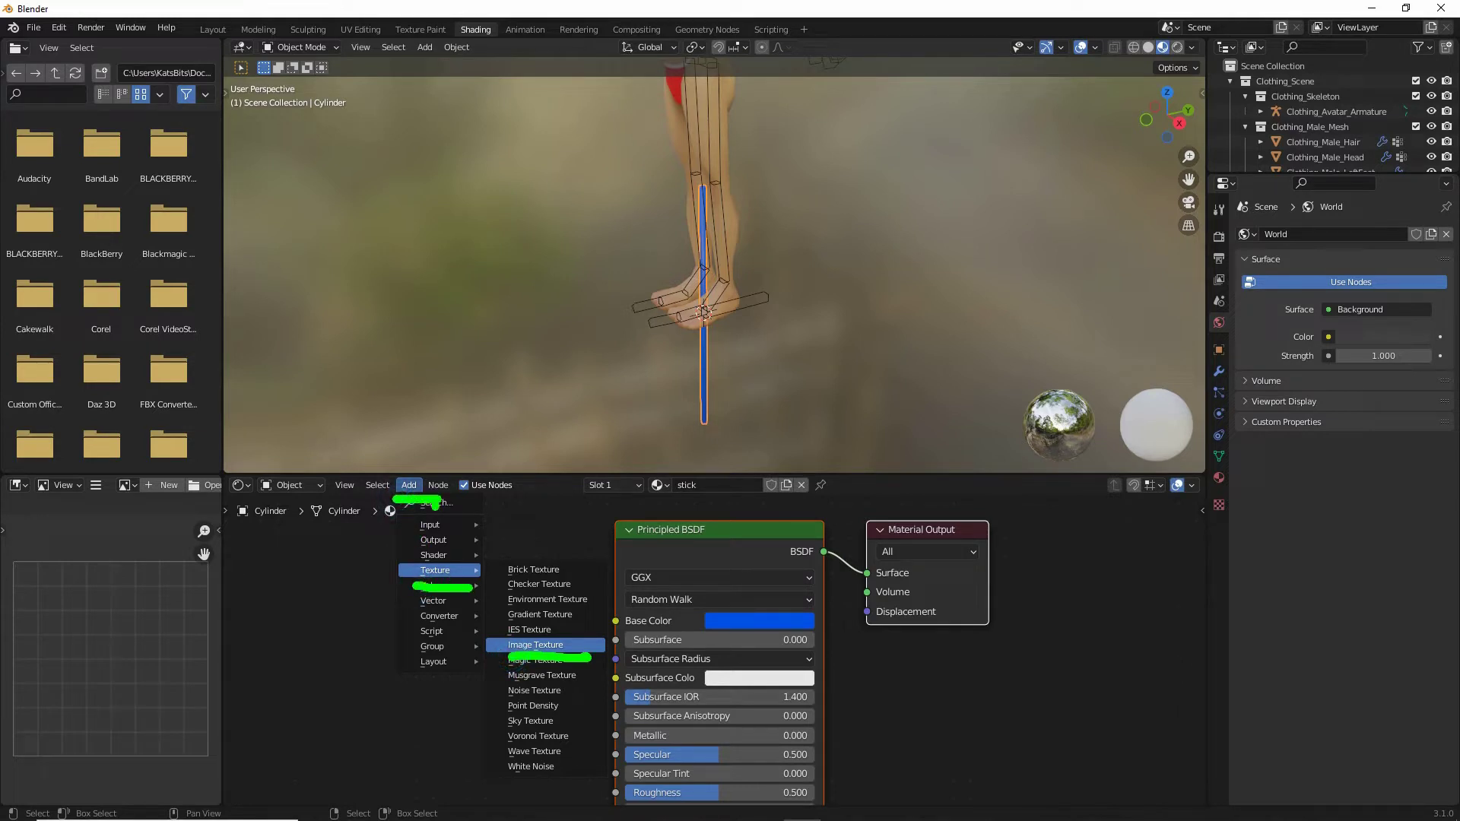
left_click(536, 645)
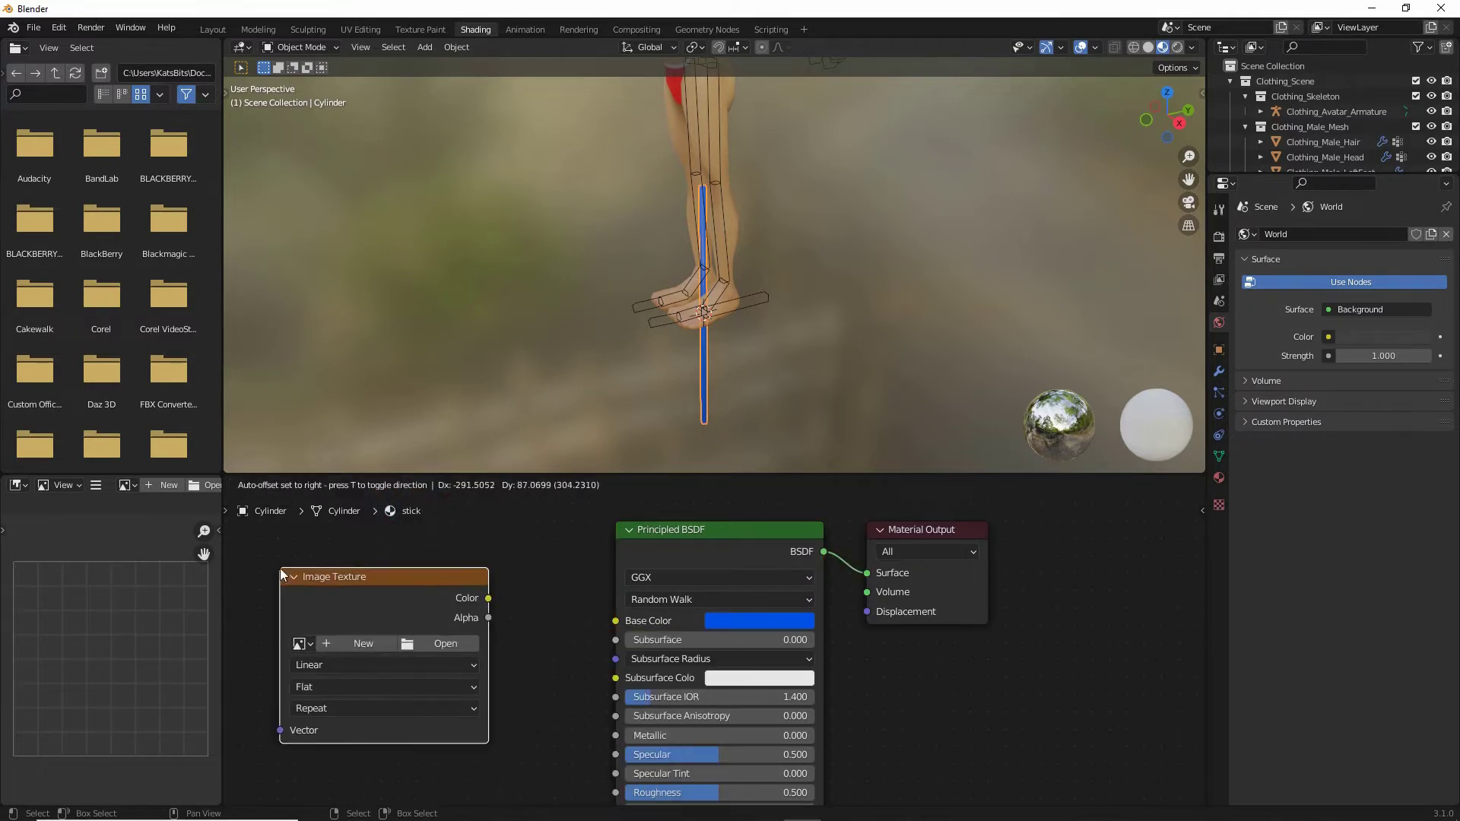
left_click(286, 563)
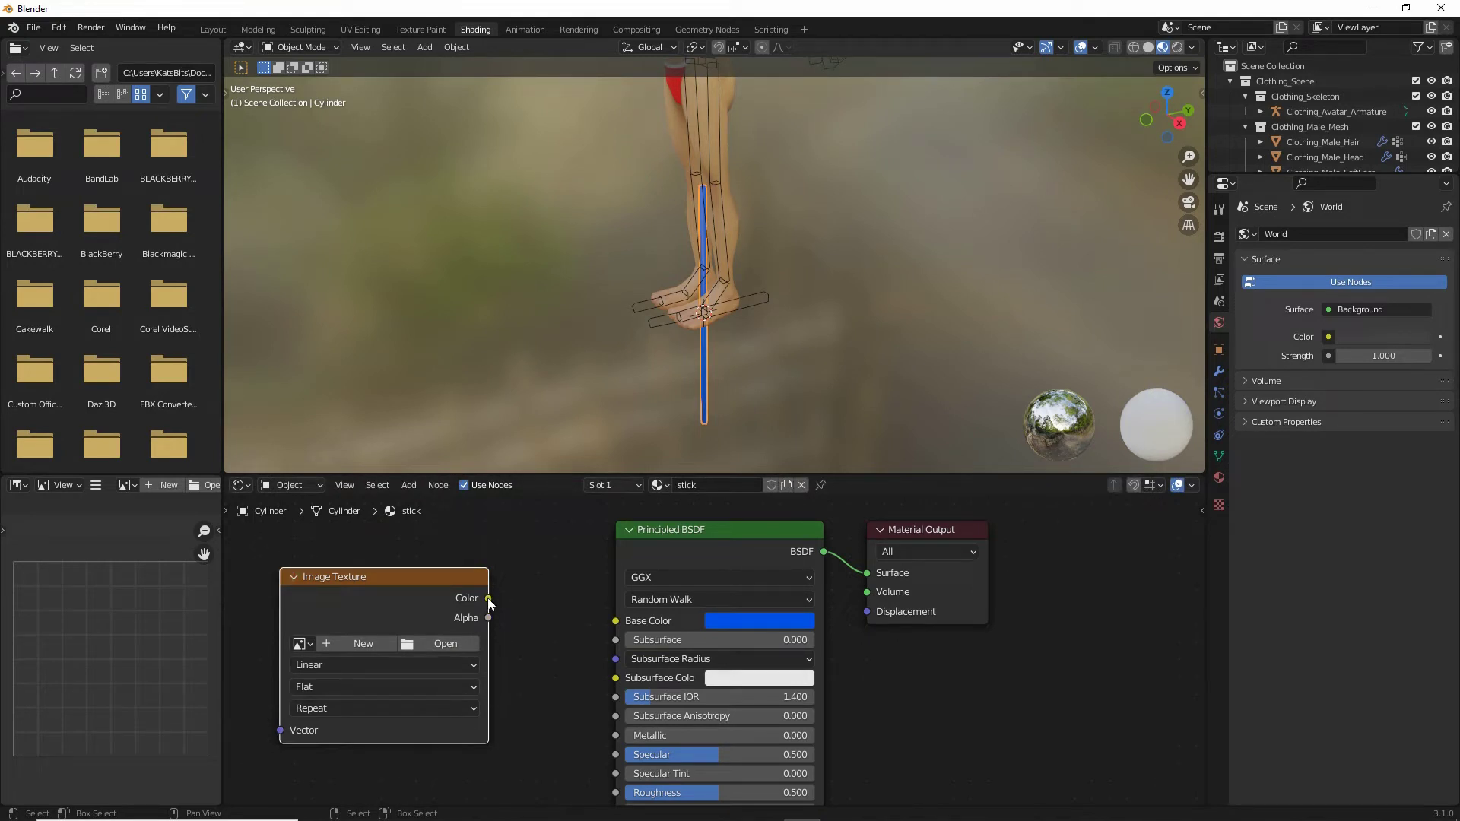
Step: Connect the Image Texture's Color output to the Base Color input of the Principled BSDF node and check the cylinder
left_click_drag(488, 598, 611, 624)
scroll(590, 421, "up", 5)
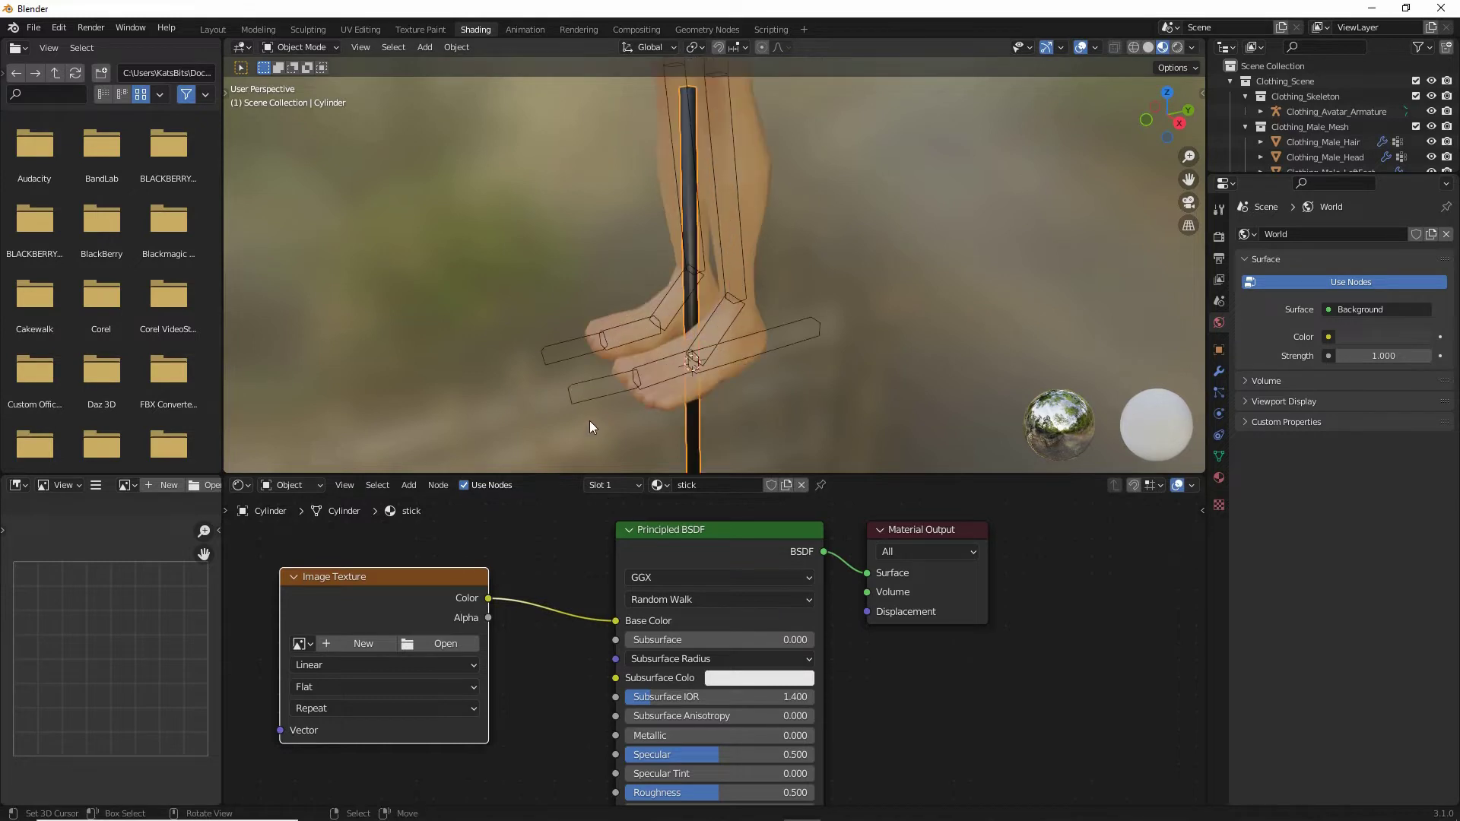
middle_click_drag(593, 389, 706, 423)
mouse_move(743, 325)
middle_mouse_down()
mouse_move(744, 381)
mouse_move(746, 317)
middle_mouse_up()
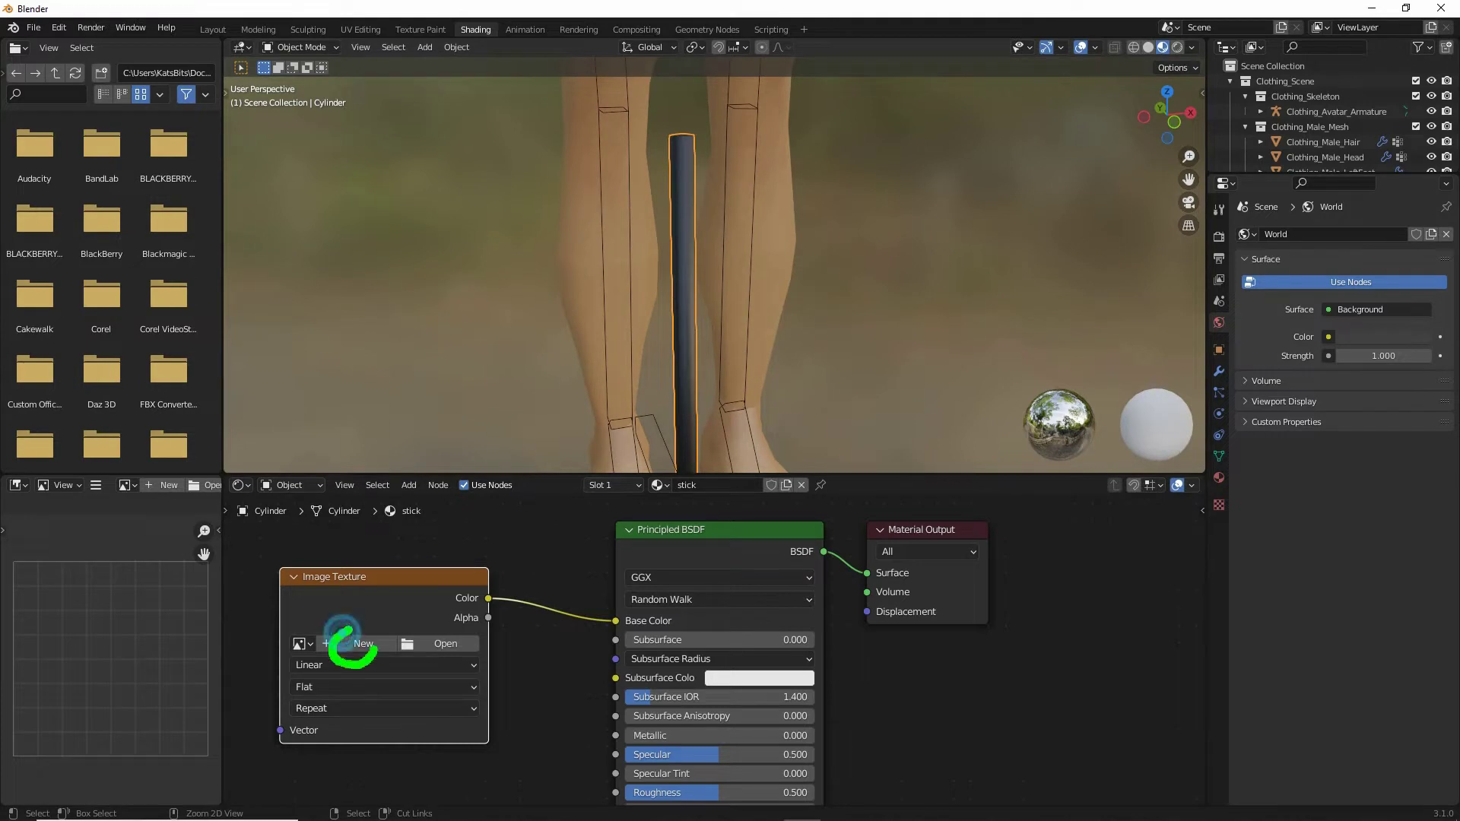
Step: Define a new image for the Image Texture node, named stick, with a width of 64 px and a height of 512 px
left_click(363, 643)
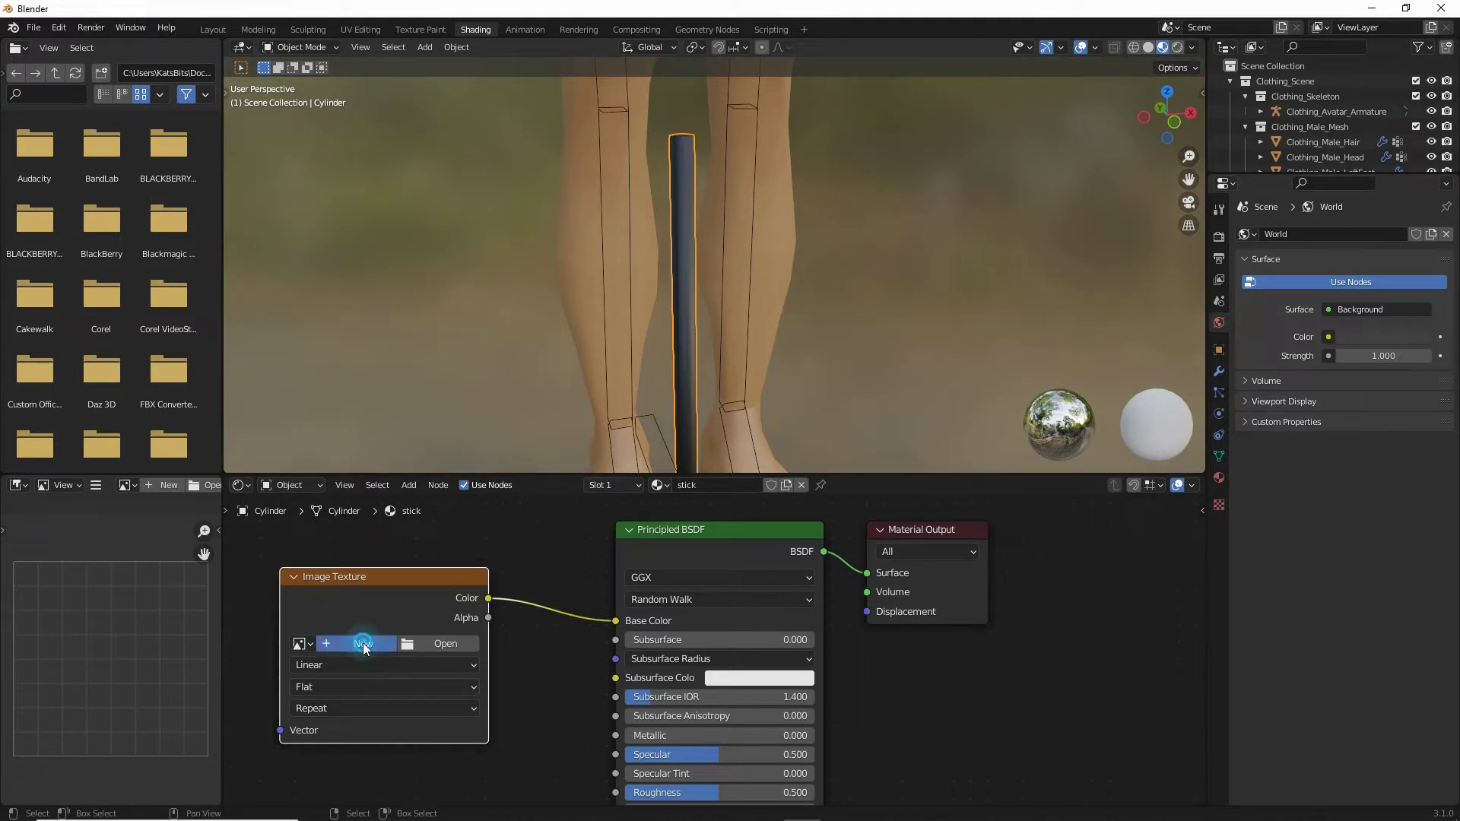
left_click(393, 666)
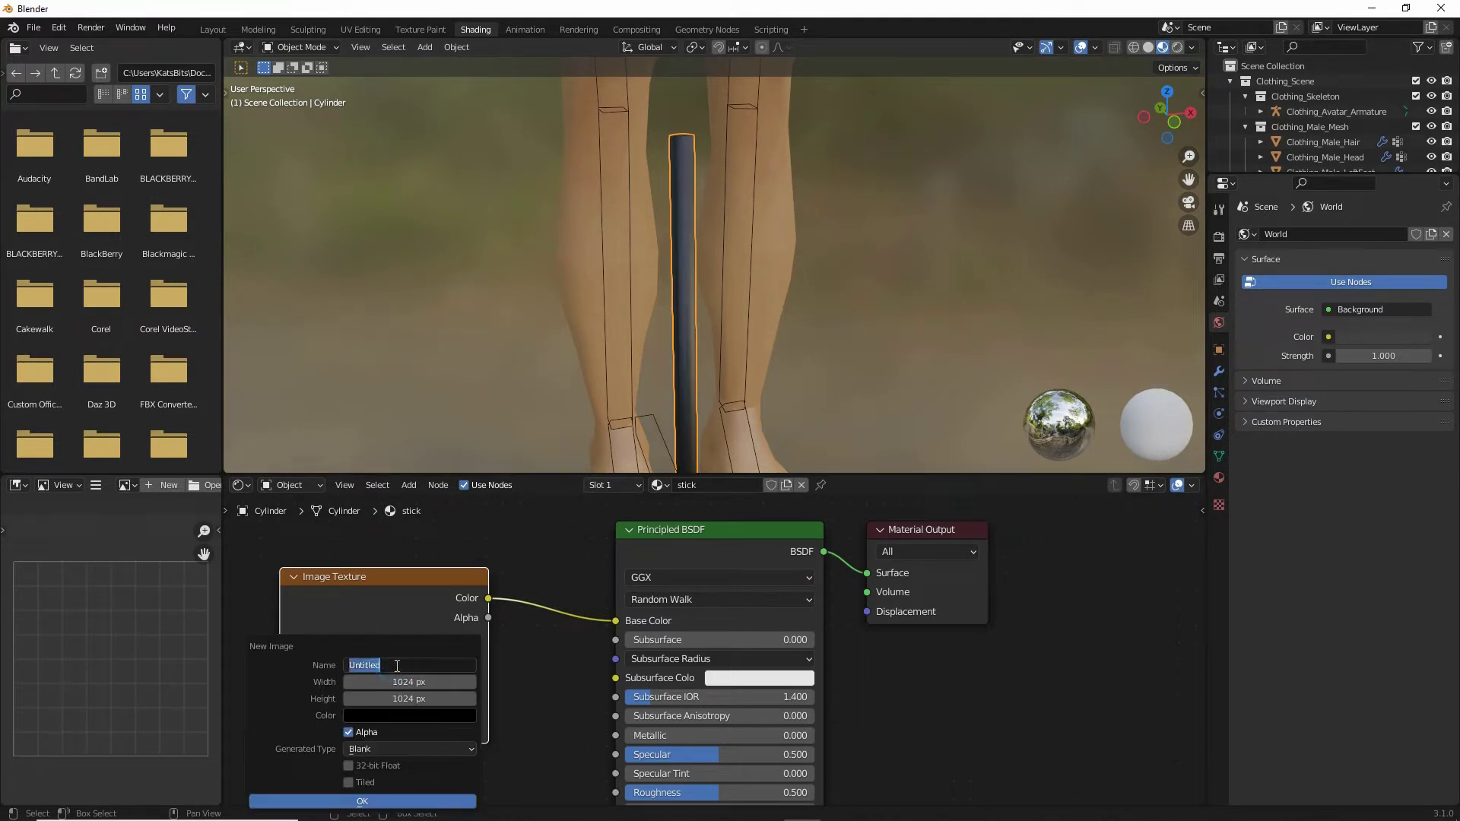
type("stick")
left_click(411, 681)
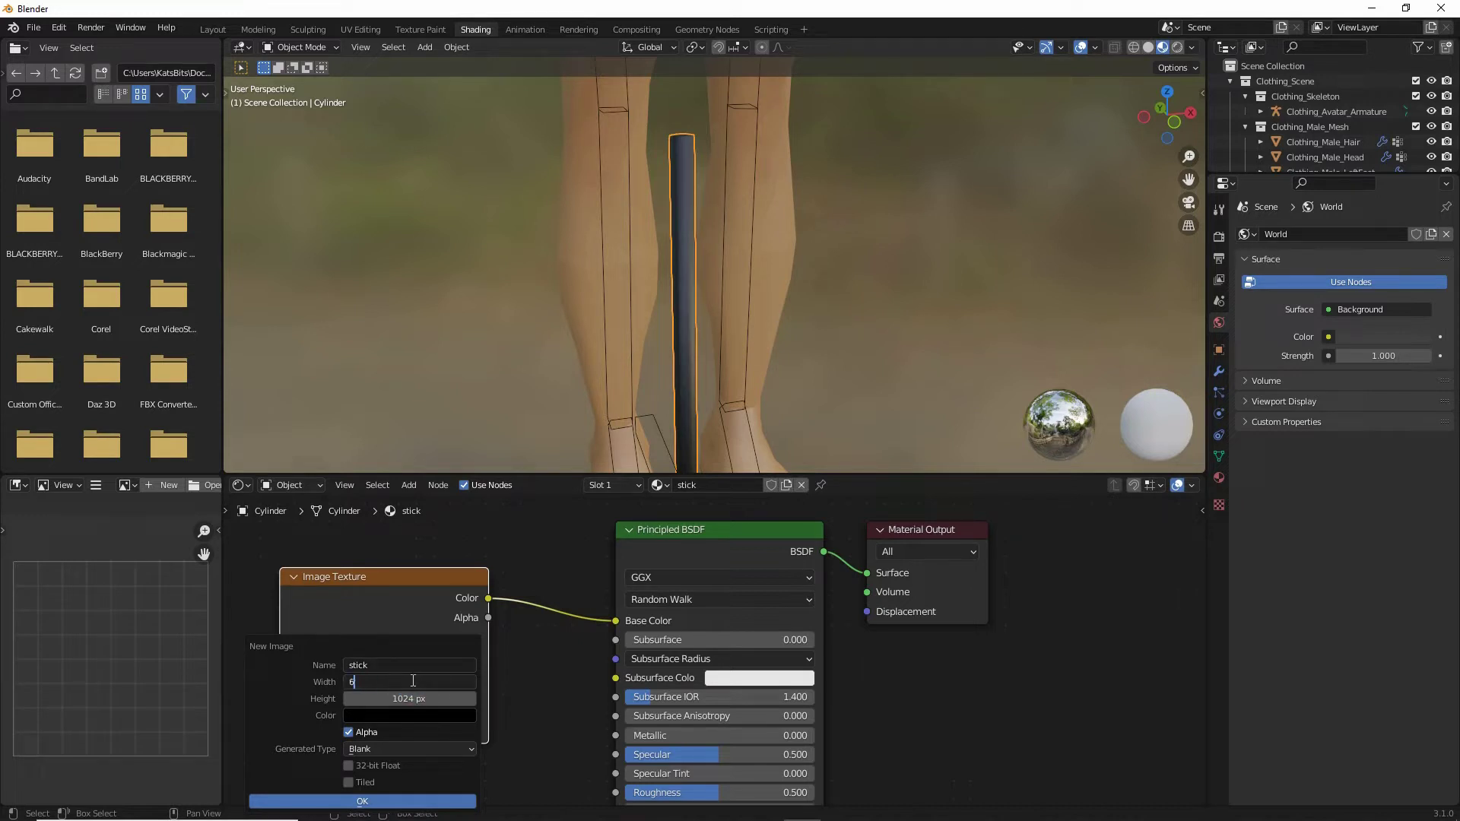
type("64")
left_click(411, 697)
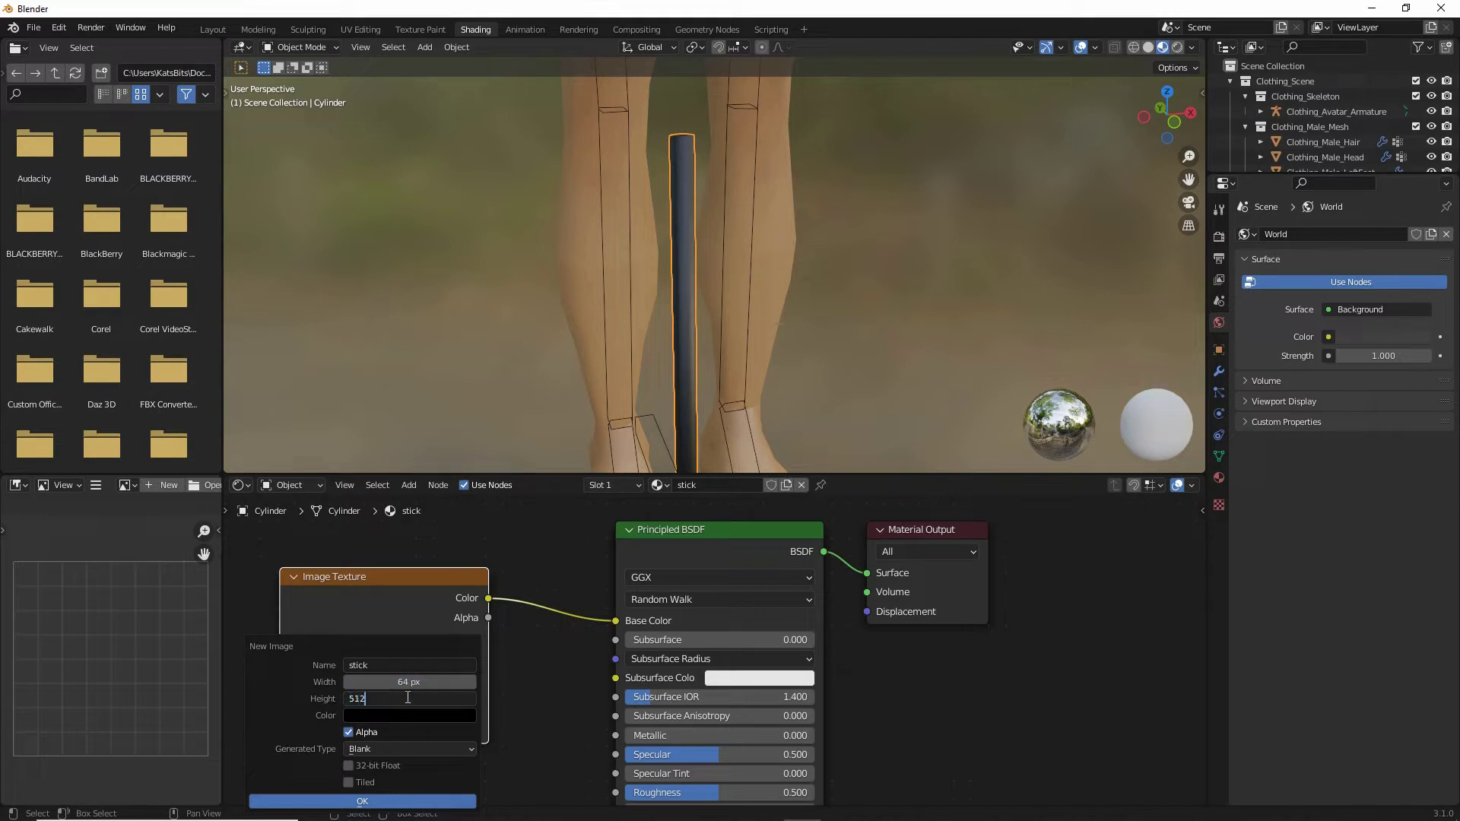
type("512")
key("Return")
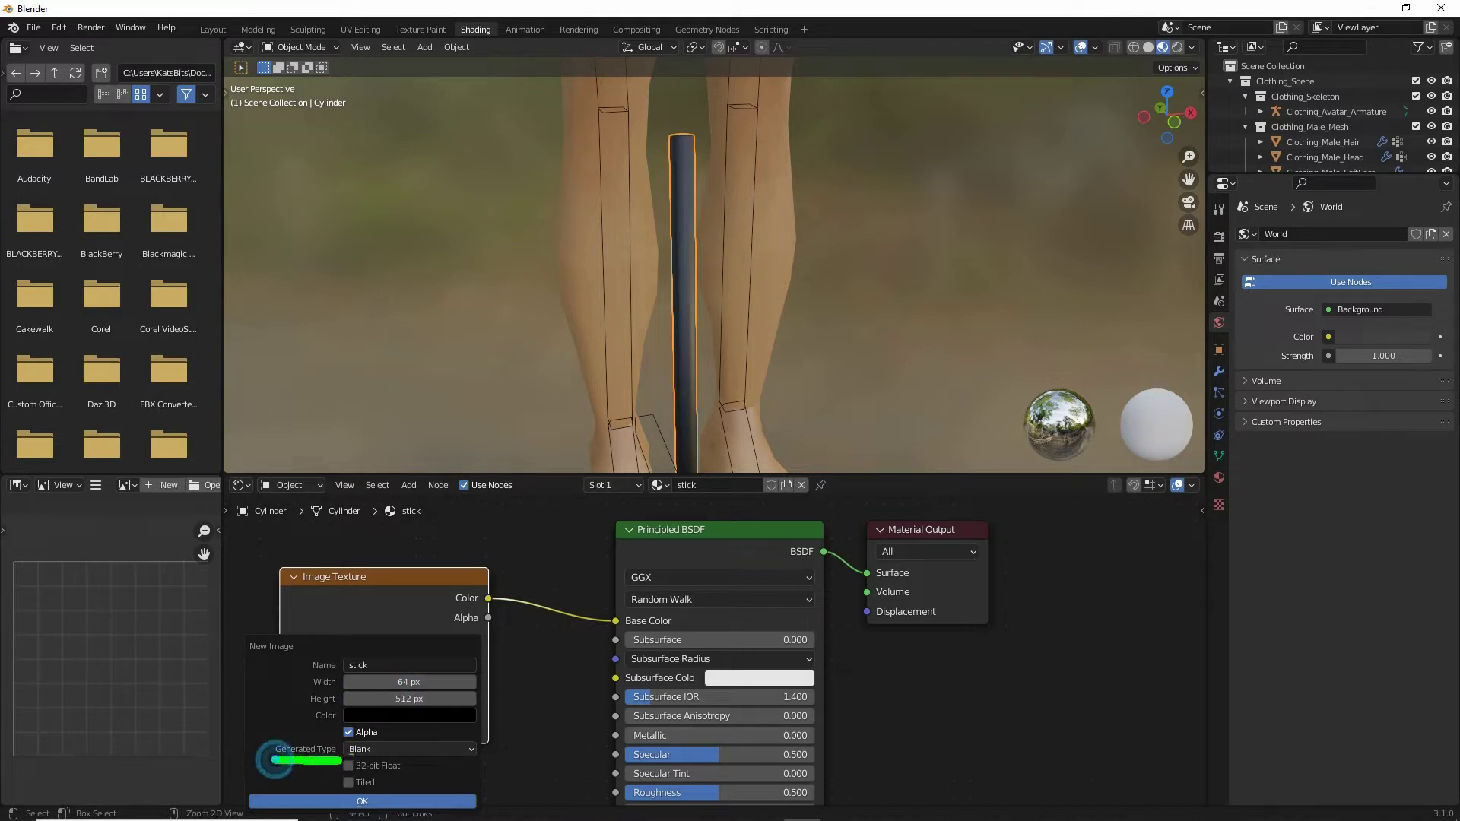
Step: Set the new image's generated type to Color Grid, create it, and check the texture on the cylinder
left_click(395, 751)
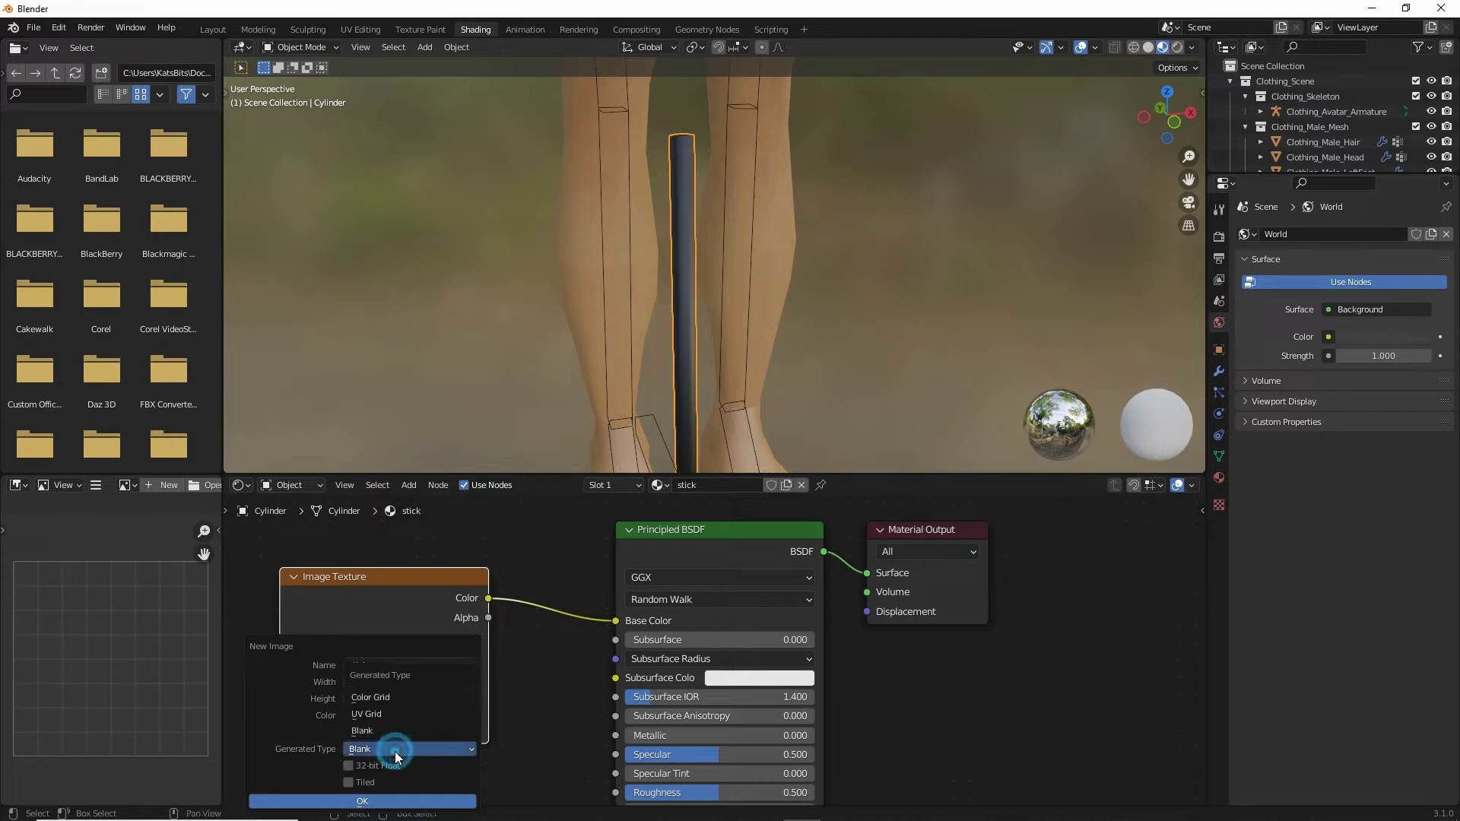
left_click(389, 698)
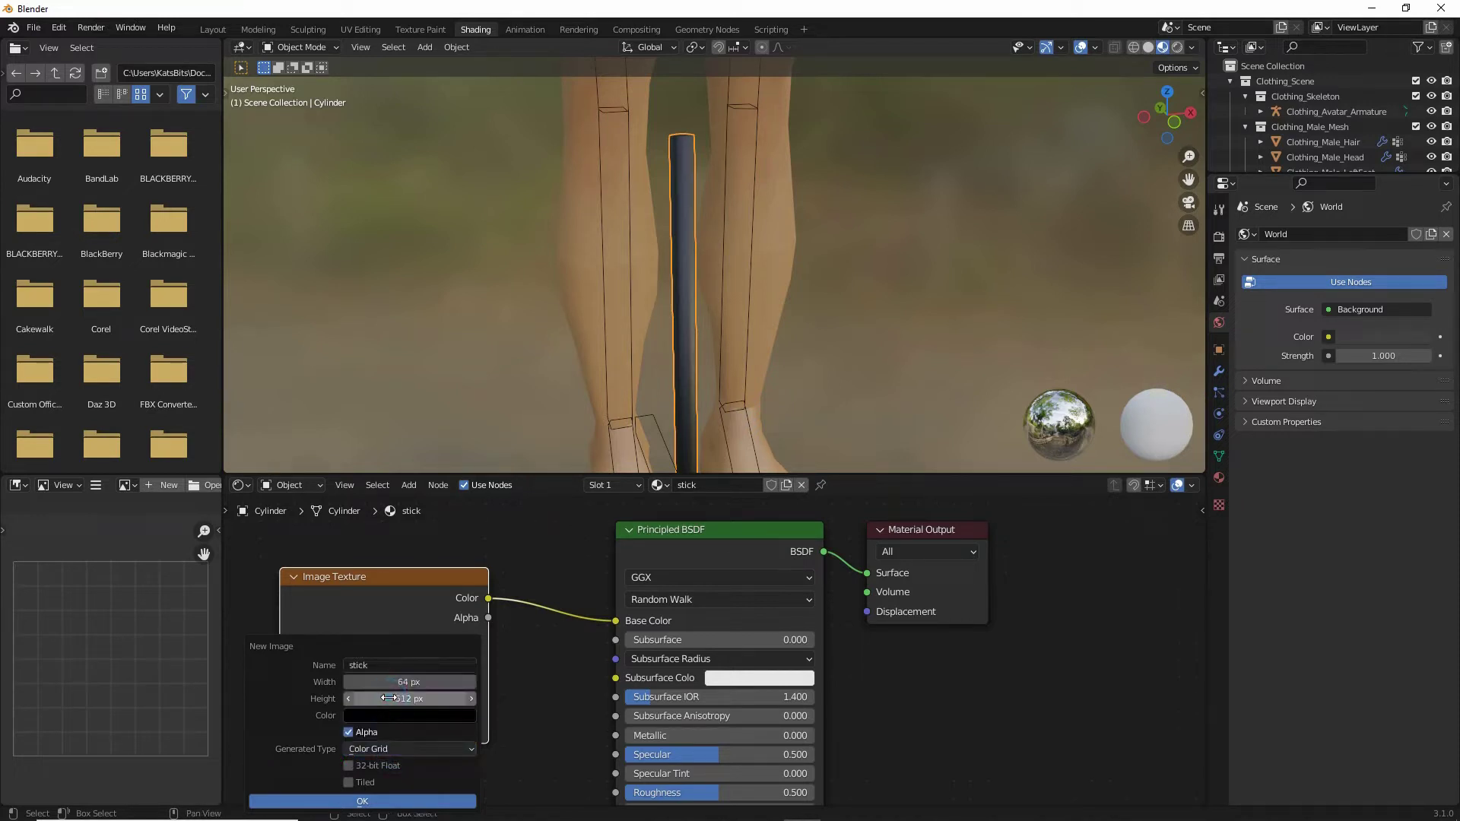
left_click(376, 800)
middle_click_drag(733, 376, 902, 323)
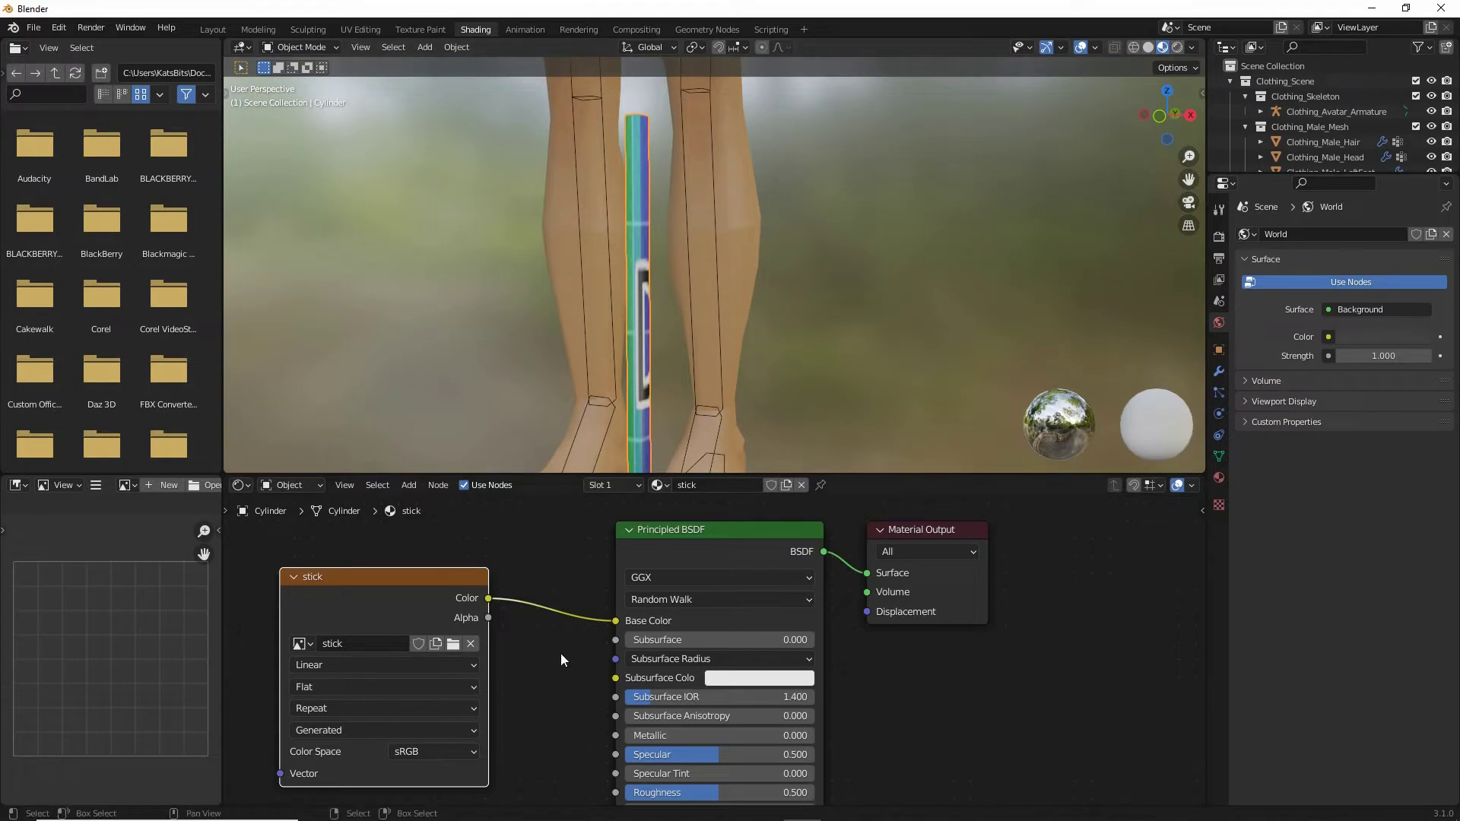
middle_click_drag(642, 289, 644, 303)
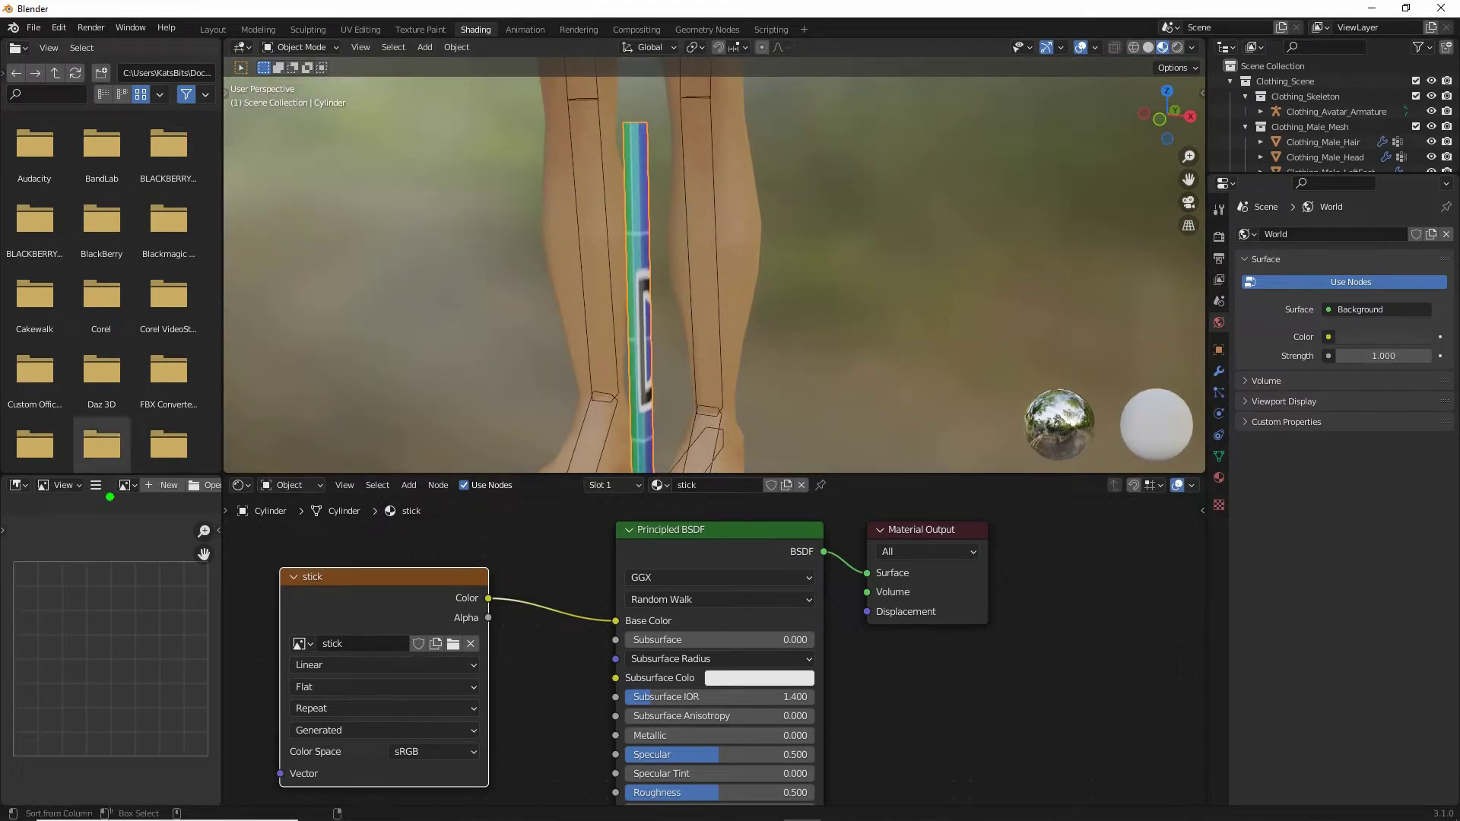
Step: Display the stick image in the Image Editor
mouse_move(122, 471)
left_mouse_down()
mouse_move(135, 509)
mouse_move(134, 467)
left_mouse_up()
key("Escape")
left_click(126, 485)
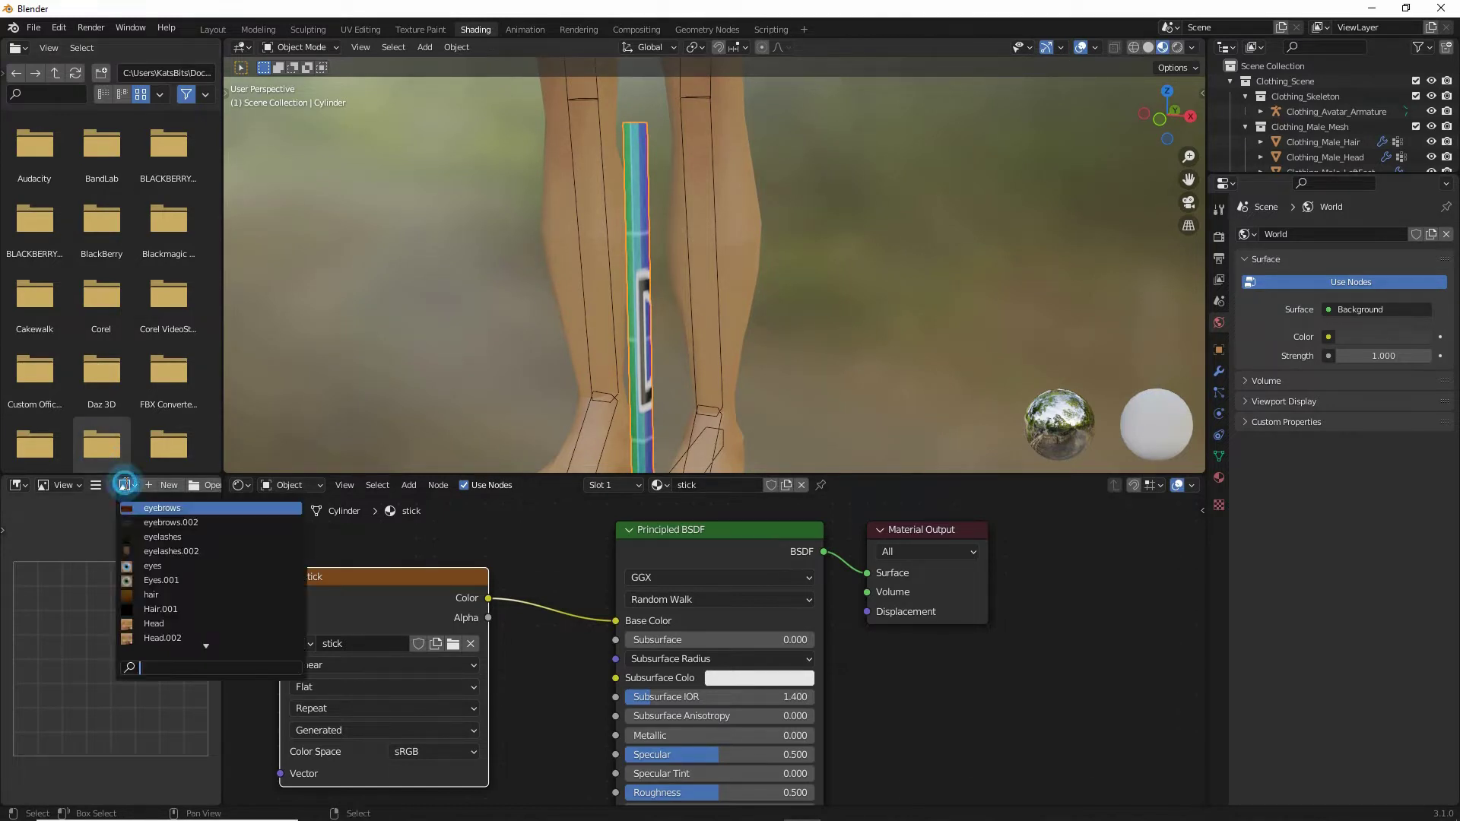
scroll(144, 525, "down", 7)
scroll(145, 525, "down", 6)
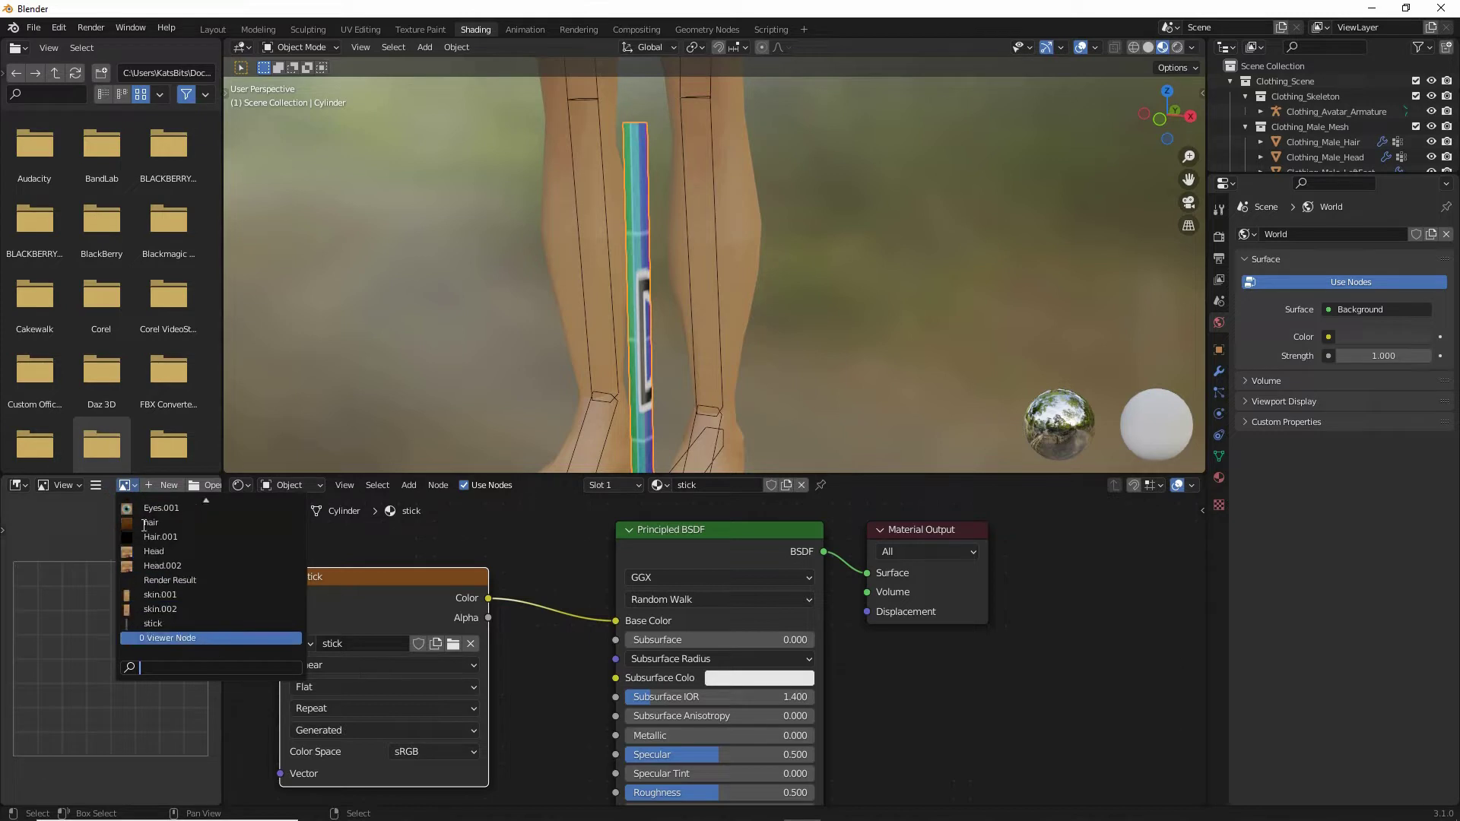
left_click(153, 622)
middle_click_drag(119, 541, 114, 578)
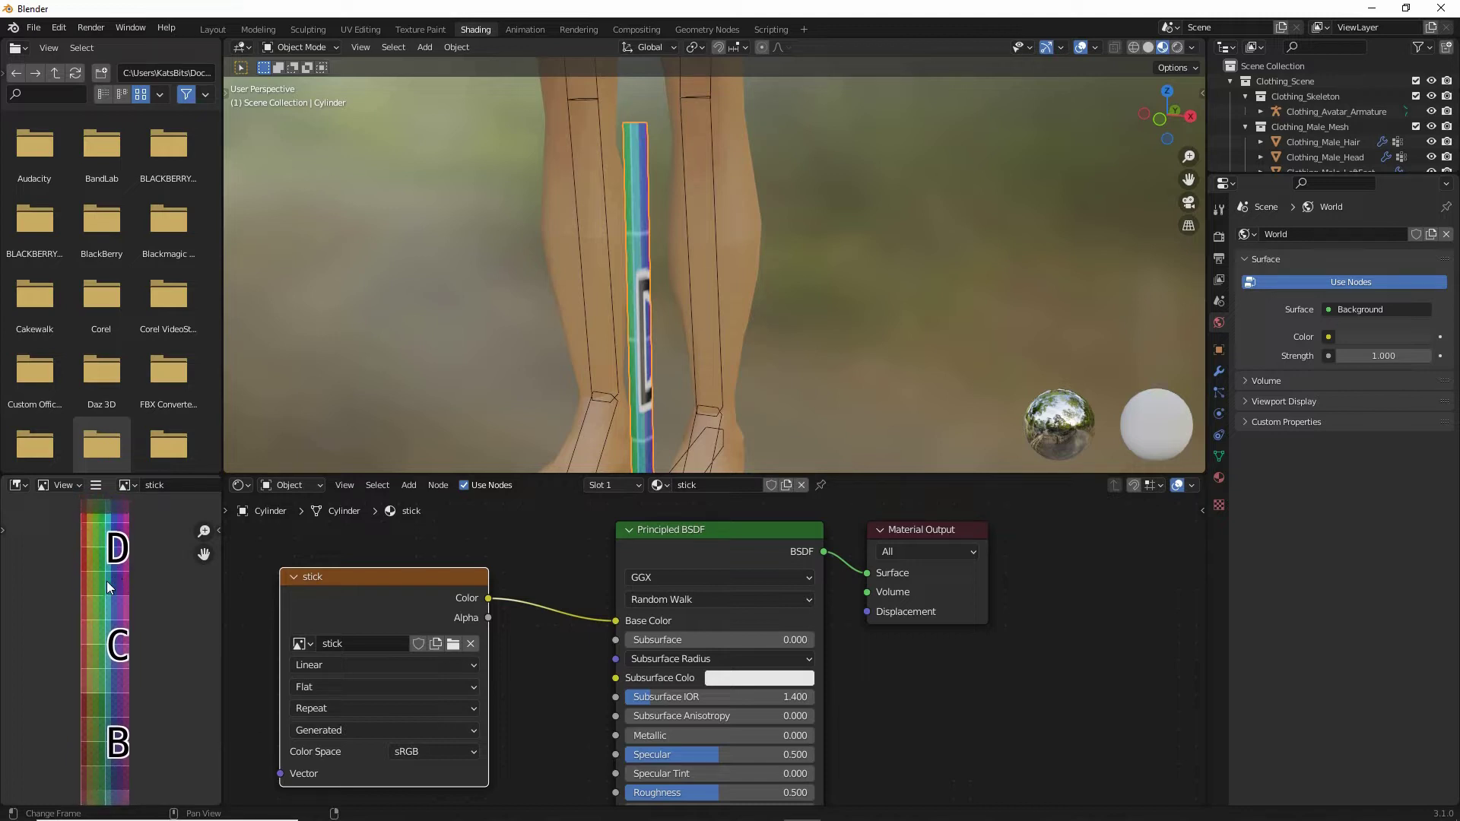
Step: Save the stick image as stick.png in the accessories\Blender 2.8 folder, using PNG format with 0% compression
left_click(95, 488)
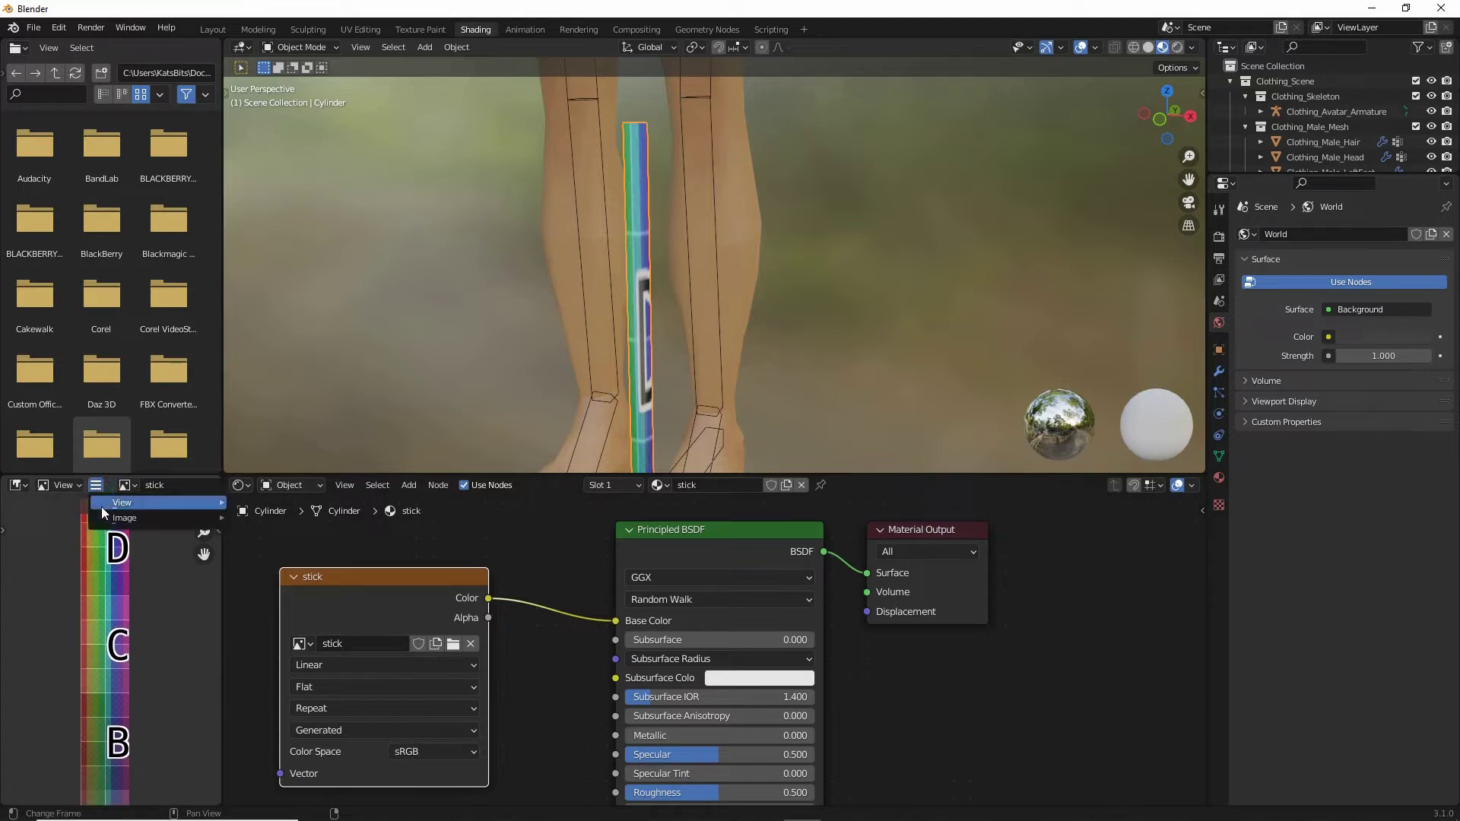
mouse_move(105, 520)
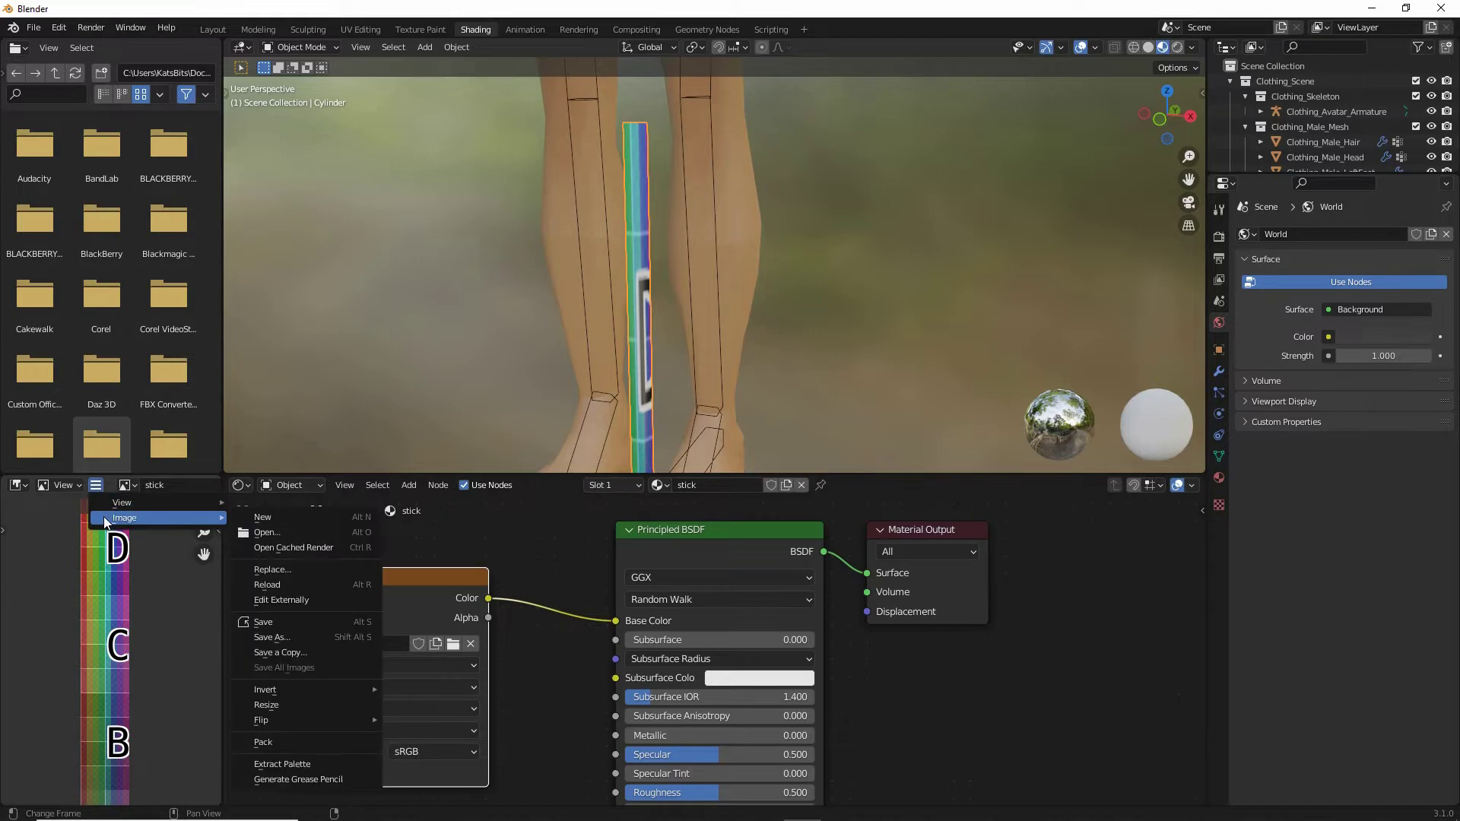
left_click(259, 636)
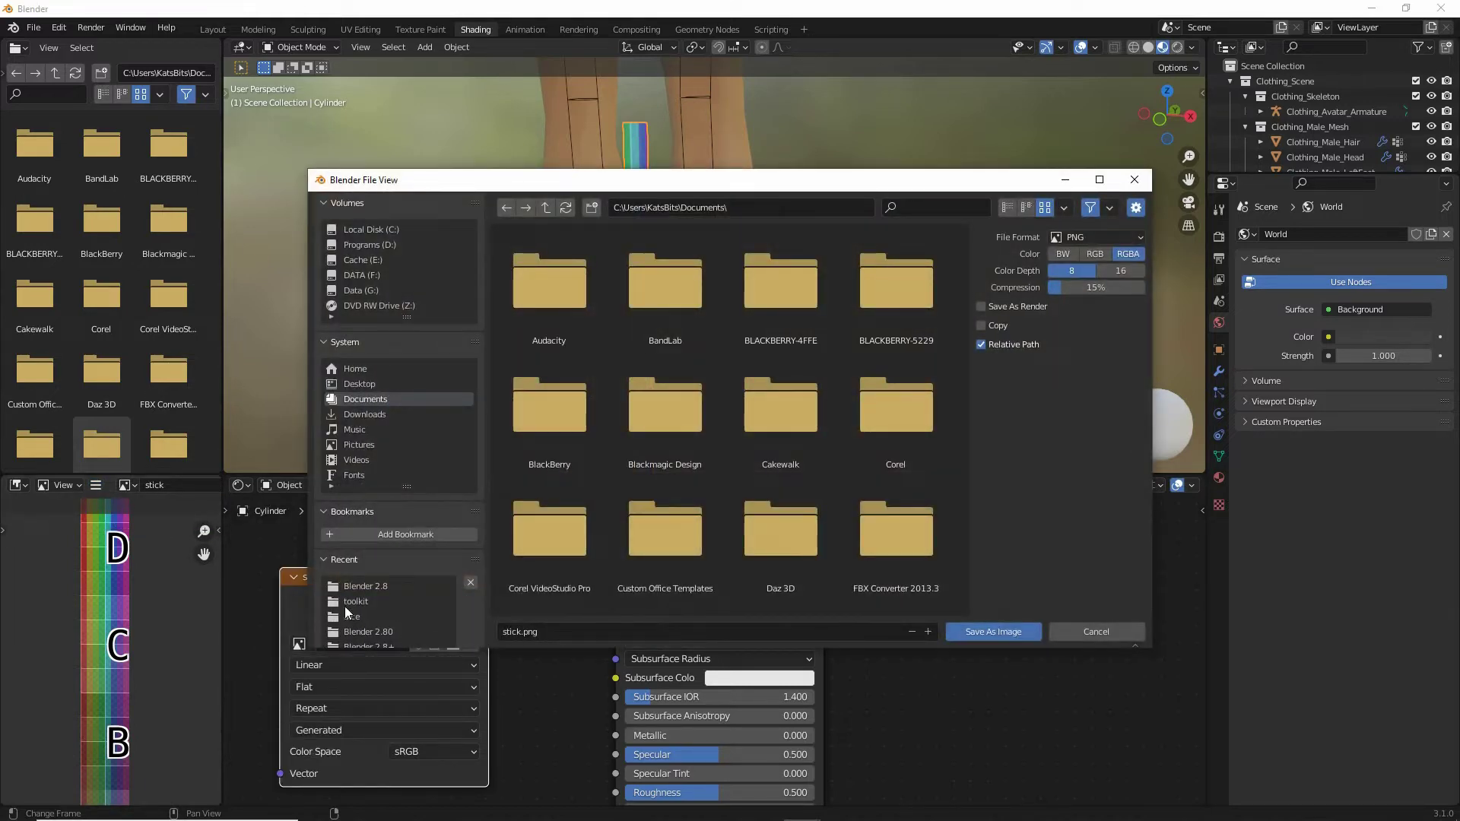
left_click(357, 587)
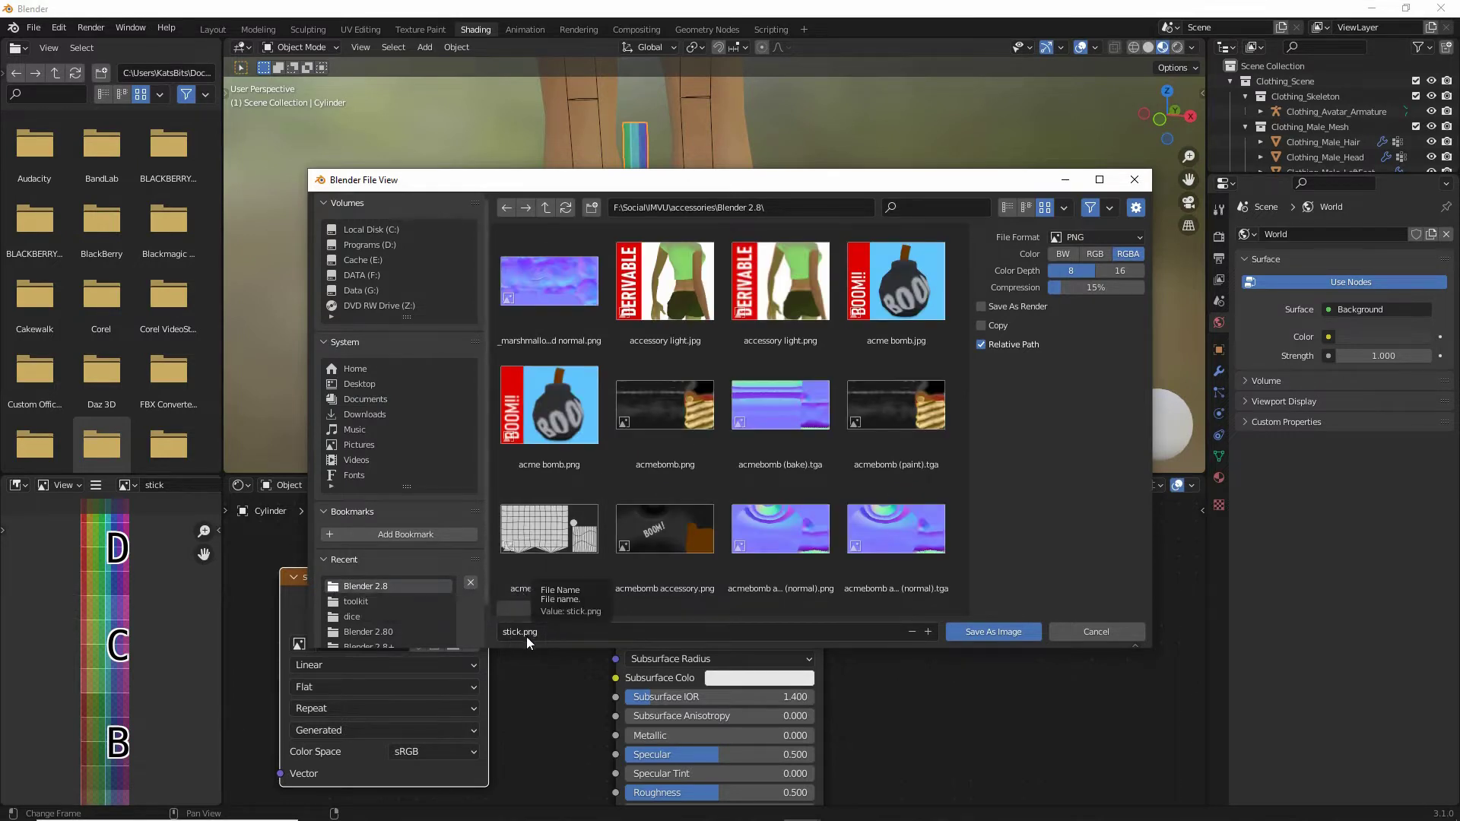
left_click_drag(1084, 289, 1057, 289)
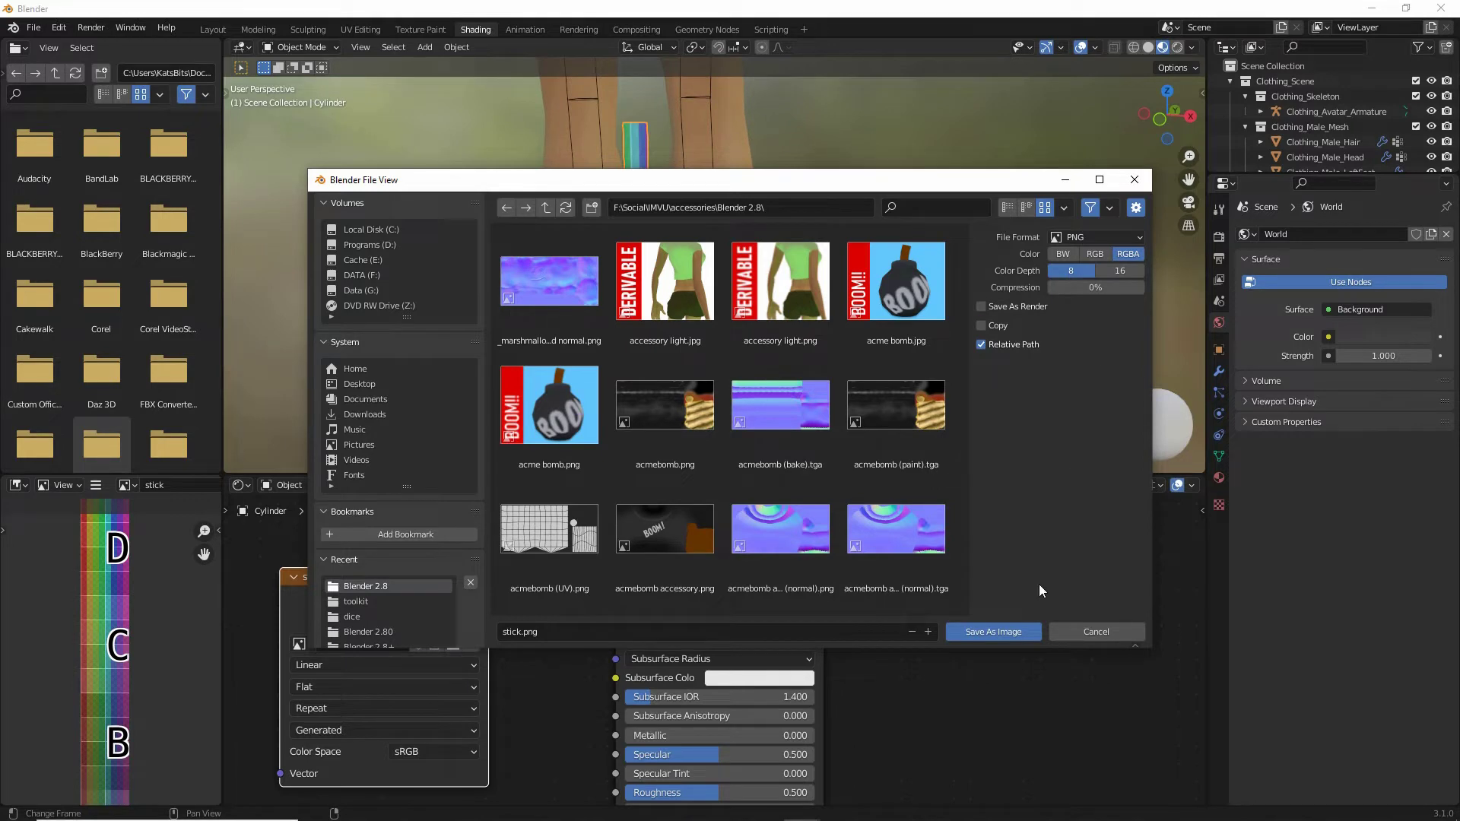
left_click(998, 631)
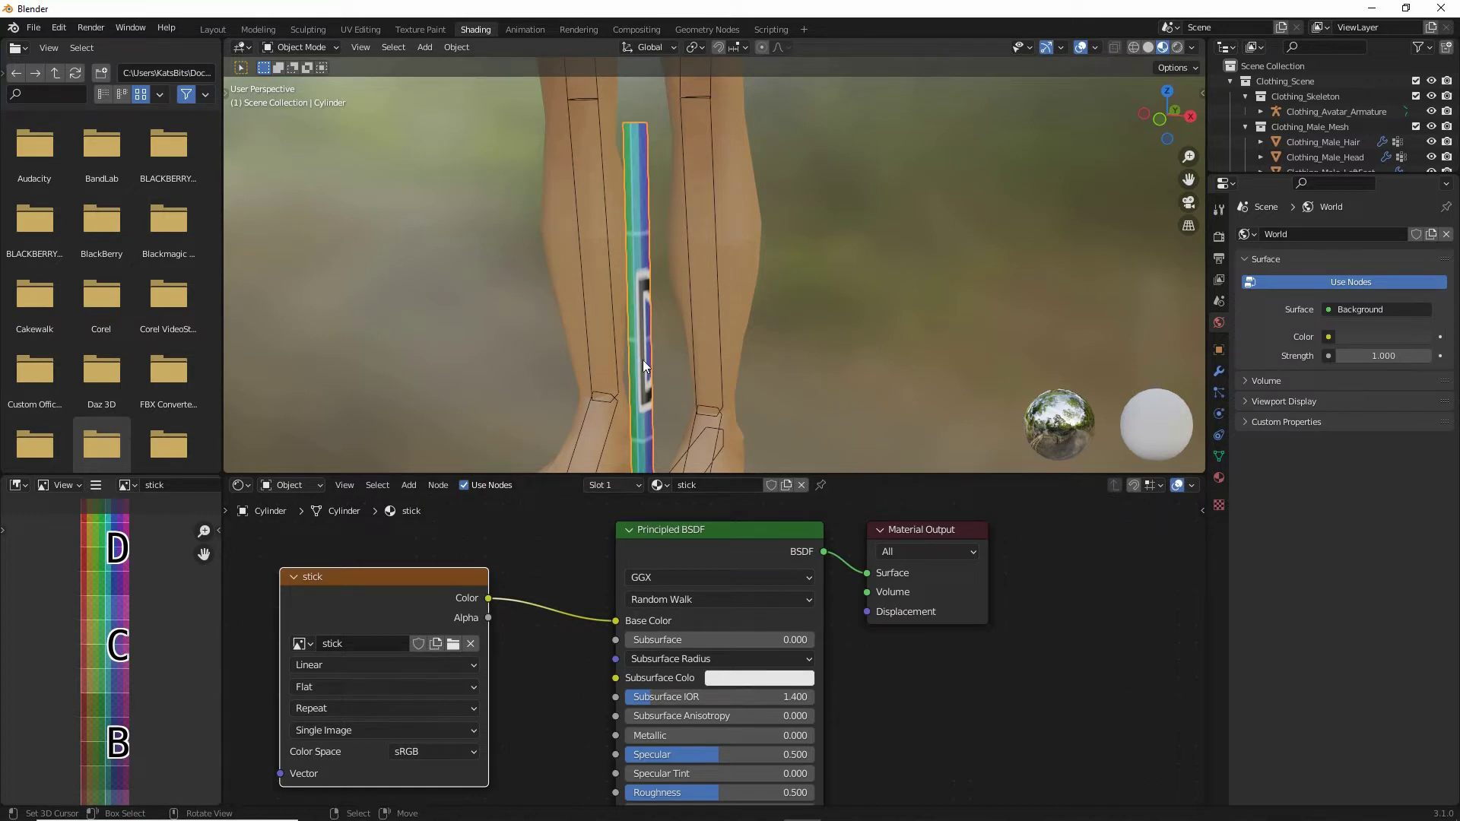
mouse_move(104, 573)
middle_mouse_down()
mouse_move(106, 622)
mouse_move(117, 585)
middle_mouse_up()
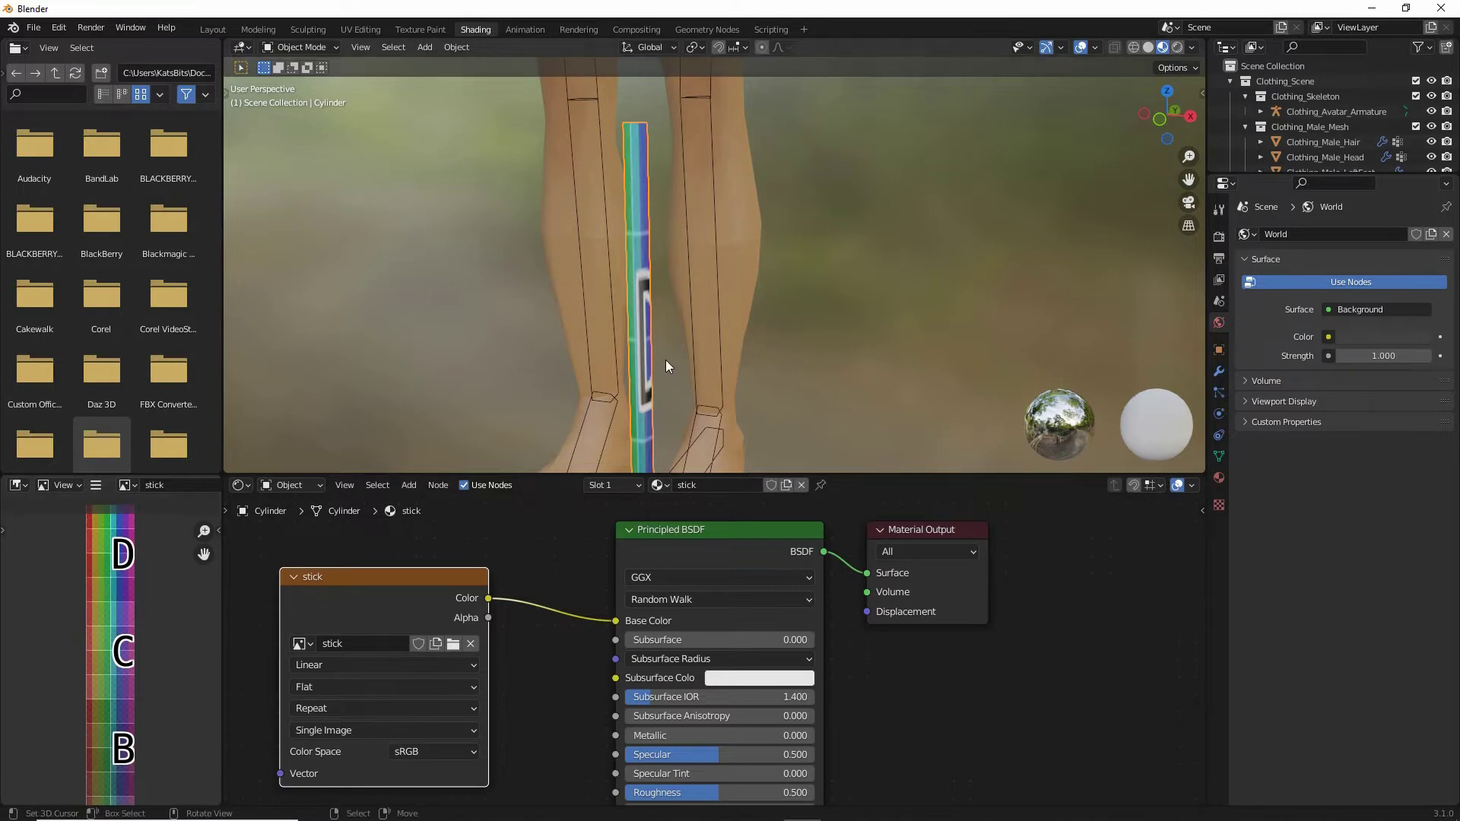
middle_click_drag(665, 359, 708, 374)
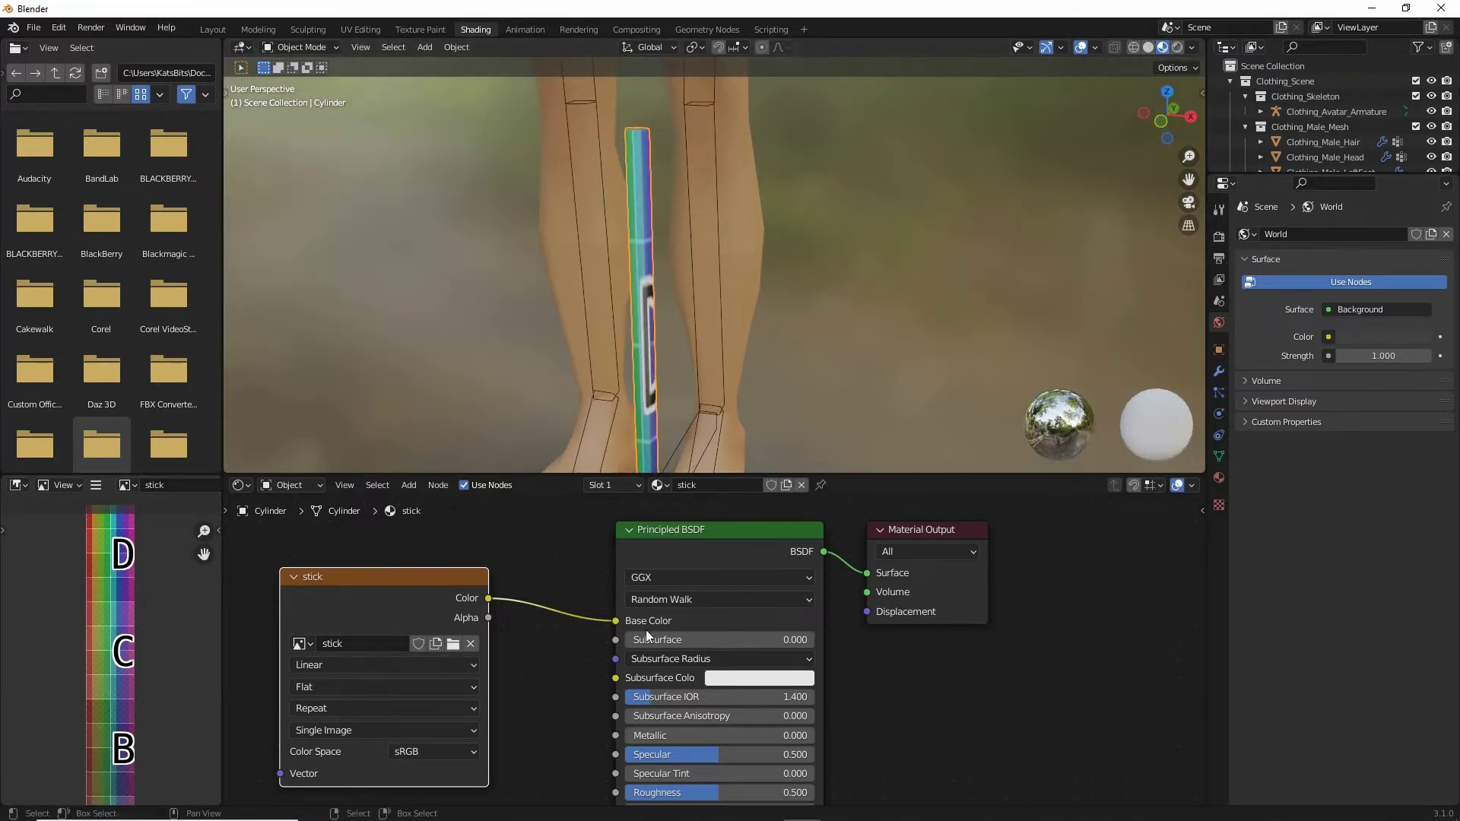
key("ctrl+2")
mouse_move(389, 647)
left_mouse_down()
mouse_move(403, 689)
mouse_move(359, 651)
mouse_move(137, 665)
left_mouse_up()
left_click_drag(166, 648, 171, 679)
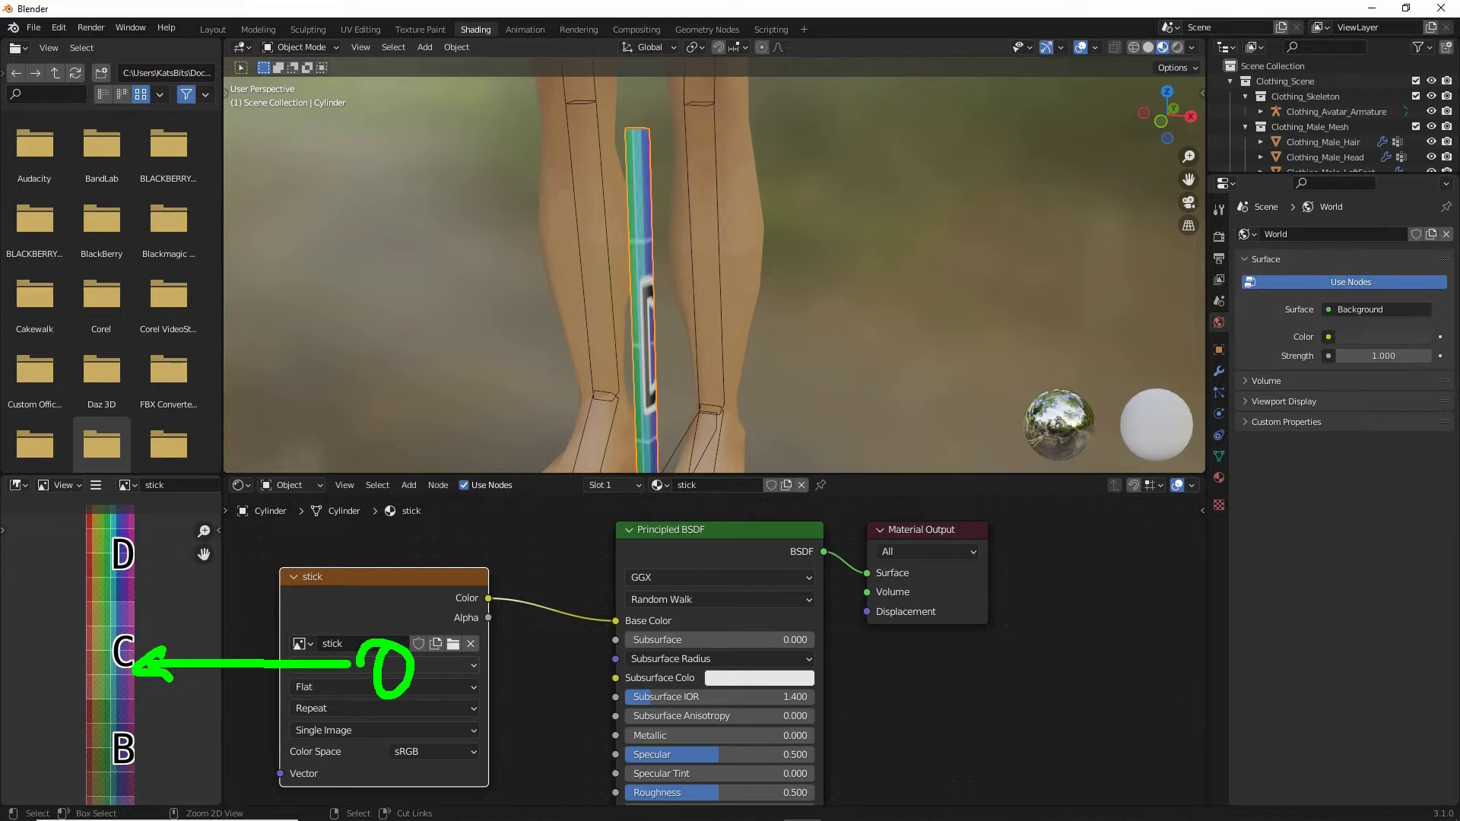
key("Escape")
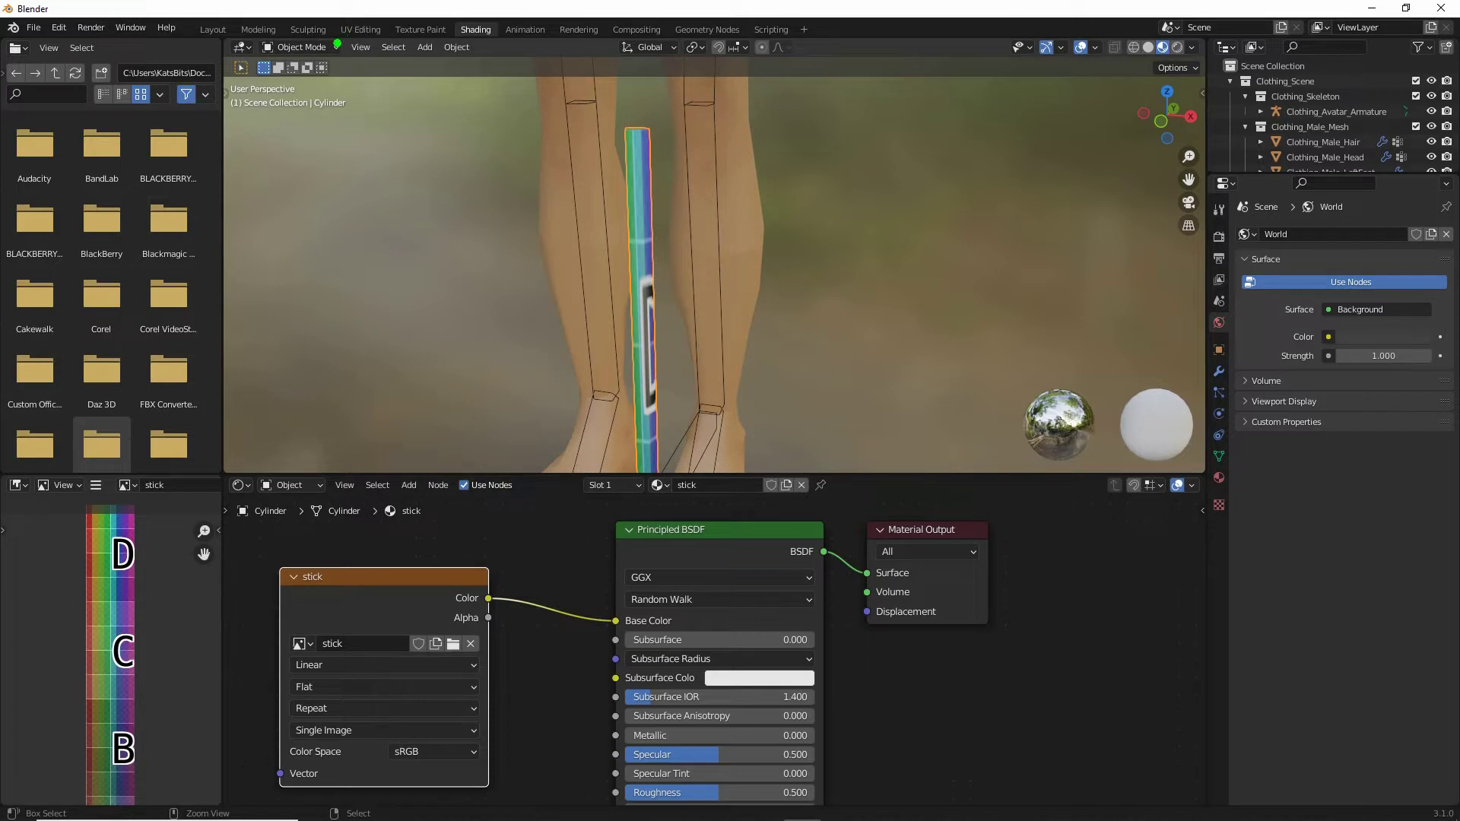
Step: Switch to the UV Editing workspace and examine the cylinder and its UV layout up close
left_click_drag(337, 44, 394, 36)
key("Escape")
left_click(359, 31)
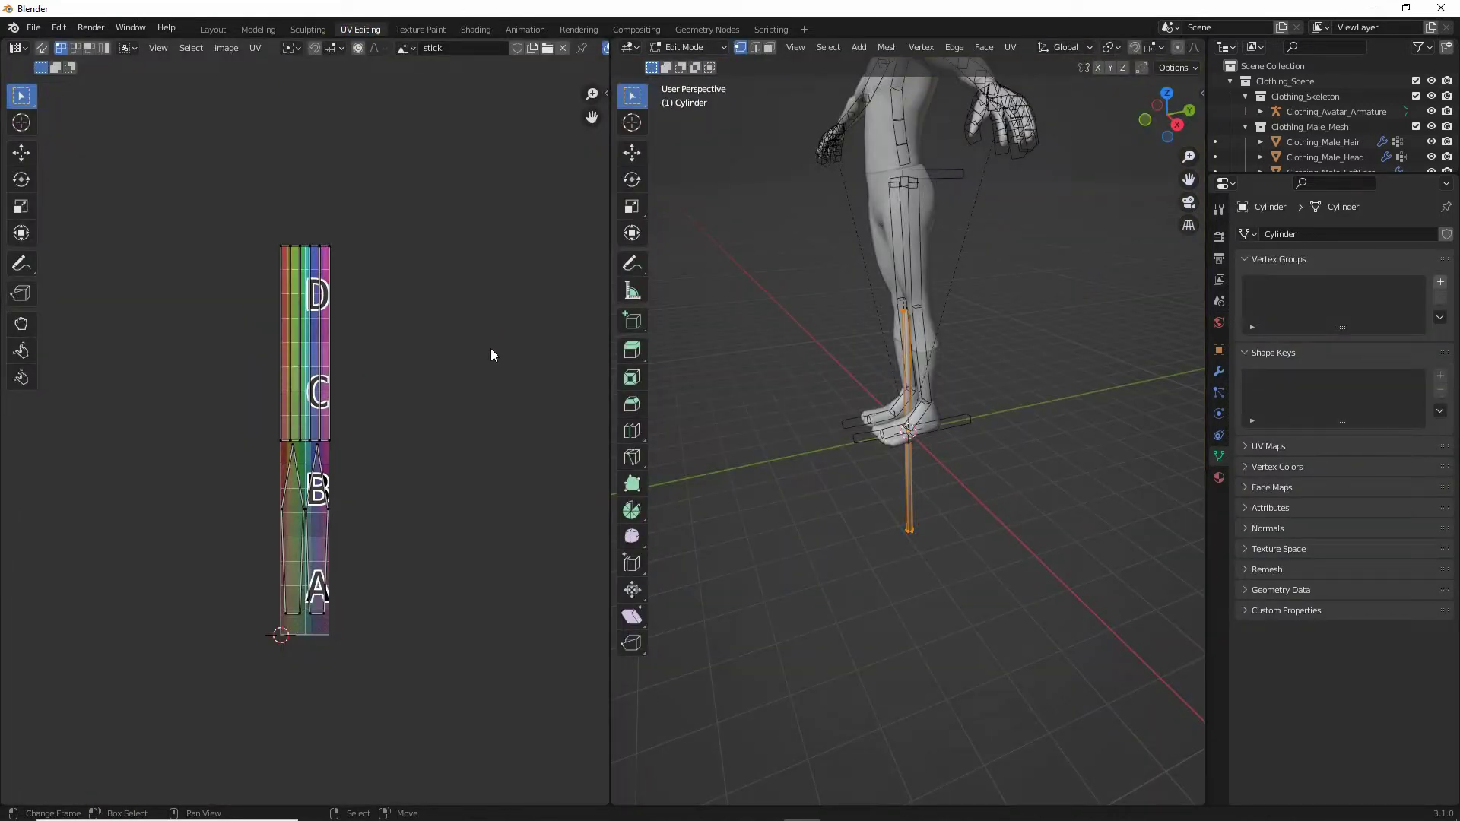
middle_click_drag(859, 450, 922, 451)
scroll(917, 426, "up", 5)
middle_click_drag(883, 316, 905, 508, "shift")
scroll(907, 442, "up", 4)
middle_click_drag(865, 452, 868, 413)
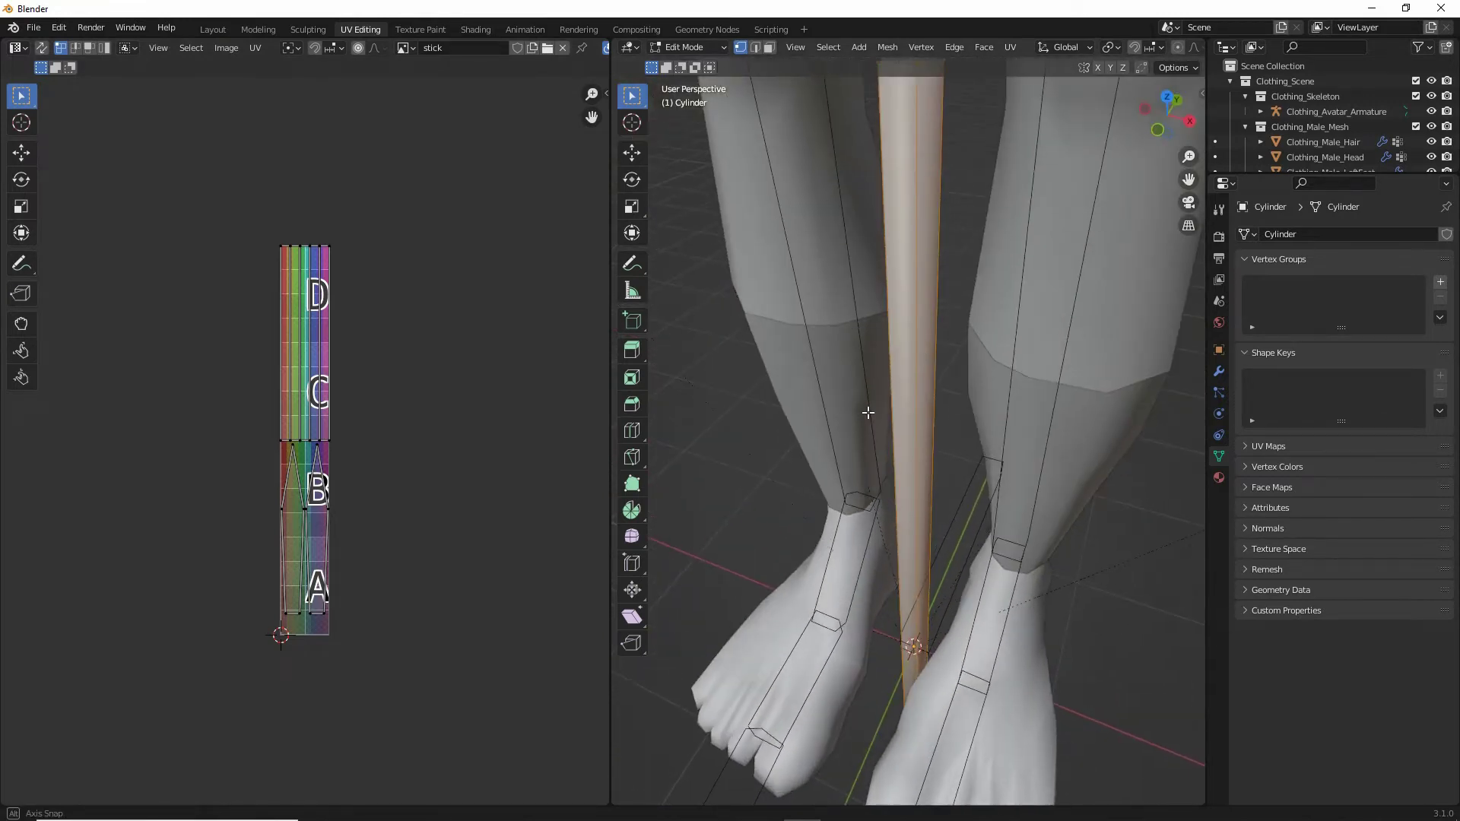
scroll(359, 457, "up", 3)
scroll(361, 471, "down", 1)
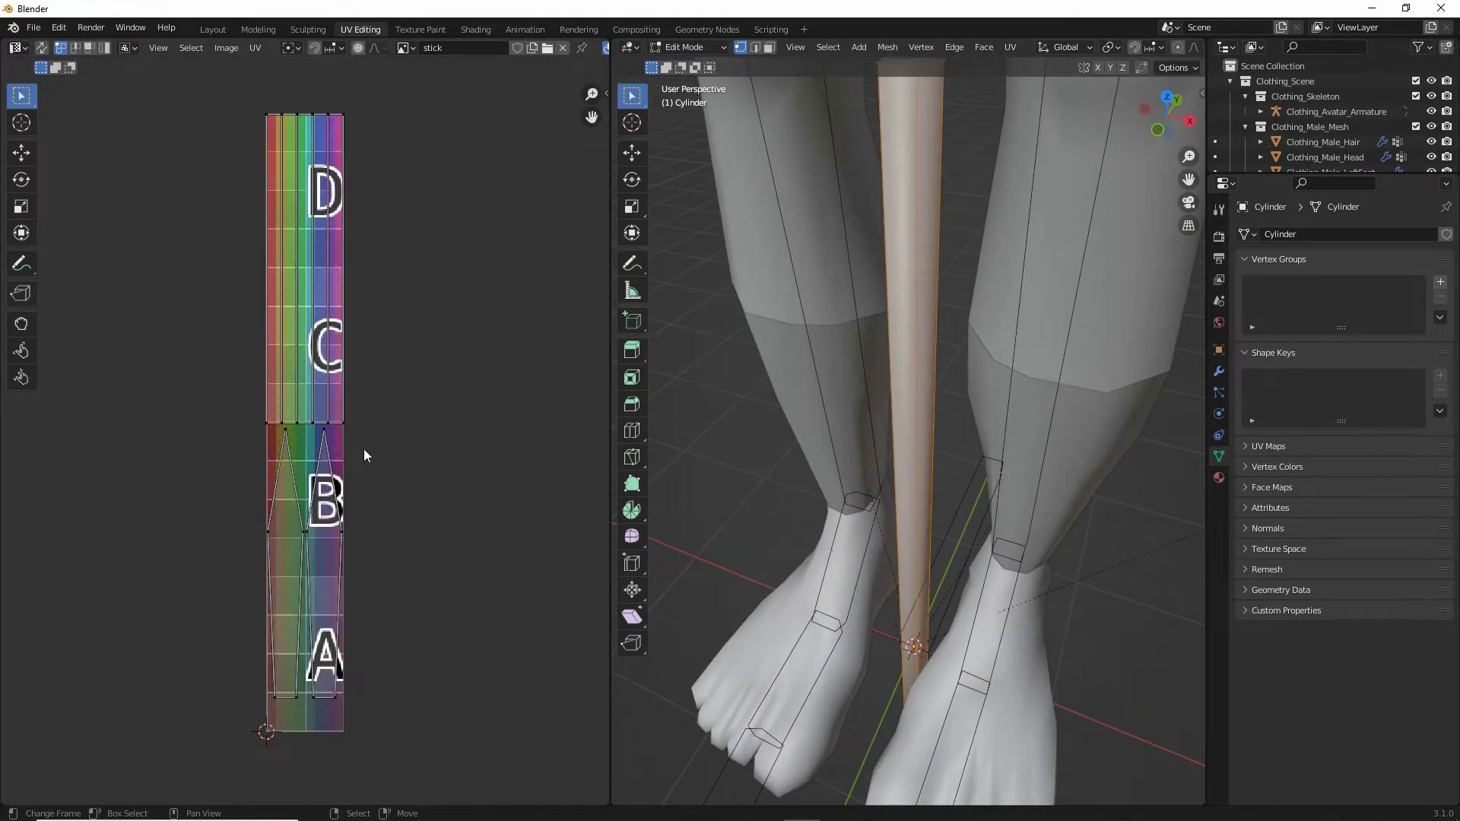
scroll(365, 456, "up", 1)
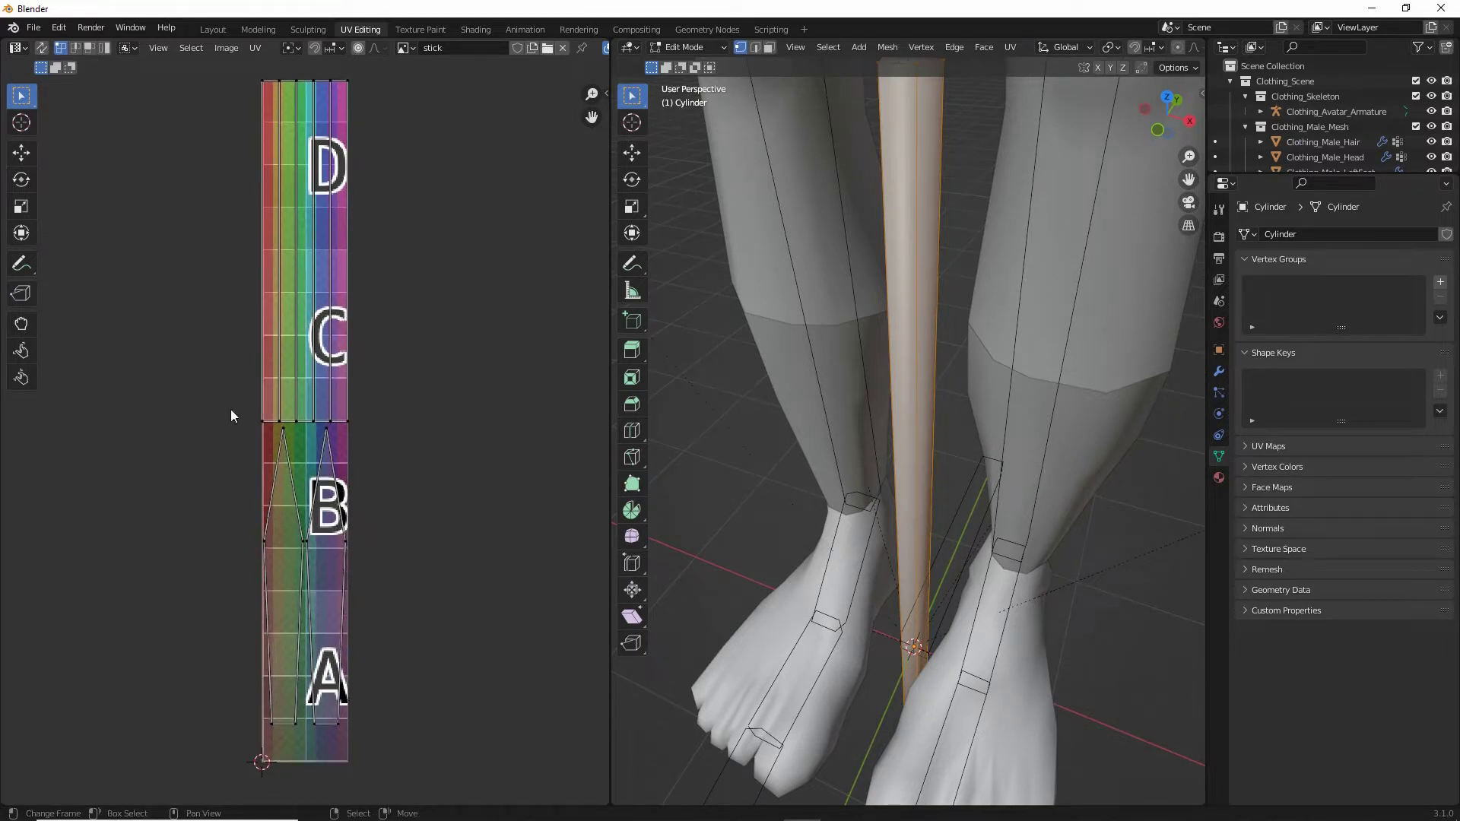
Step: Set the UV selection mode to Island
mouse_move(100, 64)
left_mouse_down()
mouse_move(107, 117)
mouse_move(92, 89)
mouse_move(118, 99)
left_mouse_up()
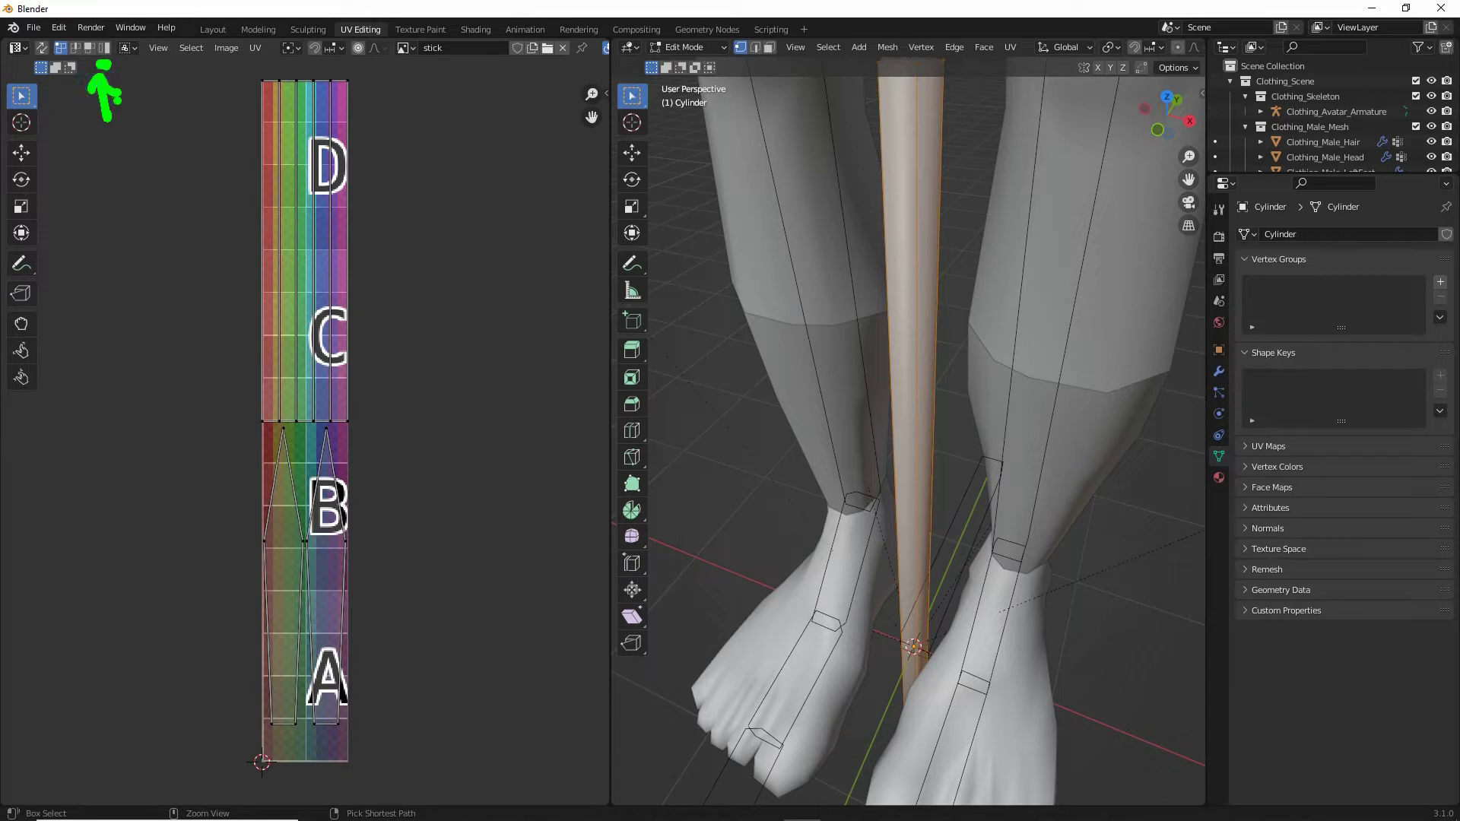
key("Escape")
left_click(104, 48)
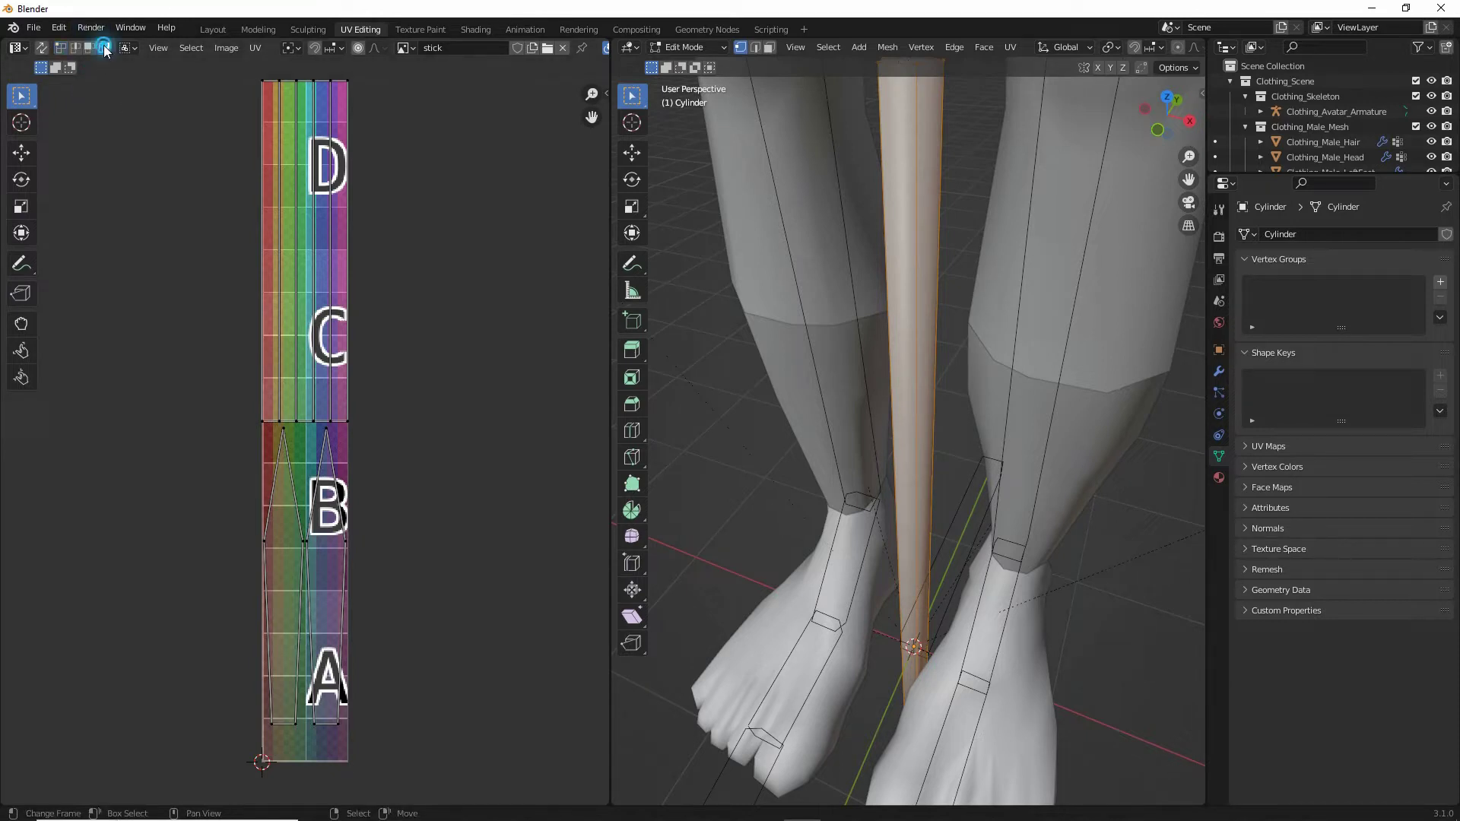
Step: Select both end-cap UV islands and squash them vertically with the Transform tool into small pentagons at the texture's lower edge
left_click(284, 253)
left_click(303, 510)
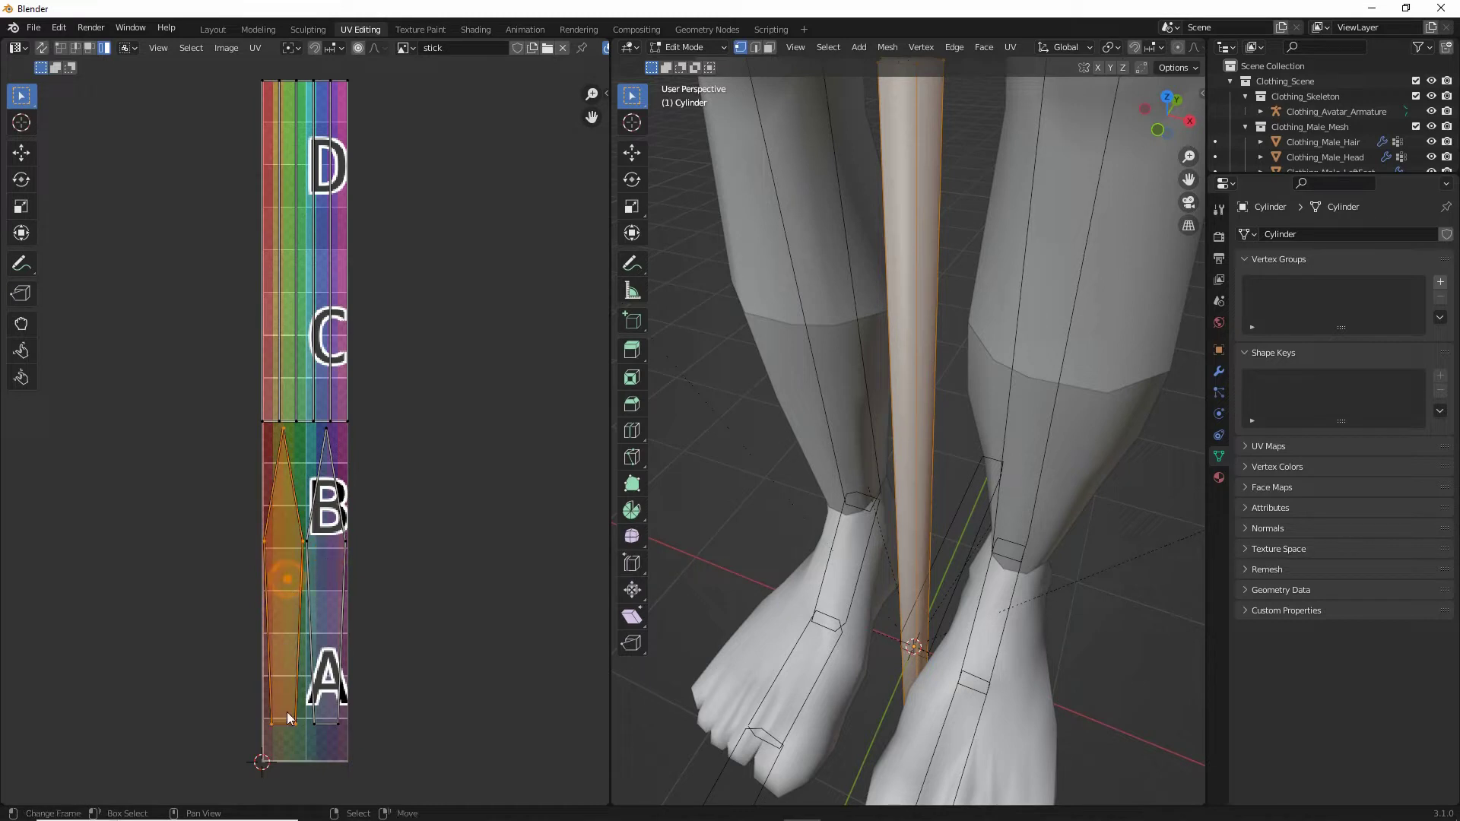
left_click(329, 707, "shift")
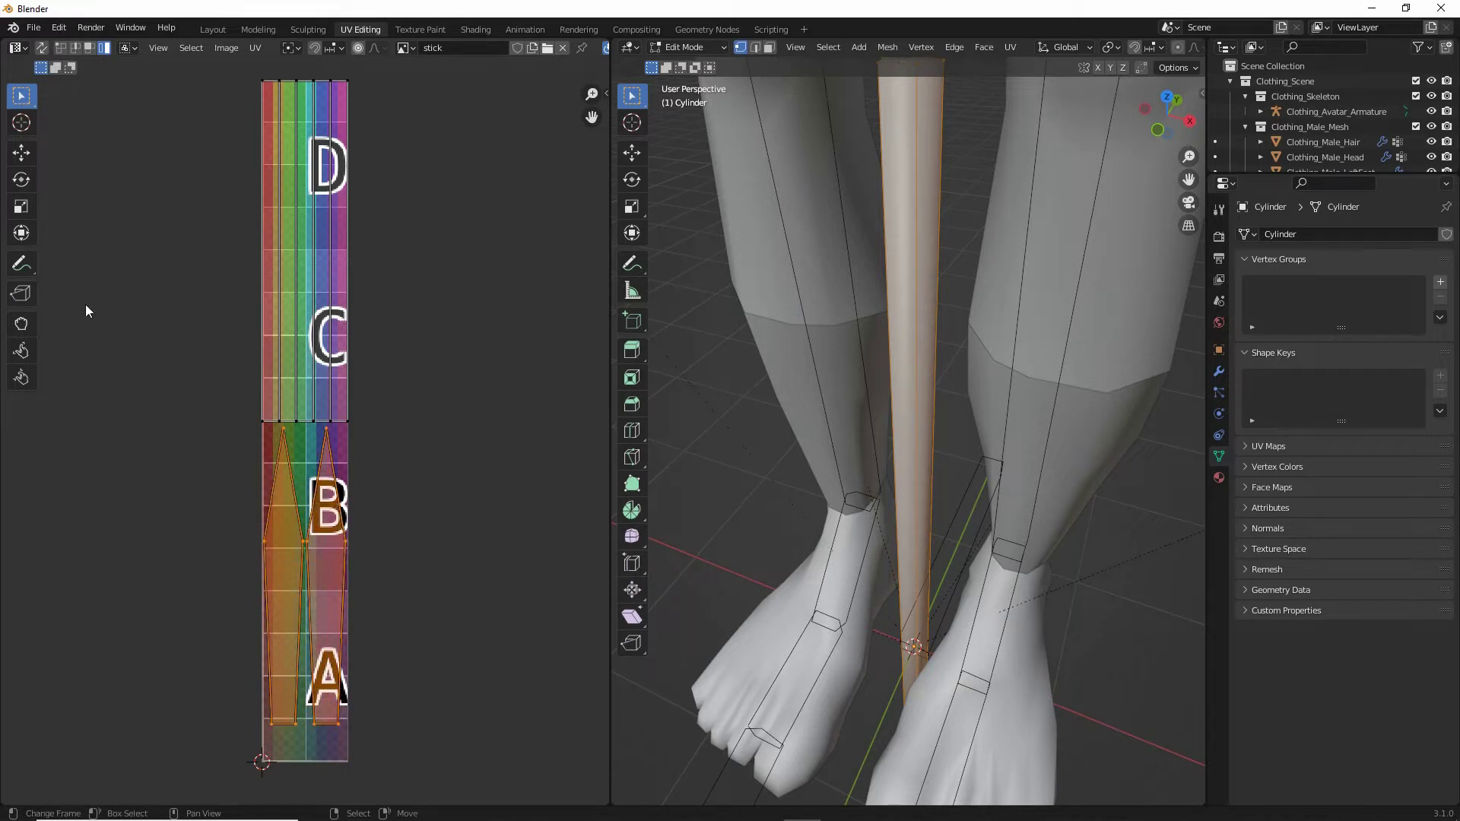
mouse_move(48, 235)
left_mouse_down()
mouse_move(86, 235)
mouse_move(43, 241)
mouse_move(53, 246)
left_mouse_up()
key("Escape")
left_click(21, 235)
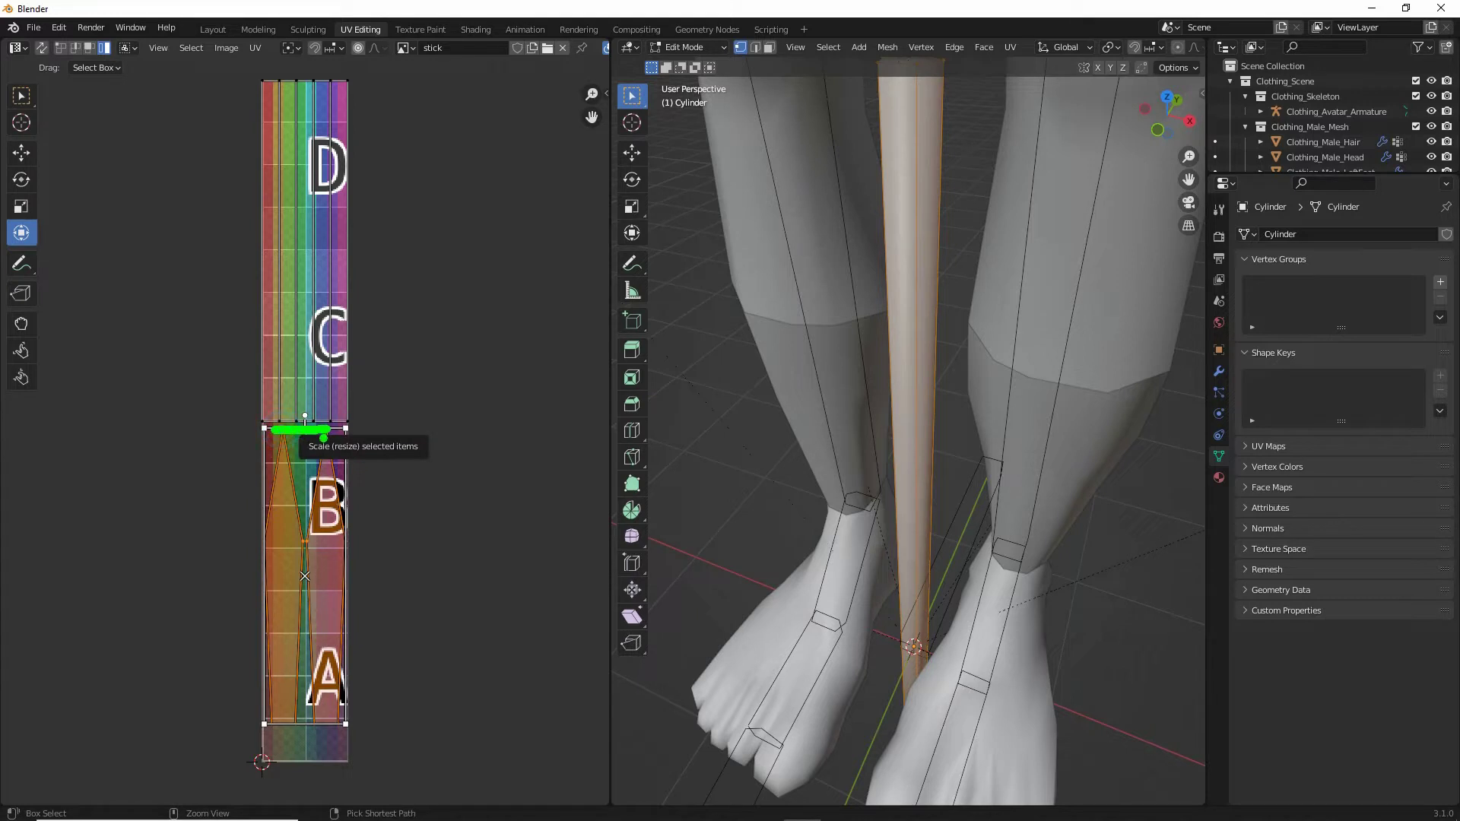
left_click_drag(324, 427, 307, 739)
Step: Stretch the cylinder's side-wall UV island down until its lower edge sits just above the two end-cap islands
left_click(303, 386)
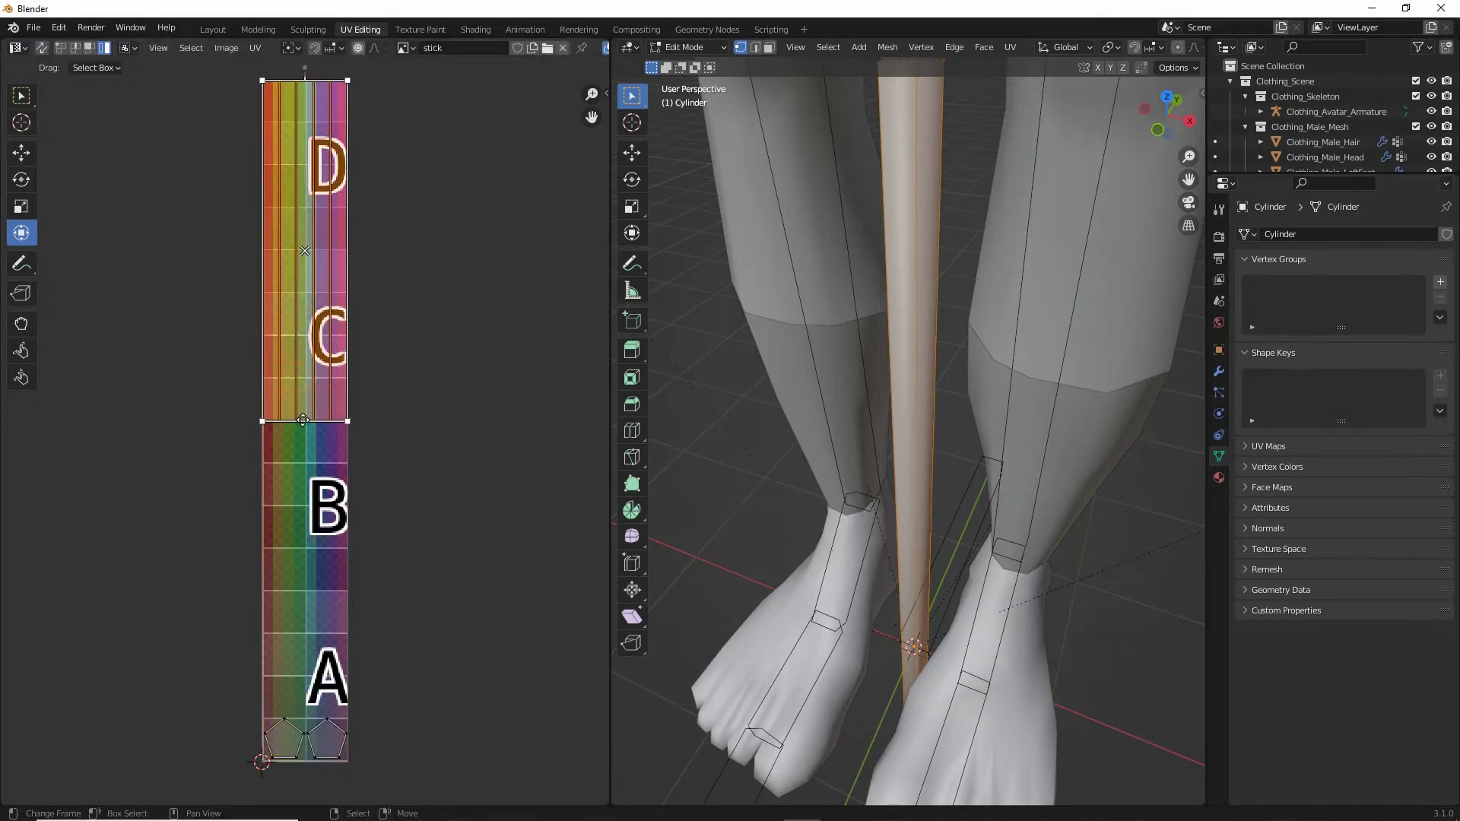
left_click_drag(303, 419, 304, 707)
scroll(333, 631, "up", 3)
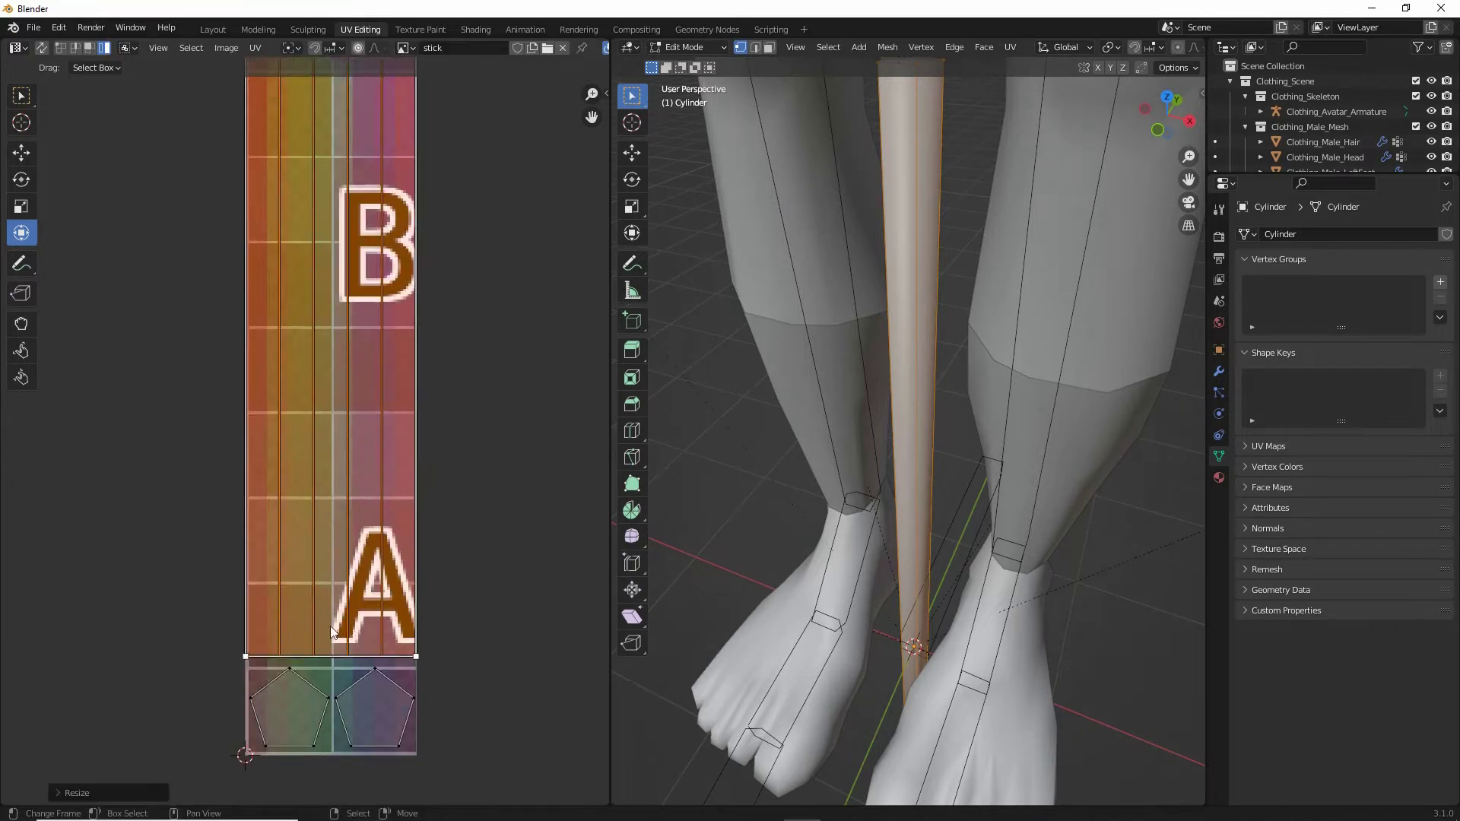
middle_click_drag(332, 631, 329, 488)
left_click_drag(337, 506, 329, 561)
Step: Select both end-cap UV islands and nudge them slightly down, away from the side-wall island
left_click(287, 556)
left_click(372, 561, "shift")
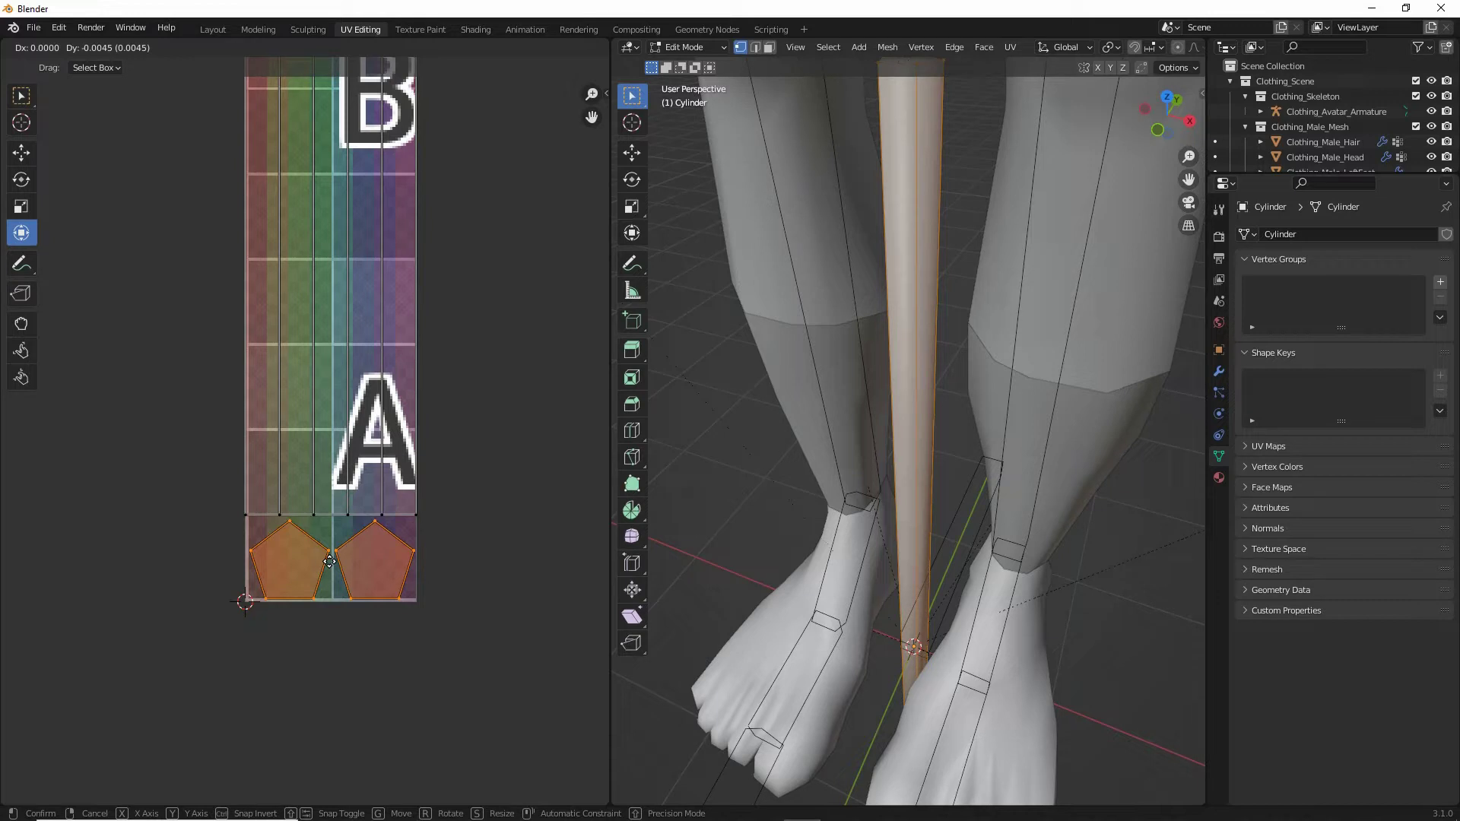
left_click_drag(330, 561, 329, 561)
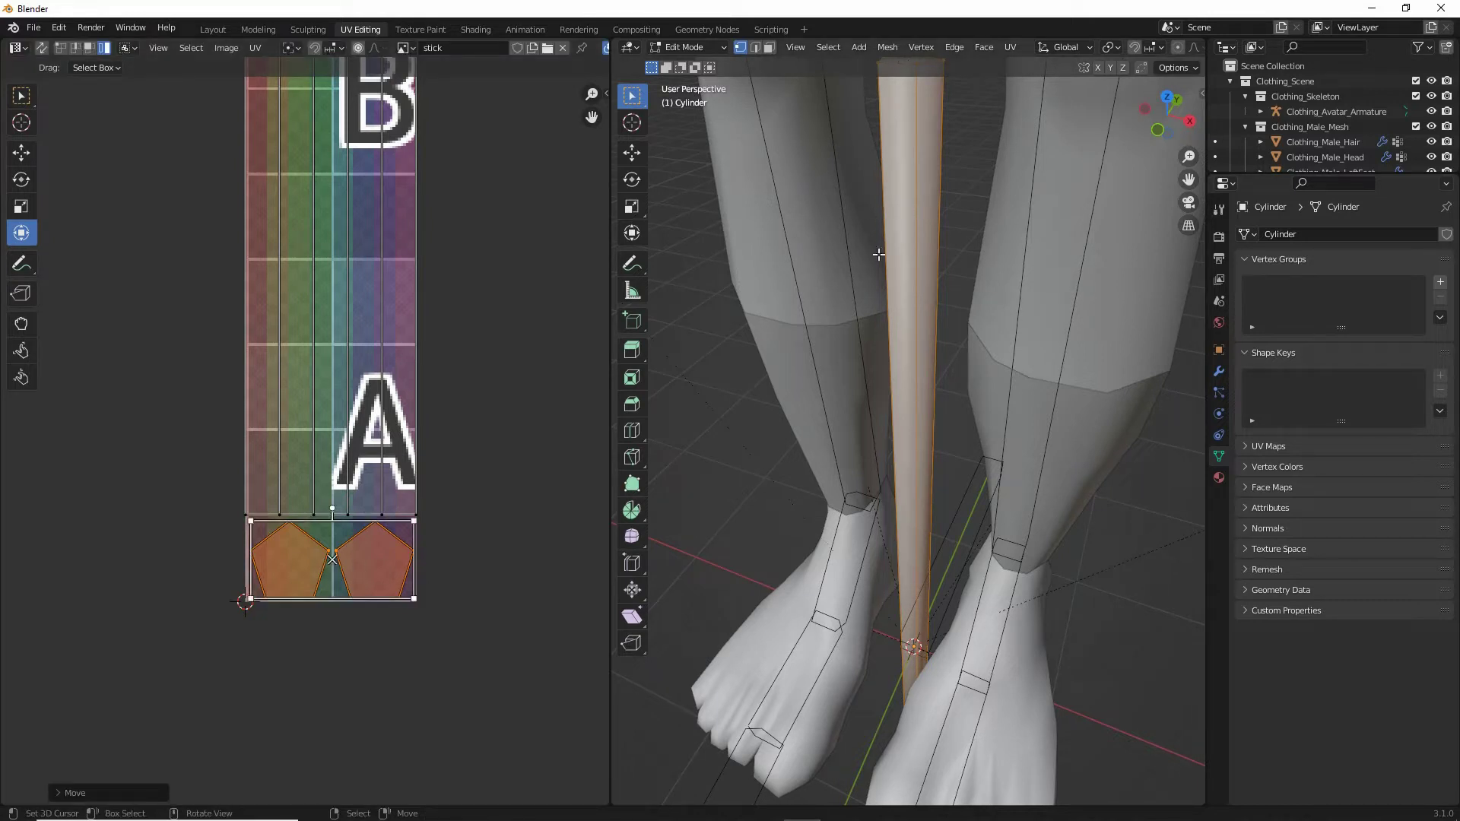
Step: Set the 3D viewport shading to Material Preview and check the texture on the cylinder beside the avatar
scroll(1102, 53, "down", 5)
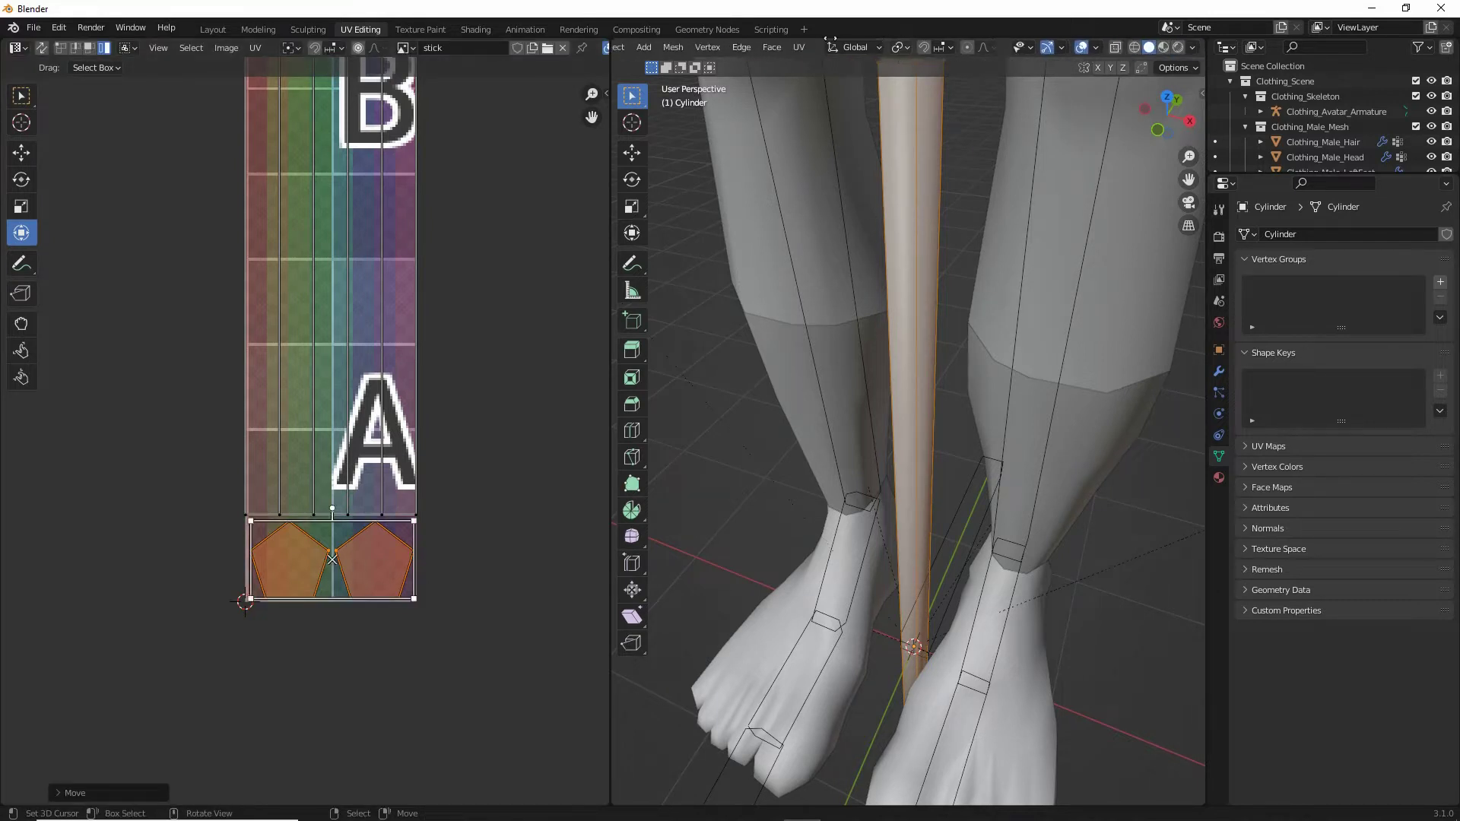
left_click(1165, 48)
scroll(919, 463, "up", 3)
mouse_move(919, 463)
middle_mouse_down()
mouse_move(925, 549)
mouse_move(937, 465)
mouse_move(1121, 436)
mouse_move(942, 448)
mouse_move(1040, 453)
middle_mouse_up()
scroll(1014, 454, "down", 6)
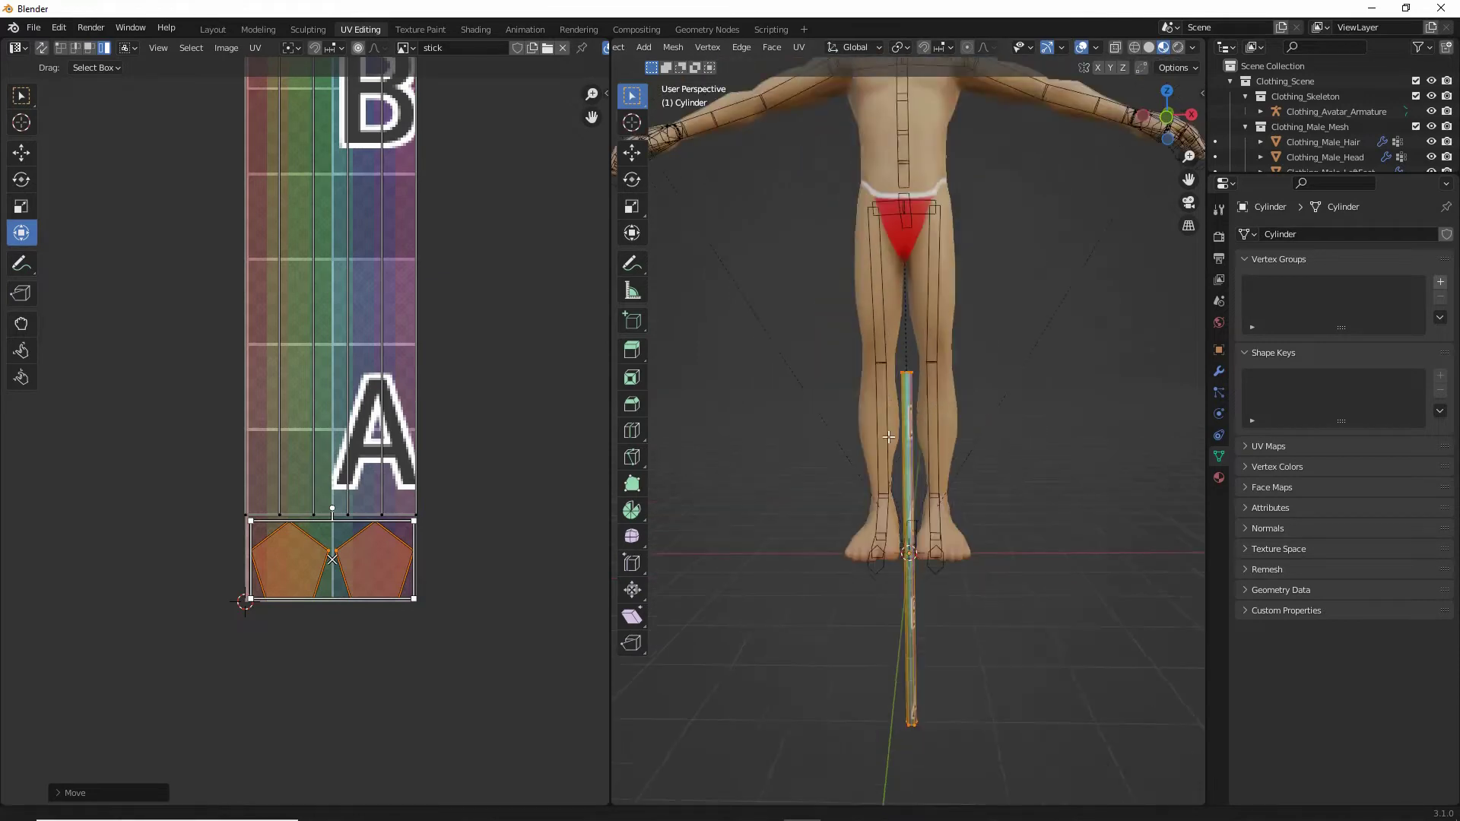
middle_click_drag(888, 437, 865, 525, "shift")
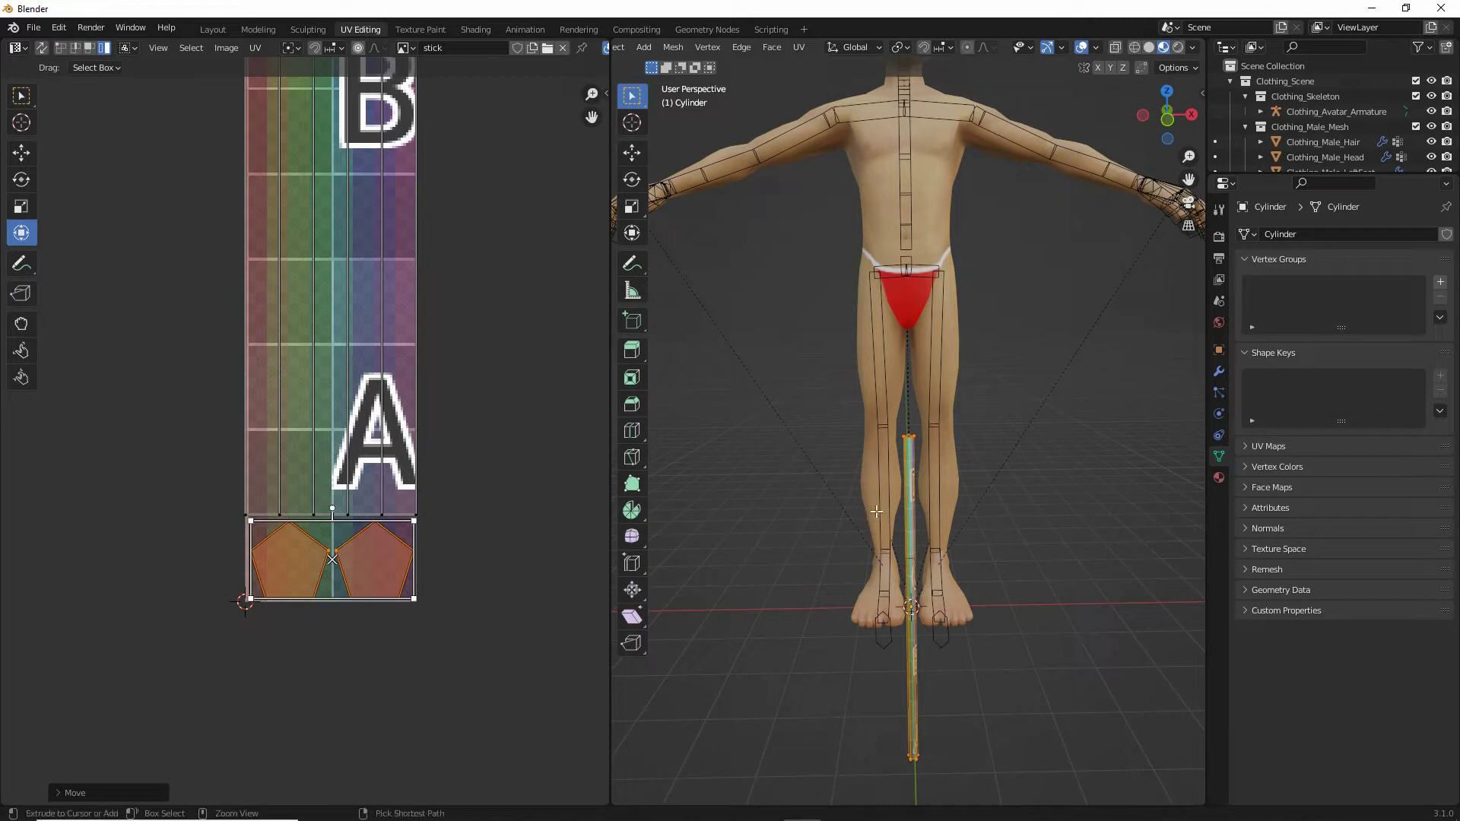
Step: Return to the Layout workspace with the avatar and the textured cylinder in view
left_click_drag(188, 48, 240, 43)
left_click(212, 29)
scroll(558, 490, "down", 5)
middle_click_drag(610, 578, 665, 578)
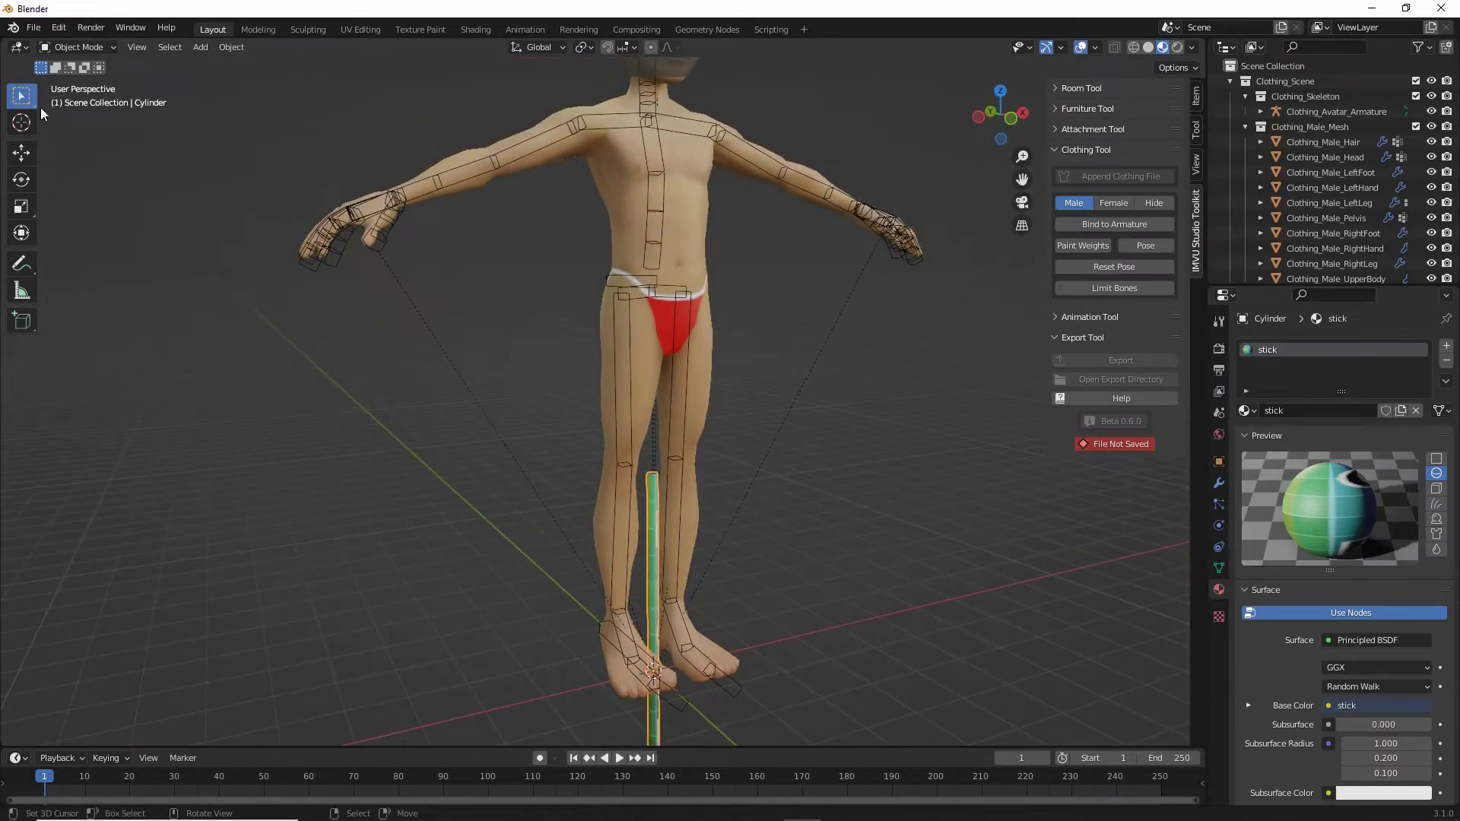
Step: Save the scene as a new file named stick (1).blend in the Blender 2.8 accessories folder
left_click(34, 29)
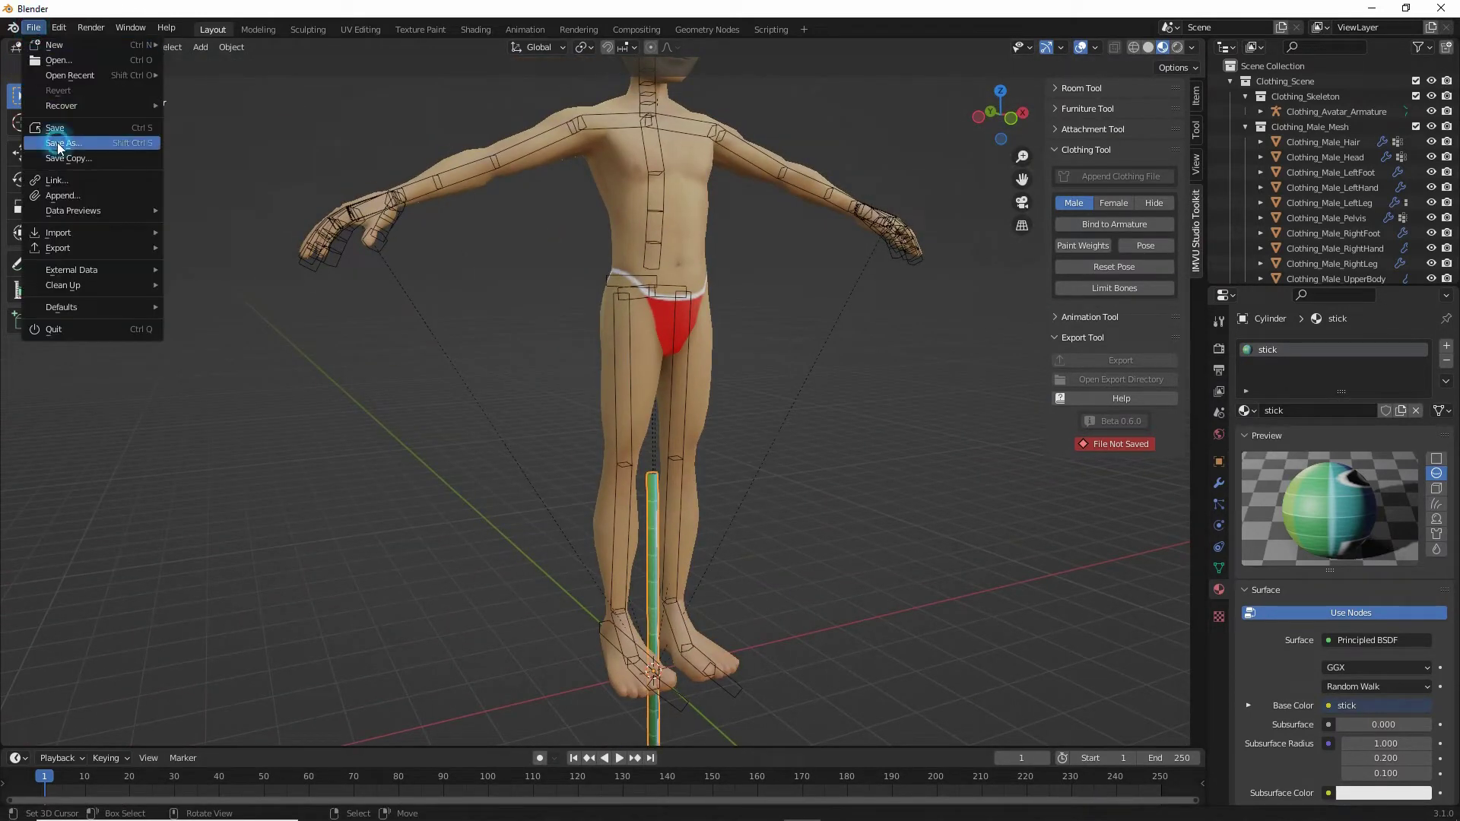
left_click(59, 144)
left_click(554, 630)
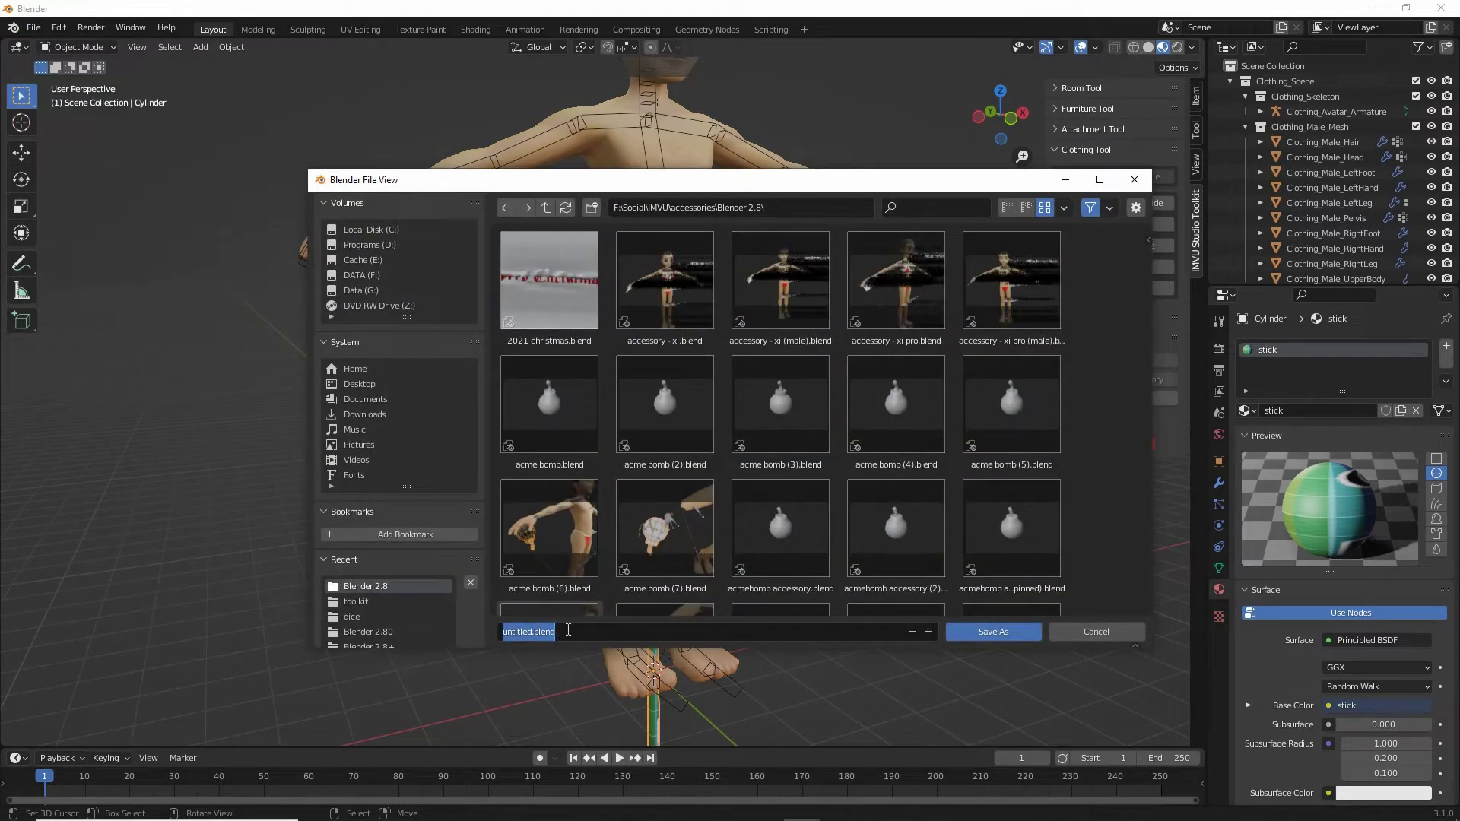
type("stick (1")
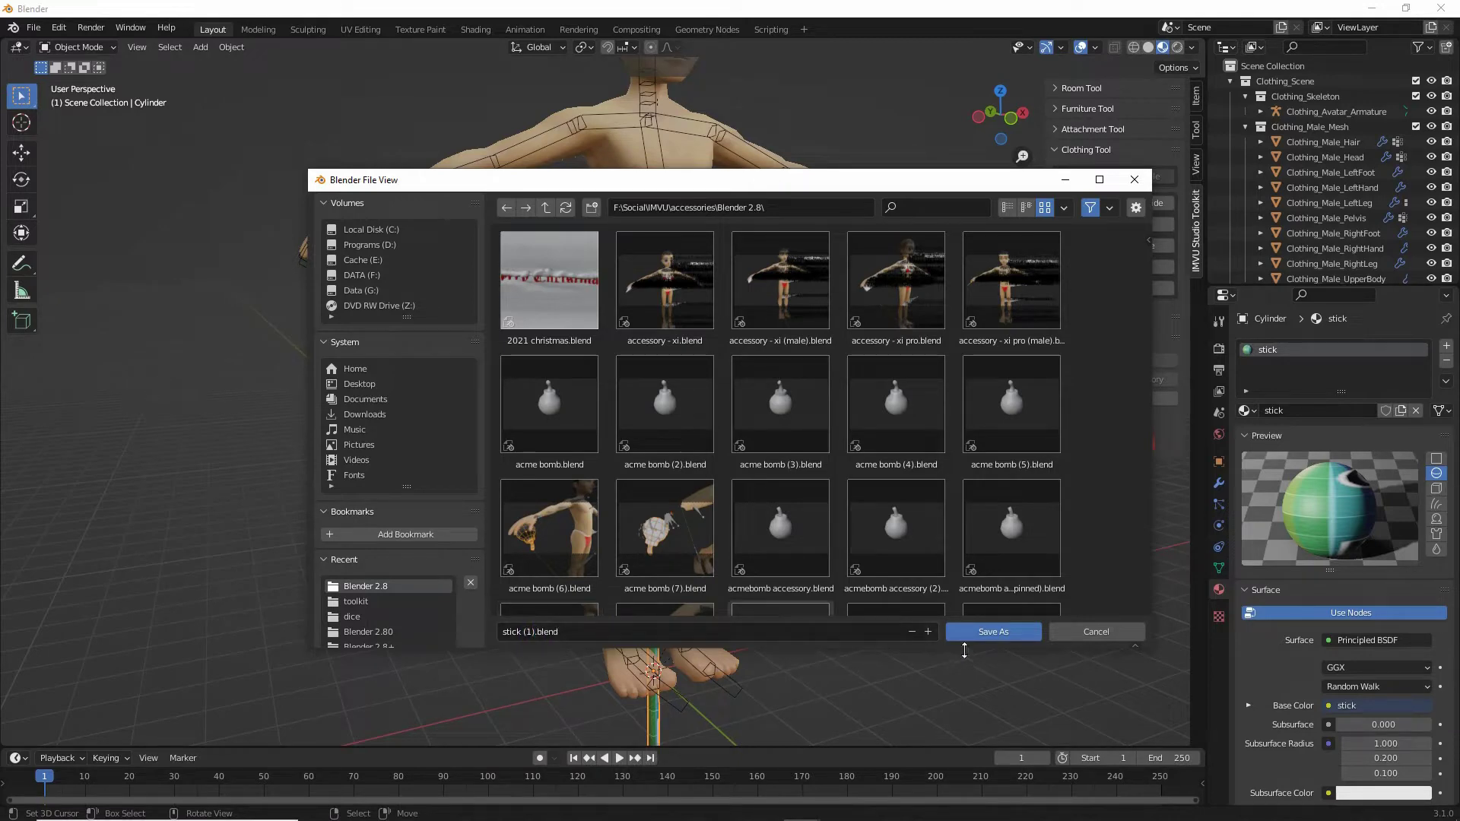
left_click(989, 634)
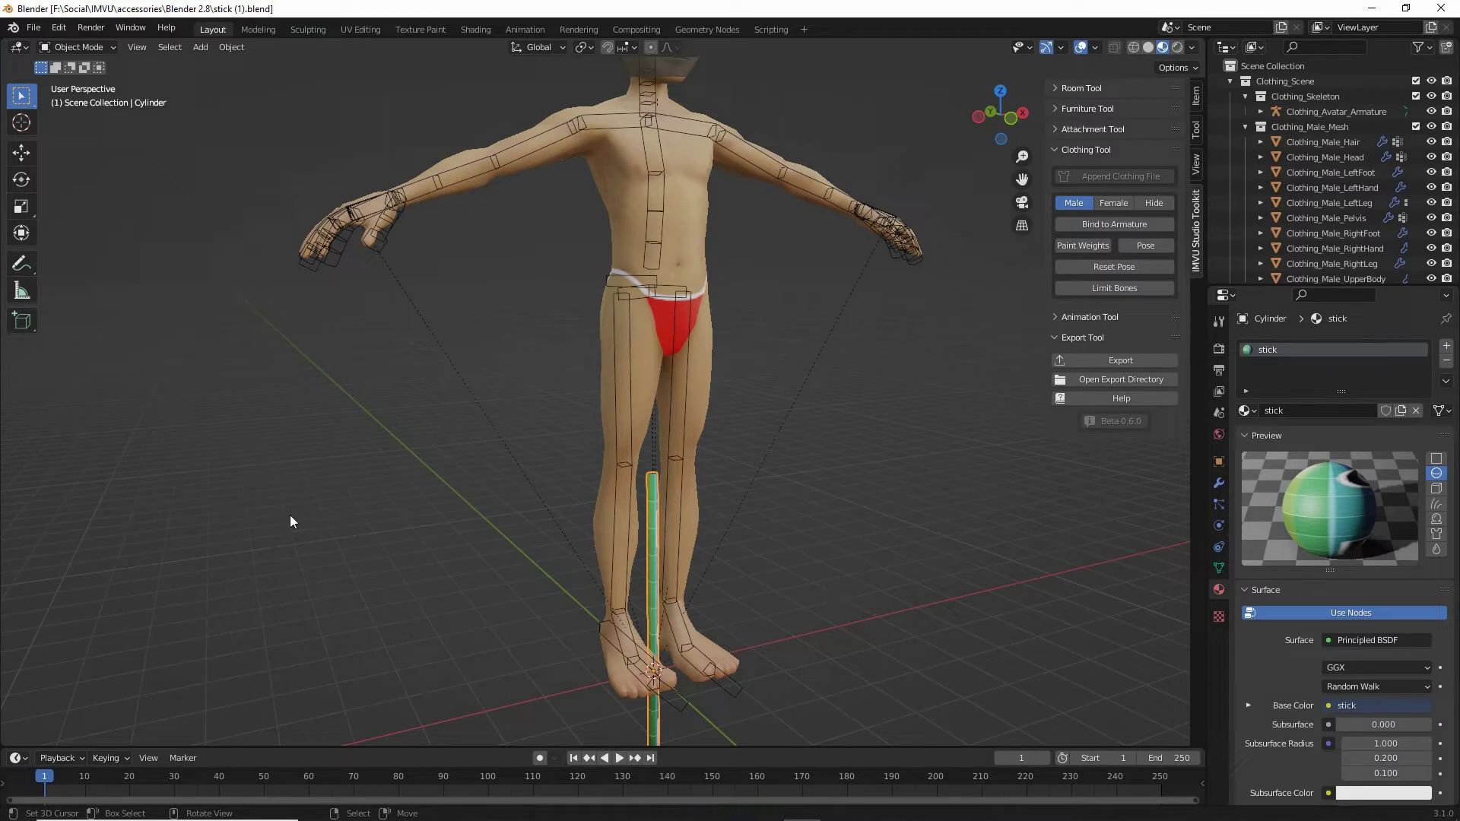
Step: Move the cylinder in Object Mode up and sideways from between the feet to the avatar's right hand, using the Move tool
mouse_move(52, 156)
left_mouse_down()
mouse_move(84, 156)
mouse_move(80, 179)
left_mouse_up()
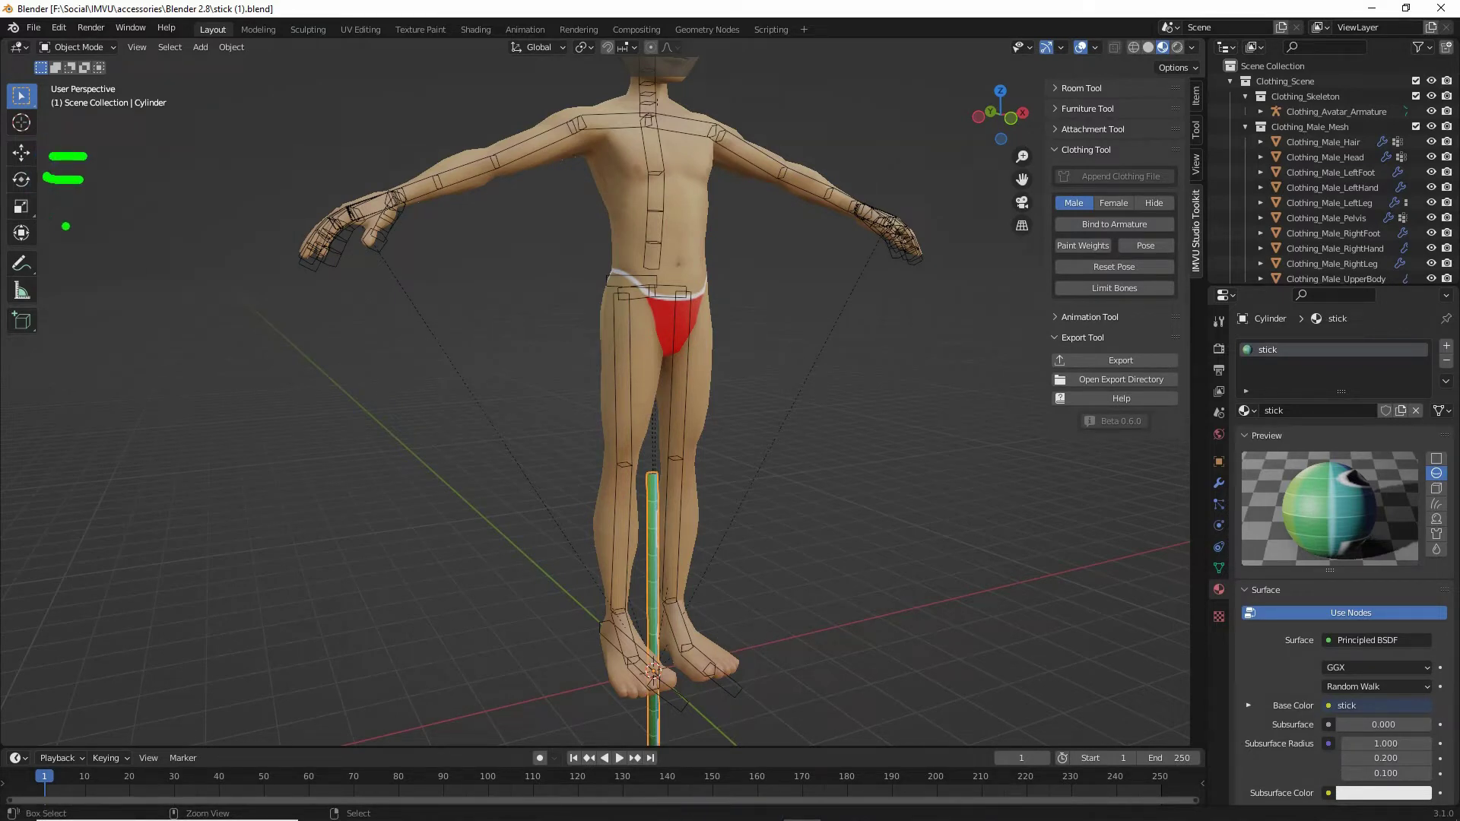
key("Escape")
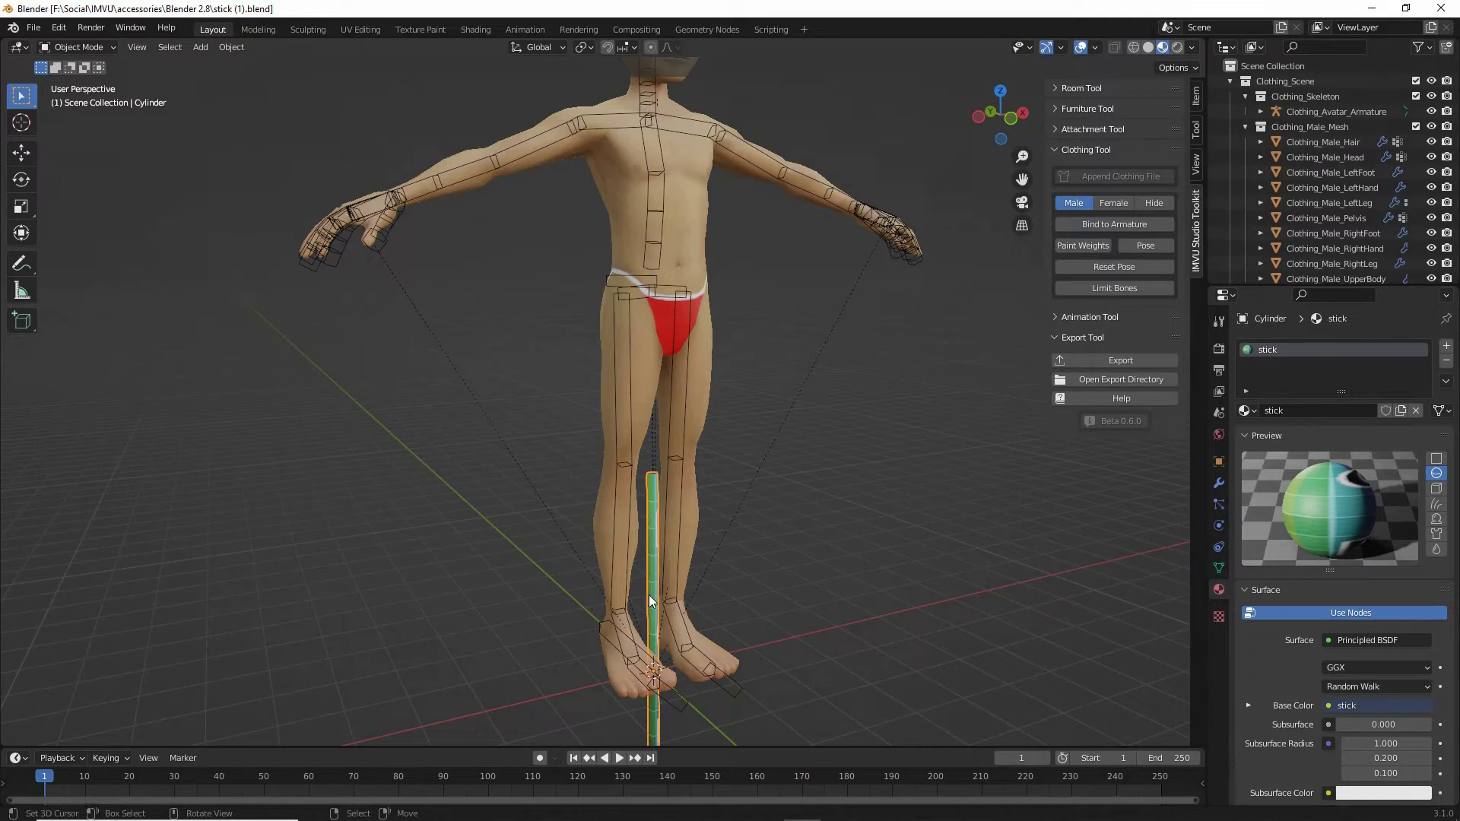
left_click(21, 153)
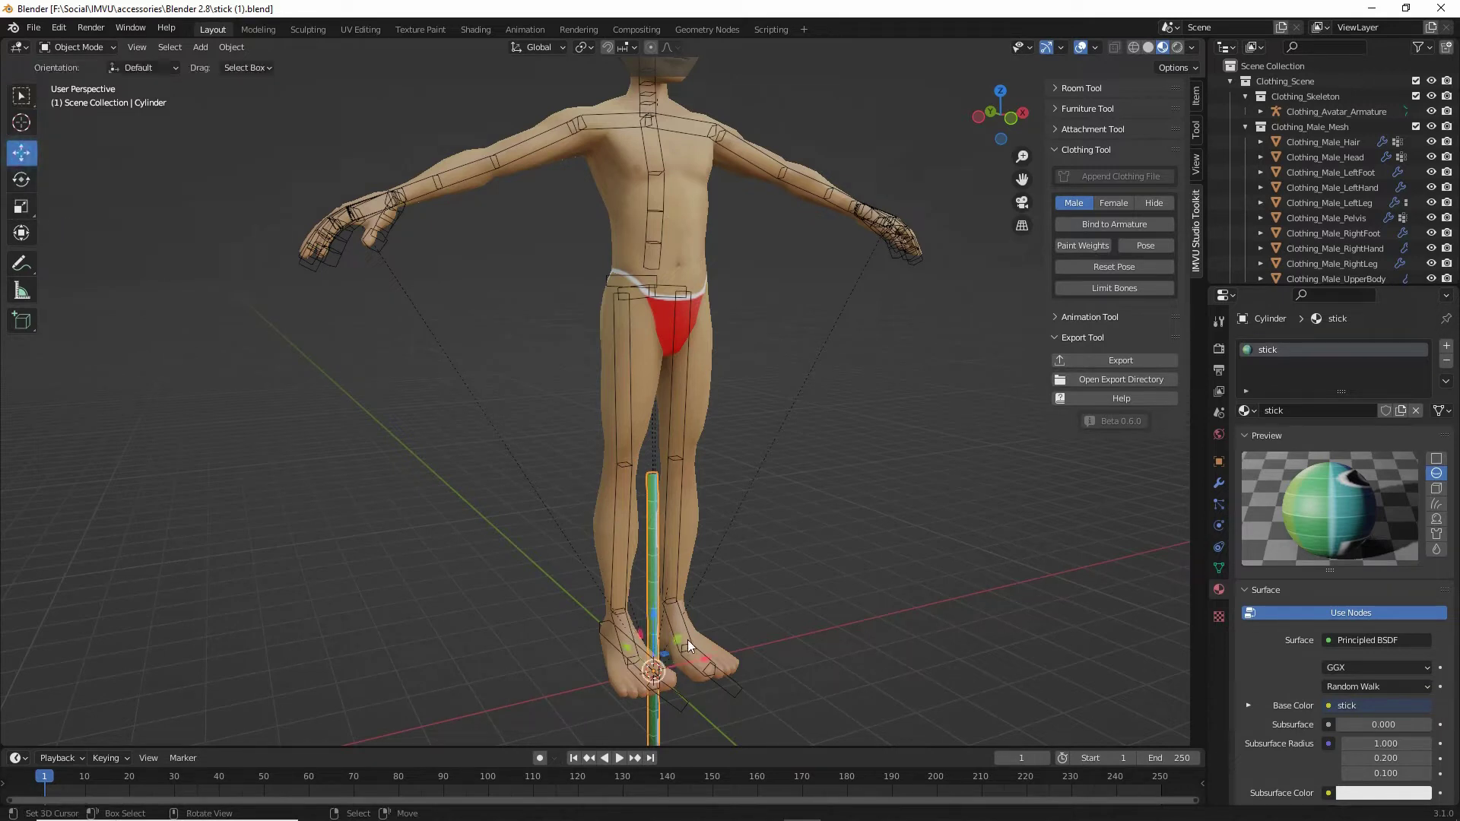
left_click_drag(688, 645, 371, 306)
middle_click_drag(371, 305, 535, 398)
scroll(418, 482, "up", 6)
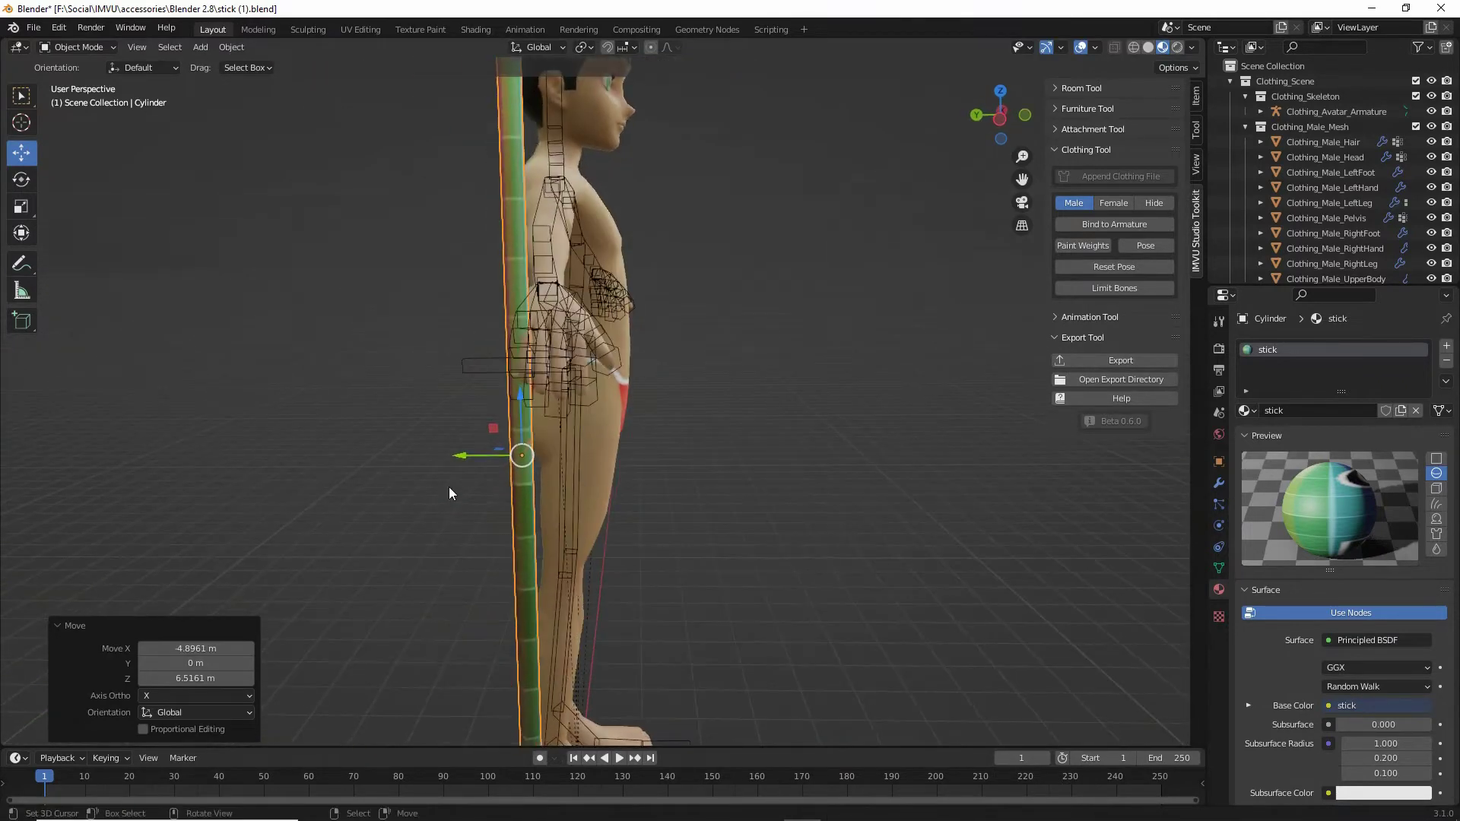
left_click_drag(492, 428, 533, 335)
Step: Rotate the cylinder about 97.8° around the X axis so it lies nearly horizontal across the right hand
left_click(22, 181)
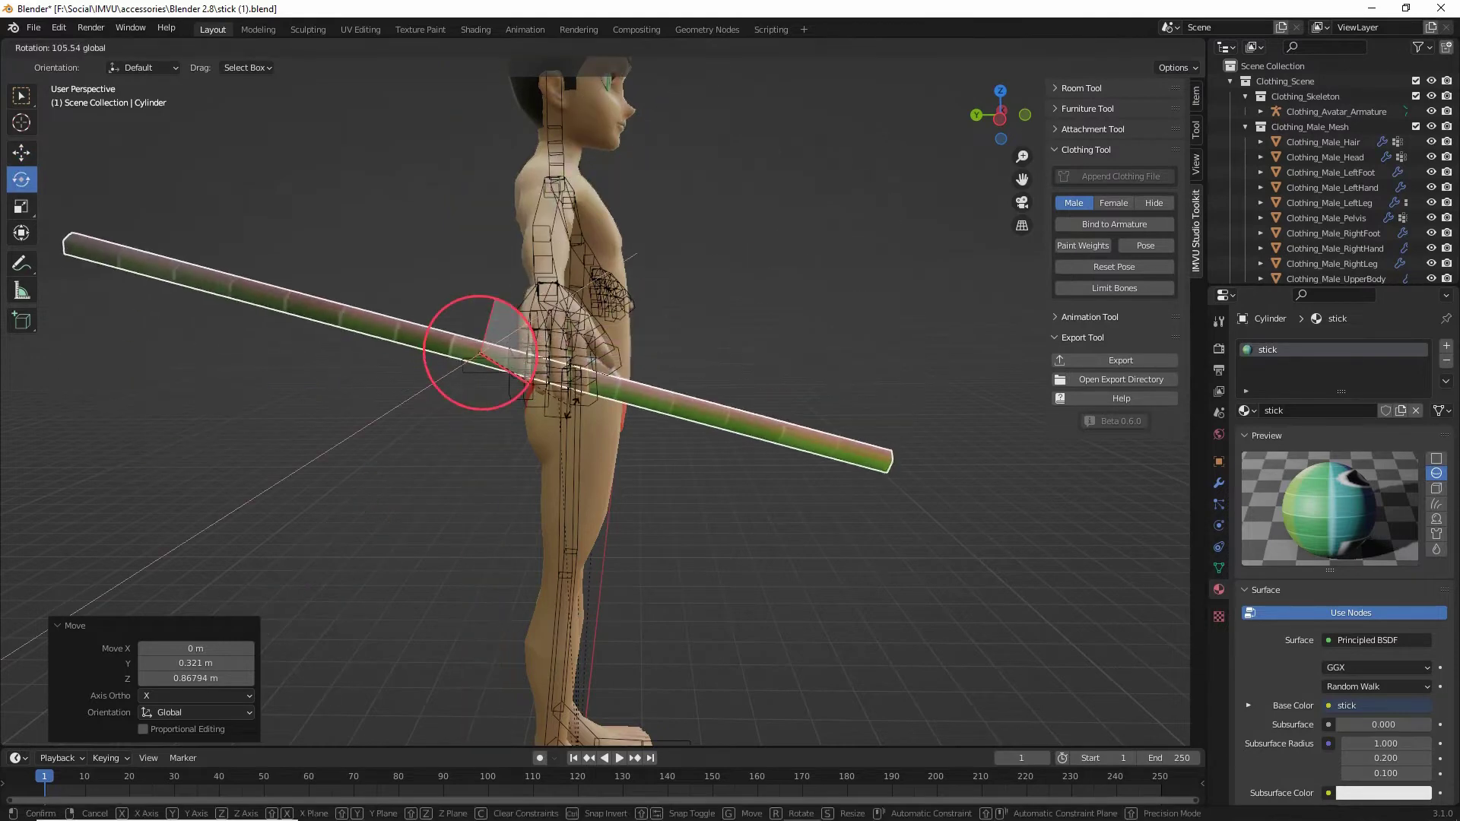
left_click_drag(571, 409, 575, 395)
middle_click_drag(574, 395, 493, 441)
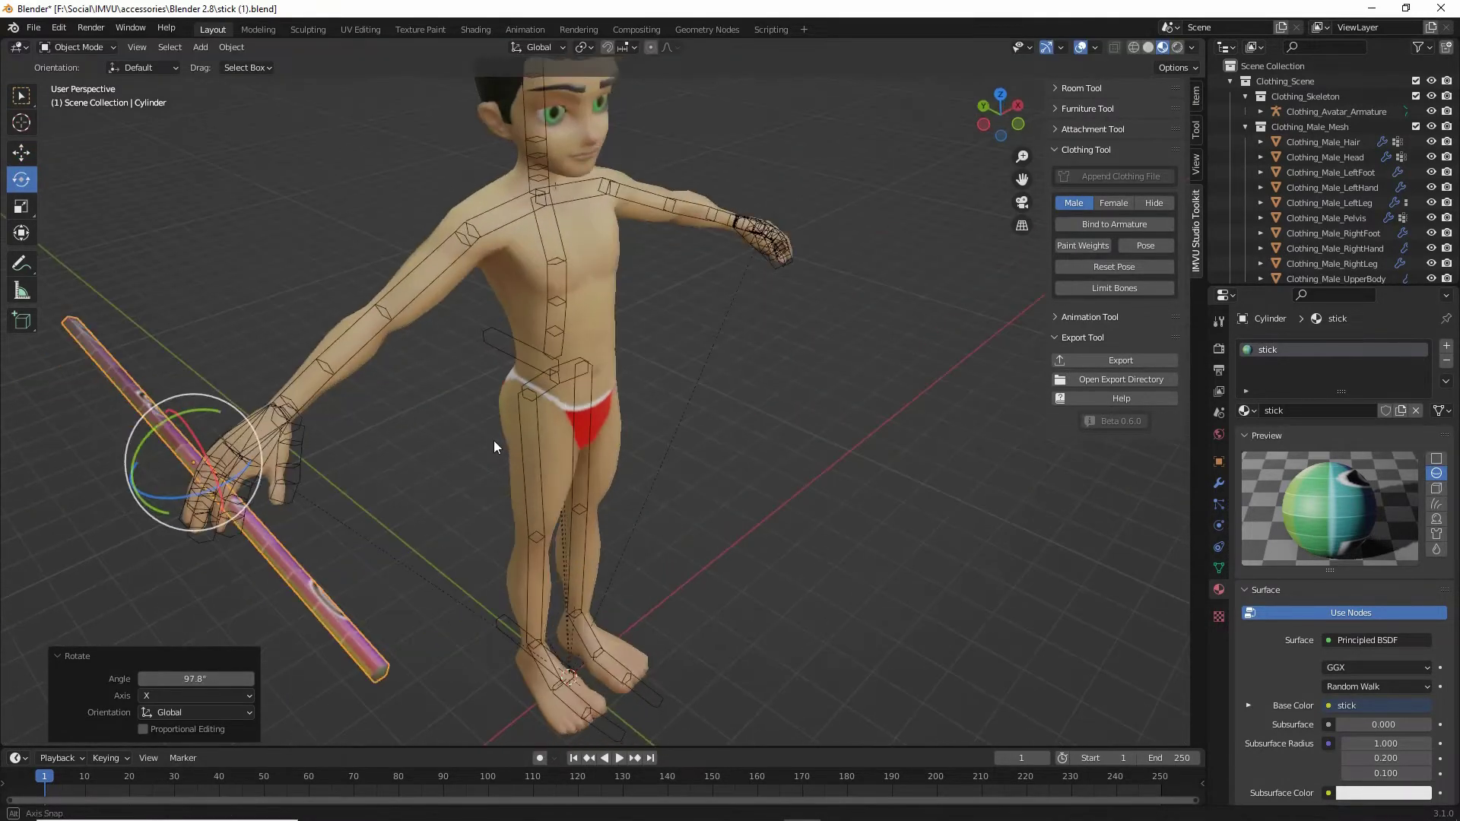
Step: Move the cylinder about 0.26 m along the X axis toward the palm of the right hand
left_click(28, 155)
left_click_drag(248, 436, 269, 422)
scroll(351, 444, "up", 2)
middle_click_drag(356, 444, 427, 435)
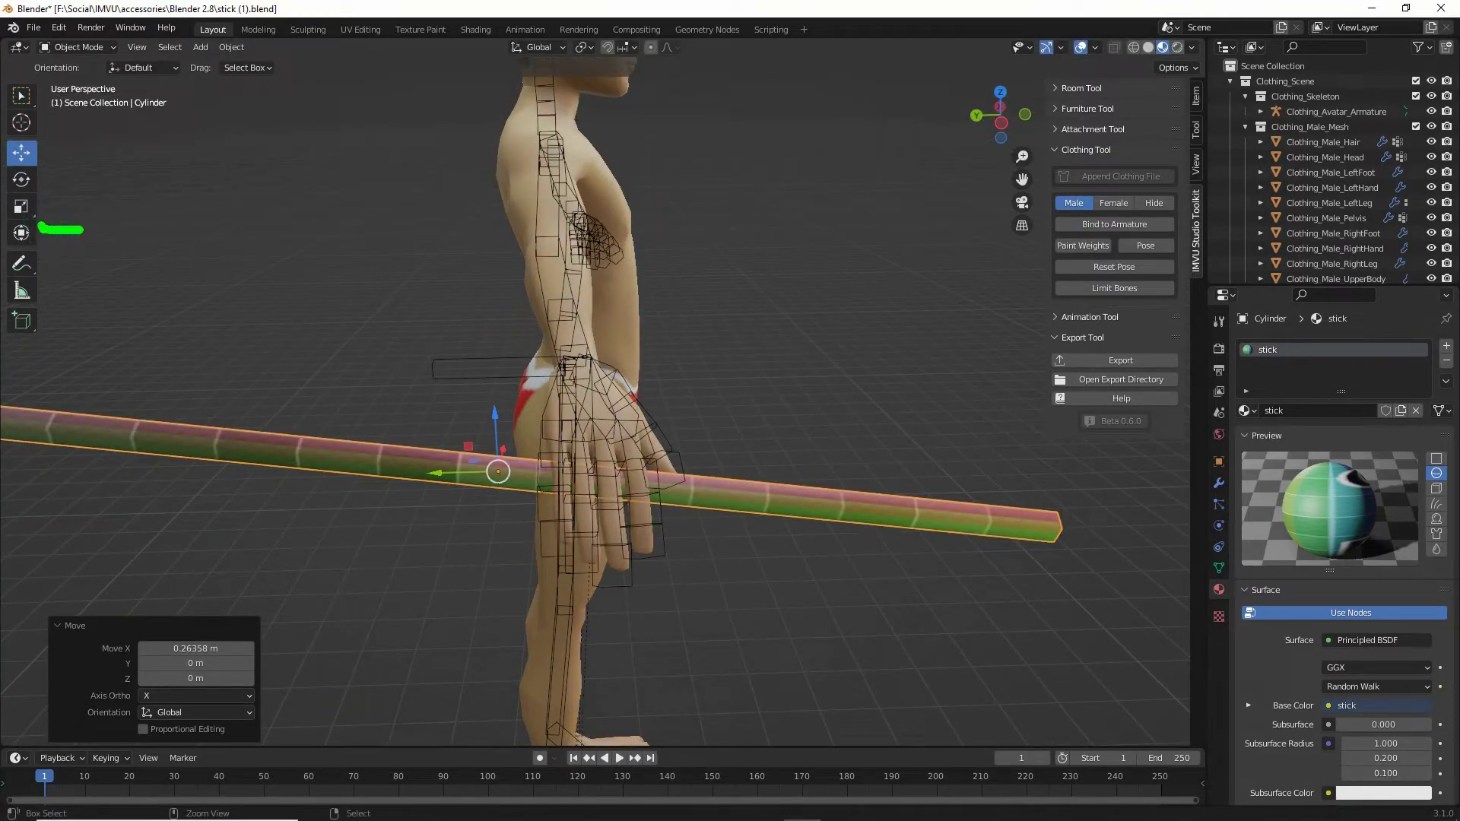
Step: Slide the cylinder forward along the Y axis with the Transform tool and tilt it about -3.22° around the X axis
left_click(21, 232)
left_click_drag(430, 474, 753, 482)
left_click_drag(844, 385, 859, 476)
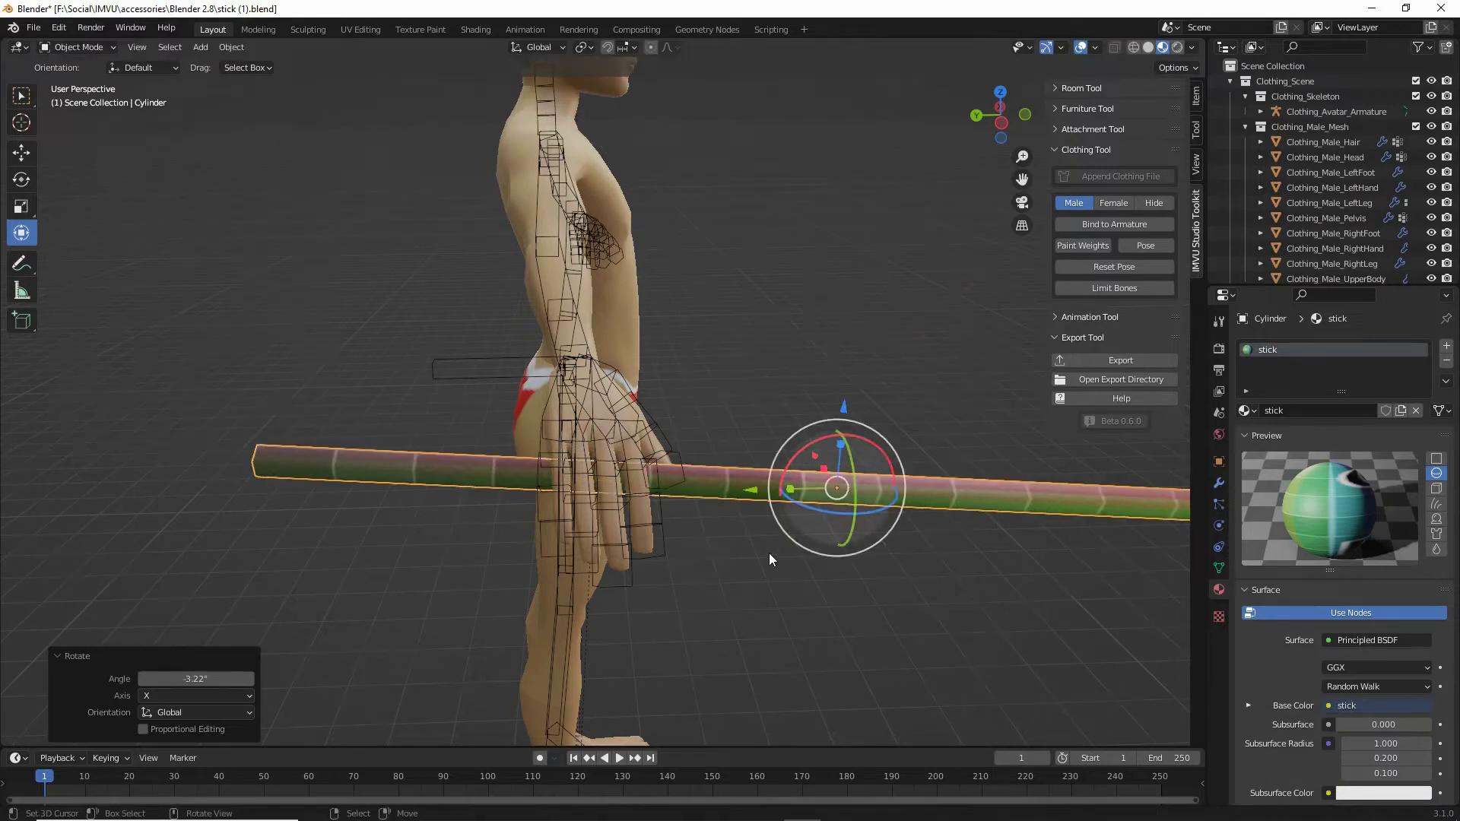
Step: Fine-tune the cylinder's position in the right hand, including a small move of about -0.04 m along the Z axis
middle_click_drag(768, 554, 705, 355)
key("g")
left_click(501, 459)
scroll(541, 428, "up", 2)
left_click_drag(838, 317, 819, 296)
middle_click_drag(764, 464, 506, 487)
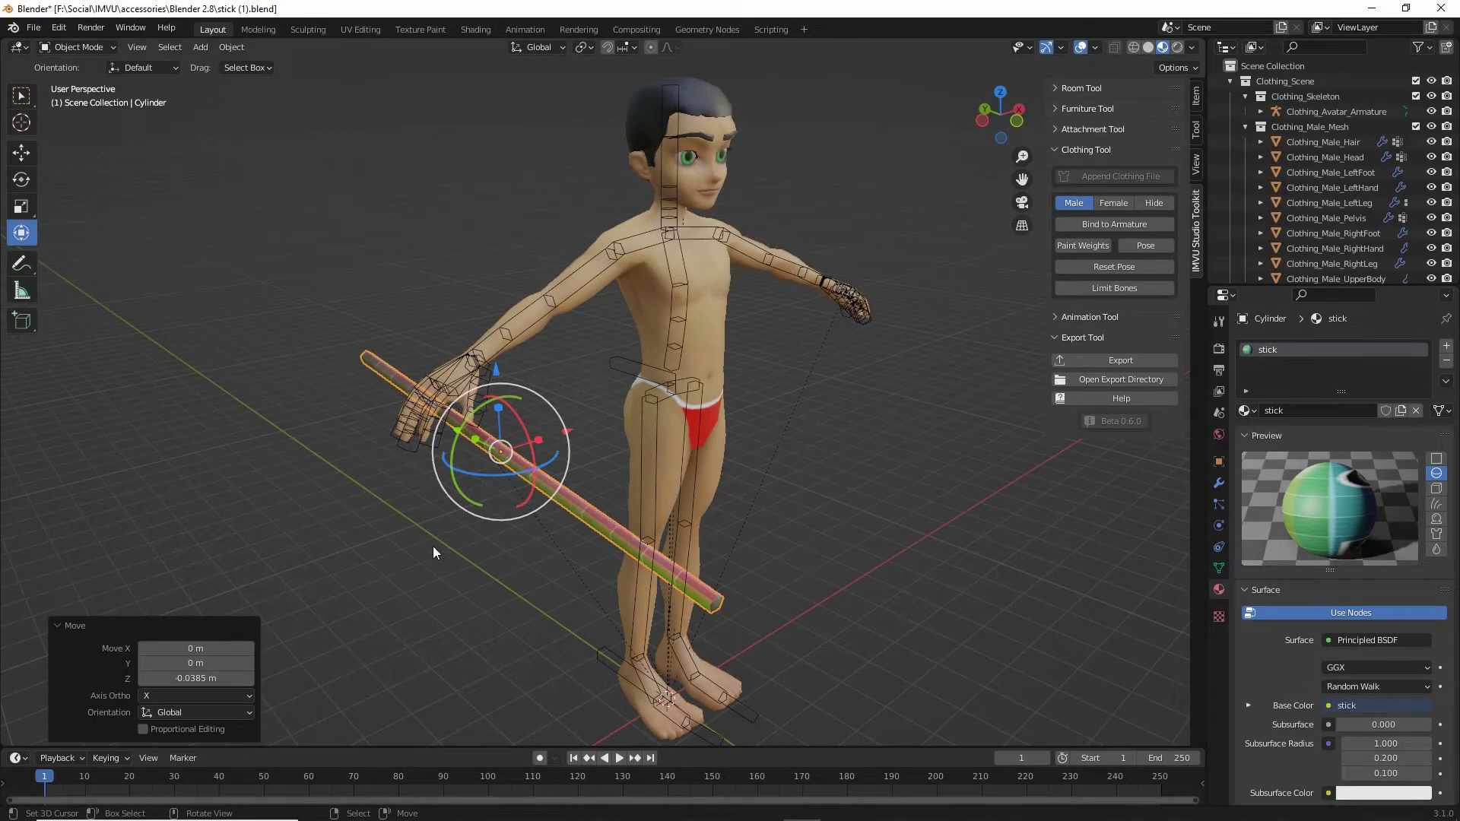
scroll(432, 546, "up", 2)
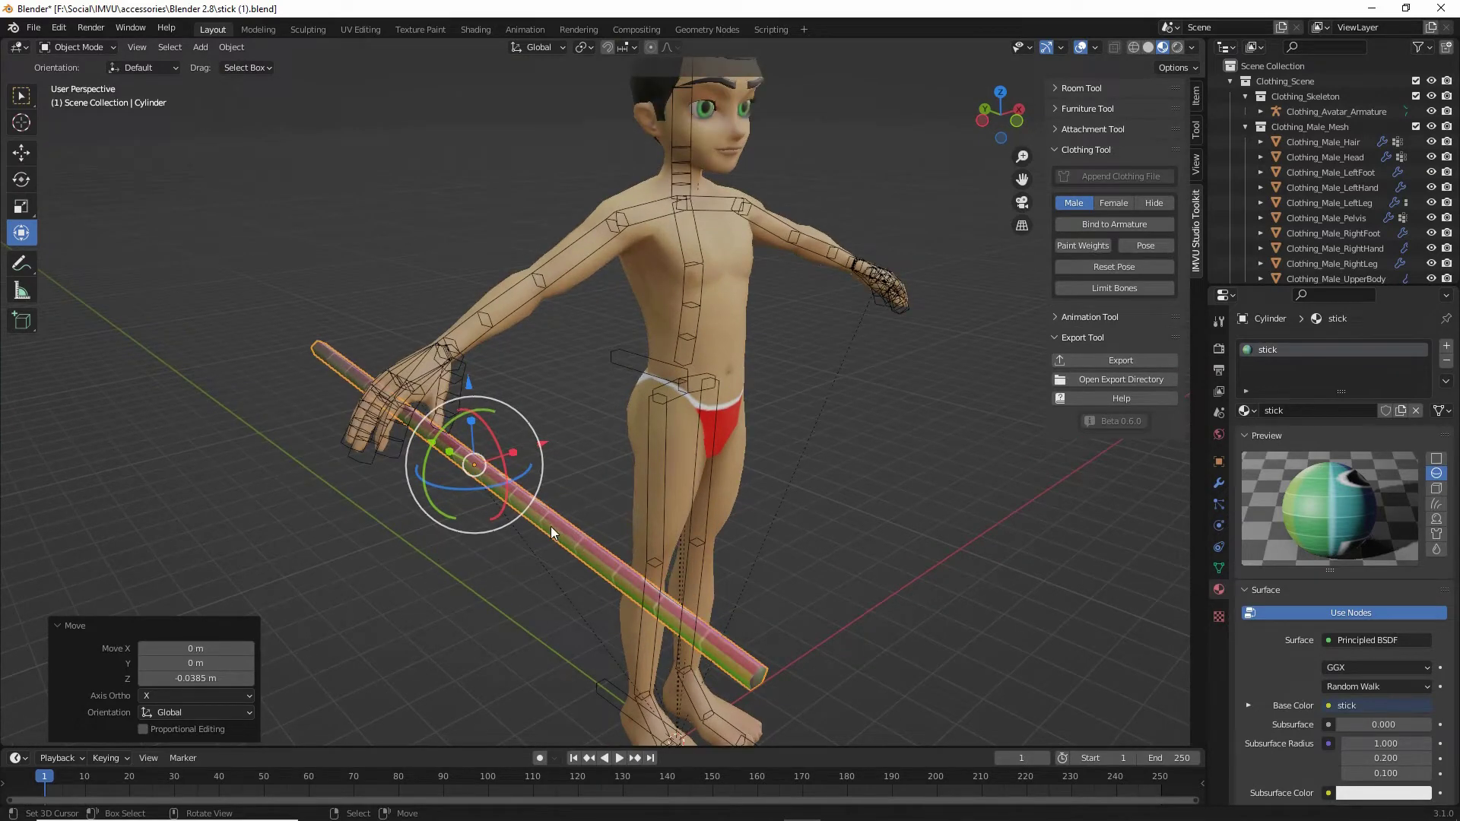
left_click(512, 288)
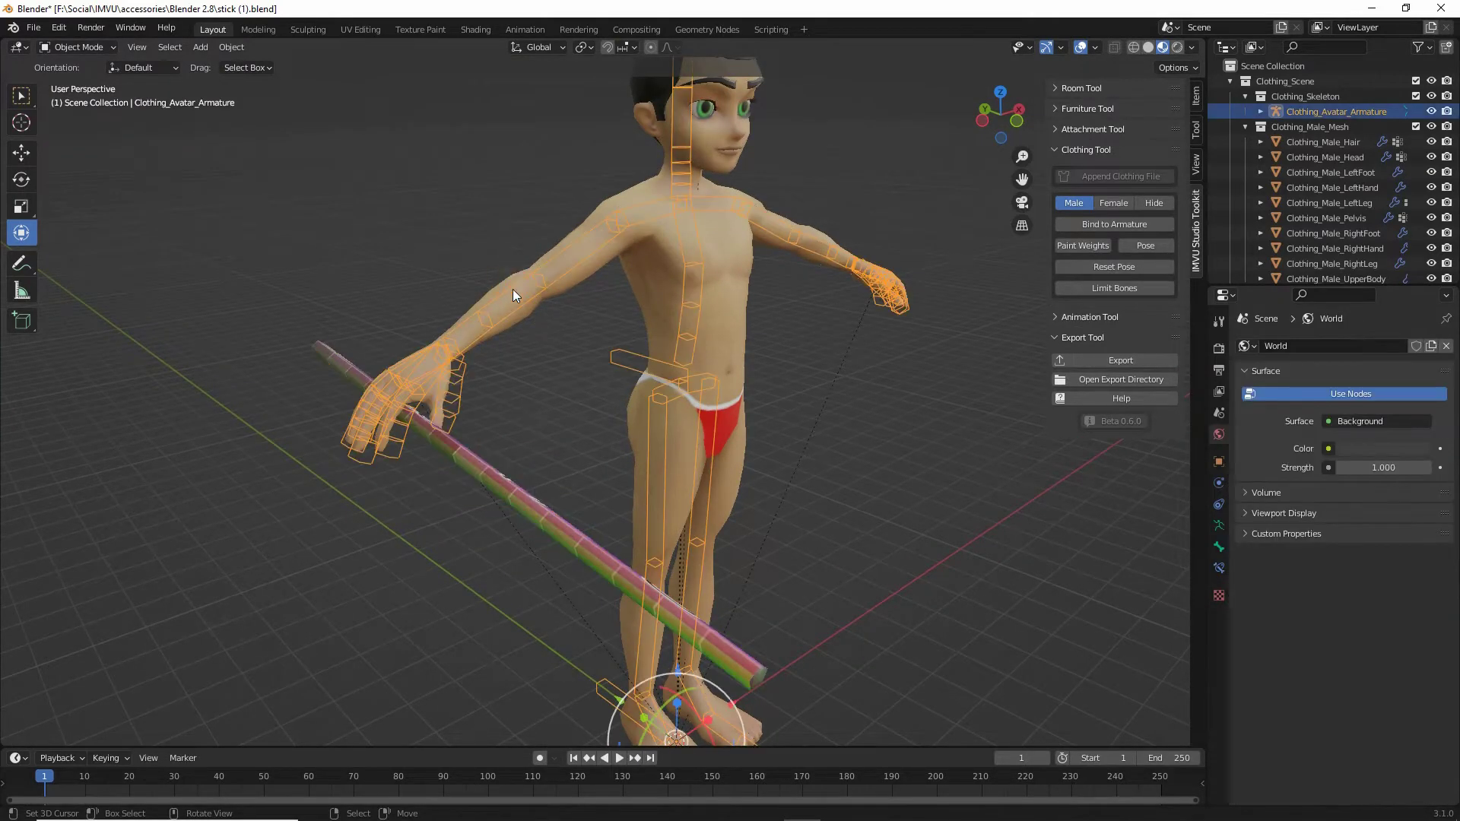
middle_click_drag(591, 459, 560, 441)
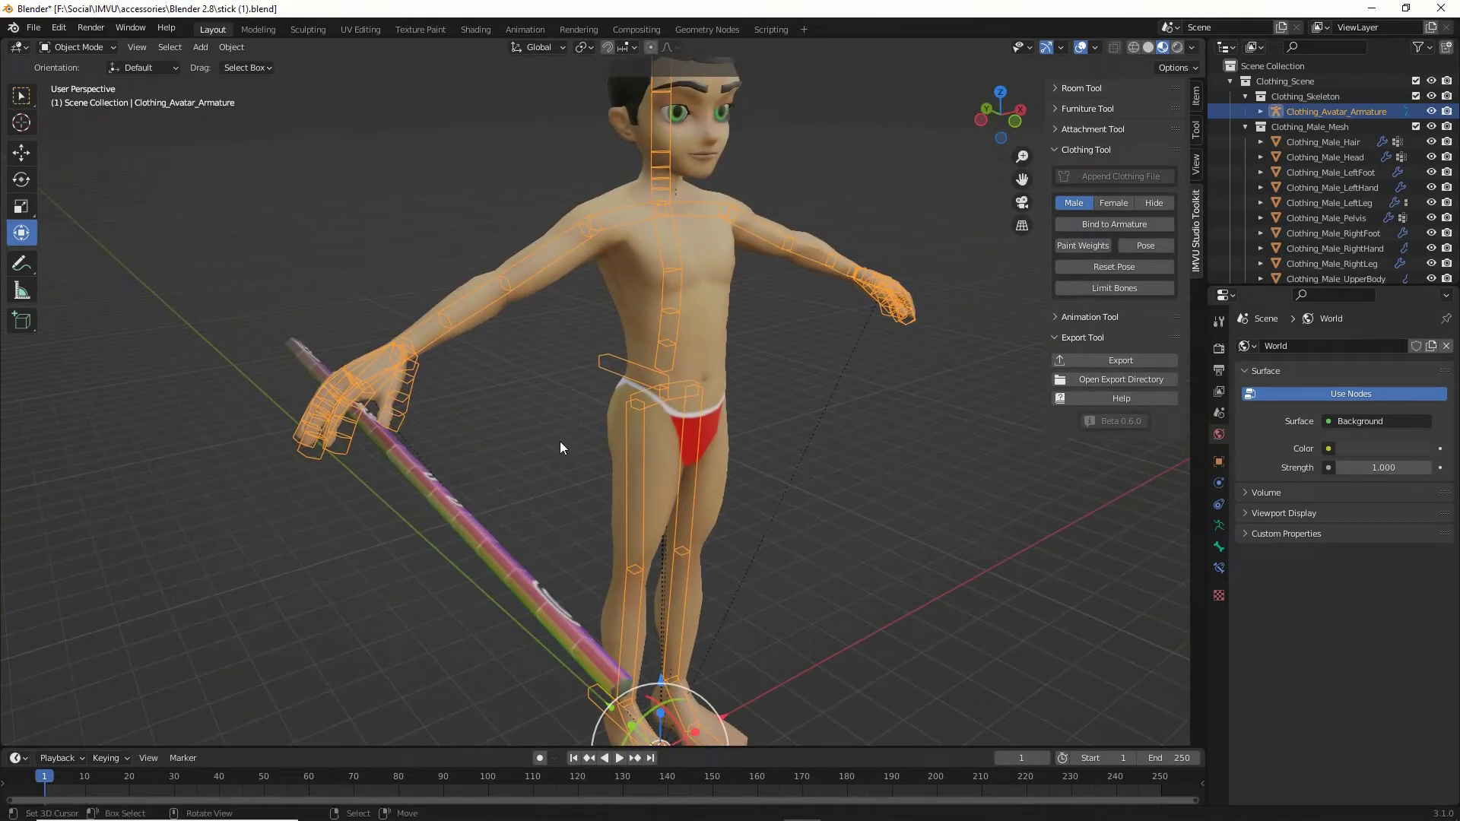
Step: Save the positioned accessory as a new file named stick (2).blend
left_click(33, 27)
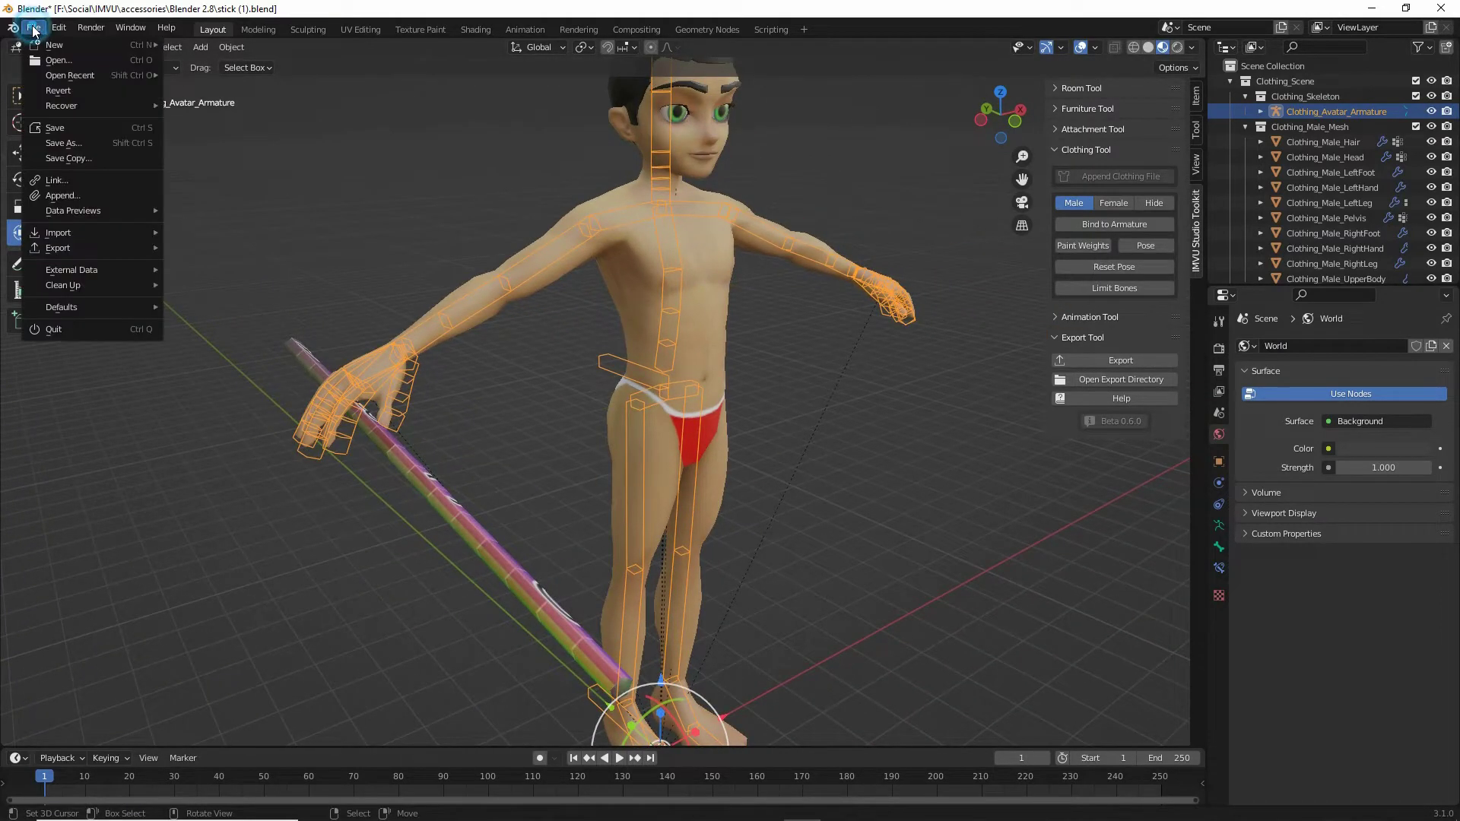
left_click(61, 142)
left_click(536, 641)
left_click(530, 631)
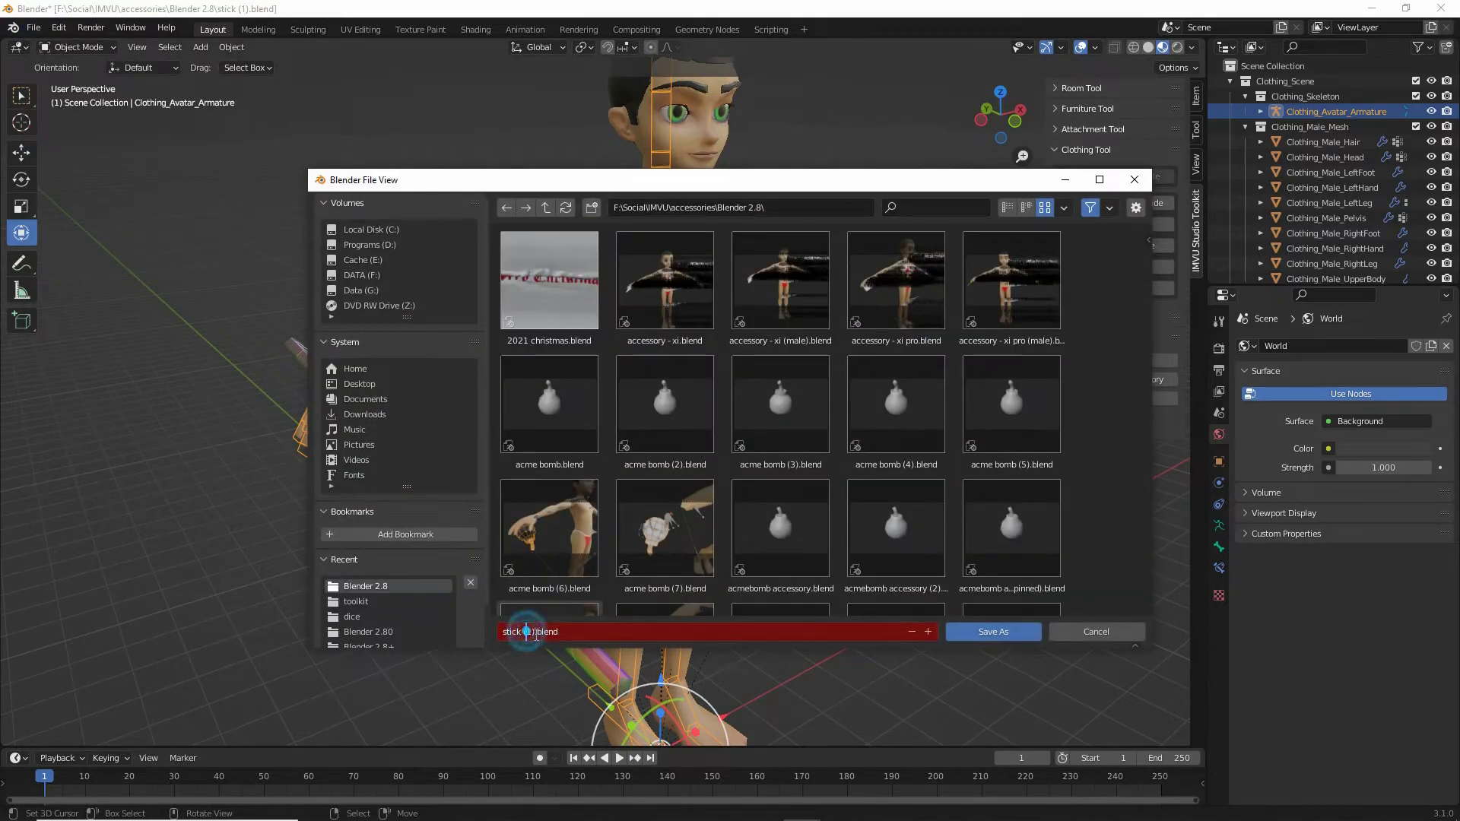
type("2")
key("Return")
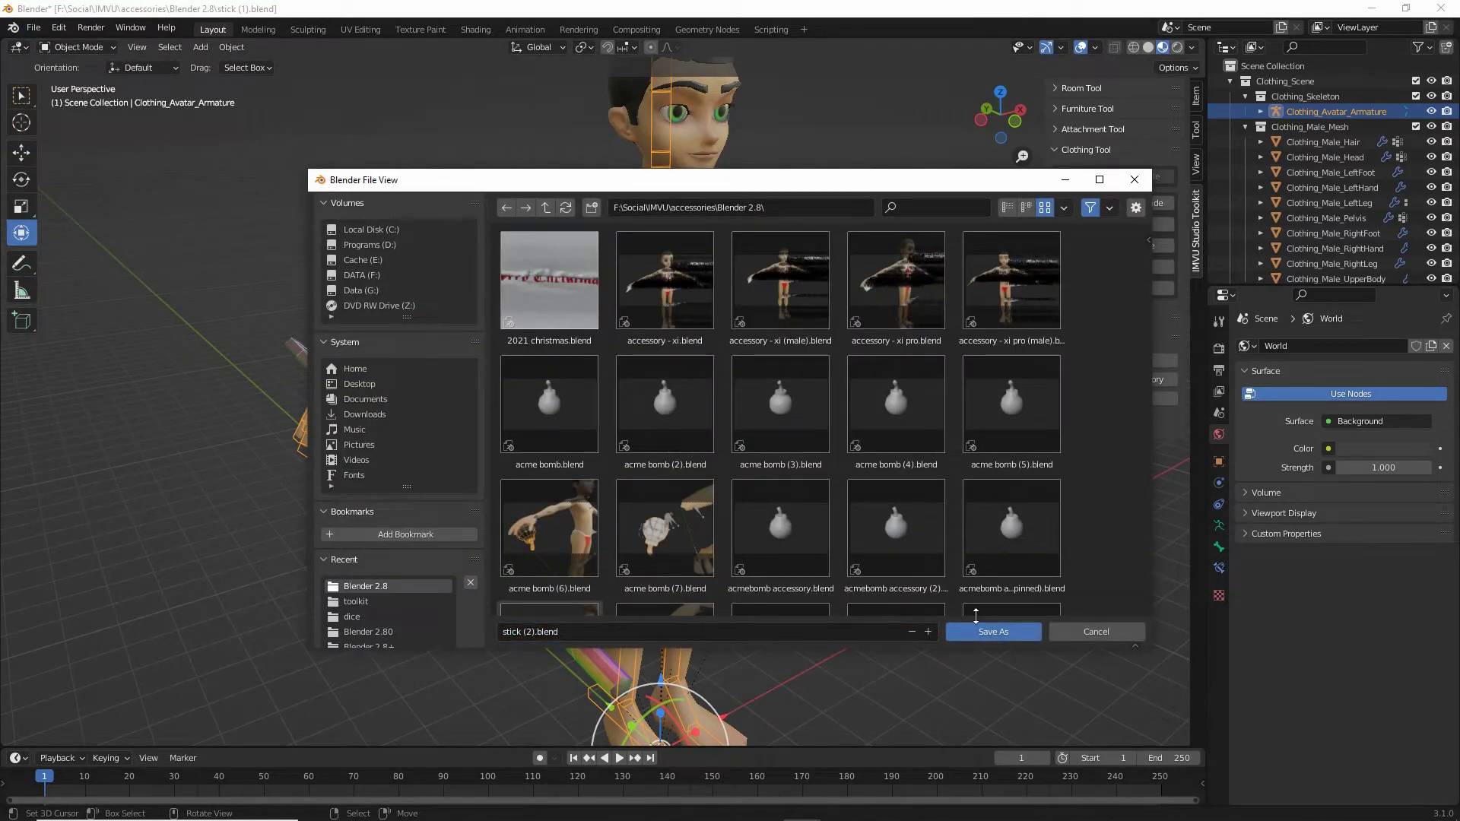
left_click(993, 631)
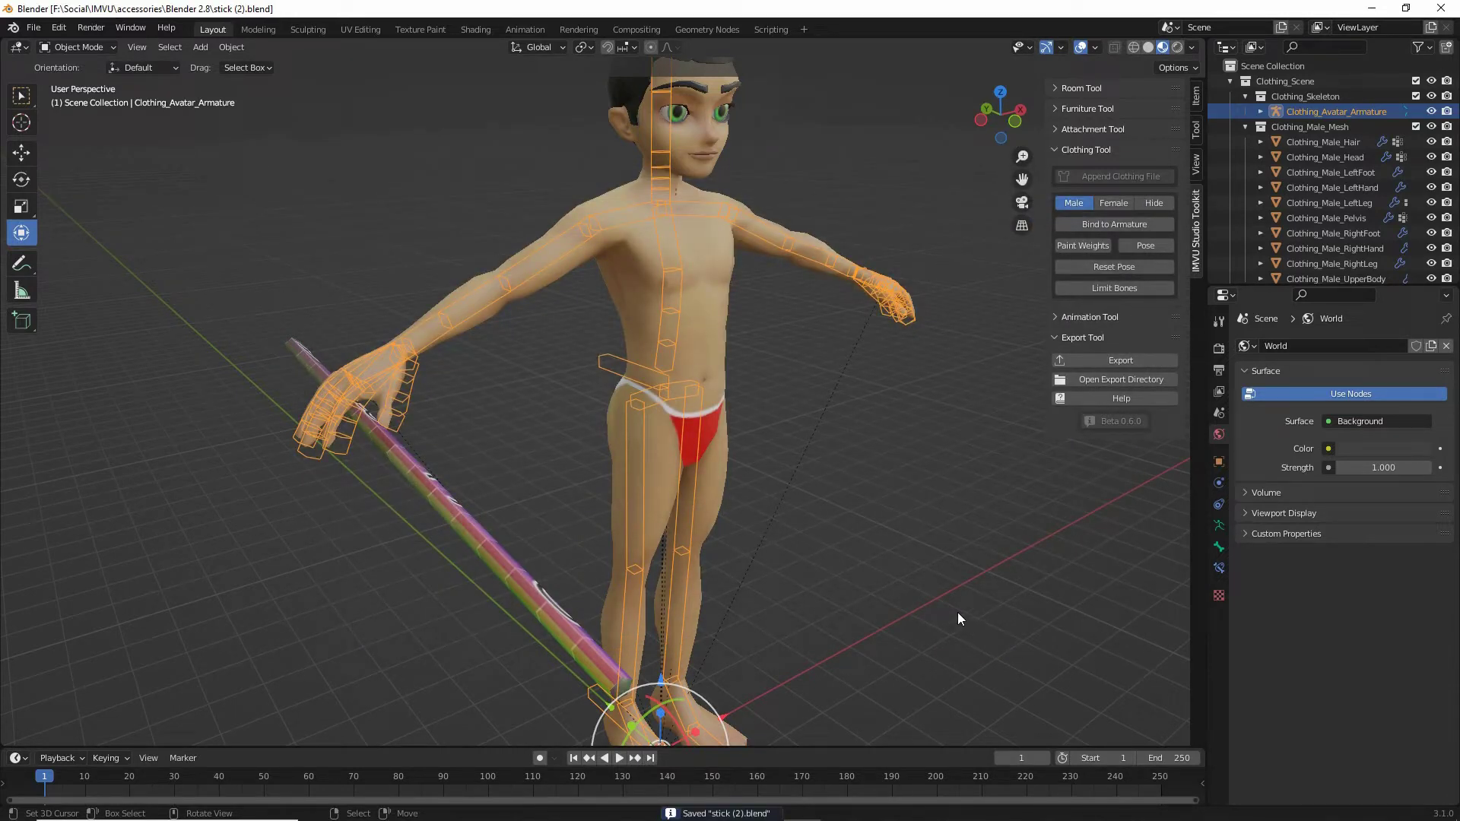
Step: Bind the cylinder to the avatar armature with the IMVU Clothing Tool
left_click(440, 491)
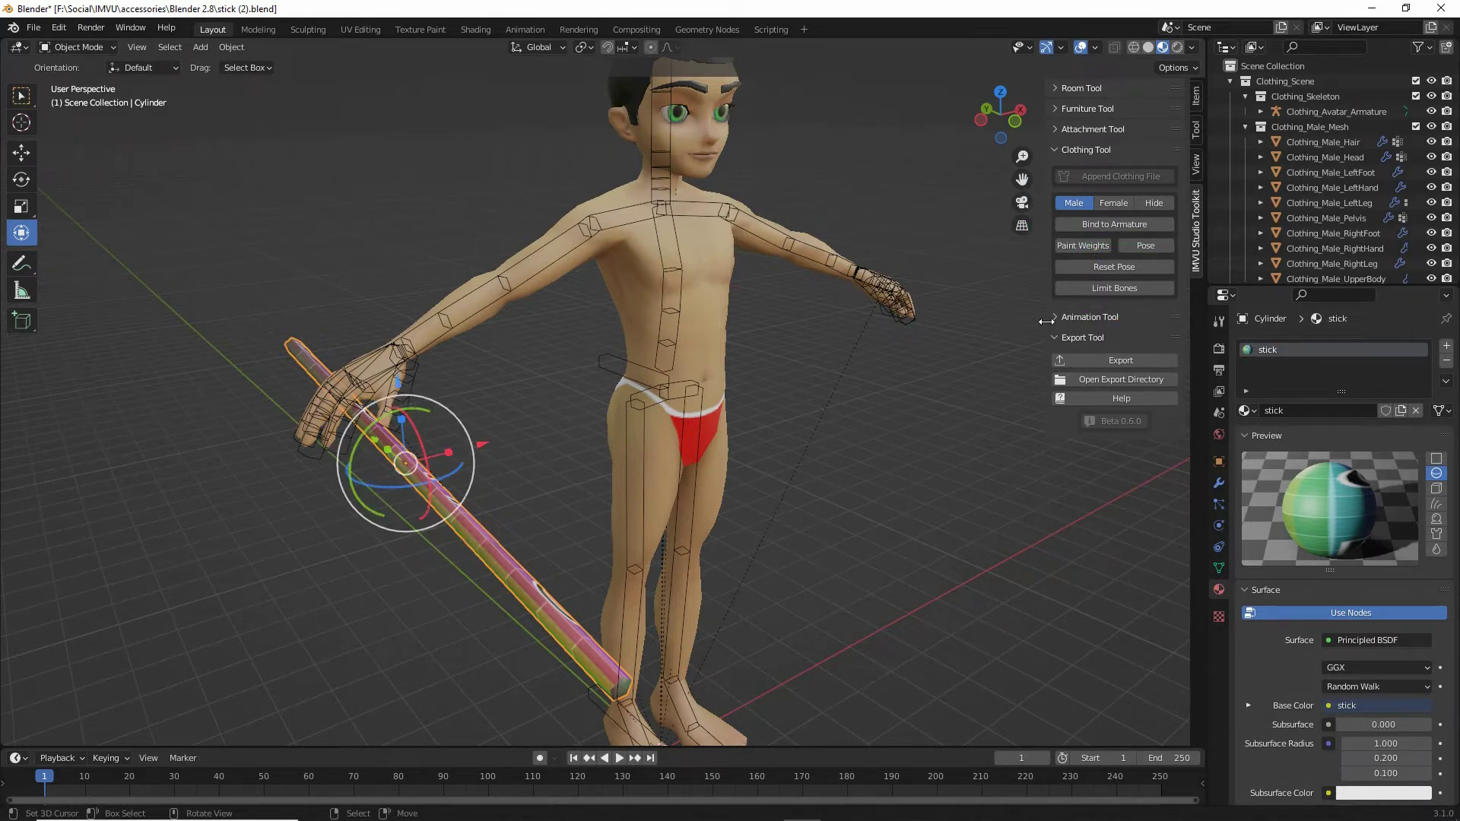
left_click(1111, 224)
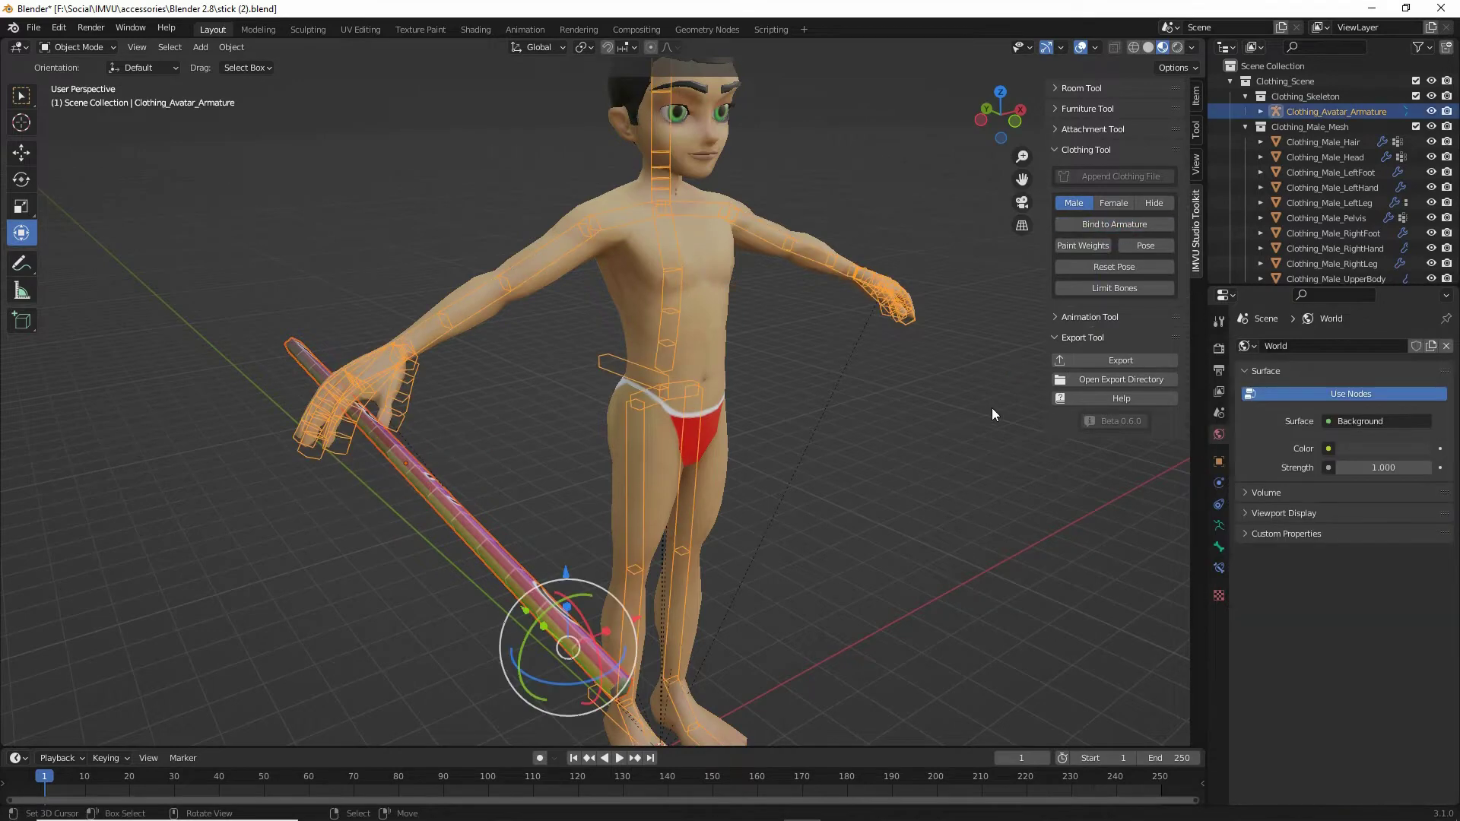
left_click(435, 495)
left_click(435, 317)
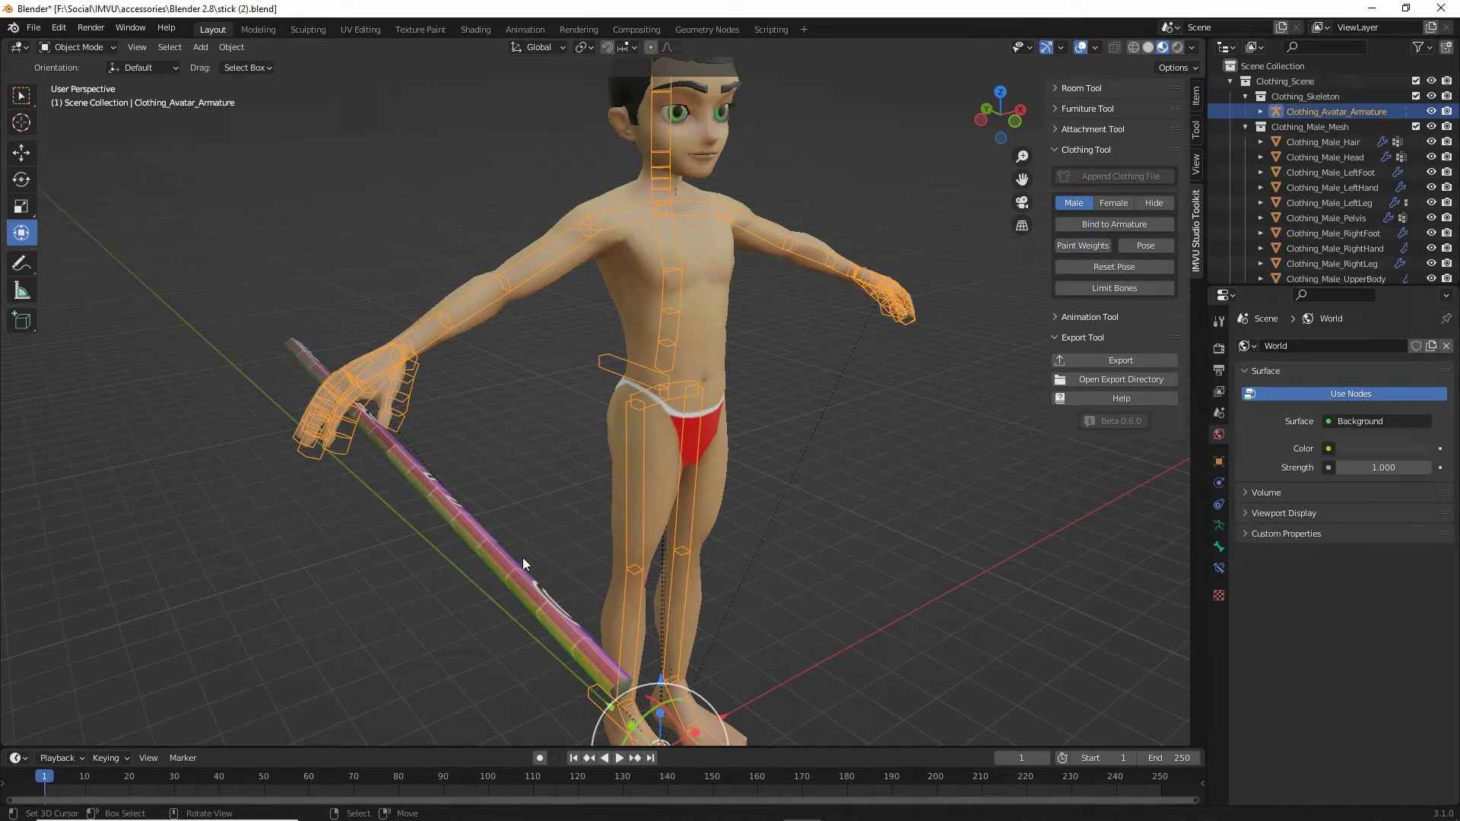
Step: Select the cylinder and inspect the Armature modifier in its modifier properties
left_click(462, 519)
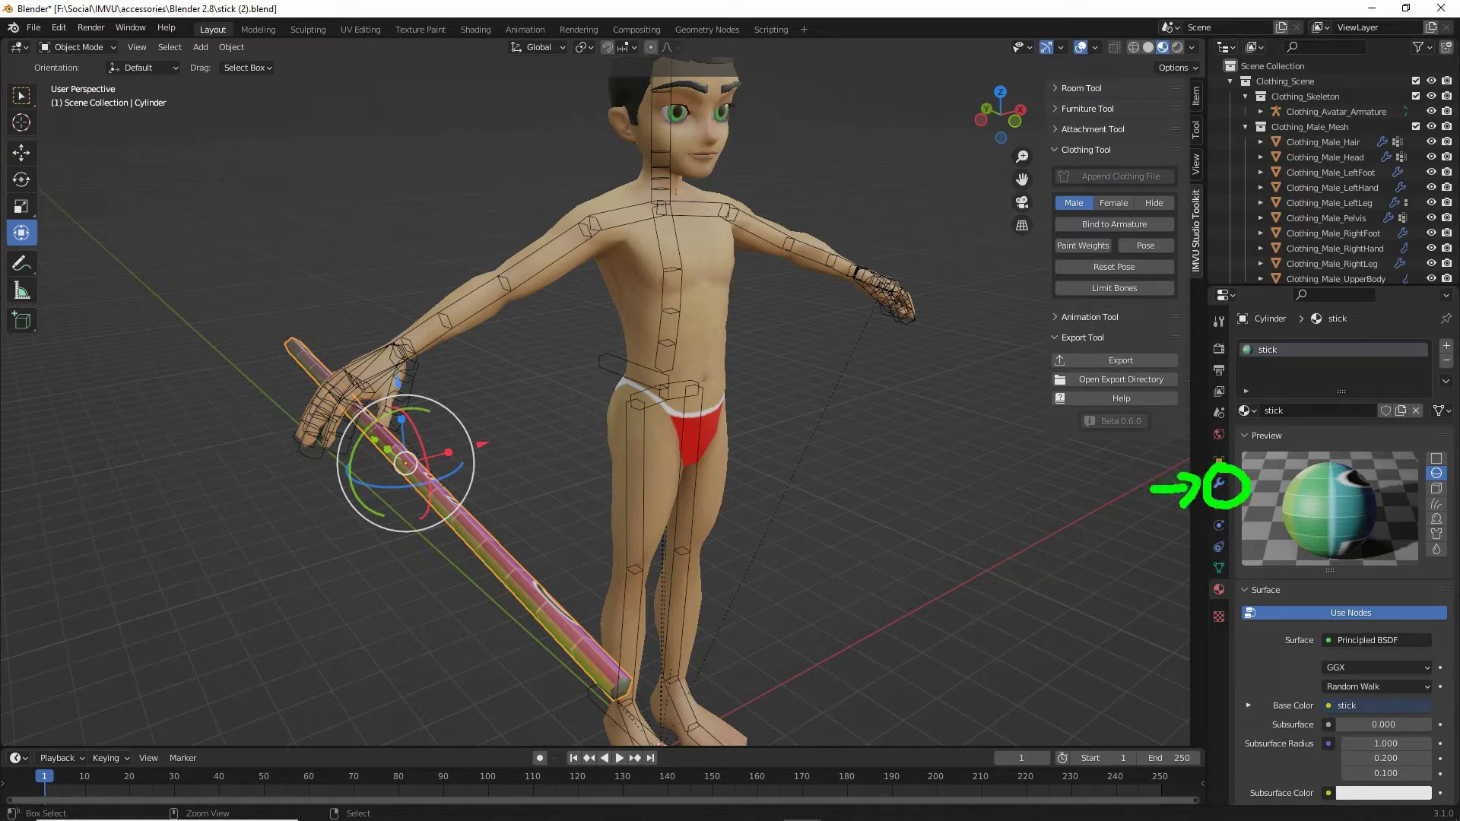
left_click(1219, 483)
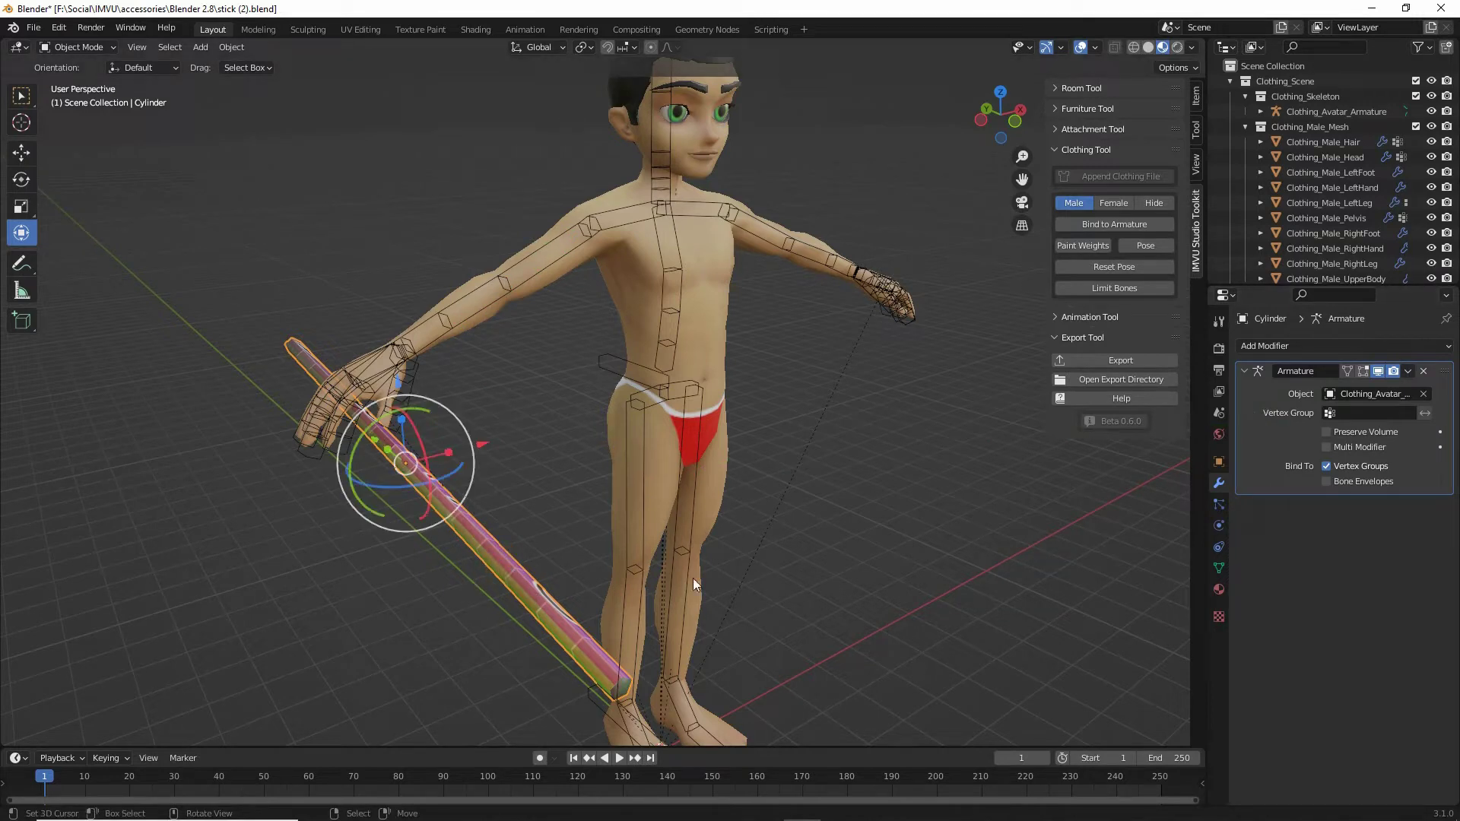
middle_click_drag(882, 576, 864, 553, "shift")
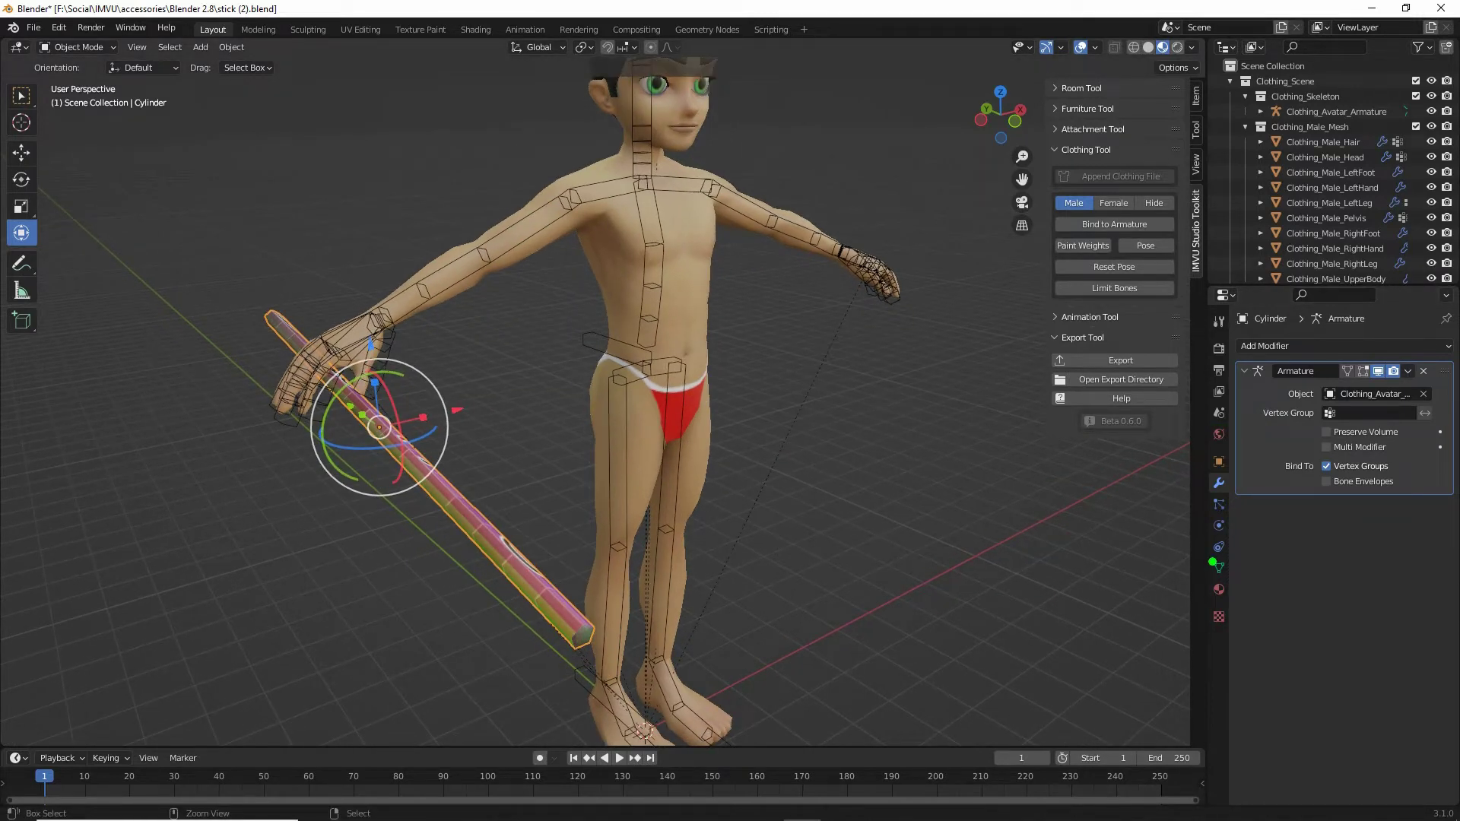
Step: Show the cylinder's vertex groups in its mesh data properties and enlarge the group list
mouse_move(1218, 546)
left_mouse_down()
mouse_move(1241, 572)
mouse_move(1220, 546)
left_mouse_up()
mouse_move(1112, 562)
left_mouse_down()
mouse_move(1157, 565)
mouse_move(1132, 589)
left_mouse_up()
left_click(1151, 594)
left_click(1219, 567)
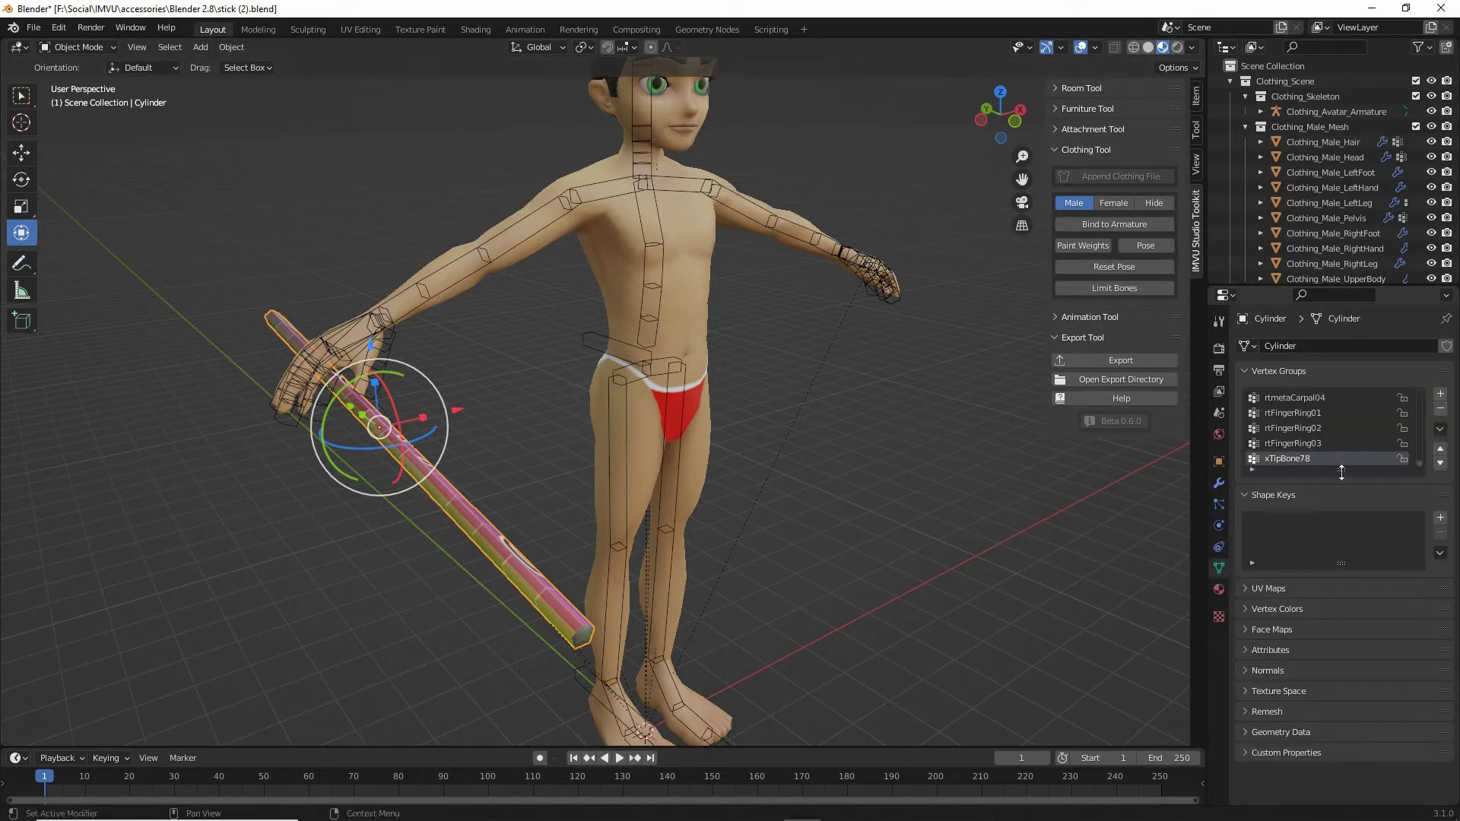
left_click_drag(1342, 473, 1316, 658)
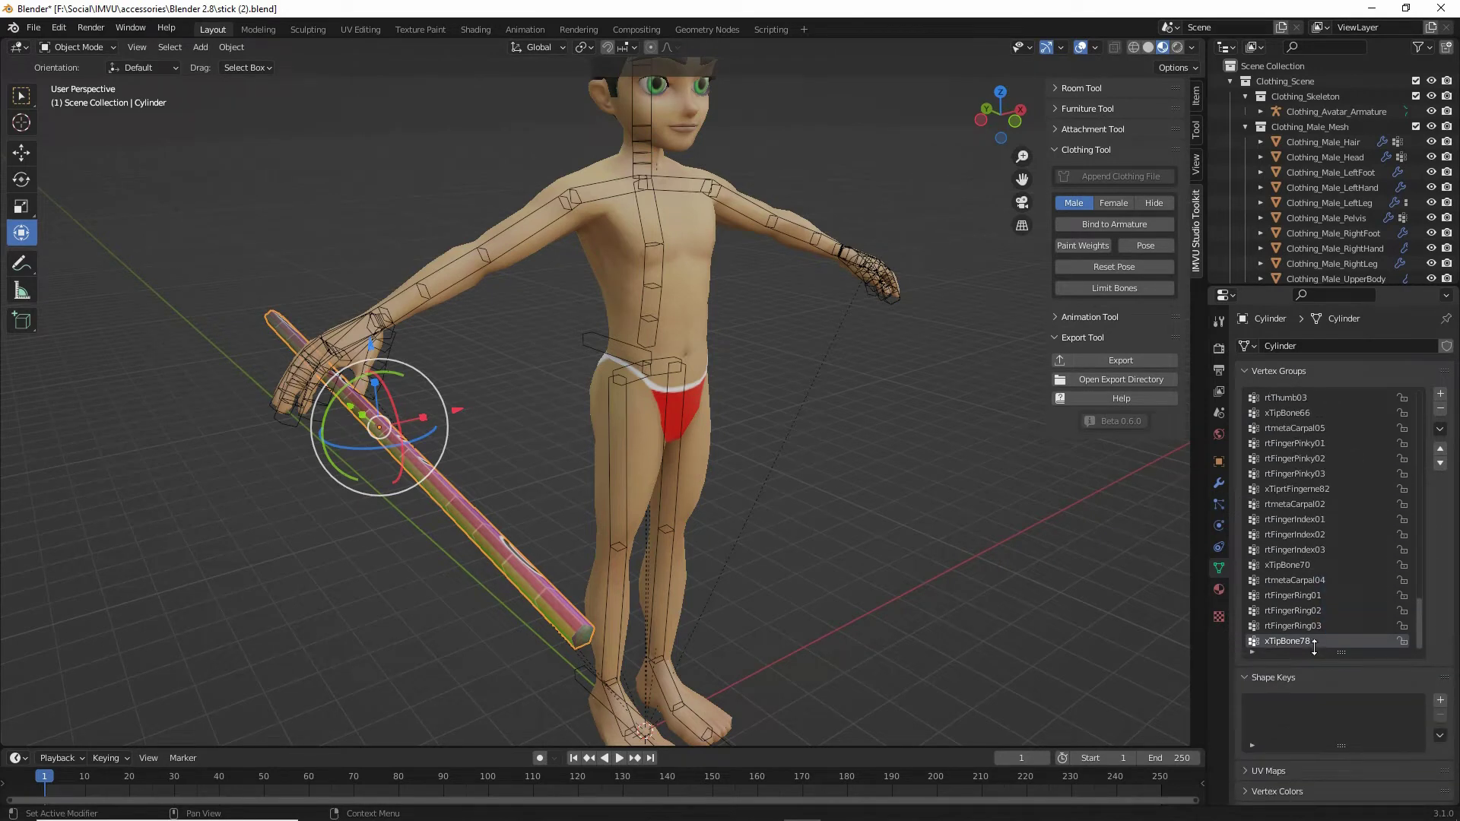
Step: Make rtHand the active vertex group of the cylinder
mouse_move(1420, 637)
left_mouse_down()
mouse_move(1416, 408)
mouse_move(1412, 646)
left_mouse_up()
left_click_drag(383, 299, 409, 319)
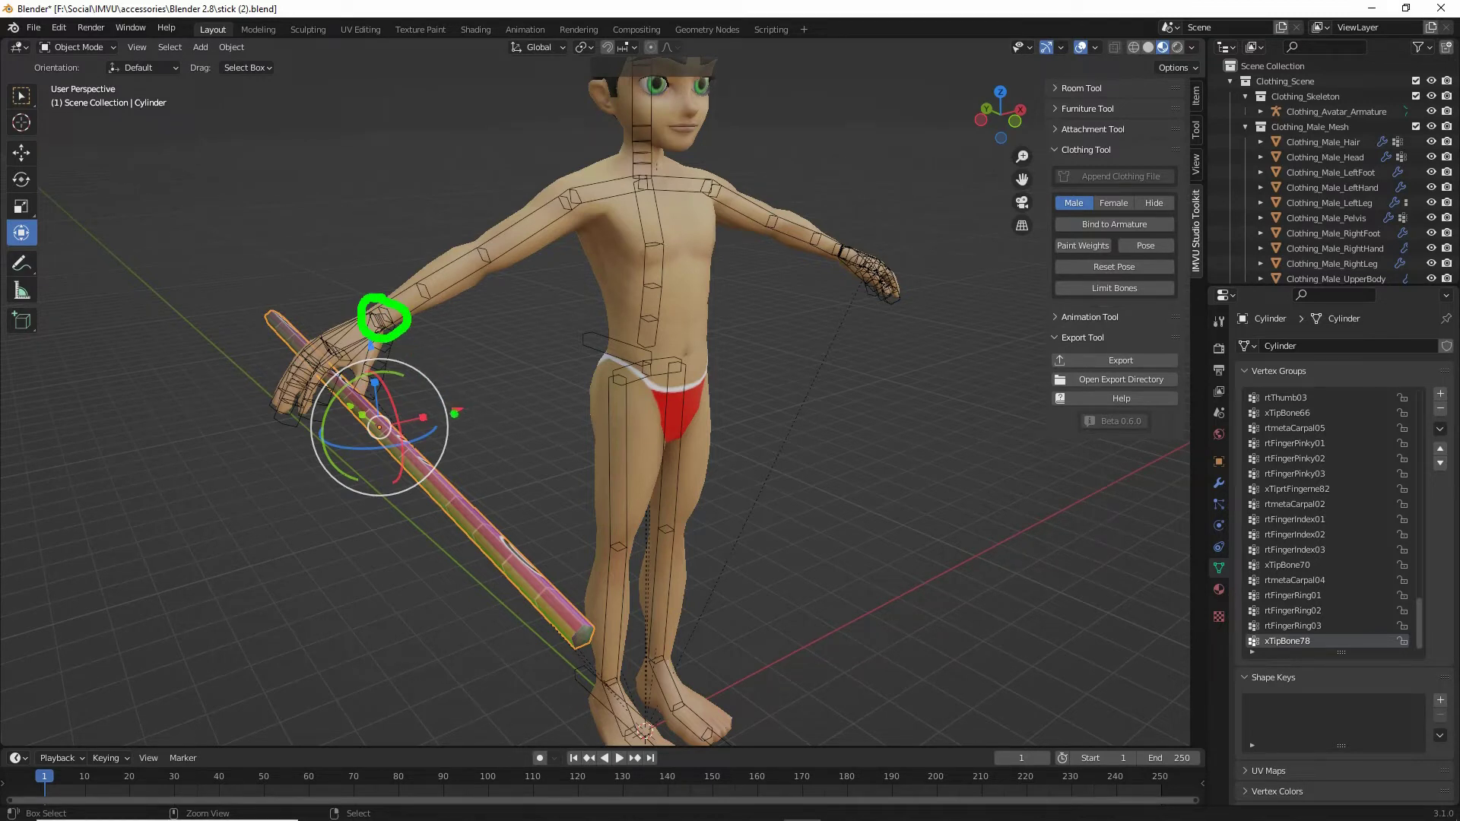
key("Escape")
scroll(1315, 566, "up", 7)
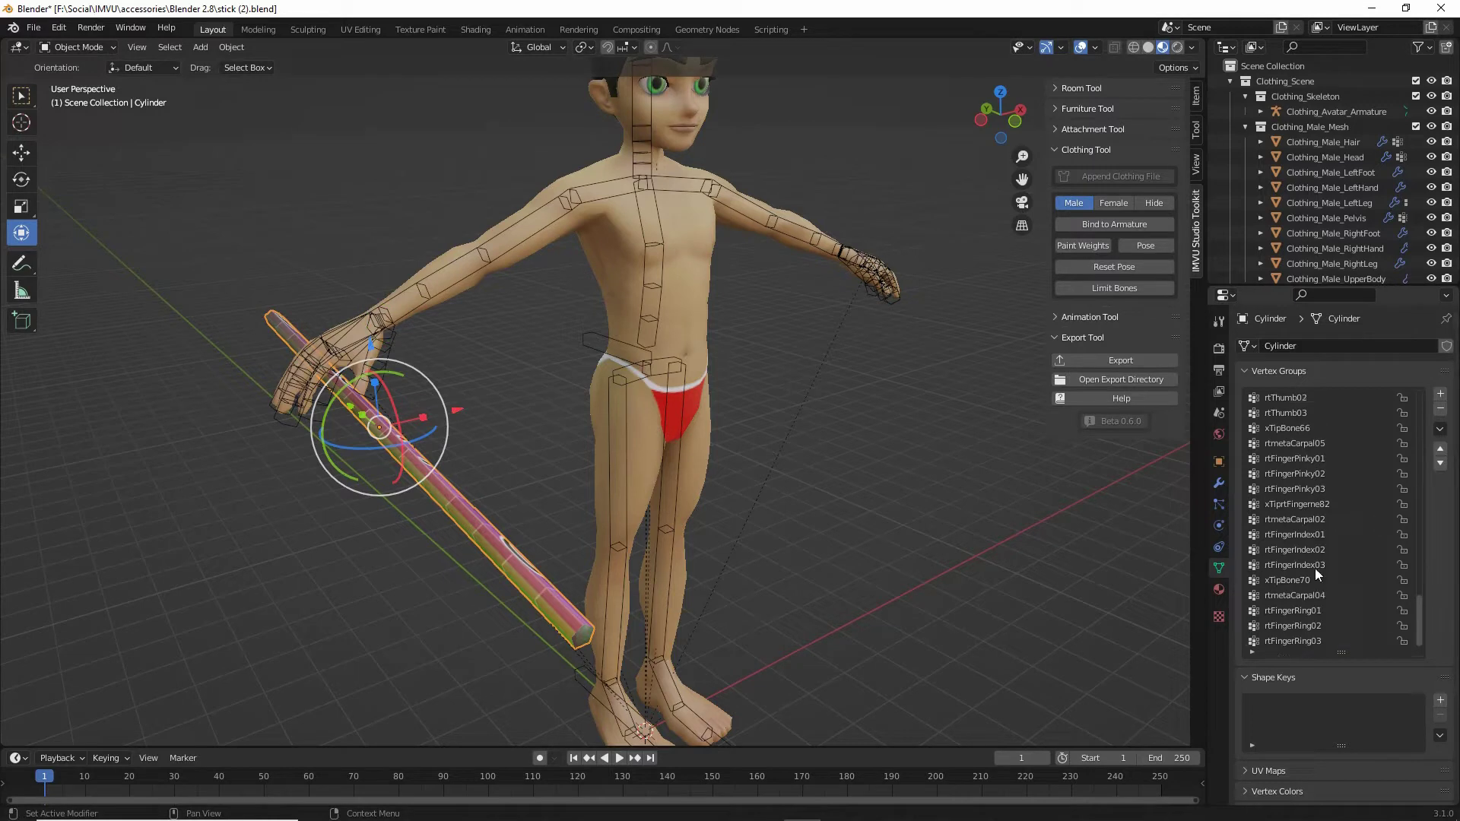
scroll(1299, 532, "up", 9)
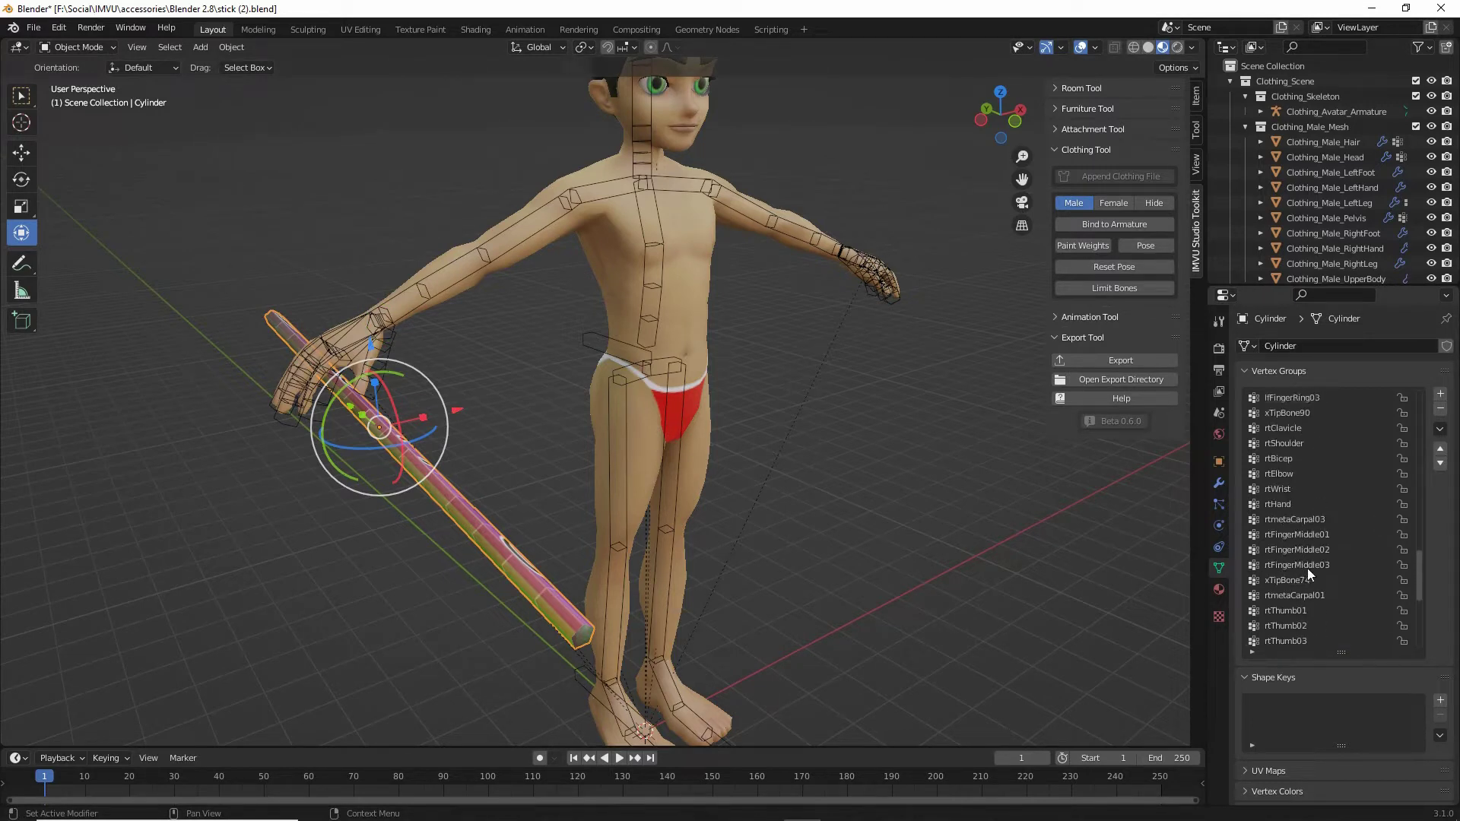
left_click(1279, 505)
Step: Start weight painting on the cylinder with the Clothing Tool's Paint Weights
key("ctrl+2")
mouse_move(1044, 207)
left_mouse_down()
mouse_move(1044, 243)
mouse_move(1023, 255)
mouse_move(1108, 262)
left_mouse_up()
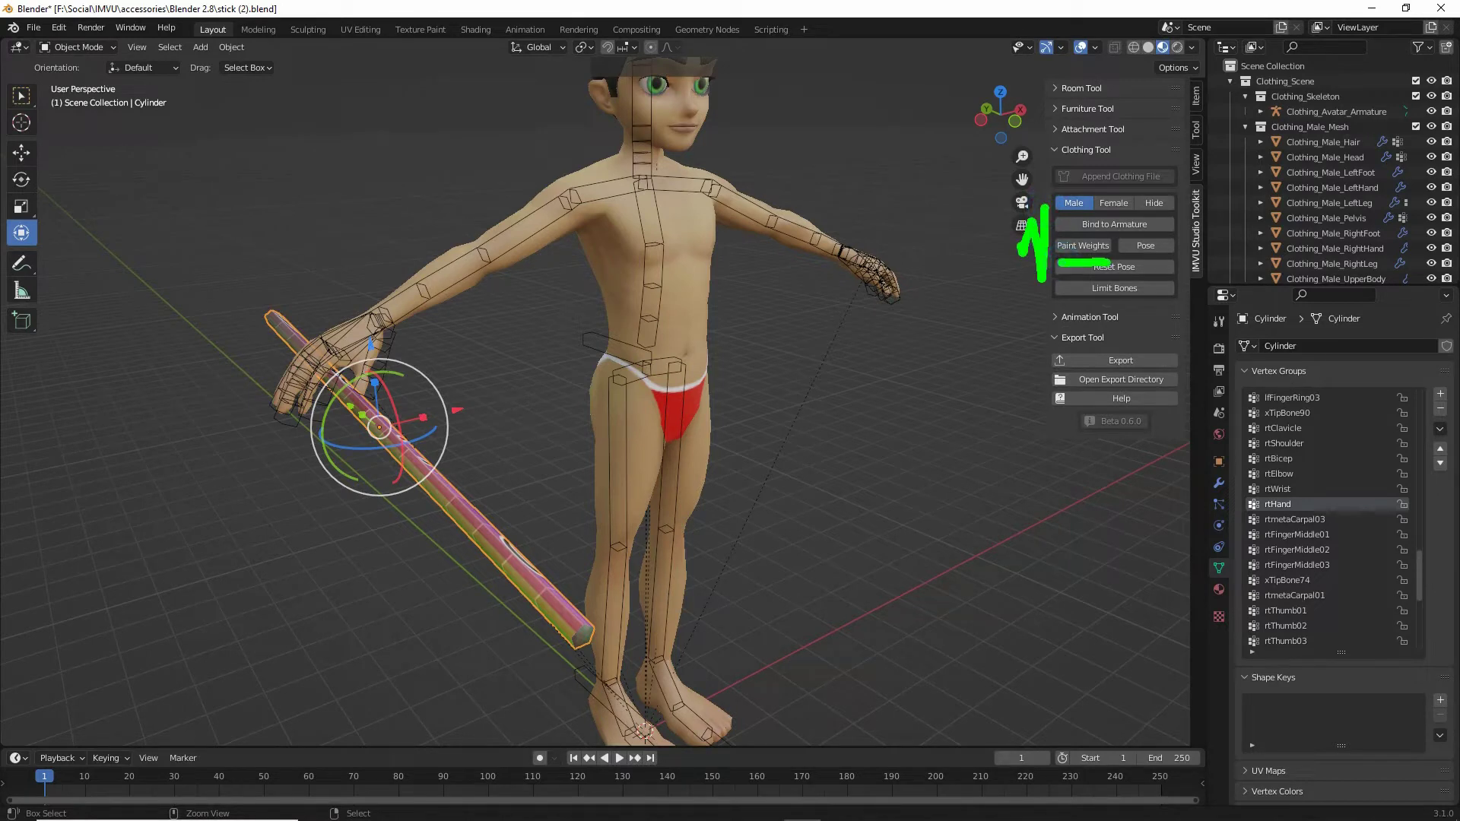
key("Escape")
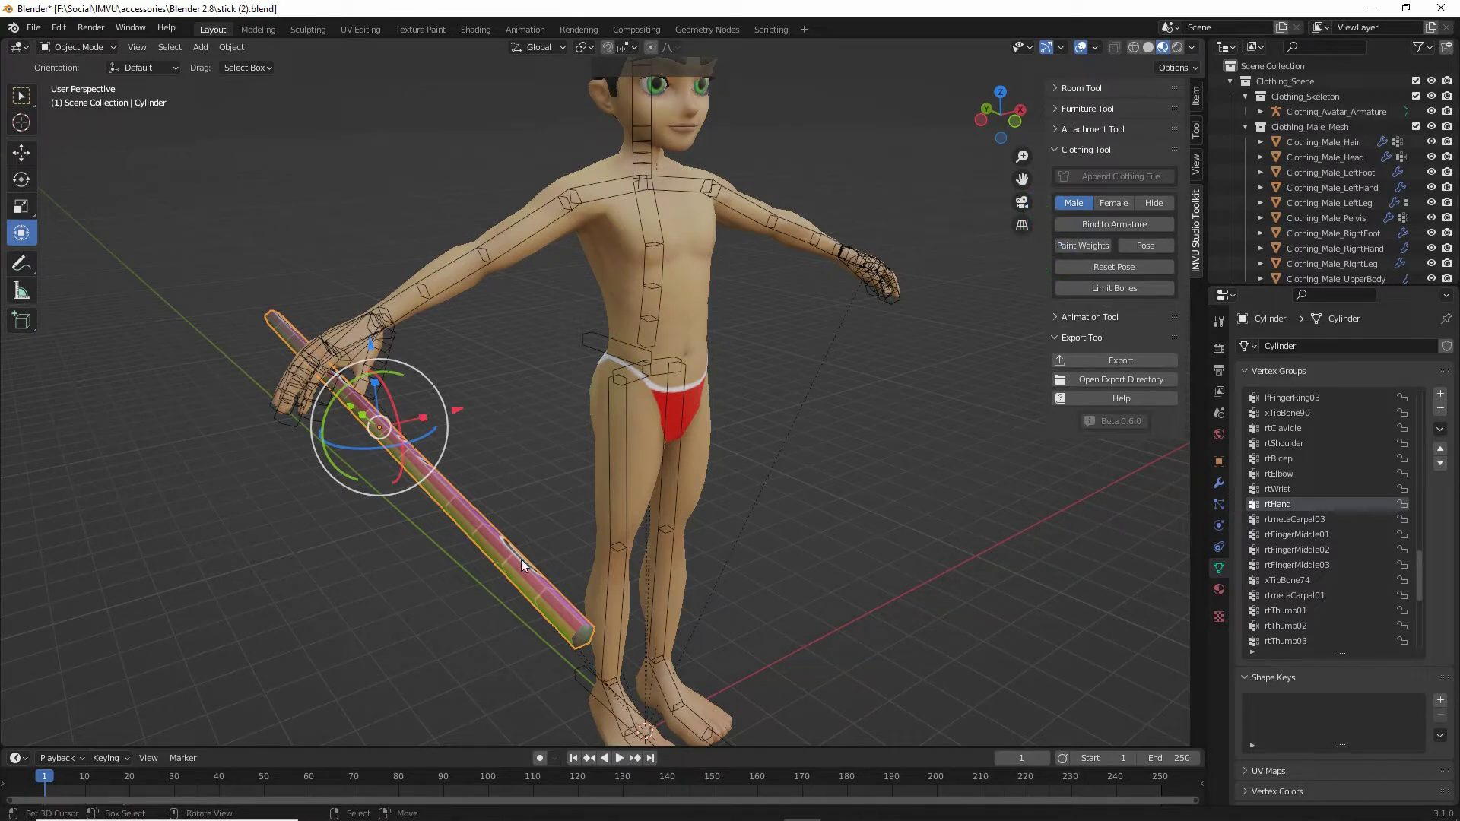
left_click(1092, 248)
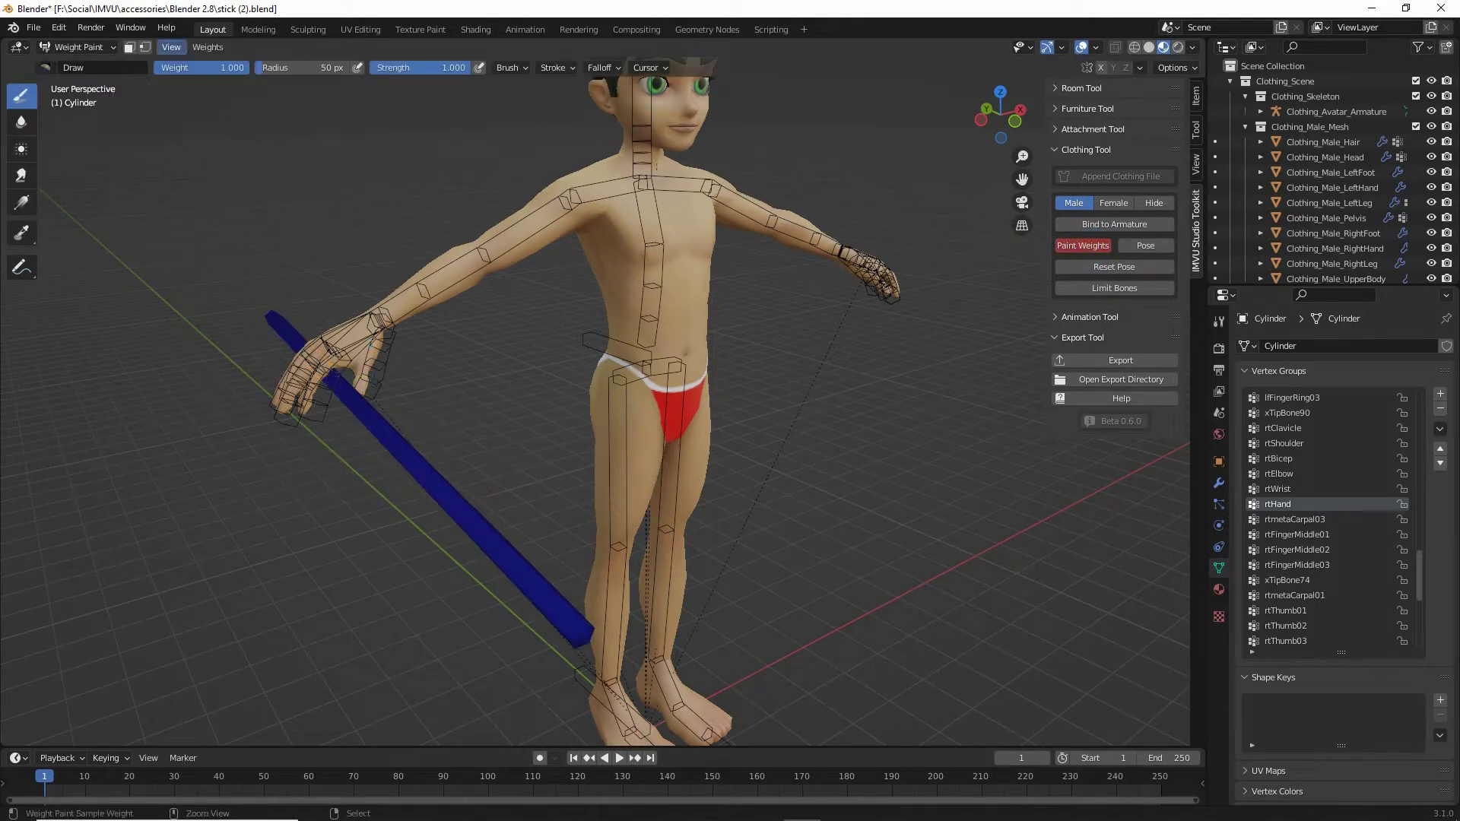
mouse_move(52, 56)
left_mouse_down()
mouse_move(105, 51)
mouse_move(76, 64)
mouse_move(233, 85)
left_mouse_up()
left_click_drag(360, 84, 472, 84)
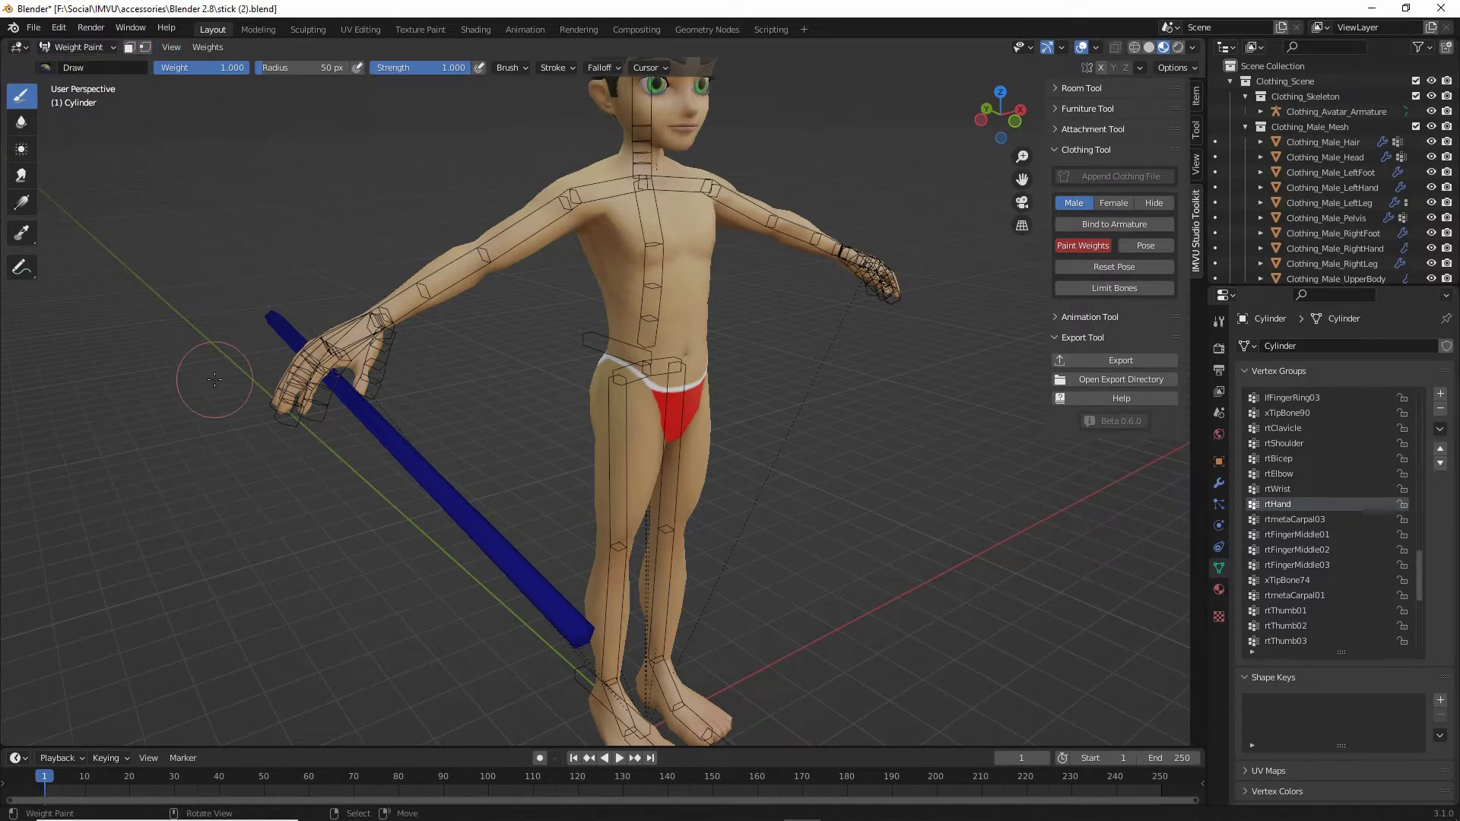
Step: Paint rtHand weight onto the stick's end behind the hand with brush weight and strength at 1.000
middle_click_drag(205, 365, 391, 373)
left_click_drag(493, 432, 491, 451)
middle_click_drag(486, 458, 570, 242)
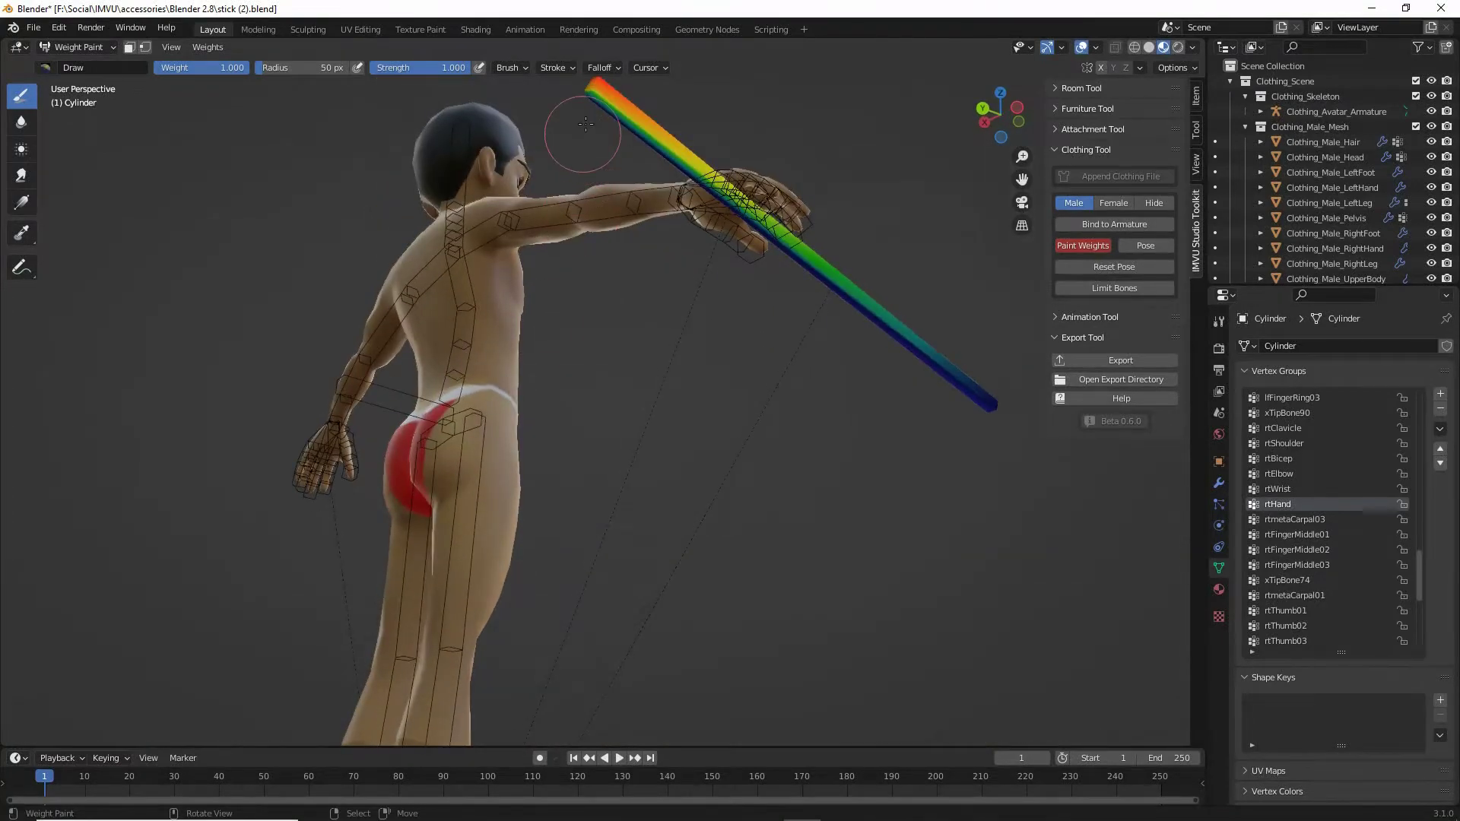
left_click_drag(585, 88, 578, 102)
mouse_move(598, 219)
middle_mouse_down()
mouse_move(611, 315)
mouse_move(325, 235)
middle_mouse_up()
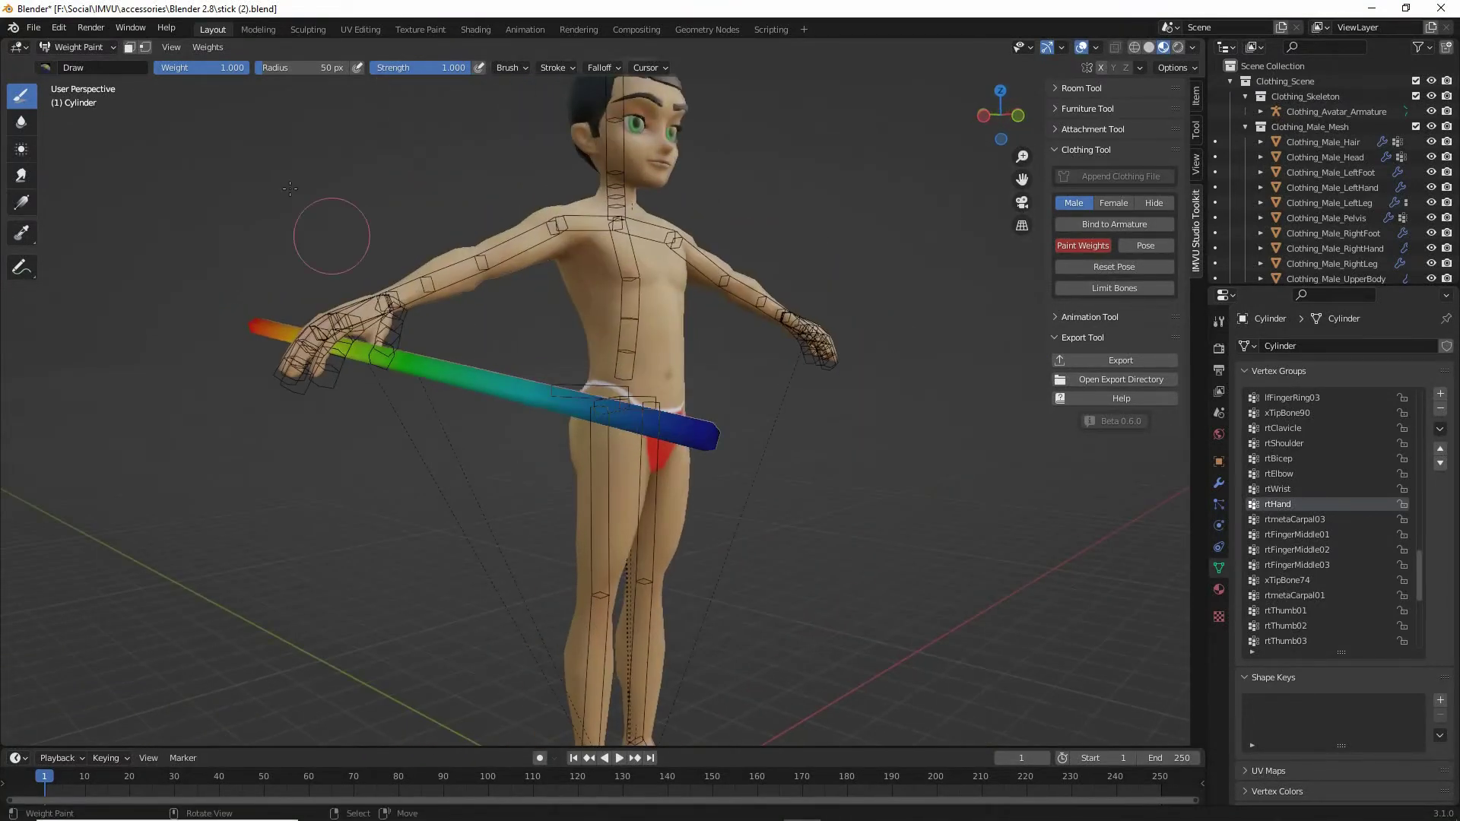
left_click_drag(159, 89, 238, 90)
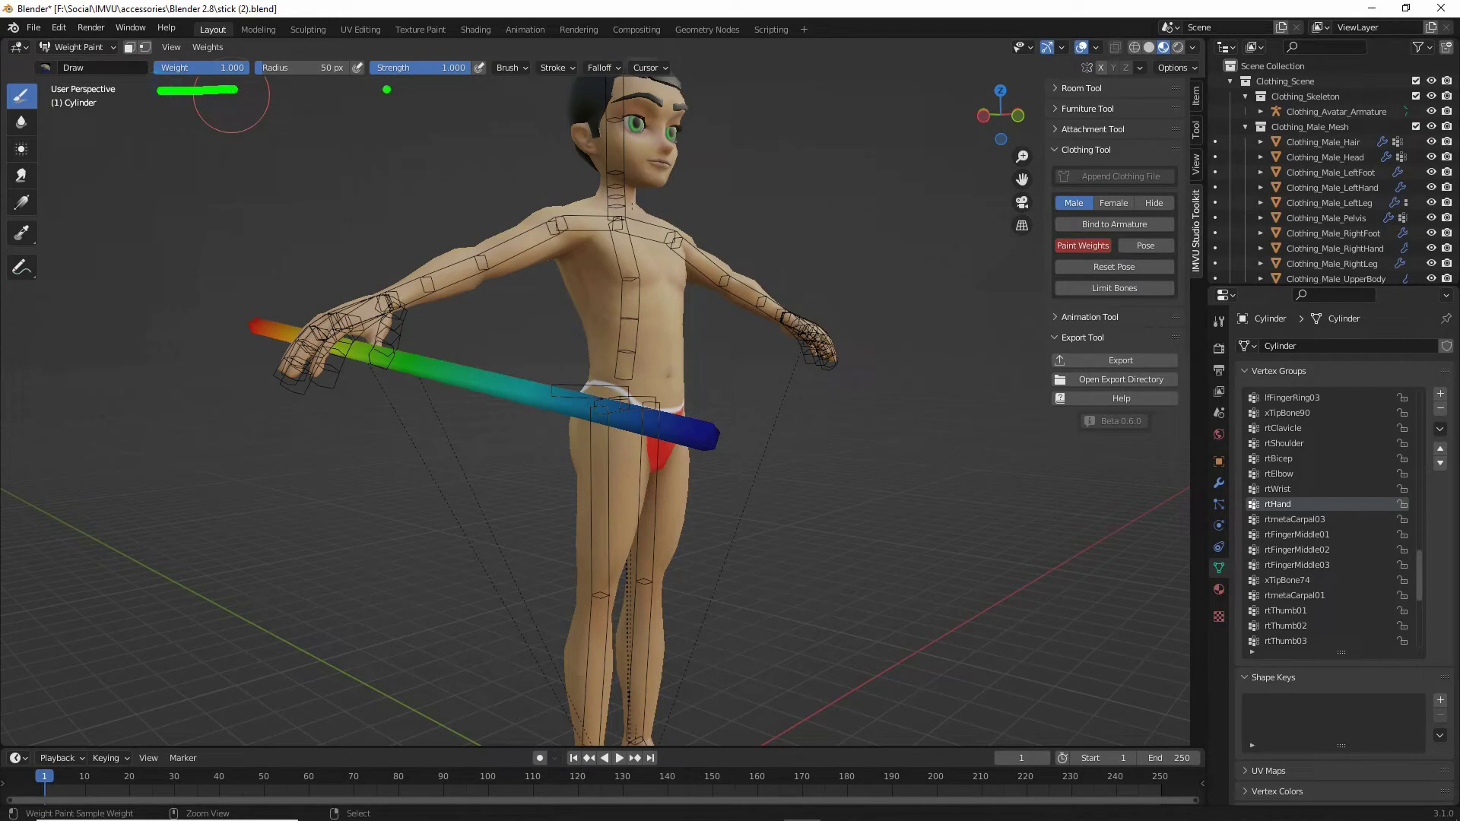
left_click_drag(381, 89, 450, 90)
key("Escape")
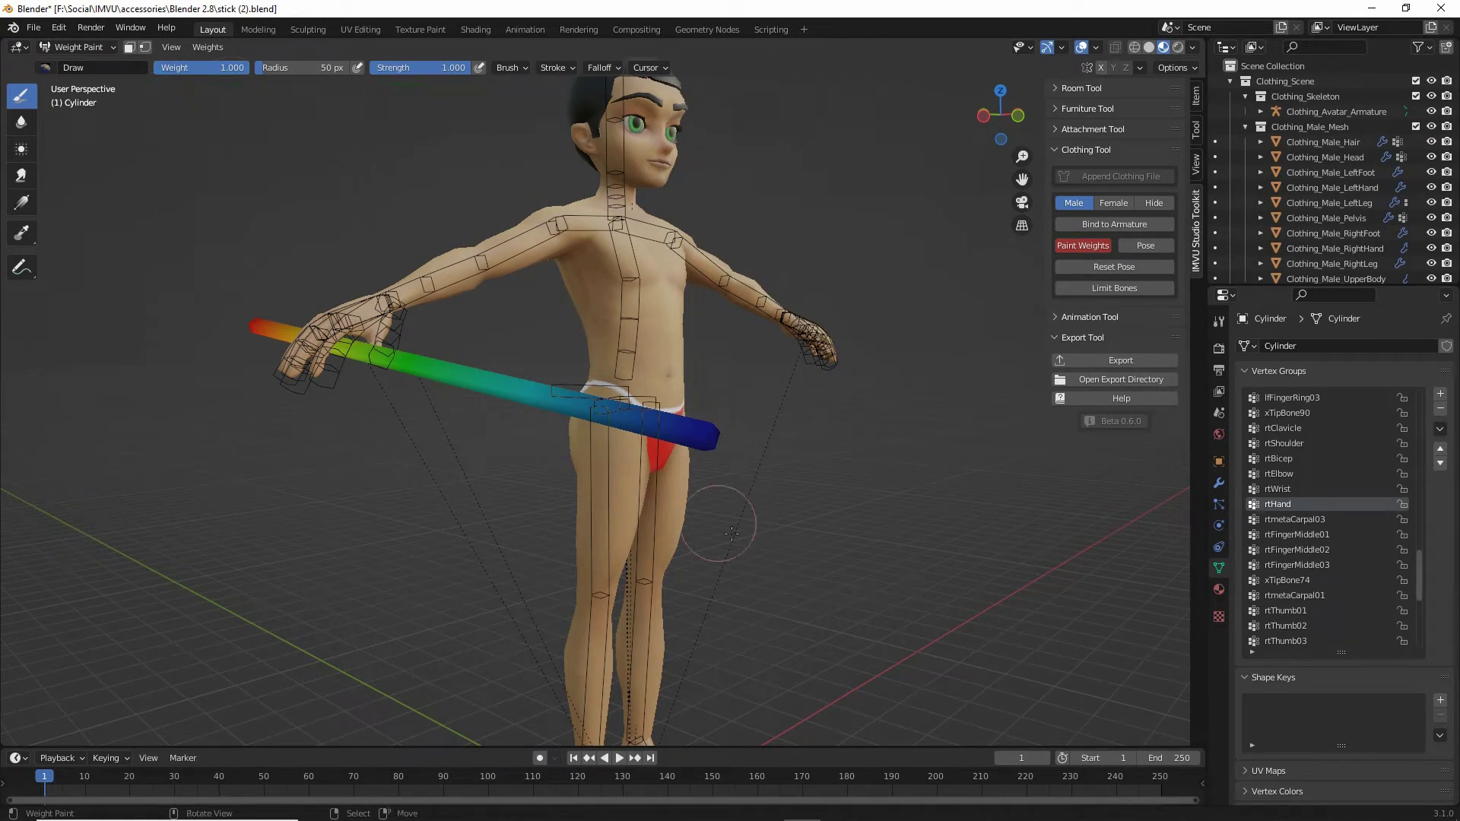
Step: Paint the stick's front end with weight 1.000 for the rtHand group
left_click_drag(730, 459, 721, 454)
mouse_move(721, 449)
middle_mouse_down()
mouse_move(543, 473)
mouse_move(509, 410)
middle_mouse_up()
middle_click_drag(502, 412, 696, 424, "shift")
scroll(372, 424, "up", 3)
middle_click_drag(346, 409, 434, 436)
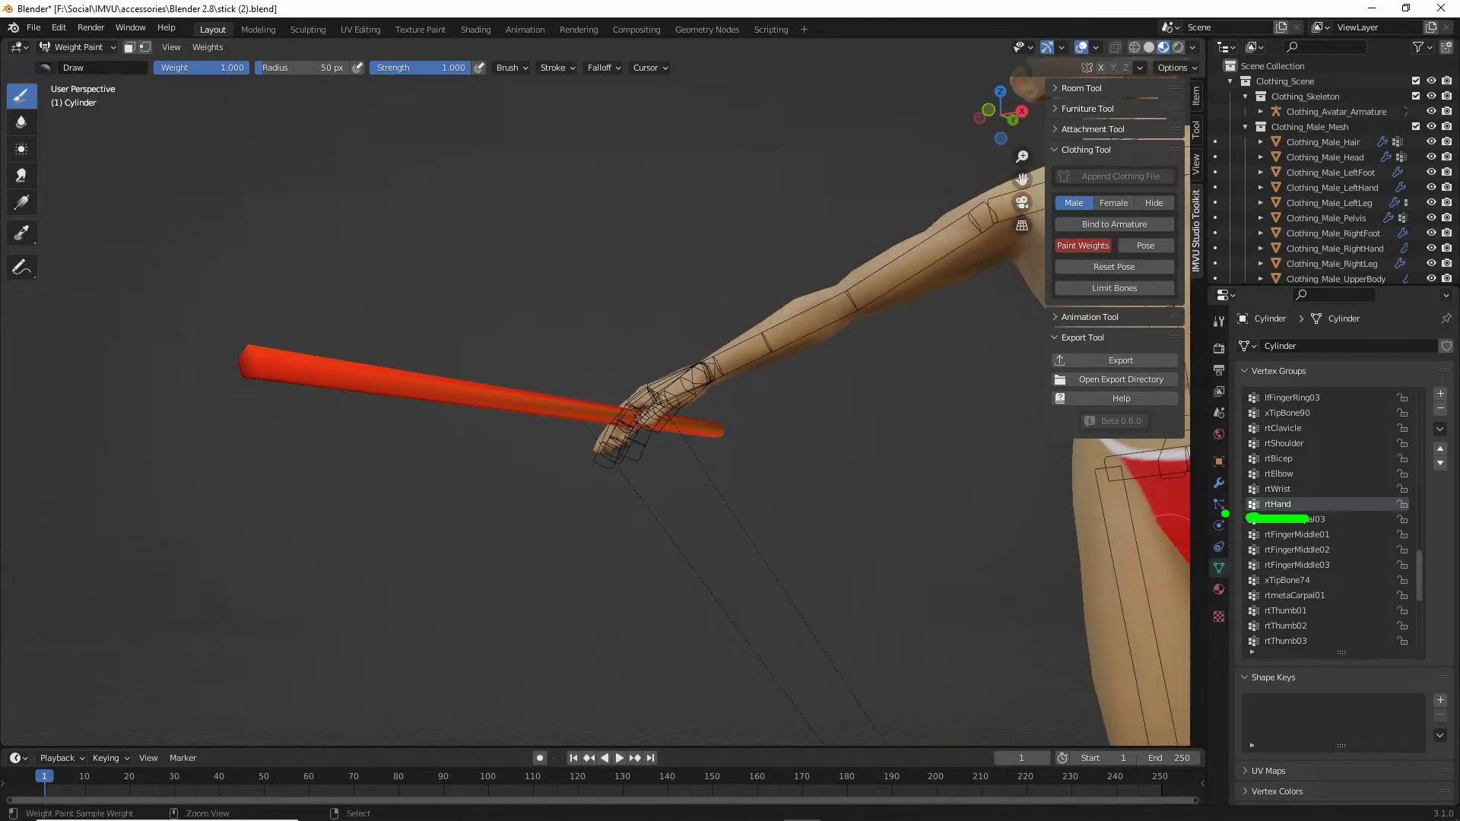
Step: Paint the remaining partly weighted areas at both stick ends from several sides until the whole stick is solid red
mouse_move(1173, 506)
left_mouse_down()
mouse_move(743, 482)
mouse_move(761, 460)
mouse_move(723, 440)
left_mouse_up()
left_click_drag(251, 344, 247, 378)
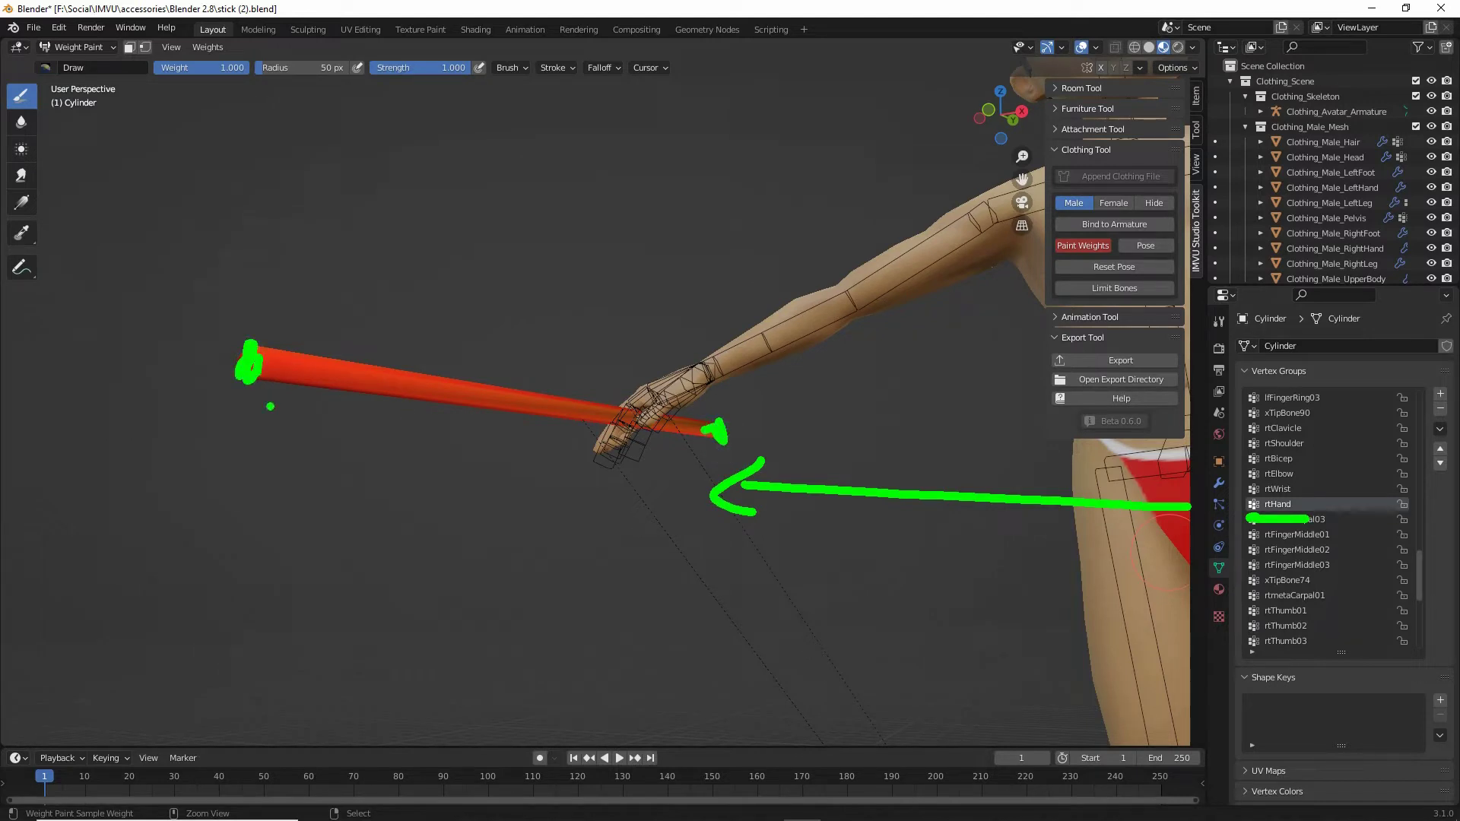
key("Escape")
left_click(260, 346)
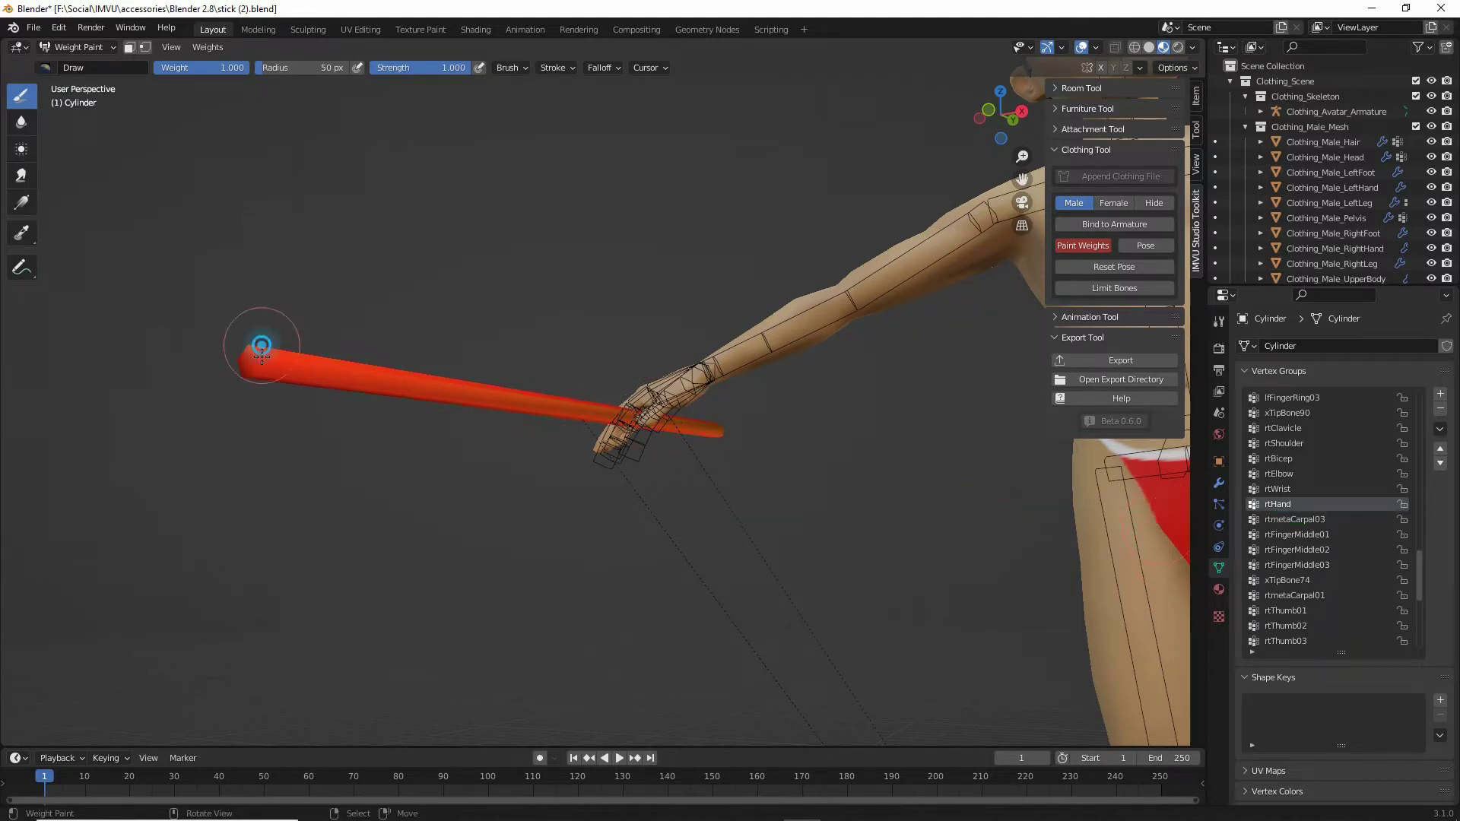
middle_click_drag(782, 517, 615, 523)
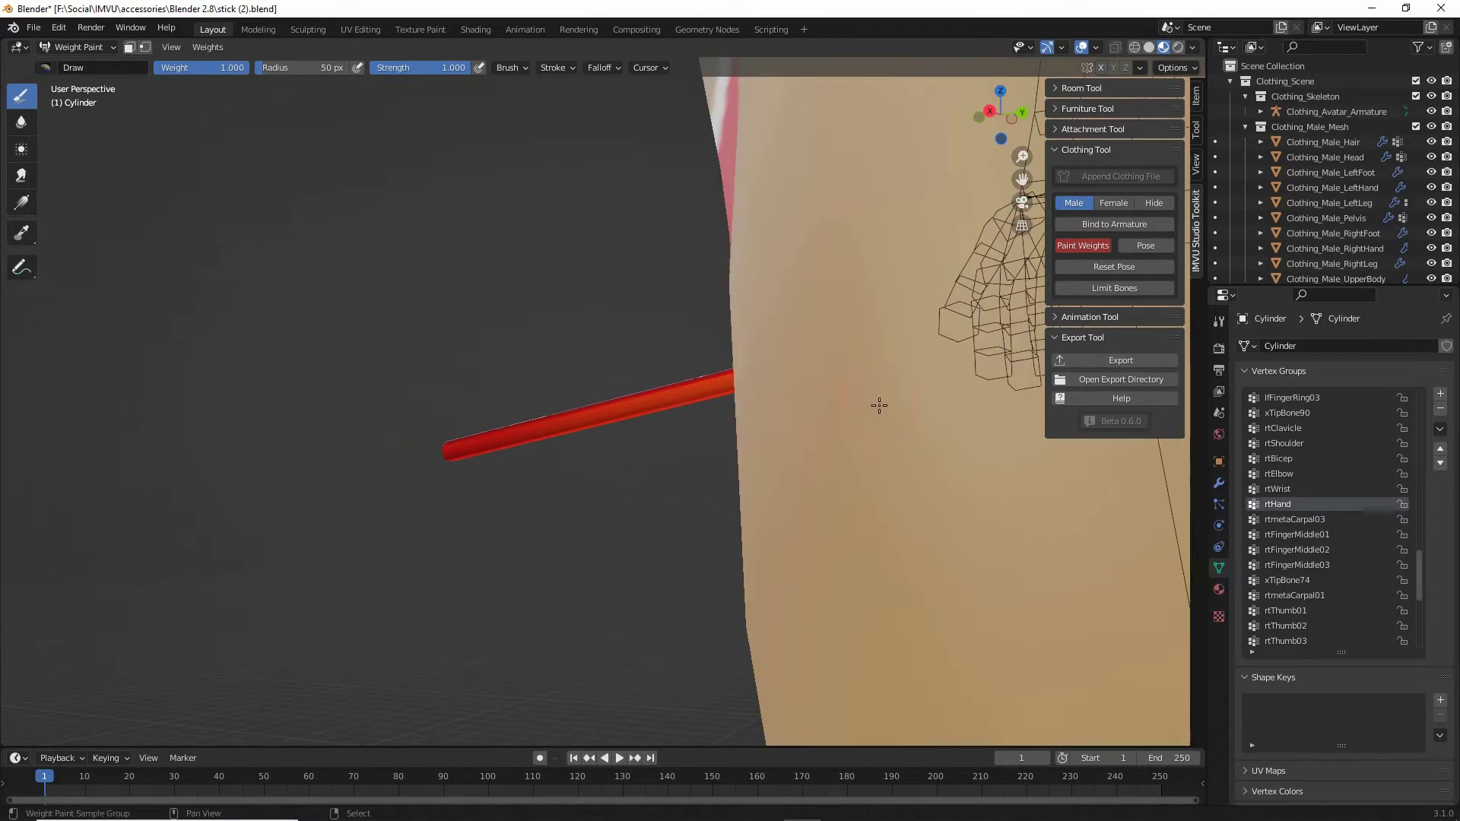
middle_click_drag(877, 405, 611, 523, "shift")
mouse_move(881, 467)
middle_mouse_down()
mouse_move(750, 489)
mouse_move(760, 479)
mouse_move(915, 540)
mouse_move(864, 199)
mouse_move(761, 365)
mouse_move(639, 456)
mouse_move(724, 512)
mouse_move(701, 462)
middle_mouse_up()
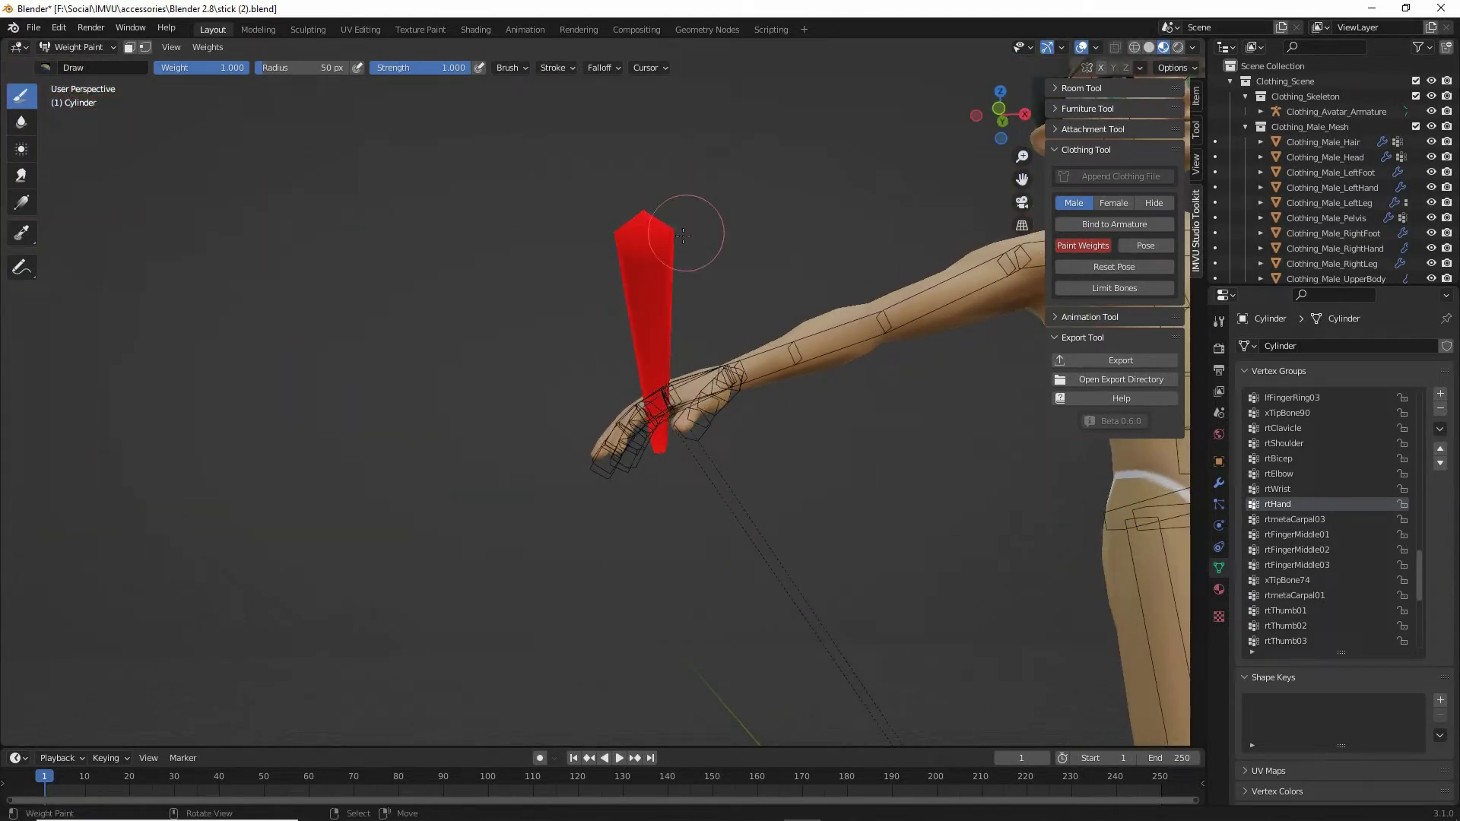
mouse_move(630, 371)
middle_mouse_down()
mouse_move(518, 437)
mouse_move(495, 431)
middle_mouse_up()
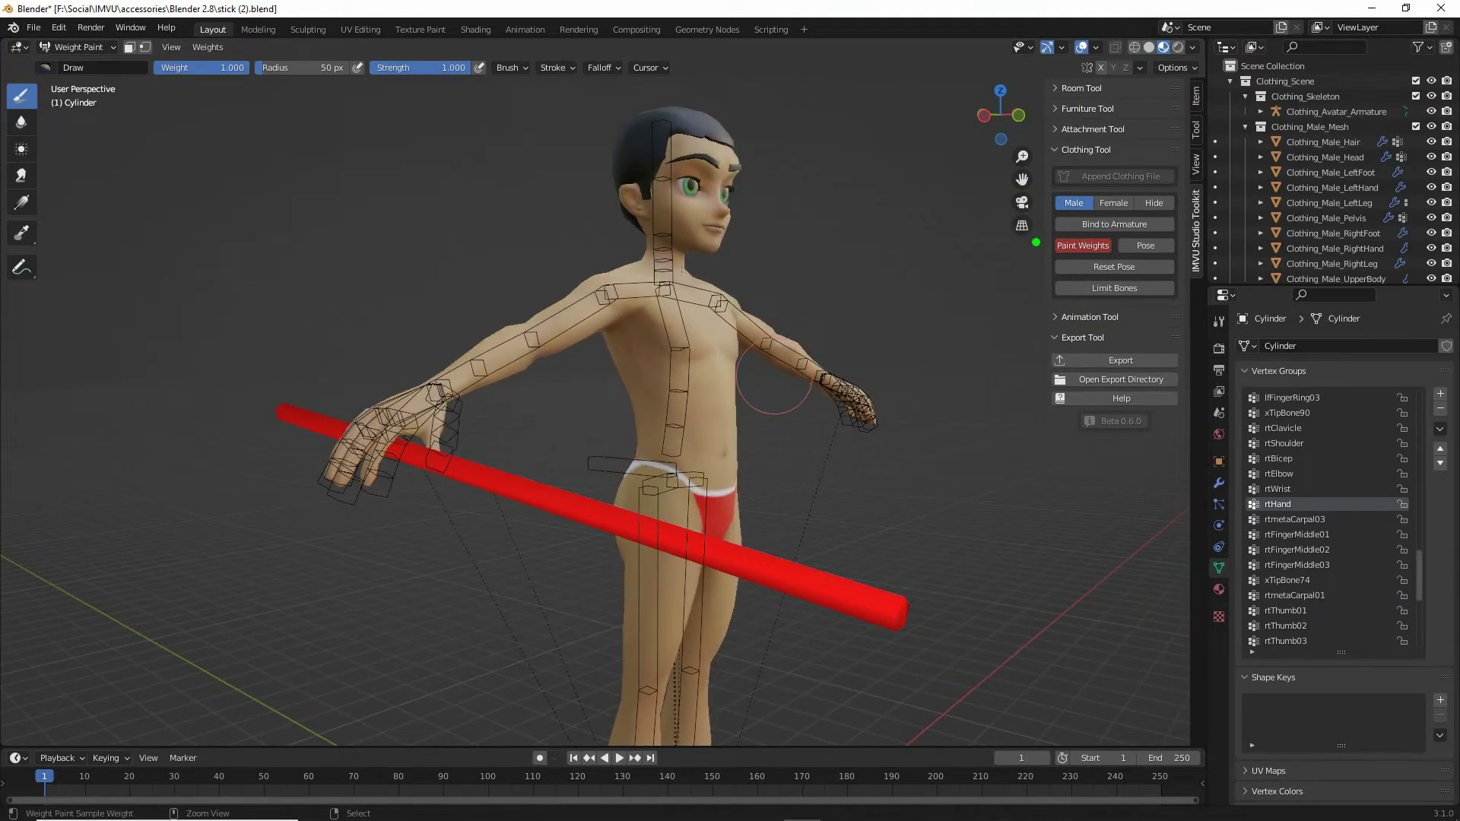
Step: Leave weight painting and return the cylinder to Object Mode
left_click_drag(1057, 261, 1112, 260)
left_click(1090, 247)
left_click(1087, 247)
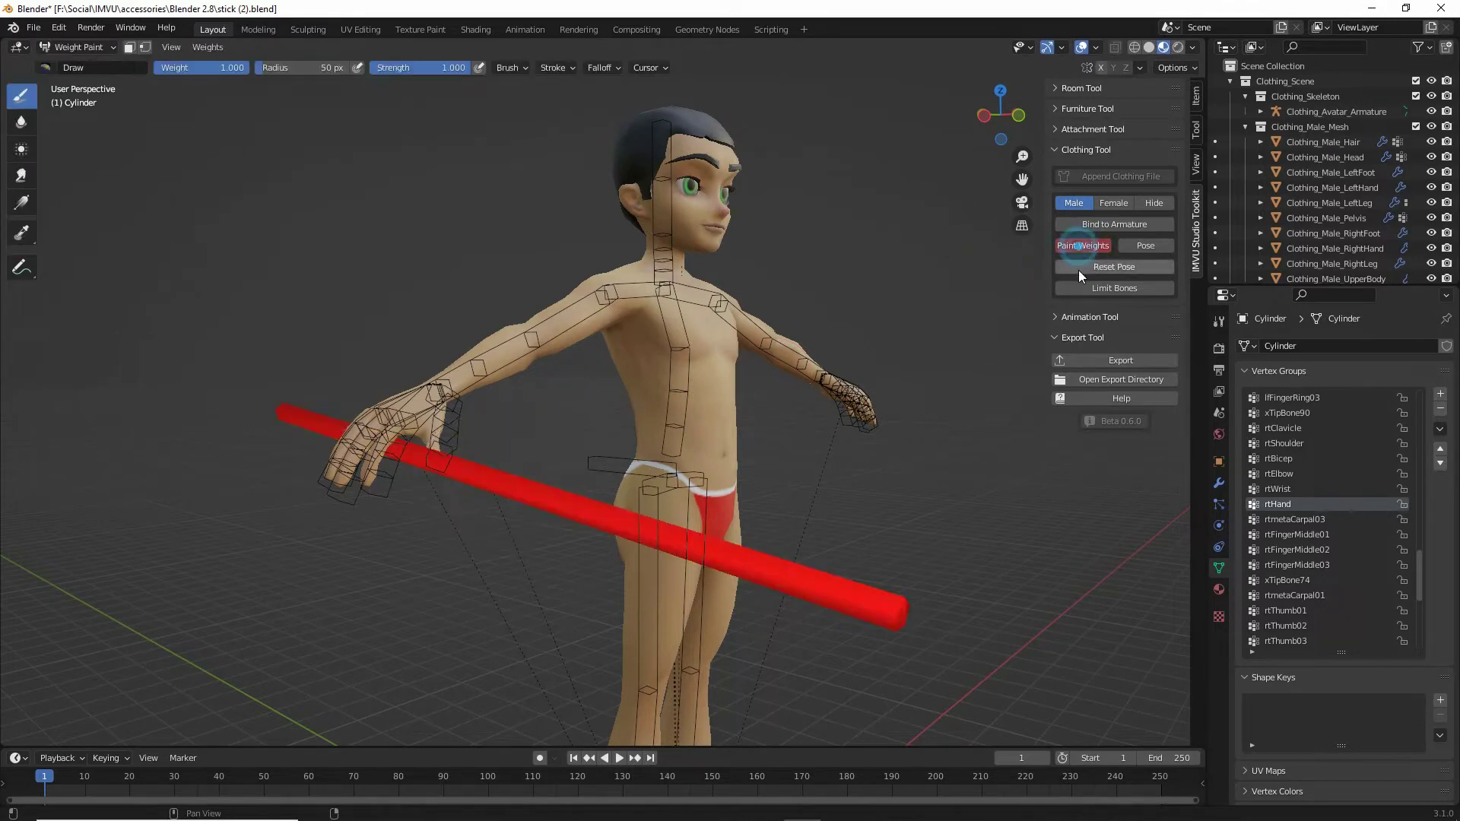
left_click(1086, 247)
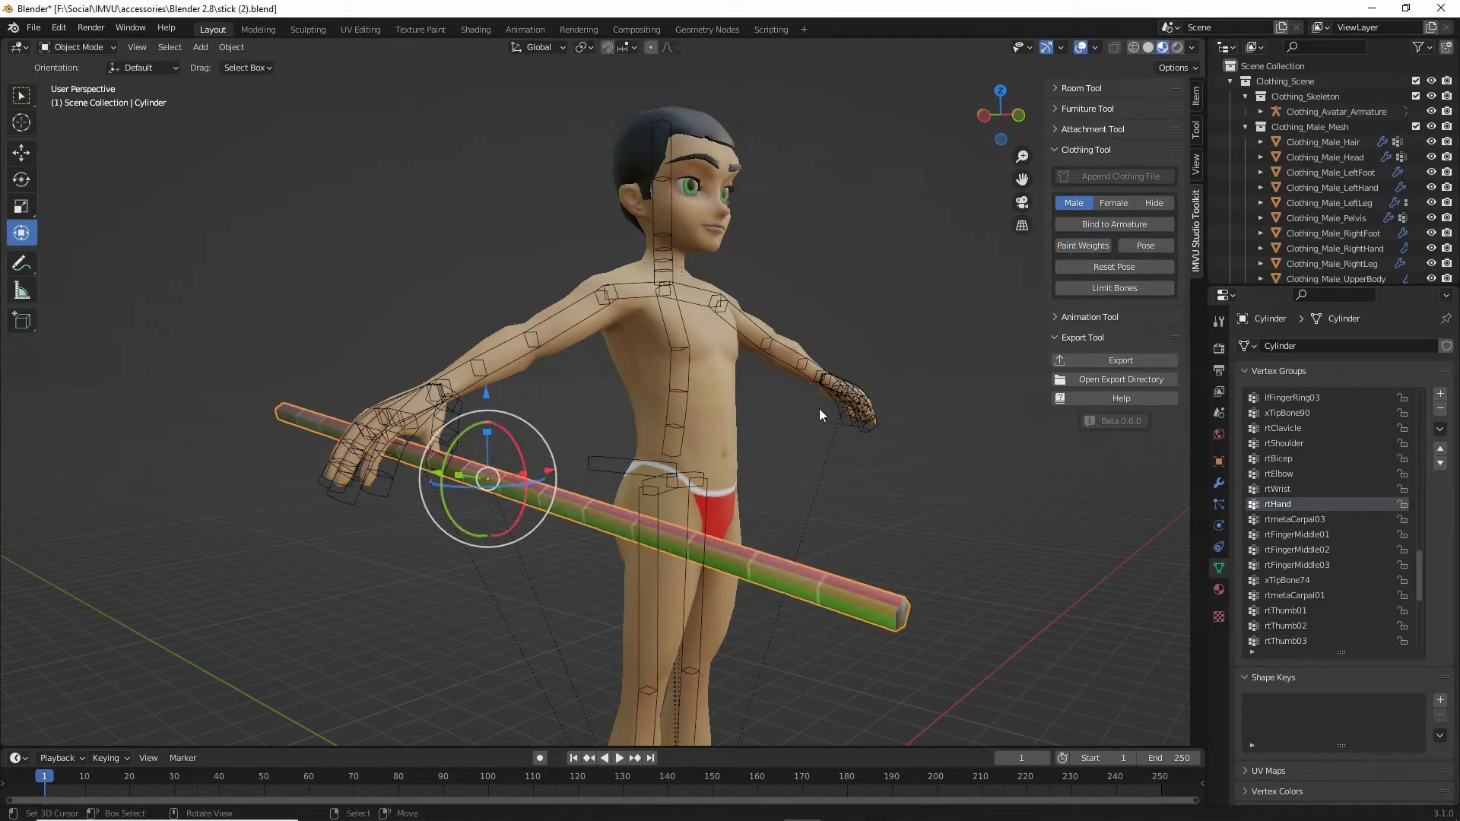
Step: Test the stick's binding by moving the rtHand bone in Pose Mode, cancel the move and leave Pose Mode
left_click_drag(1113, 266, 1181, 266)
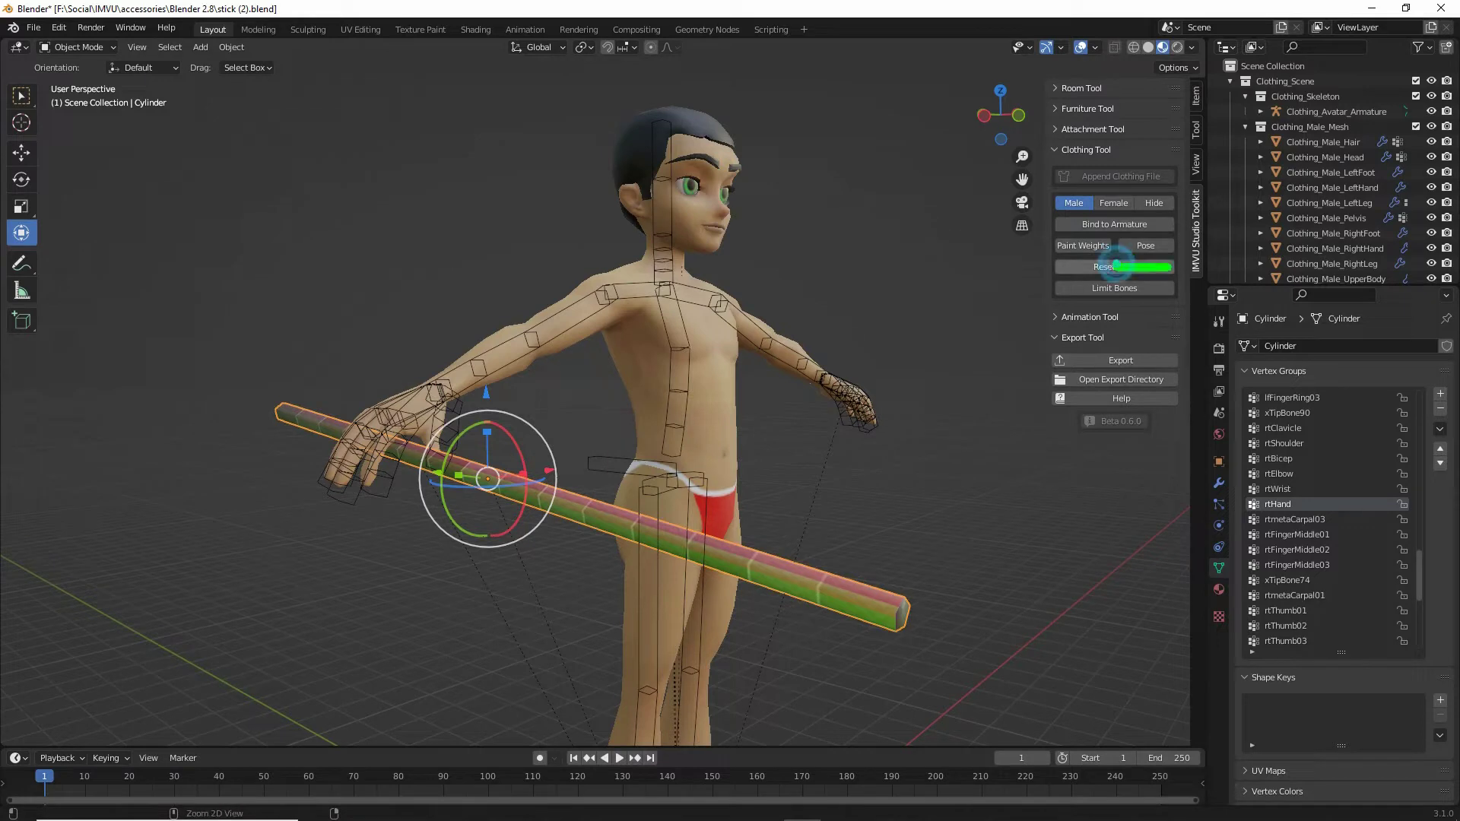
left_click(1138, 288)
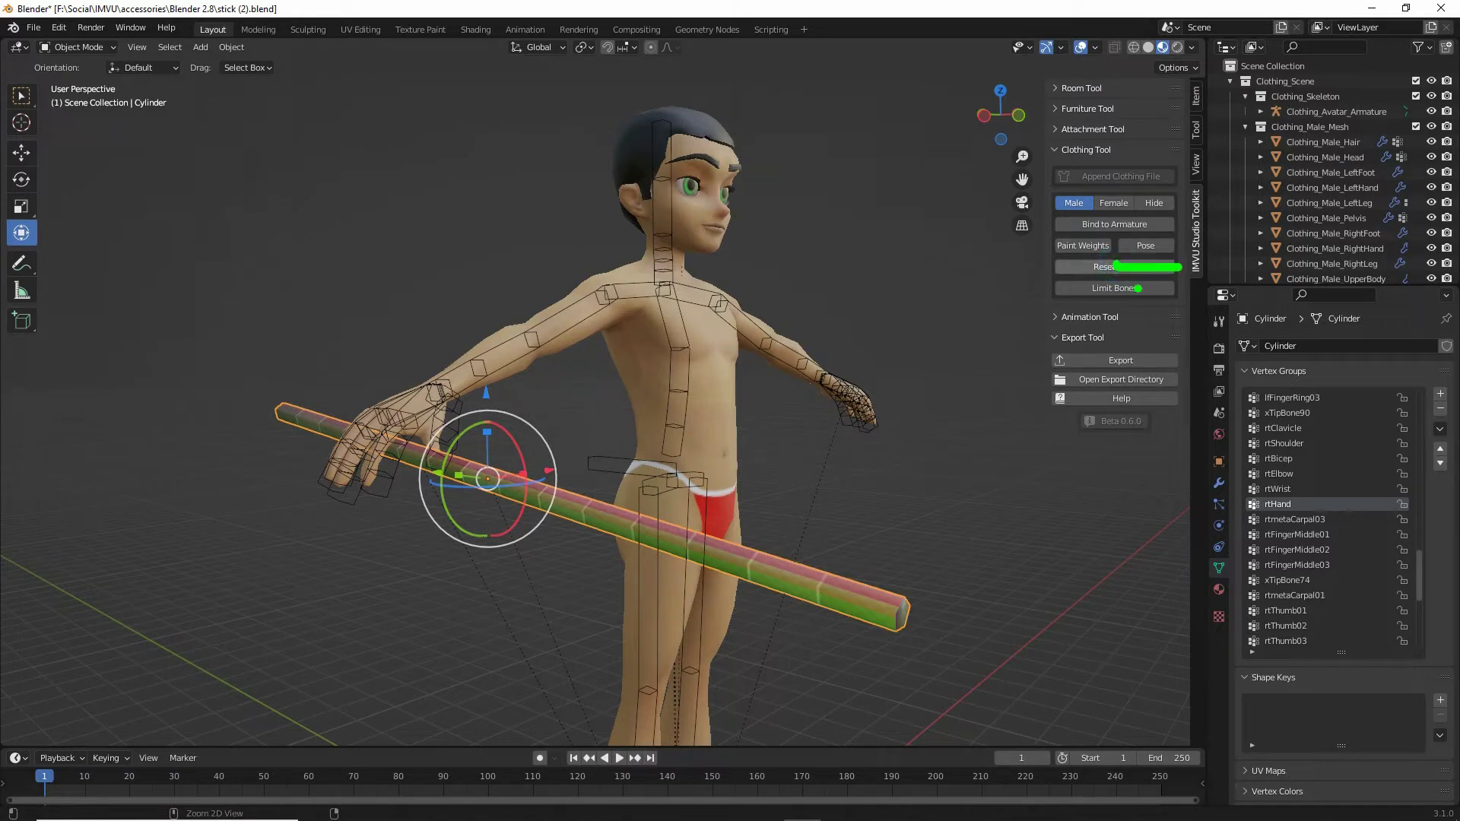
left_click(1147, 246)
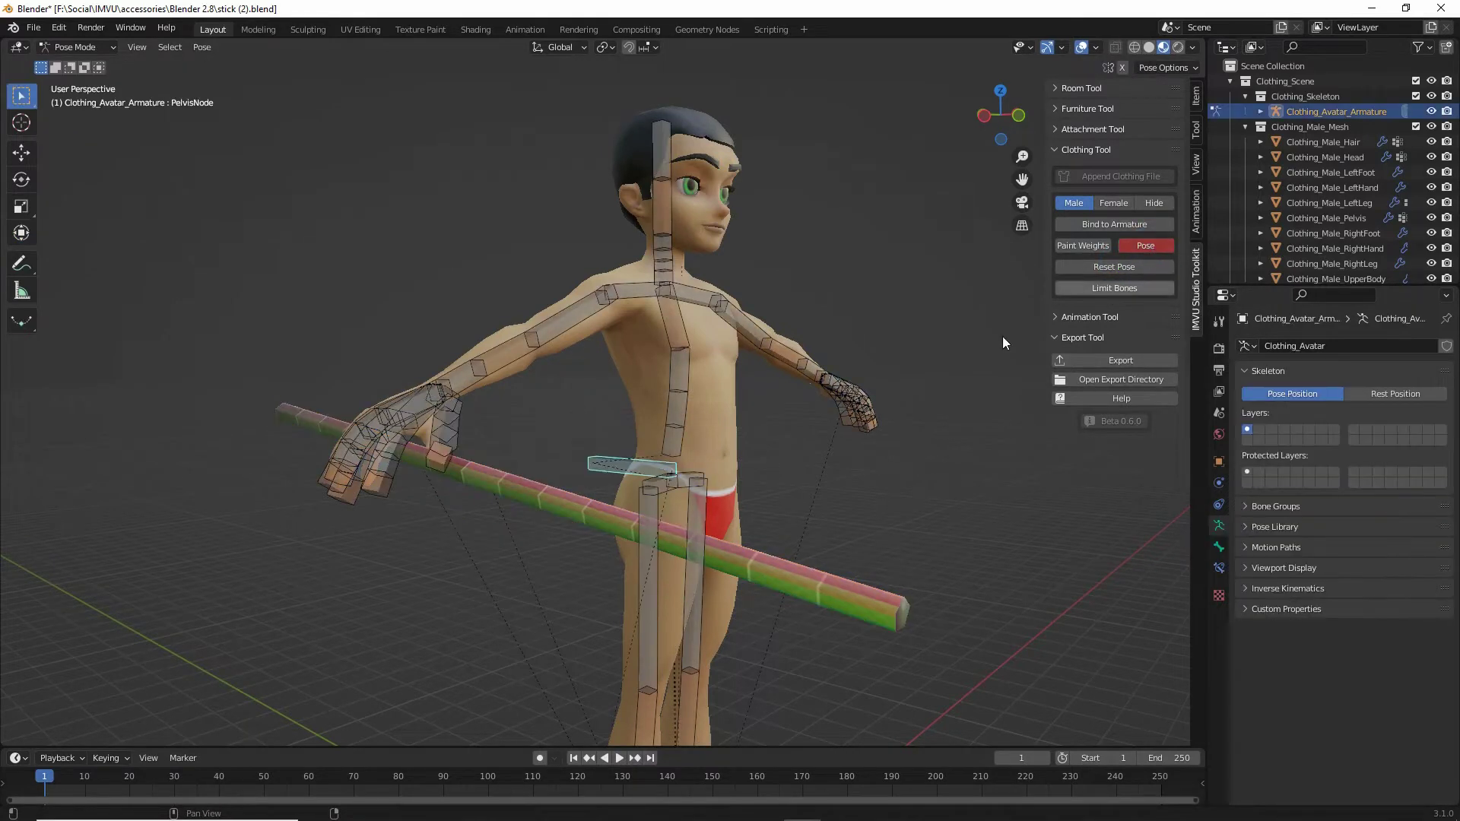
left_click(441, 385)
middle_click_drag(450, 405, 437, 474)
key("g")
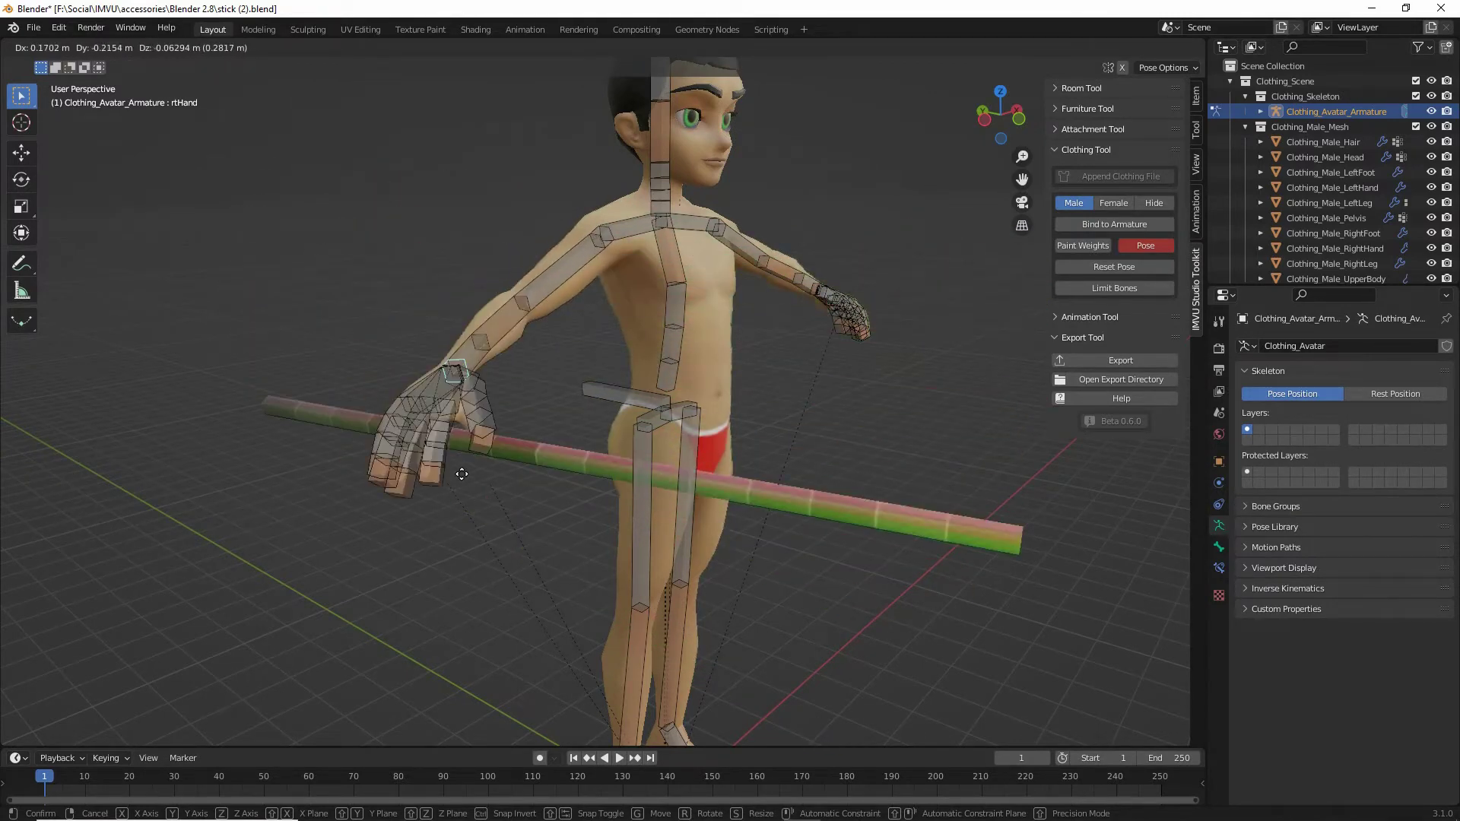
right_click(457, 423)
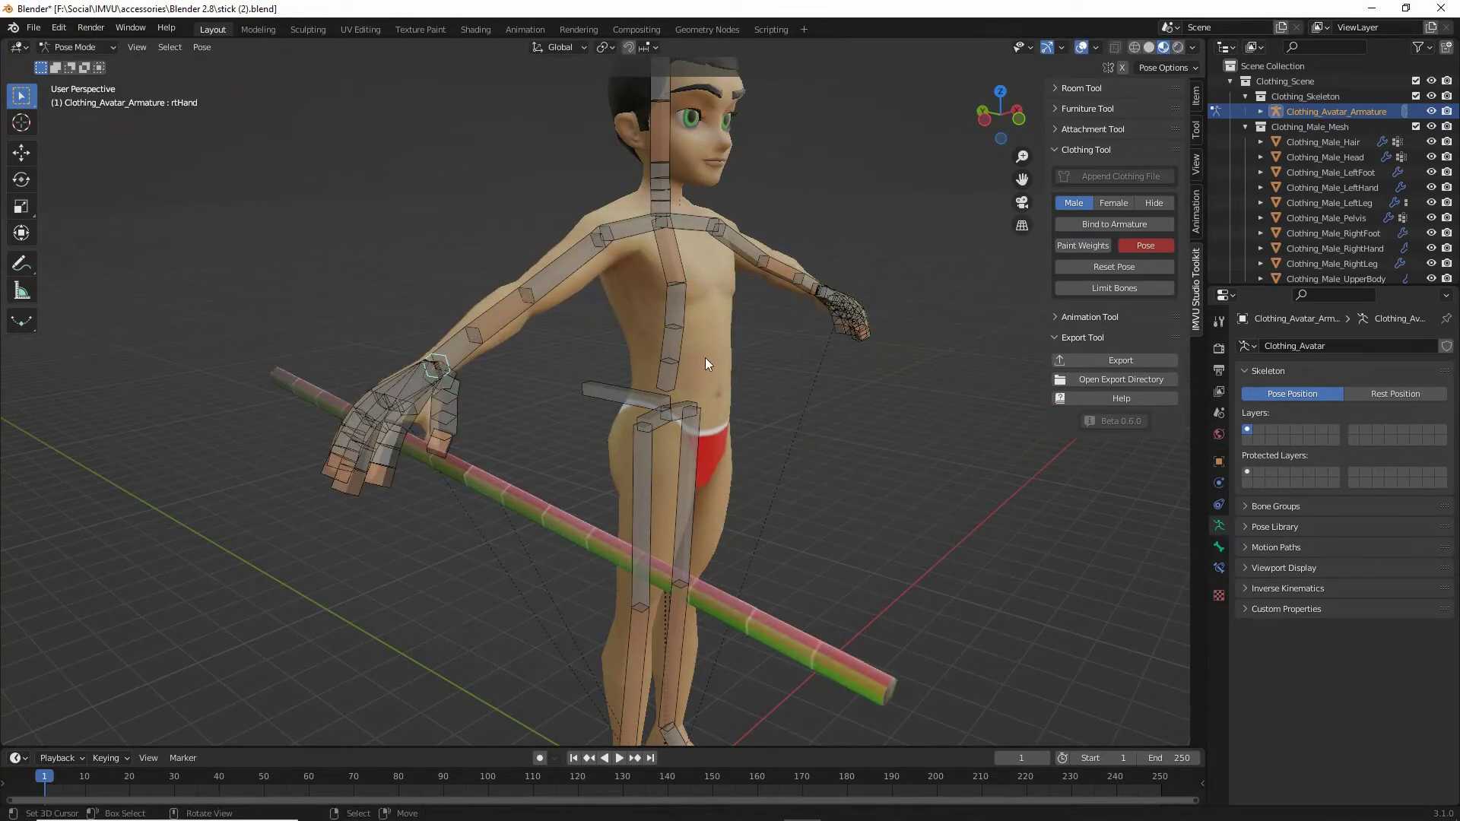
key("ctrl+2")
left_click_drag(1116, 262, 1195, 260)
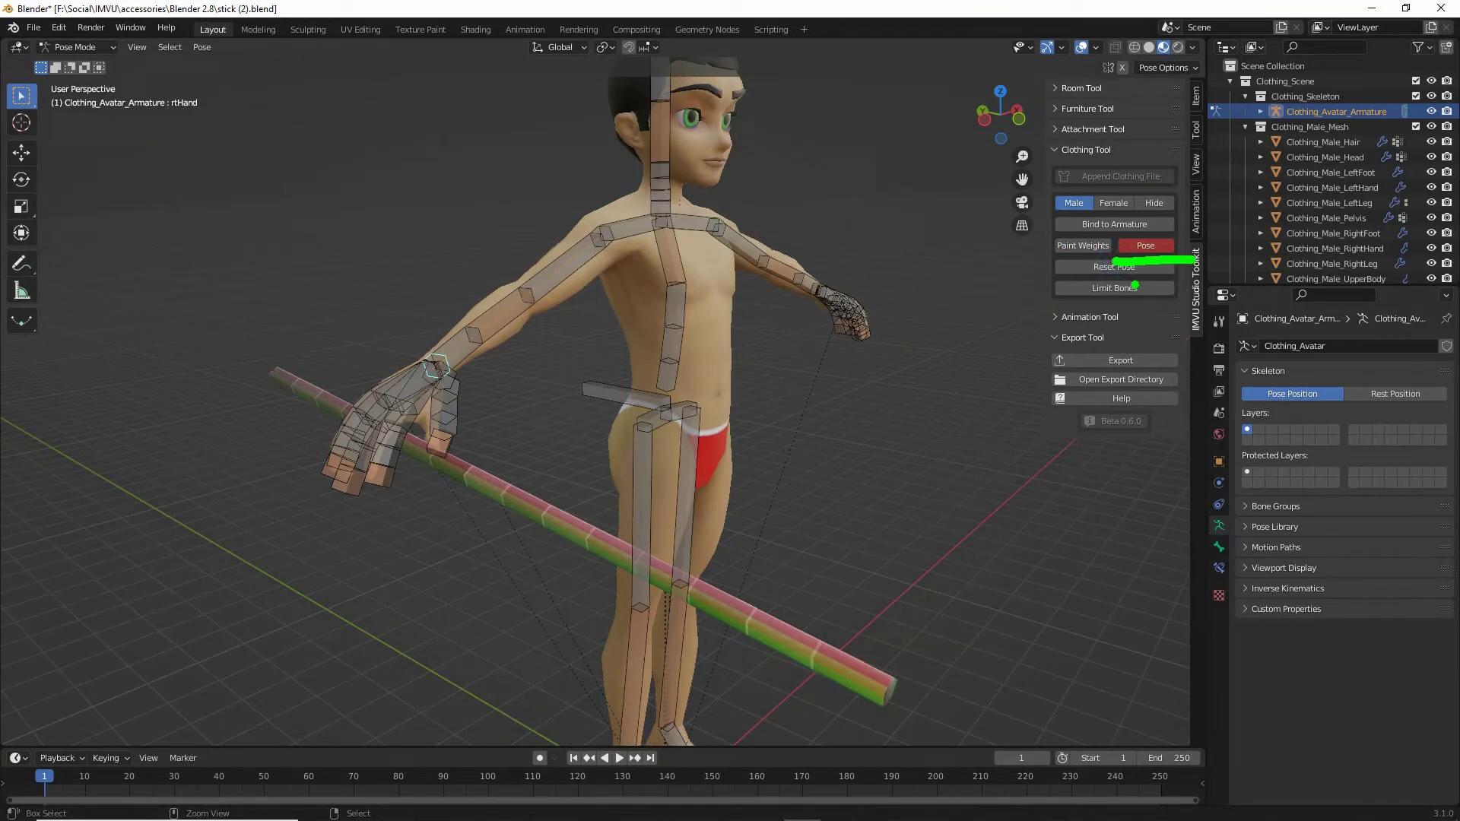
left_click(1152, 245)
Step: Reselect the cylinder and make xTipBone78, its last vertex group, active
scroll(494, 376, "up", 2)
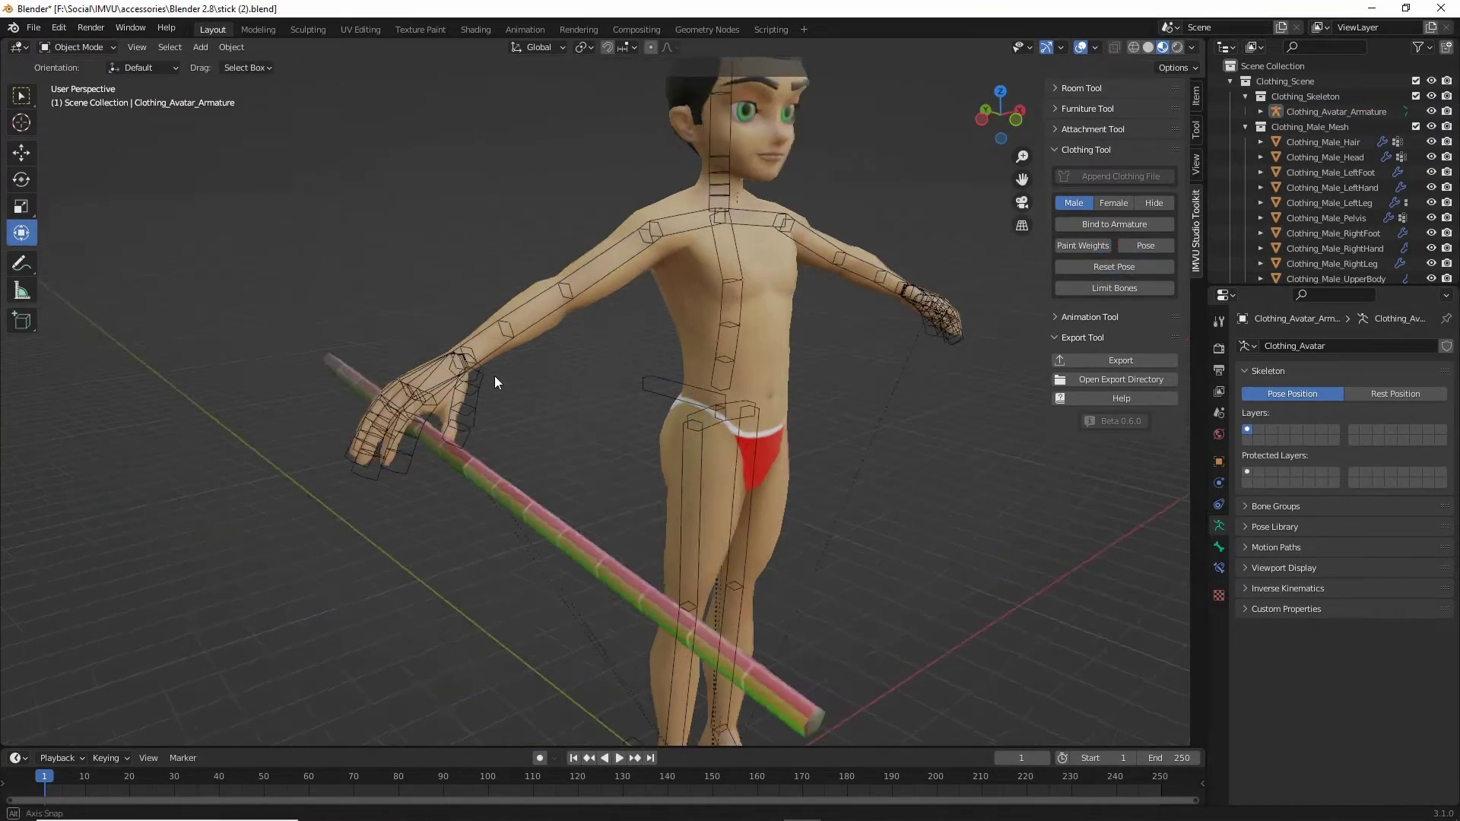
middle_click_drag(495, 375, 524, 357)
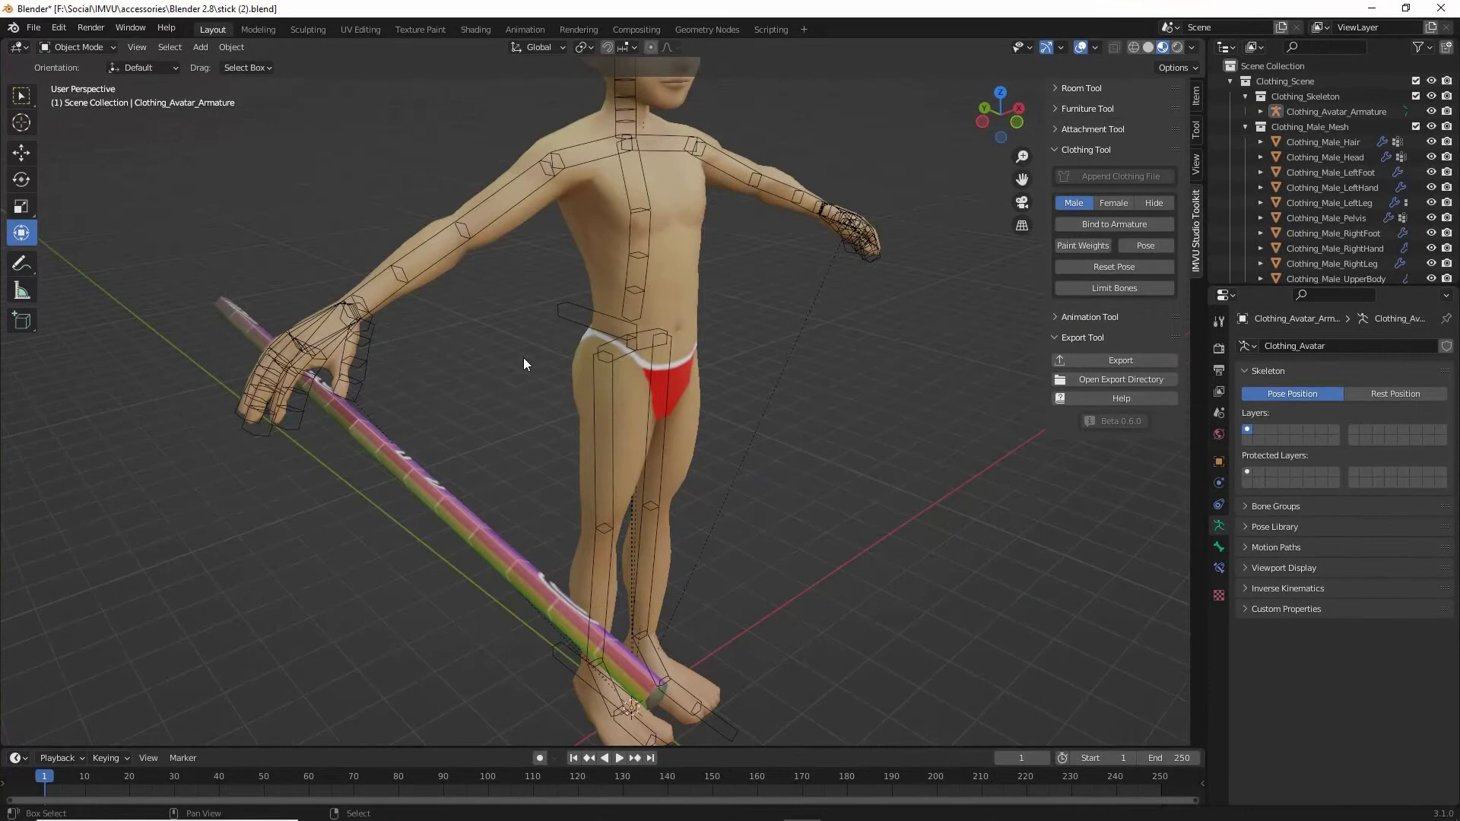
left_click(409, 476)
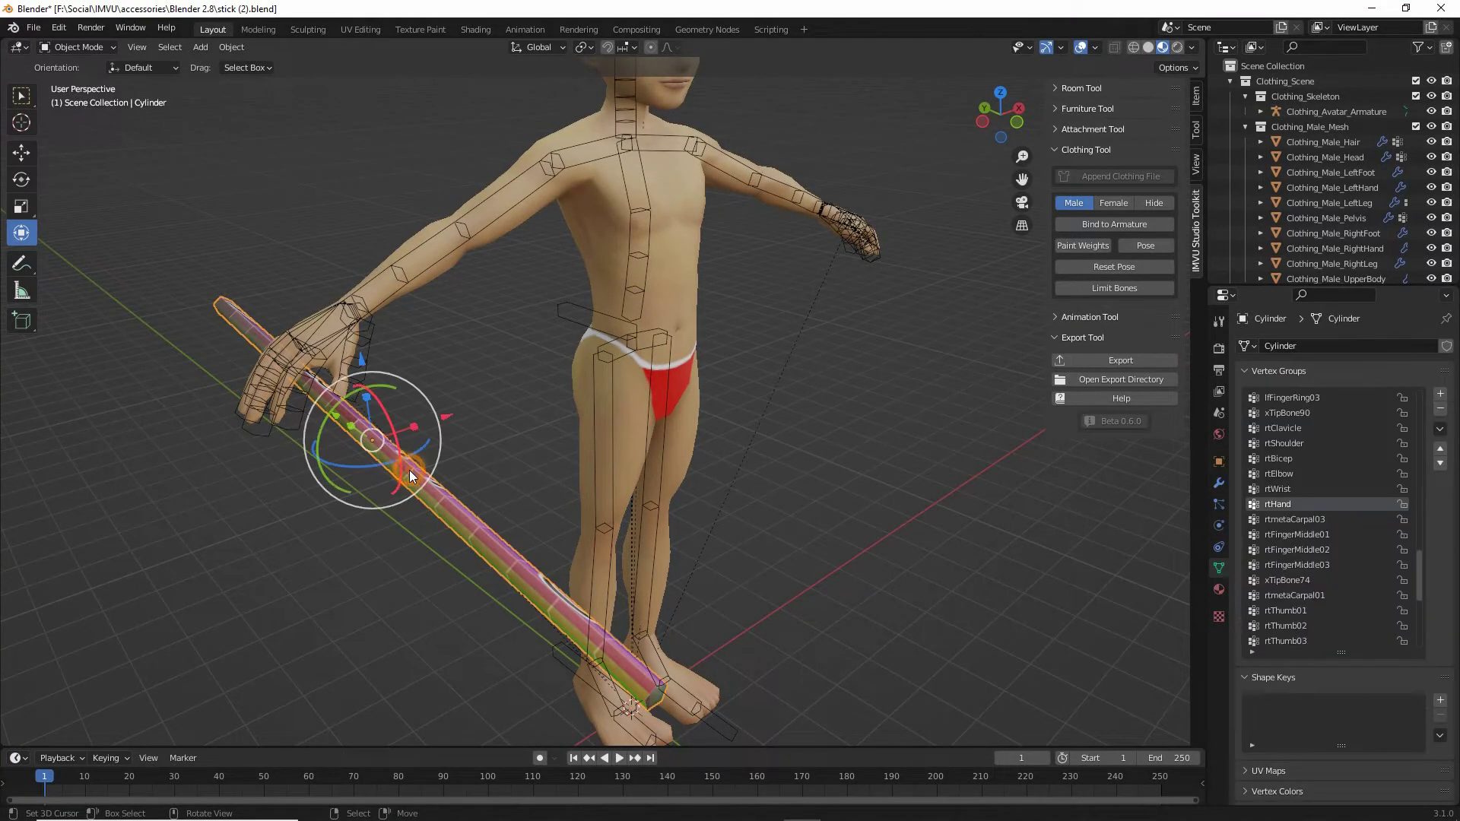
left_click(1282, 522)
scroll(1290, 545, "down", 9)
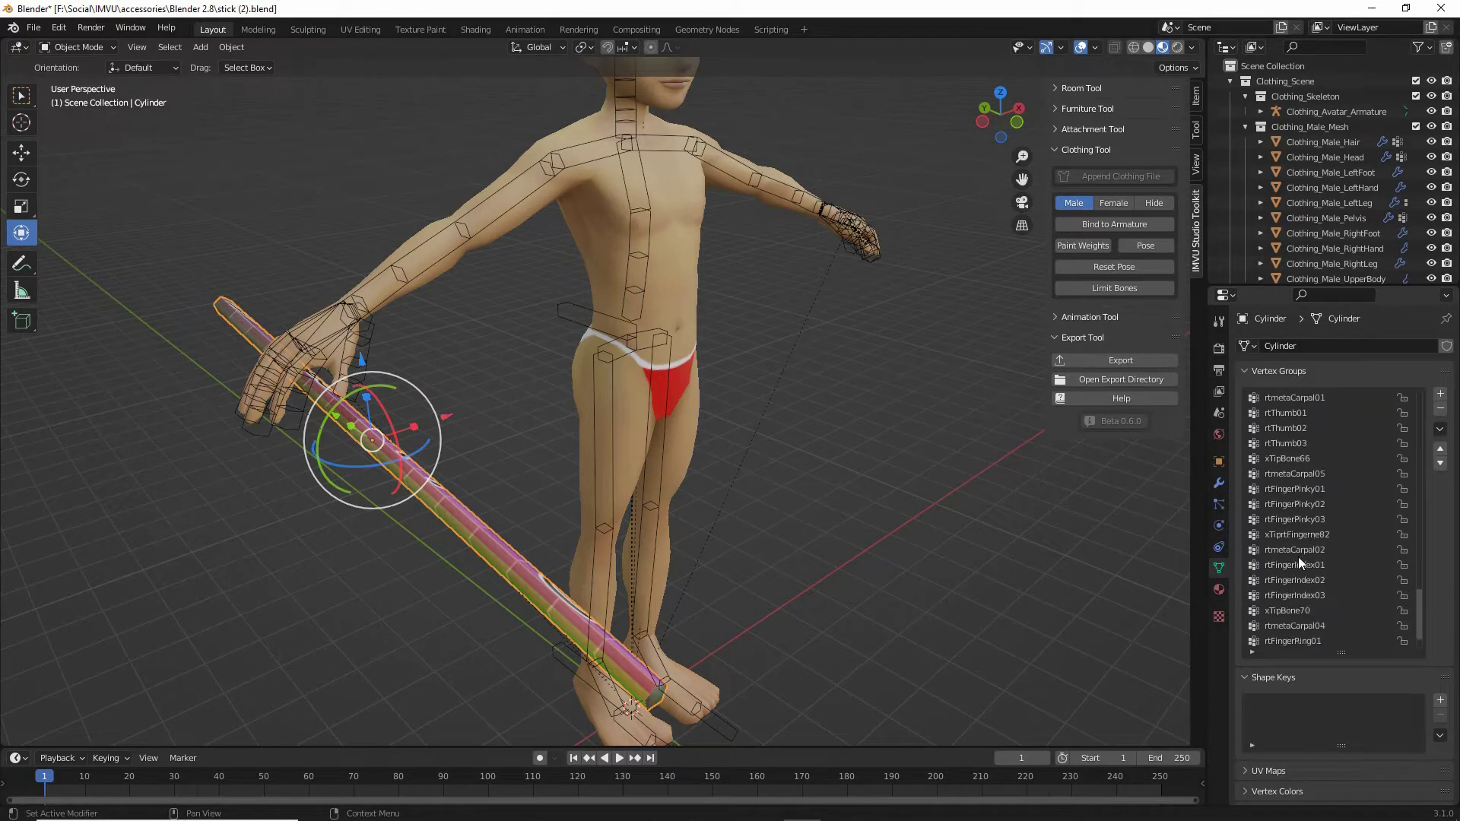
left_click(1285, 642)
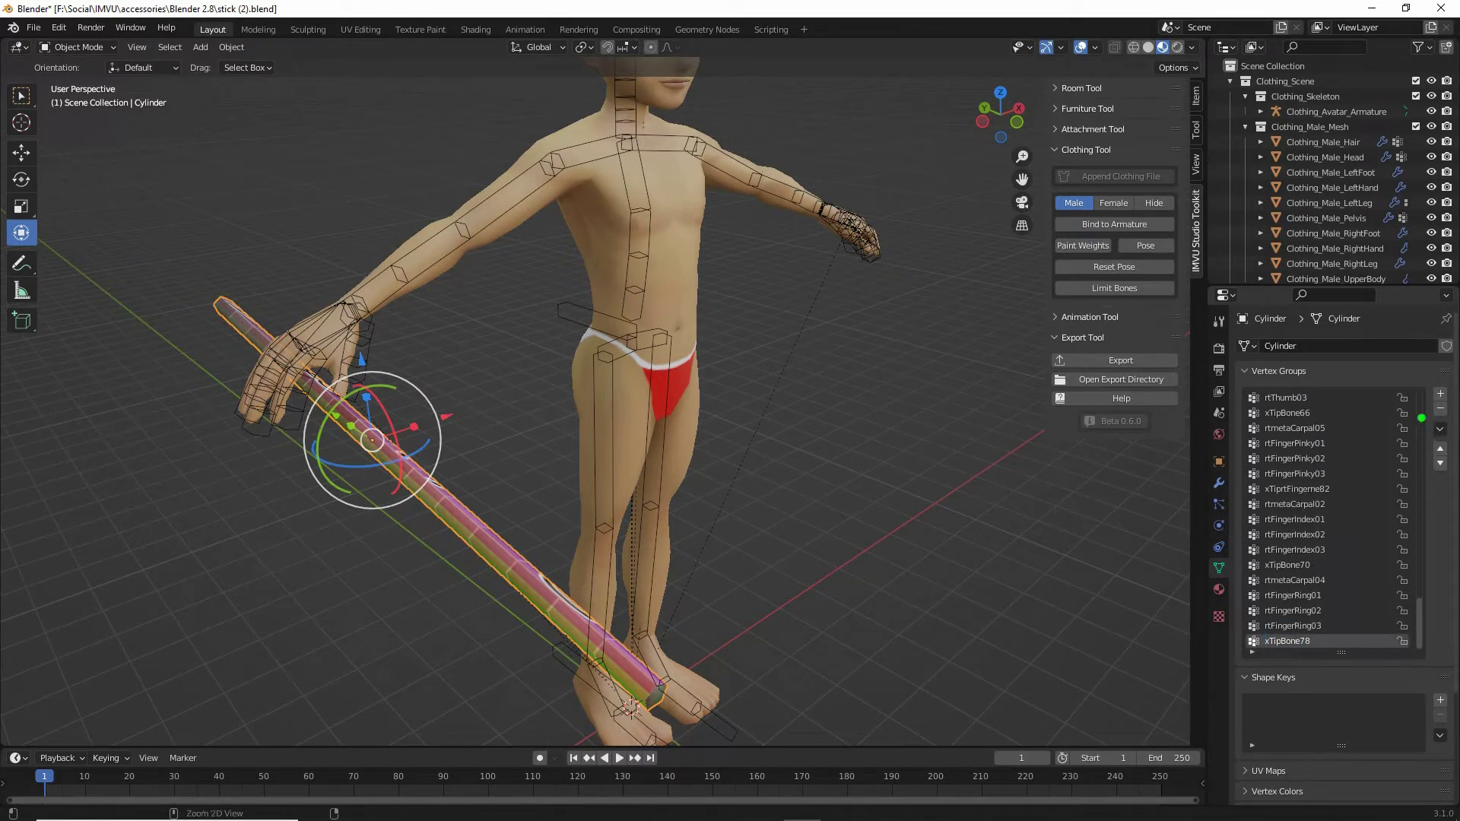
mouse_move(1434, 398)
left_mouse_down()
mouse_move(1420, 418)
mouse_move(1412, 388)
left_mouse_up()
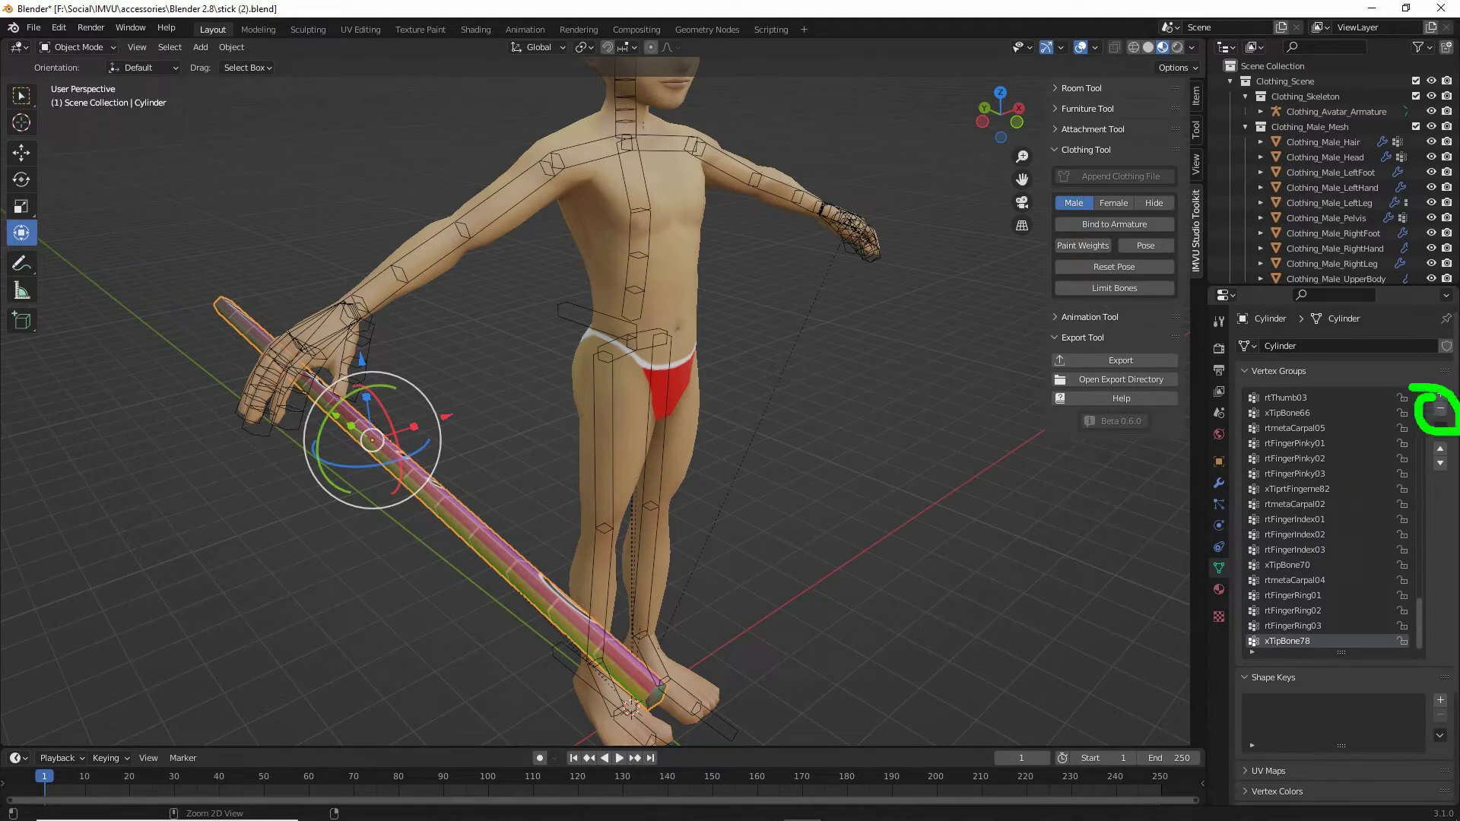
key("Escape")
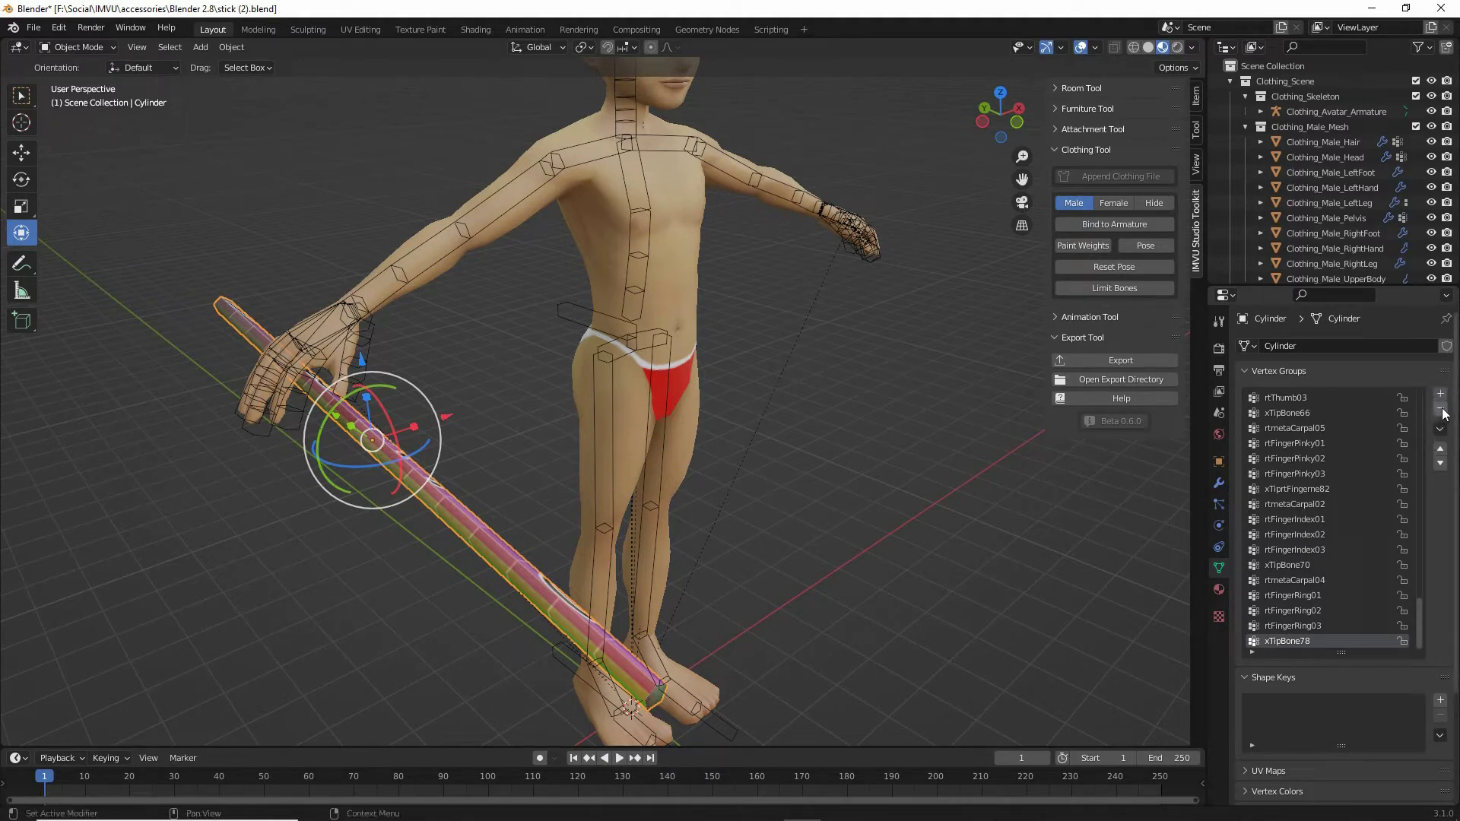
Step: Delete the cylinder's vertex groups listed below rtHand, working up from xTipBone78 through rtmetaCarpal03
left_click(1441, 411)
left_click(1442, 411)
left_click(1441, 410)
left_click(1441, 411)
left_click(1442, 410)
left_click(1442, 411)
left_click(1442, 410)
left_click(1441, 411)
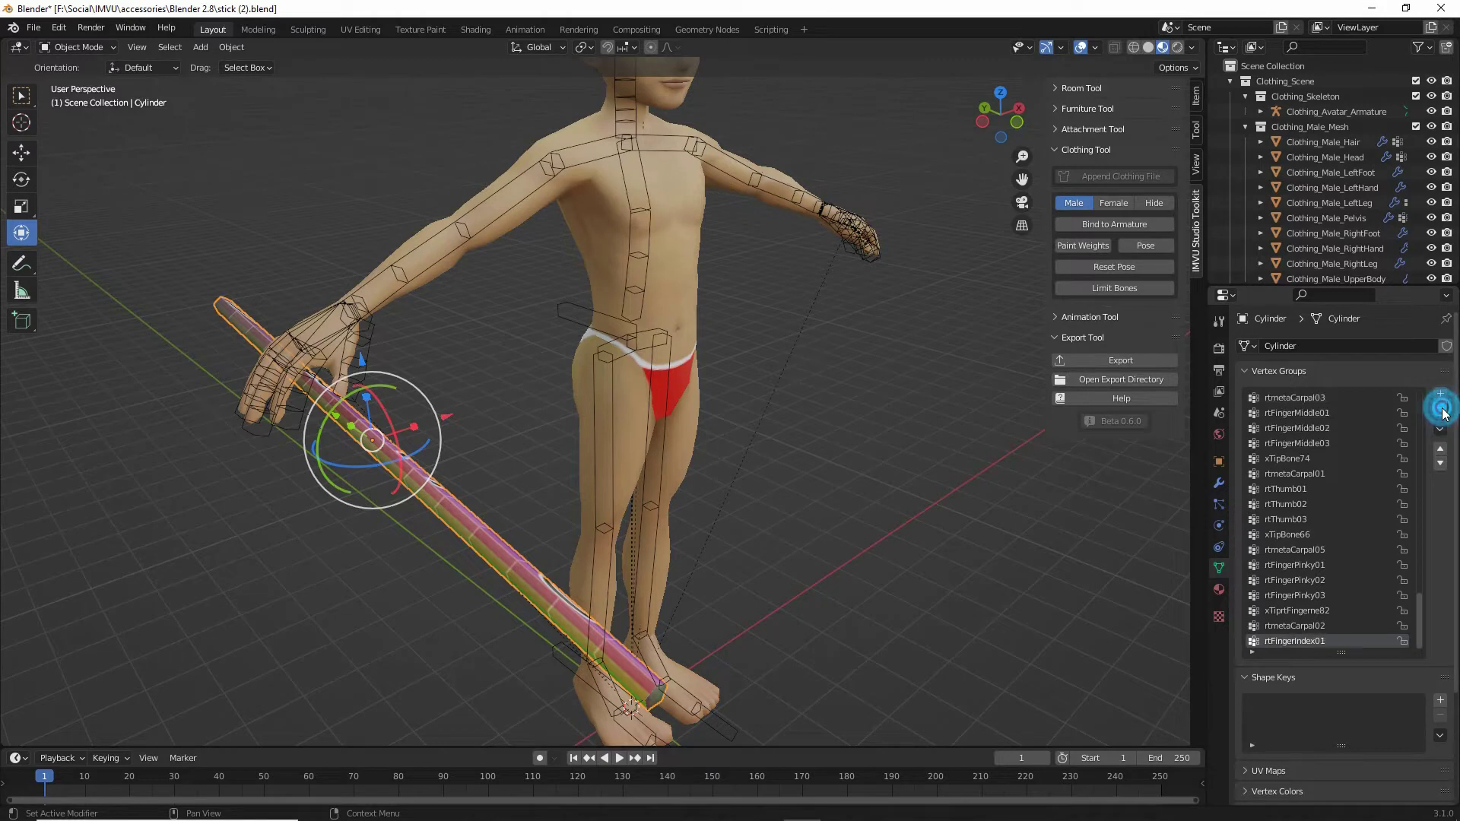
left_click(1441, 411)
left_click(1441, 410)
left_click(1441, 411)
left_click(1441, 411)
left_click(1441, 411)
left_click(1441, 411)
left_click(1441, 411)
left_click(1442, 411)
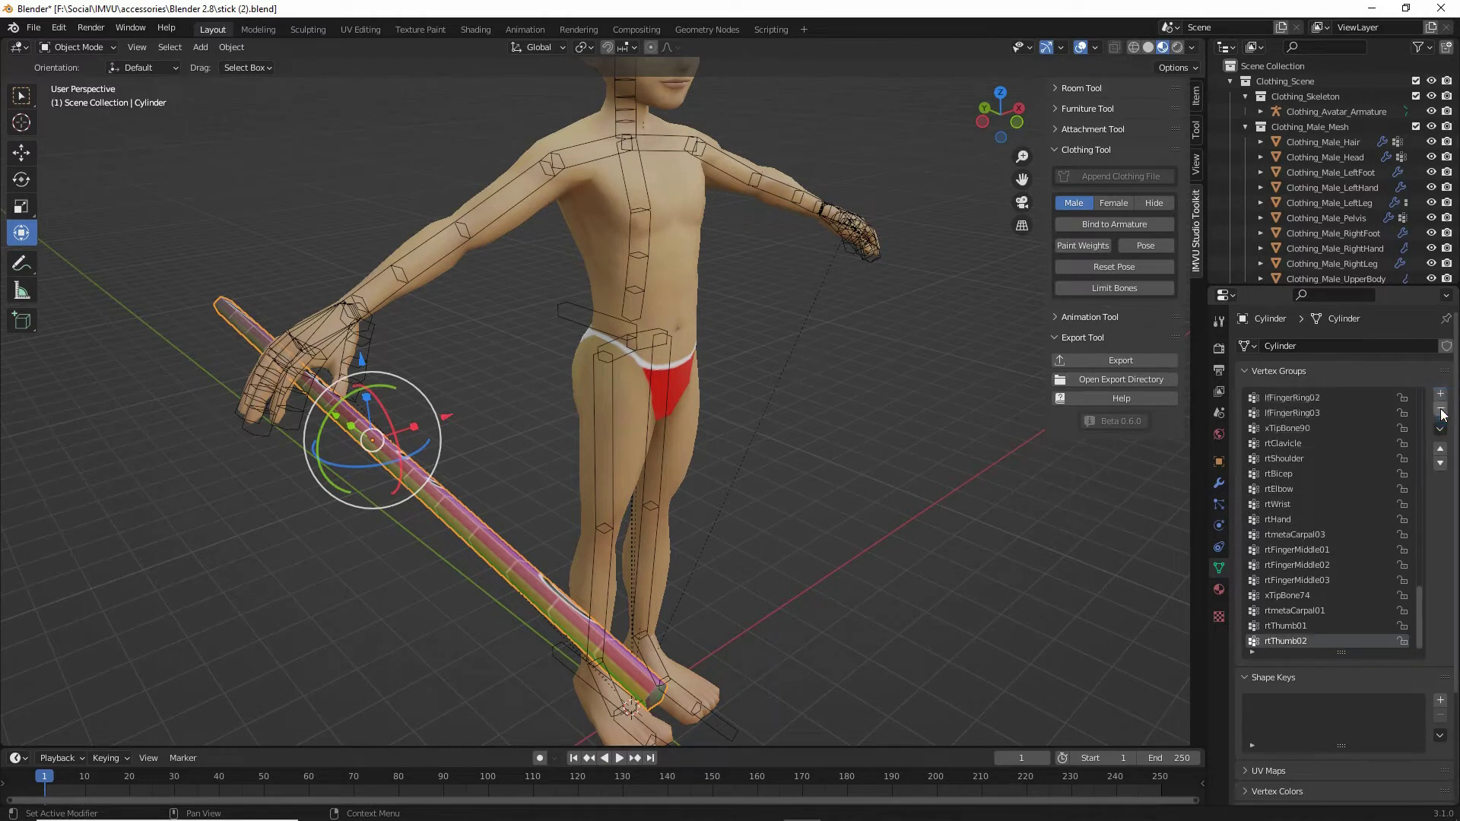
left_click(1441, 410)
left_click(1441, 411)
left_click(1442, 410)
left_click(1441, 410)
left_click(1442, 411)
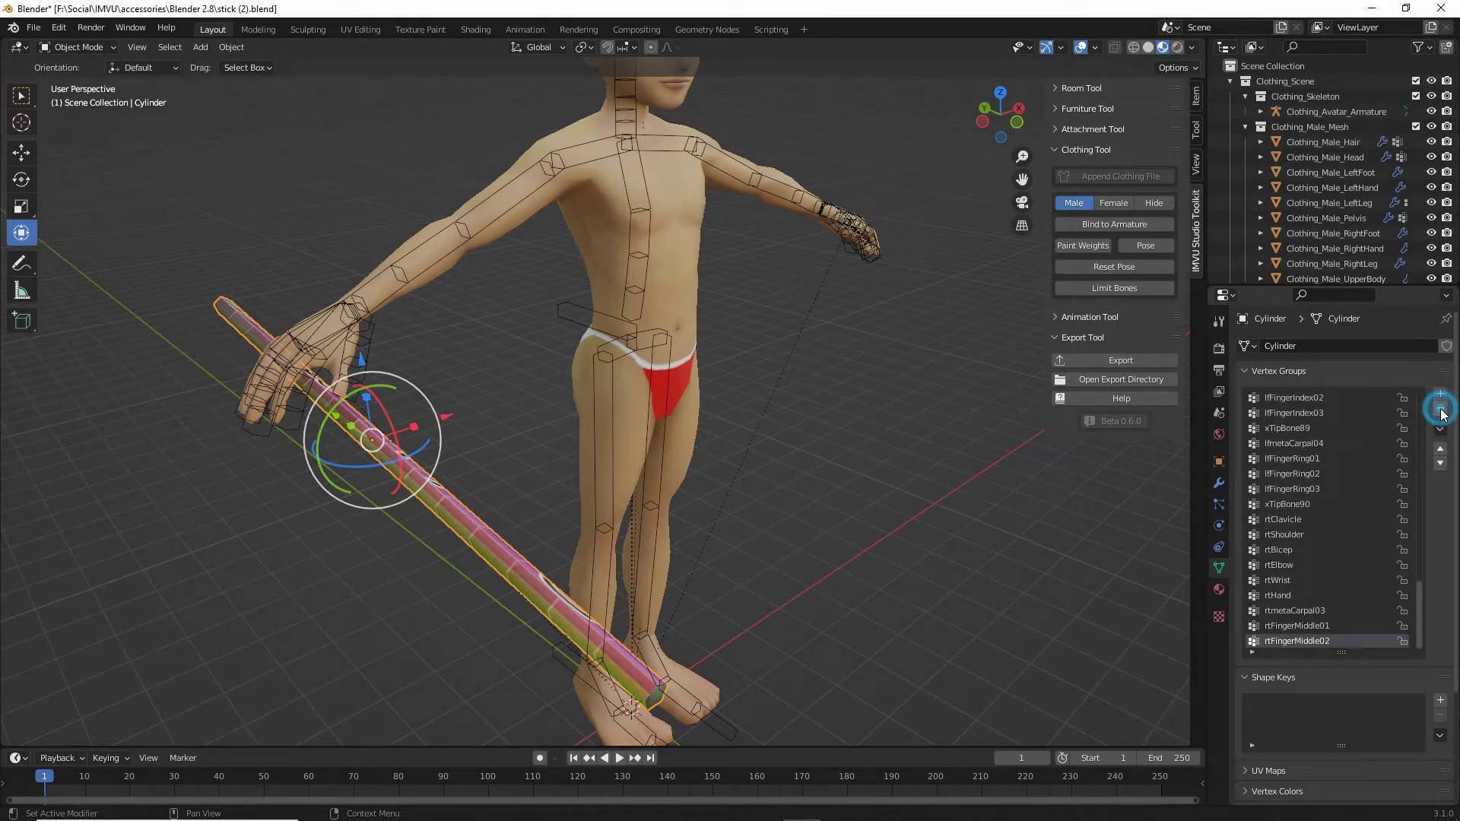
left_click(1441, 411)
left_click(1441, 410)
left_click(1441, 411)
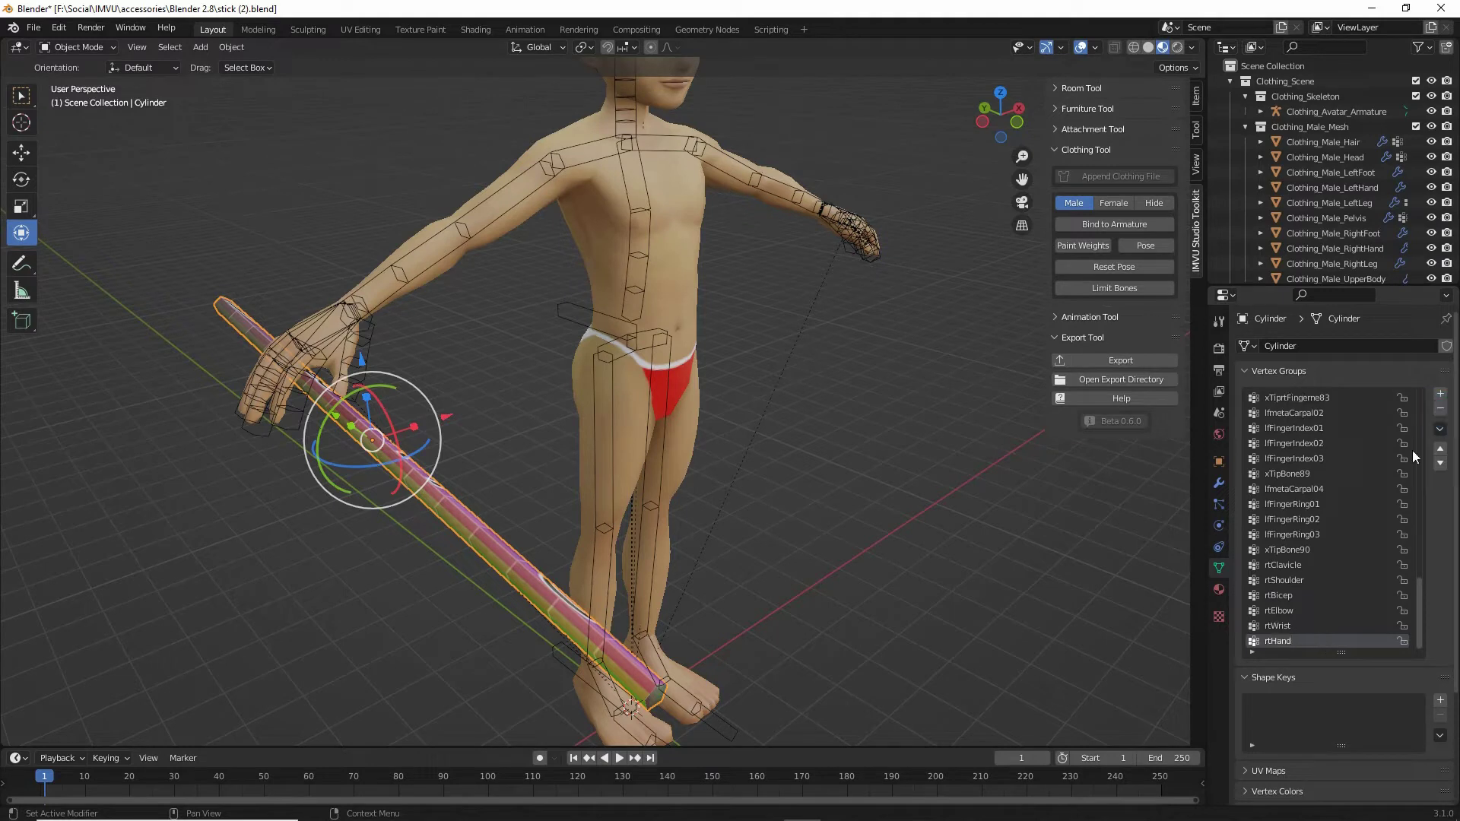
Step: Delete all of the cylinder's vertex groups listed above rtHand, from AvatarMasterRoot through rtWrist, keeping only rtHand
scroll(1284, 518, "up", 10)
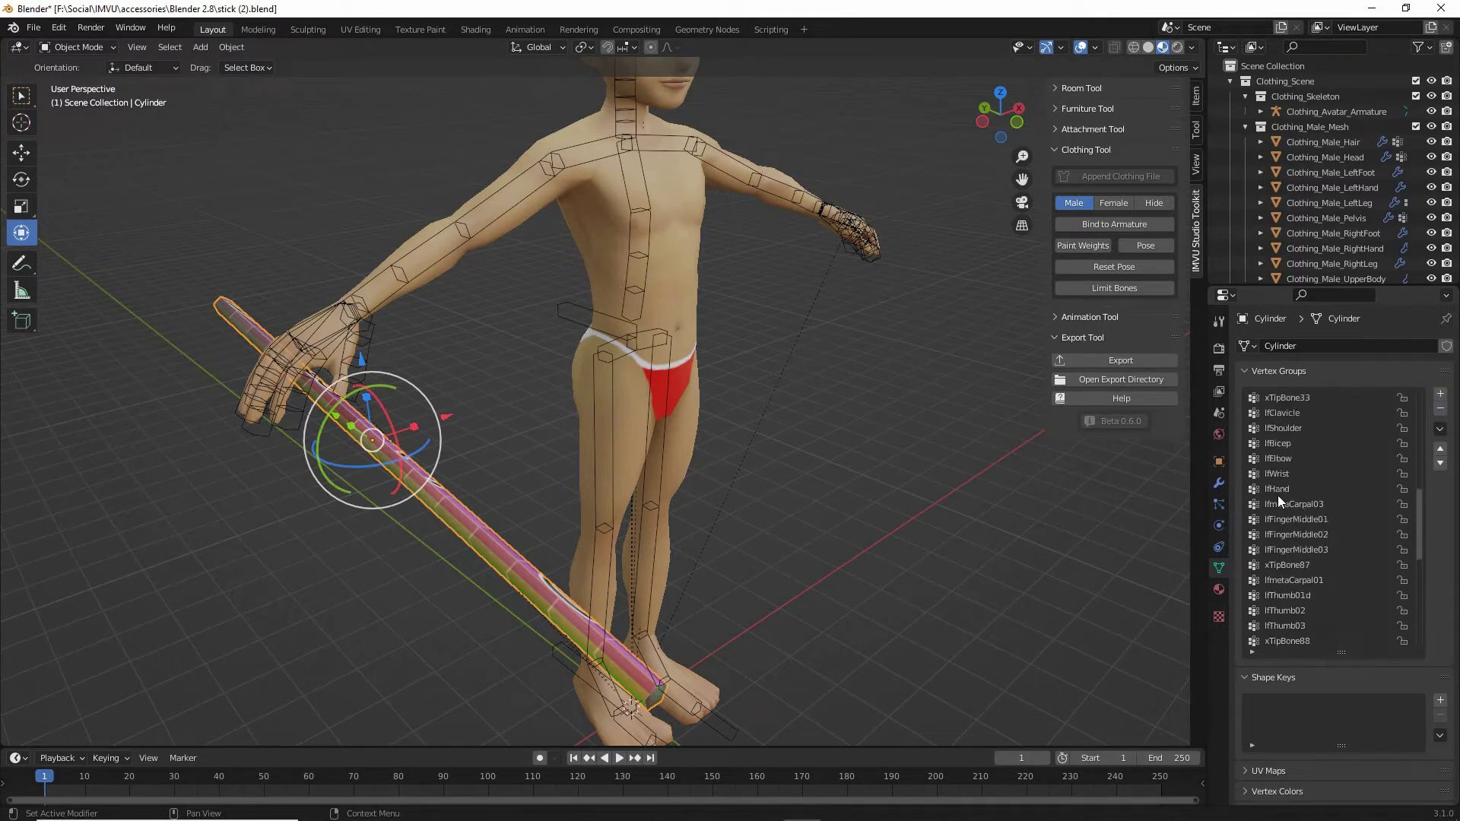
scroll(1286, 490, "up", 1)
left_click(1281, 397)
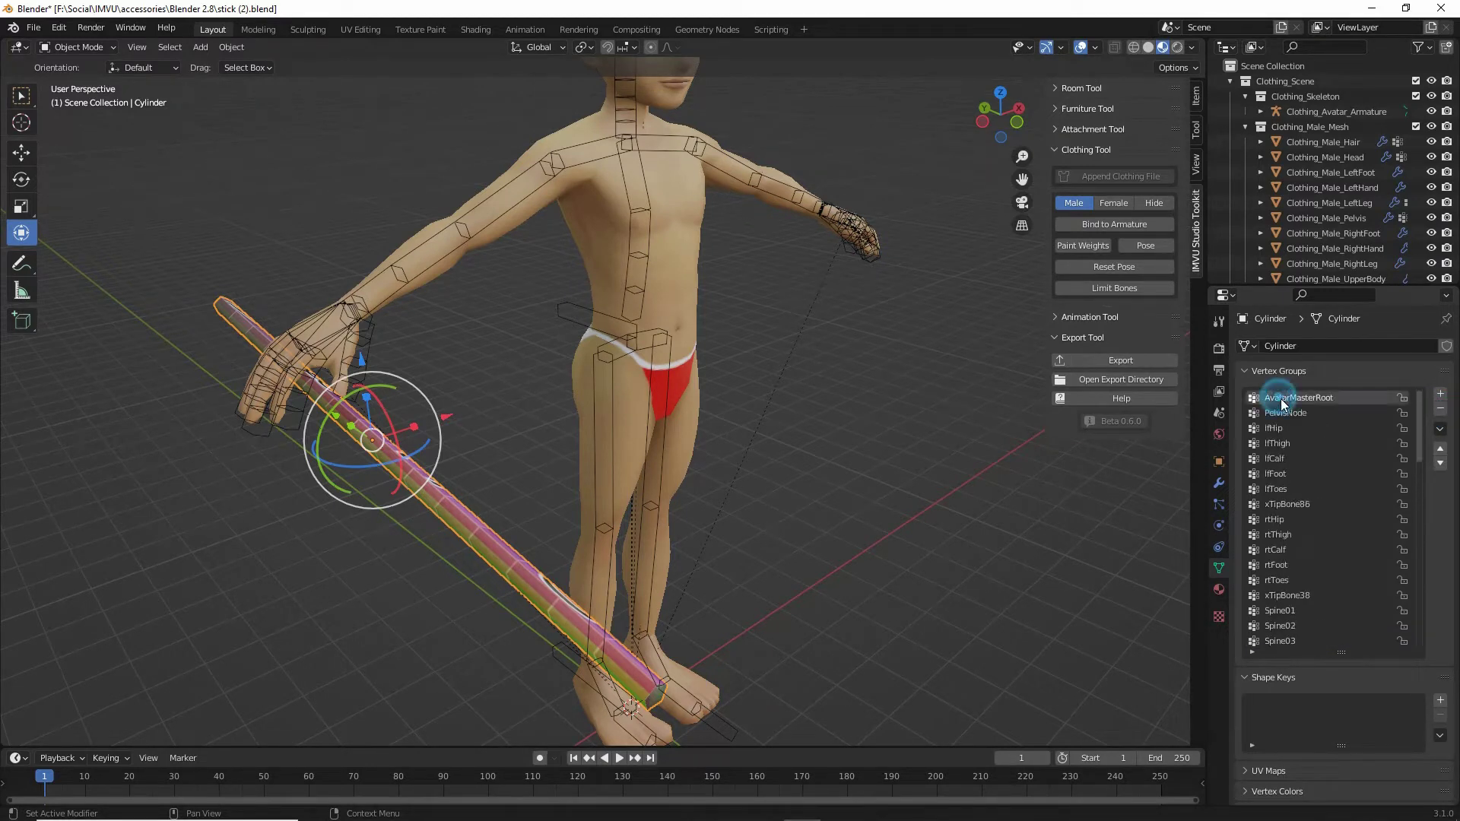
left_click(1441, 411)
left_click(1441, 410)
left_click(1440, 411)
left_click(1440, 411)
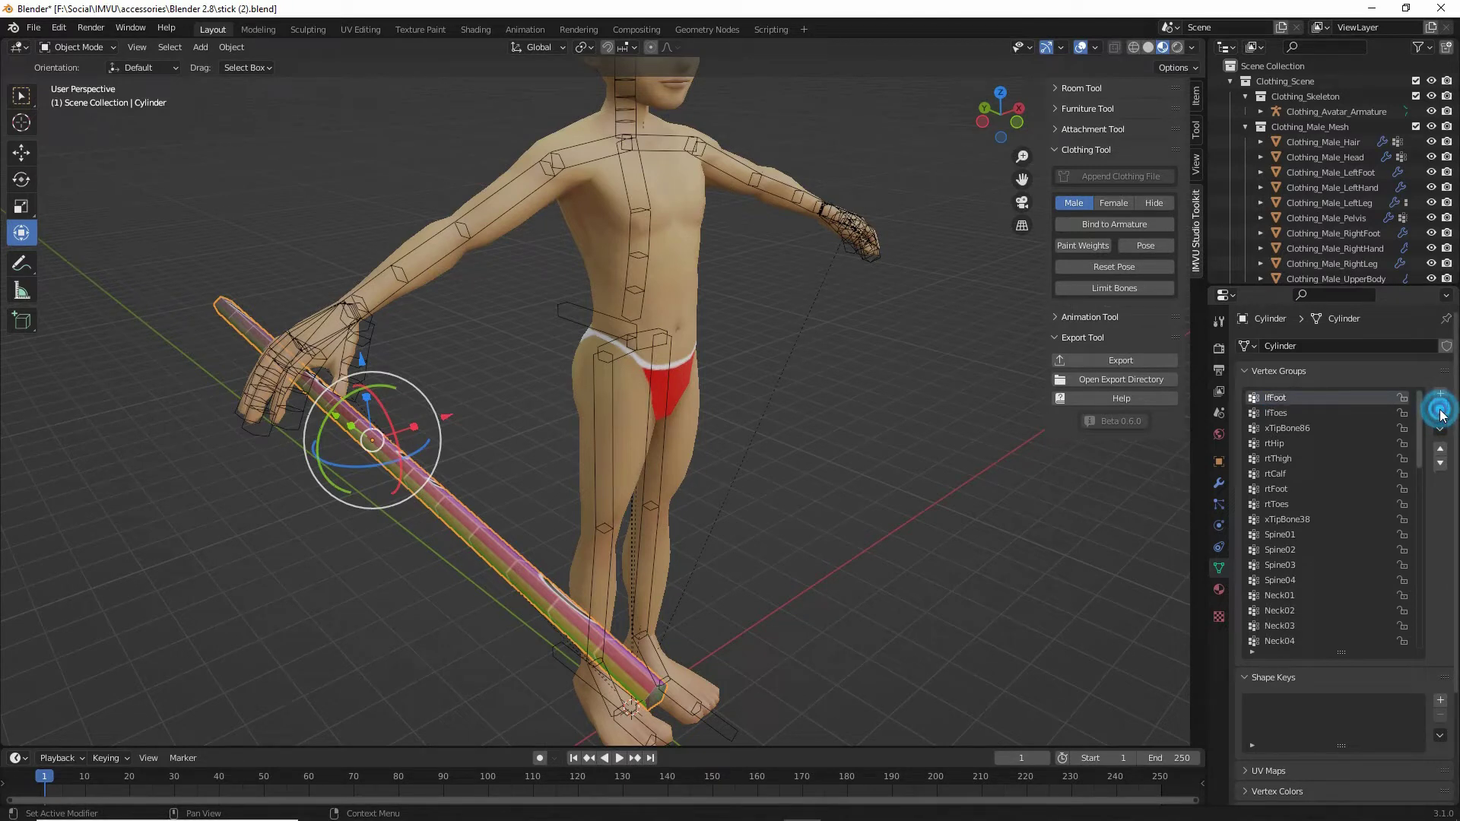
left_click(1440, 411)
left_click(1441, 410)
left_click(1440, 411)
left_click(1440, 411)
left_click(1441, 411)
left_click(1440, 410)
left_click(1440, 410)
left_click(1440, 410)
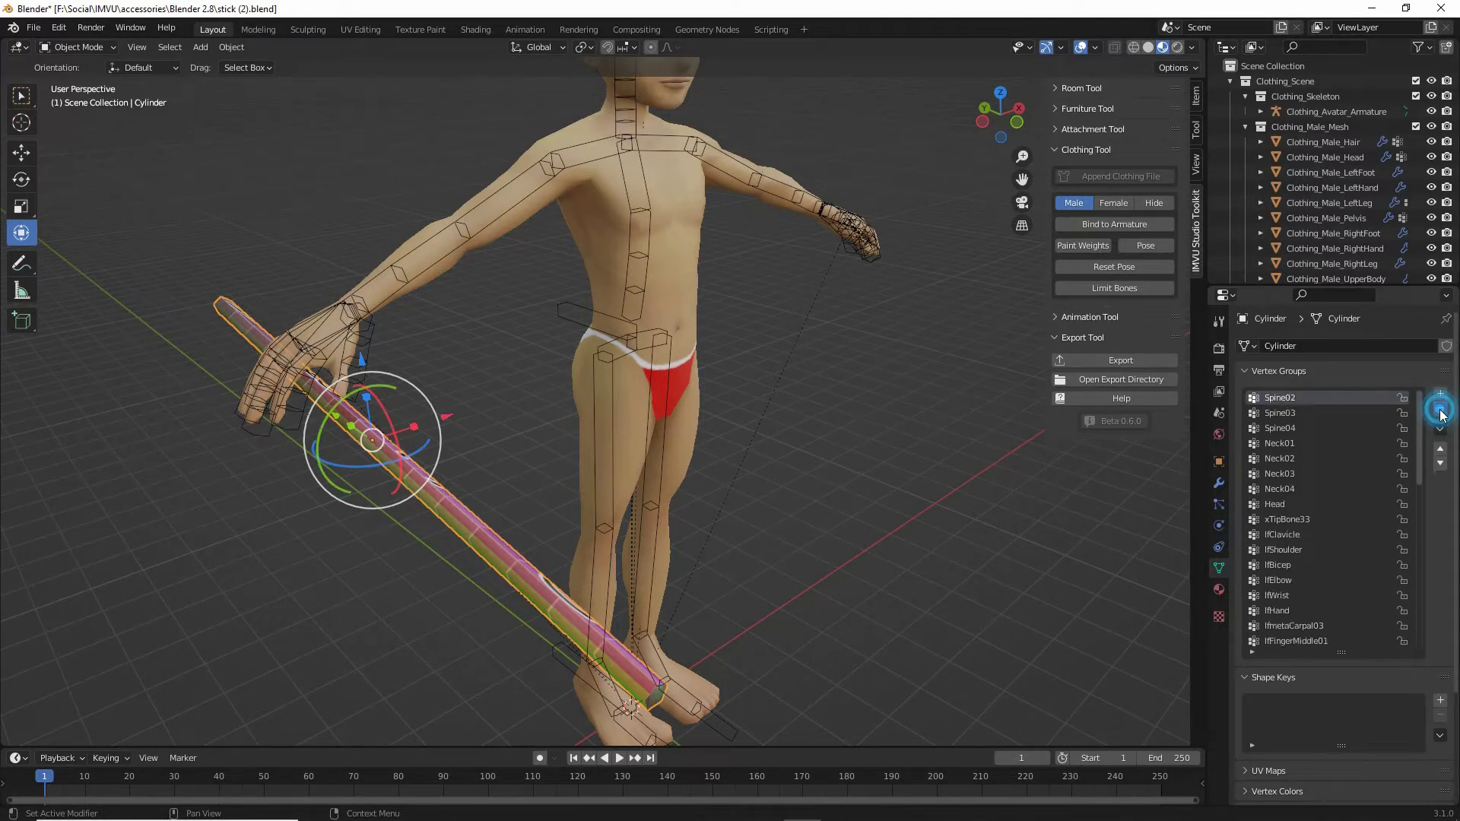
left_click(1440, 411)
left_click(1440, 411)
left_click(1440, 411)
left_click(1440, 411)
left_click(1440, 411)
left_click(1440, 411)
left_click(1441, 410)
left_click(1440, 411)
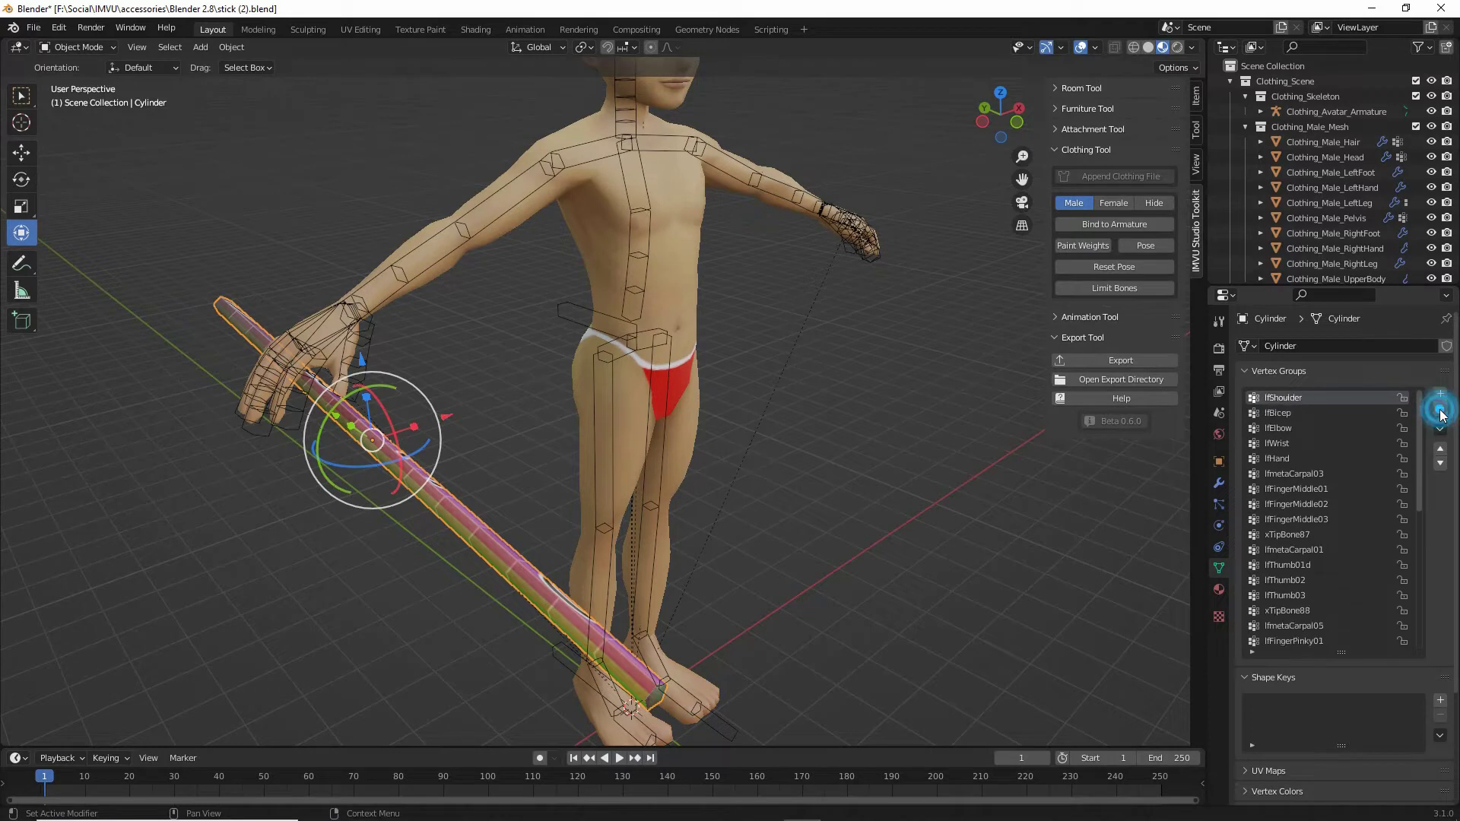
left_click(1441, 411)
left_click(1441, 410)
left_click(1440, 411)
left_click(1441, 411)
left_click(1440, 411)
left_click(1440, 411)
left_click(1440, 411)
left_click(1441, 411)
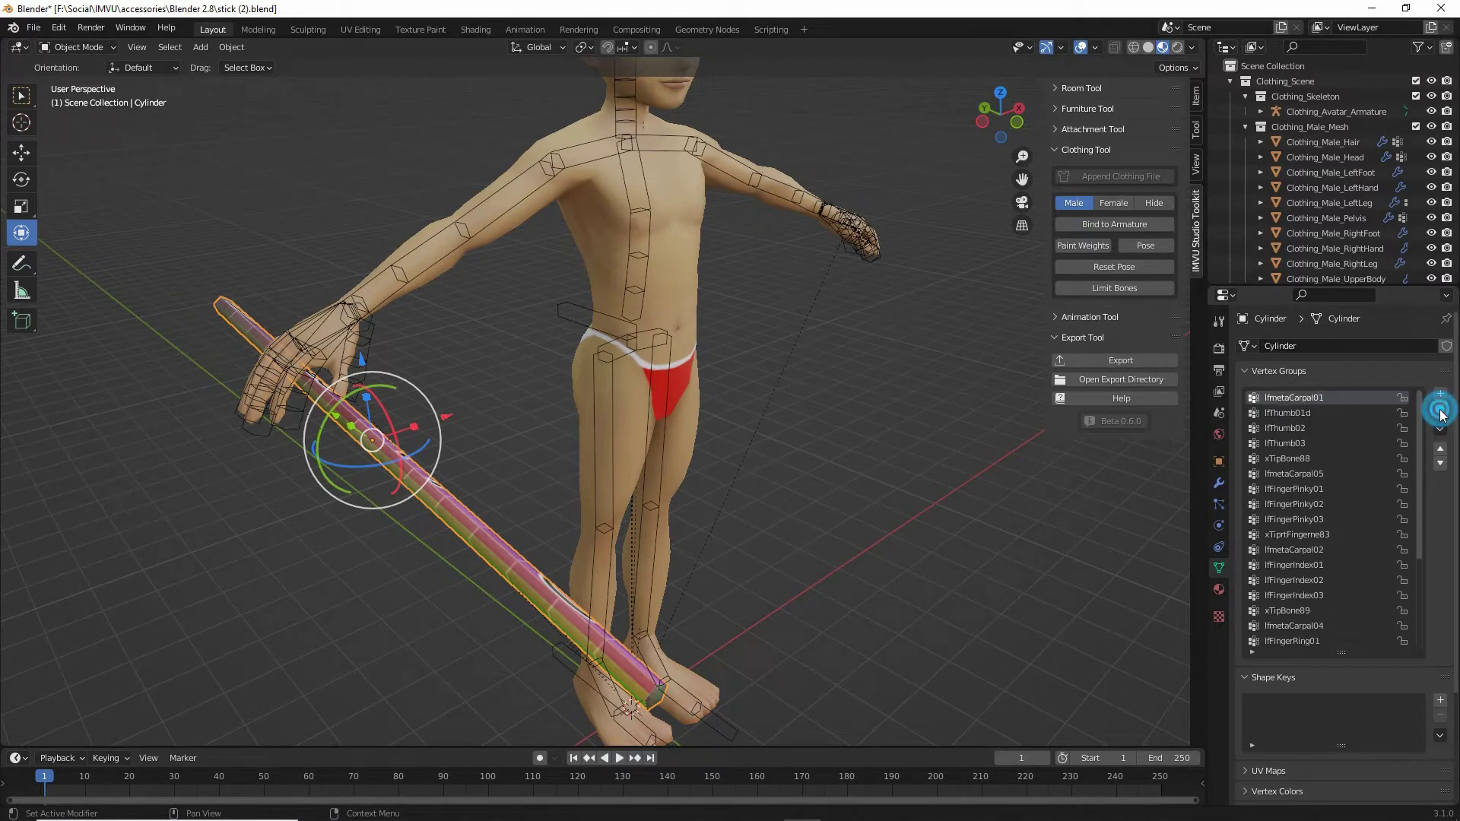
left_click(1440, 411)
left_click(1441, 411)
left_click(1440, 411)
left_click(1440, 411)
left_click(1441, 410)
left_click(1440, 410)
left_click(1440, 411)
left_click(1440, 411)
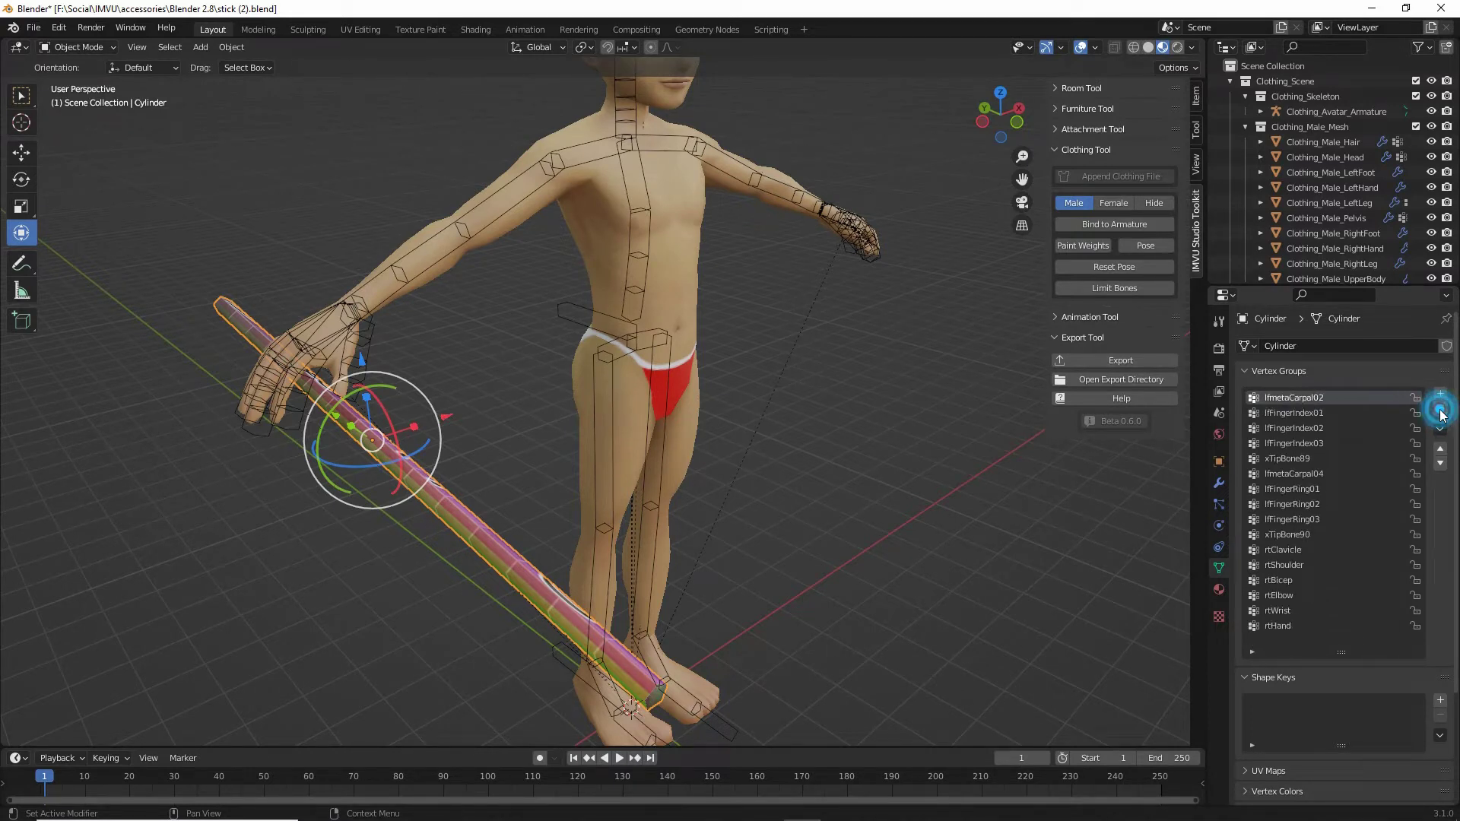
left_click(1441, 410)
left_click(1440, 411)
left_click(1441, 411)
left_click(1440, 411)
left_click(1441, 411)
left_click(1440, 411)
left_click(1440, 410)
left_click(1441, 411)
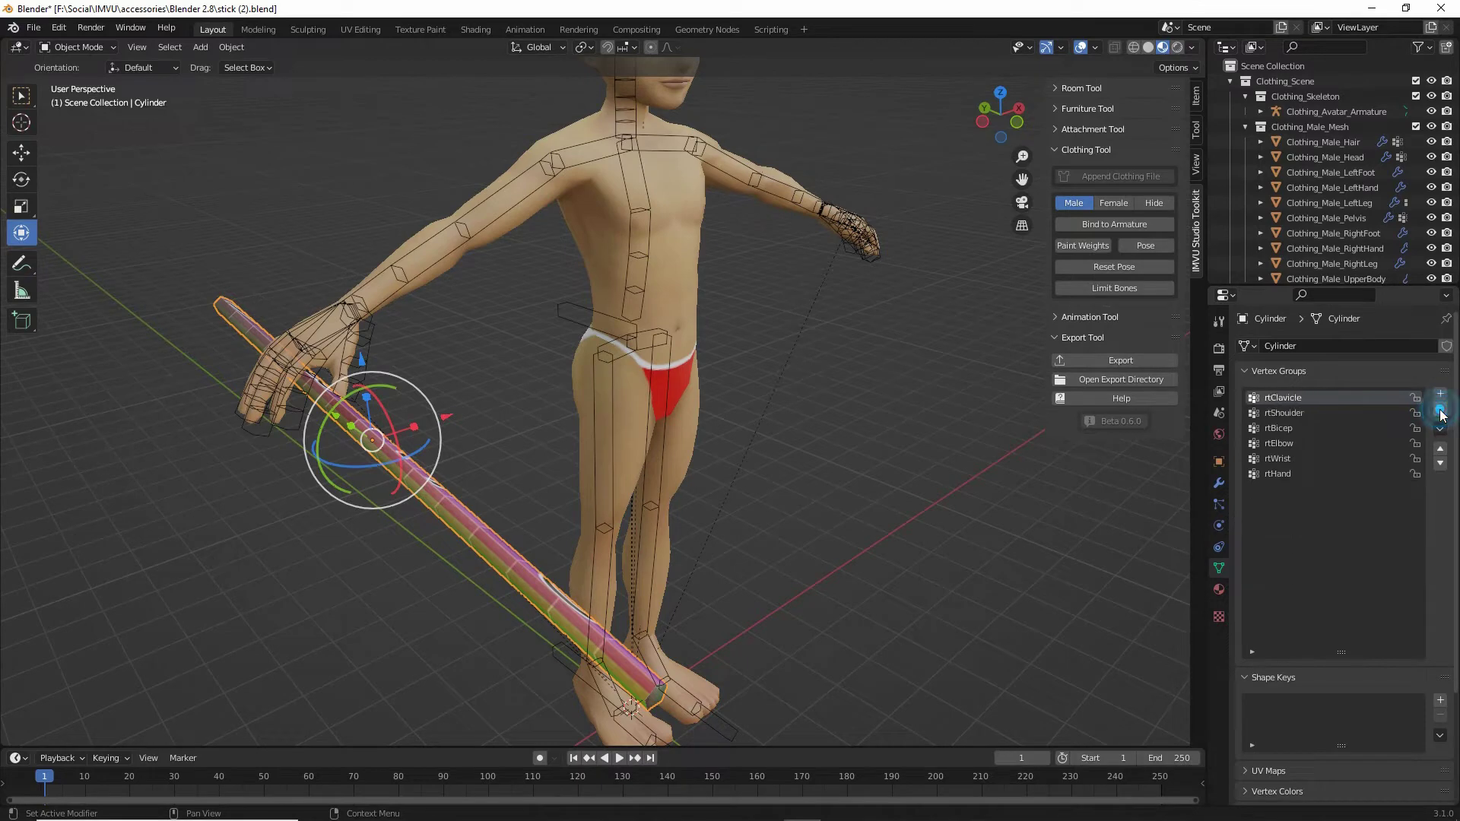
left_click(1440, 410)
left_click(1441, 410)
left_click(1440, 411)
left_click(1441, 411)
left_click(1441, 410)
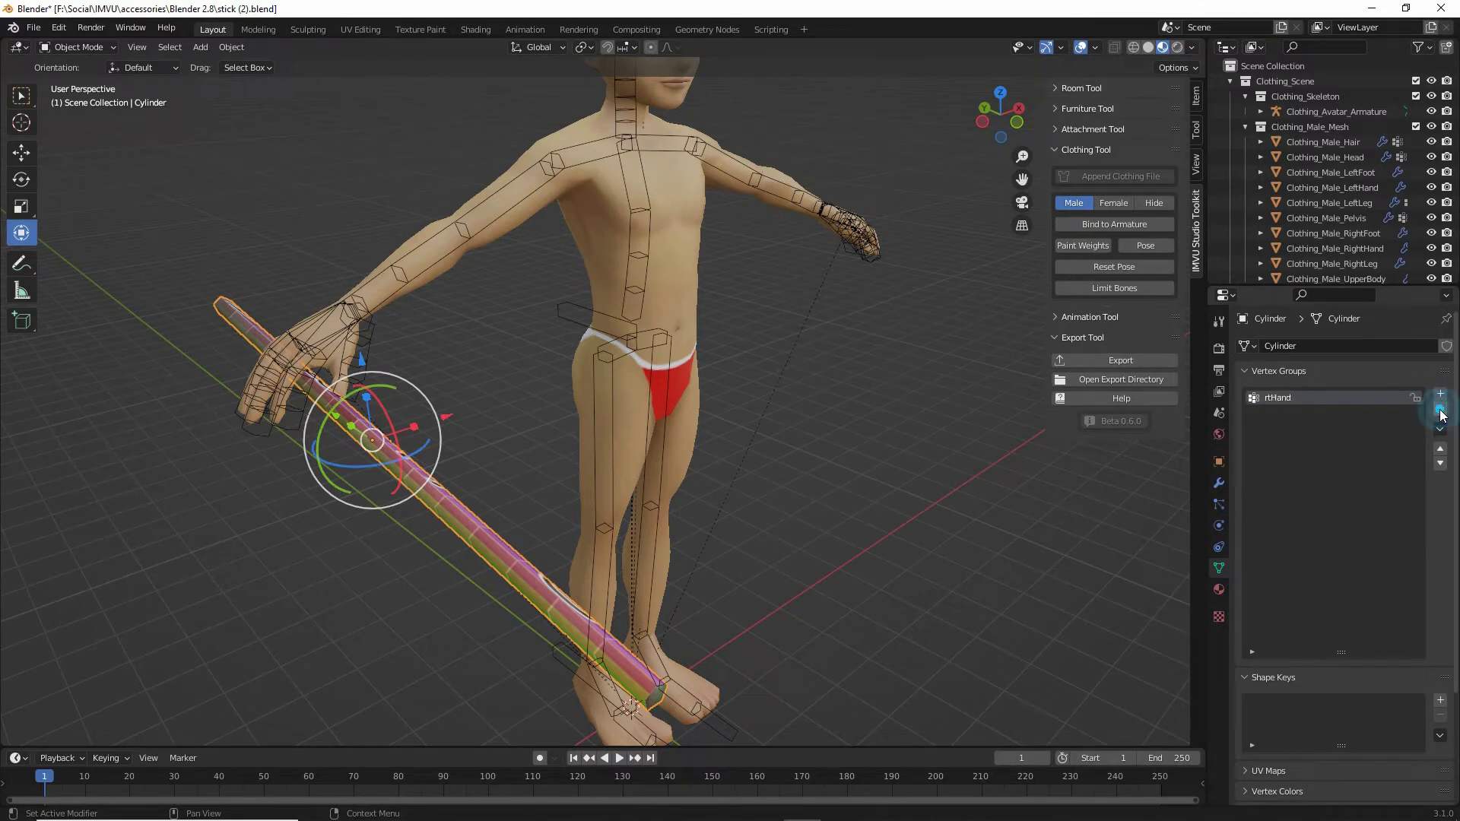
Step: Recheck that the stick follows the rtHand bone by moving it in Pose Mode, cancel the move and return to Object Mode
middle_click_drag(463, 606, 525, 589)
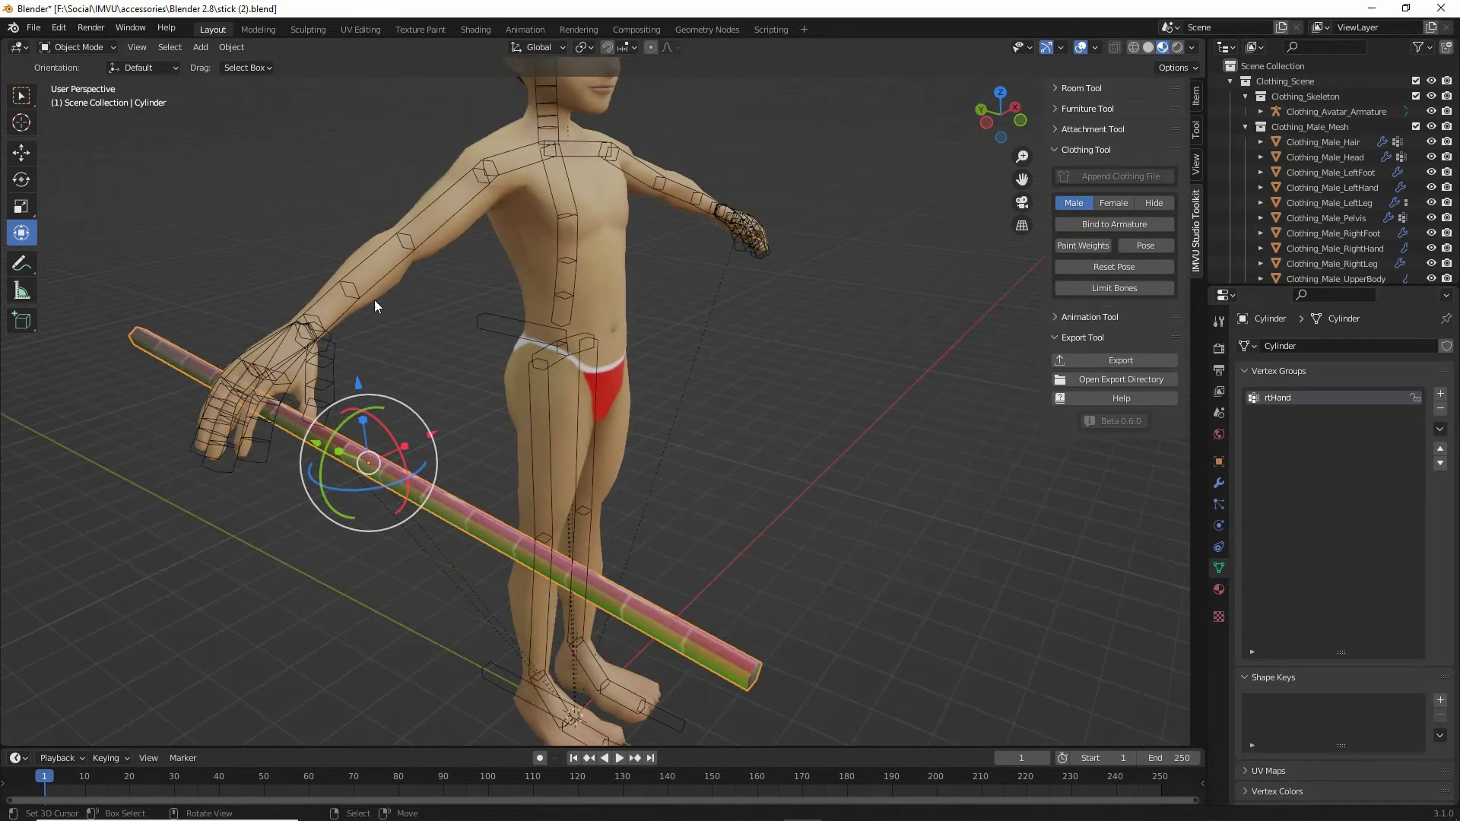
left_click(1144, 246)
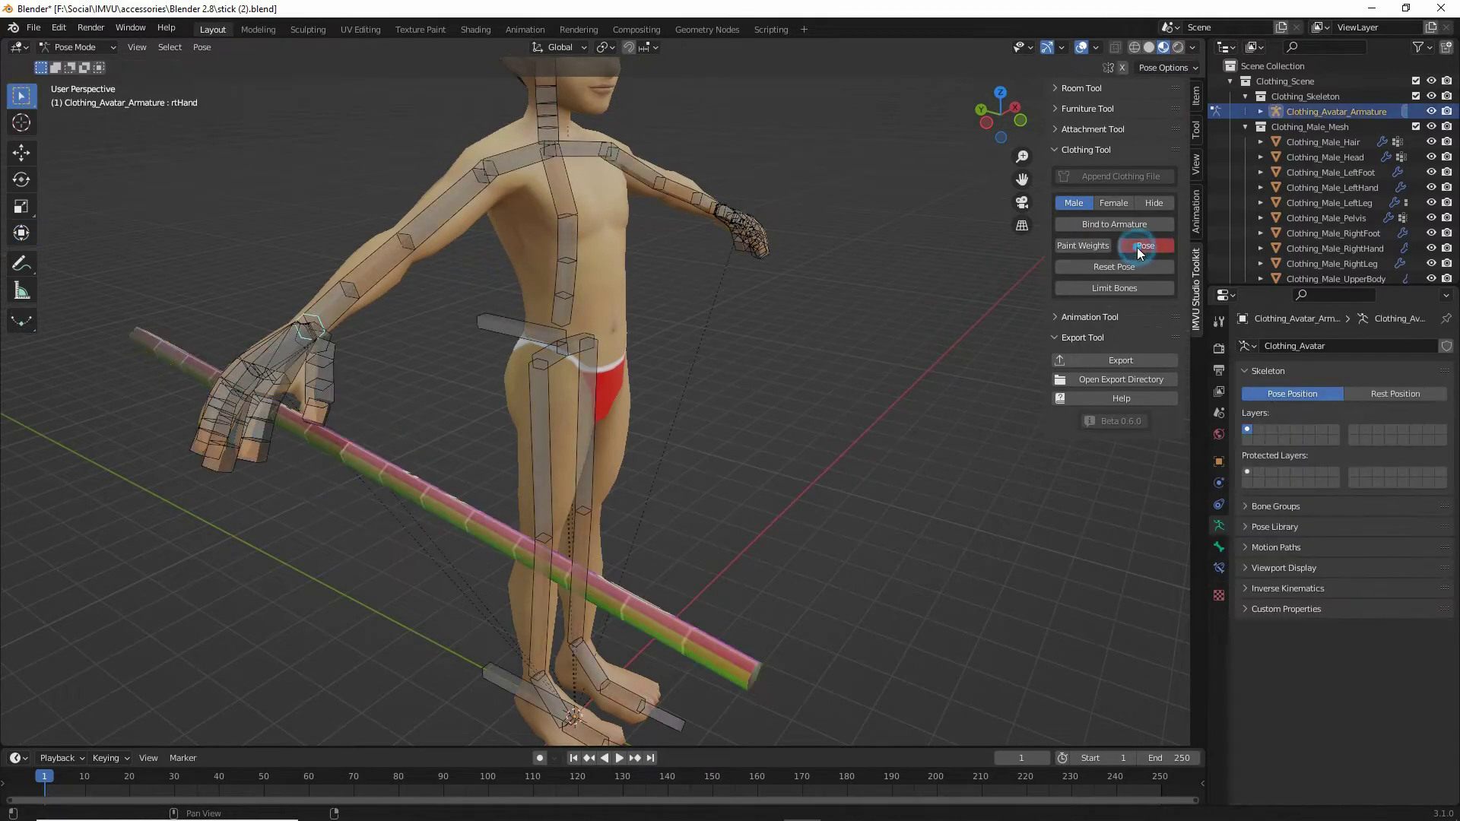
left_click(312, 326)
left_click(314, 327)
key("g")
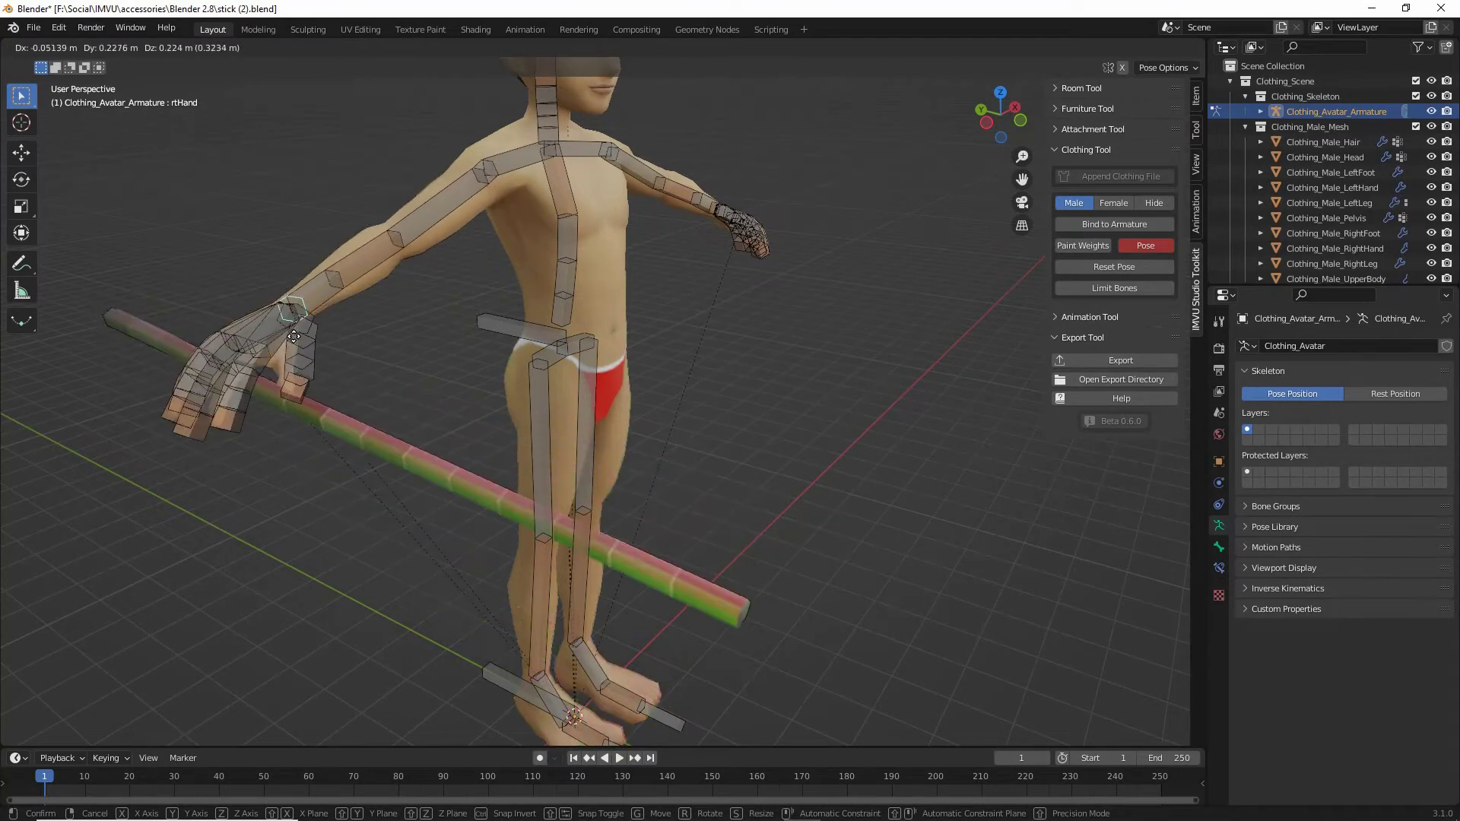
right_click(316, 316)
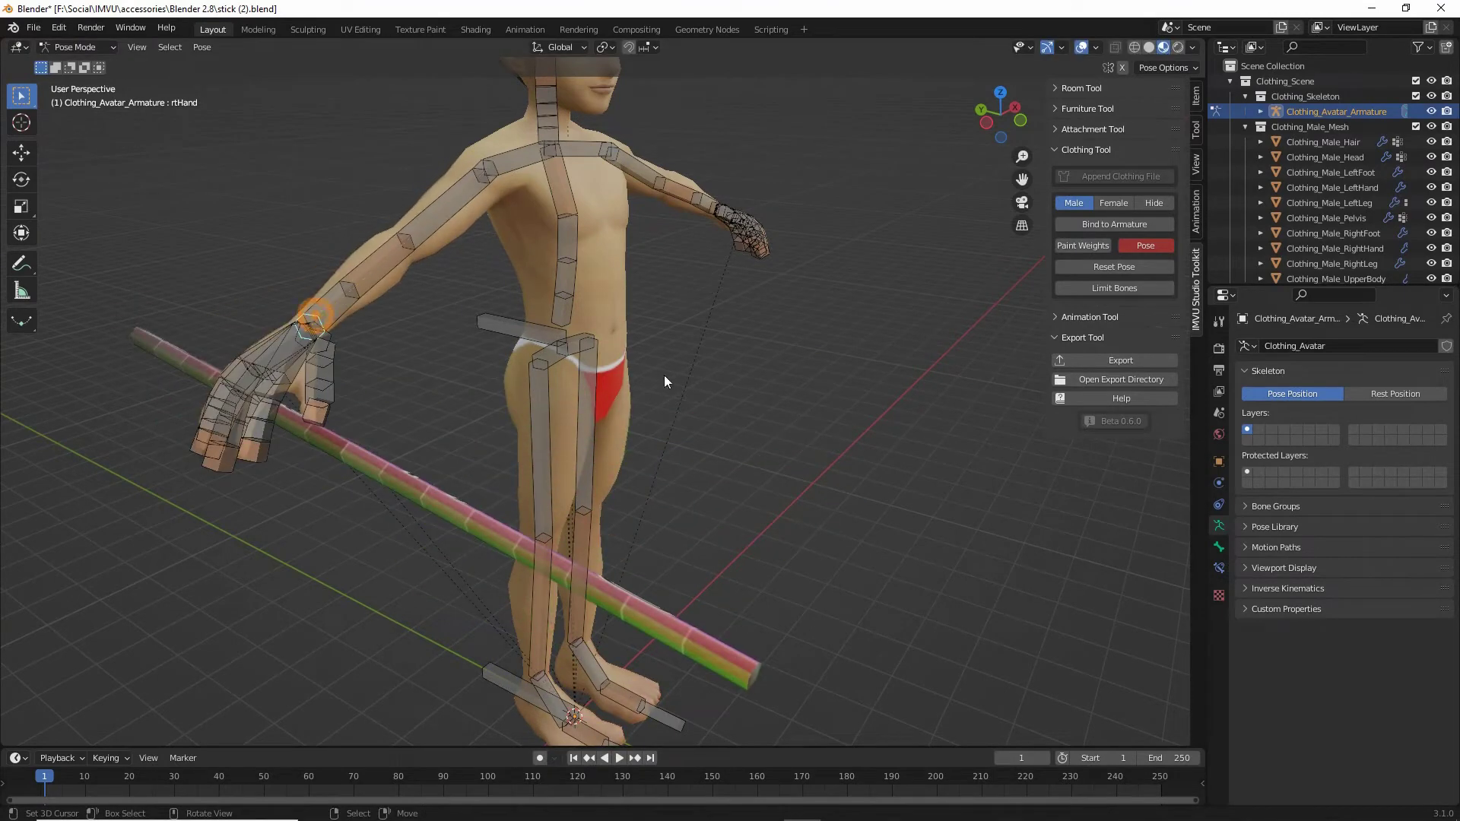
left_click(1133, 248)
Step: Save the scene as a new file named stick (3).blend in the Blender 2.8 folder
middle_click_drag(832, 408, 593, 399)
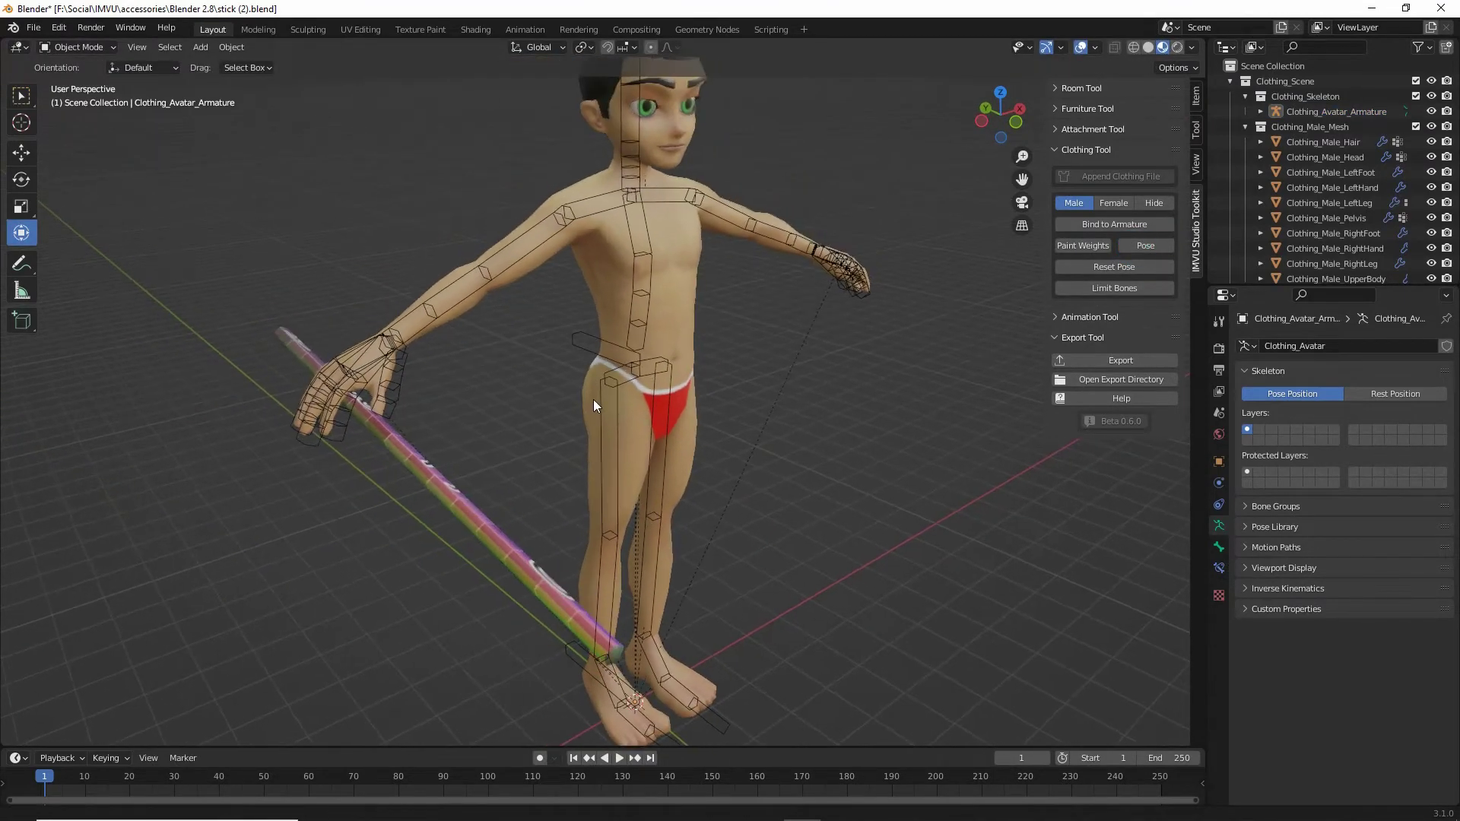
left_click(43, 33)
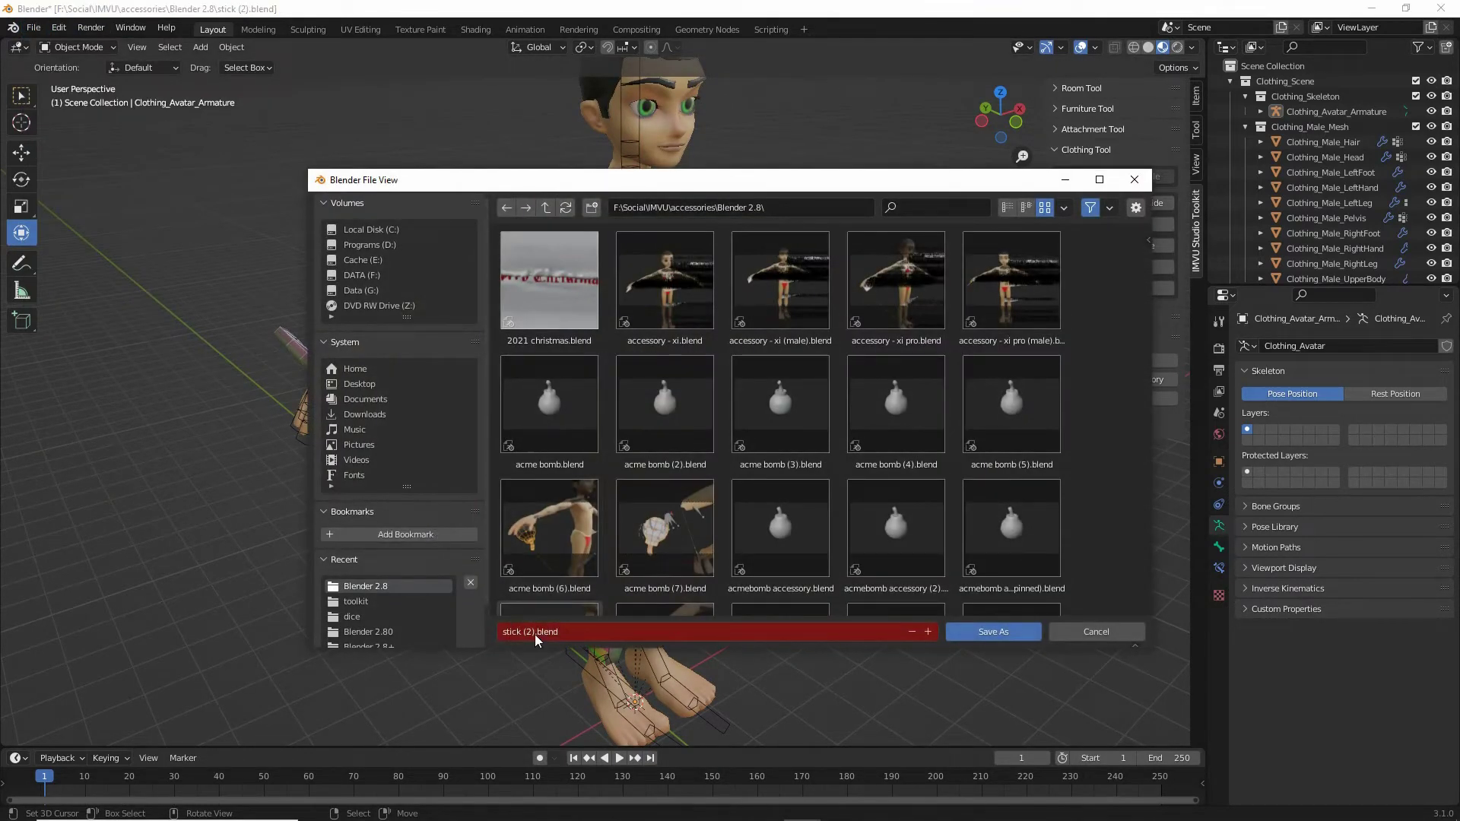
left_click(536, 634)
left_click(527, 634)
type("3")
key("Delete")
key("Return")
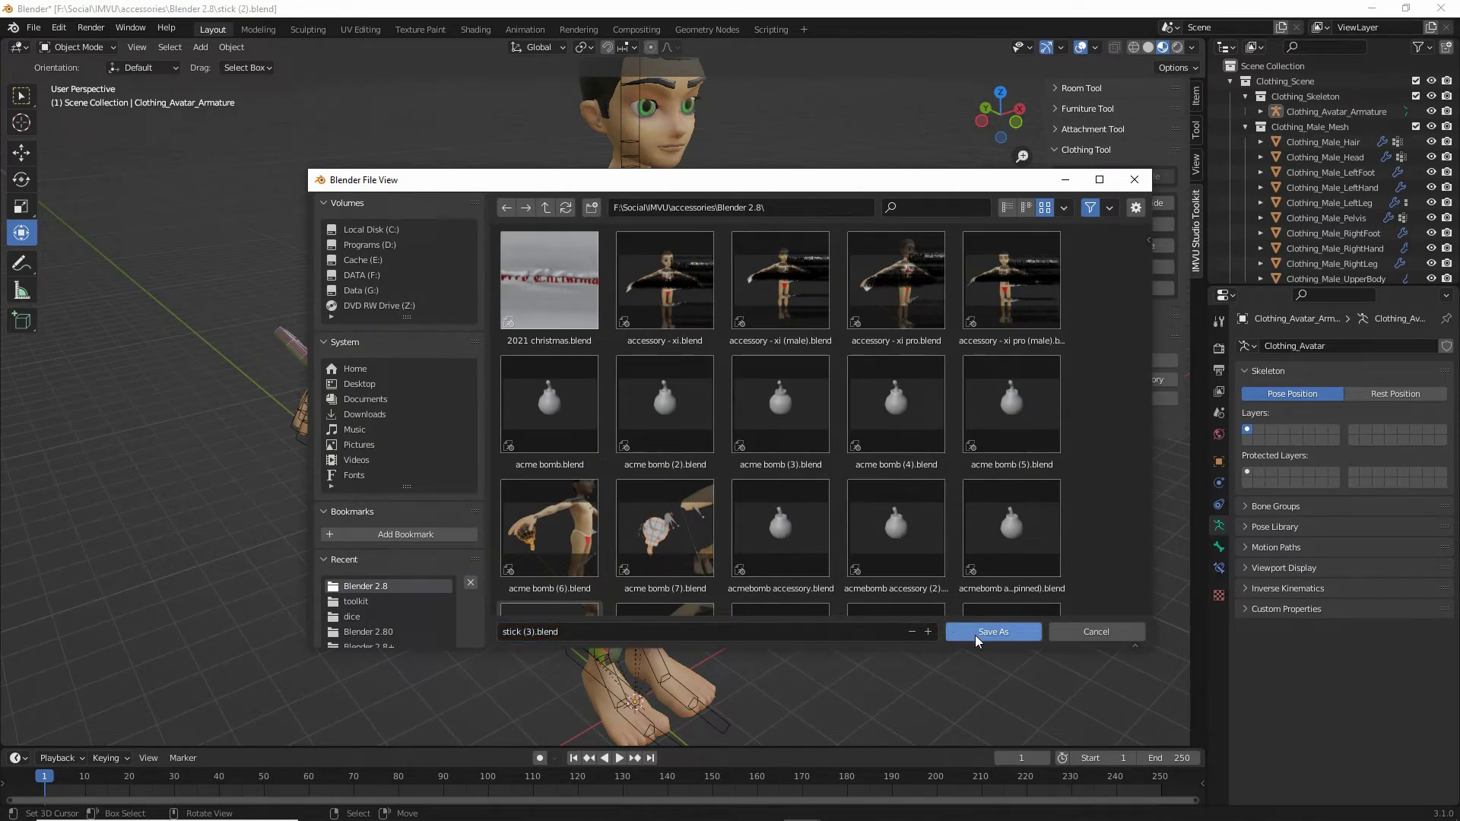
left_click(998, 637)
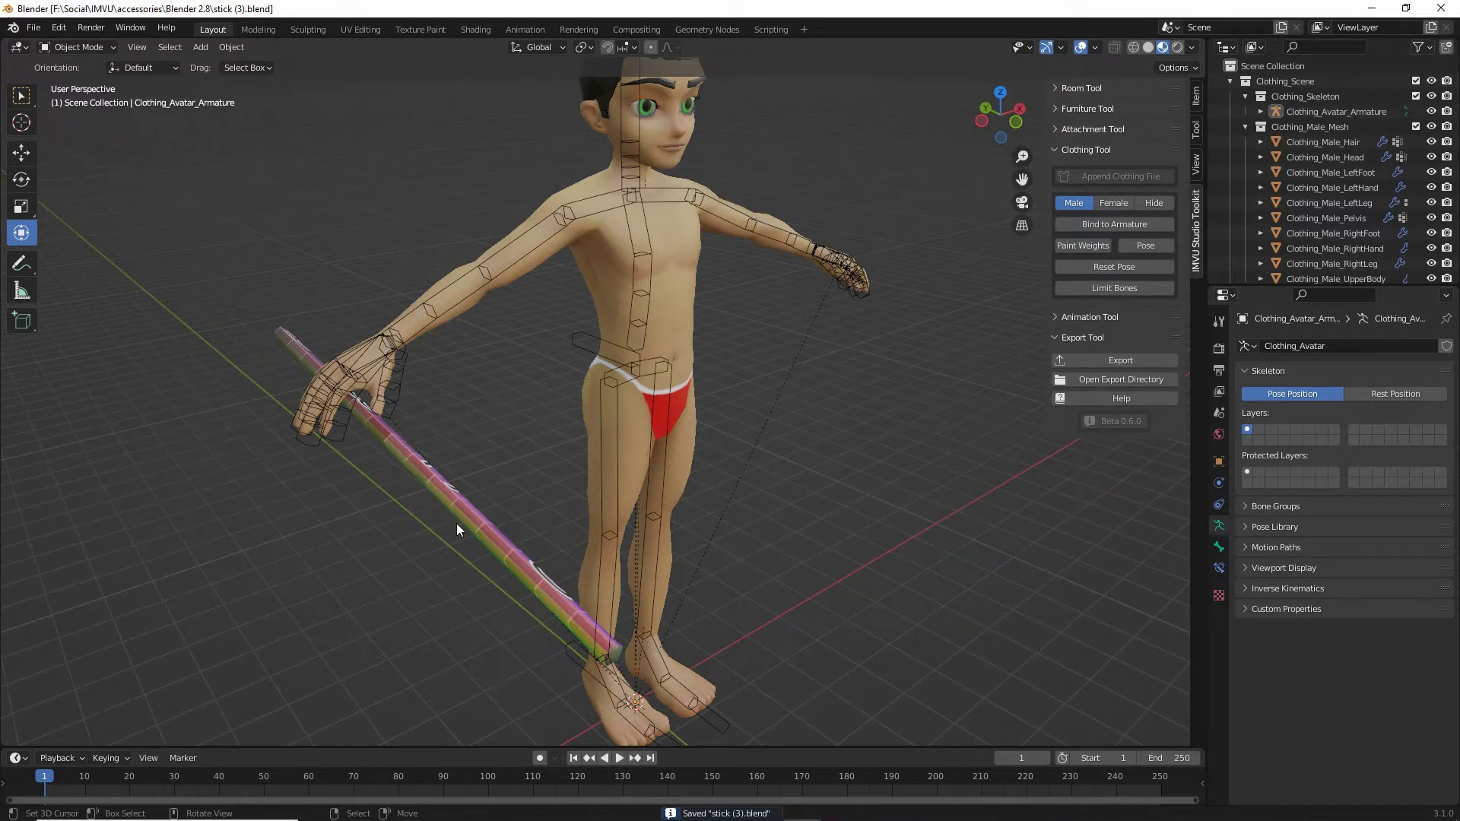
Step: Select the stick cylinder and add Clothing_Avatar_Armature to the selection as the active object
left_click(445, 487)
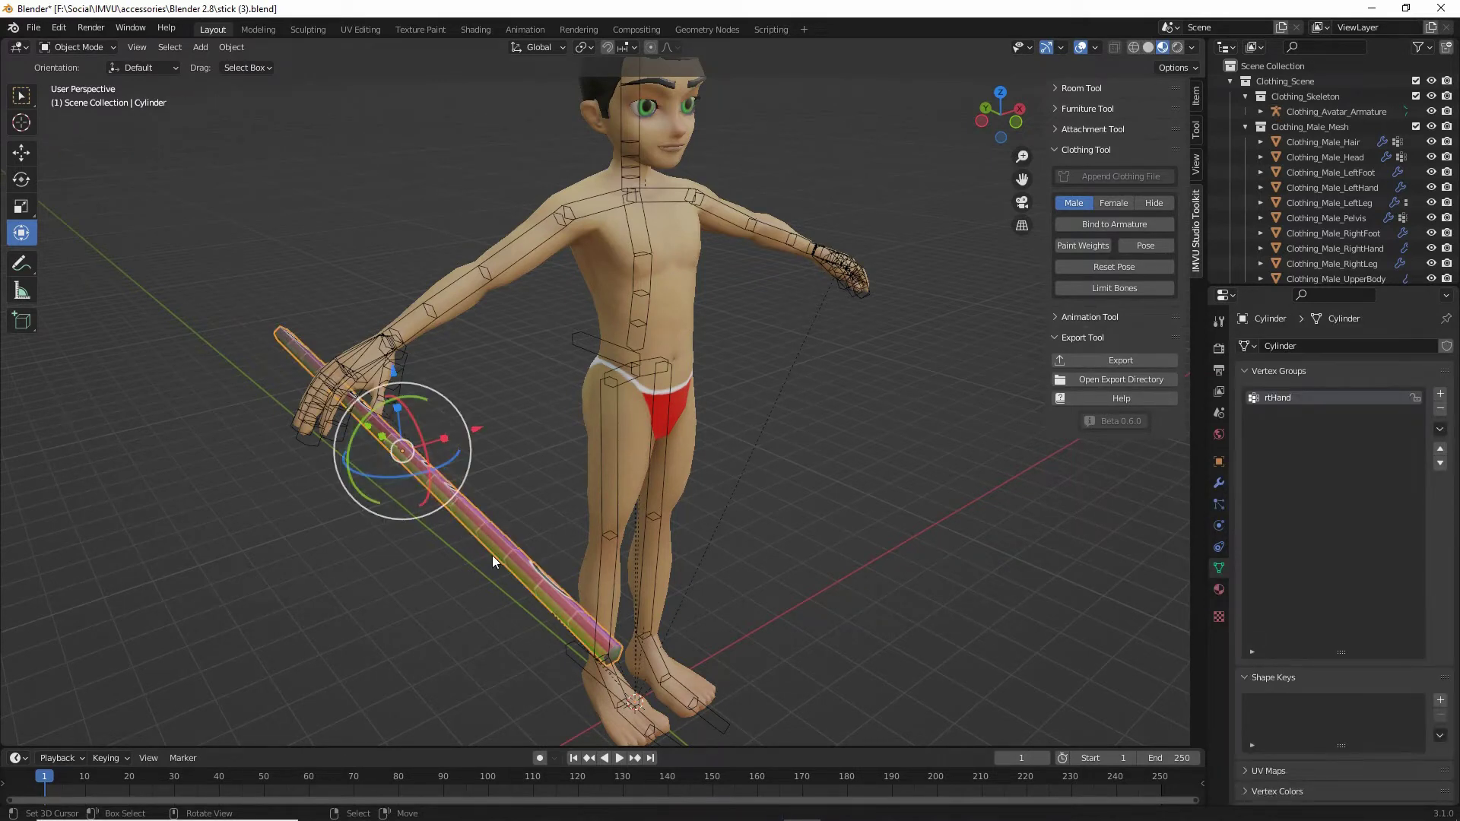
key("ctrl+2")
mouse_move(412, 447)
left_mouse_down()
mouse_move(431, 356)
mouse_move(413, 371)
mouse_move(447, 365)
left_mouse_up()
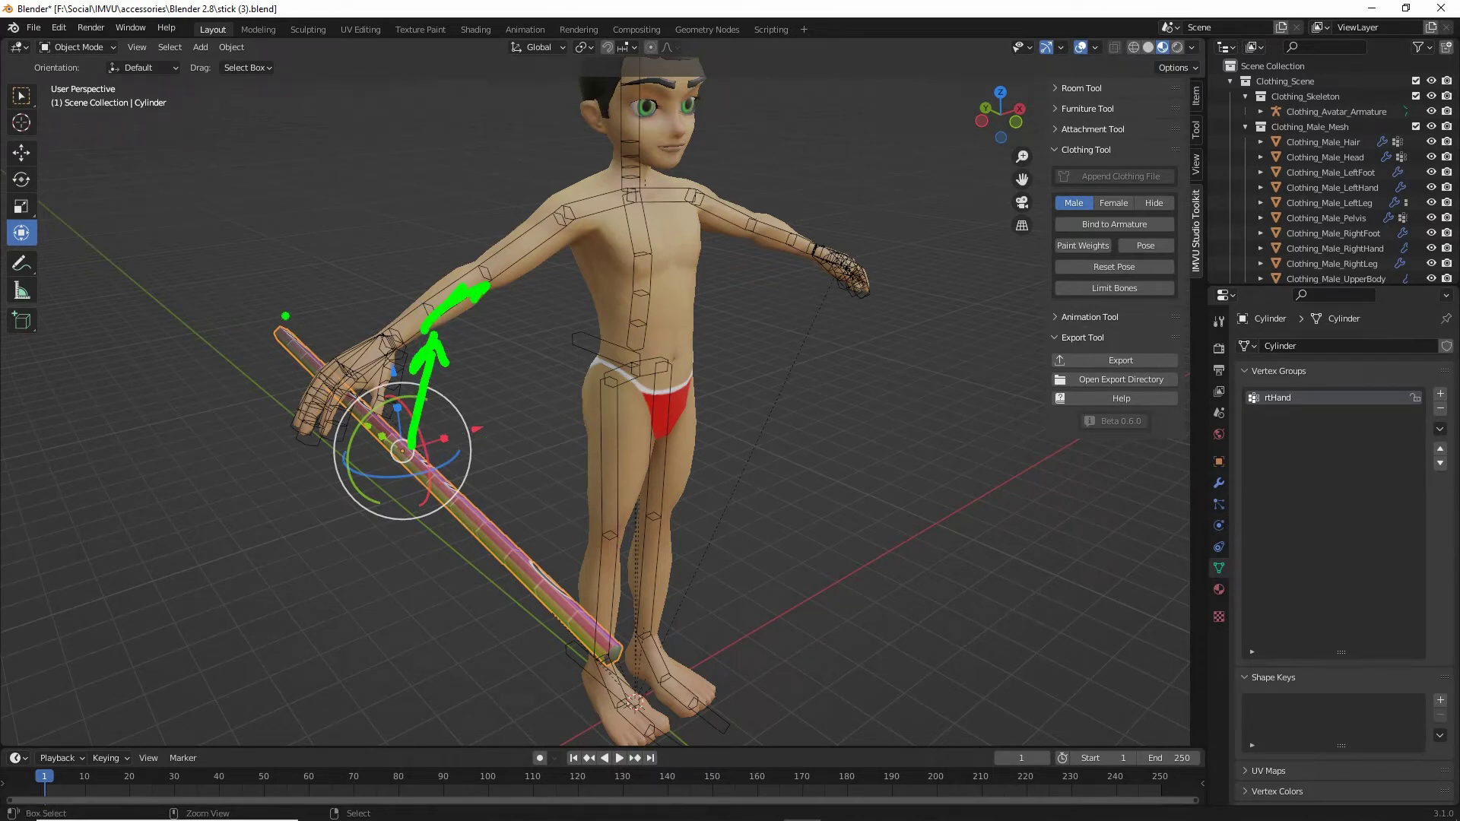
left_click_drag(286, 337, 475, 508)
left_click_drag(425, 499, 474, 512)
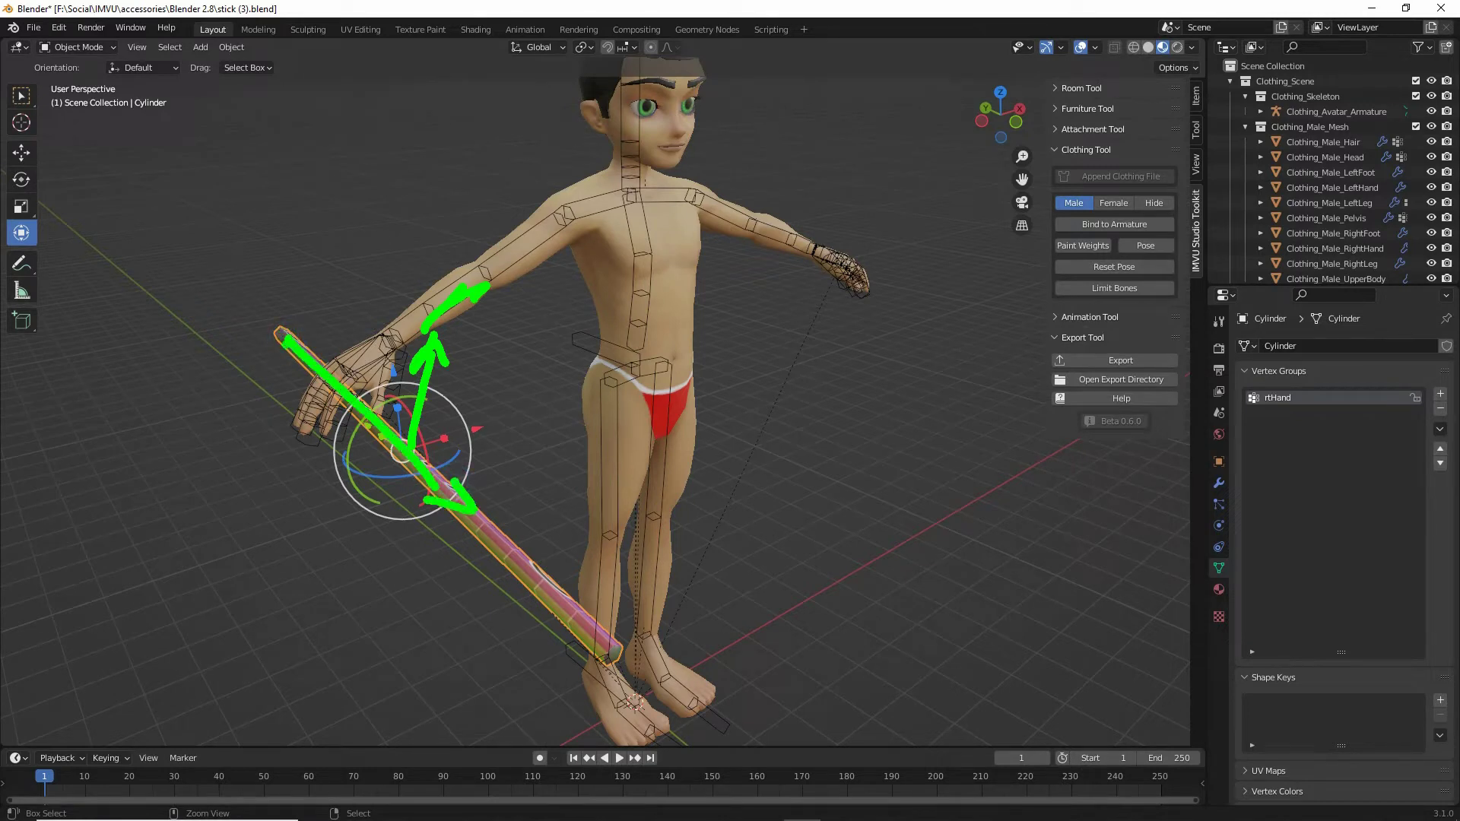
left_click_drag(283, 340, 285, 371)
left_click_drag(283, 340, 302, 357)
mouse_move(395, 314)
left_mouse_down()
mouse_move(370, 346)
mouse_move(402, 368)
mouse_move(344, 426)
mouse_move(365, 441)
left_mouse_up()
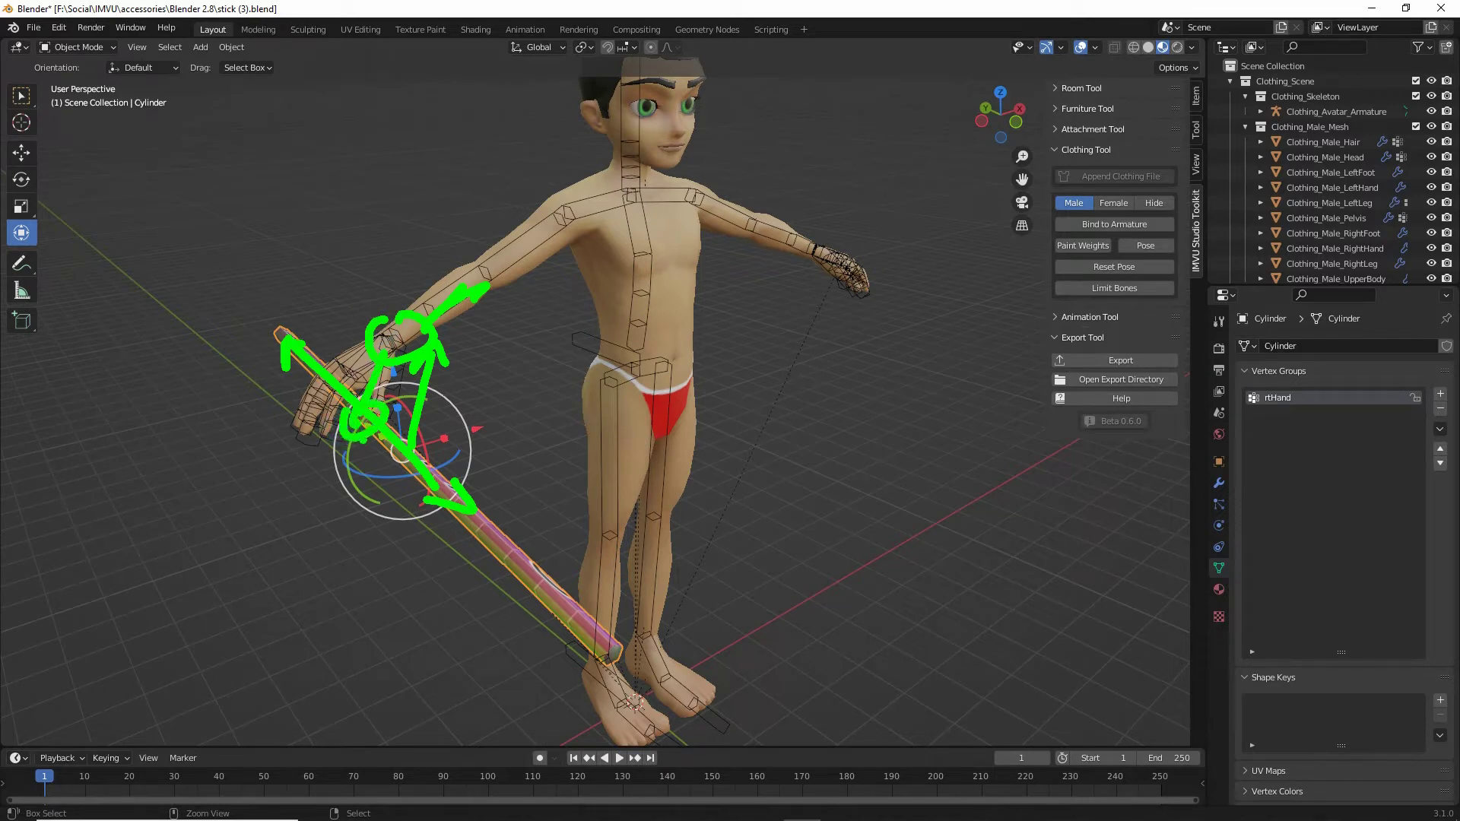
key("Escape")
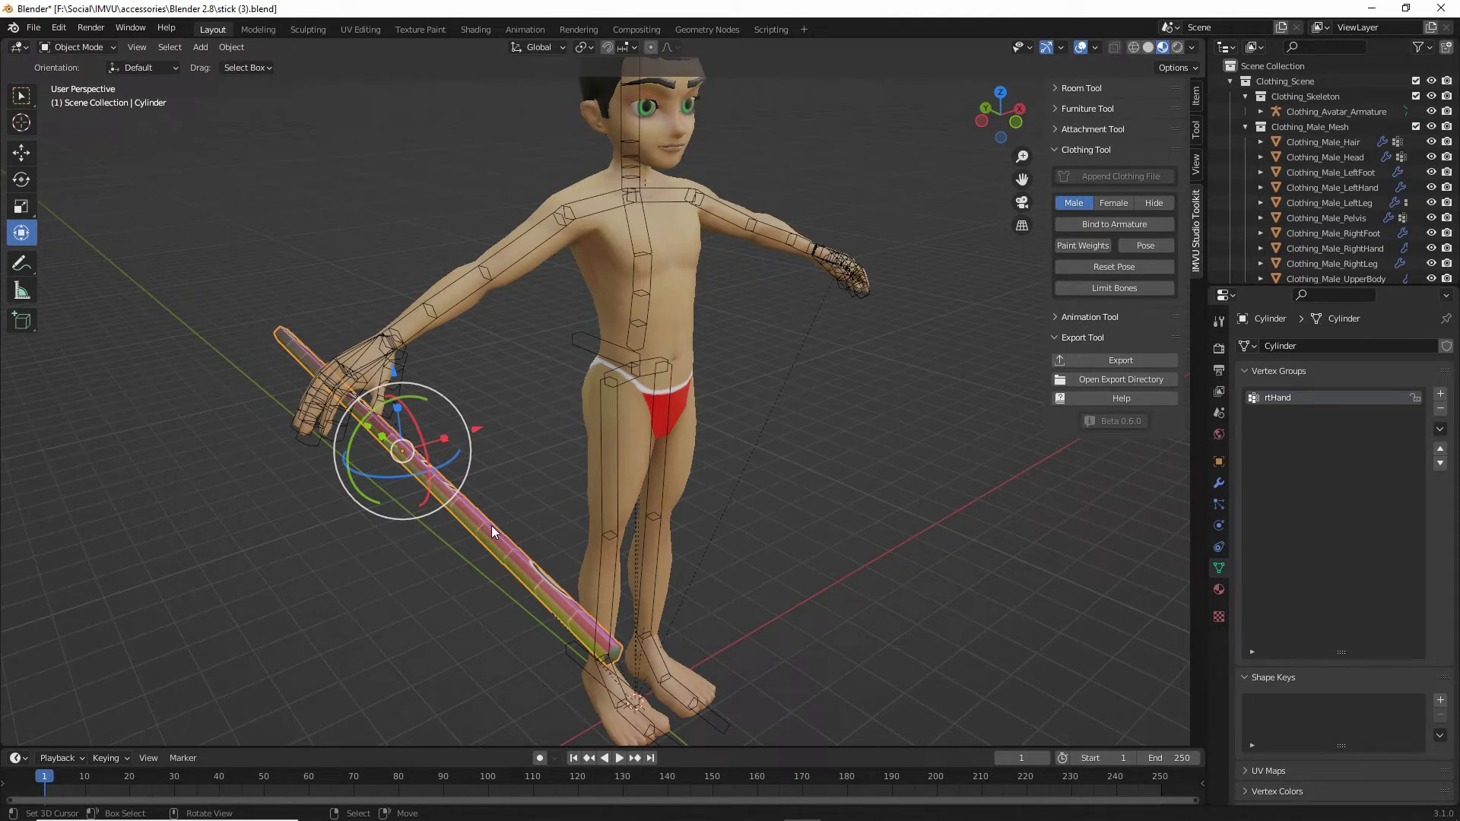
left_click(462, 276)
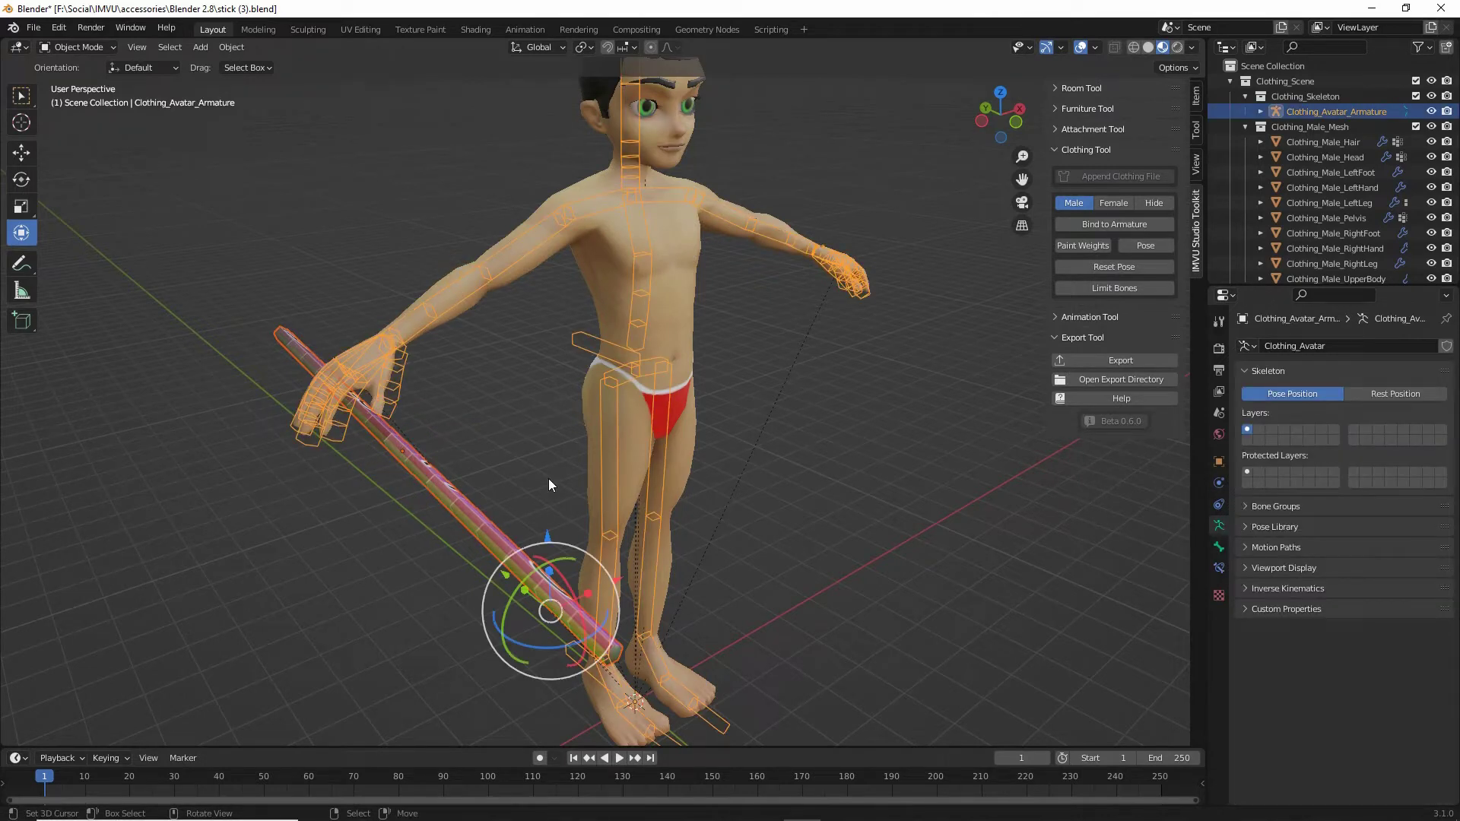
Step: Export the selected stick and armature with the IMVU toolkit's Export Tool
left_click_drag(1084, 380, 1162, 371)
left_click_drag(1014, 387, 1041, 354)
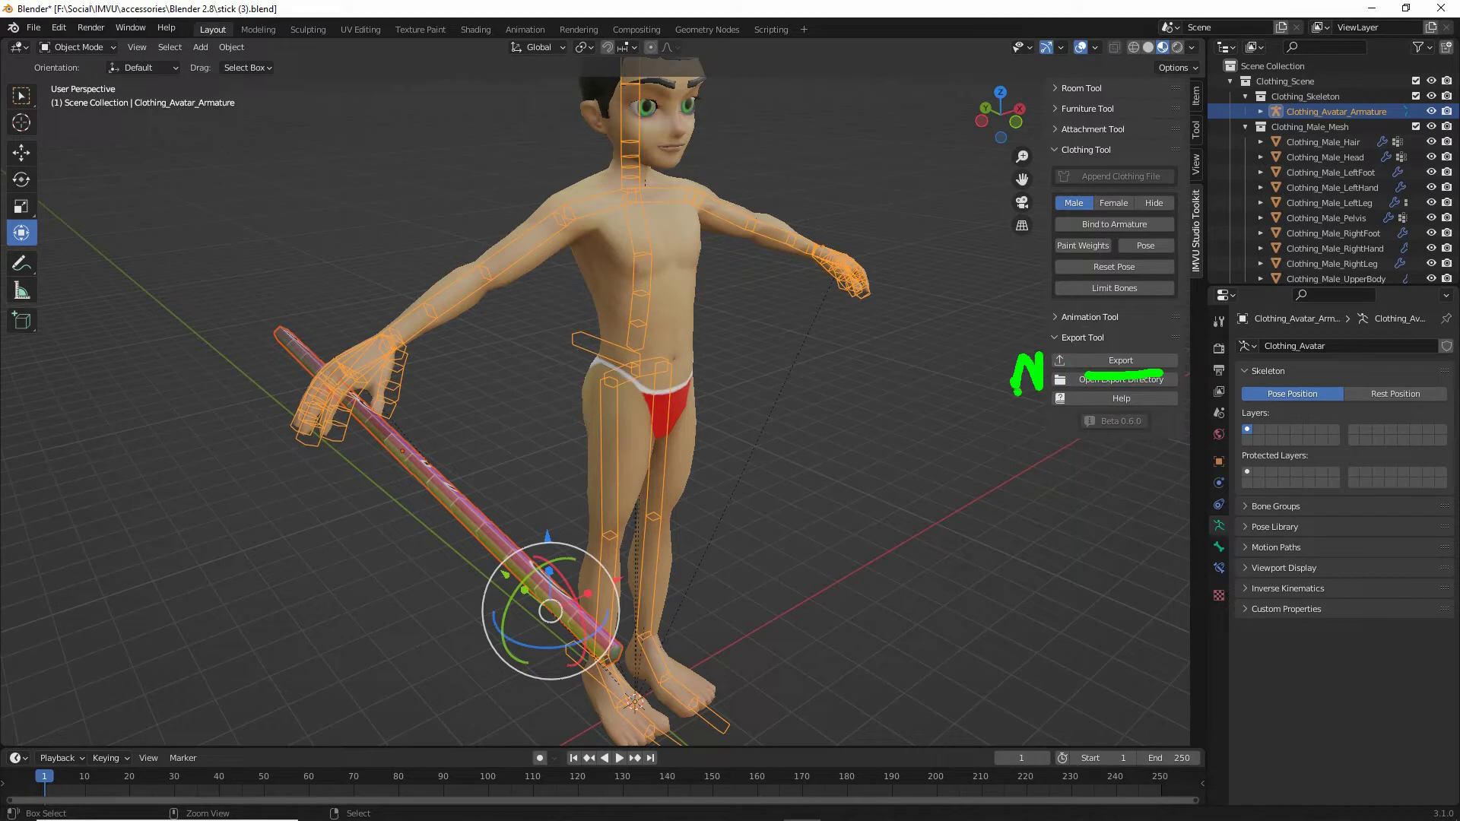
key("Escape")
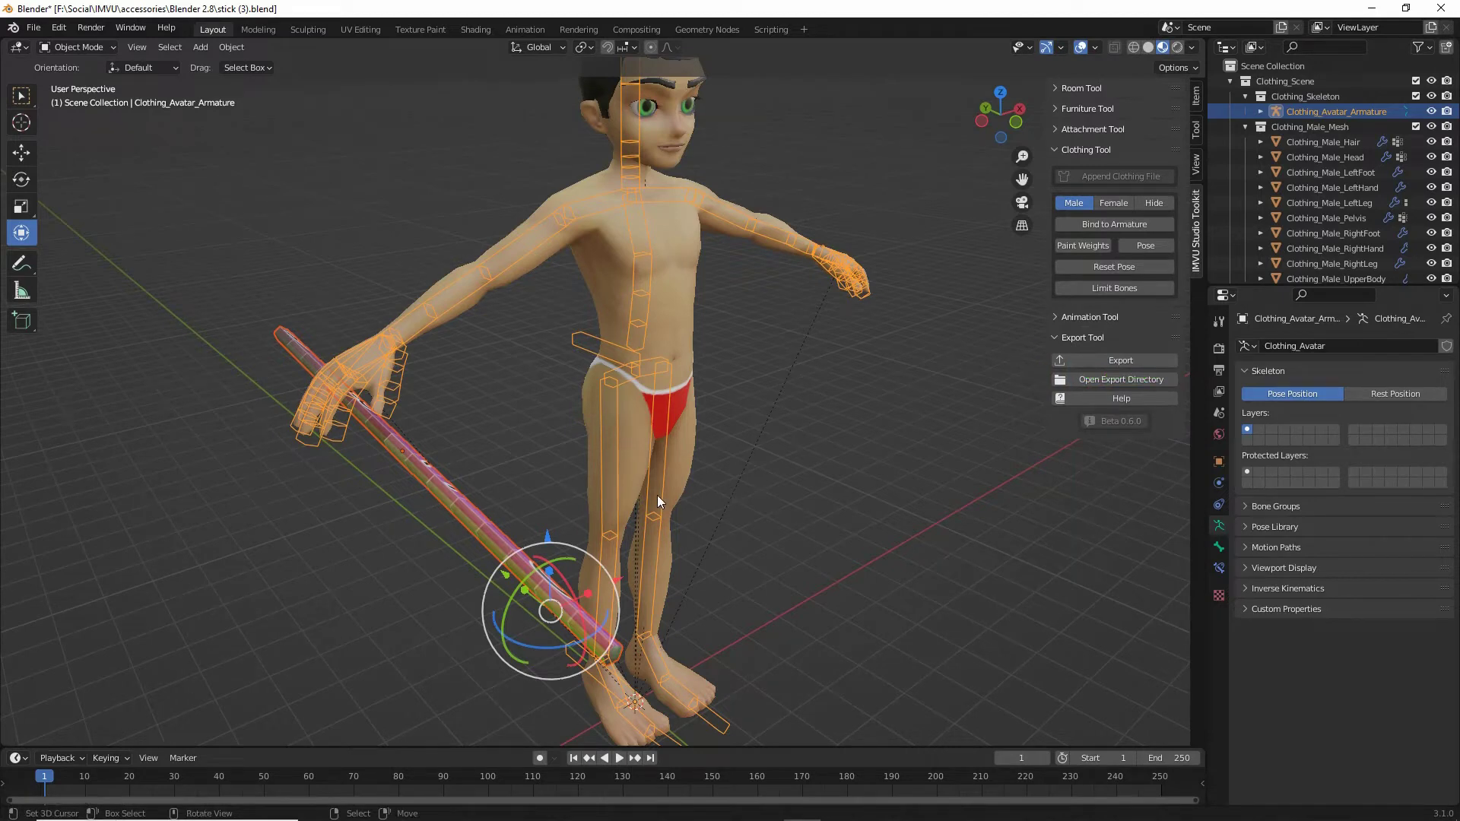
left_click(1118, 361)
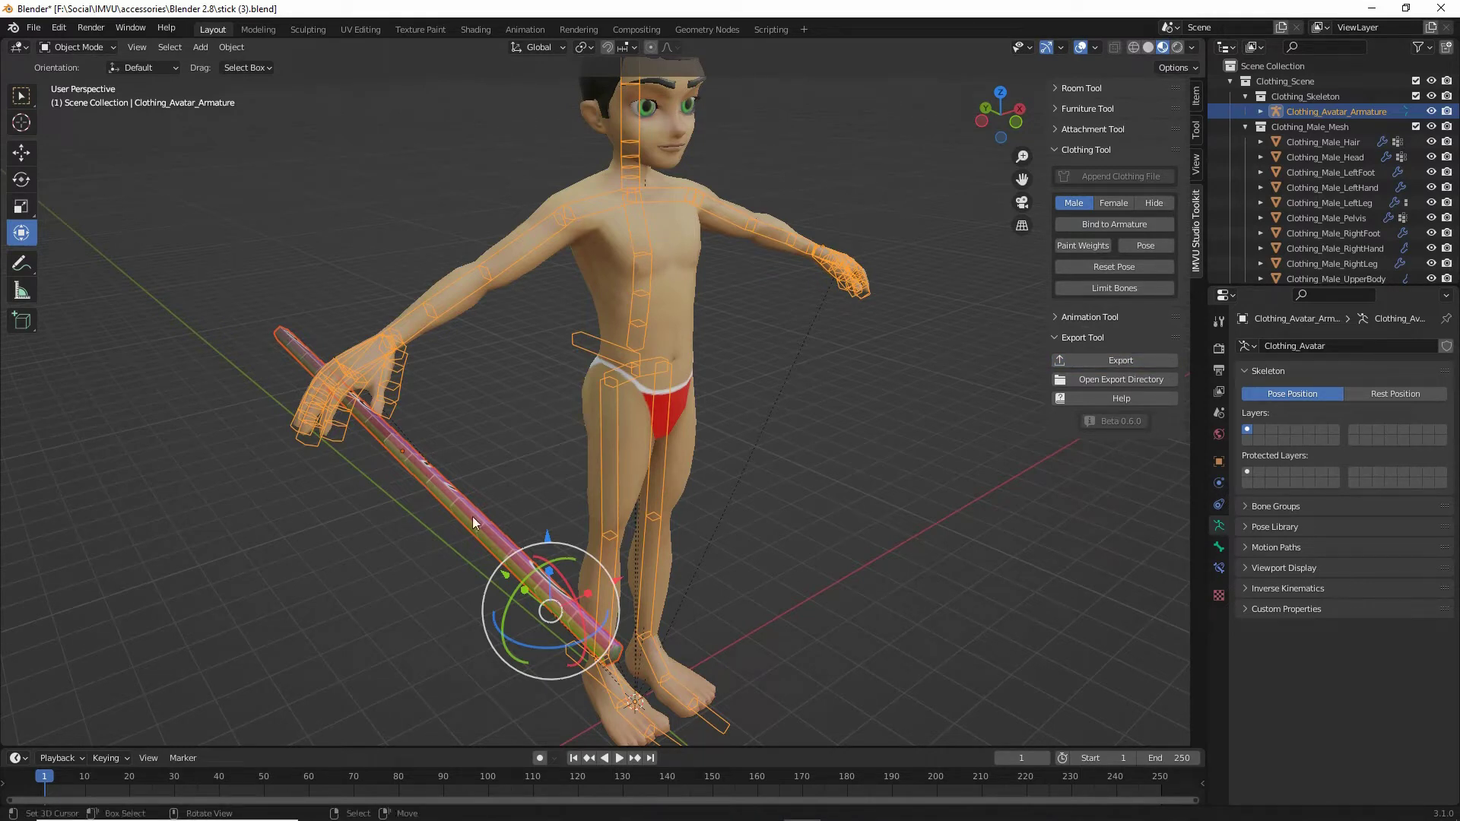
key("ctrl+2")
mouse_move(413, 459)
left_mouse_down()
mouse_move(482, 527)
mouse_move(496, 523)
left_mouse_up()
left_click_drag(438, 459, 411, 475)
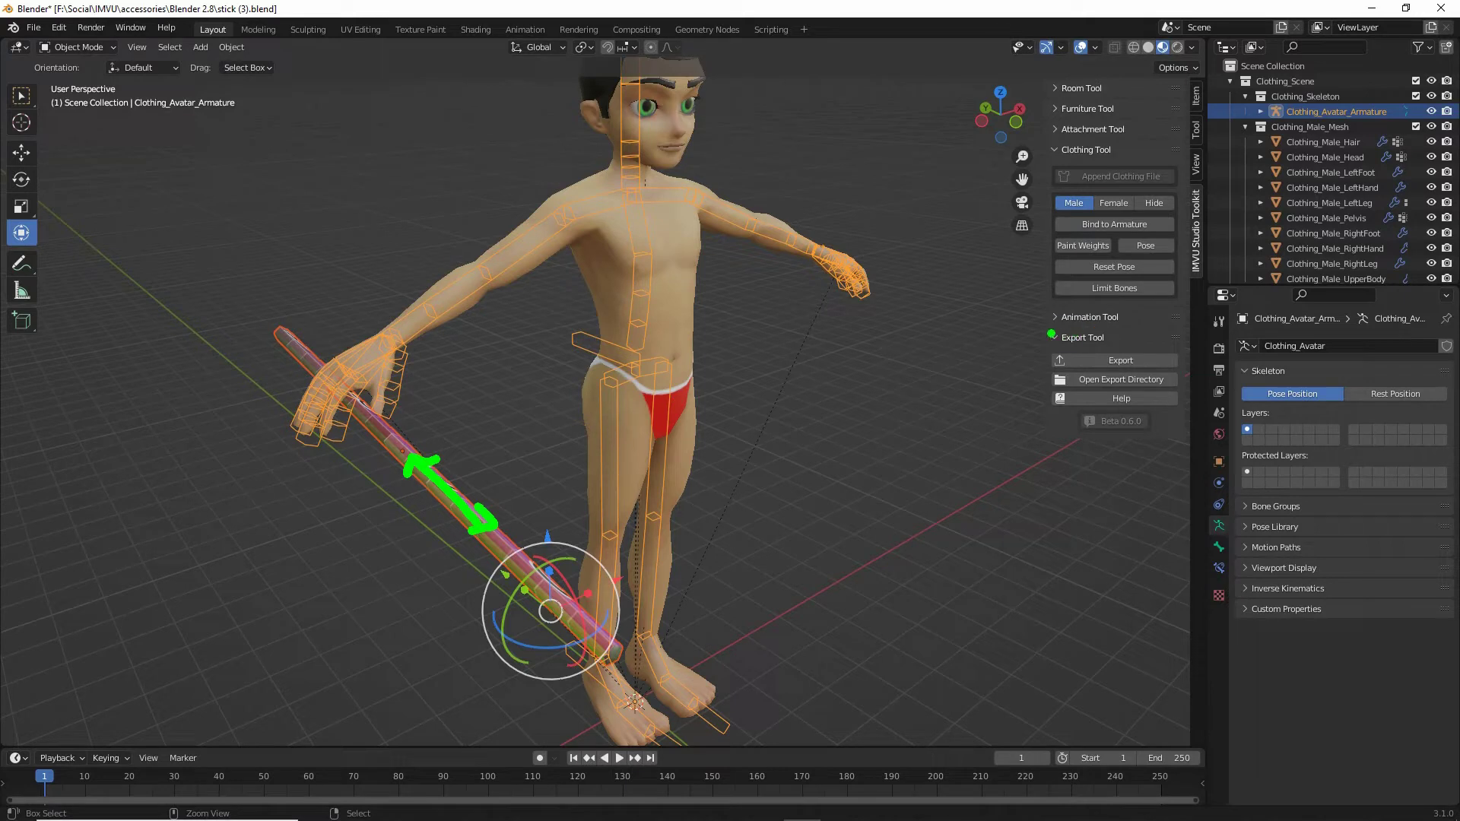
left_click_drag(1052, 335, 1125, 333)
key("Escape")
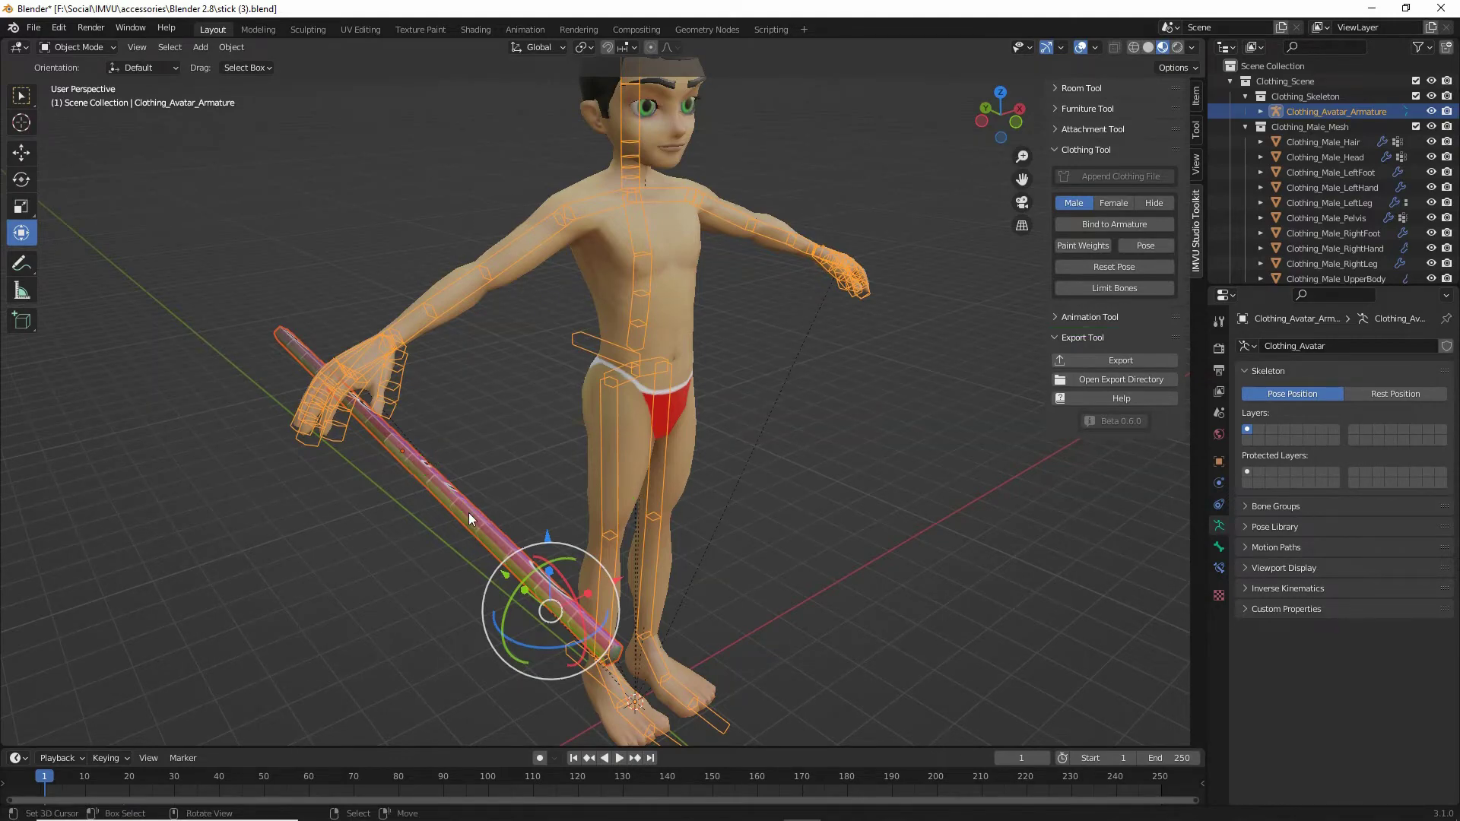
Step: Switch to IMVU Studio and start creating a new product
key("alt+Tab")
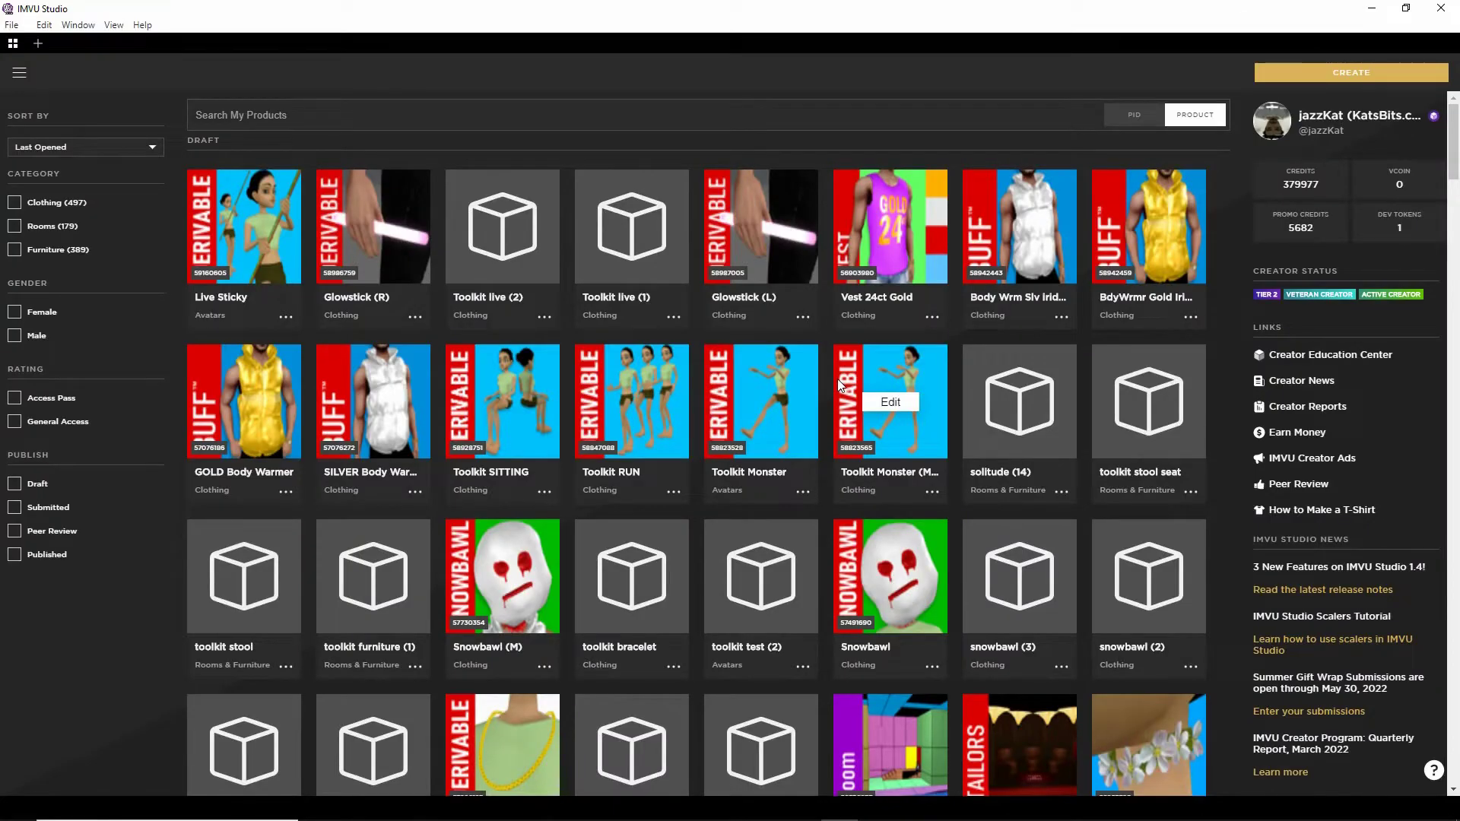
mouse_move(1355, 74)
left_mouse_down()
mouse_move(1333, 79)
mouse_move(1348, 53)
left_mouse_up()
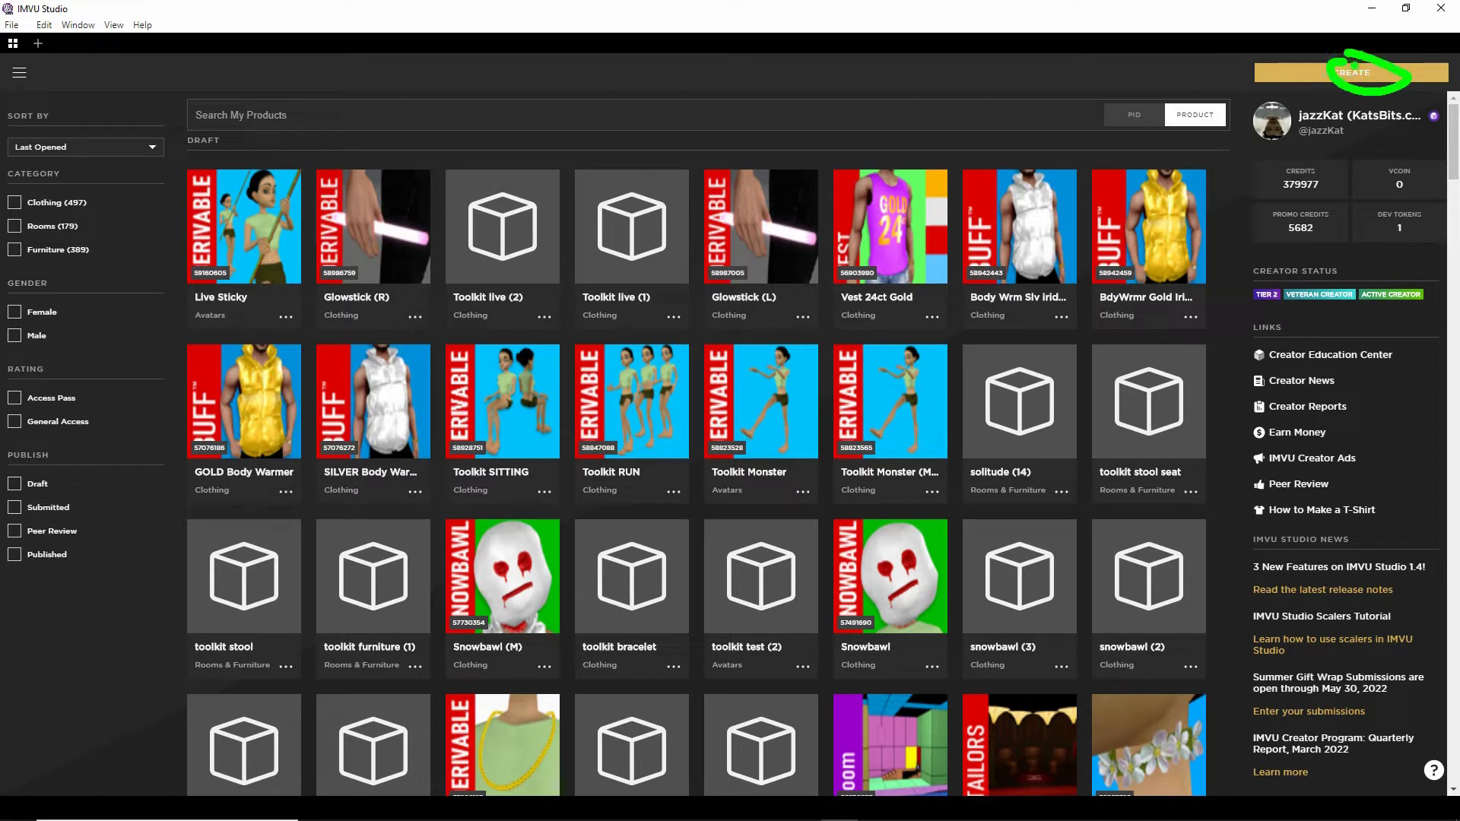
left_click(1331, 72)
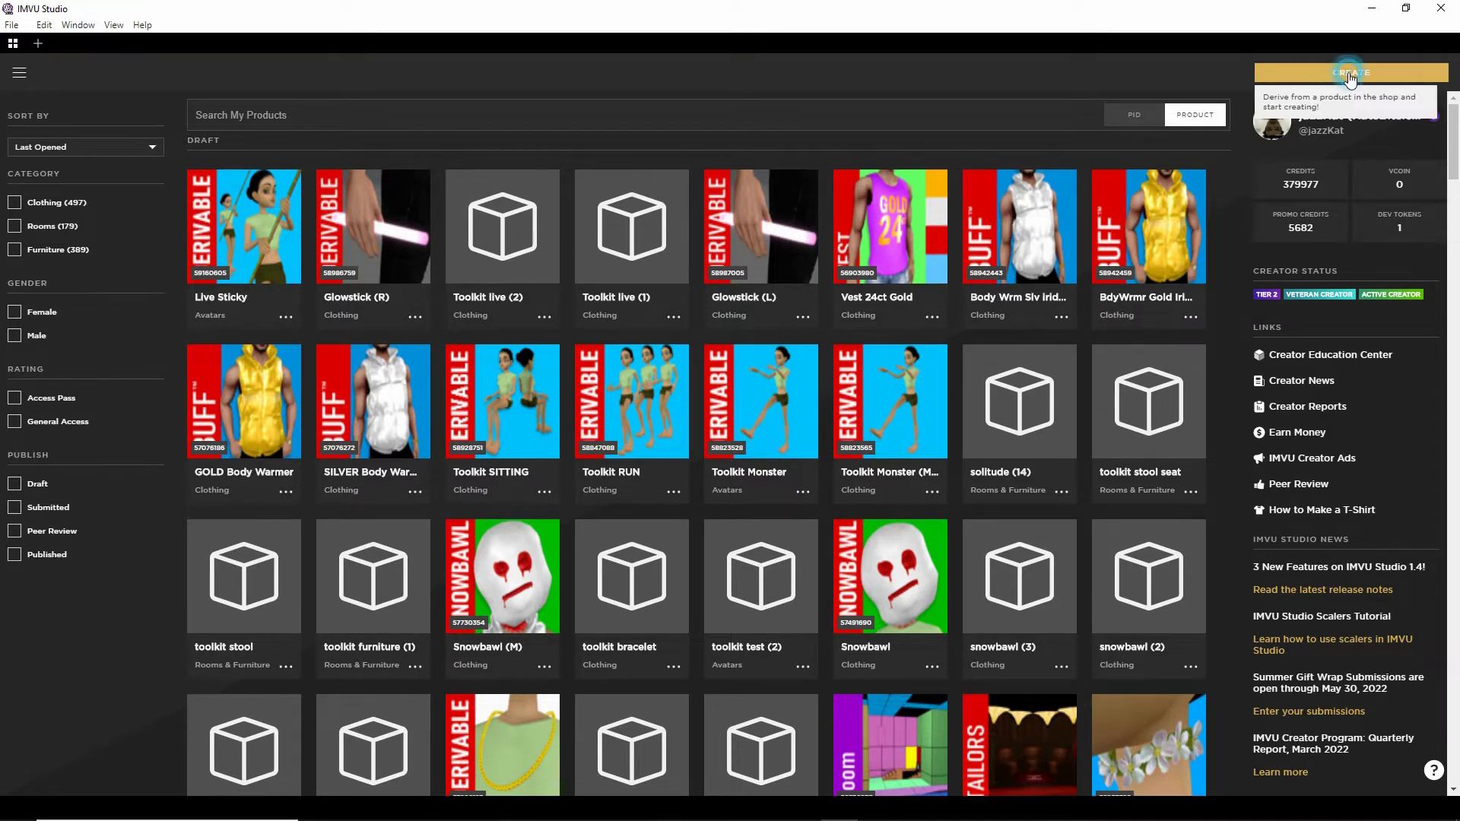
left_click(1348, 97)
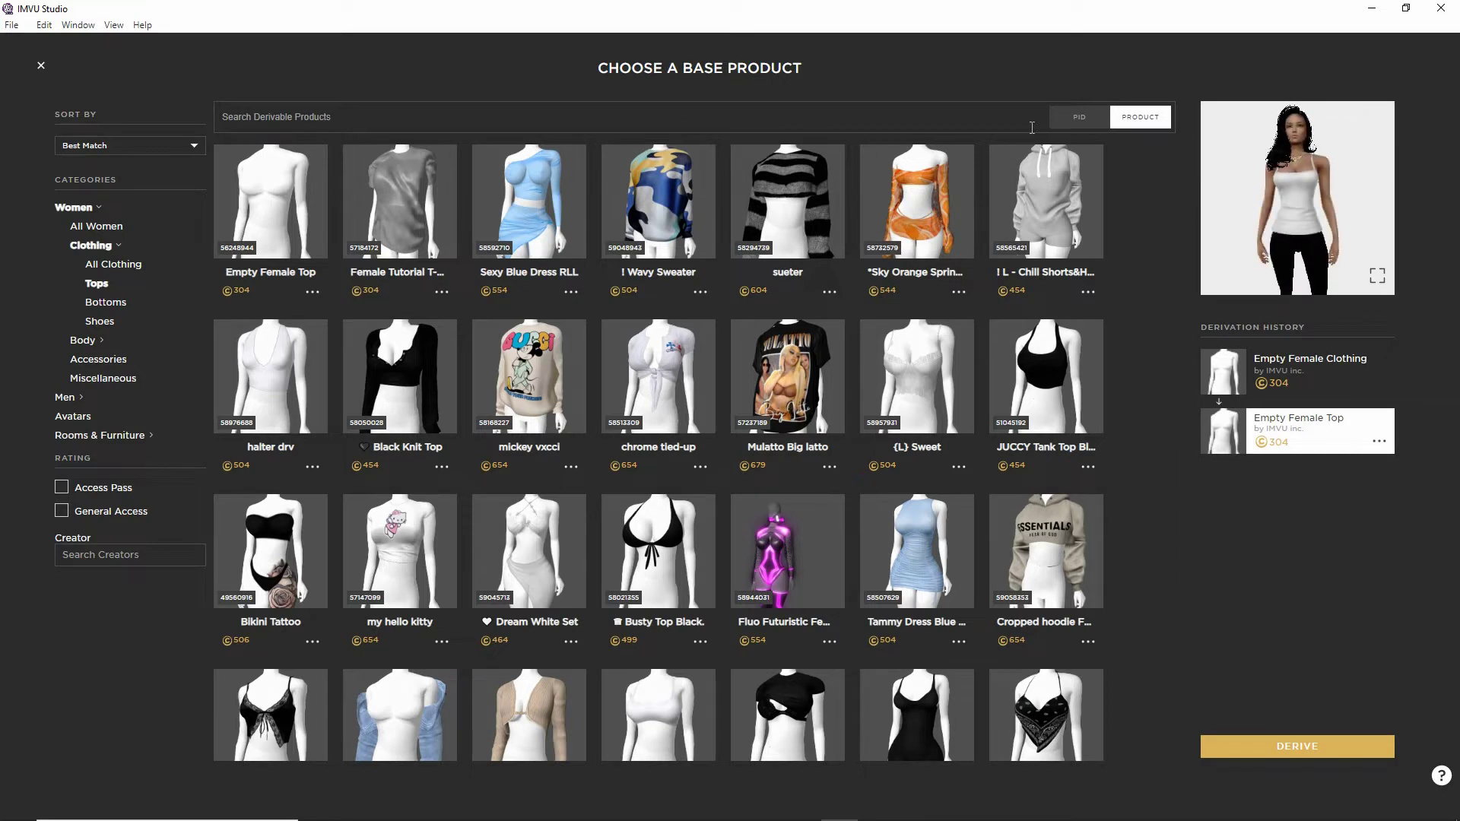
Step: Find the base product with product ID 191 and derive a new project from the Male avatar
left_click_drag(1073, 104, 1063, 103)
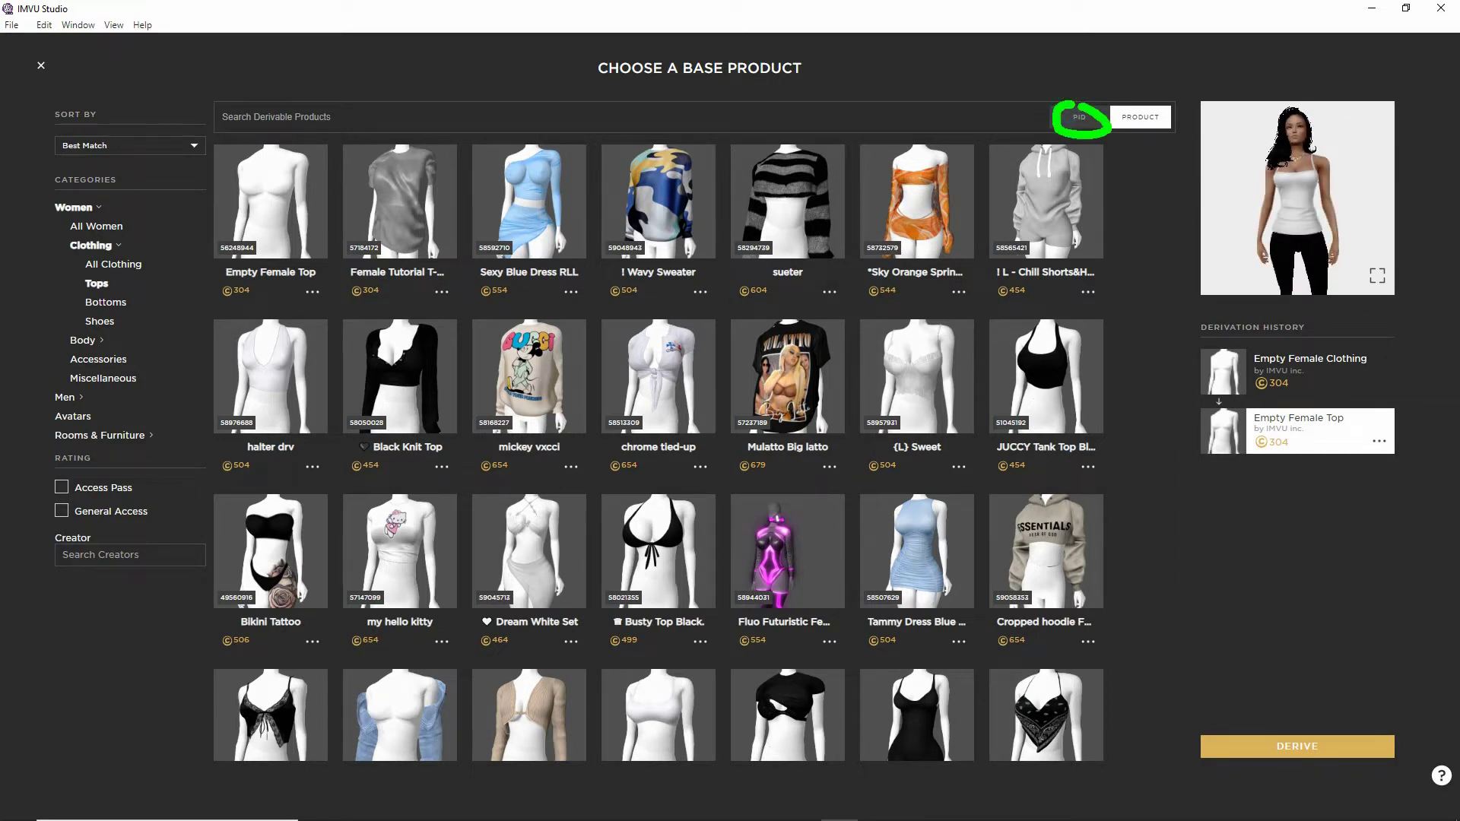
left_click(1080, 116)
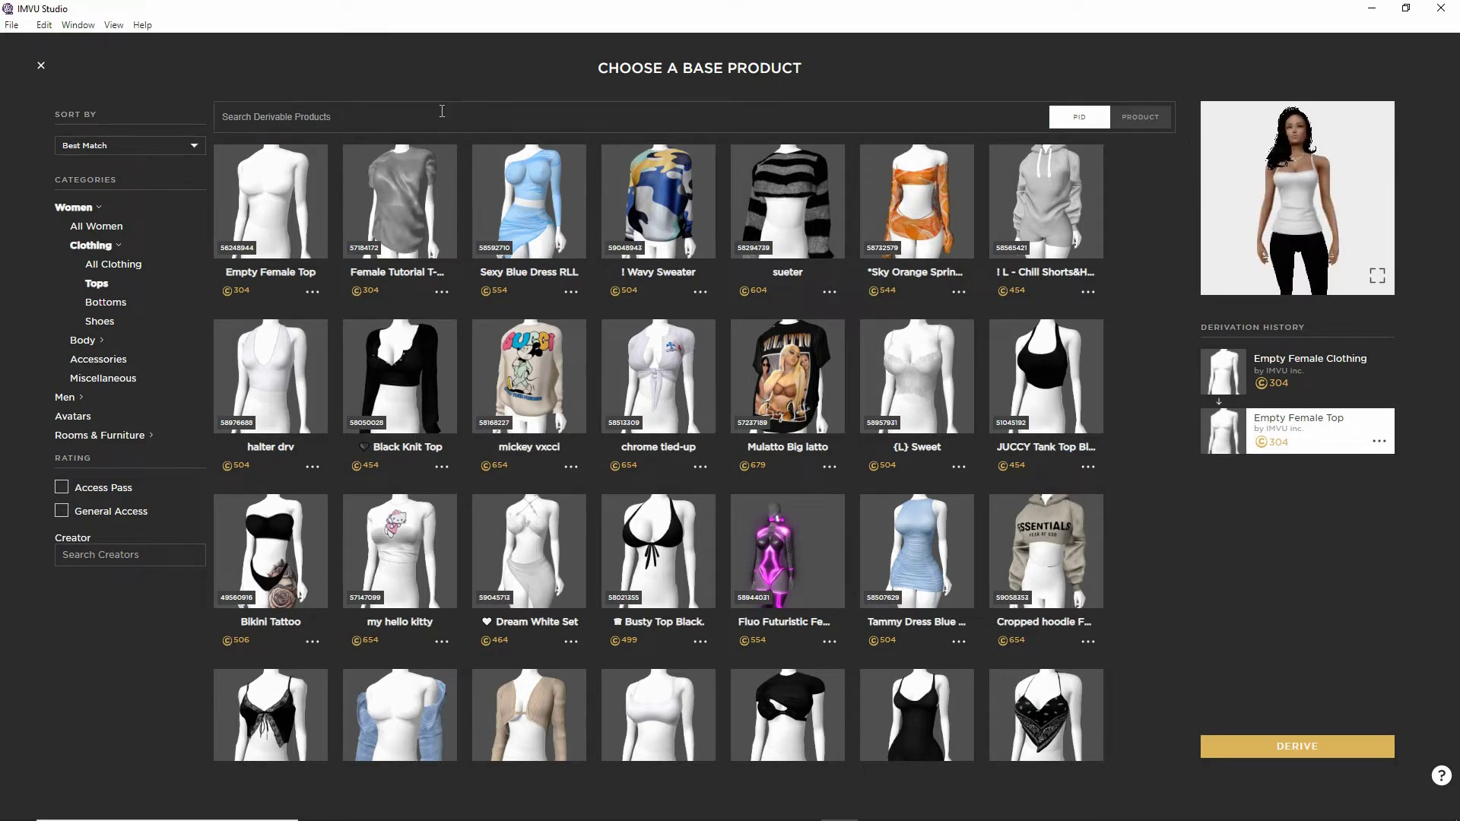
left_click(403, 116)
type("191")
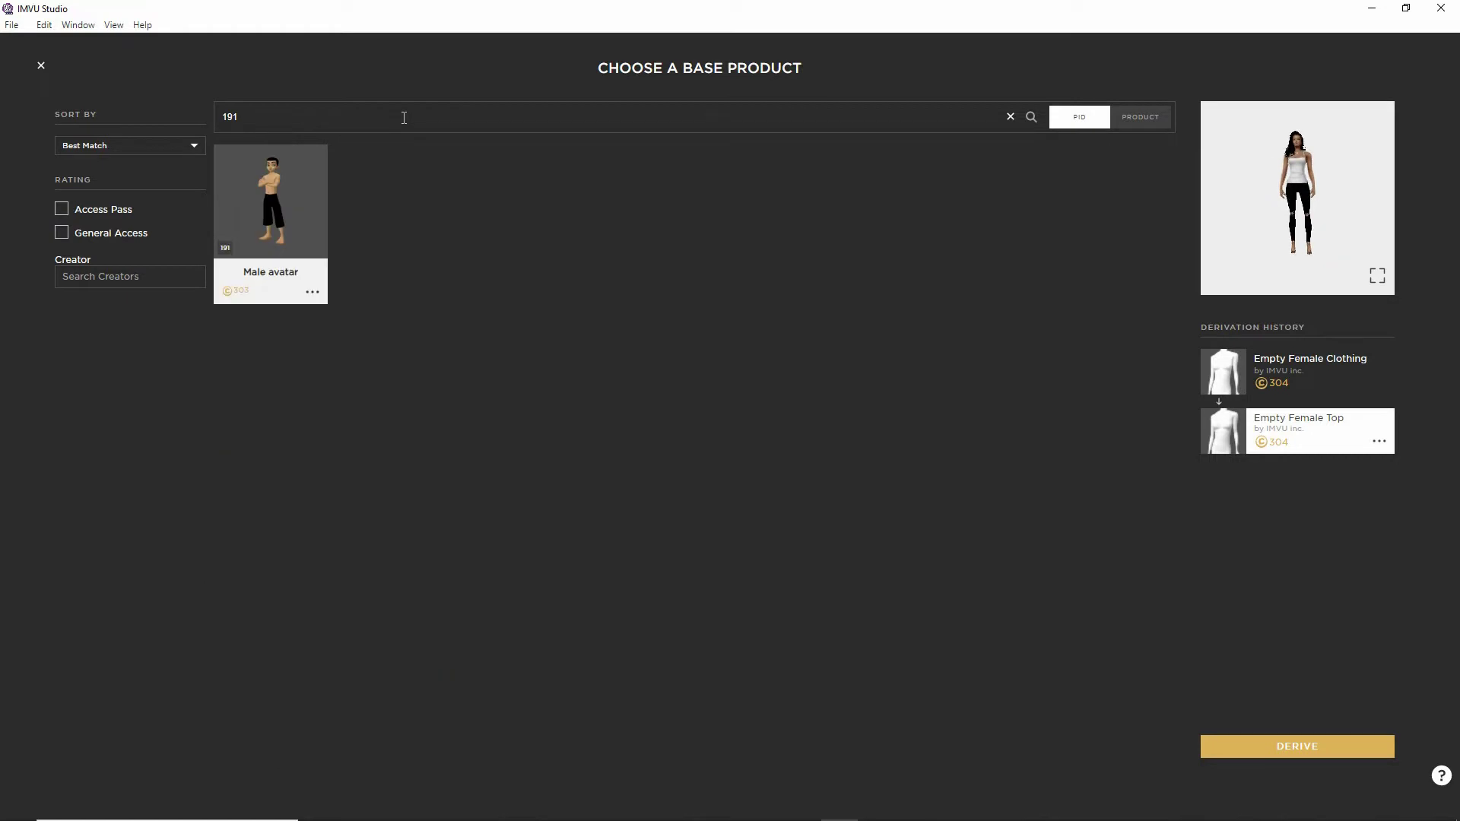
left_click(262, 192)
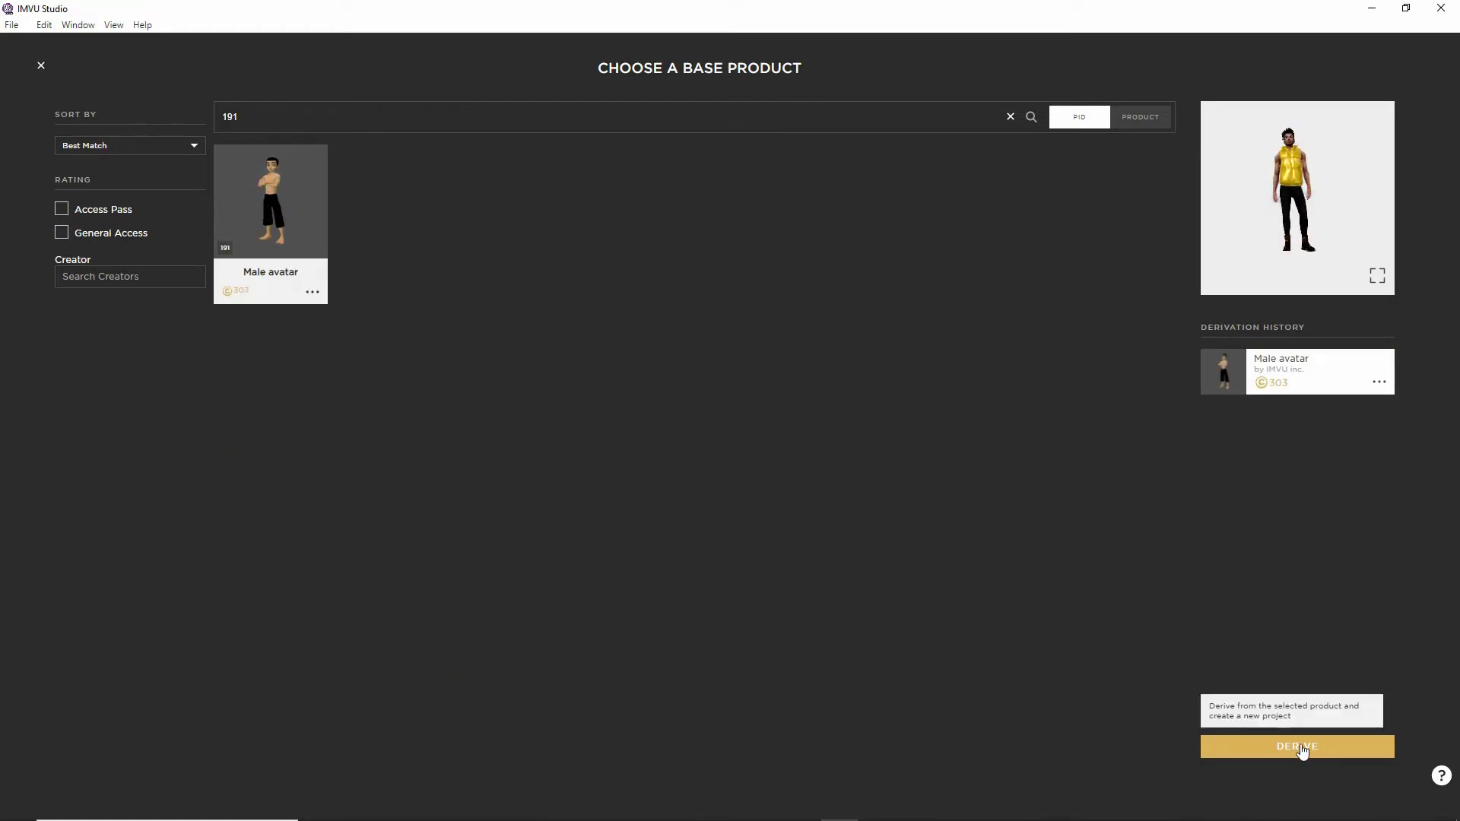
left_click(1209, 746)
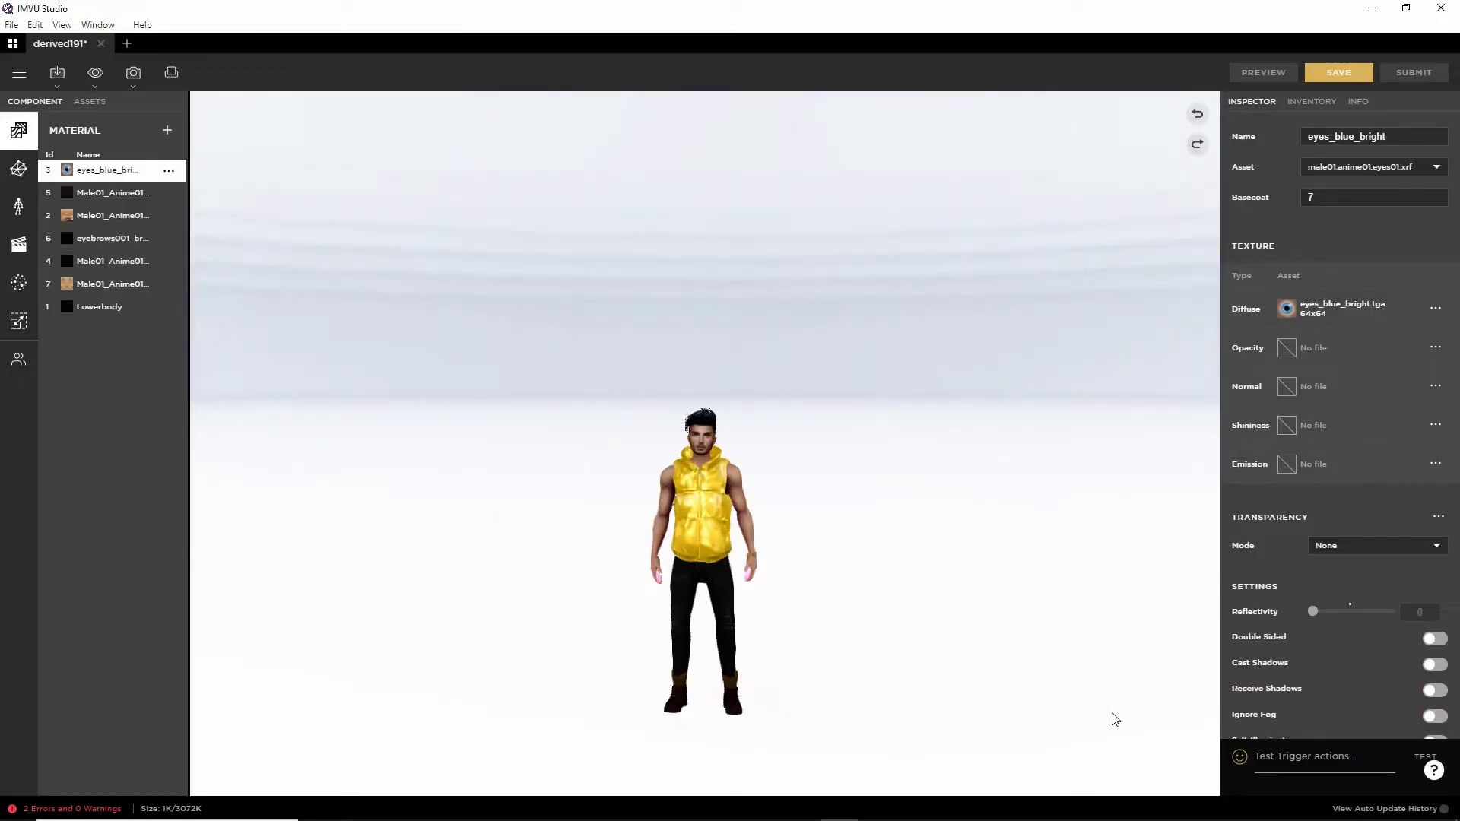
Step: Open stick (3).fbx from the accessories Blender 2.8 folder for FBX import into the derived project
left_click_drag(662, 700, 710, 704)
scroll(708, 707, "up", 3)
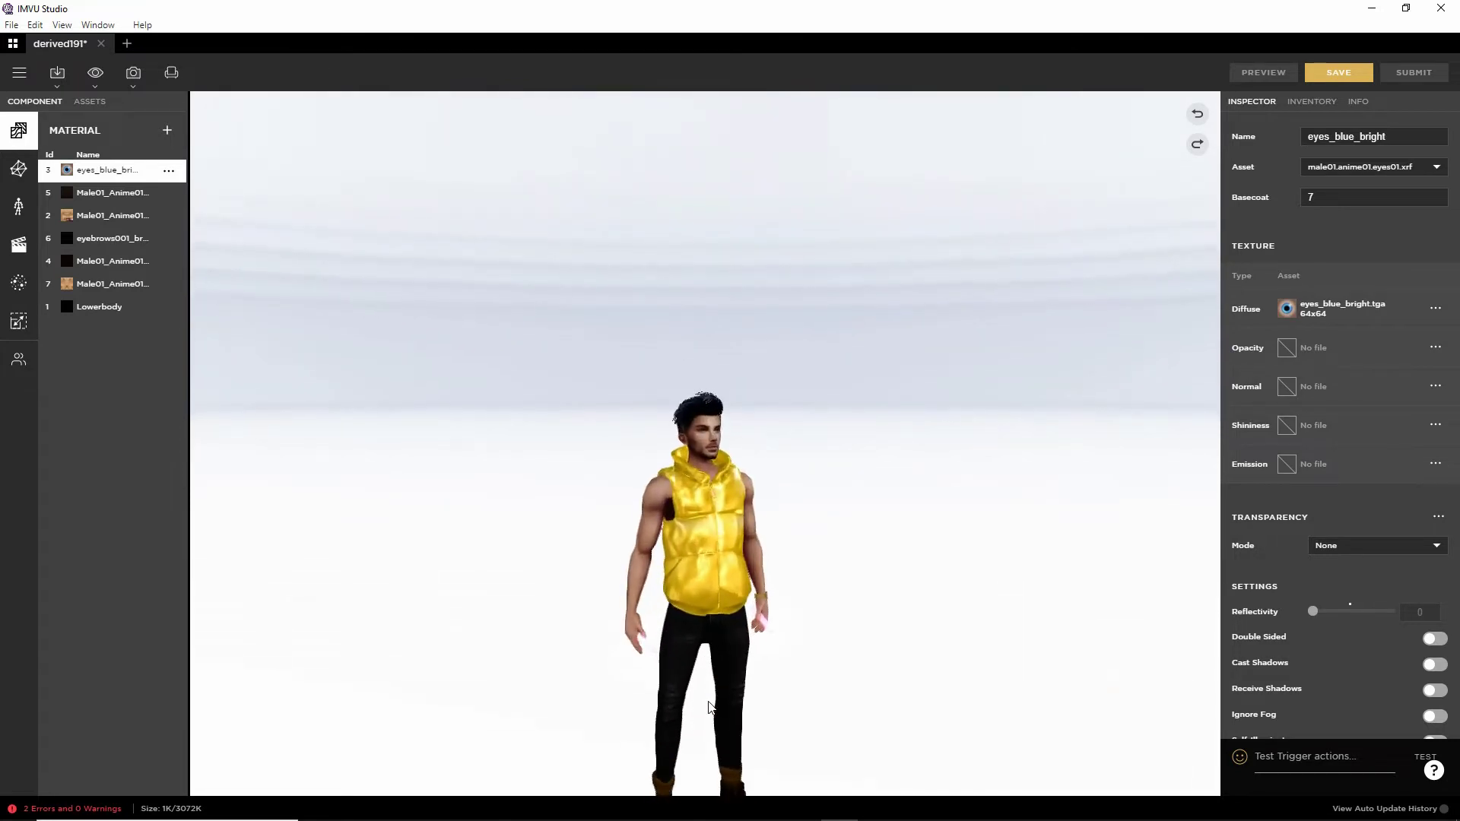
scroll(708, 707, "up", 6)
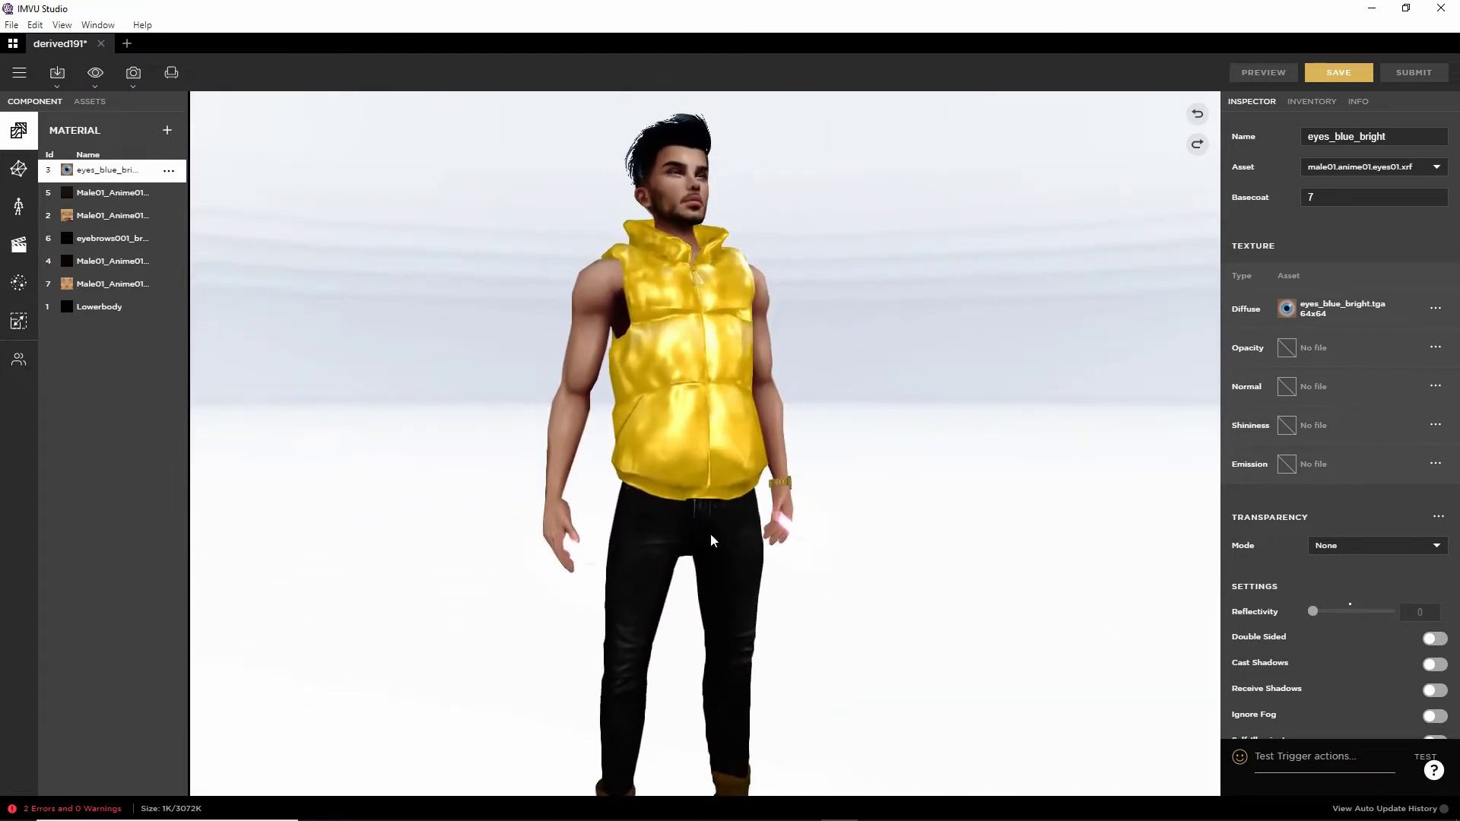
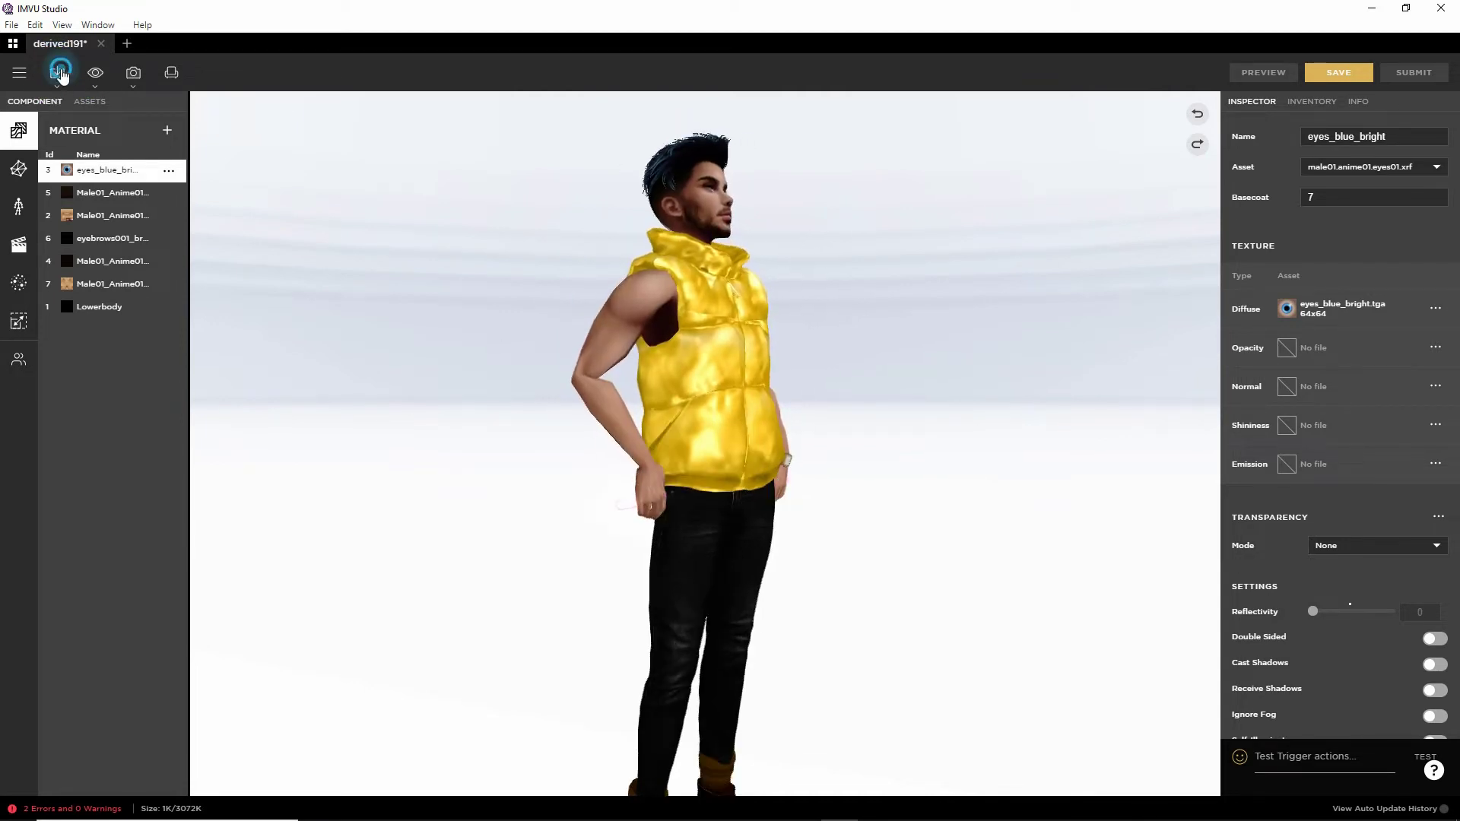
left_click(57, 72)
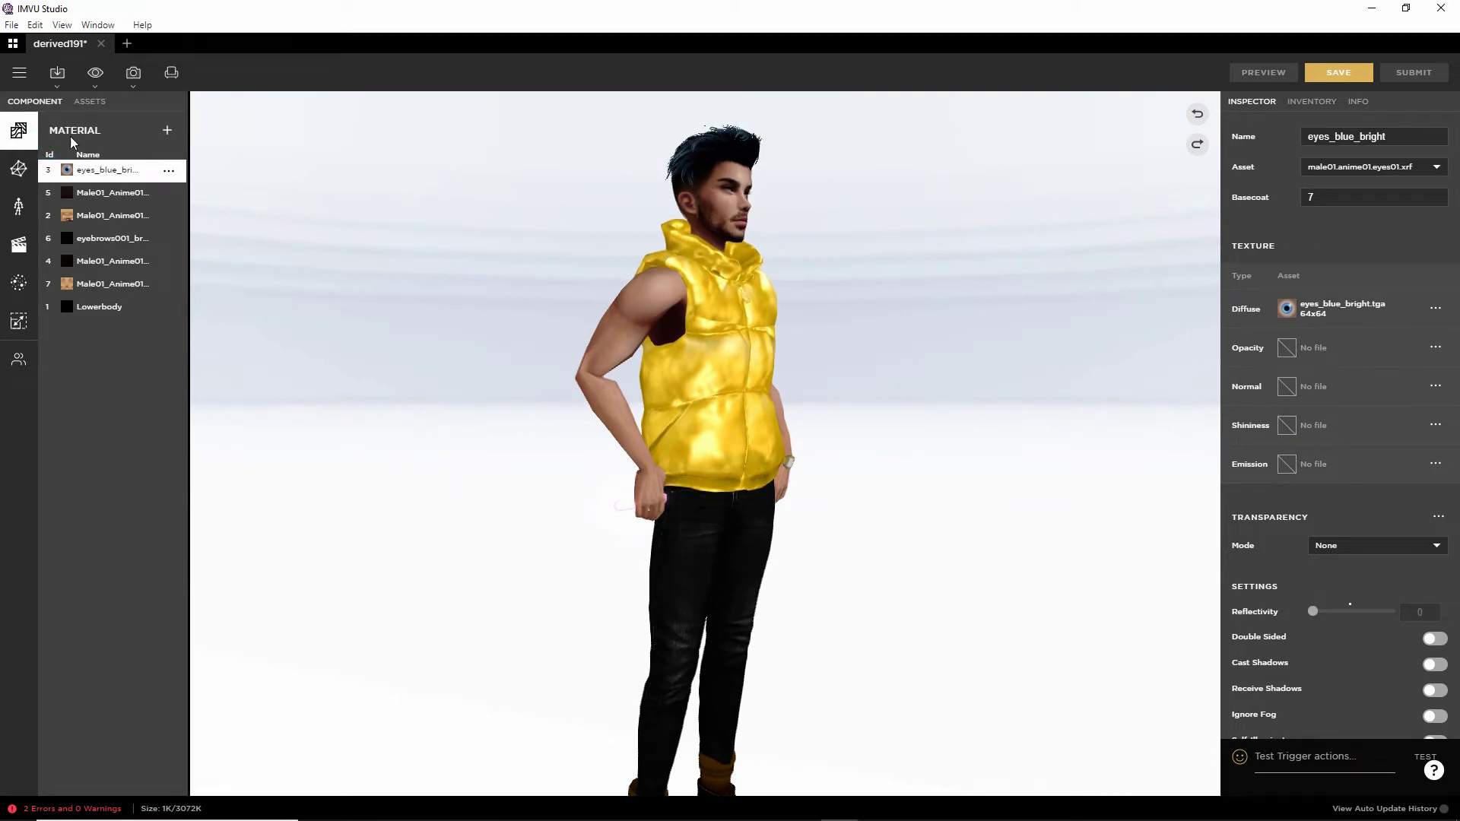
left_click(57, 72)
left_click(66, 130)
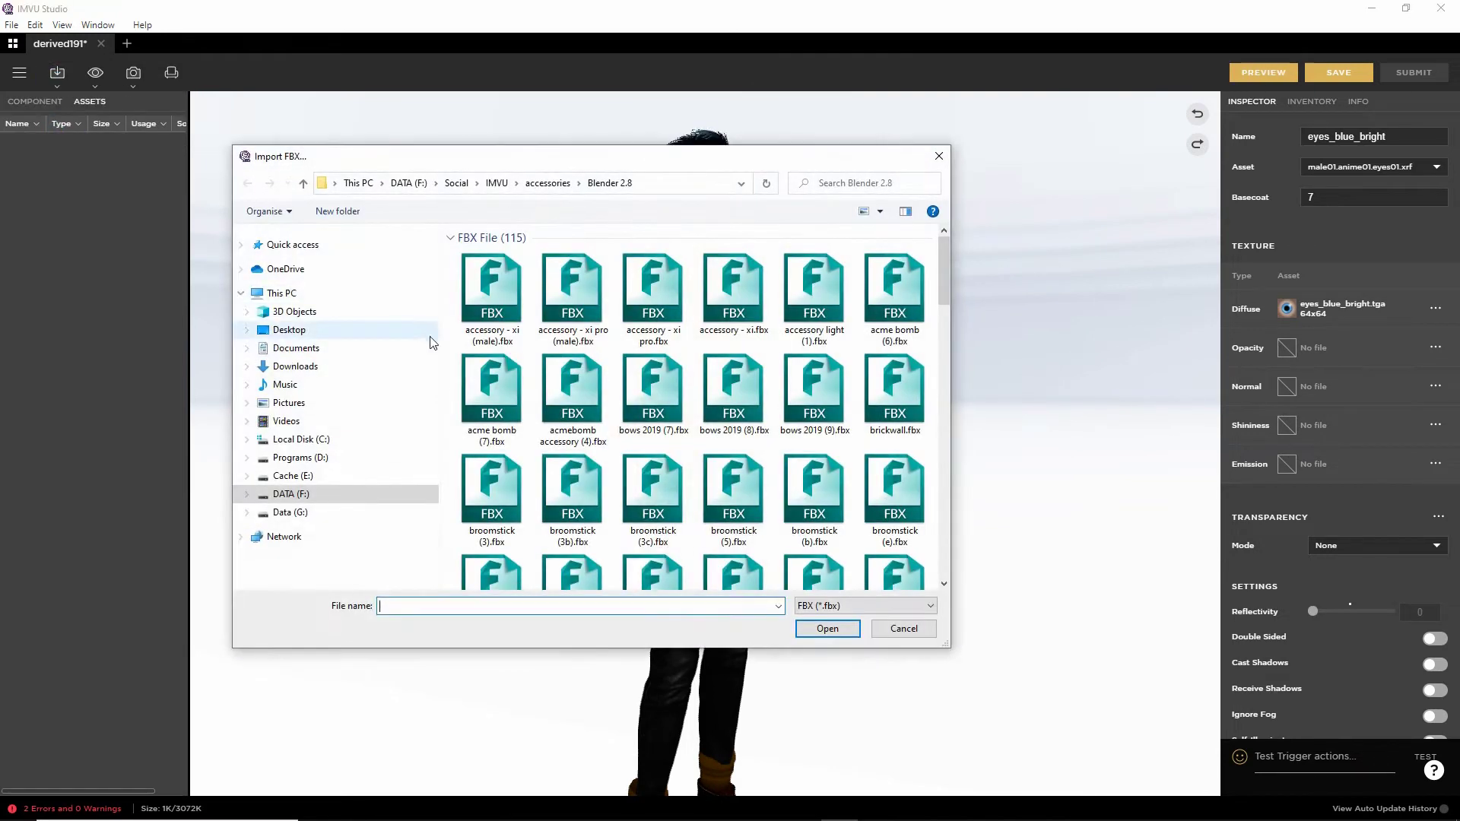
scroll(672, 457, "down", 10)
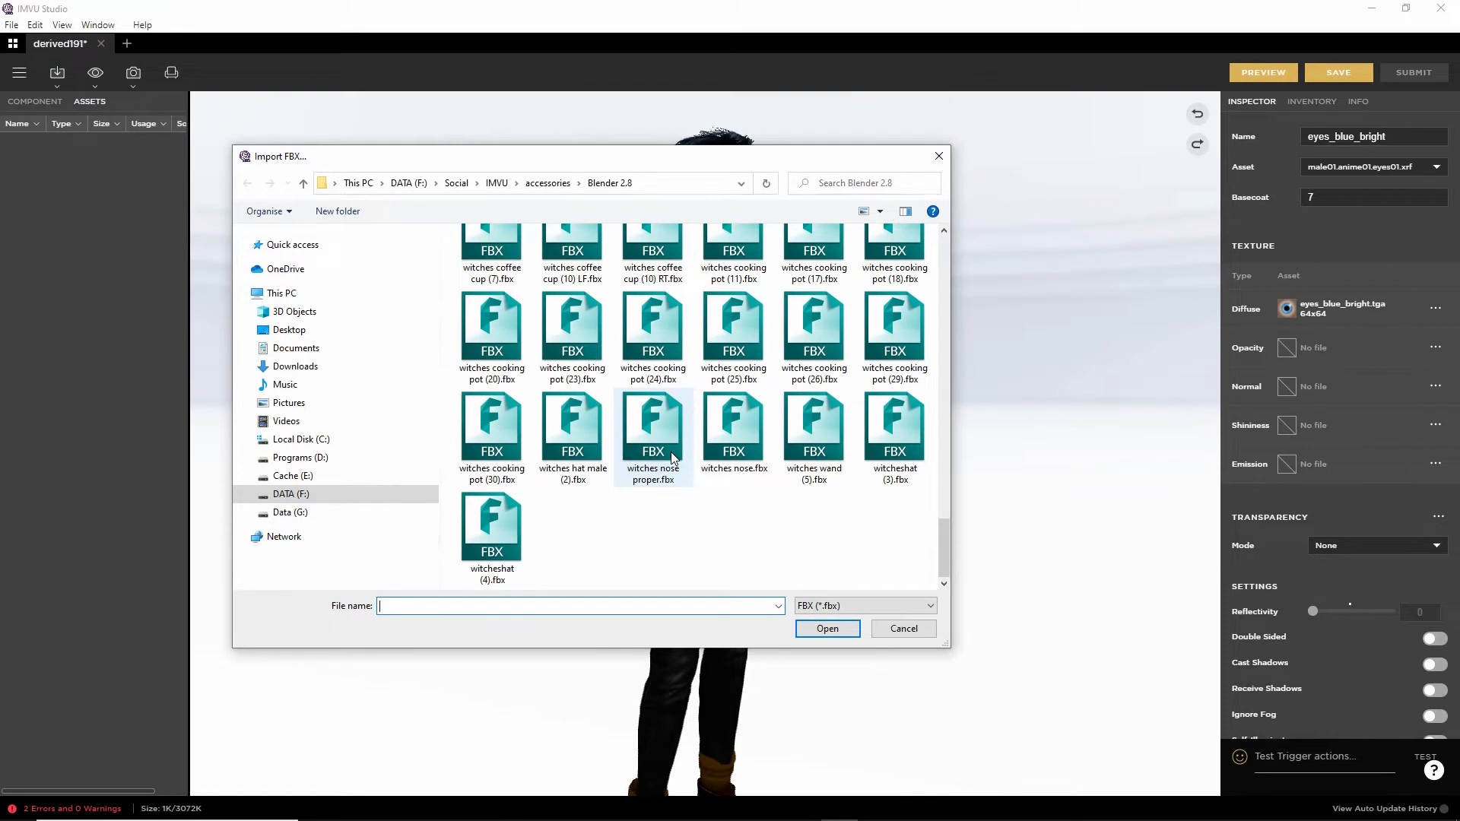
scroll(672, 457, "up", 2)
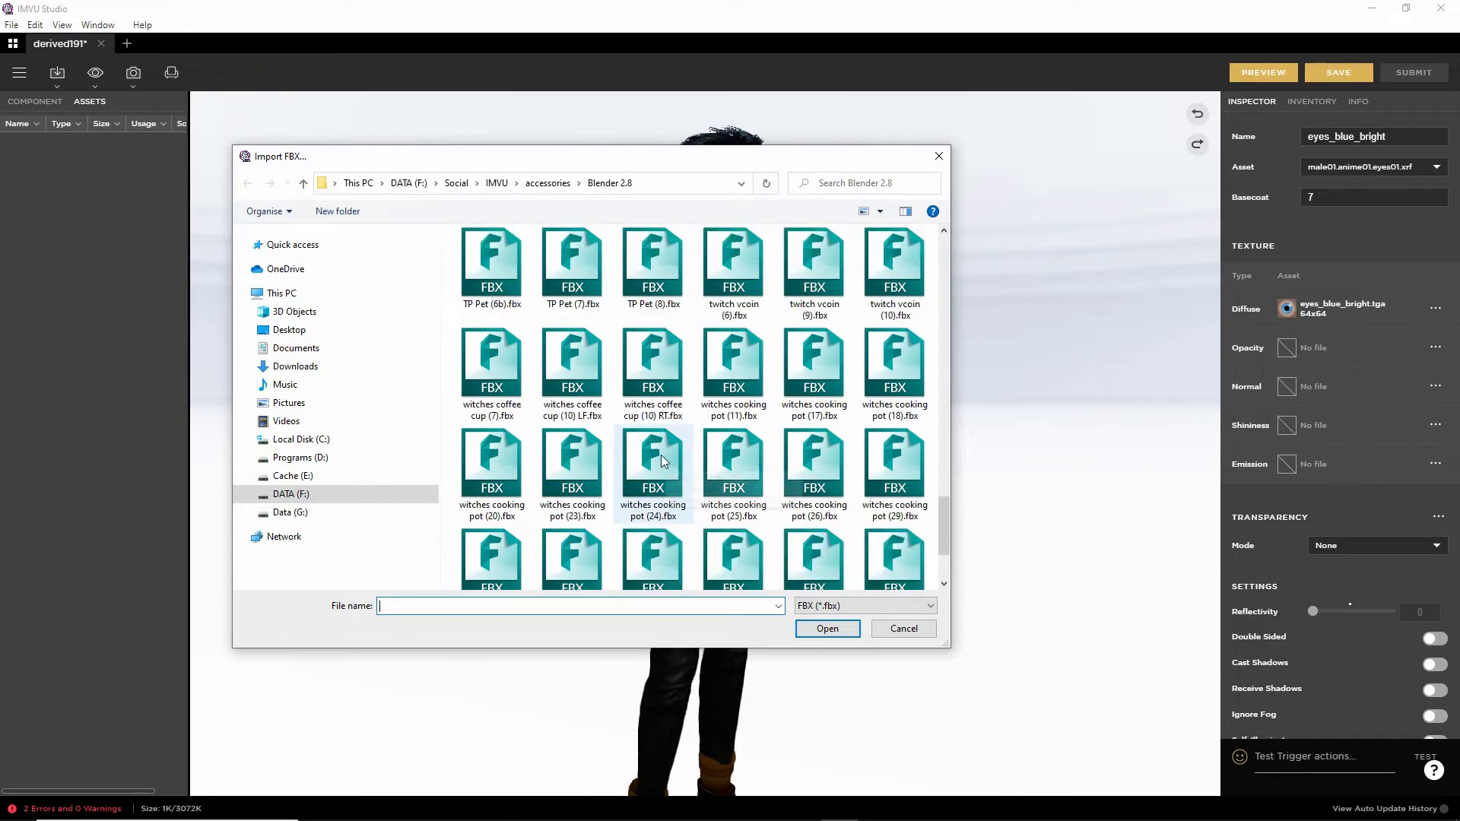
scroll(670, 479, "up", 3)
left_click(655, 491)
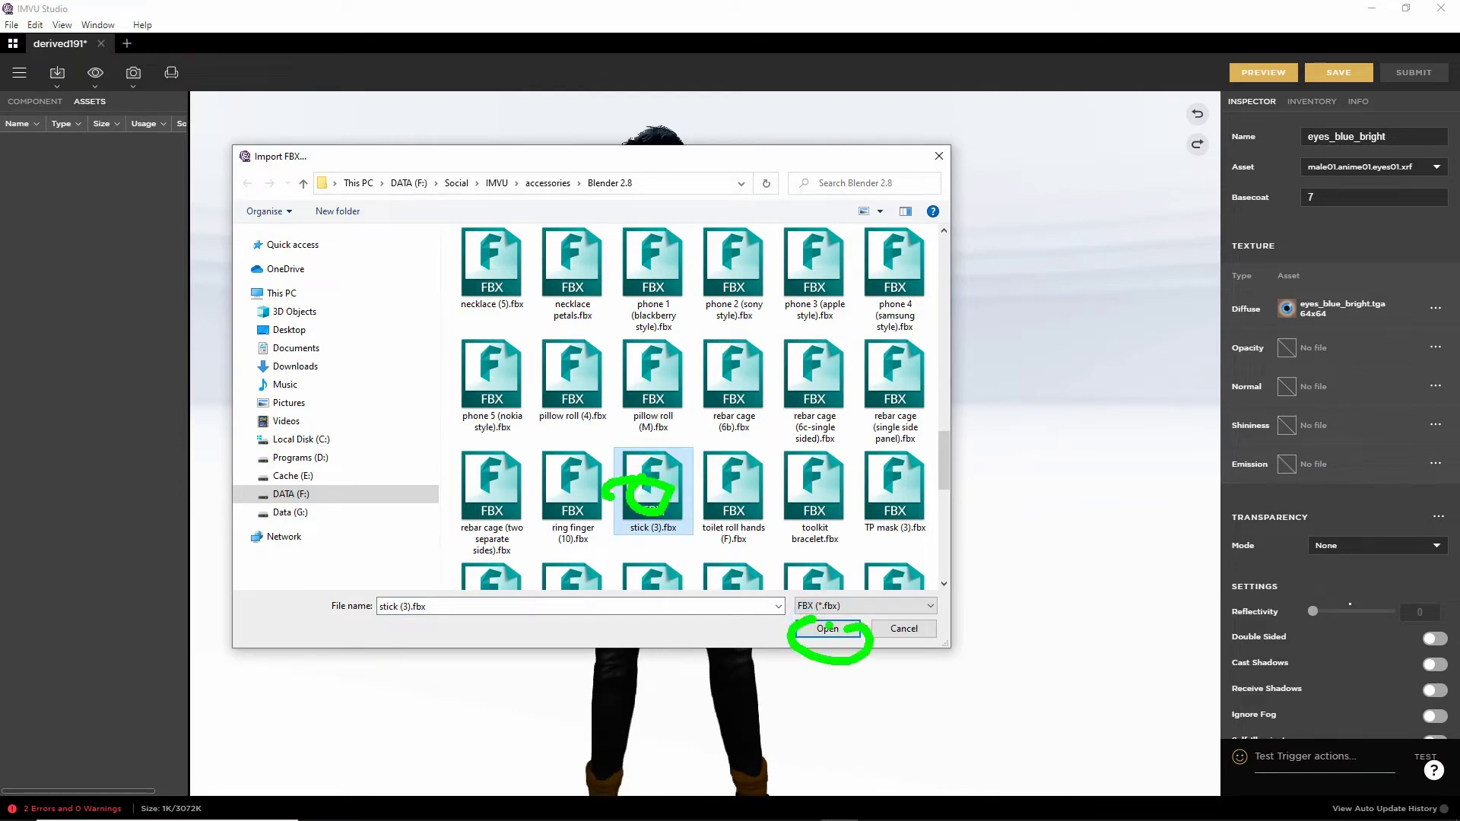
left_click(828, 628)
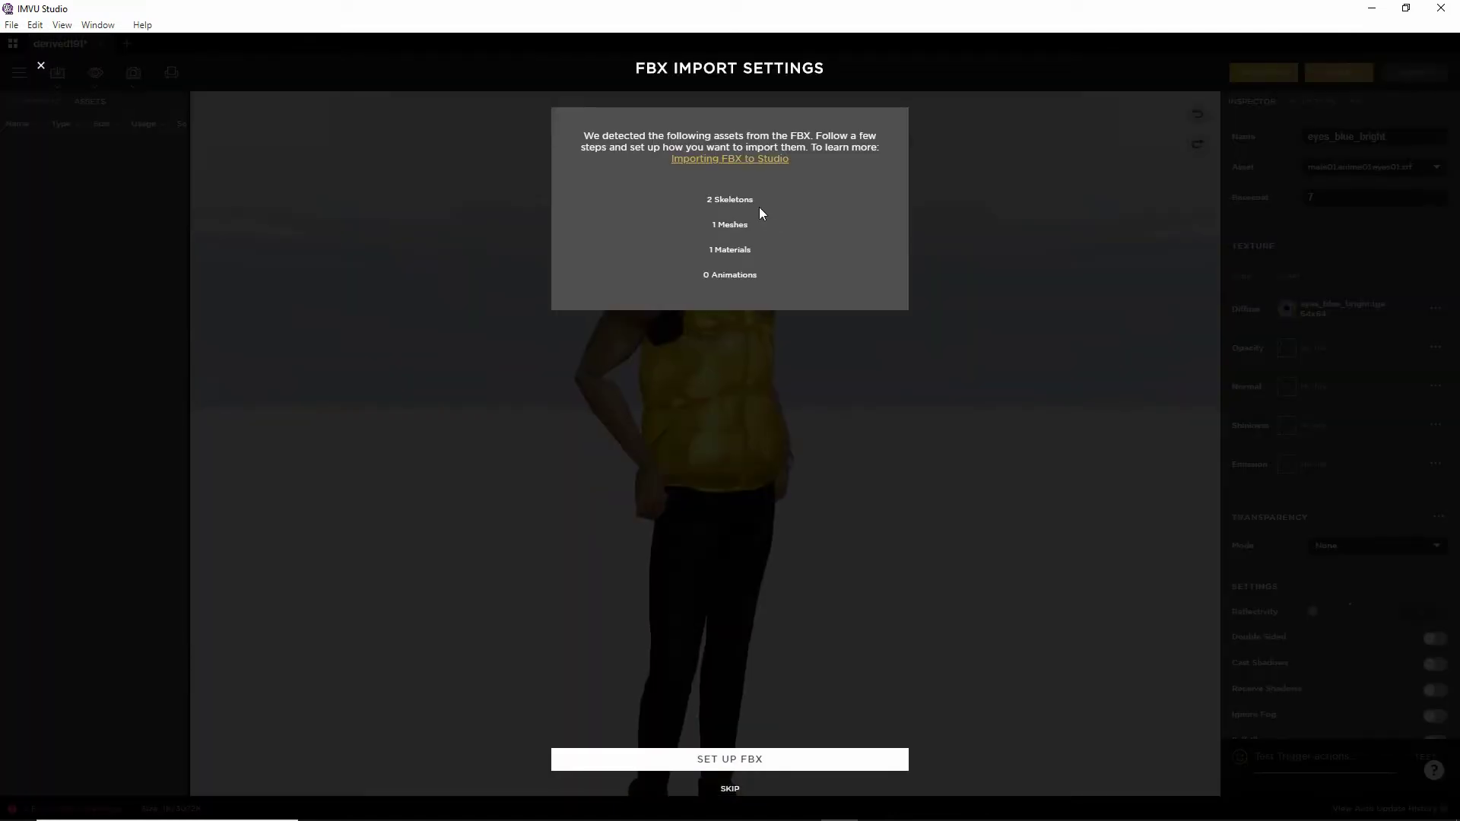
Step: Set up the FBX import and assign mesh ID 50 to the Cylinder mesh
left_click(724, 762)
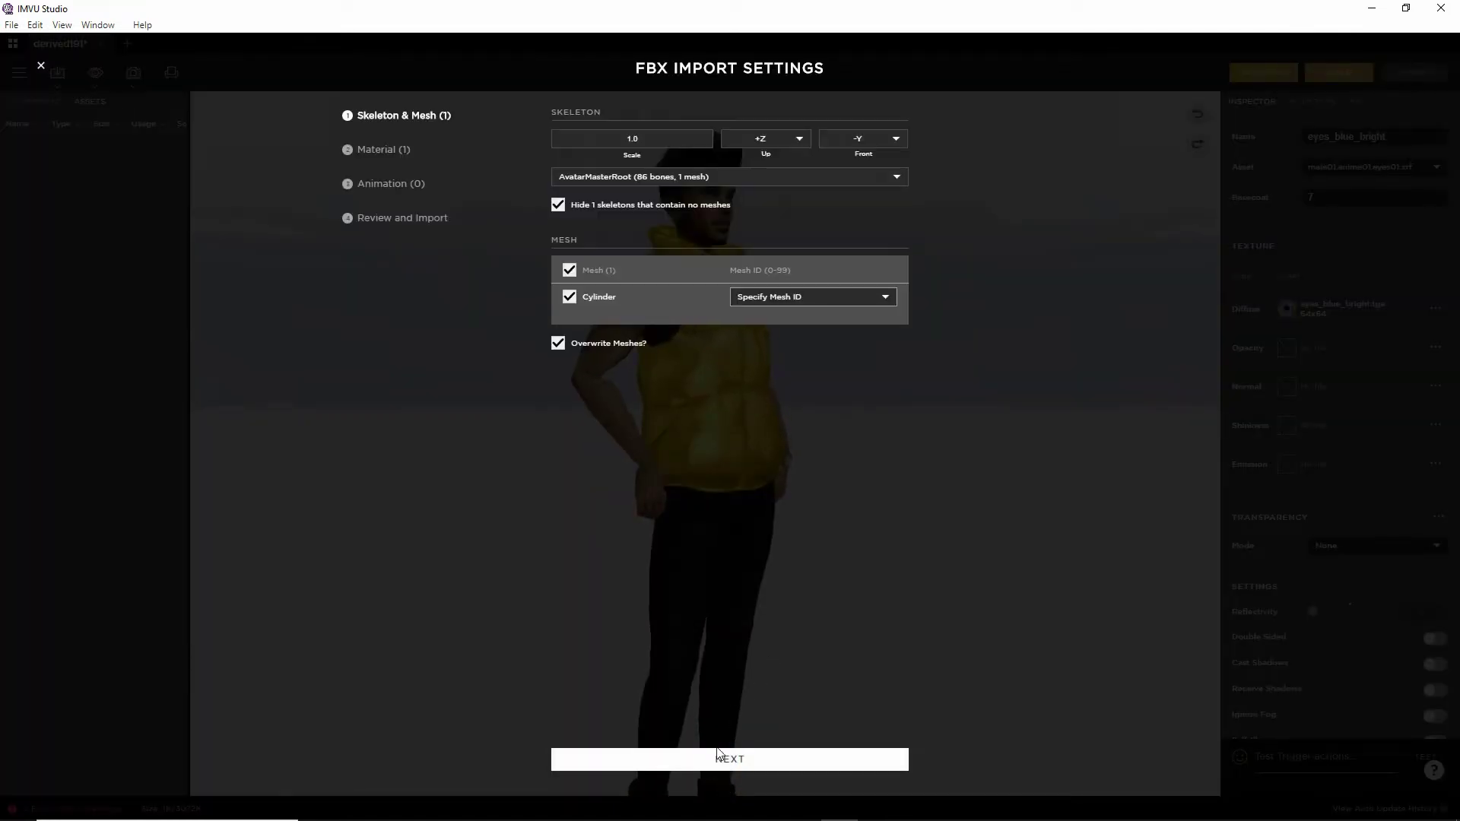
left_click(769, 297)
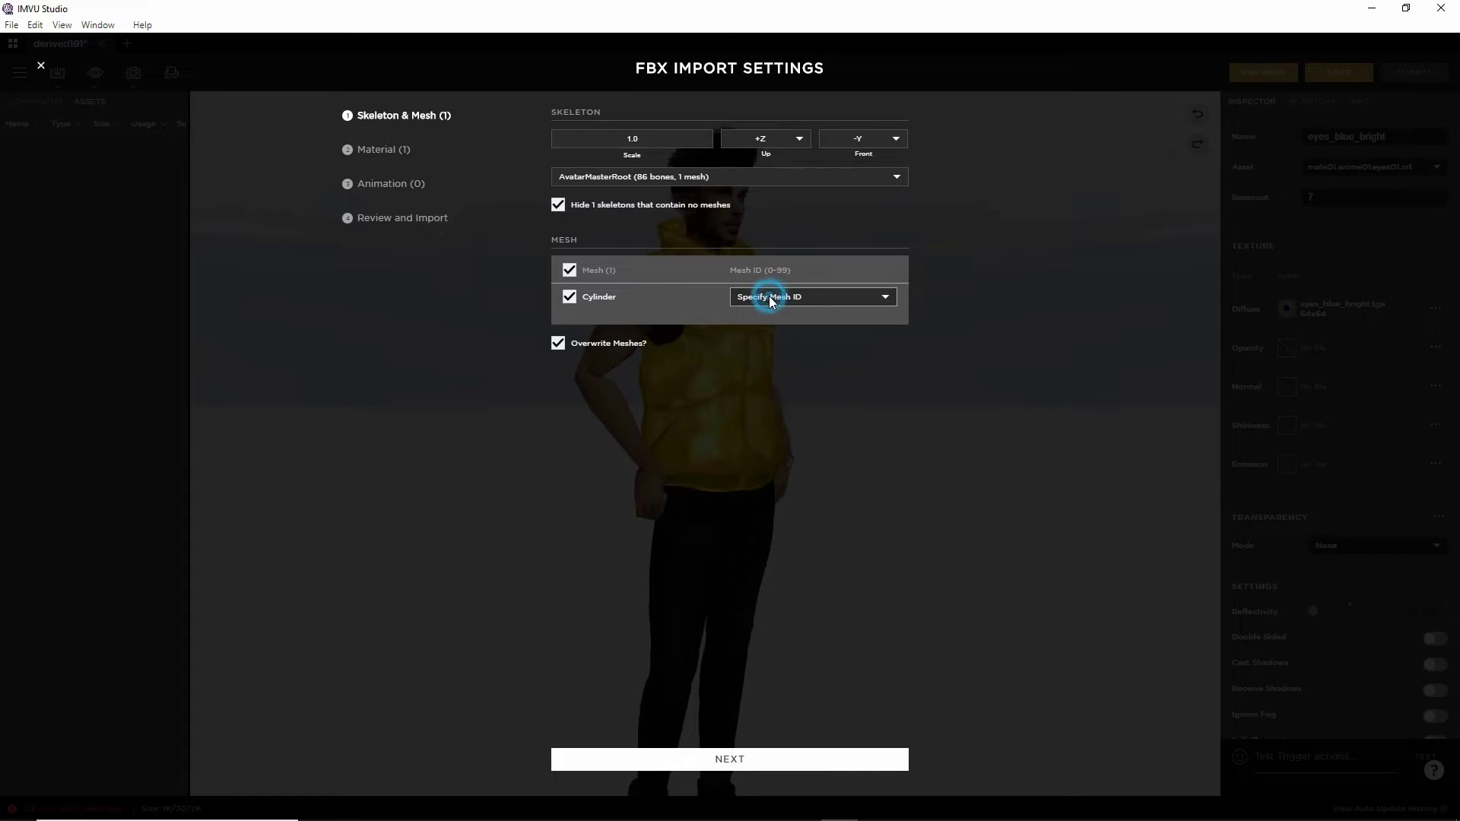
scroll(776, 304, "down", 10)
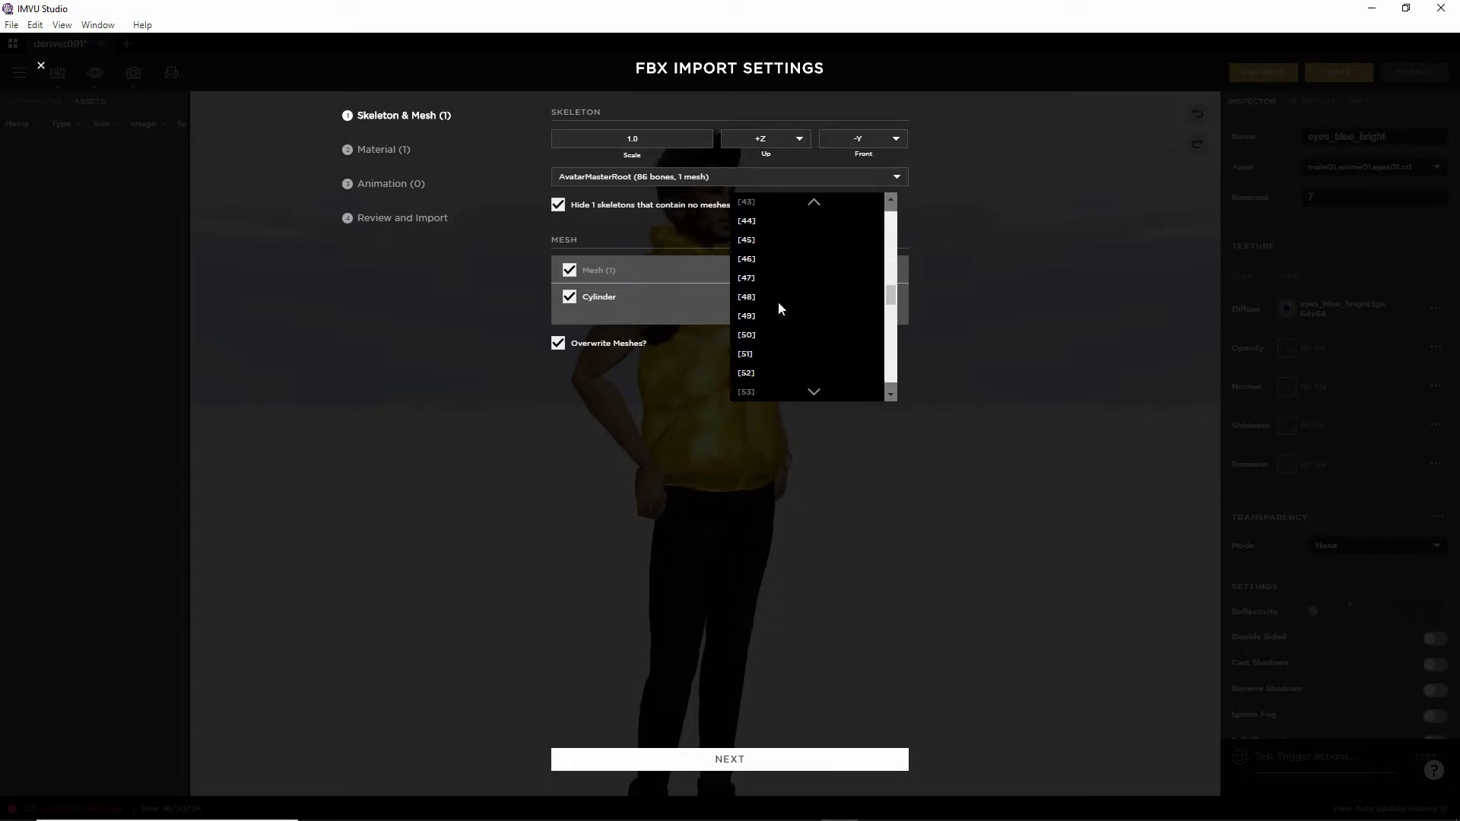
left_click(763, 341)
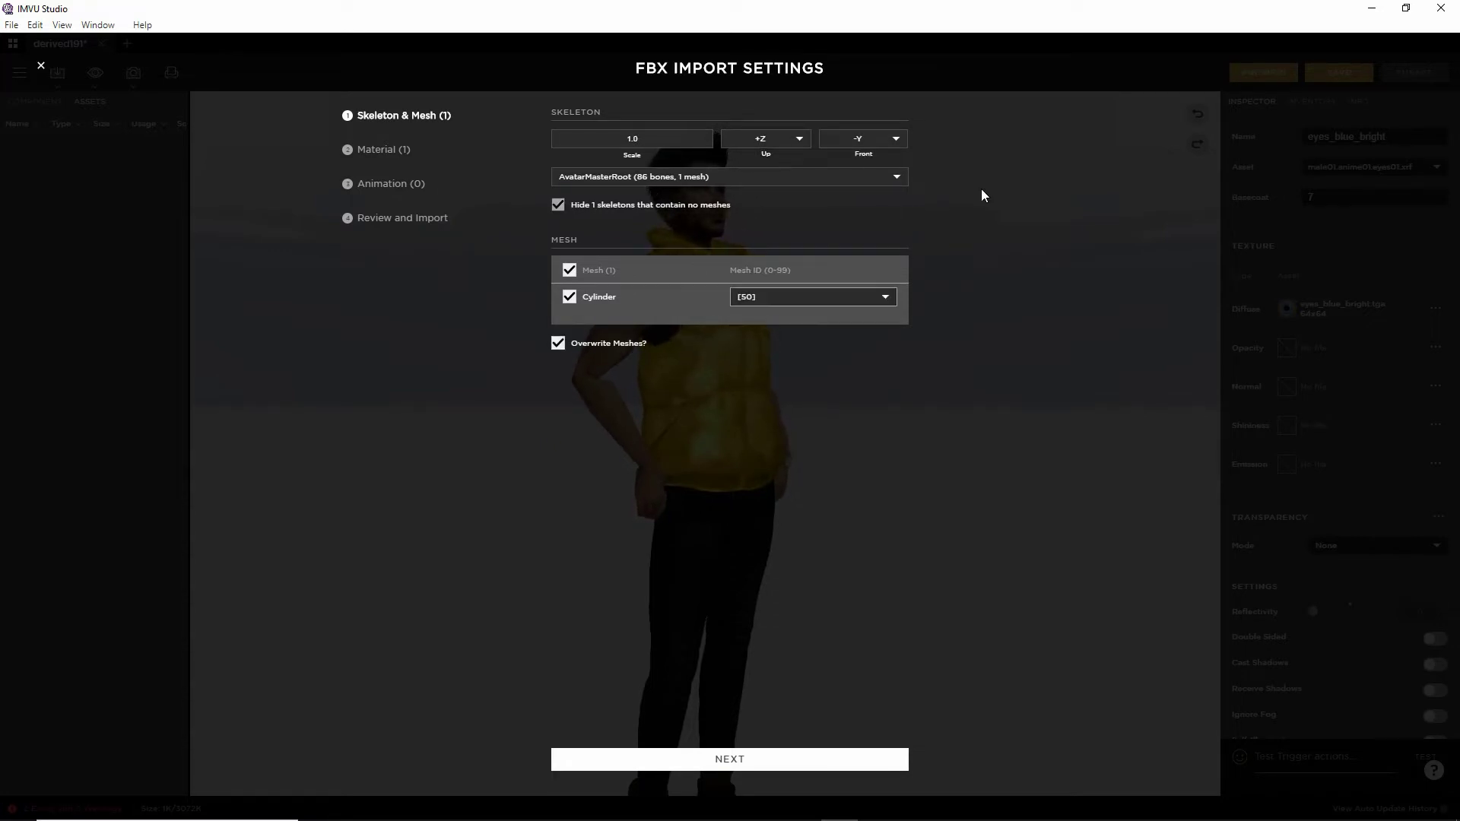
Step: Check the stick material's diffuse texture, keep the material and animation defaults, and import the reviewed FBX assets
left_click(736, 760)
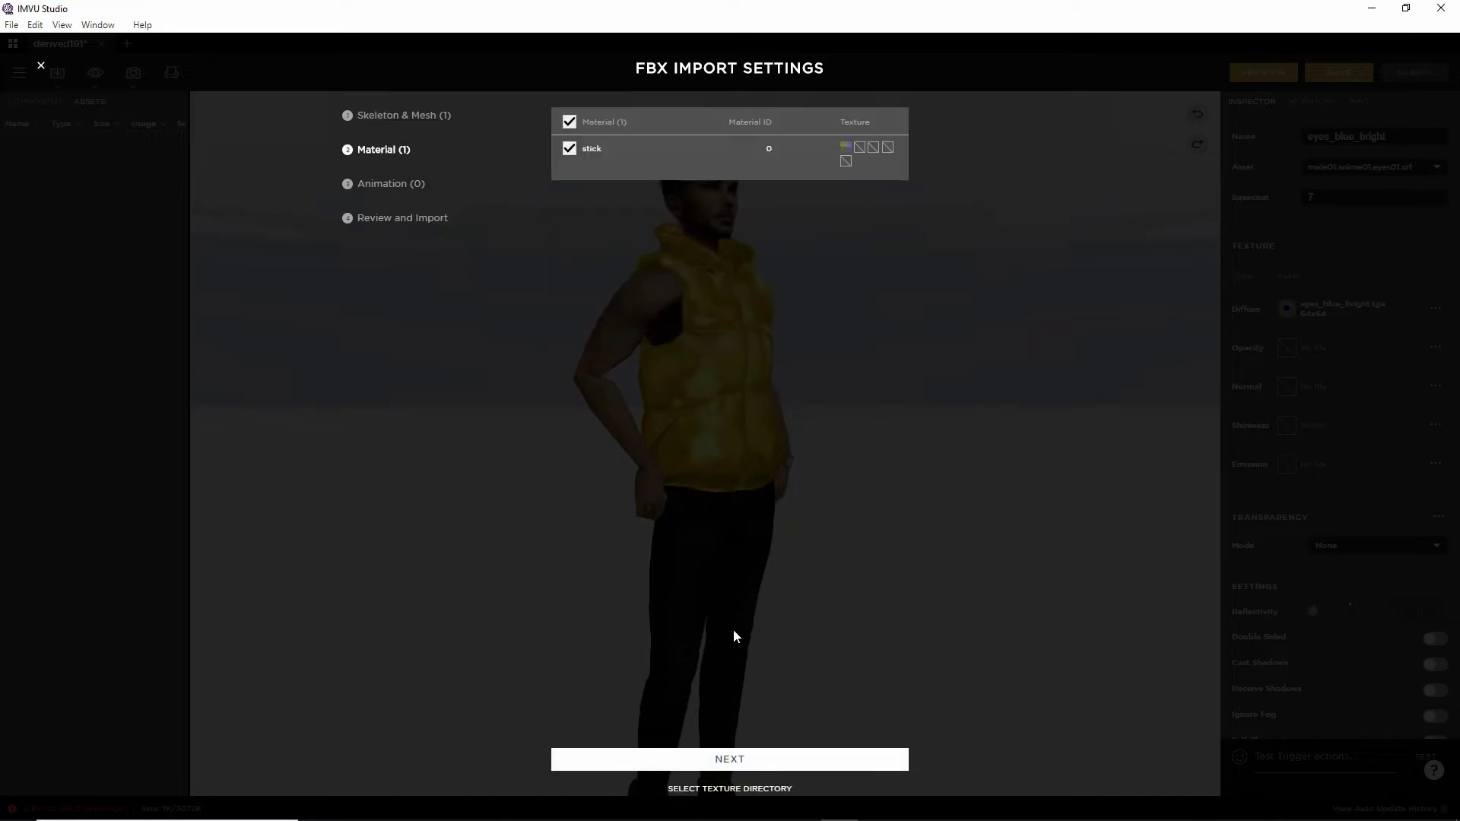
mouse_move(850, 148)
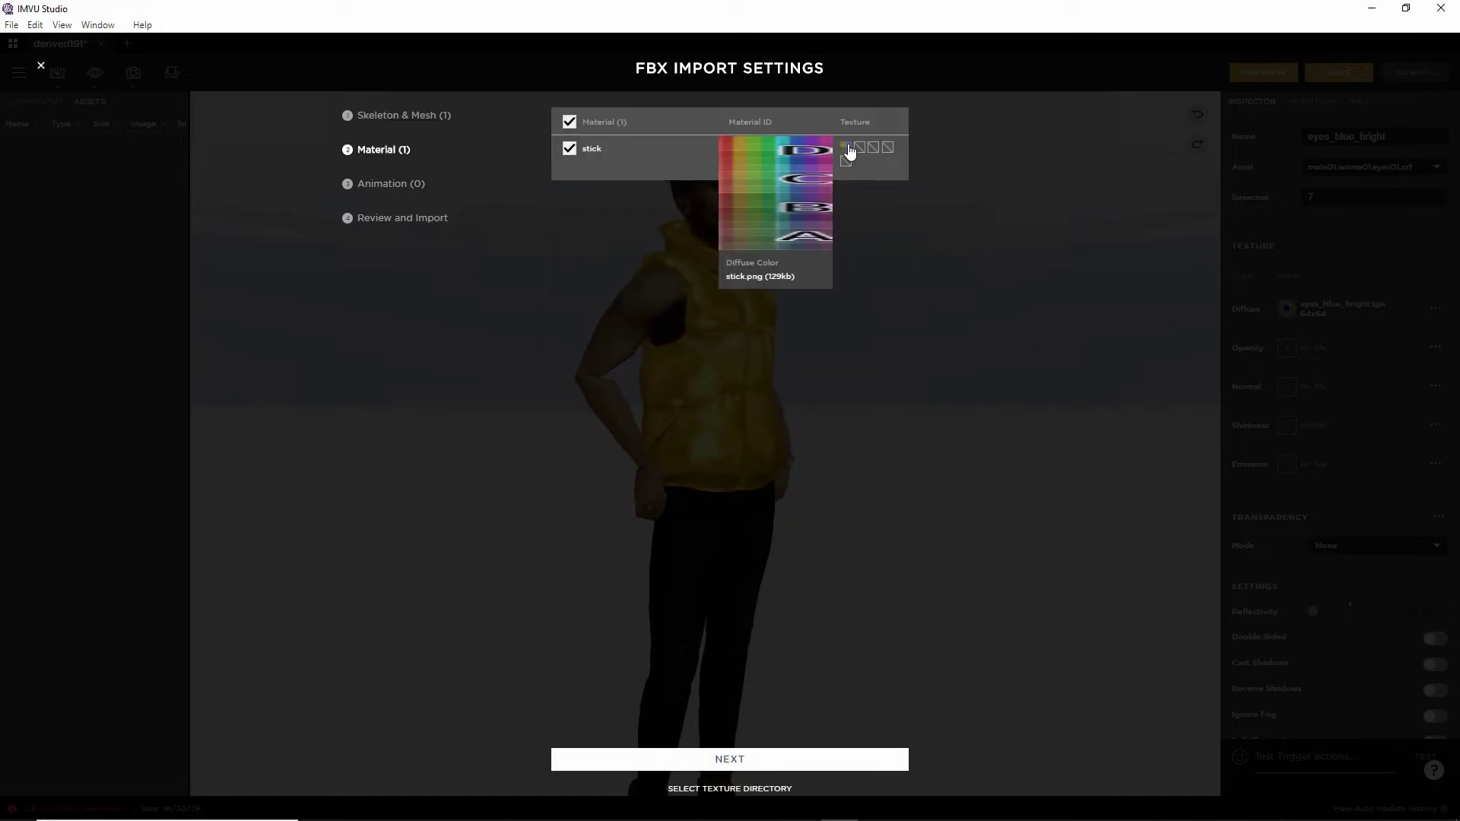
left_click(724, 758)
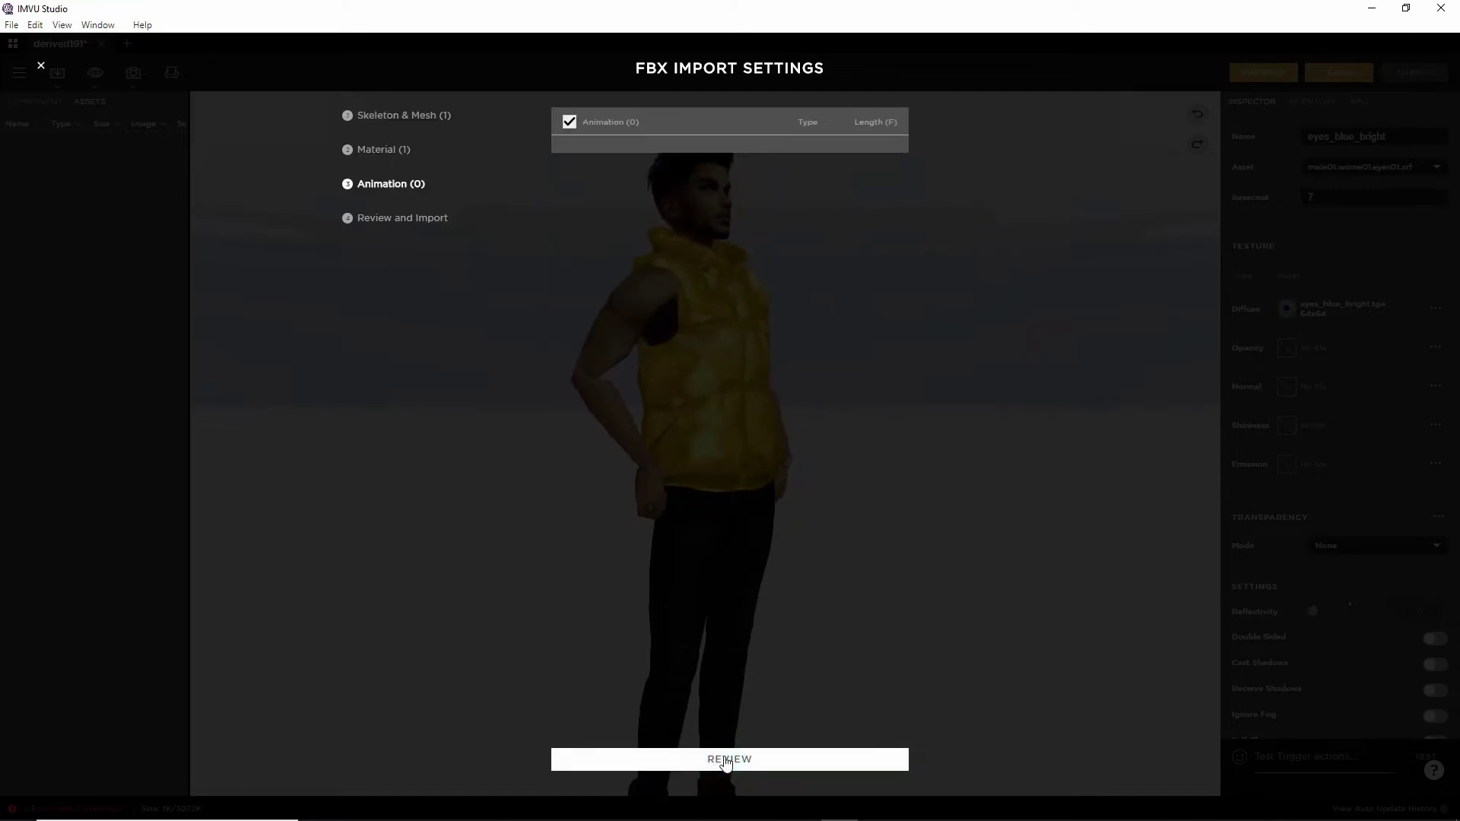
left_click(747, 759)
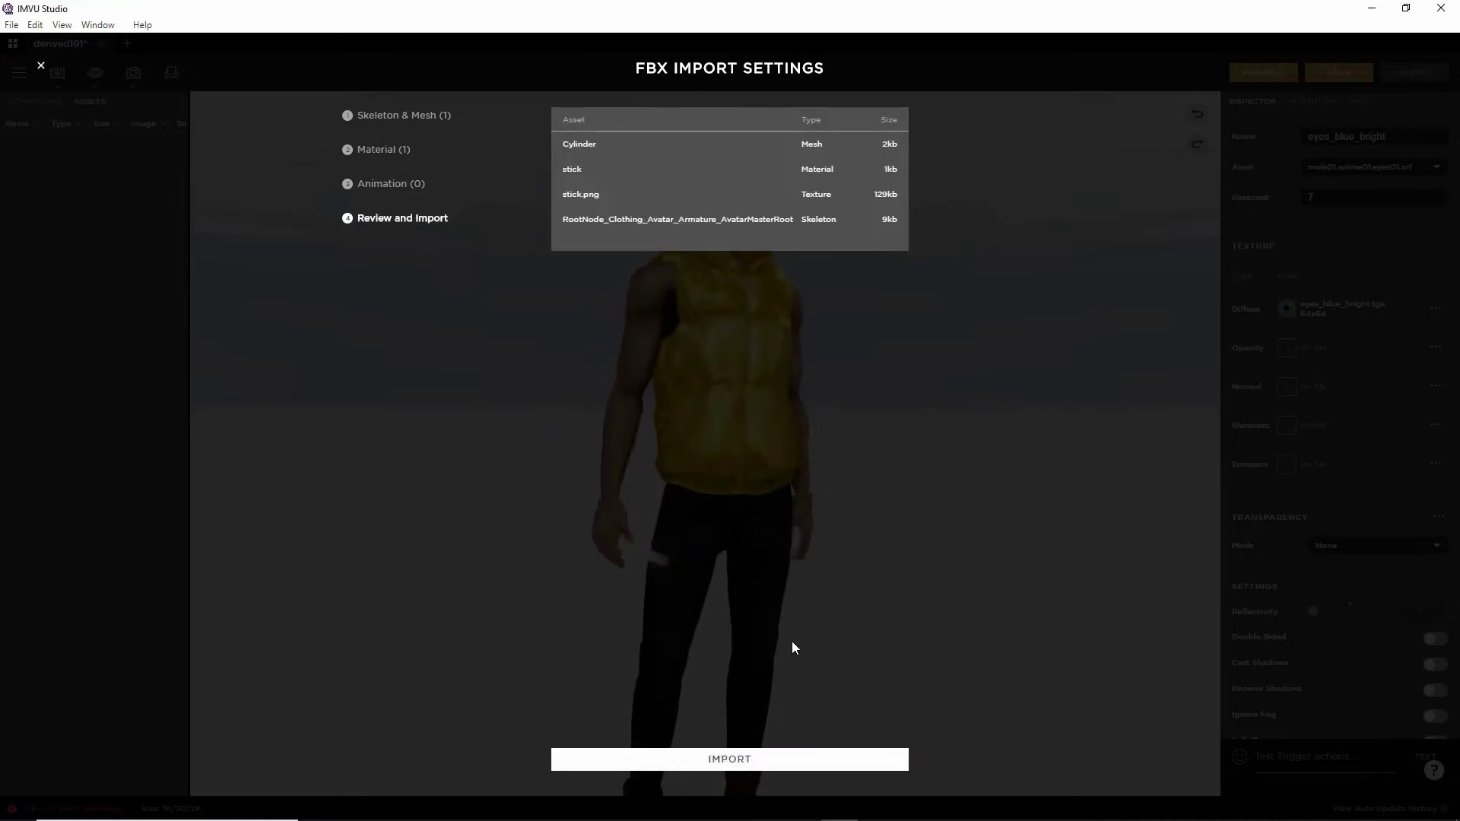
left_click(745, 753)
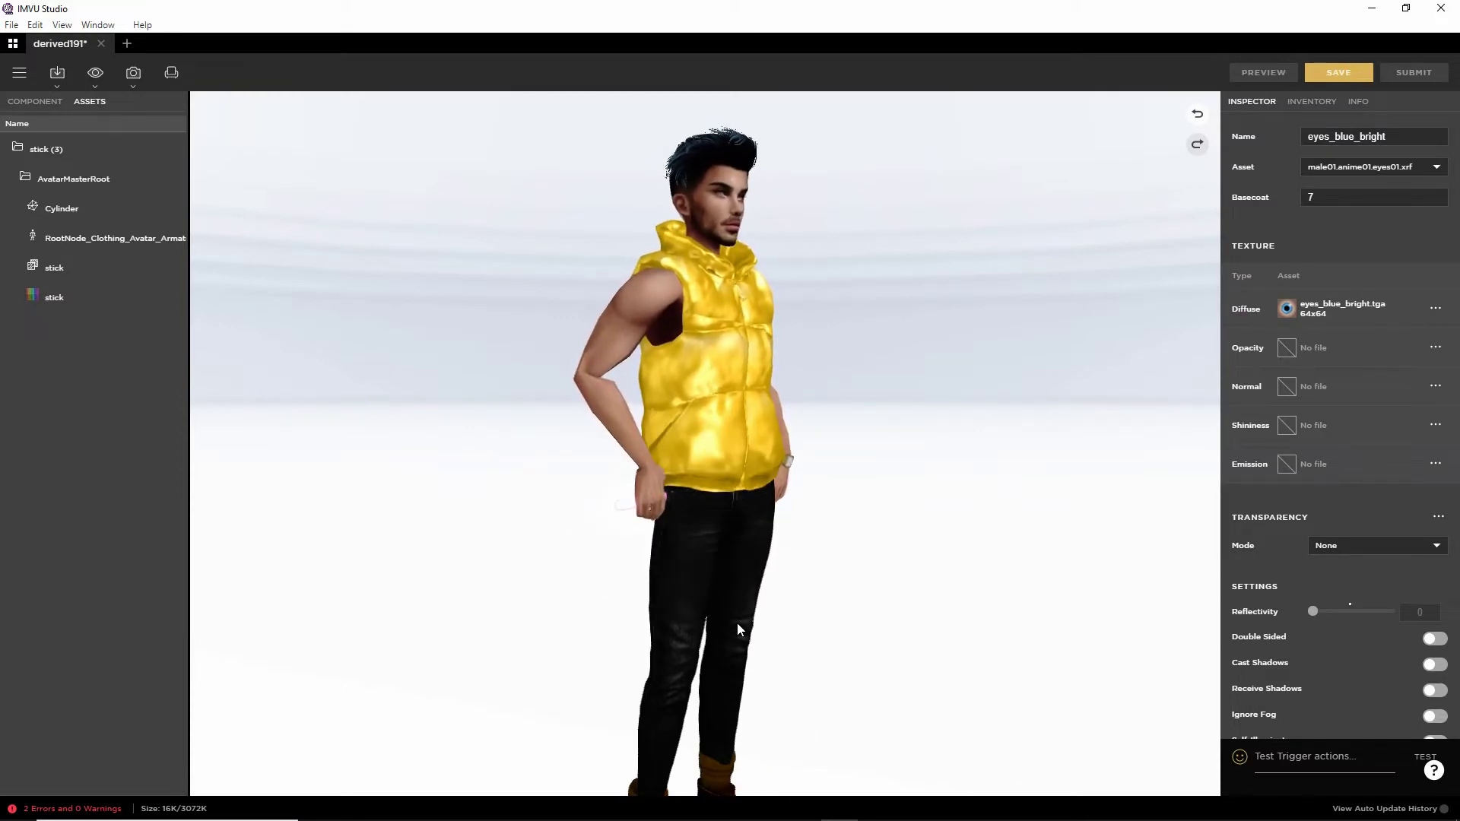
Step: Replace the imported RootNode_Clothing_Avatar skeleton with the avatar's original Female04_Anime01 skeleton asset and inspect the stick on the avatar
left_click_drag(632, 630, 421, 530)
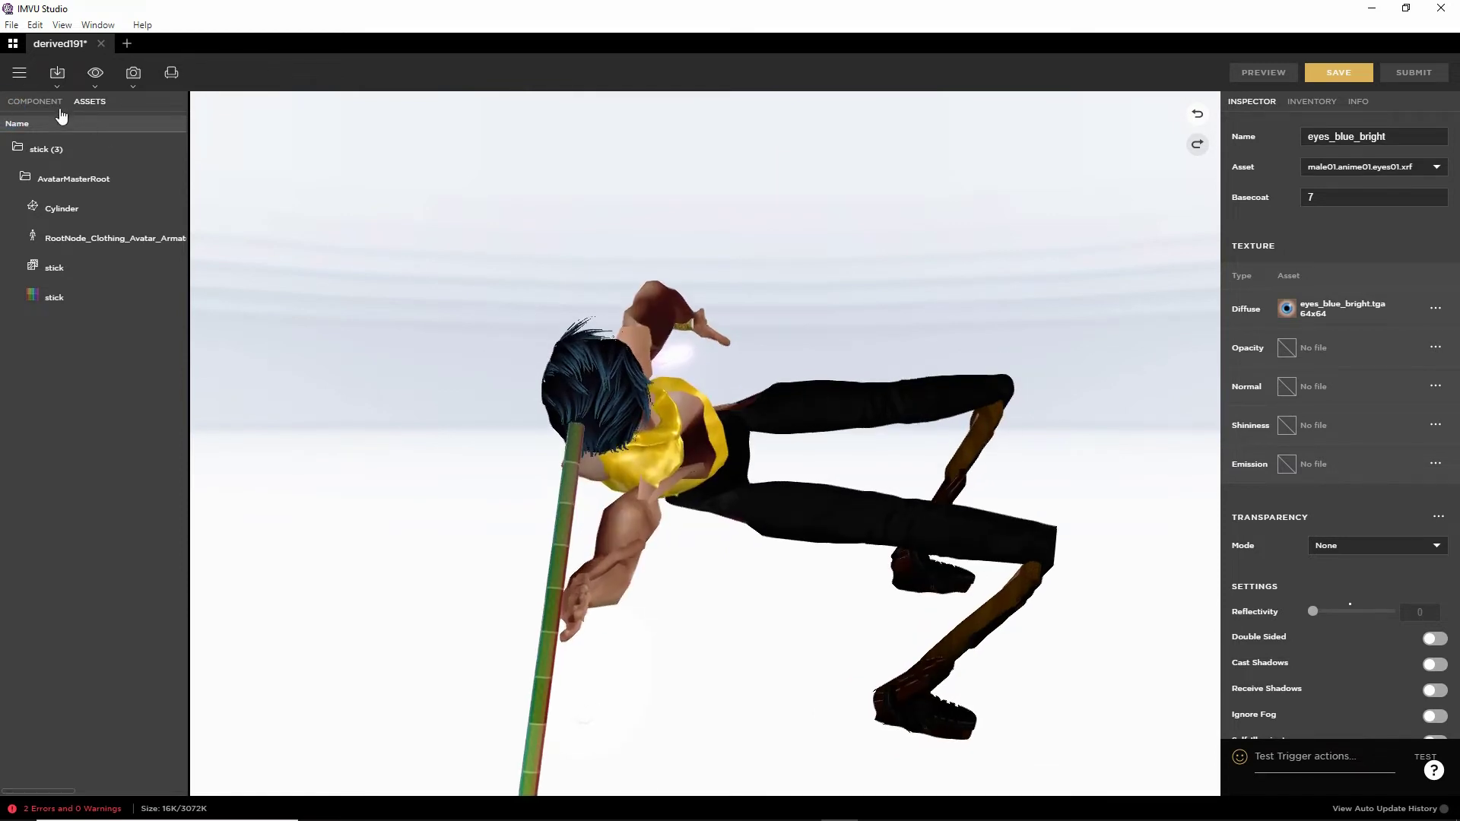
left_click(34, 101)
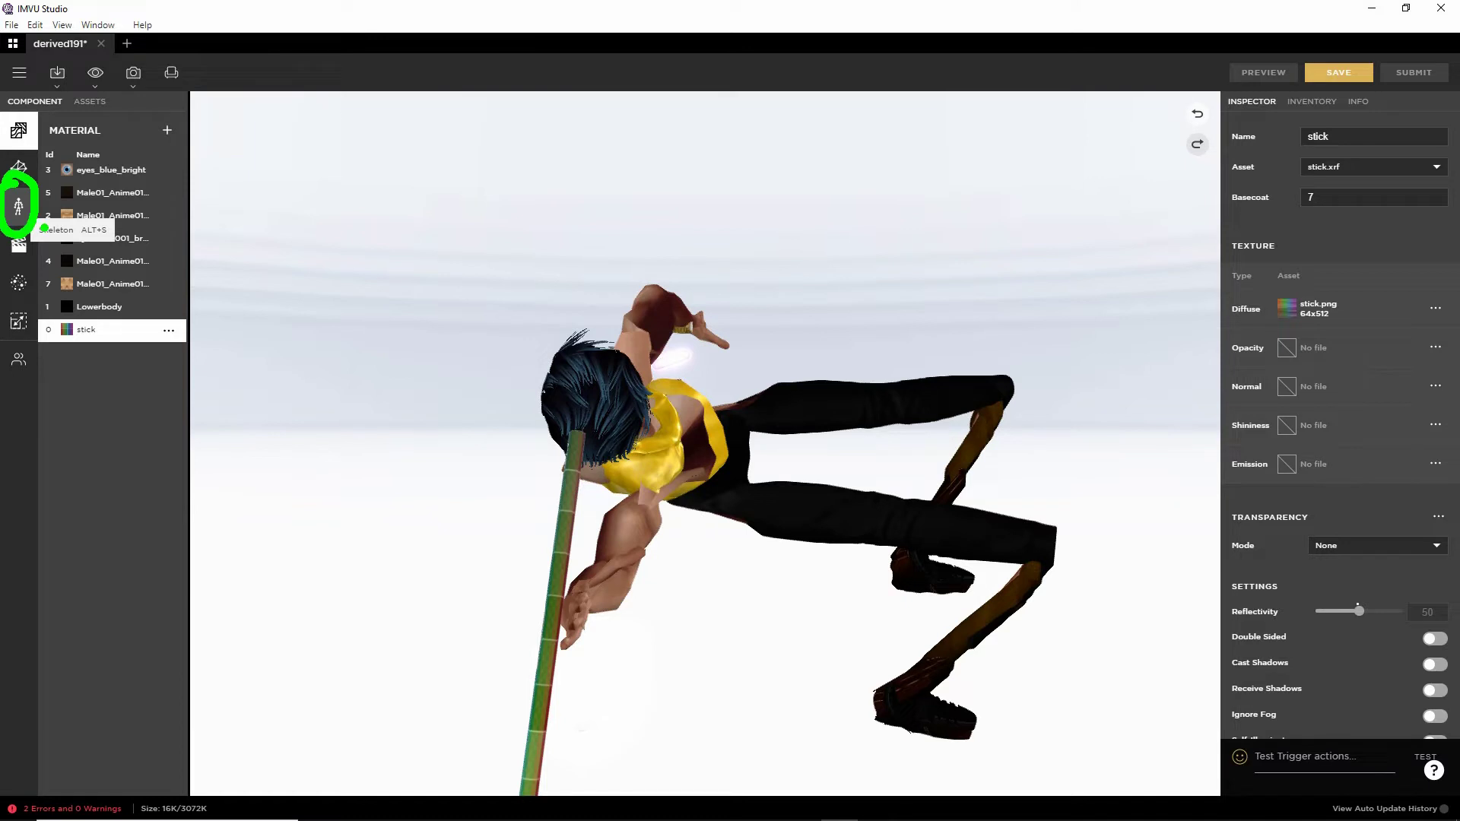
left_click(19, 205)
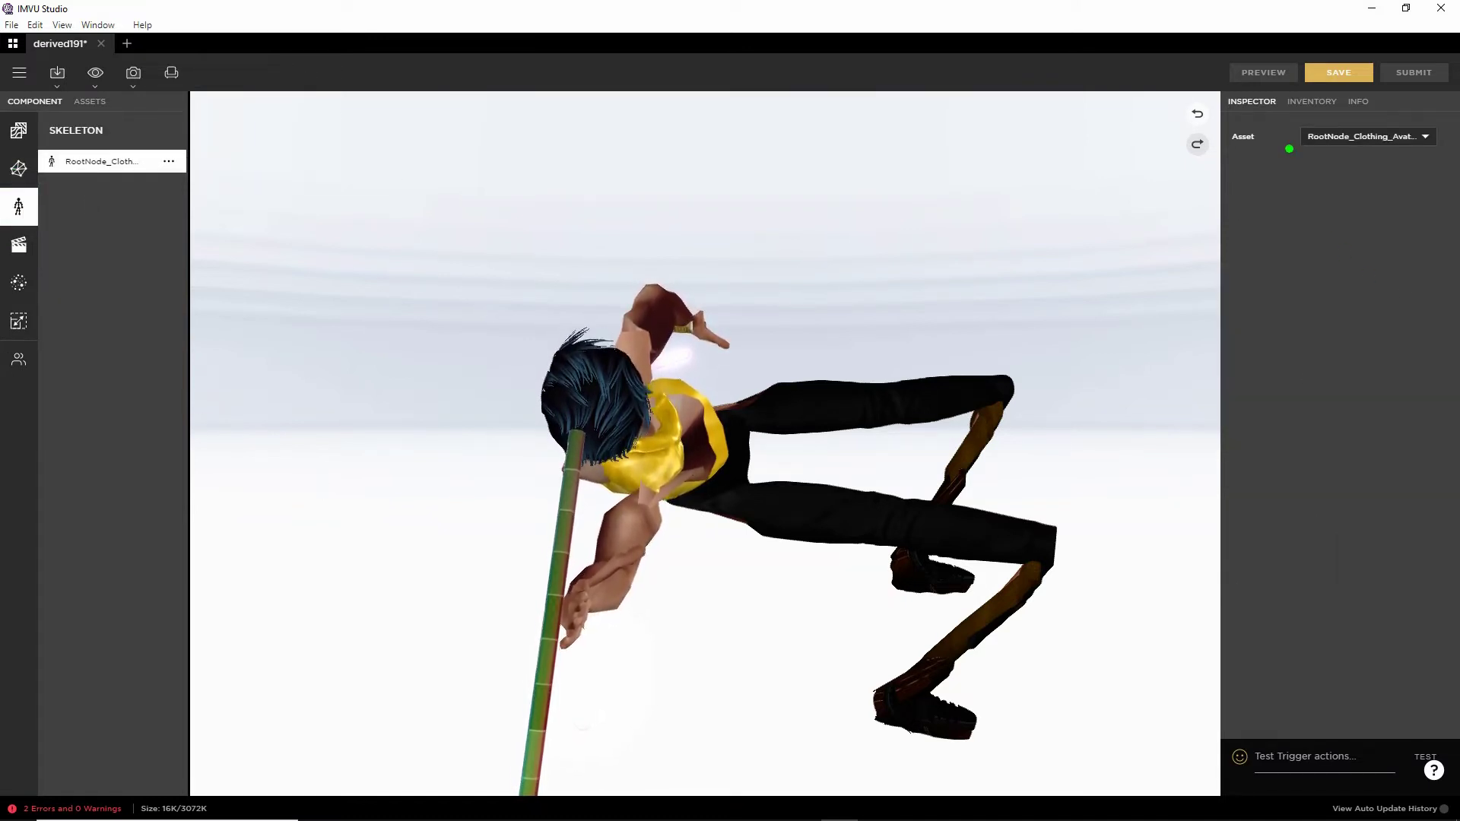
left_click_drag(1234, 151, 1428, 156)
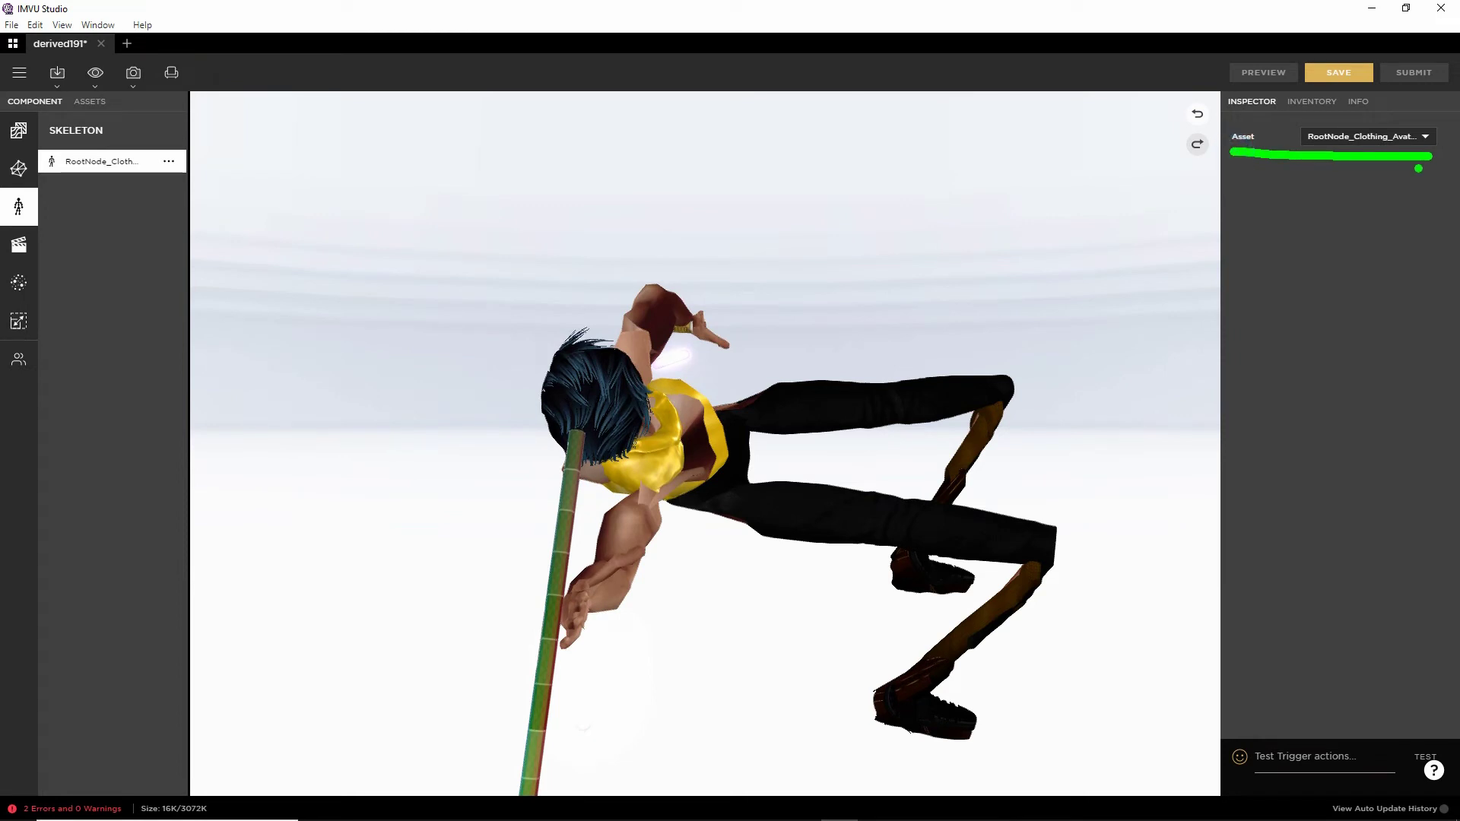
left_click(1372, 138)
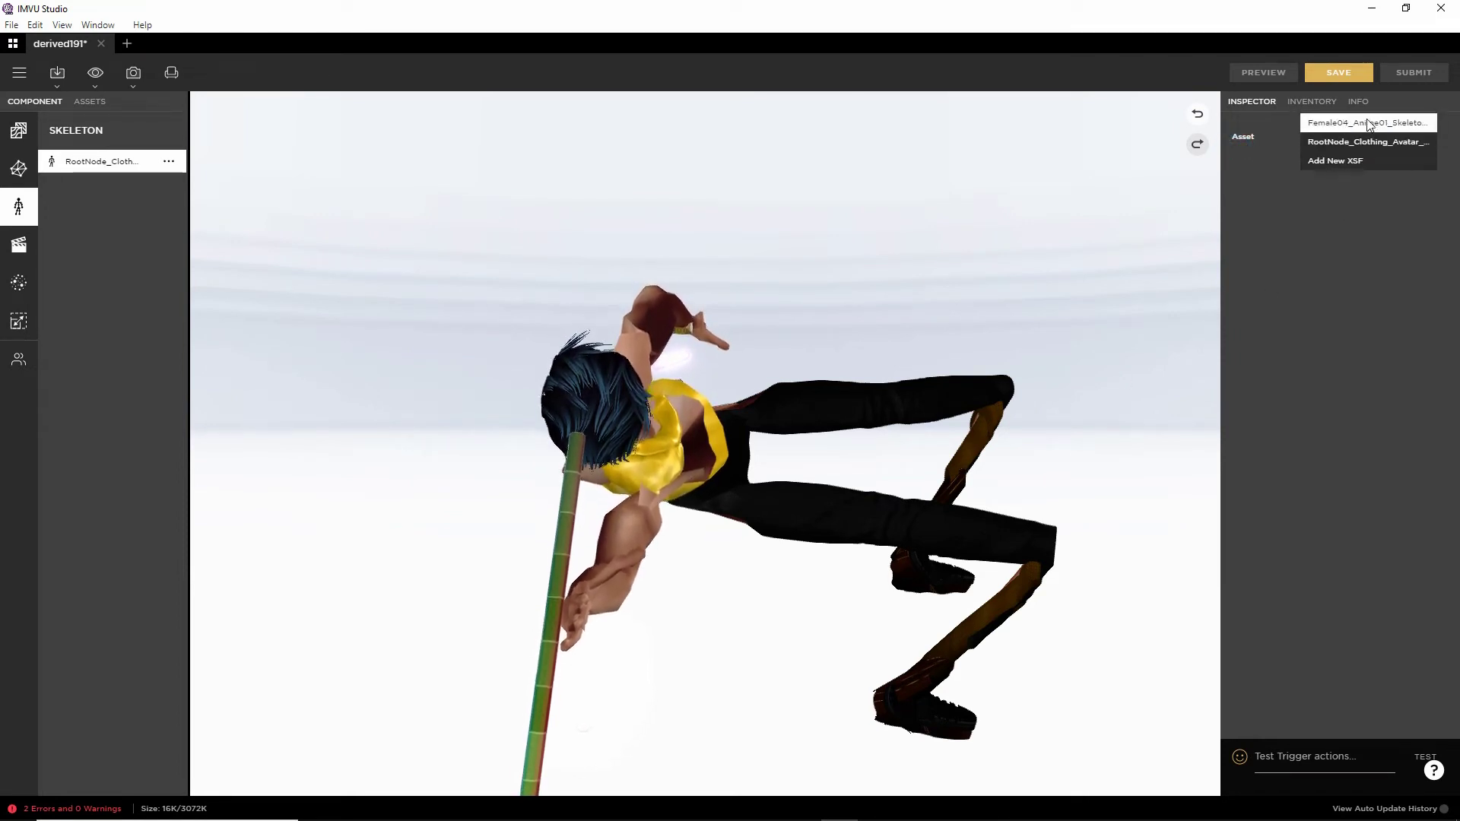
left_click(1366, 124)
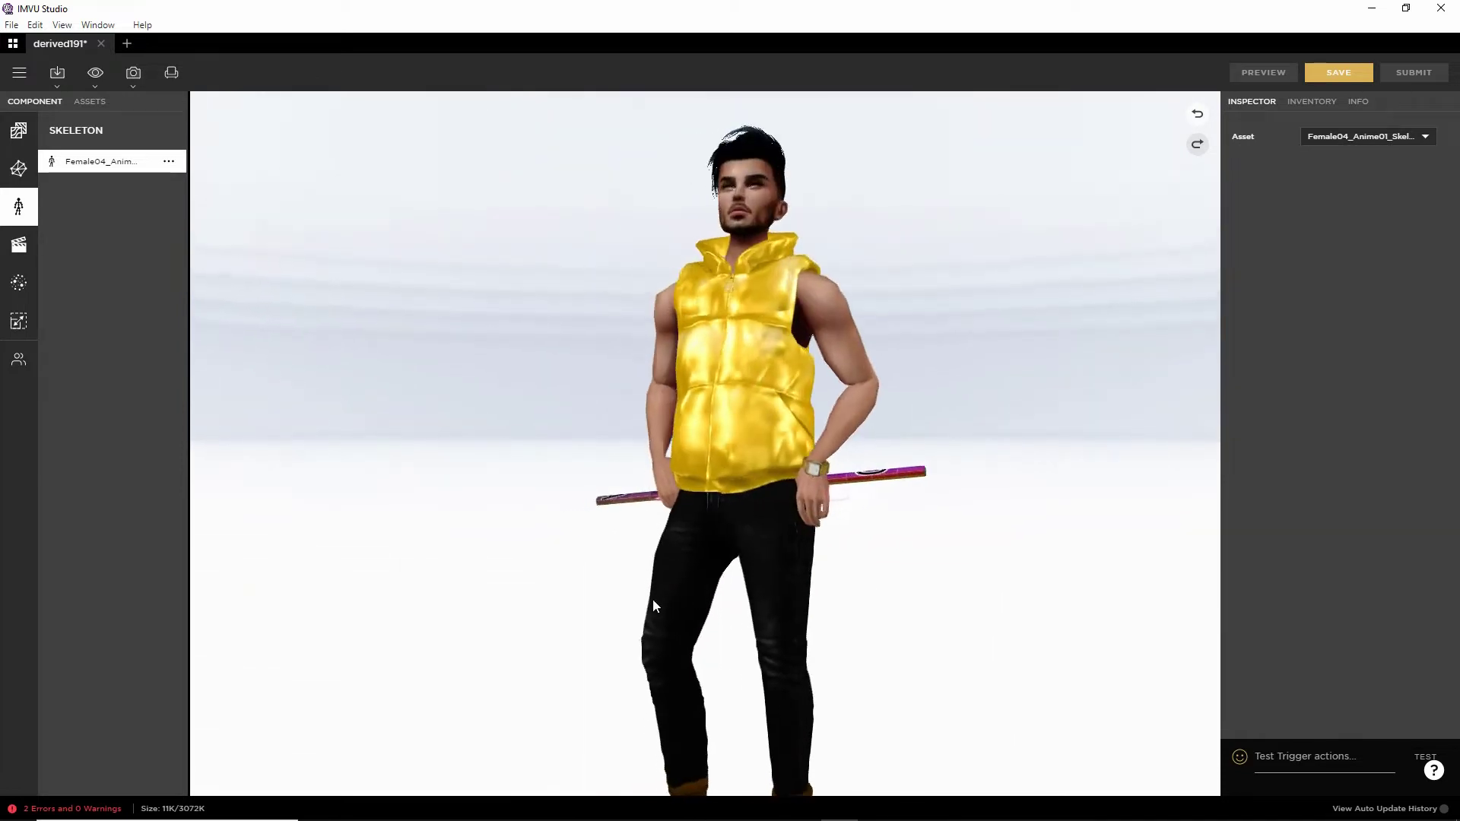
left_click_drag(514, 595, 721, 611)
scroll(752, 597, "up", 3)
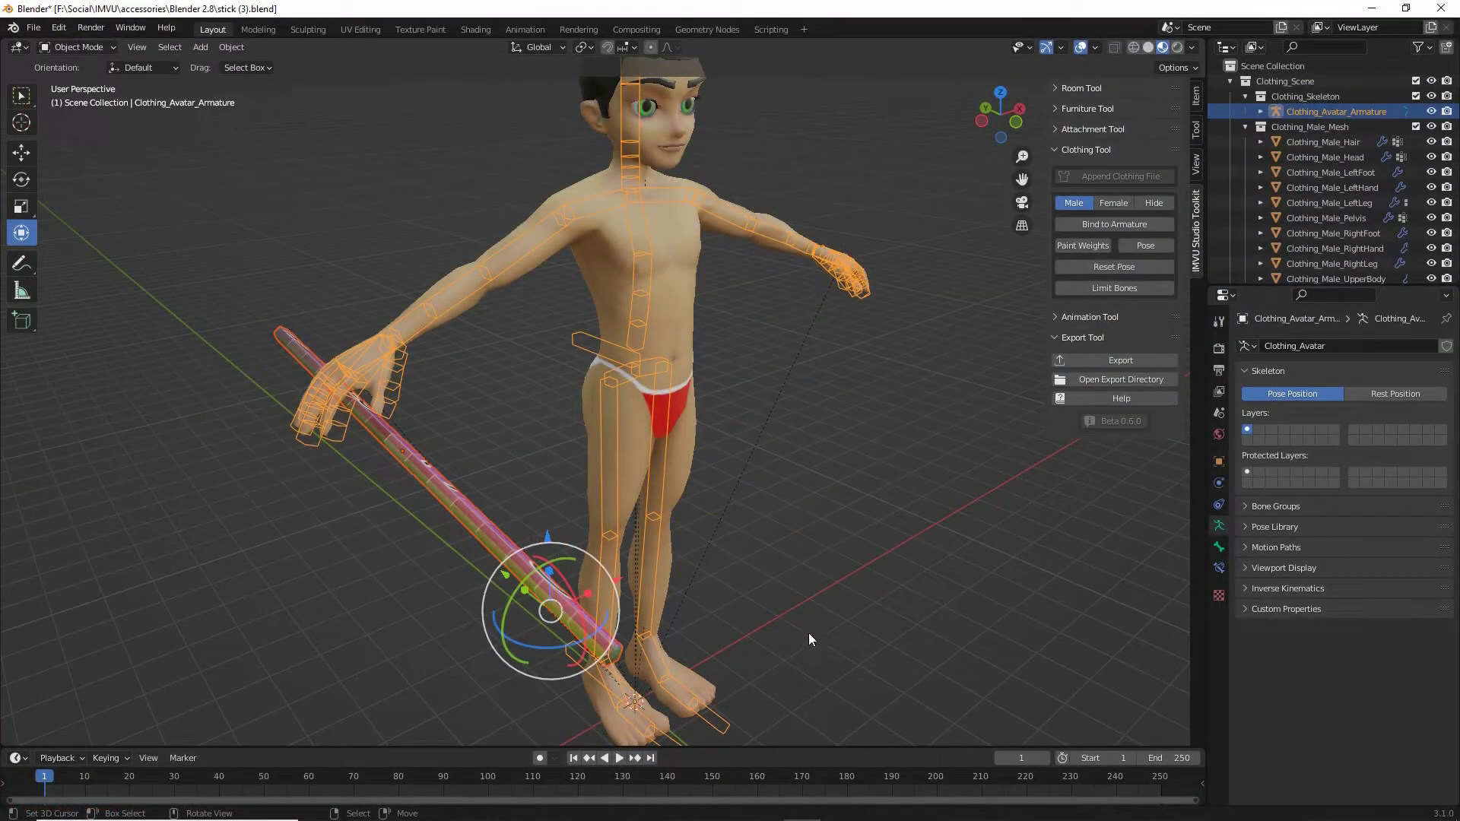
Step: Switch to Blender and start a new General file in place of the open stick scene
left_click(34, 28)
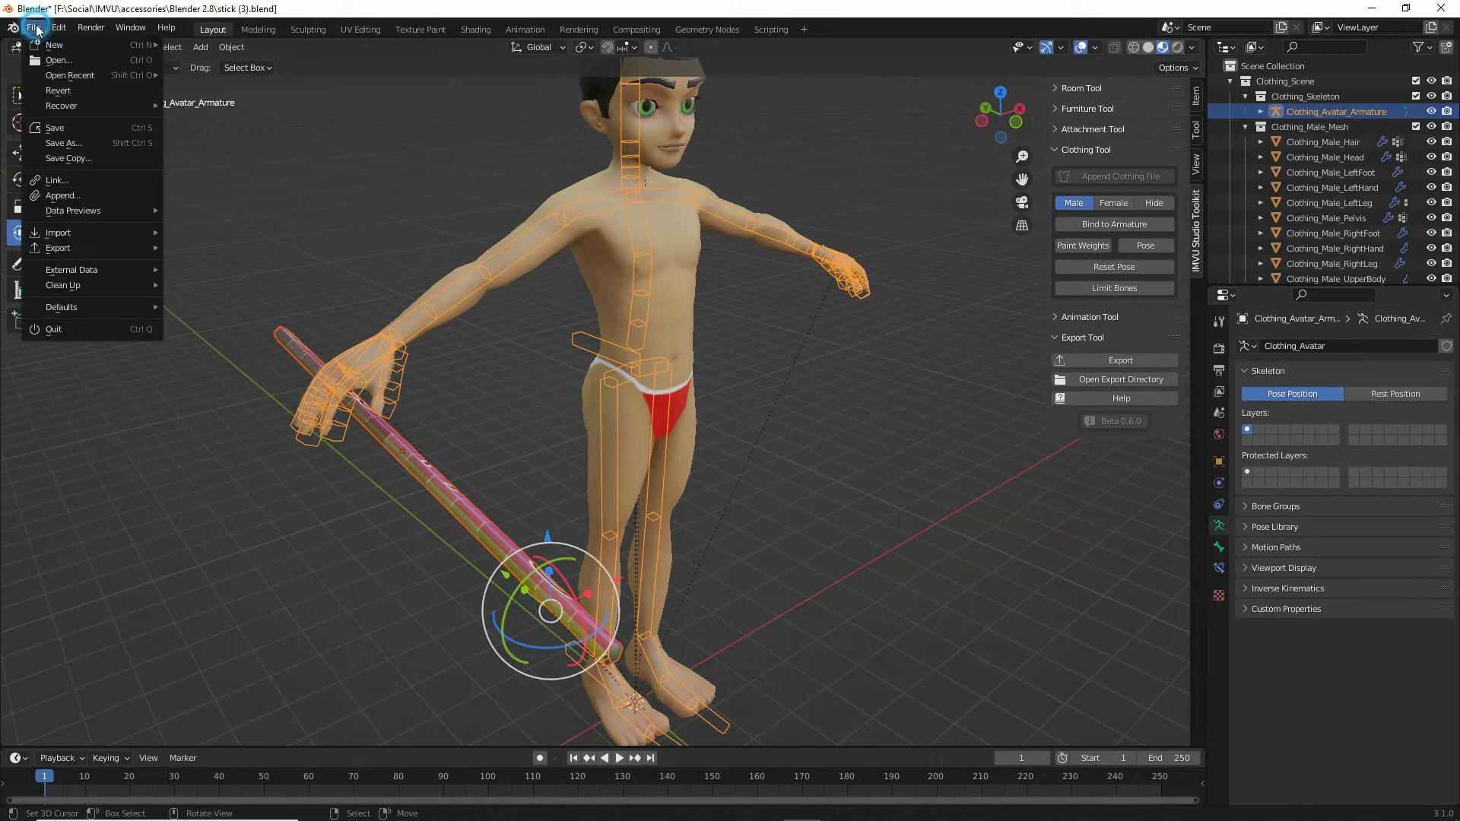
mouse_move(57, 48)
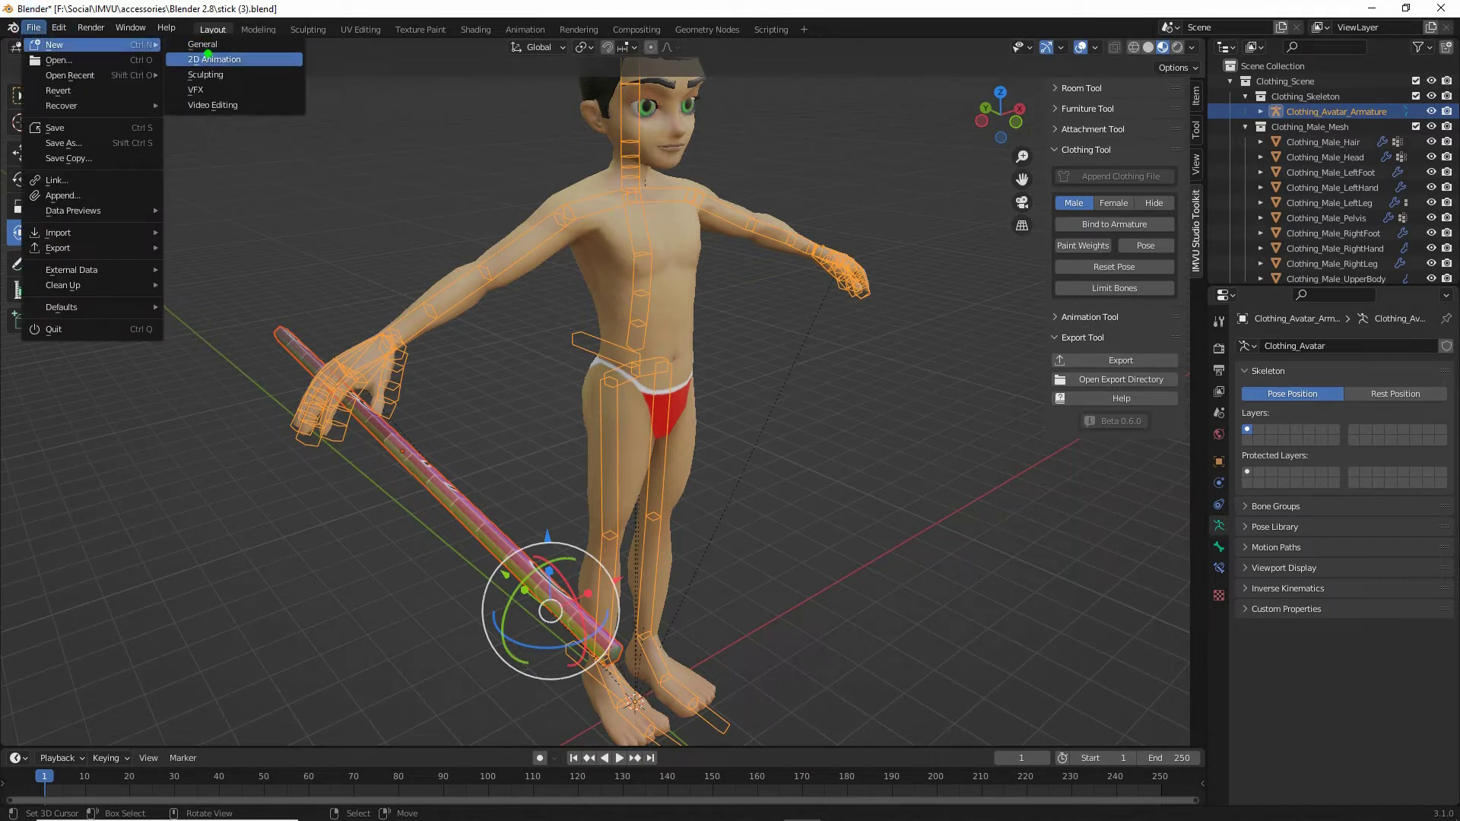
left_click(179, 58)
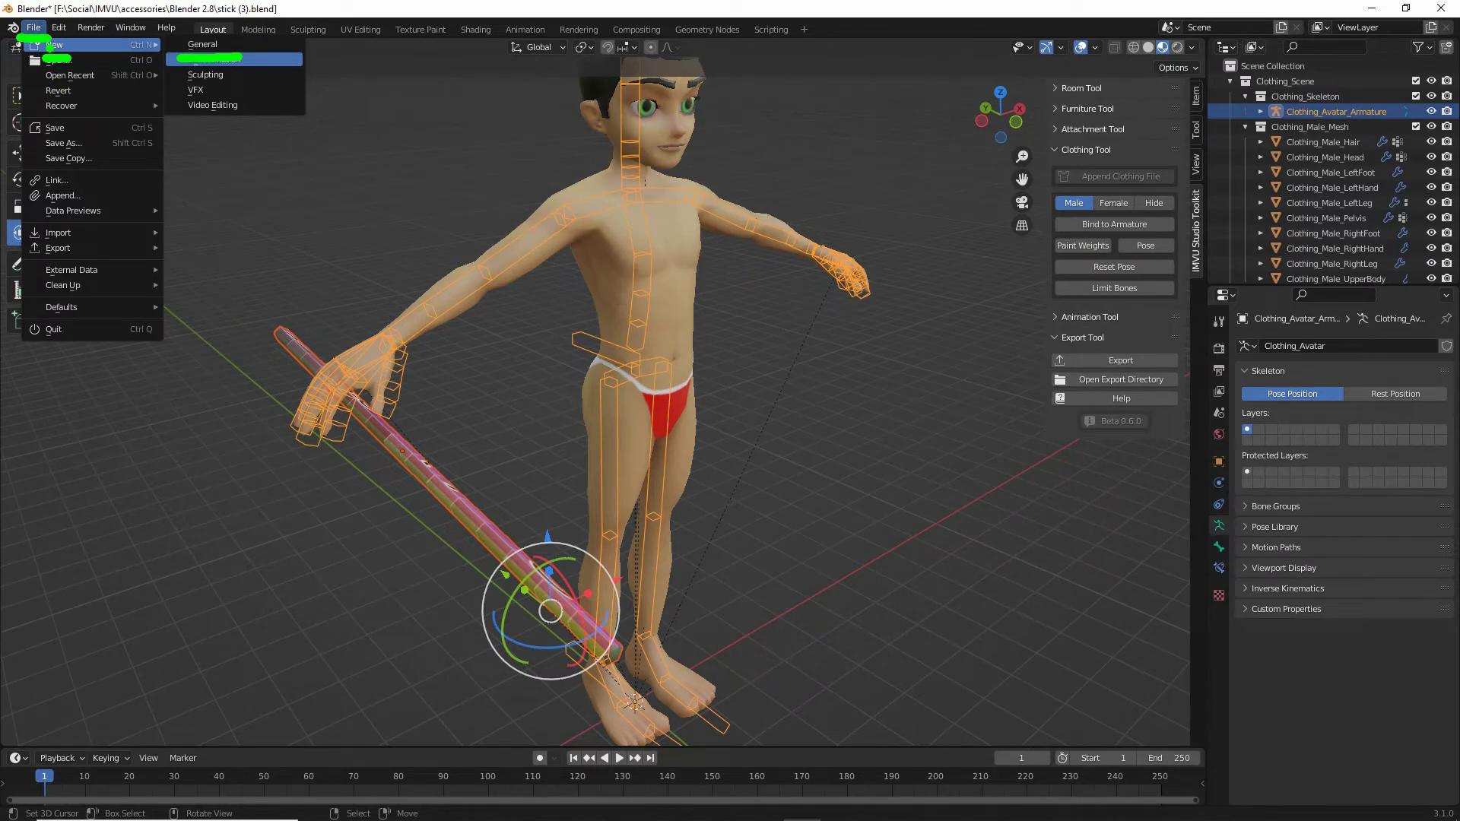
left_click(202, 44)
left_click(766, 444)
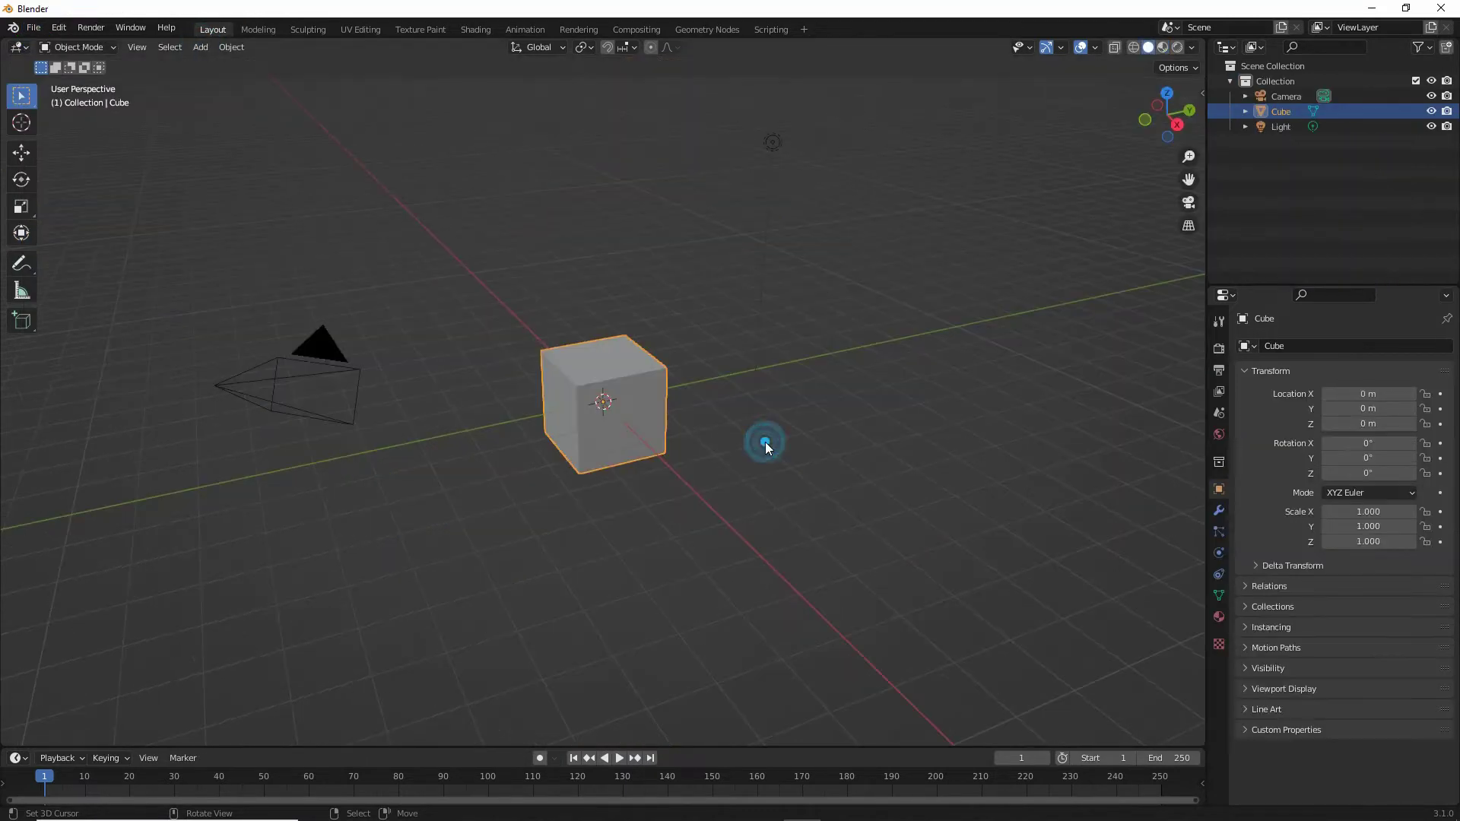
Step: Show the viewport sidebar and append the IMVU Studio Toolkit's animation file to the new scene
left_click(137, 47)
left_click(143, 80)
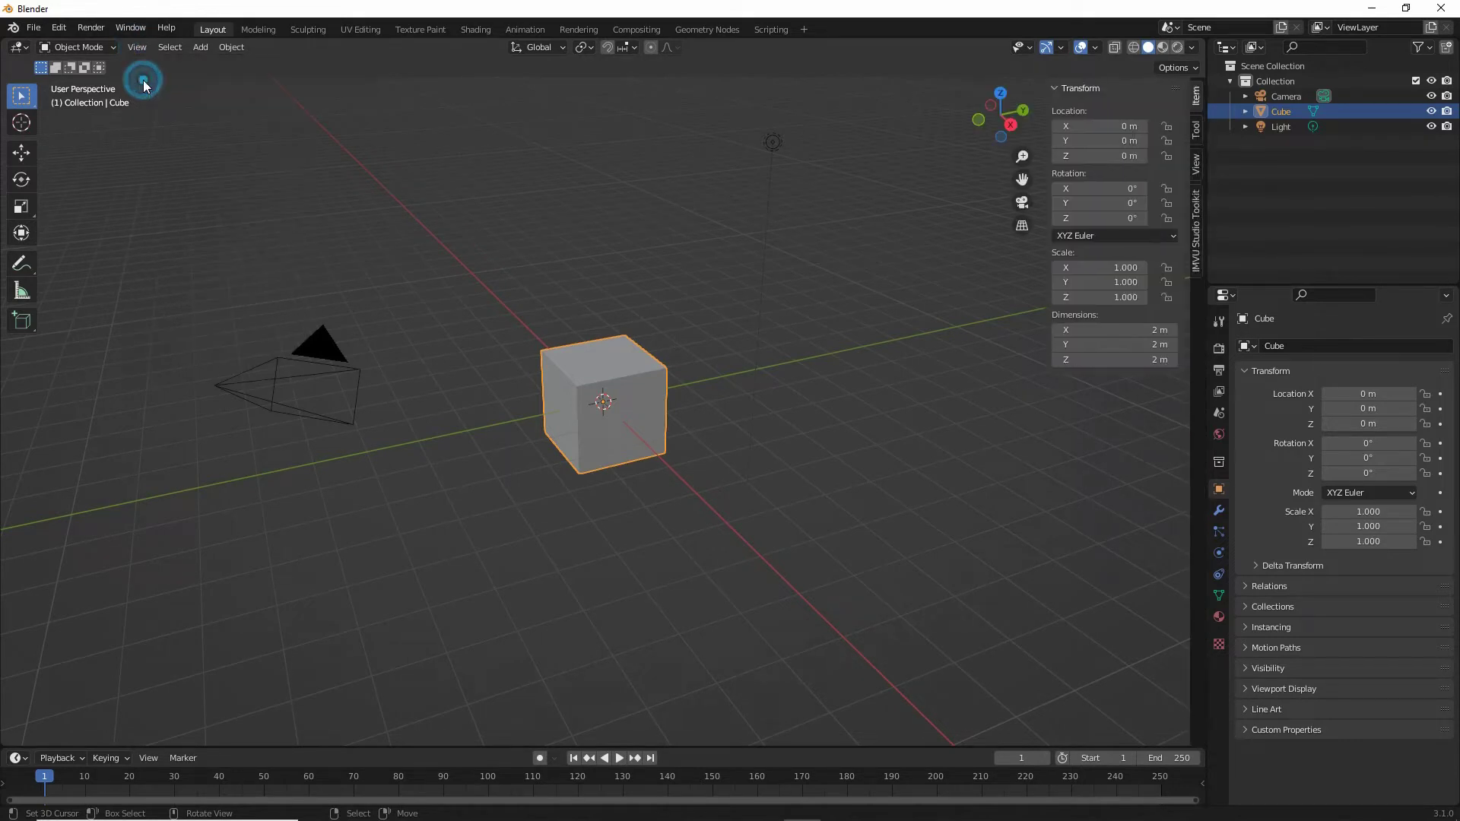
left_click(1196, 228)
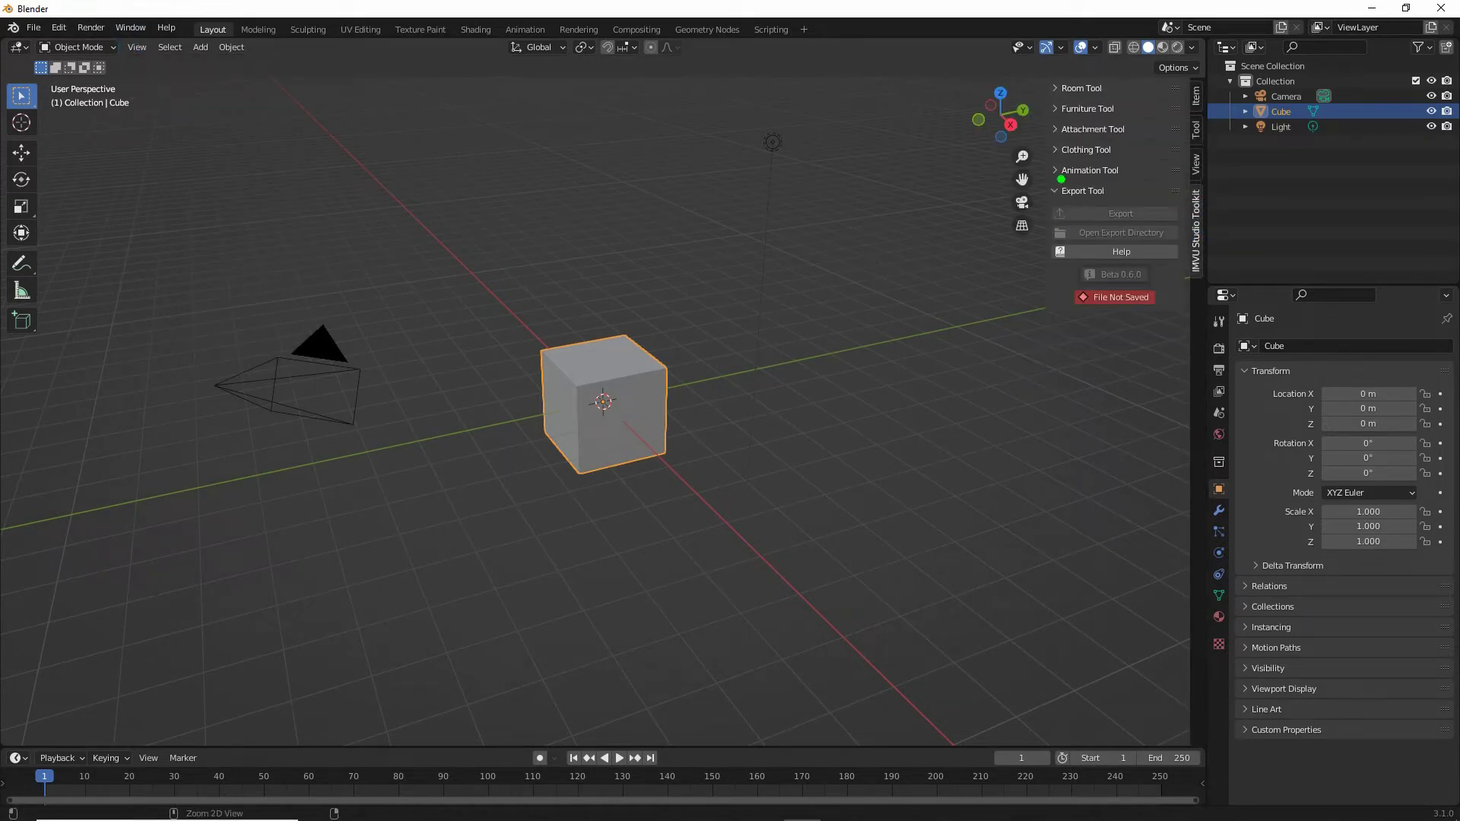
left_click_drag(1051, 179, 1143, 182)
left_click(1090, 172)
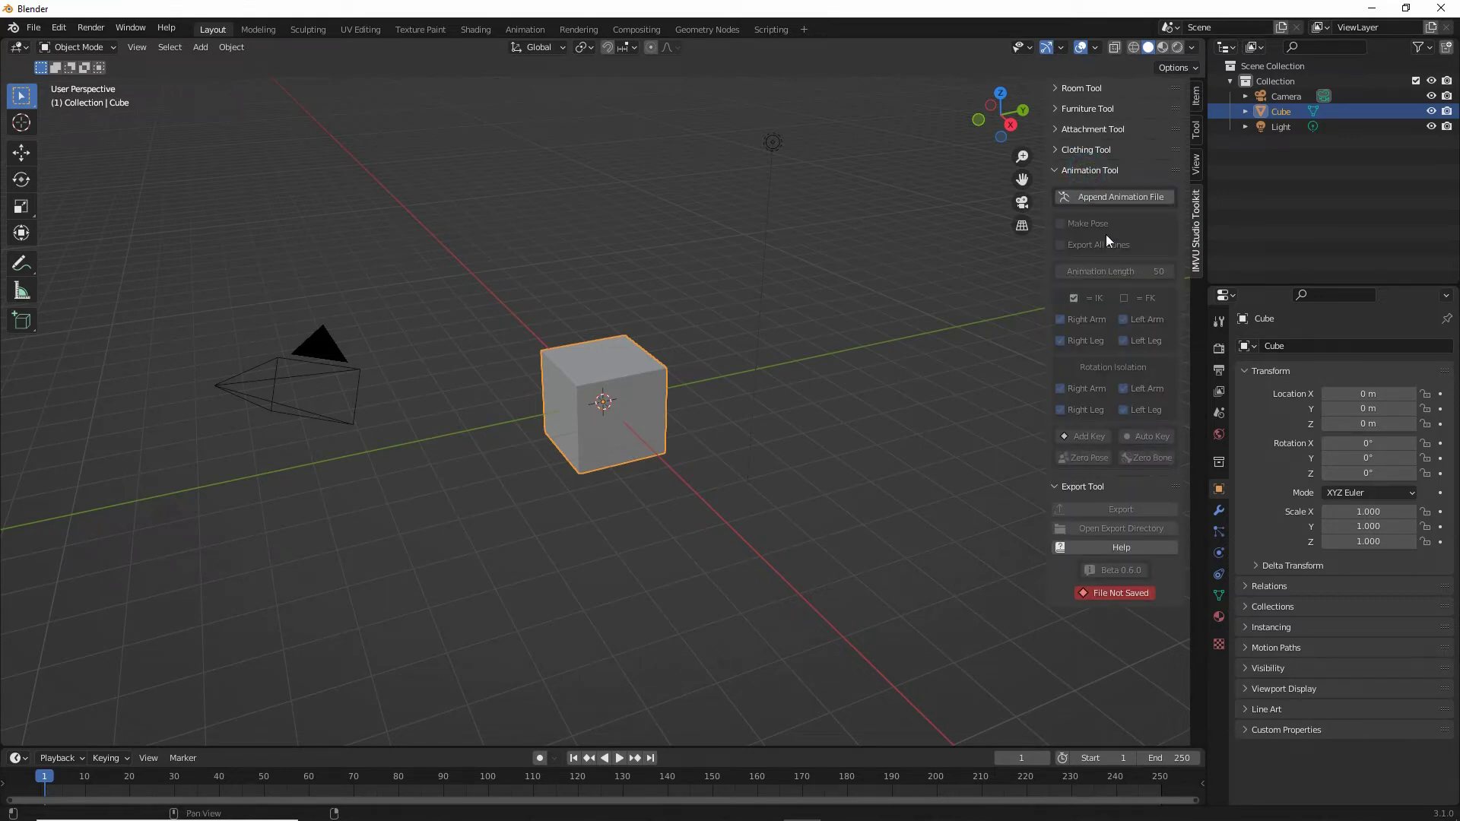
left_click_drag(1083, 213, 1174, 218)
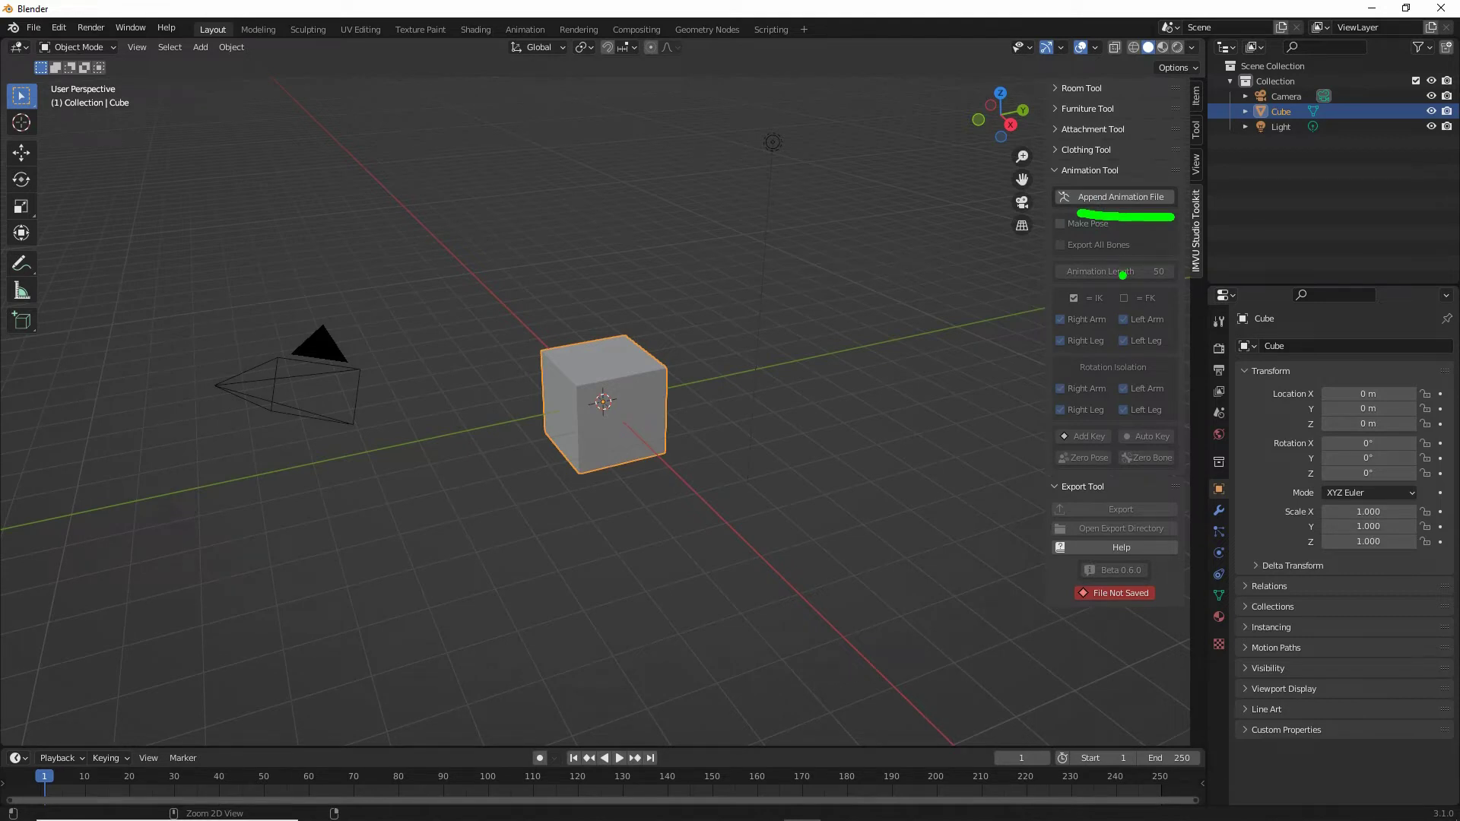
left_click(1121, 196)
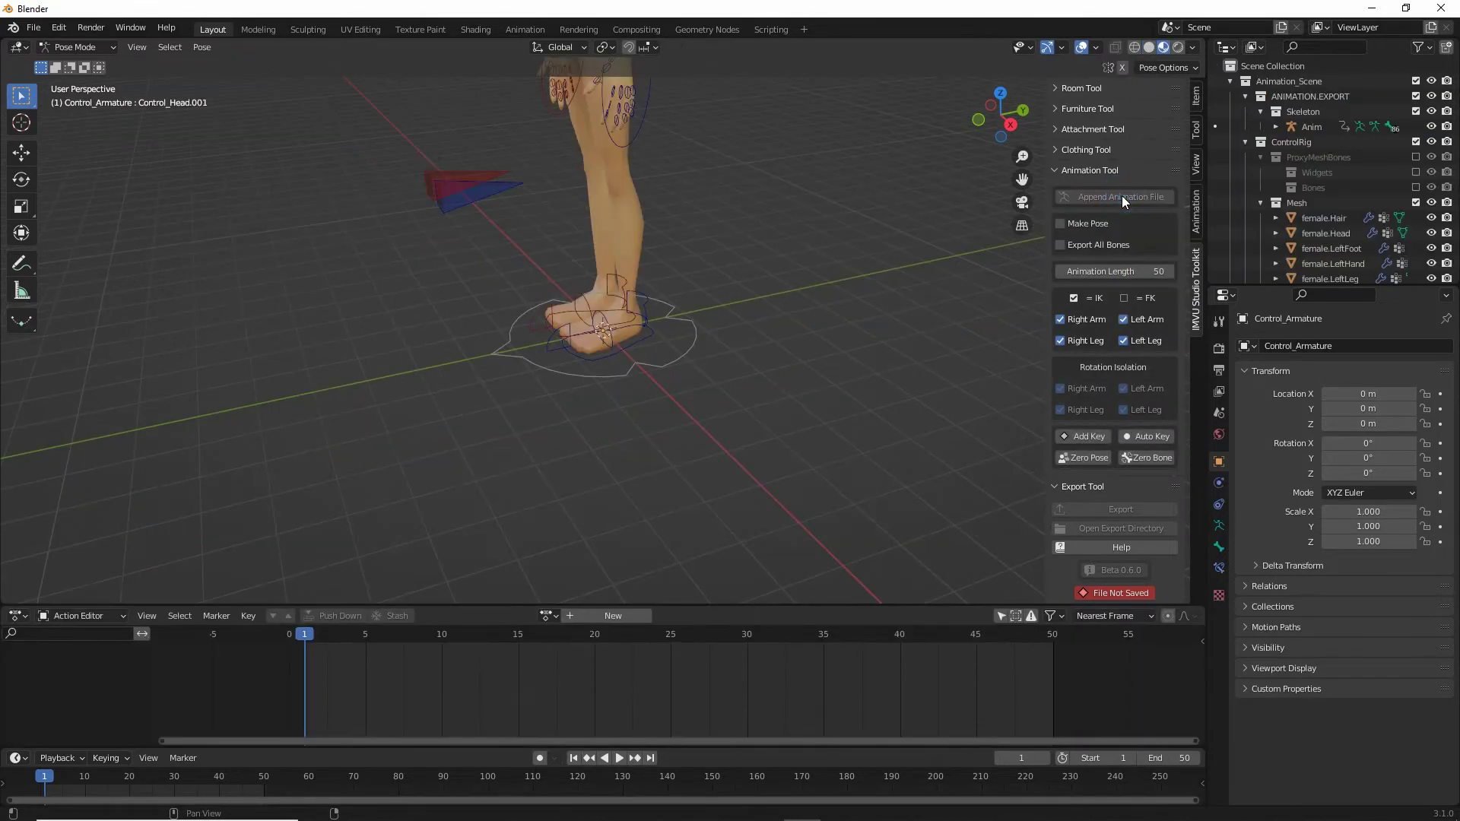
Step: Examine the avatar's control rig from both sides, selecting its arm and leg IK pole controls in turn
middle_click_drag(655, 239, 669, 317)
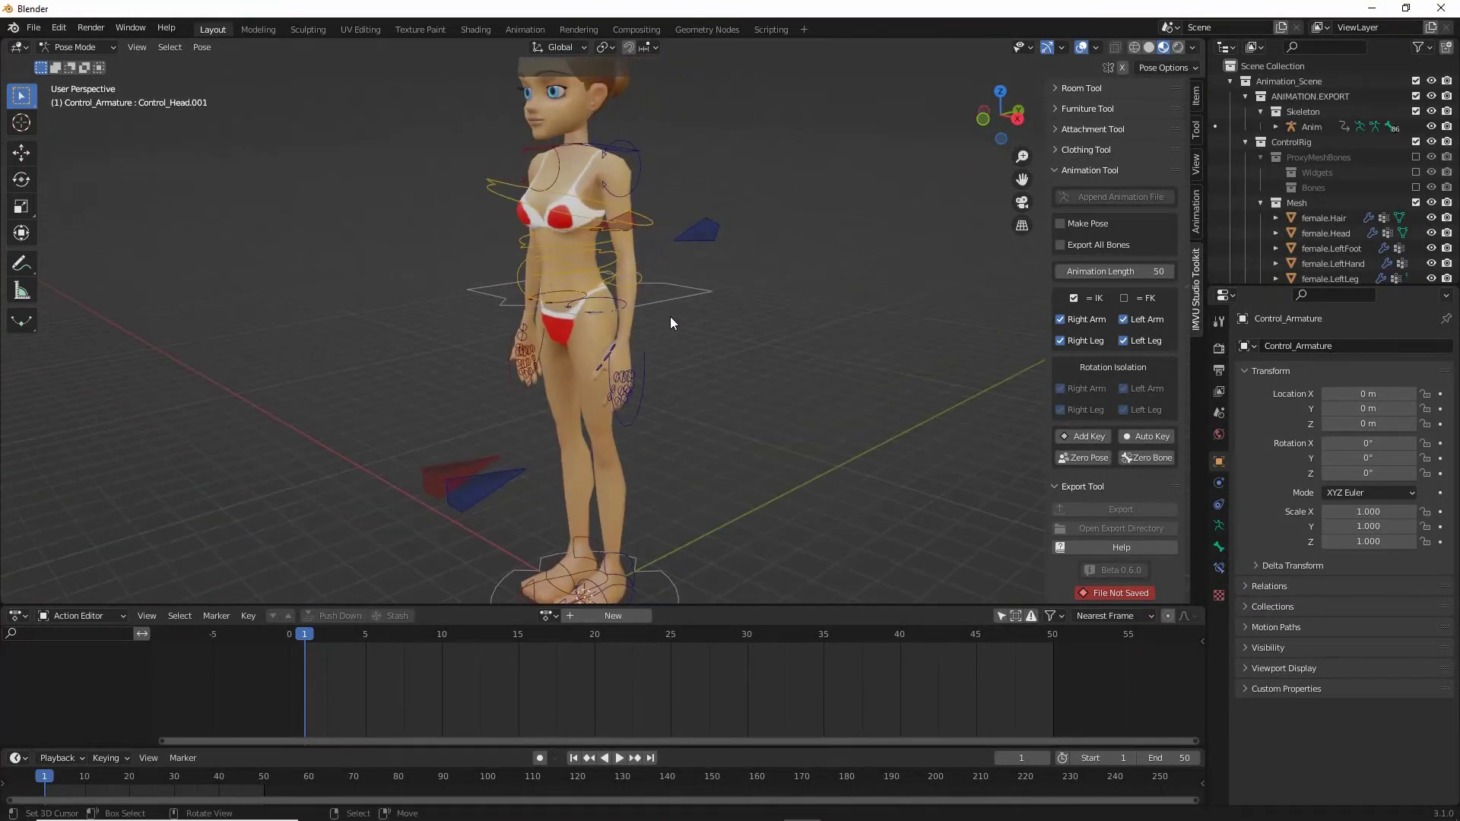
left_click(669, 296)
left_click(690, 233)
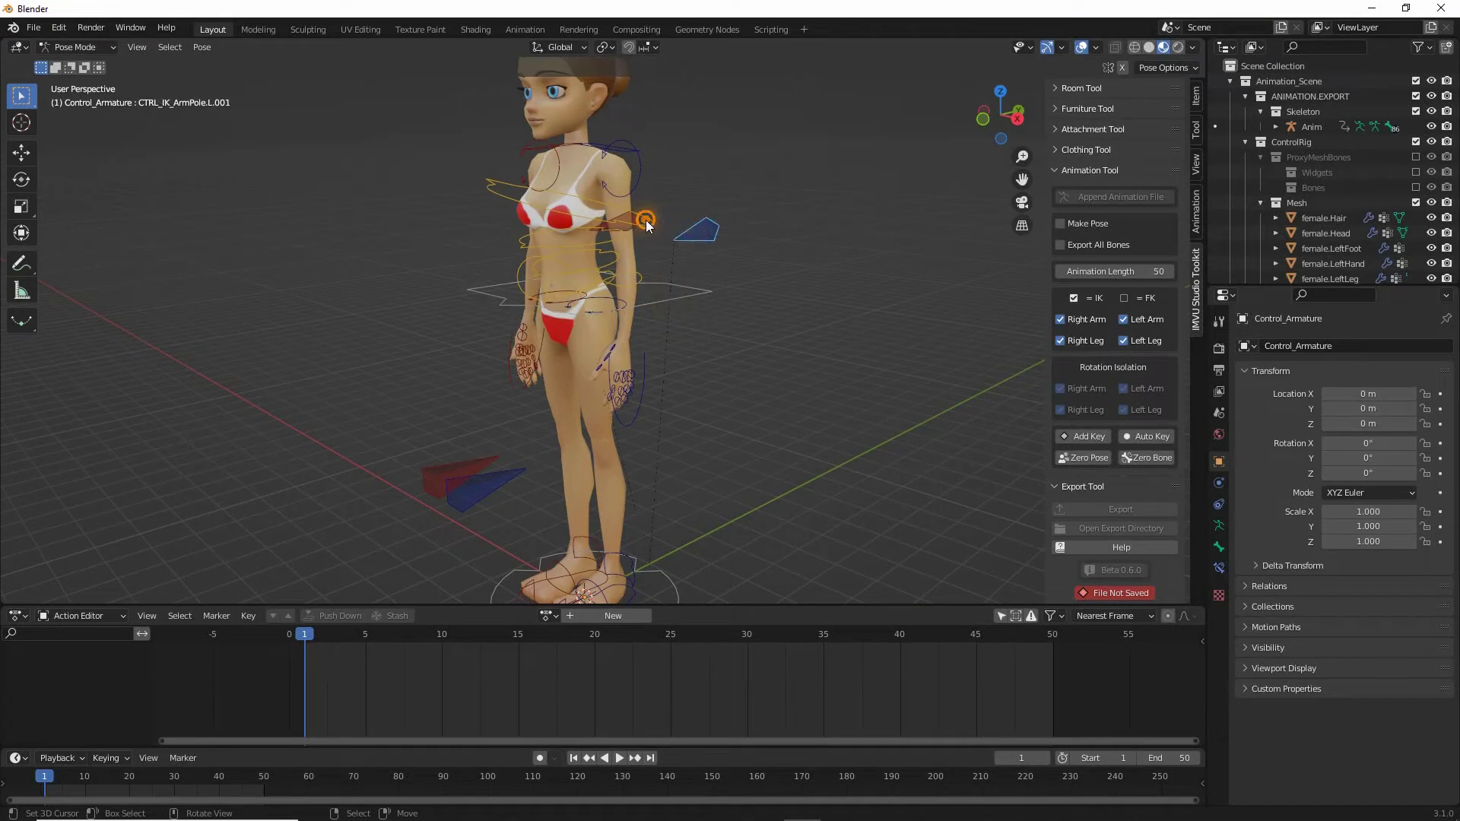
left_click(624, 140)
left_click(455, 472)
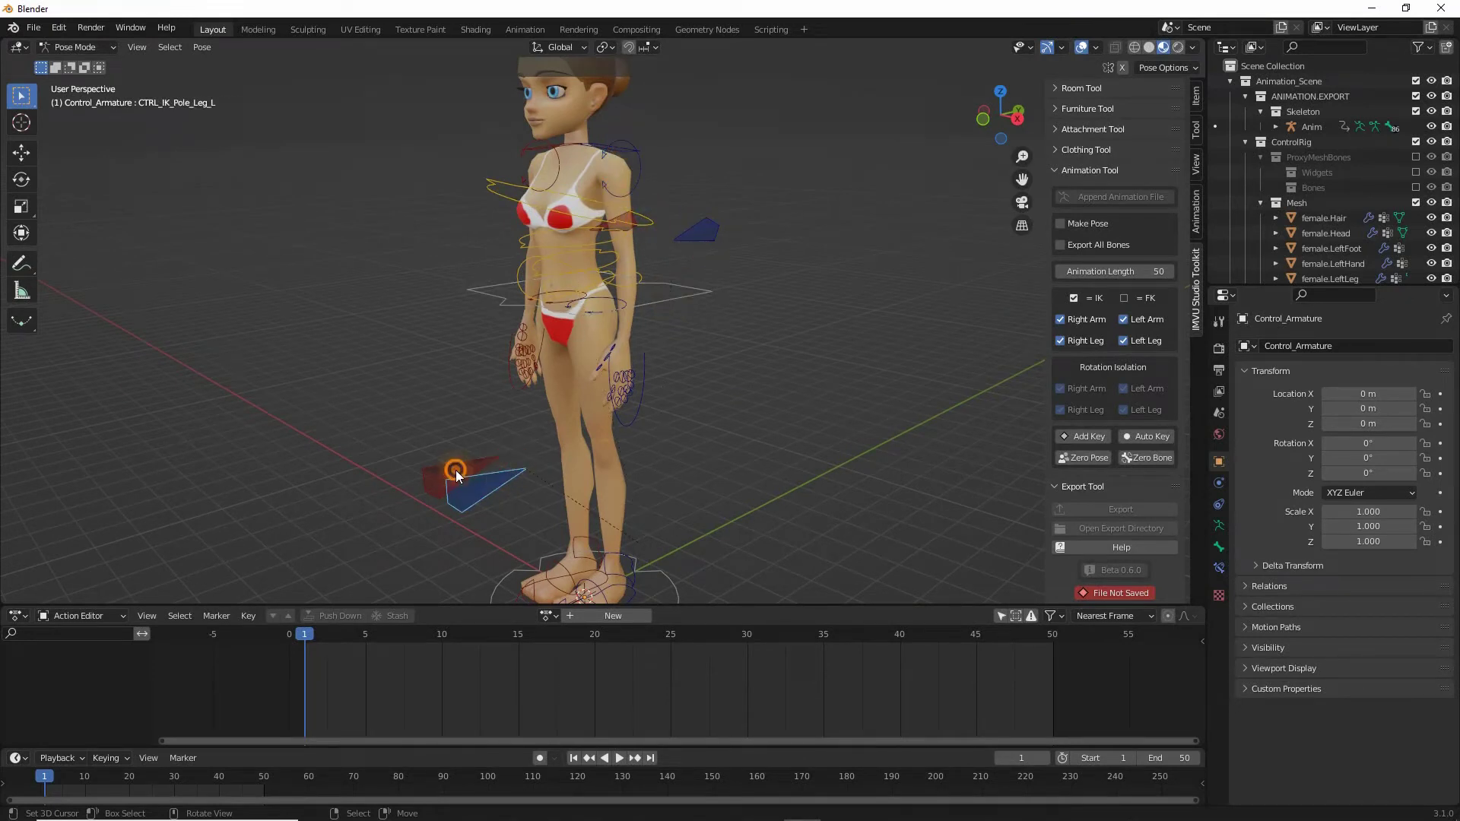
right_click(456, 472)
middle_click_drag(505, 483, 677, 485)
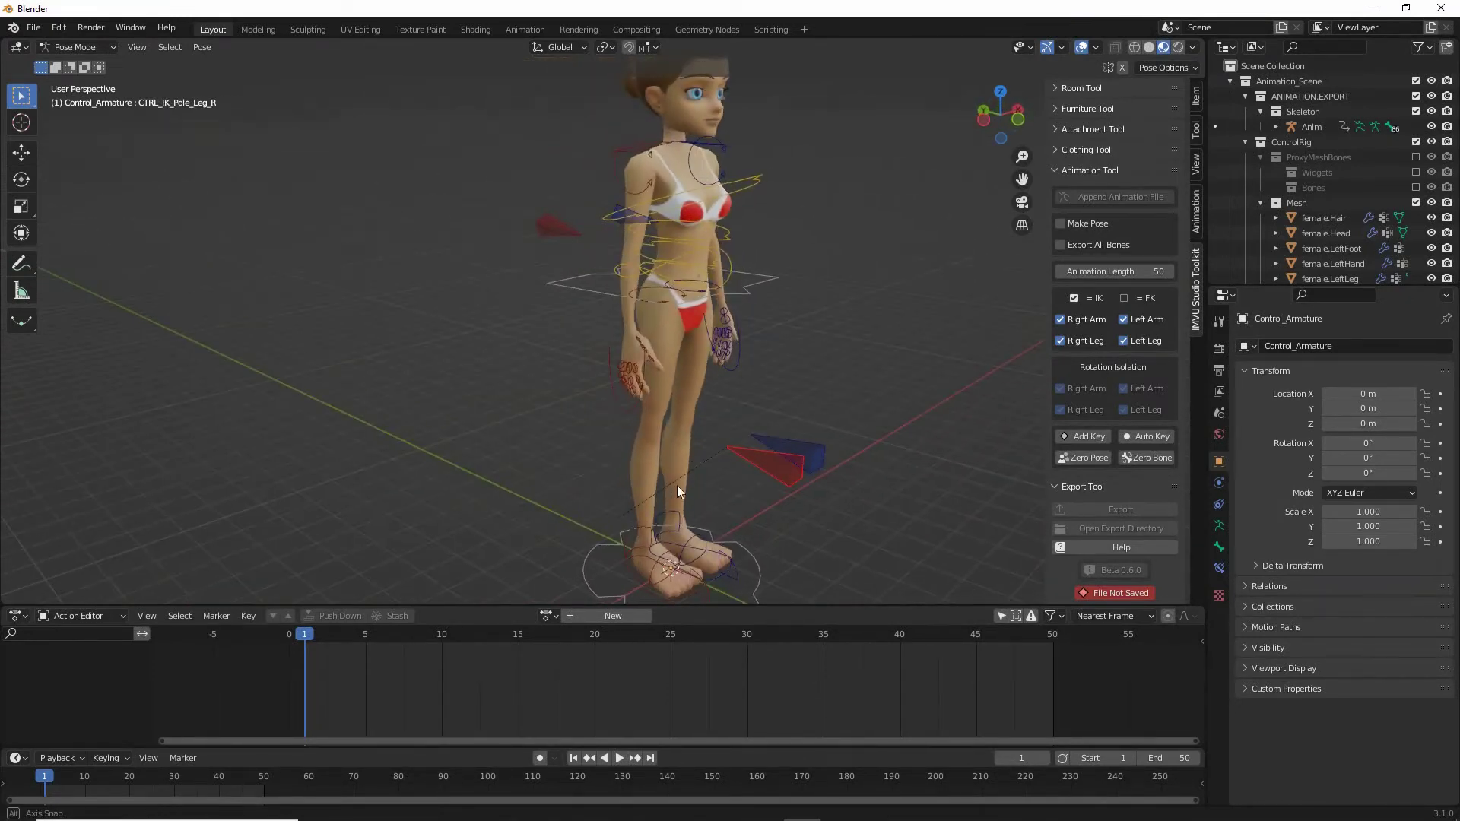
Step: Move the right hand's IK control upward so that the right arm bends at the elbow
left_click(624, 406)
key("g")
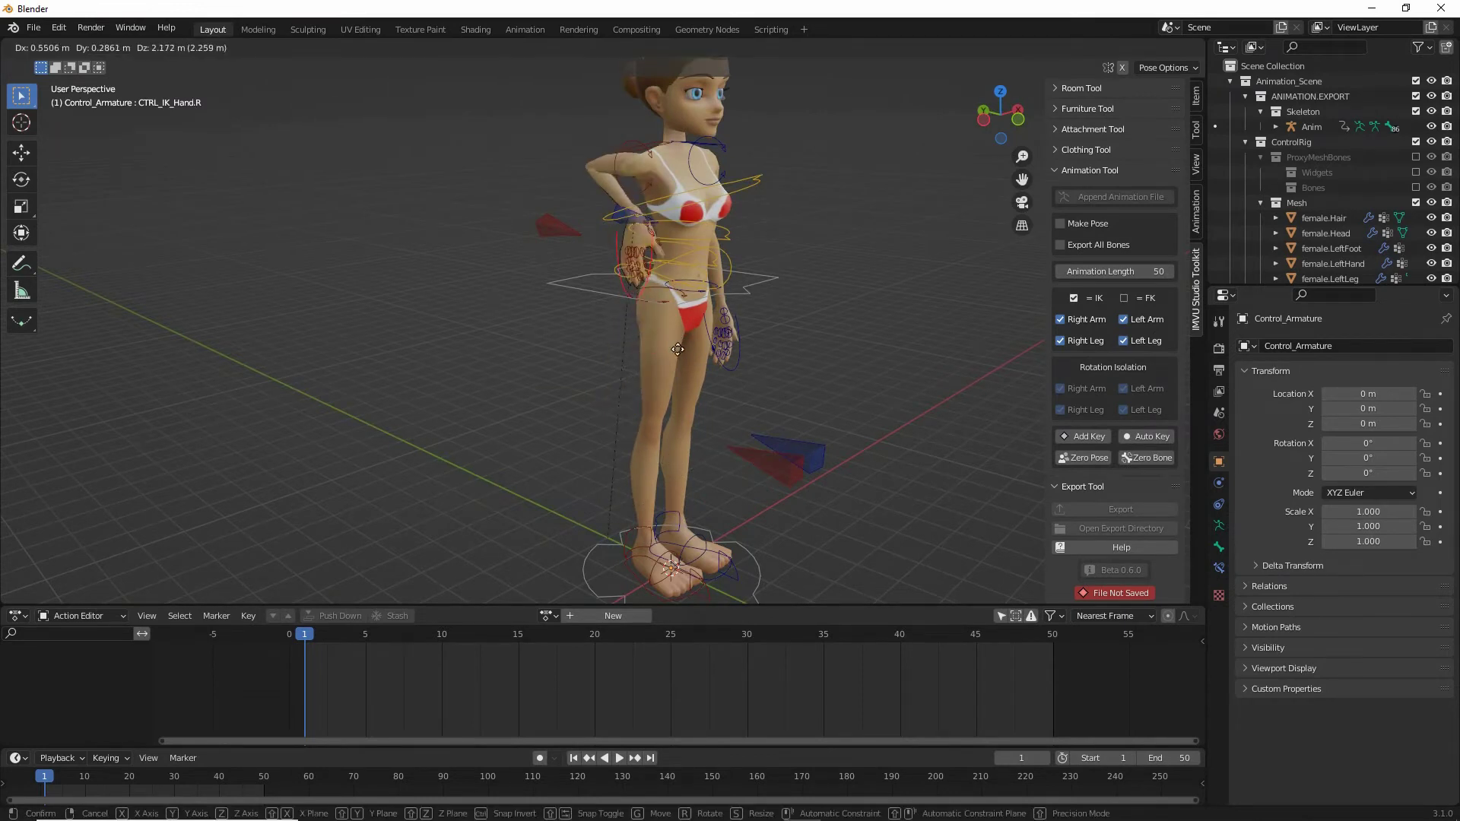
Step: Cancel the move of the right hand's IK control
key("Escape")
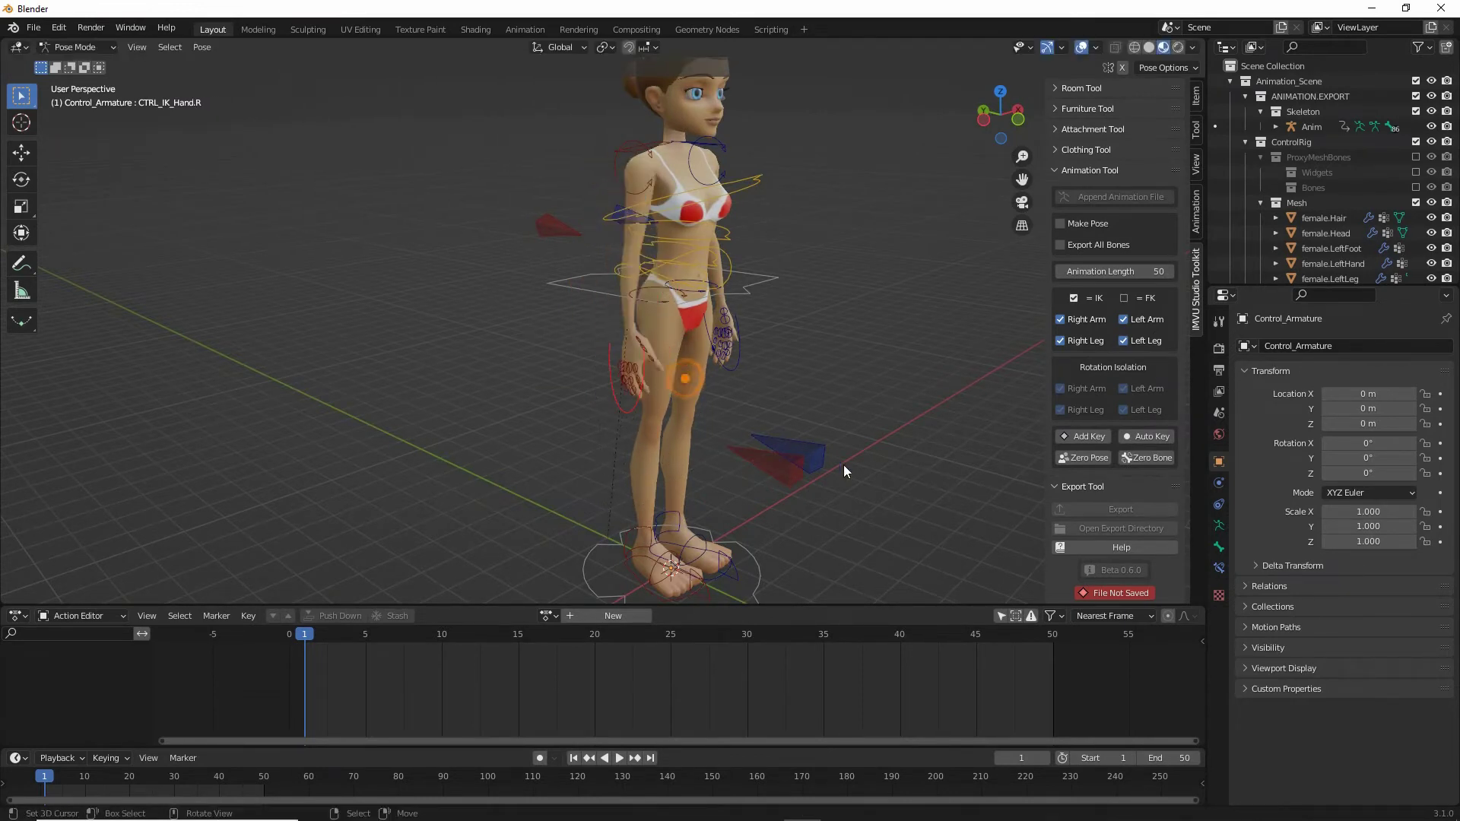
middle_click_drag(842, 464, 640, 434)
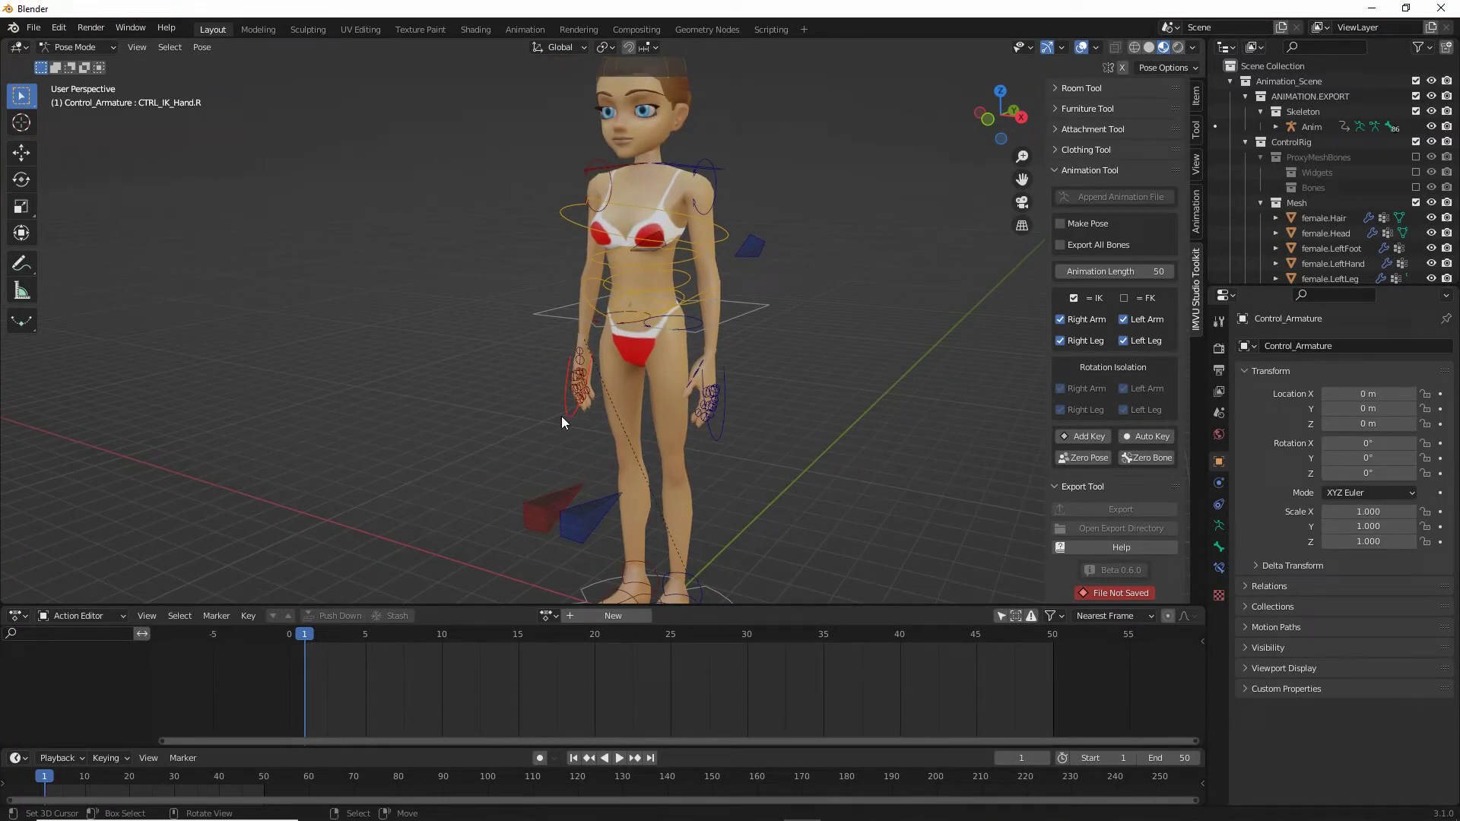
Step: Start an append from the file stick (3).blend in the accessories folder Blender 2.8
left_click(34, 27)
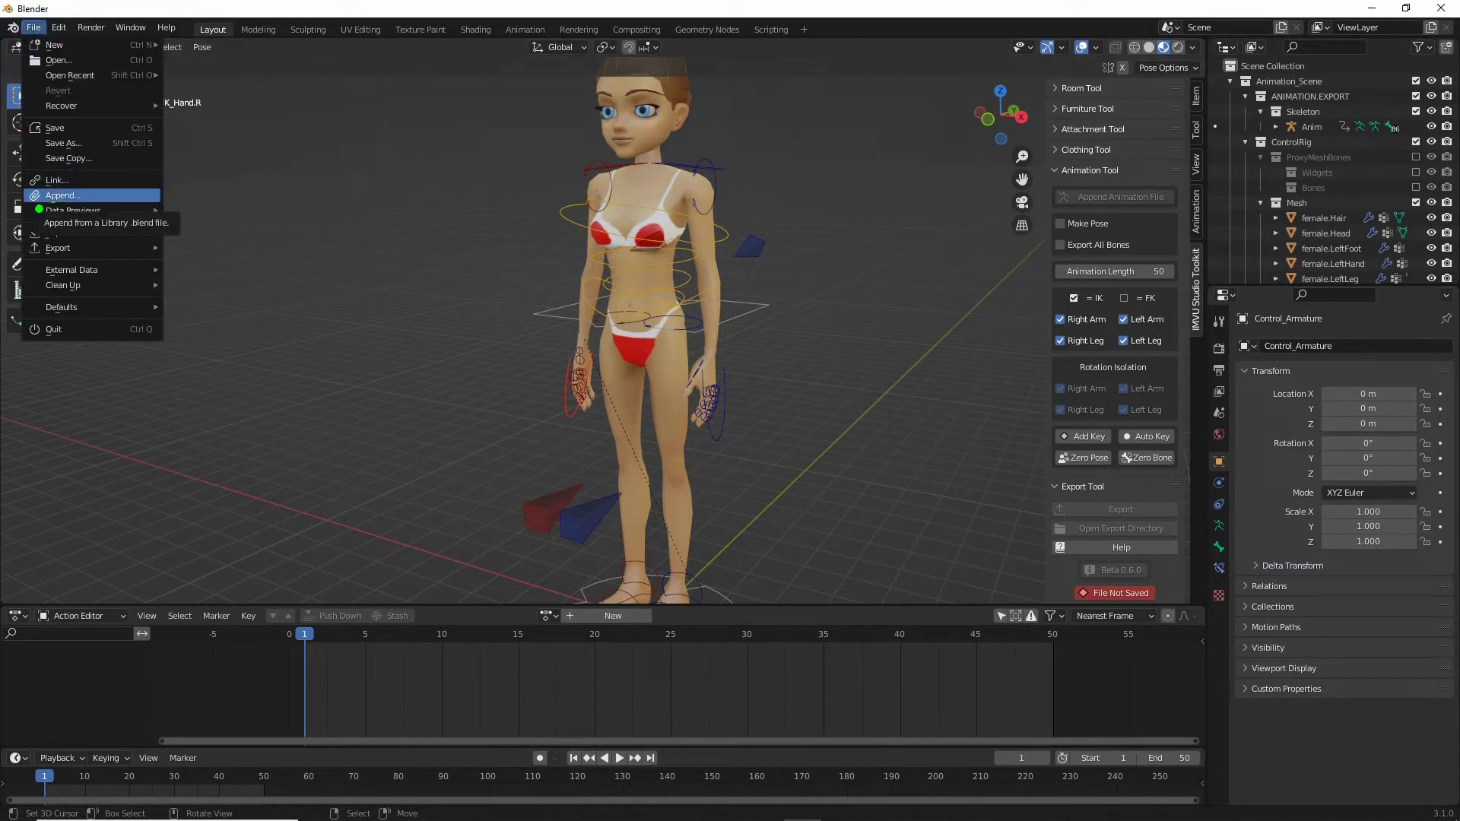
left_click_drag(35, 207, 110, 204)
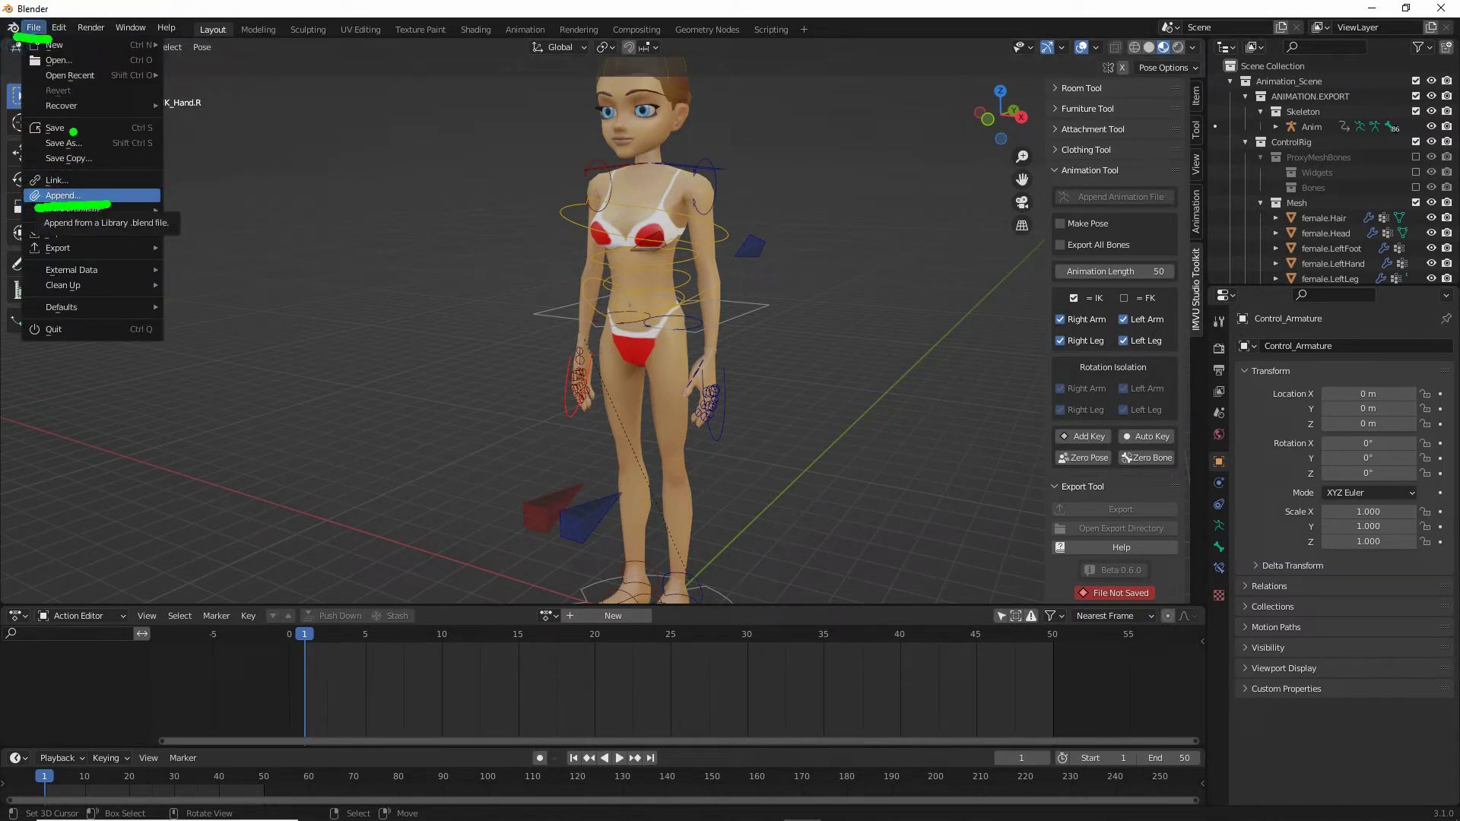
left_click(114, 196)
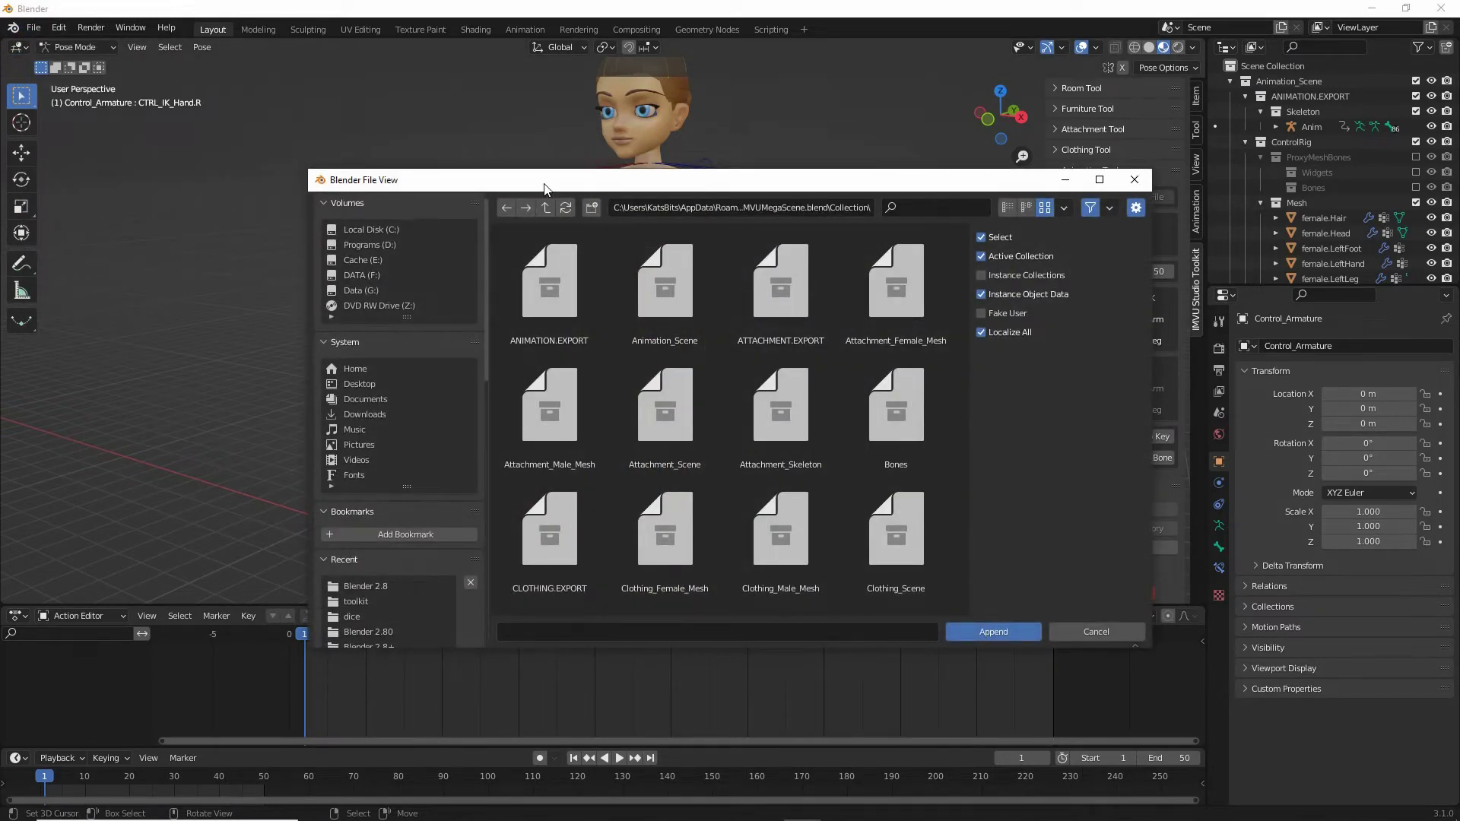
left_click(371, 586)
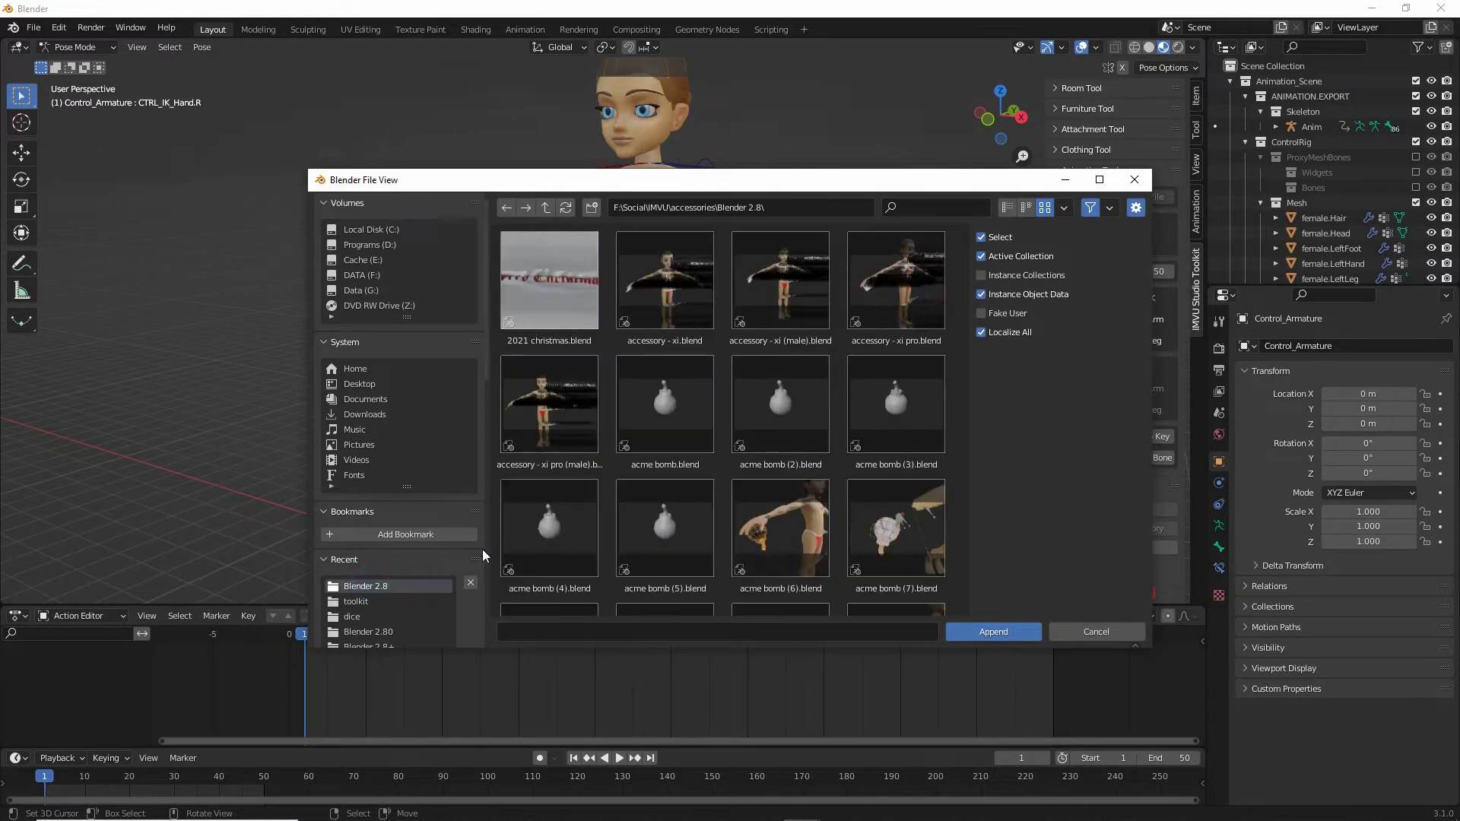
scroll(639, 468, "down", 6)
scroll(637, 463, "down", 15)
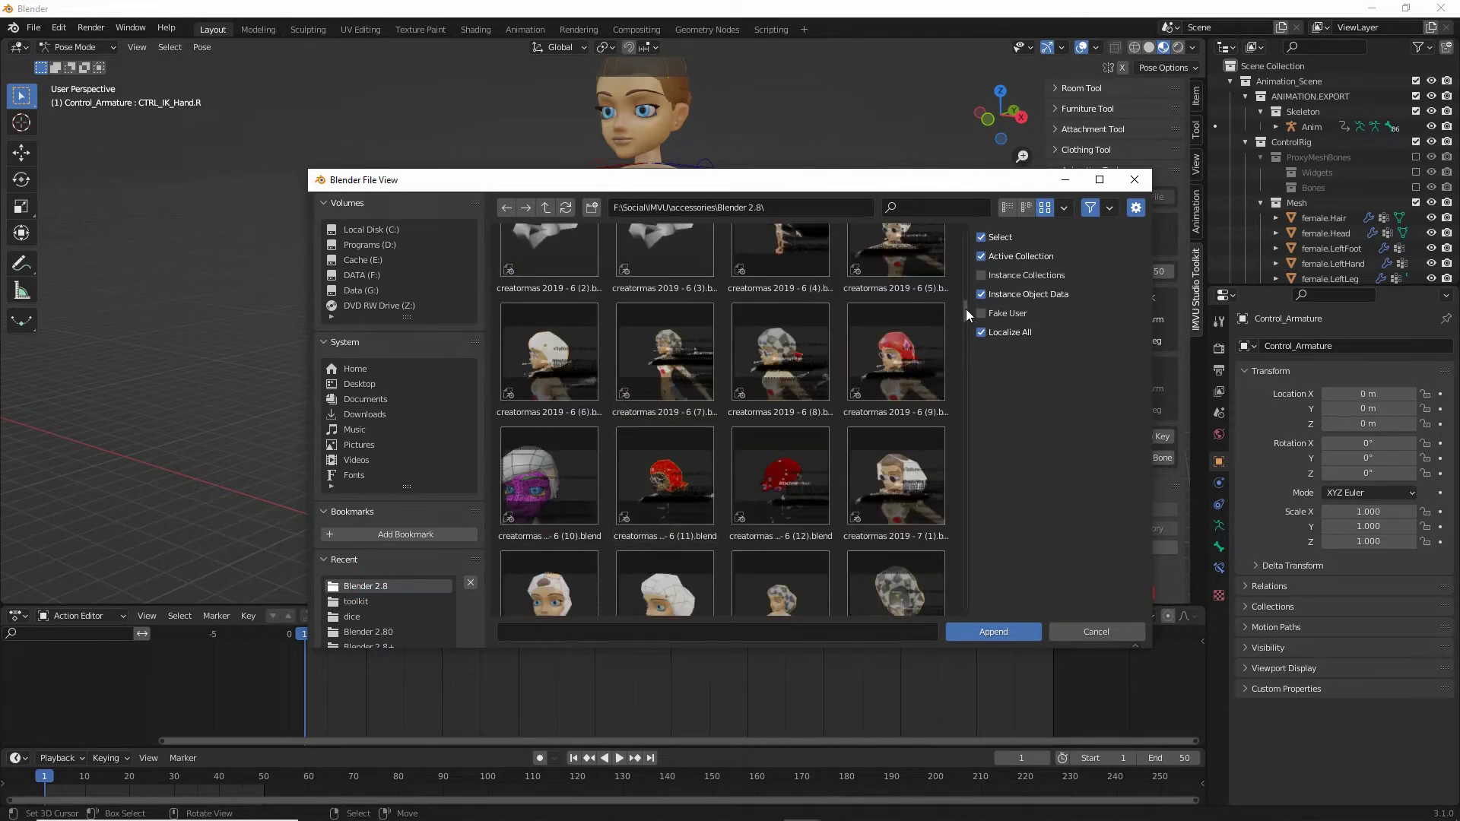
left_click_drag(966, 309, 953, 513)
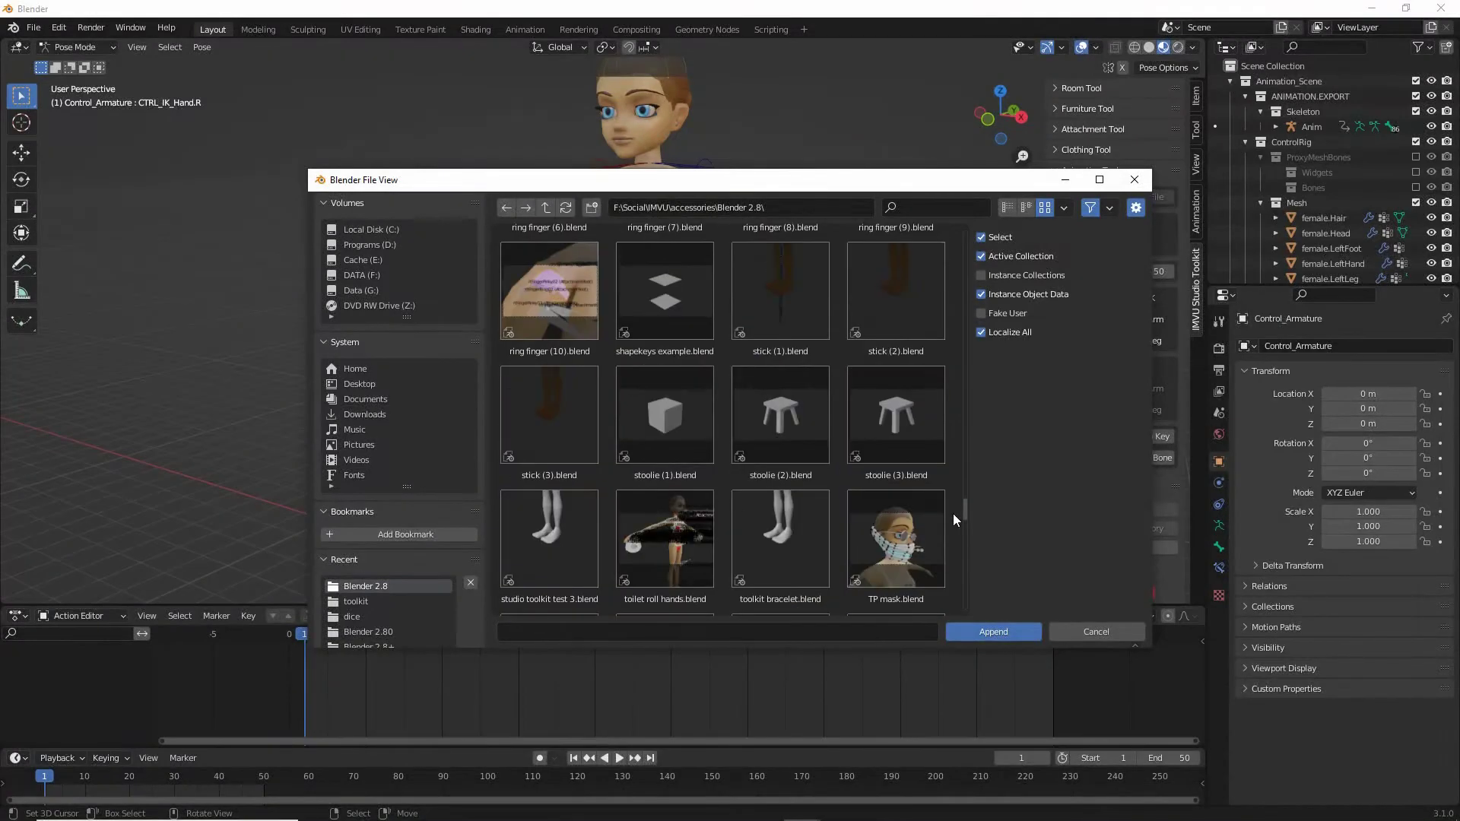
double_click(547, 401)
Step: Append the Cylinder from the file's Object data with the Active Collection option disabled
scroll(578, 460, "down", 2)
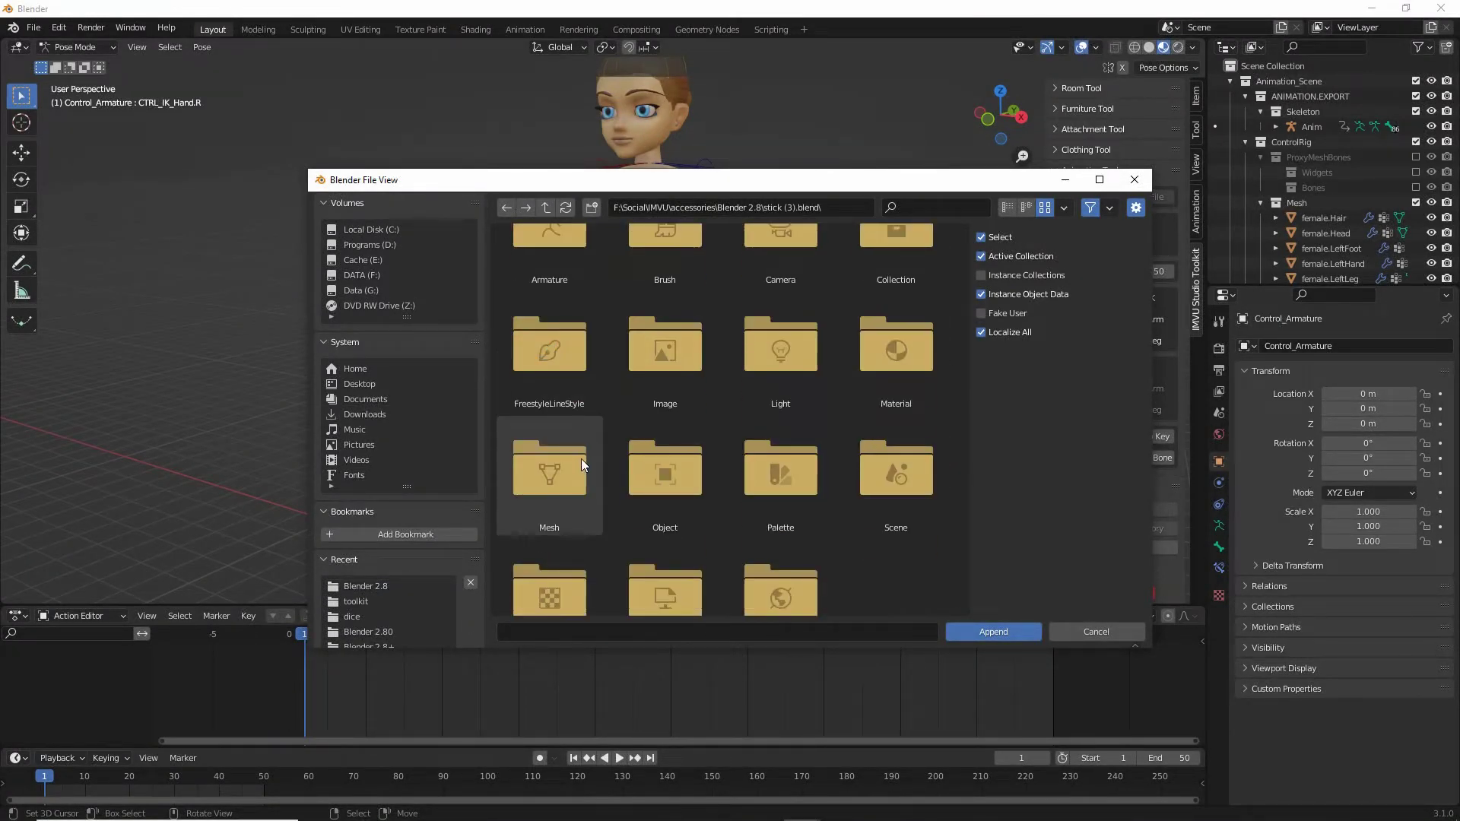
scroll(581, 458, "down", 2)
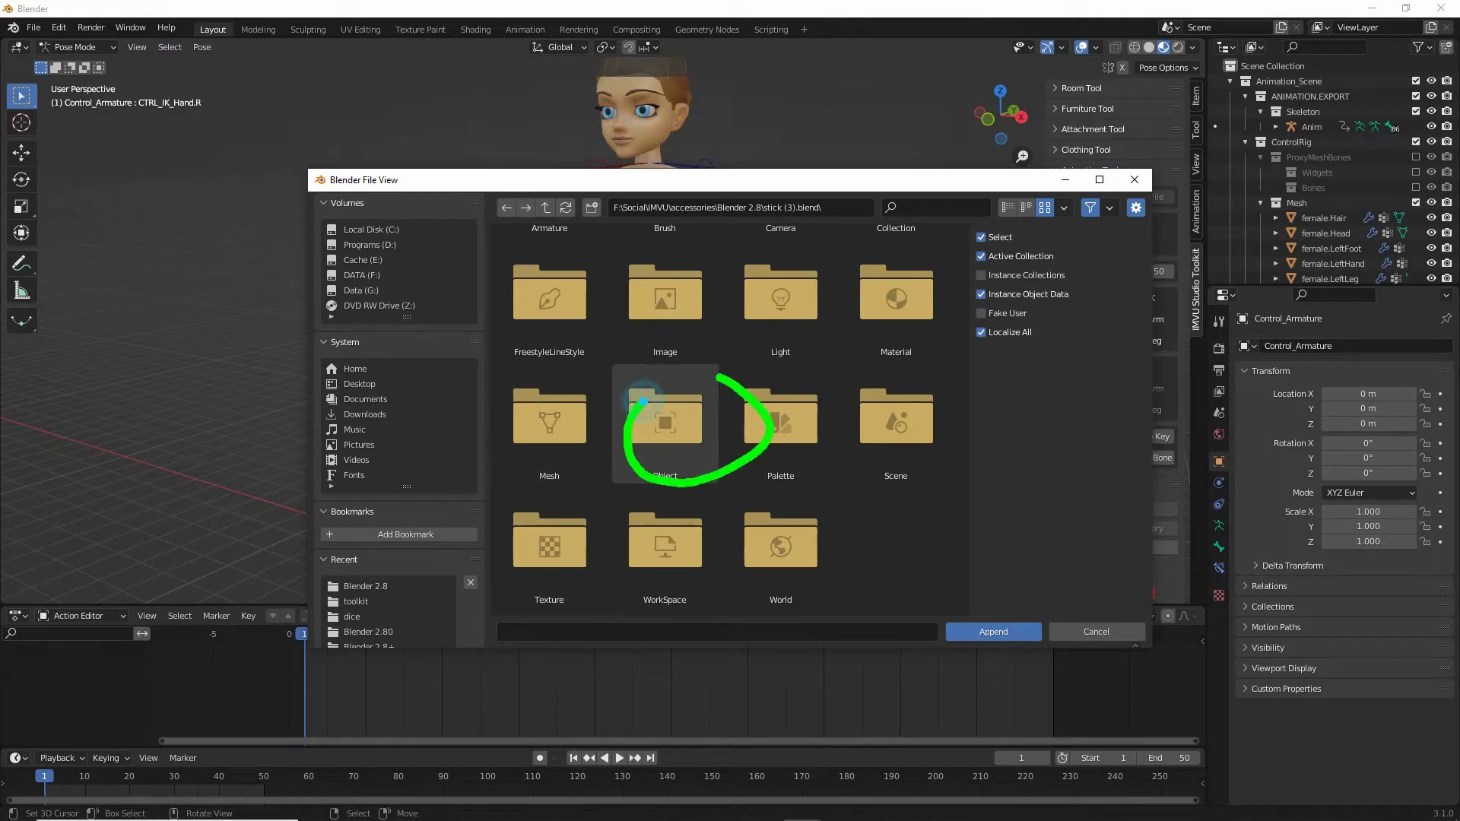
left_click(665, 421)
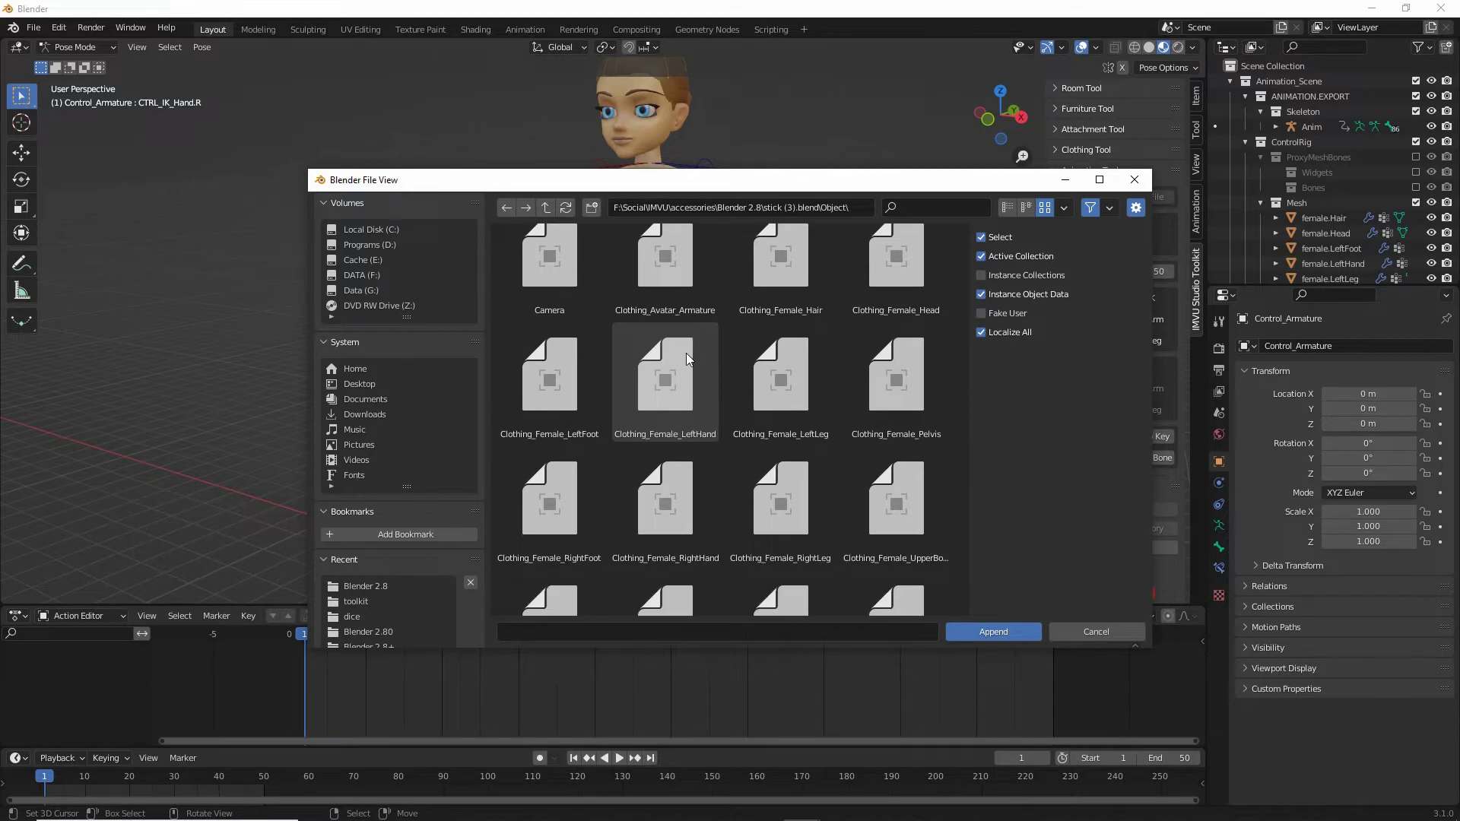
scroll(686, 353, "down", 5)
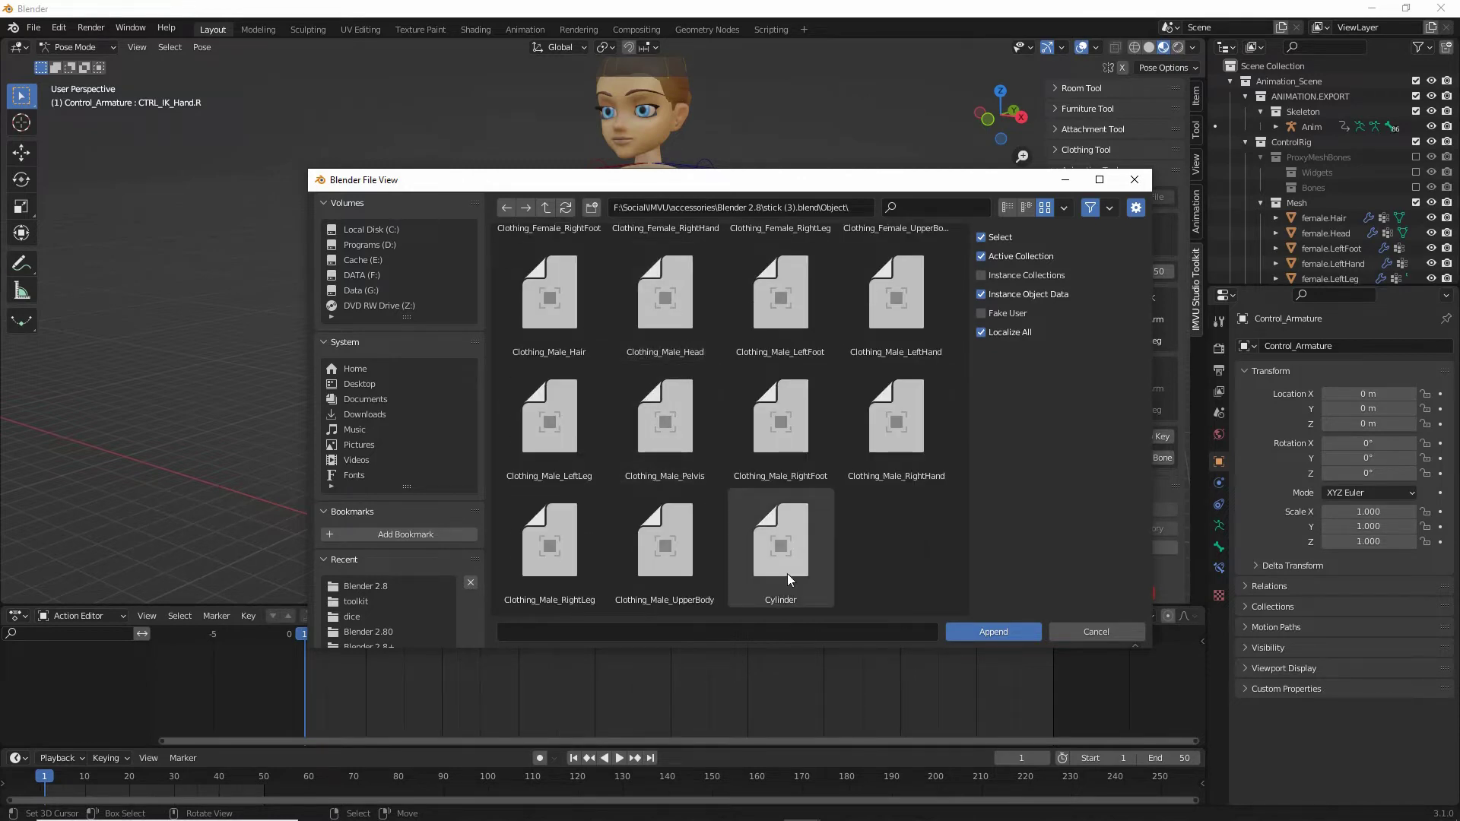
left_click(788, 546)
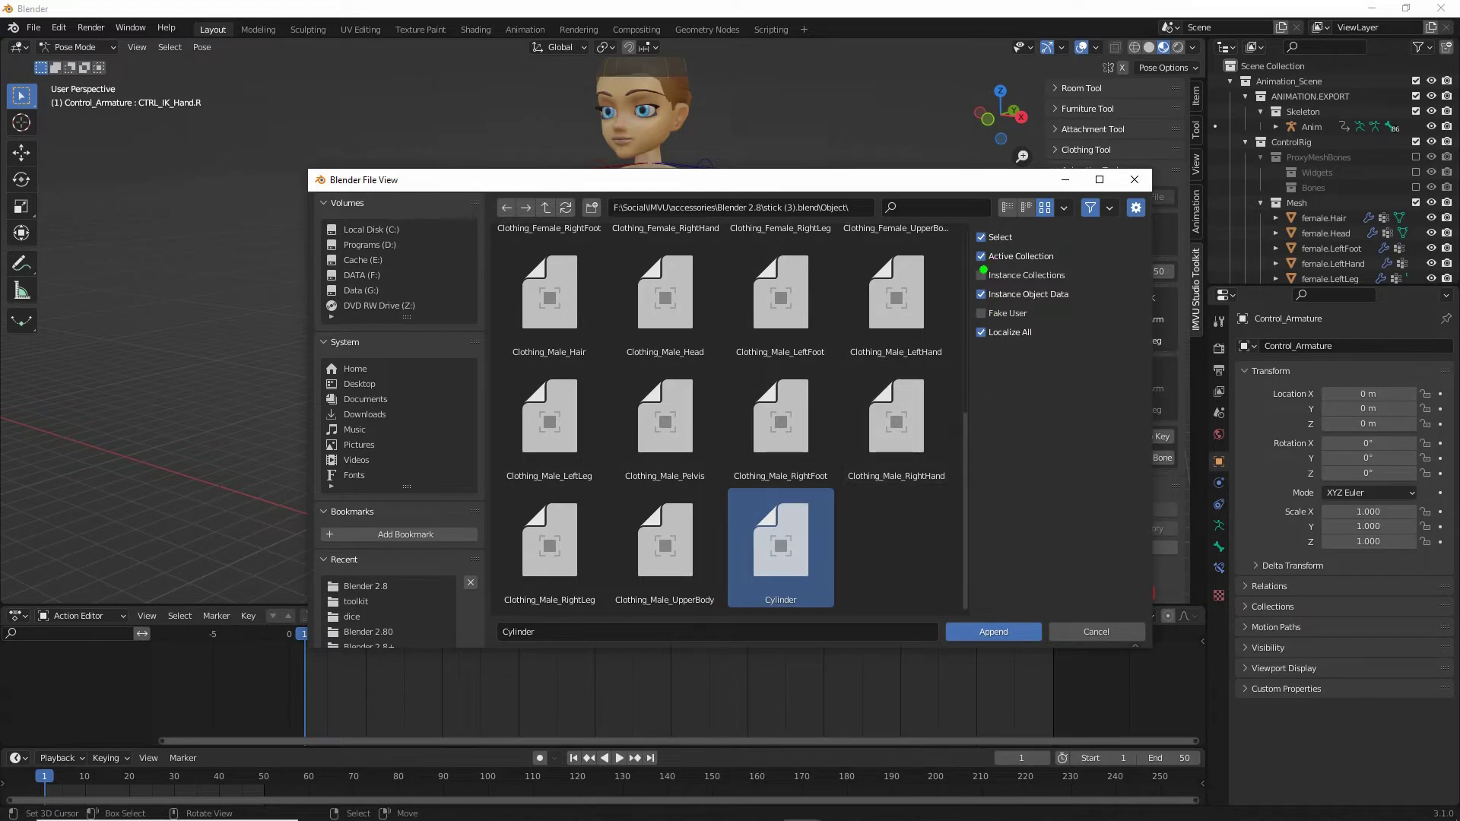
left_click(973, 266)
left_click(981, 256)
left_click(988, 633)
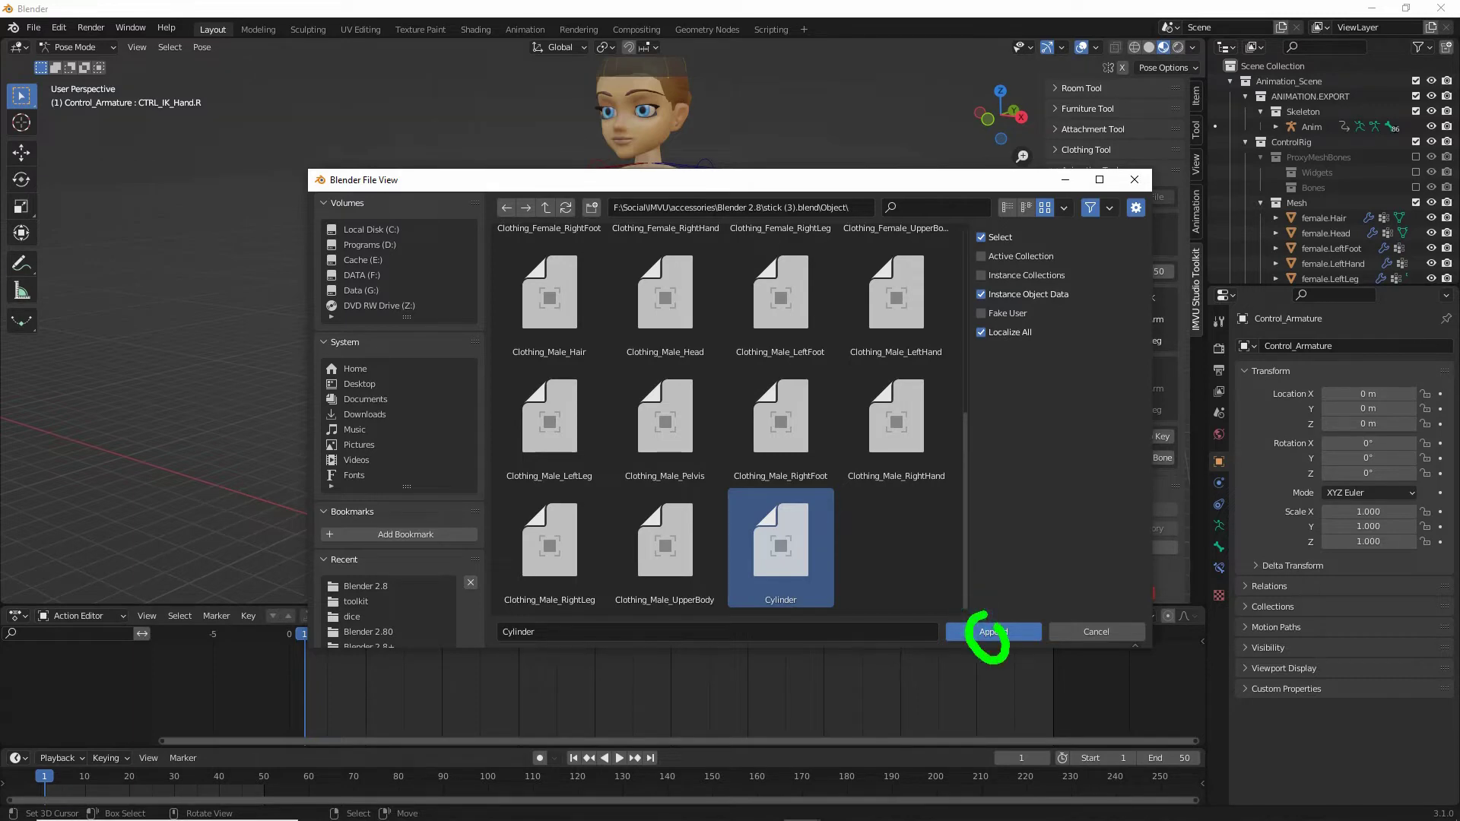
left_click(992, 633)
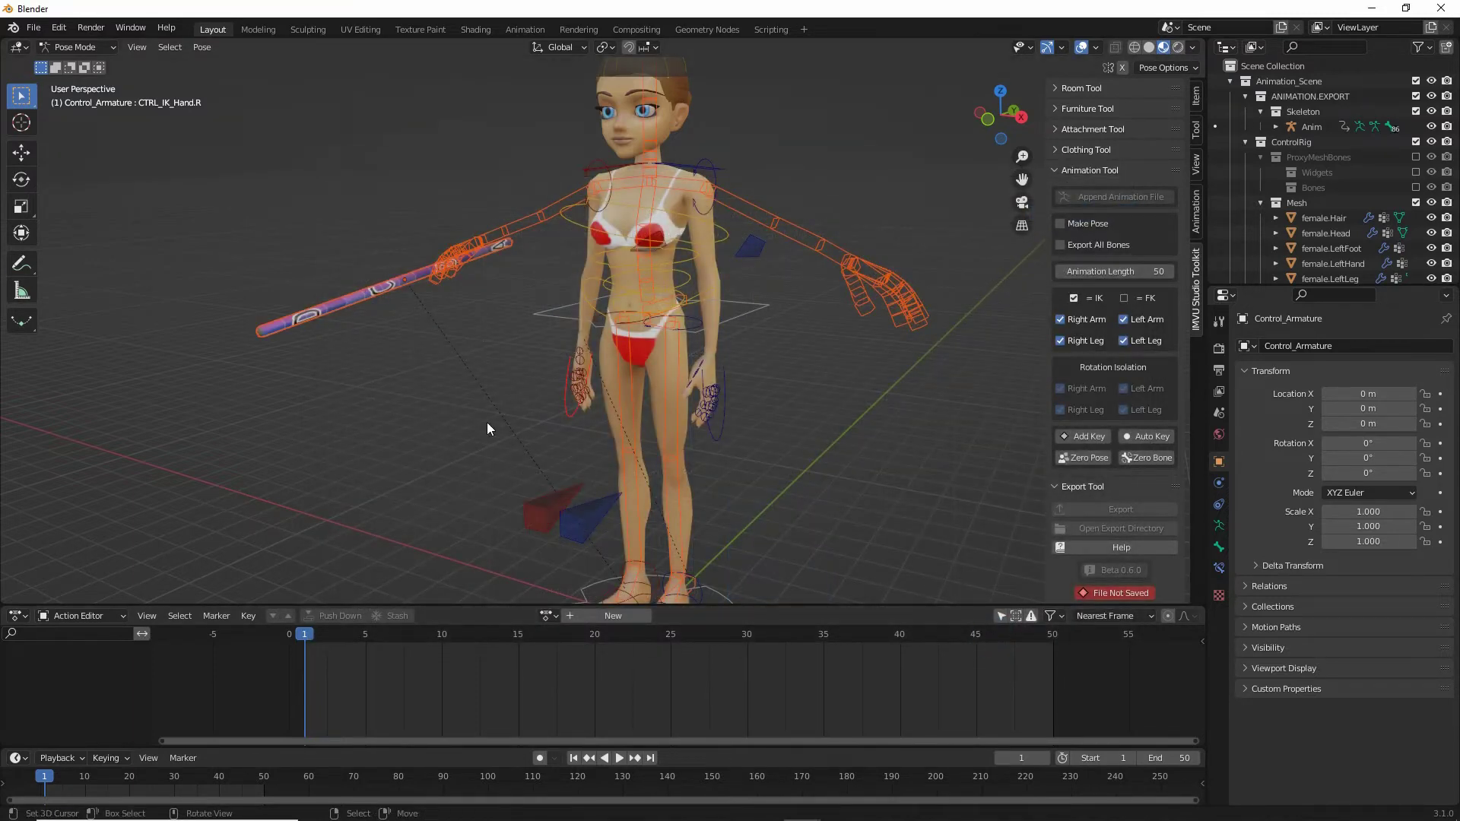
Step: Switch the control armature from Pose Mode to Object Mode
middle_click_drag(487, 422, 560, 418)
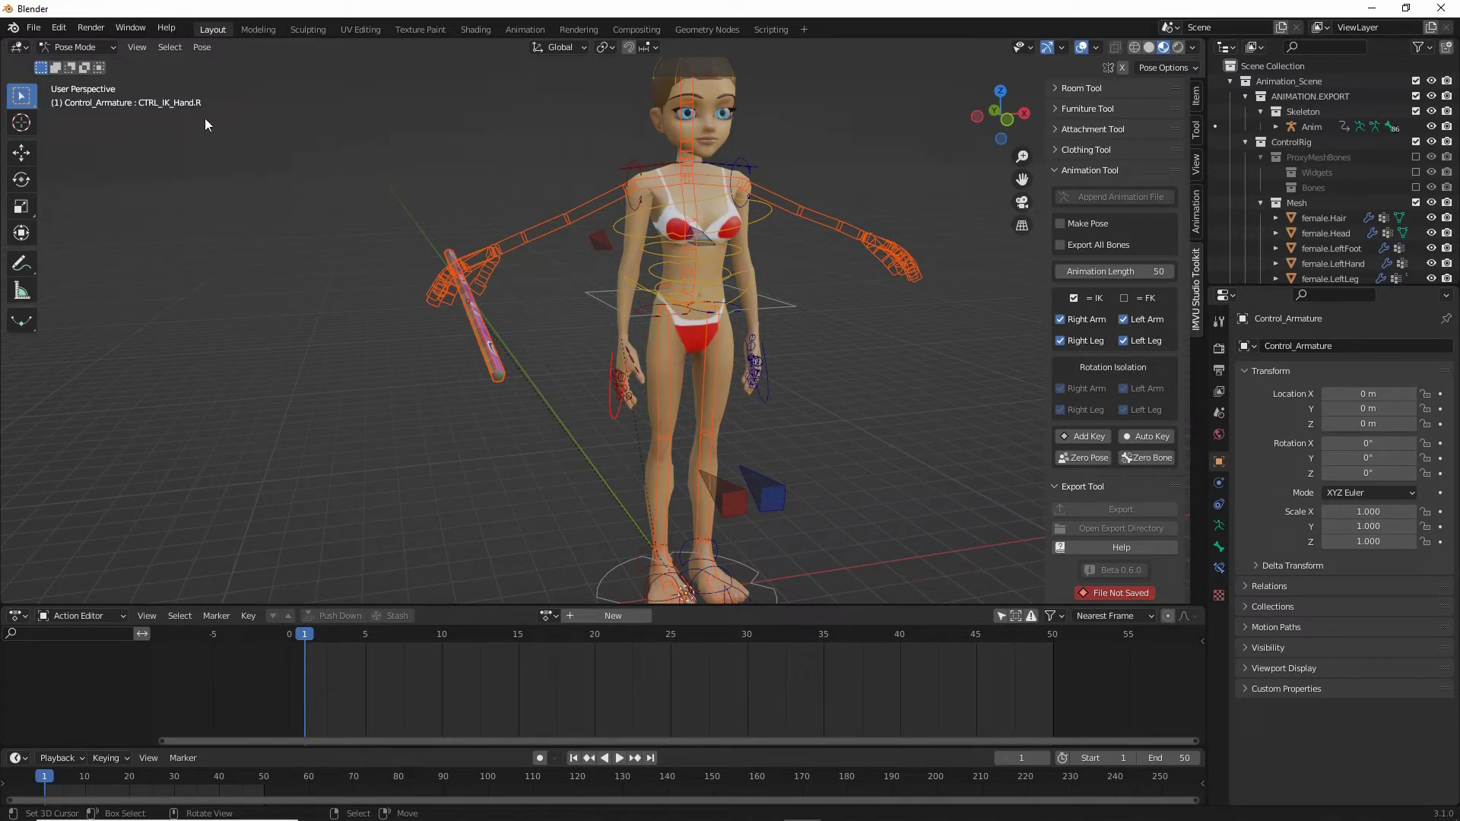
mouse_move(43, 60)
left_mouse_down()
mouse_move(108, 73)
mouse_move(81, 79)
left_mouse_up()
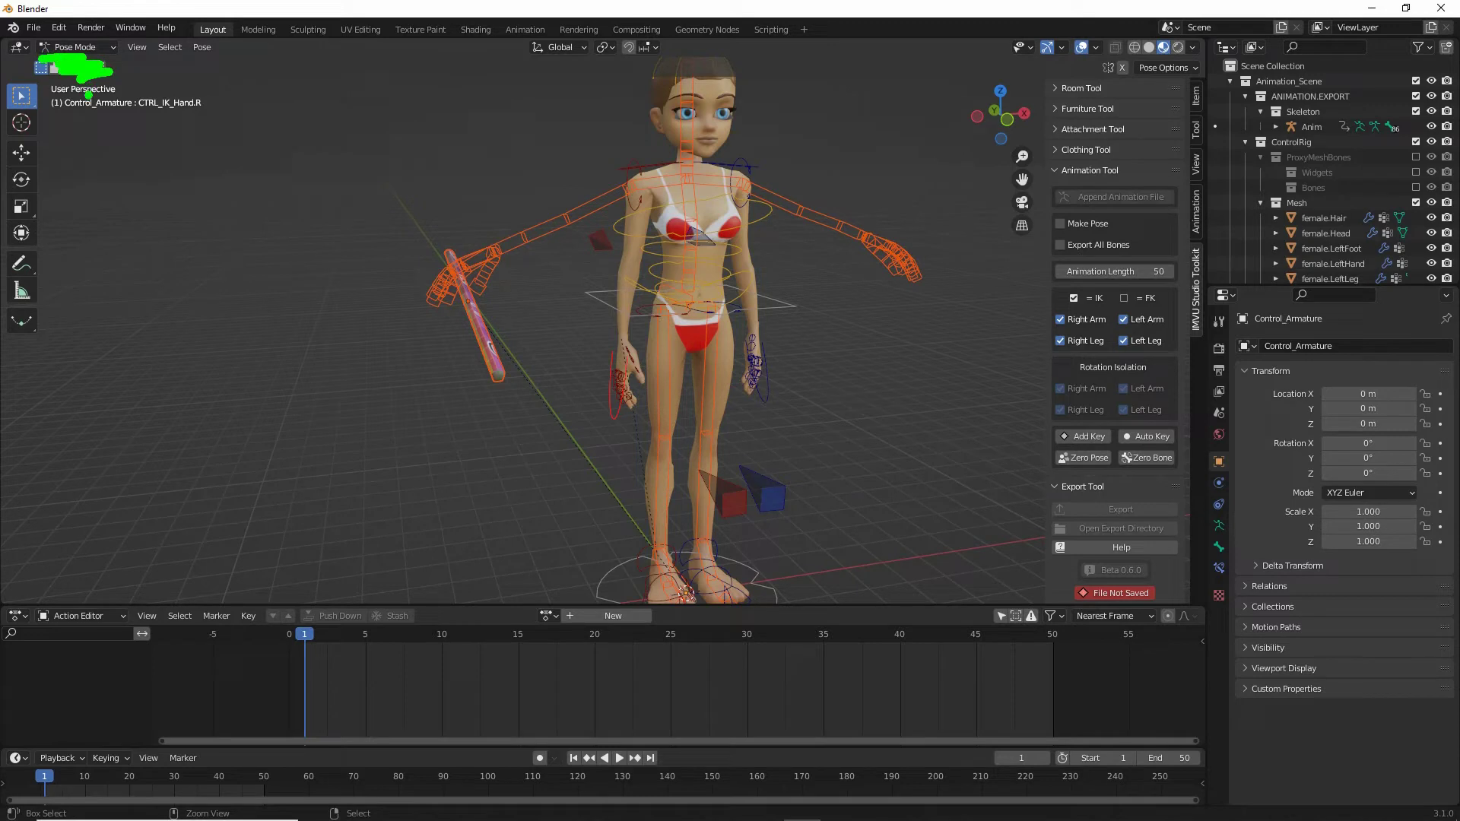
key("Escape")
left_click(87, 48)
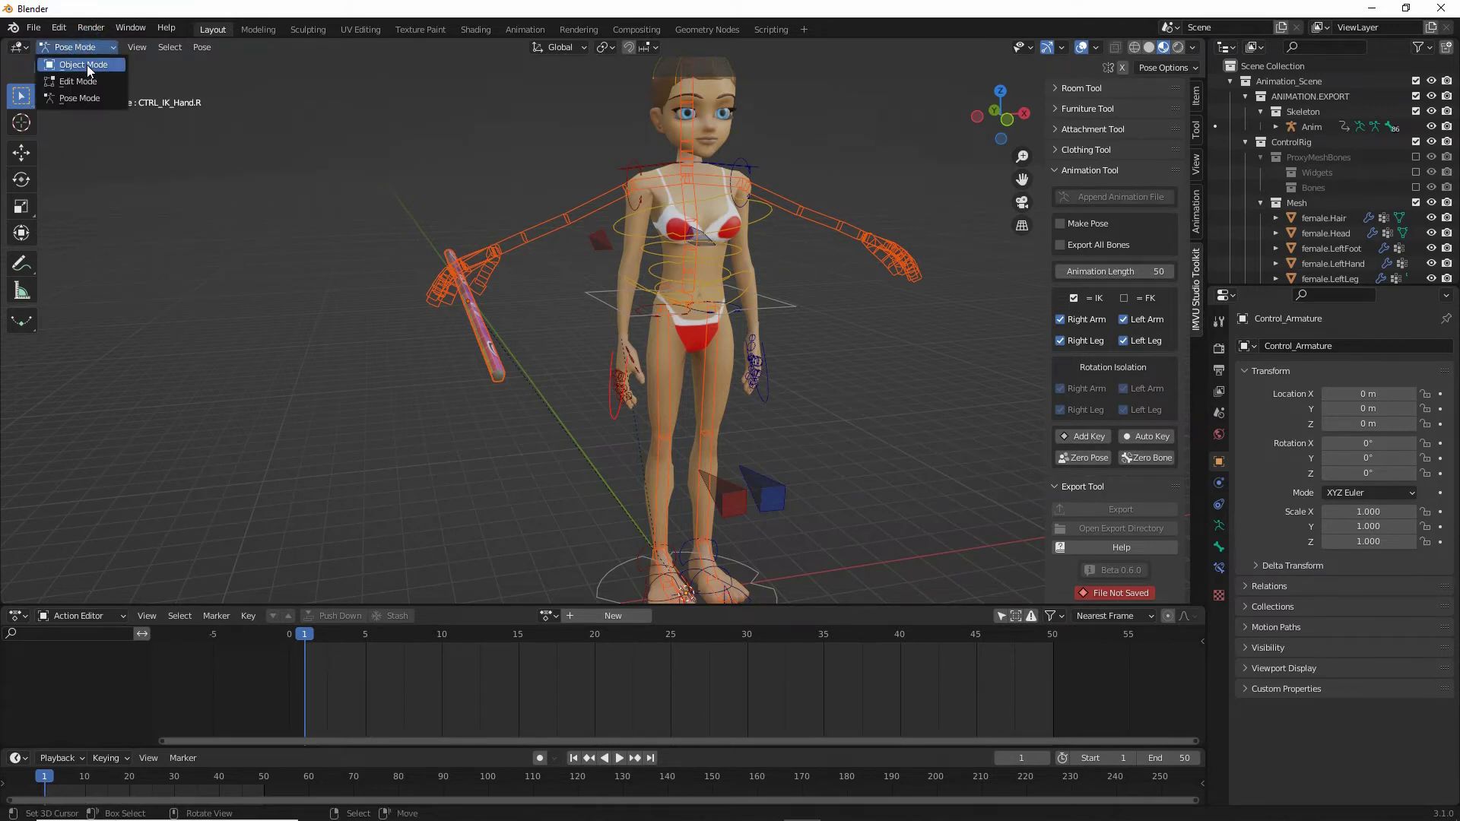
left_click_drag(59, 76, 118, 77)
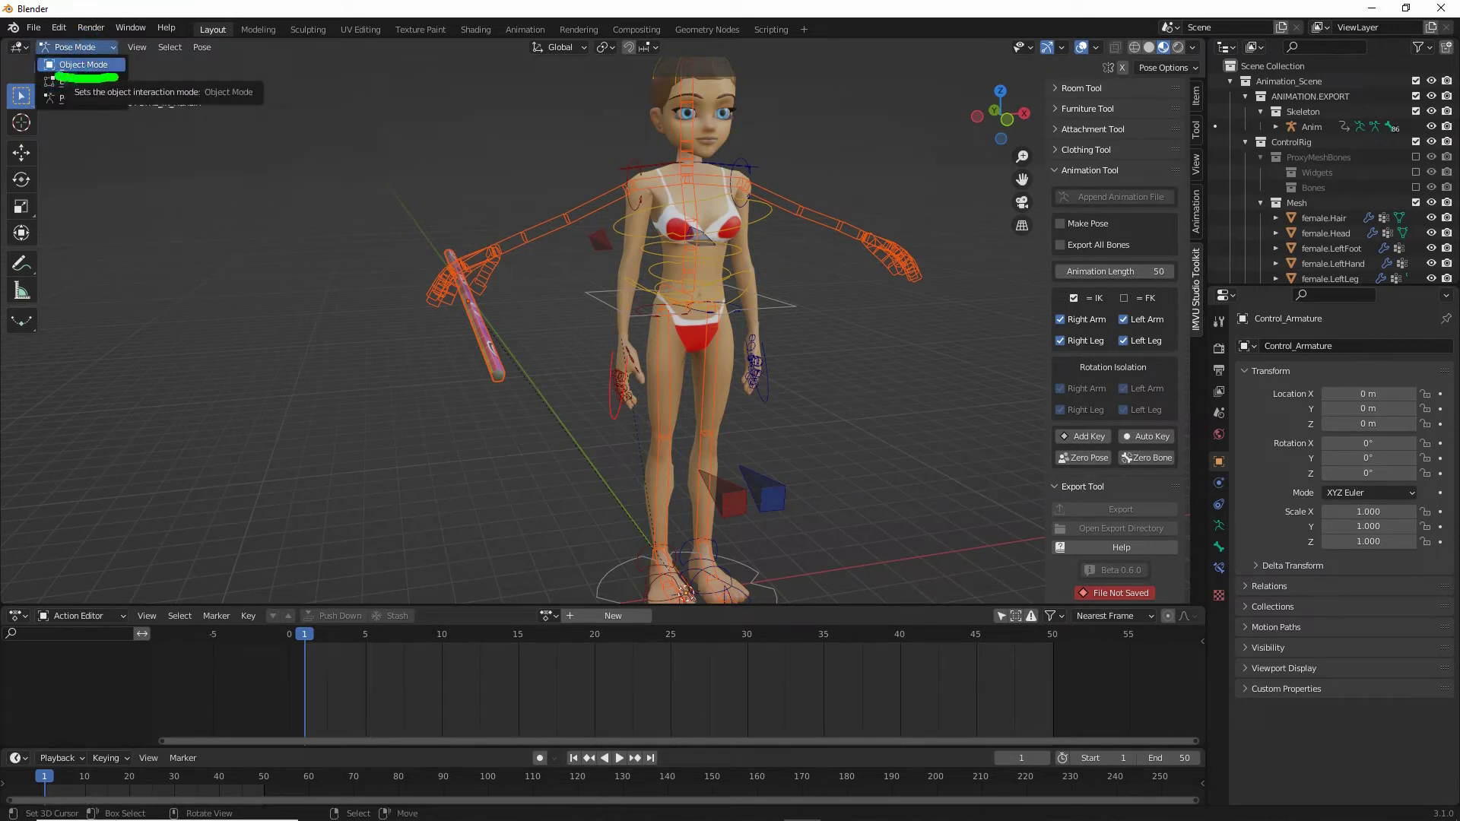
left_click(87, 64)
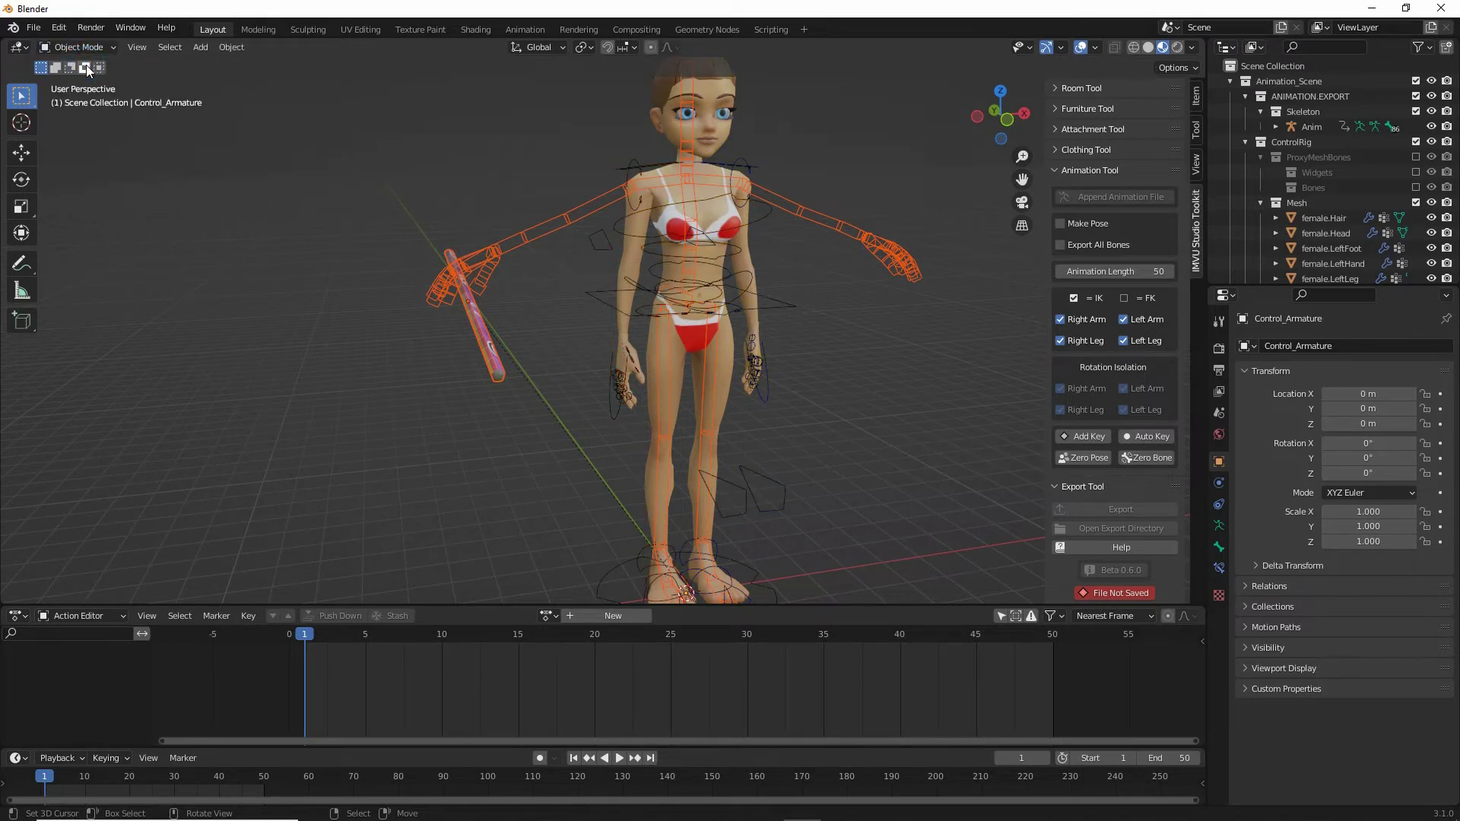
Step: Delete the Clothing_Avatar_Armature that came with the appended stick, and select the stick itself
left_click(535, 225)
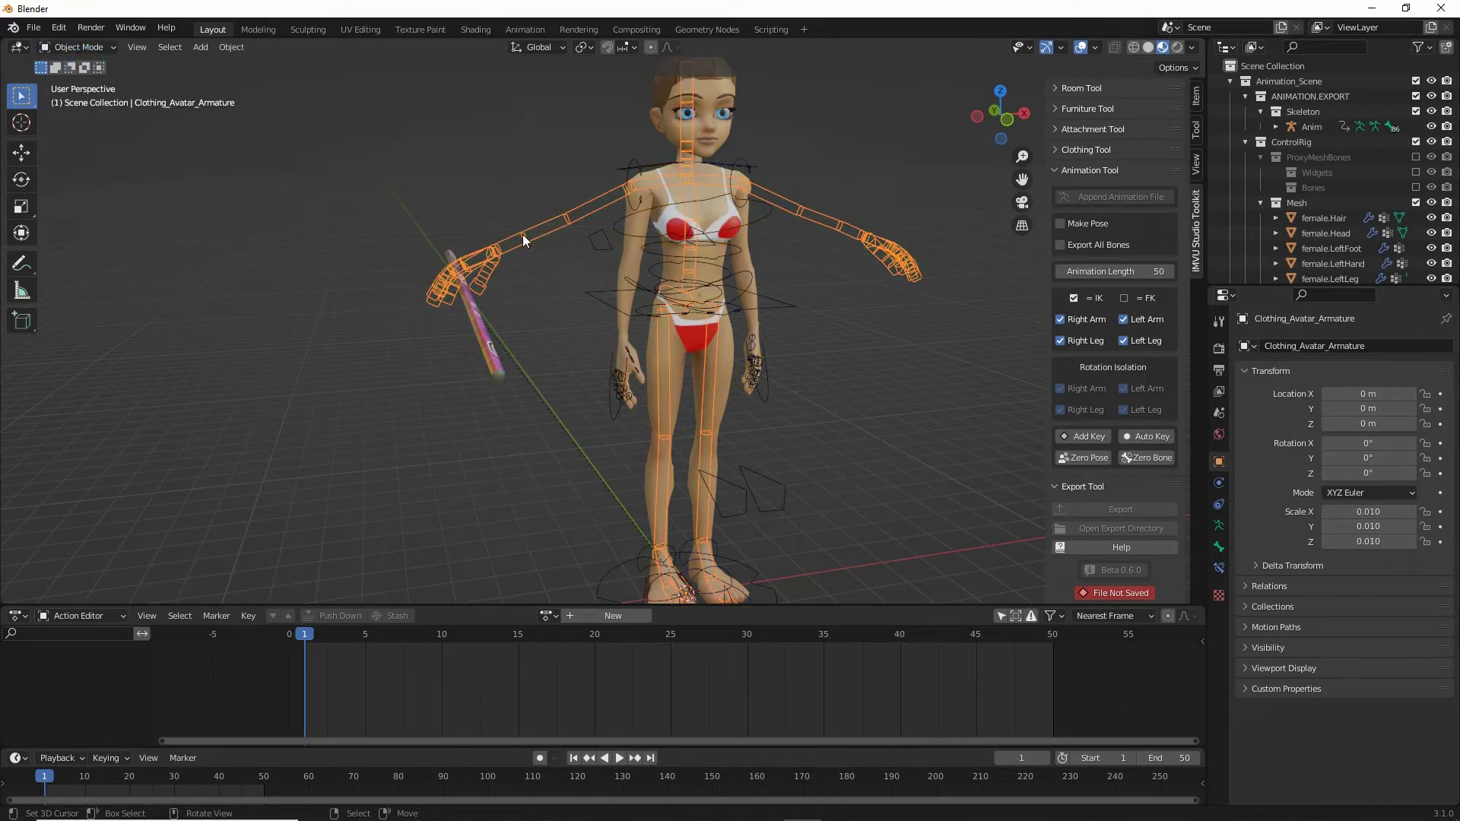
left_click(231, 46)
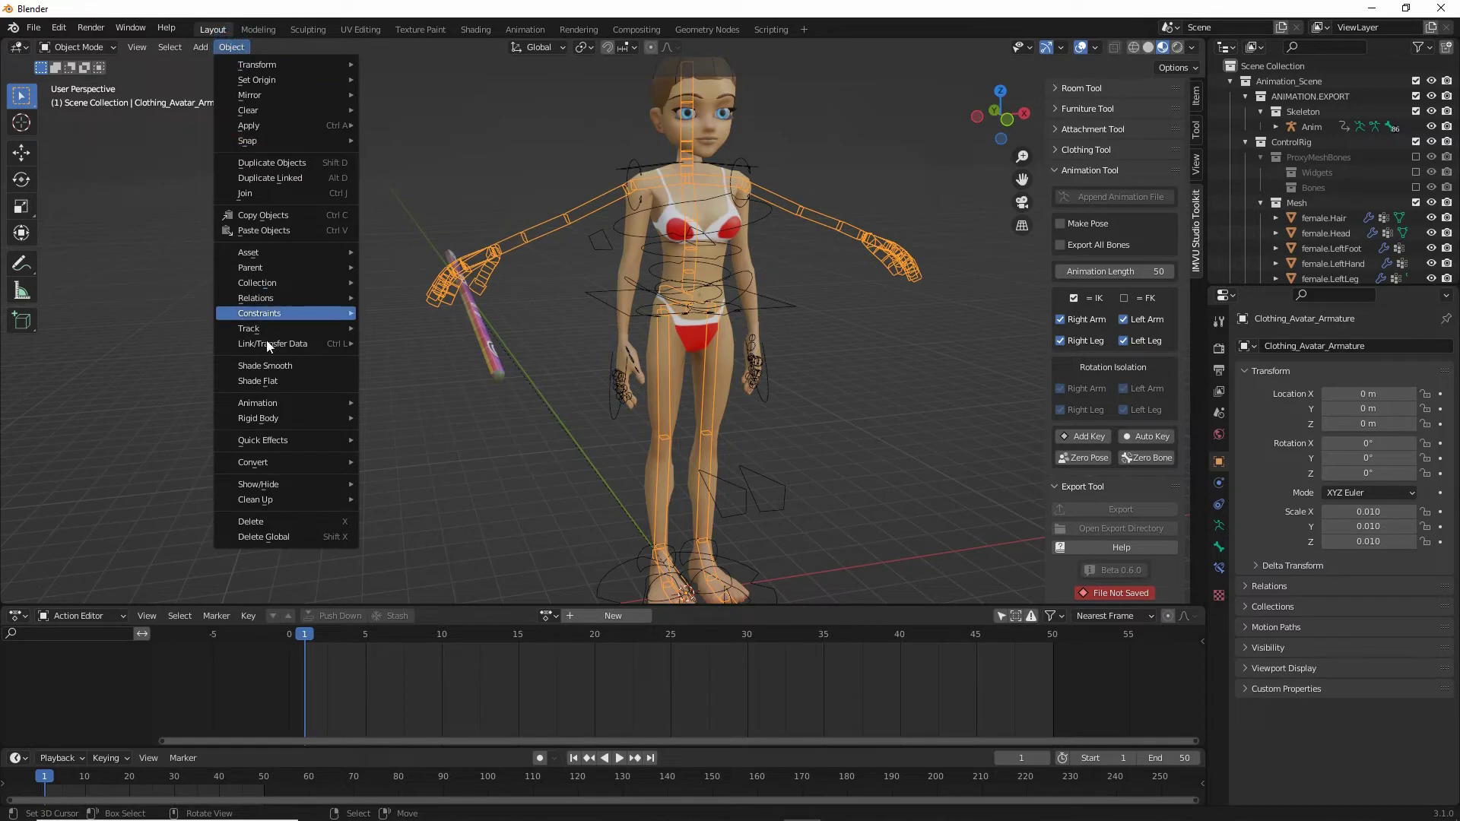
left_click(272, 523)
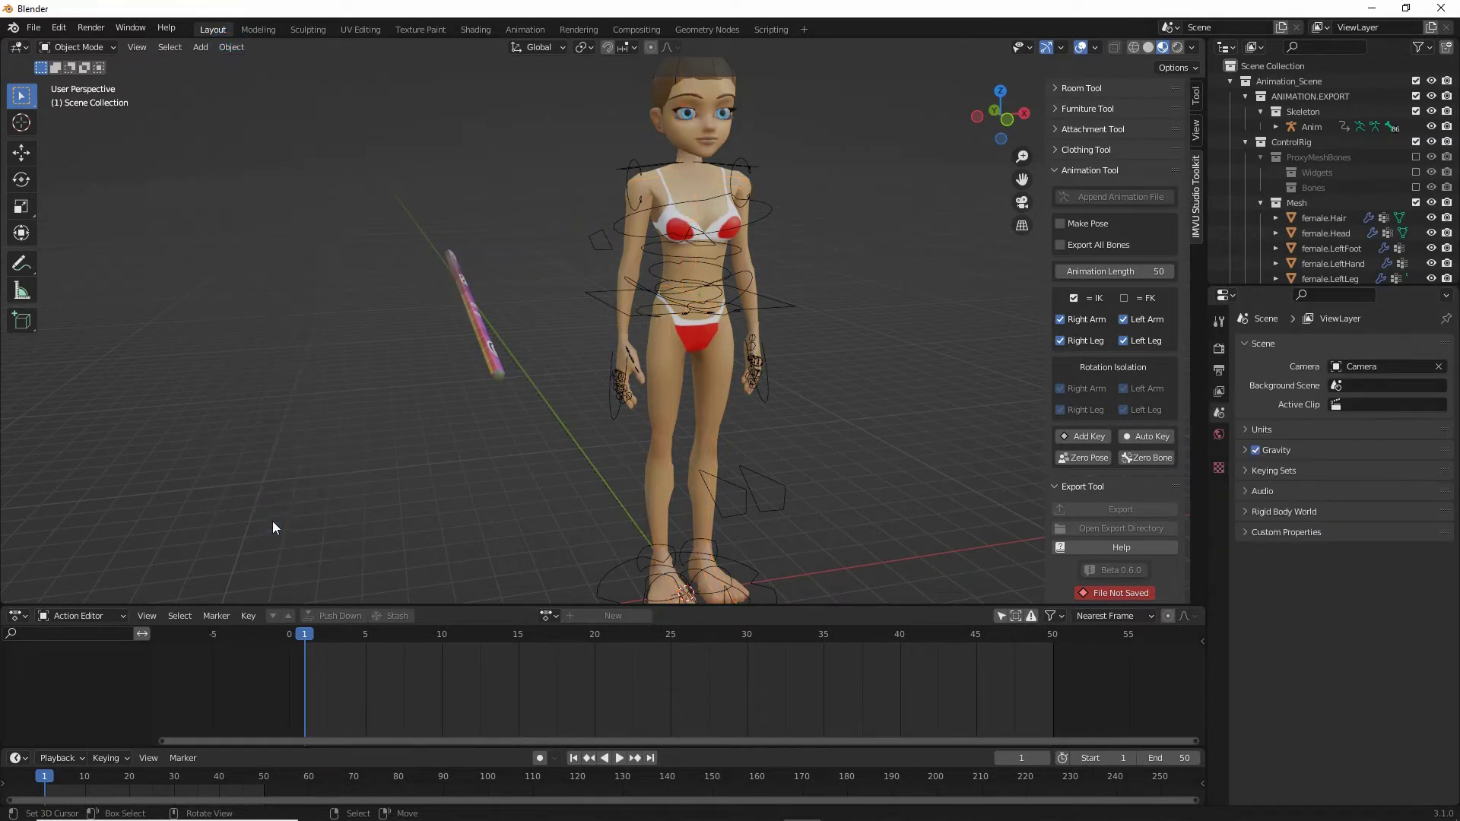
middle_click_drag(319, 508, 586, 403)
left_click(505, 282)
Step: Save the scene as stick (4).blend in the accessories folder Blender 2.8
left_click(32, 27)
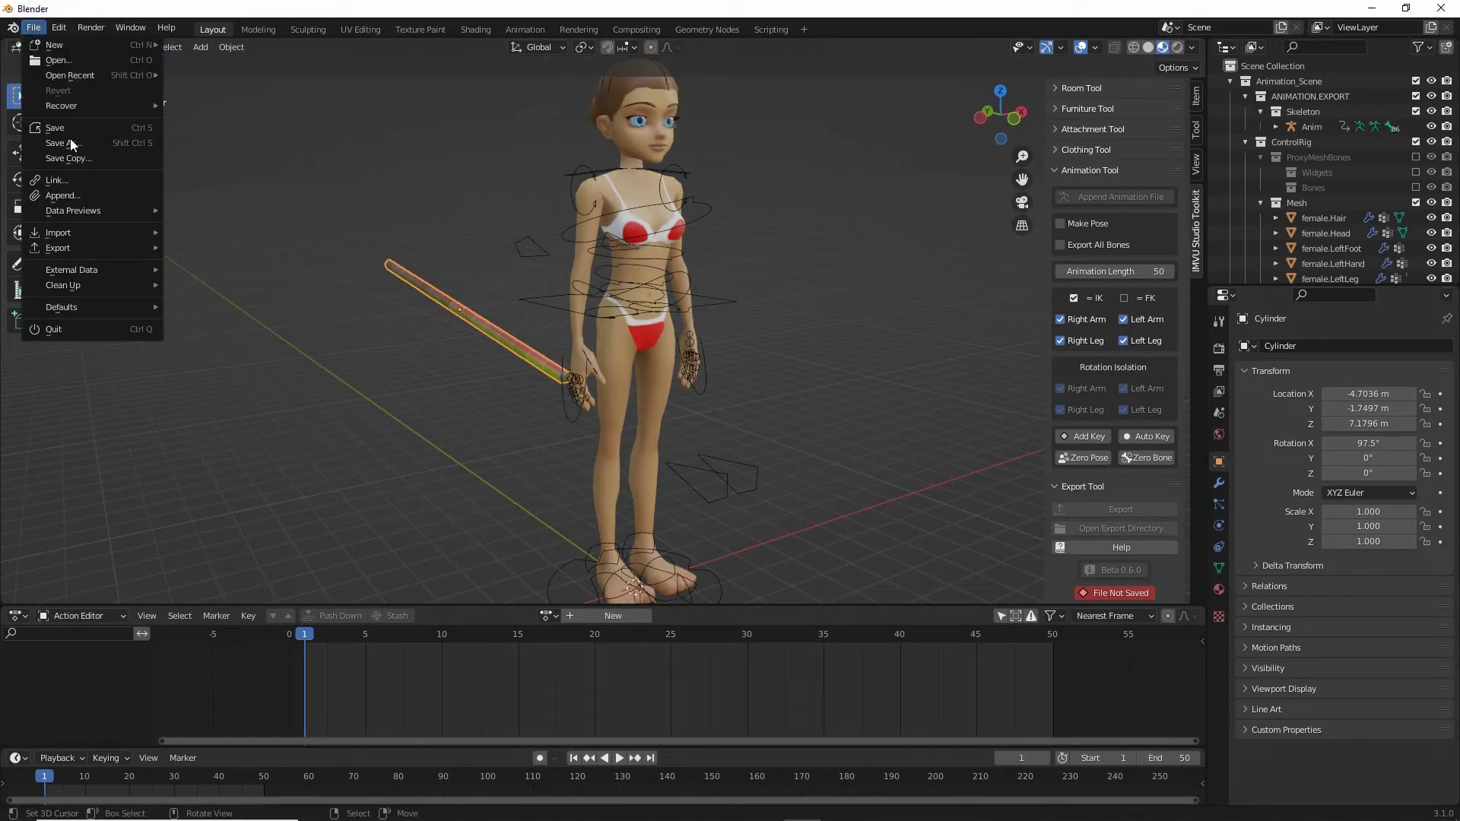
left_click(73, 146)
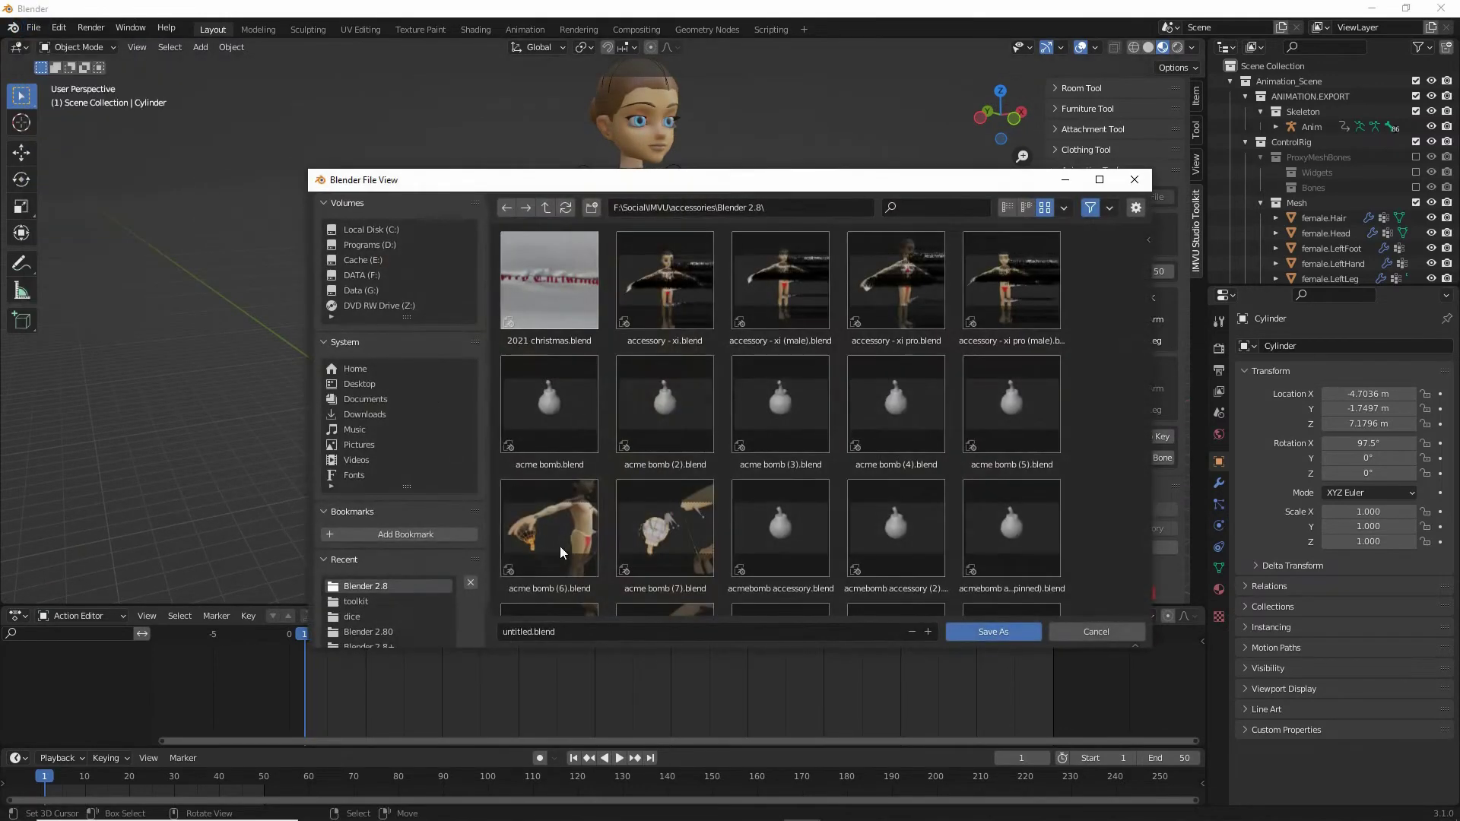
scroll(1047, 444, "down", 2)
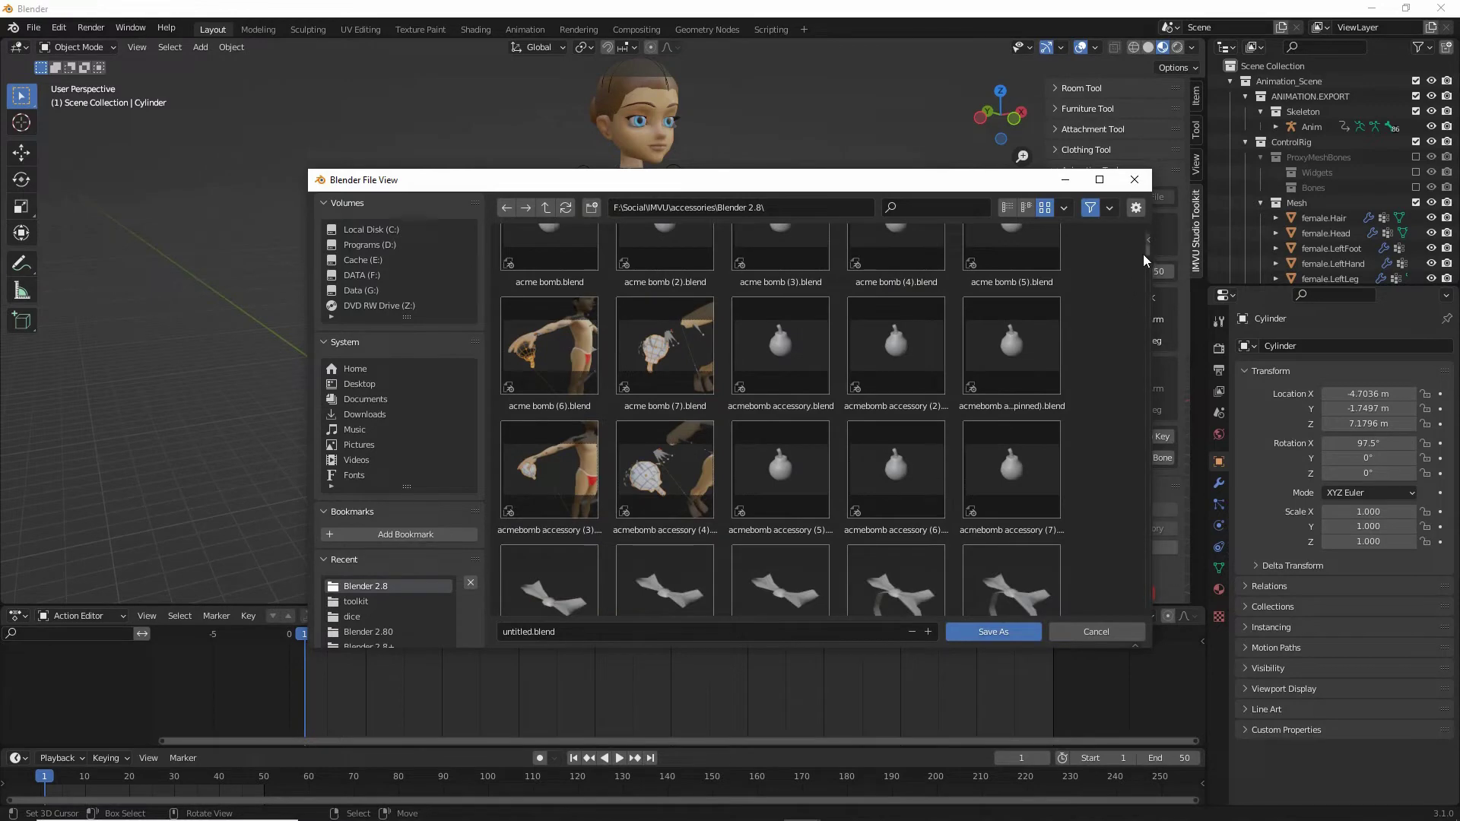
left_click_drag(1147, 251, 1141, 526)
left_click(769, 350)
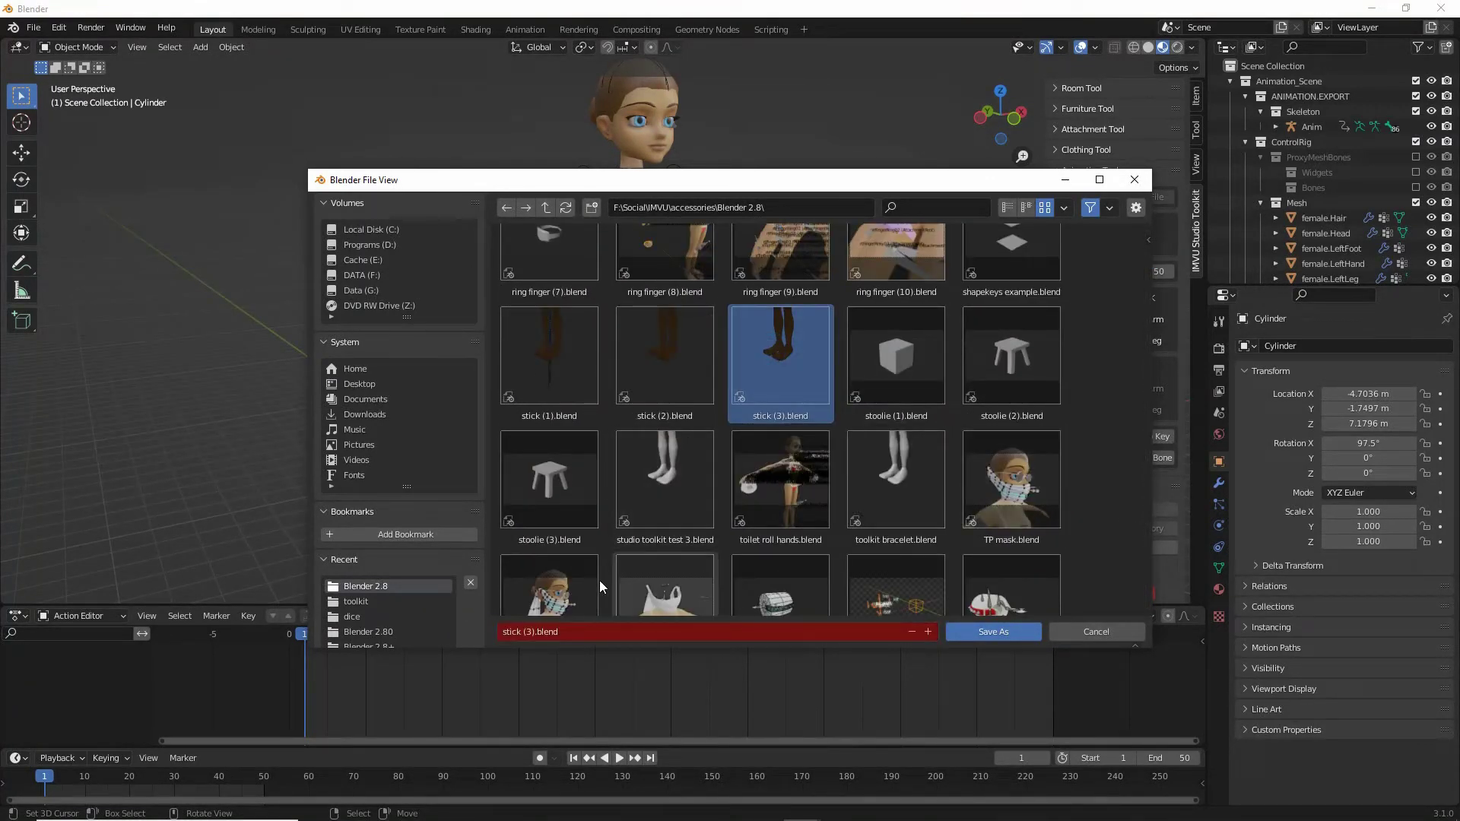
left_click(523, 632)
left_click(526, 632)
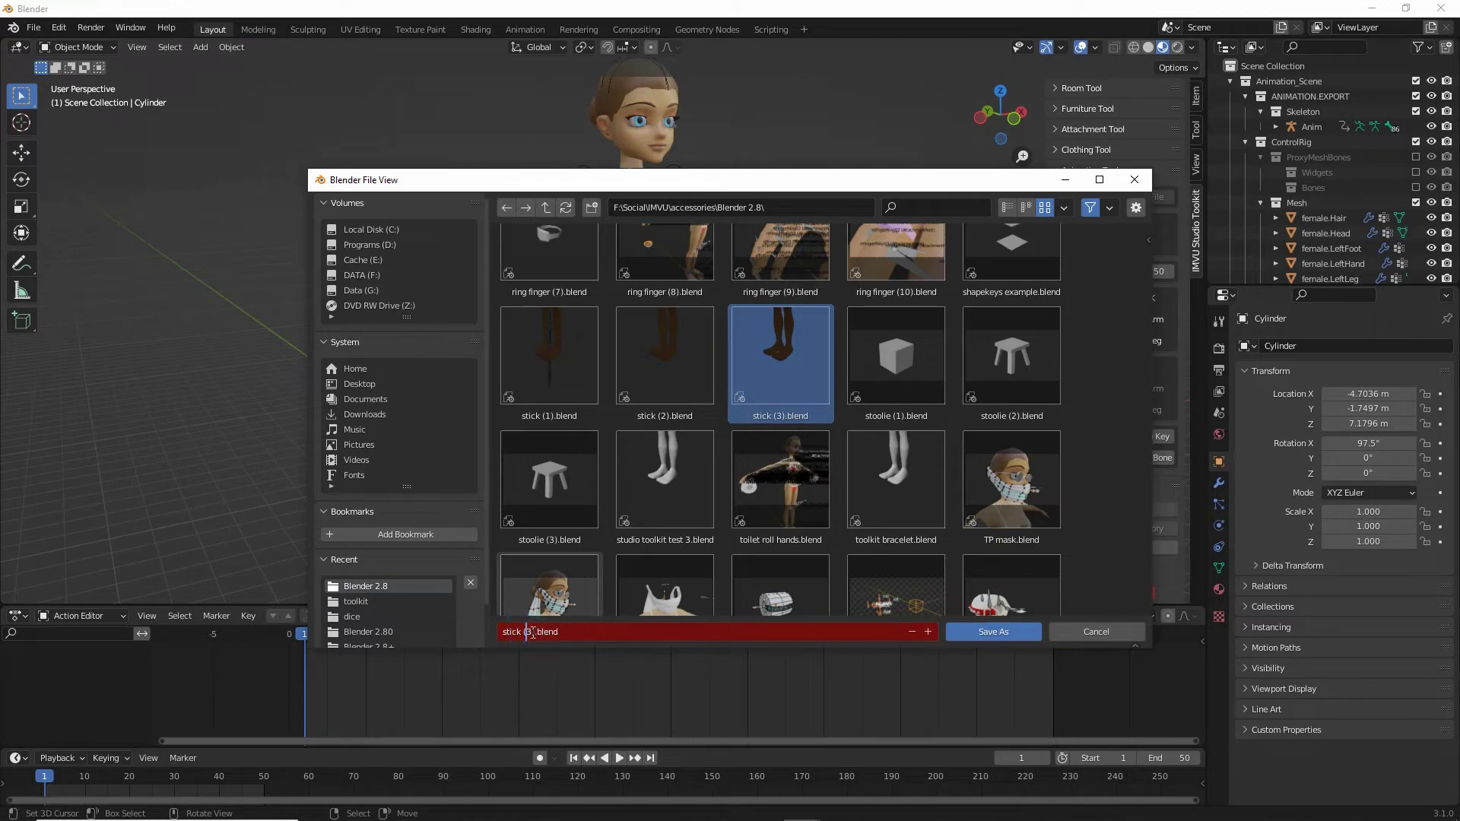
type("4")
key("Delete")
key("Return")
left_click(1007, 633)
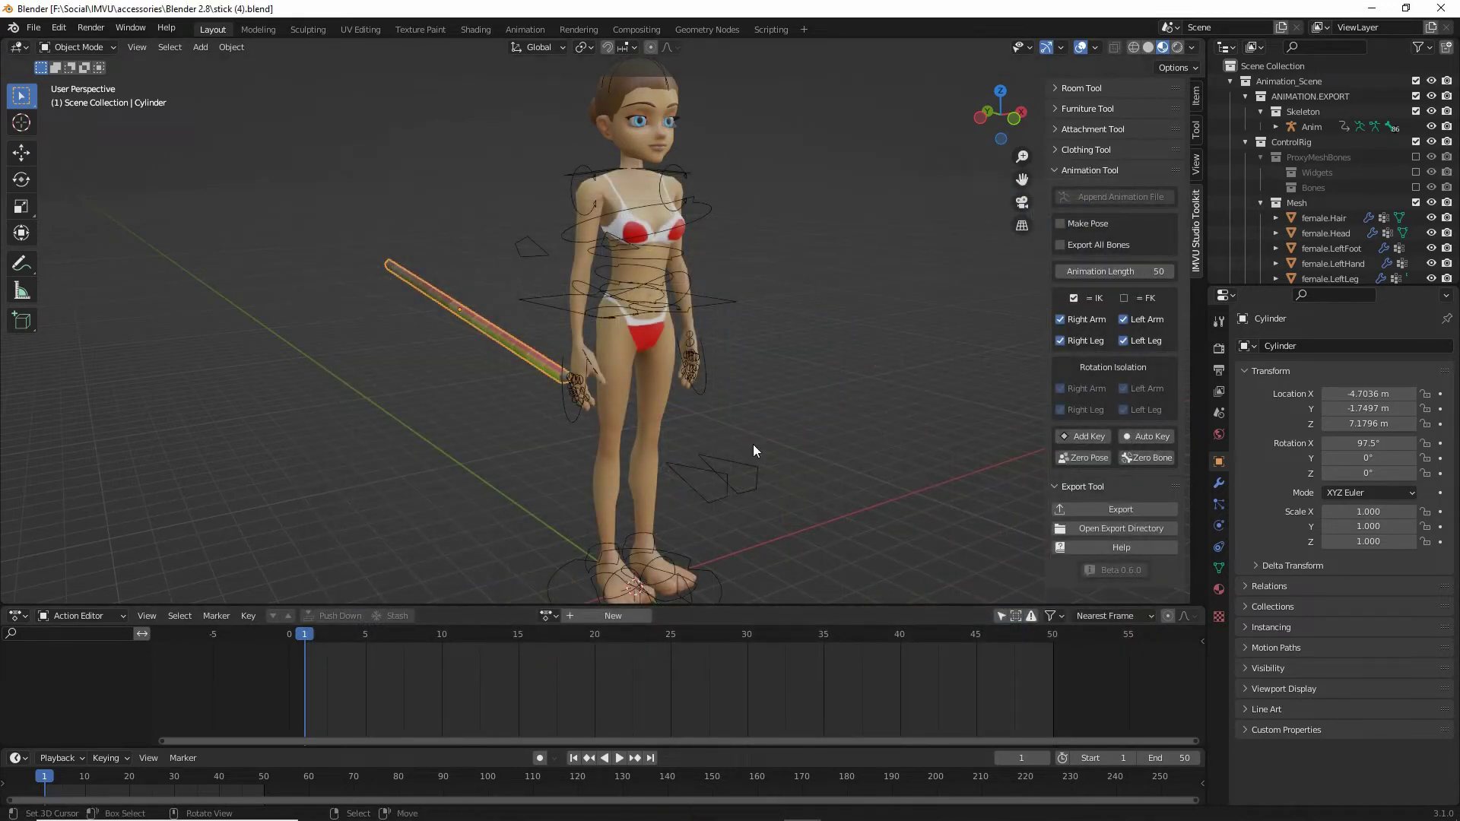
middle_click_drag(622, 440, 604, 438)
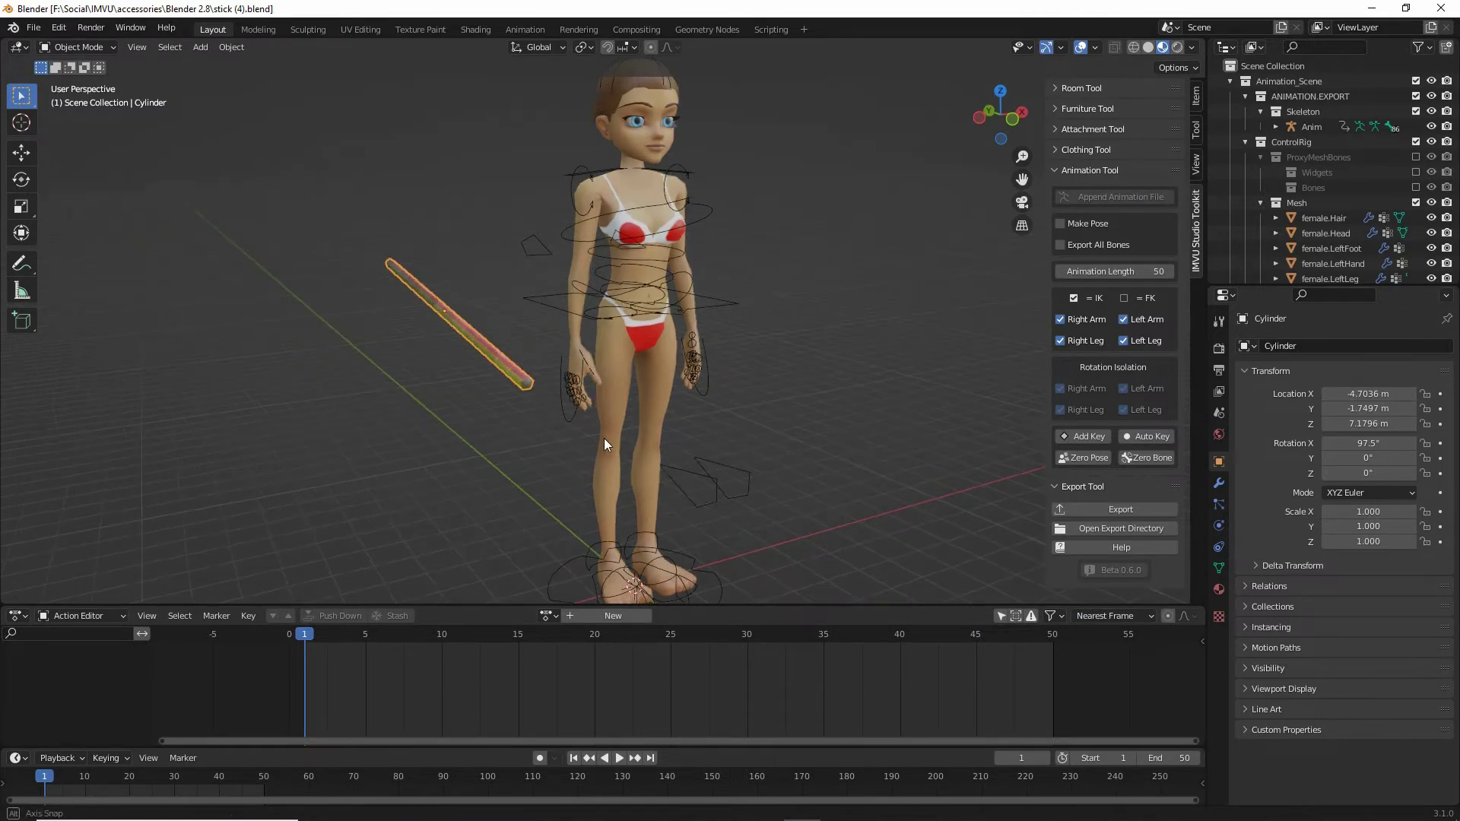
left_click(451, 313)
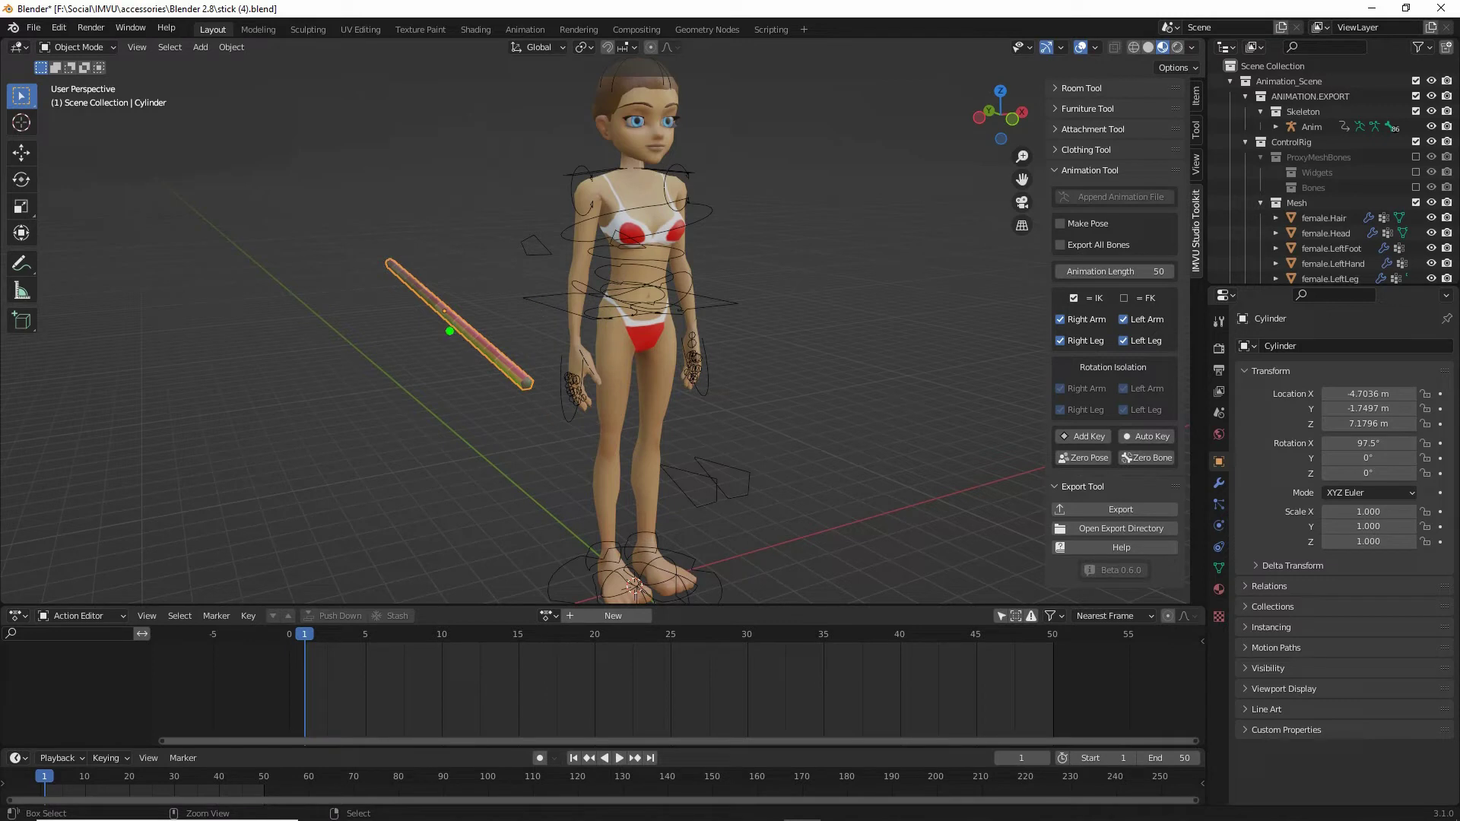
left_click_drag(563, 338, 572, 374)
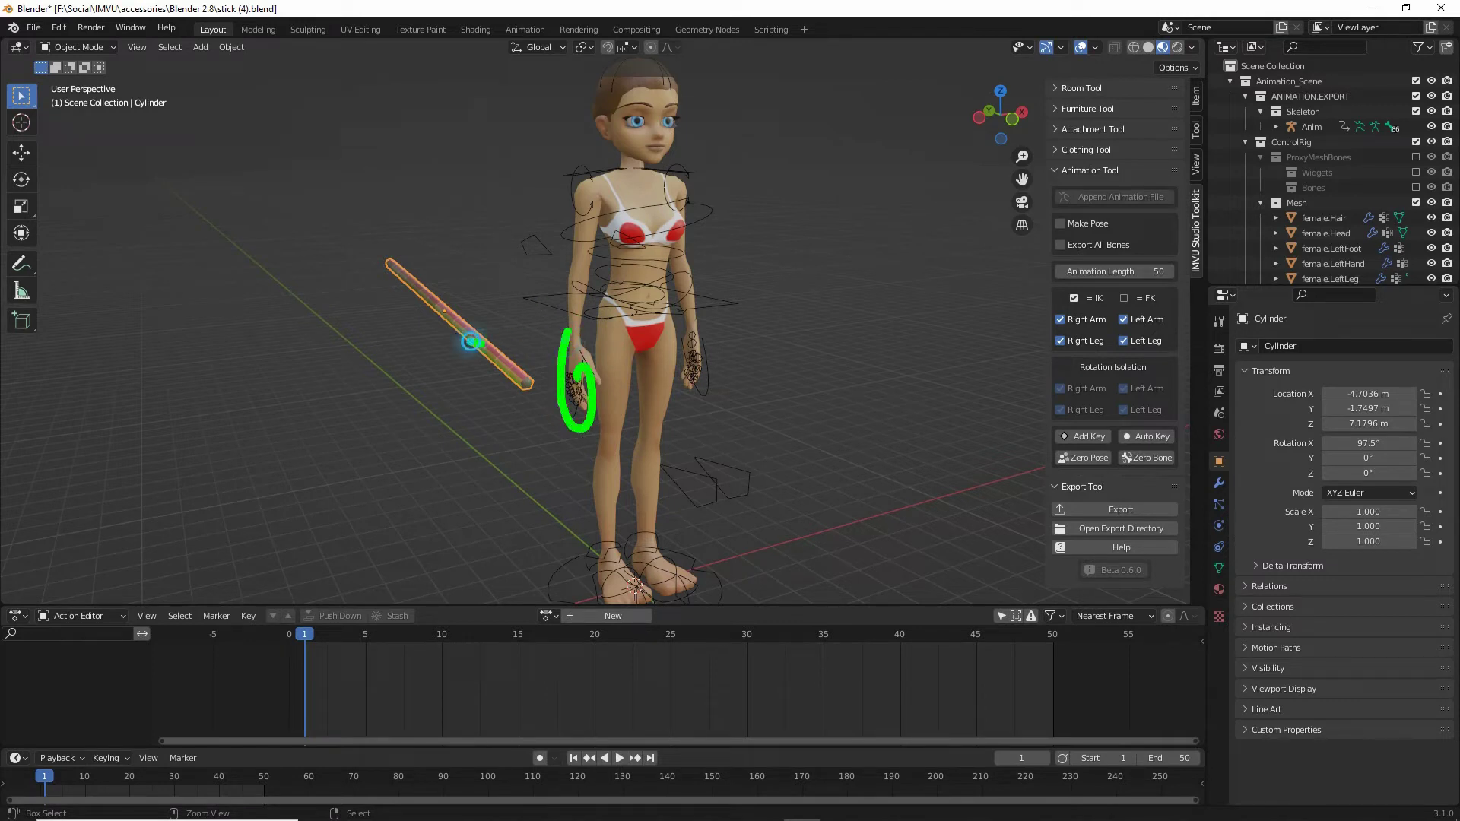
mouse_move(468, 341)
left_mouse_down()
mouse_move(549, 348)
mouse_move(541, 372)
left_mouse_up()
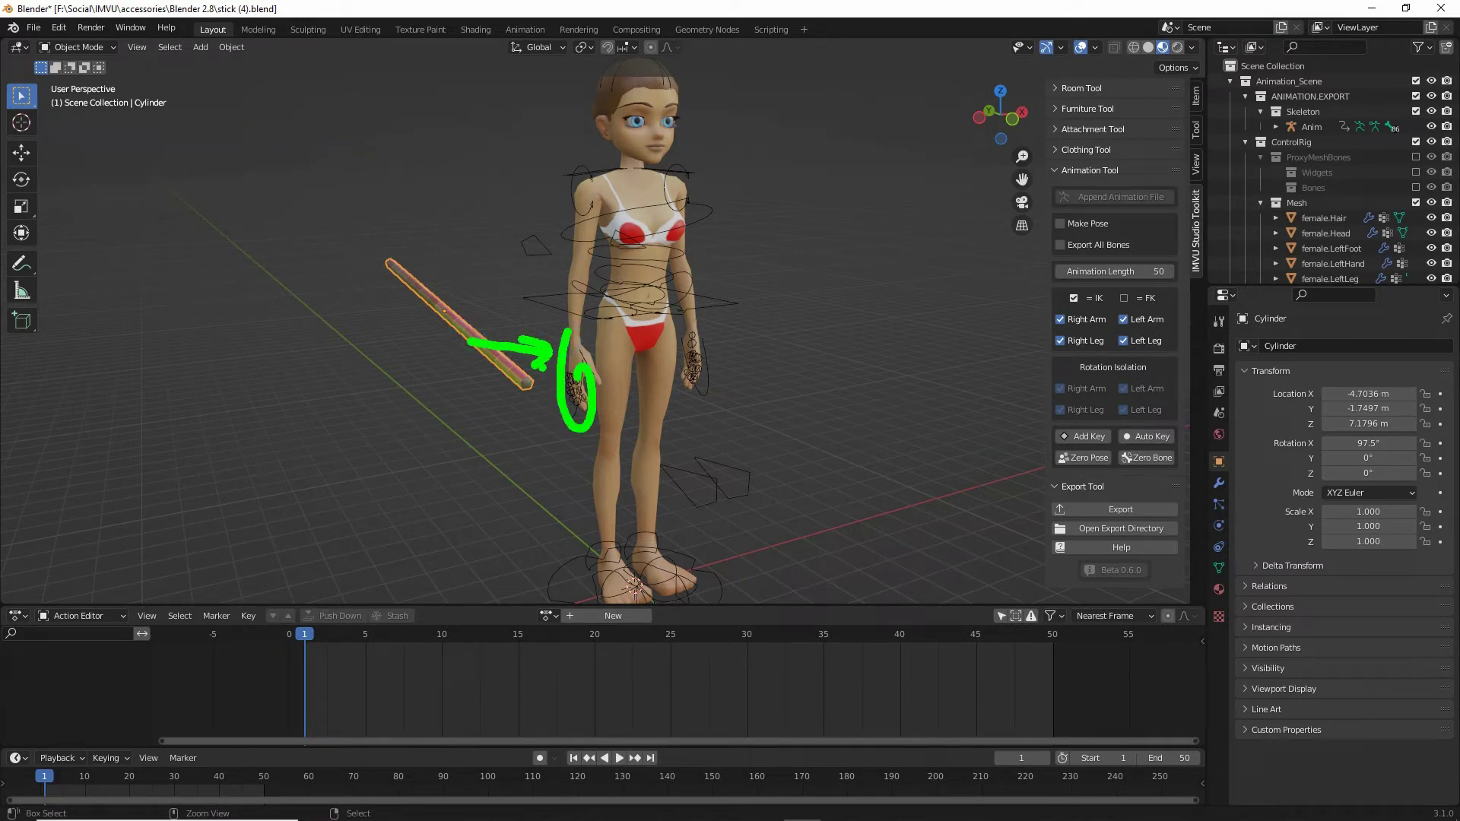
key("Escape")
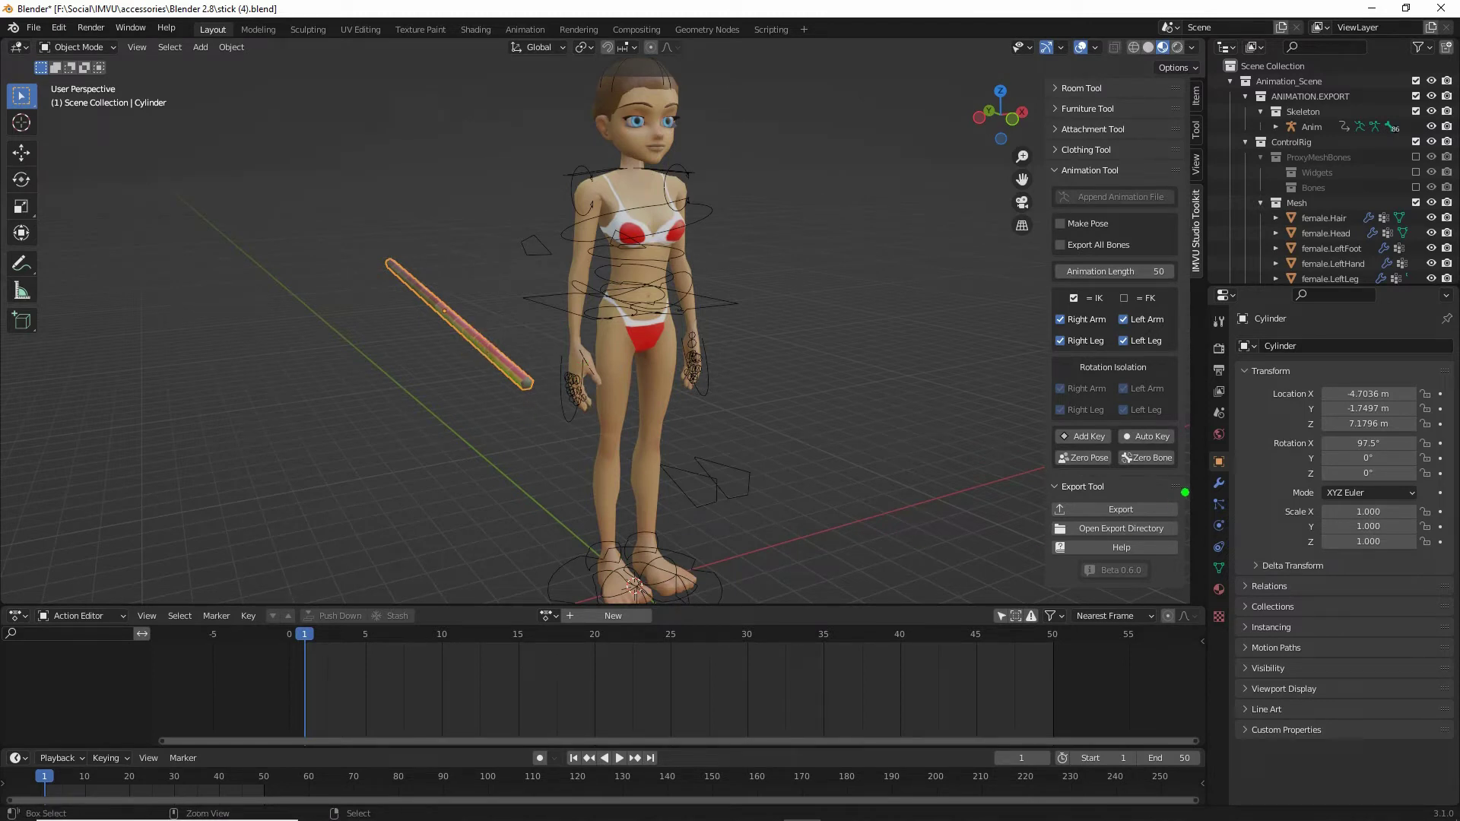
mouse_move(1212, 467)
left_mouse_down()
mouse_move(1209, 455)
mouse_move(1165, 508)
left_mouse_up()
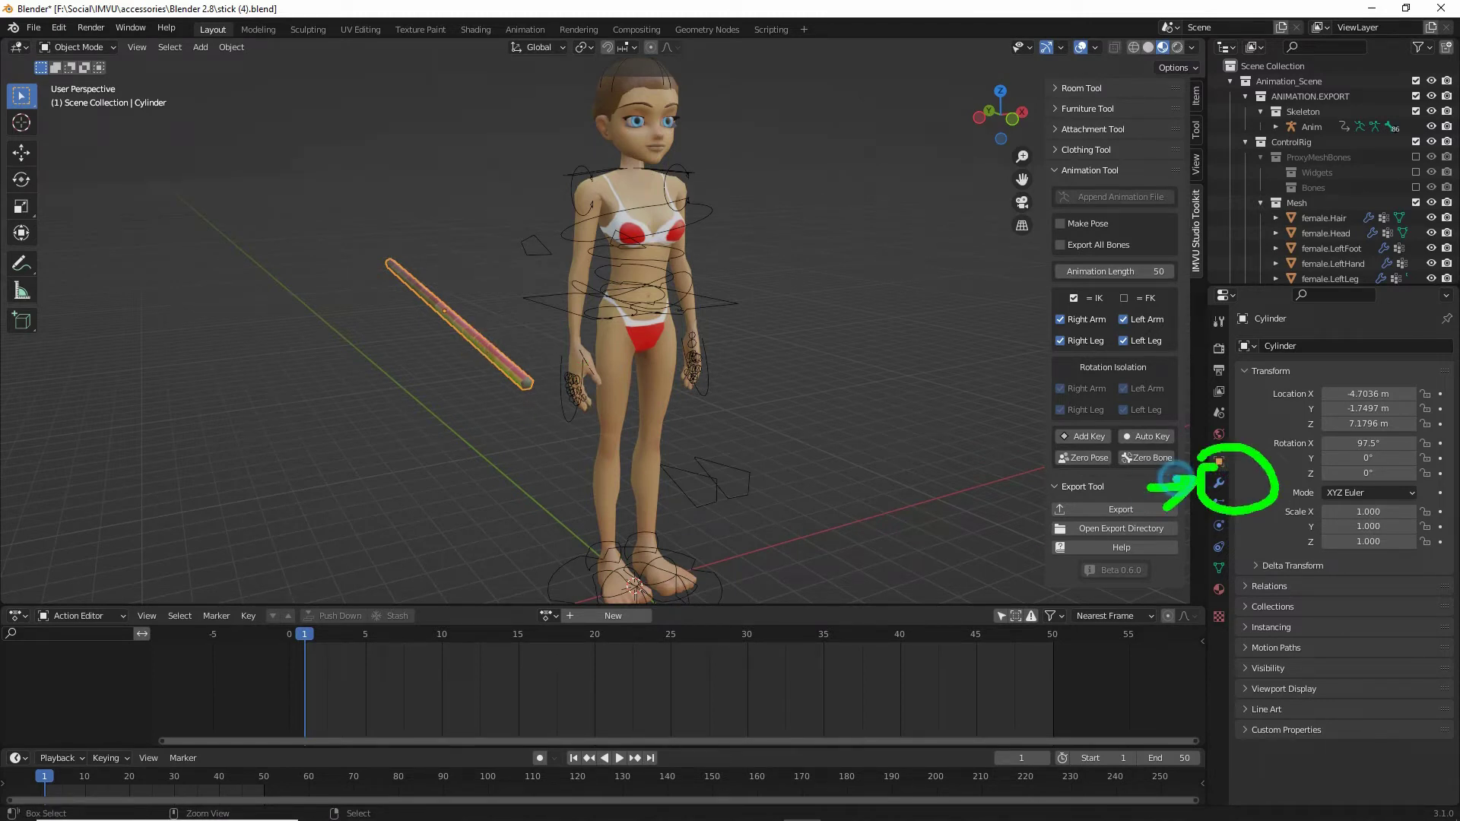
Step: Set the Object of the stick's Armature modifier to Anim
key("Escape")
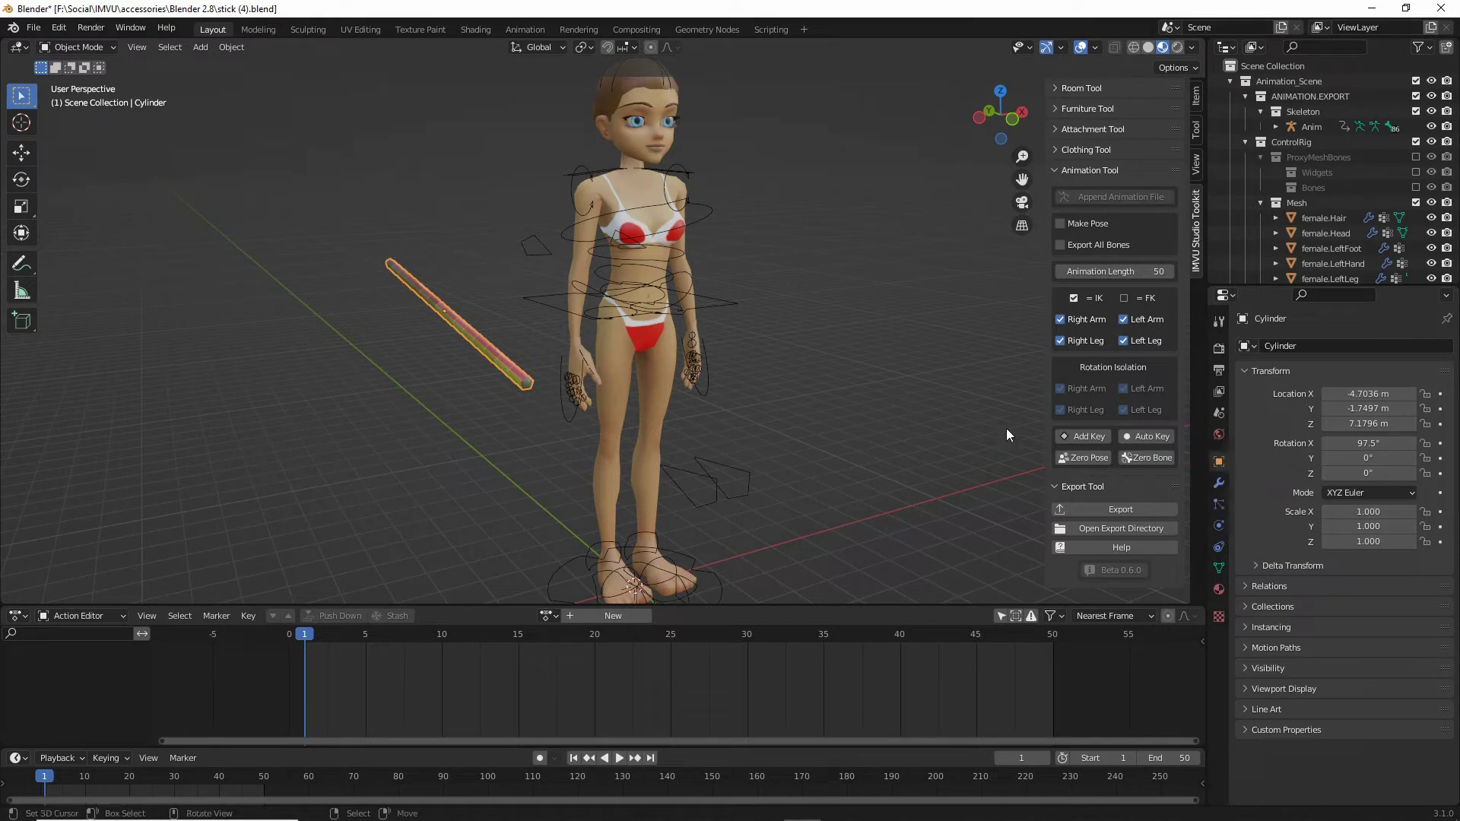
left_click(1219, 483)
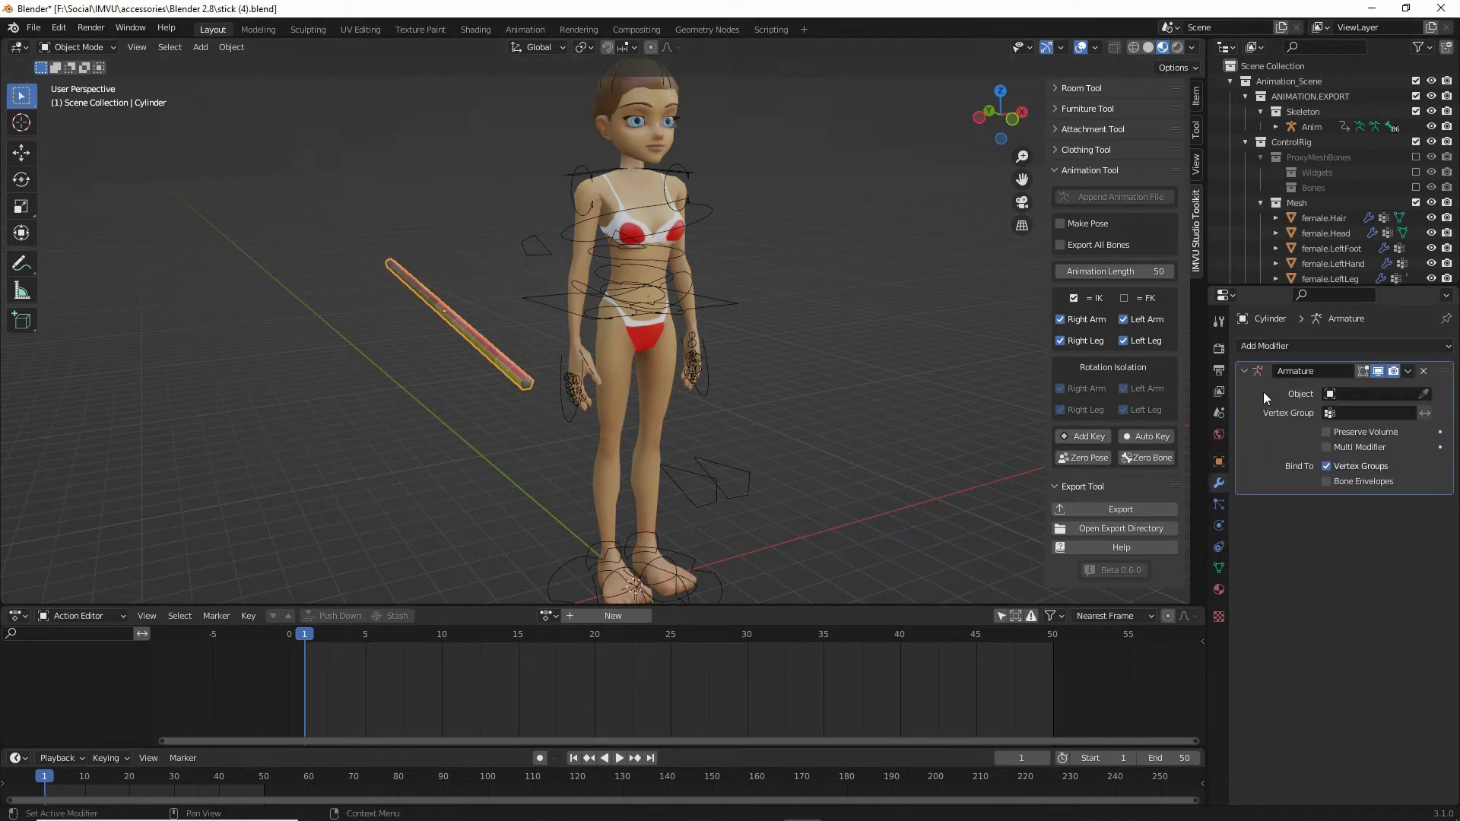
left_click_drag(1267, 394, 1265, 463)
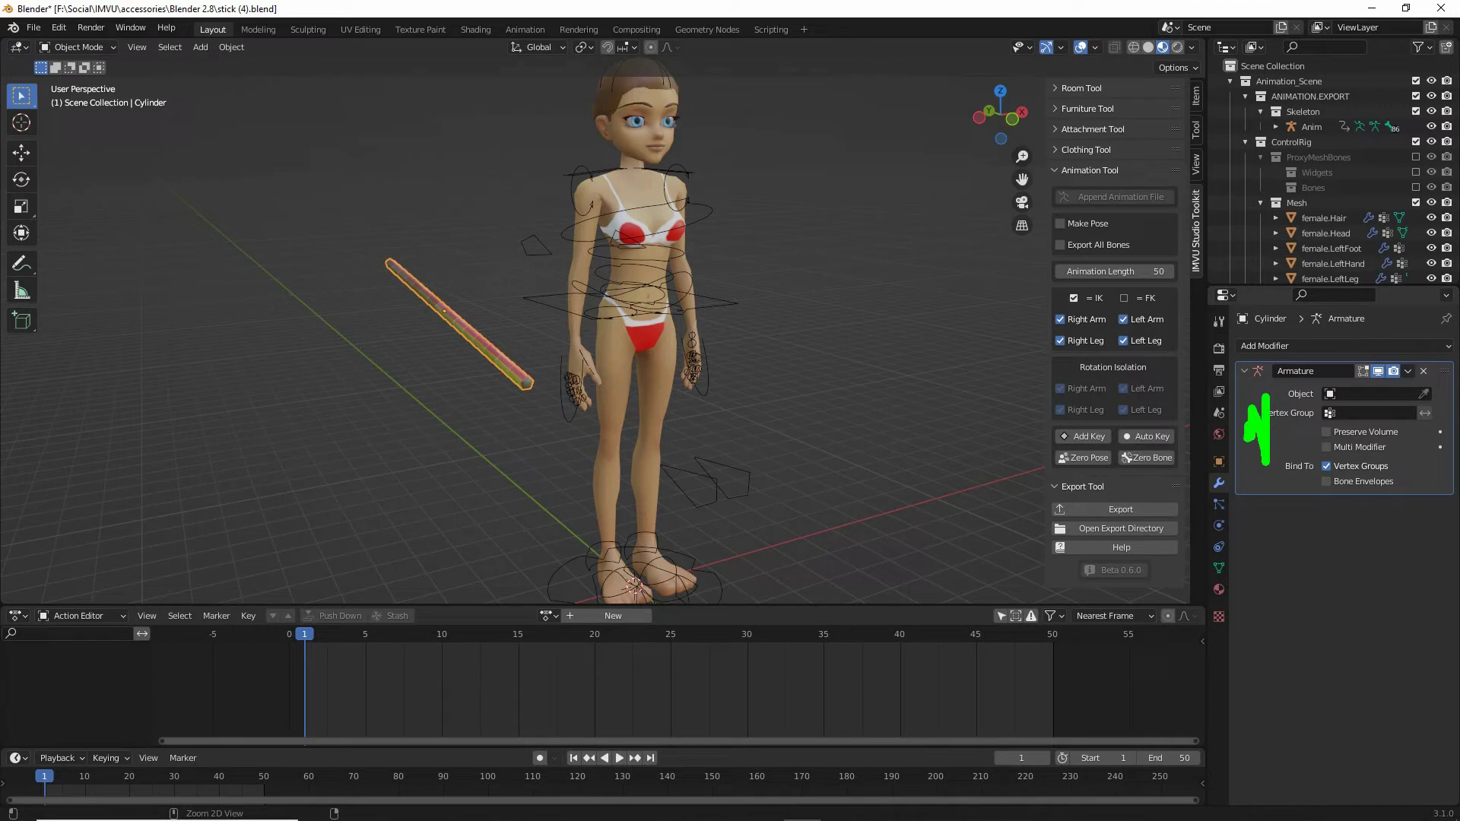
mouse_move(1285, 405)
left_mouse_down()
mouse_move(1375, 403)
mouse_move(1325, 417)
left_mouse_up()
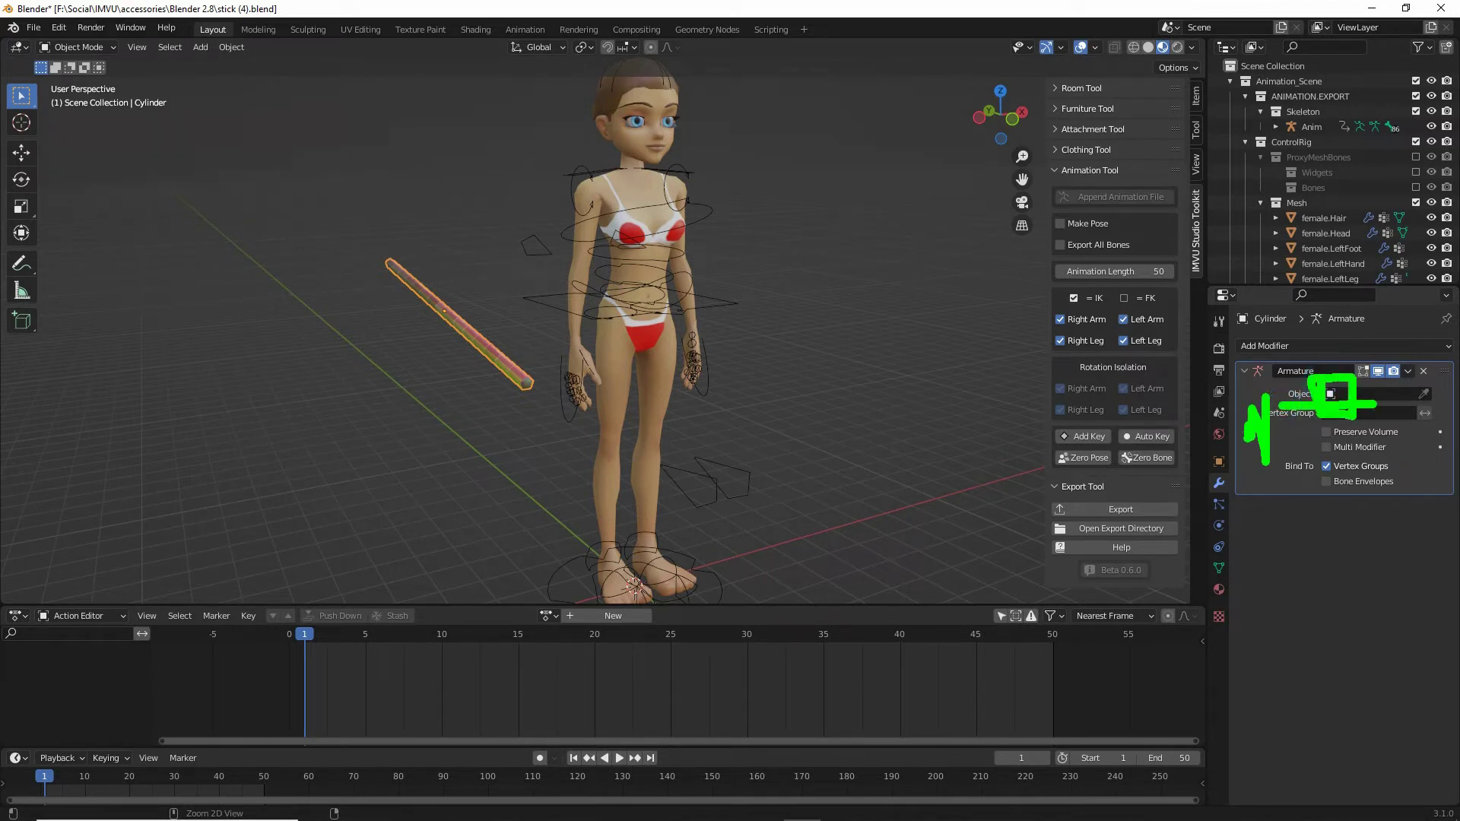
left_click(1331, 394)
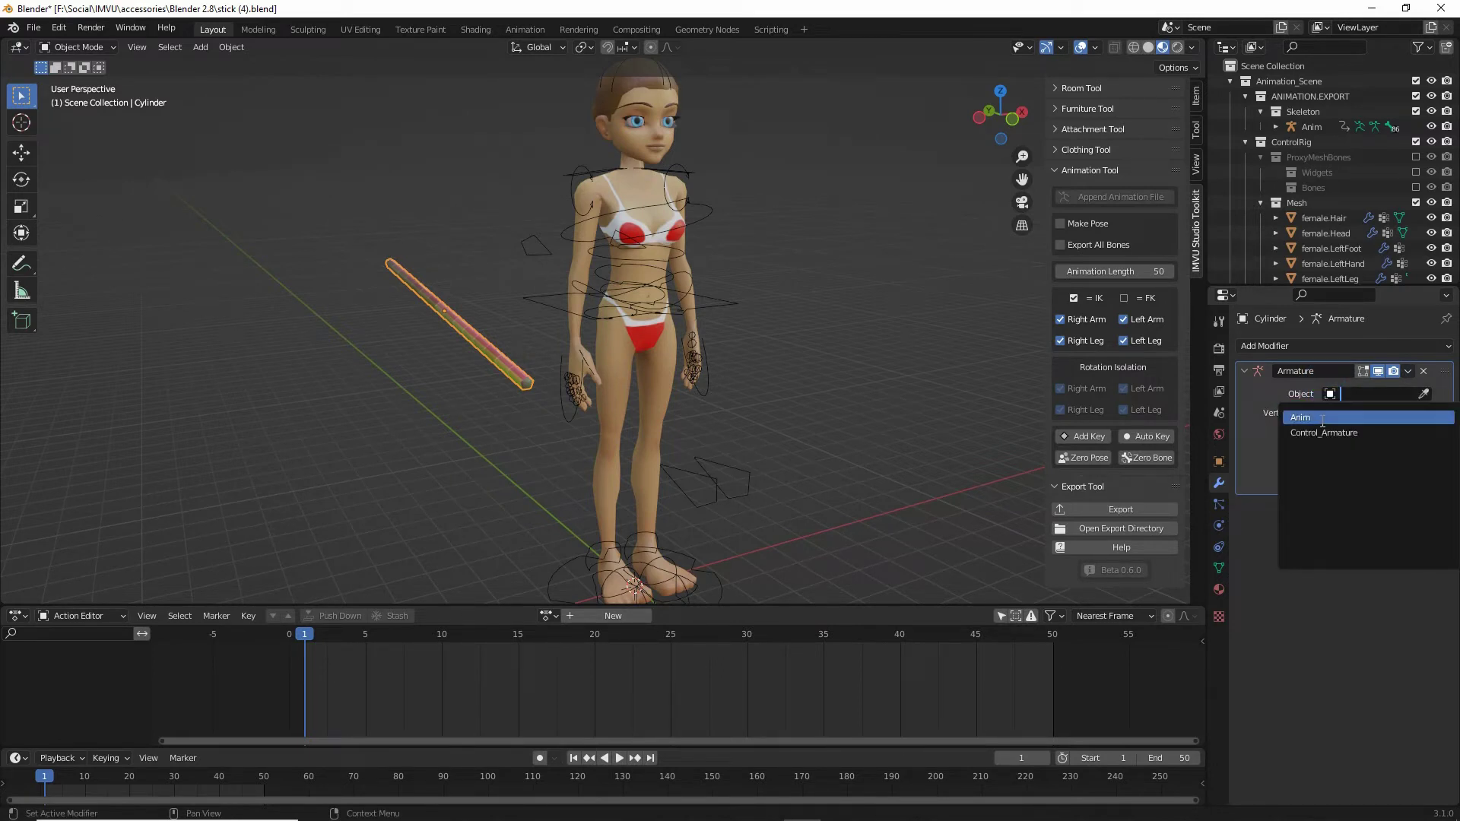
left_click_drag(1286, 426, 1317, 434)
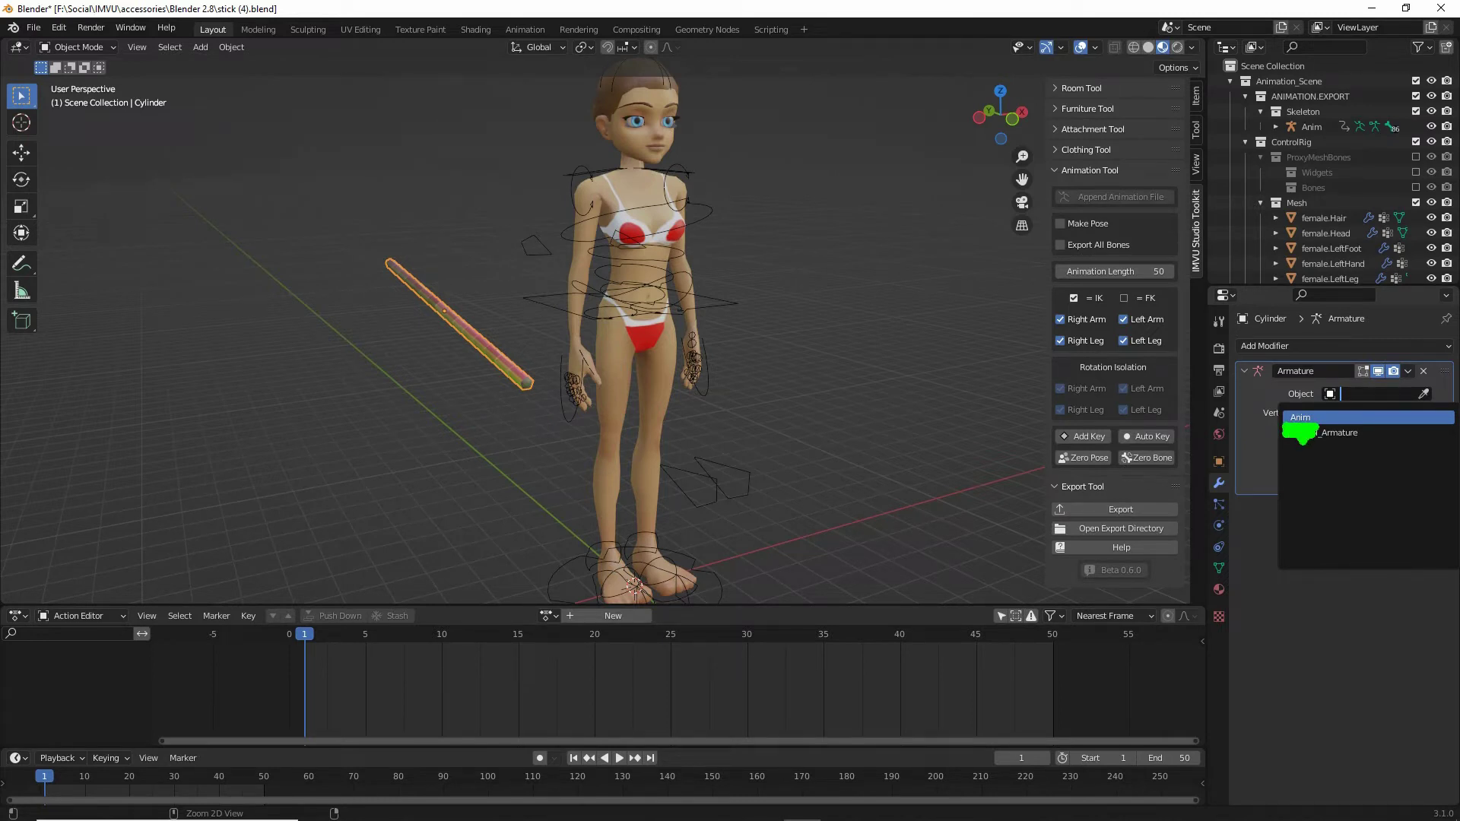
key("Escape")
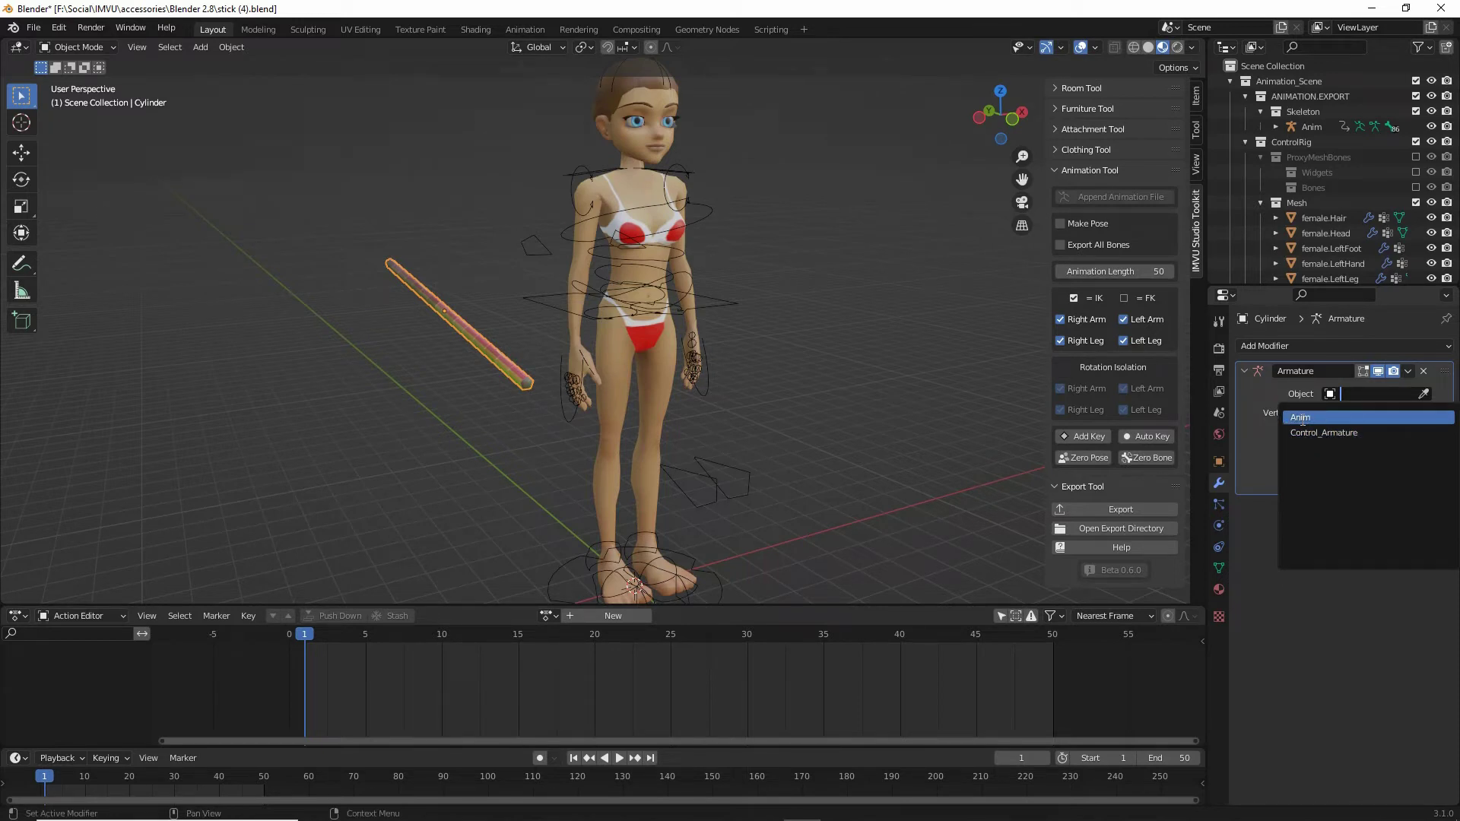
mouse_move(453, 315)
left_mouse_down()
mouse_move(548, 329)
mouse_move(607, 384)
left_mouse_up()
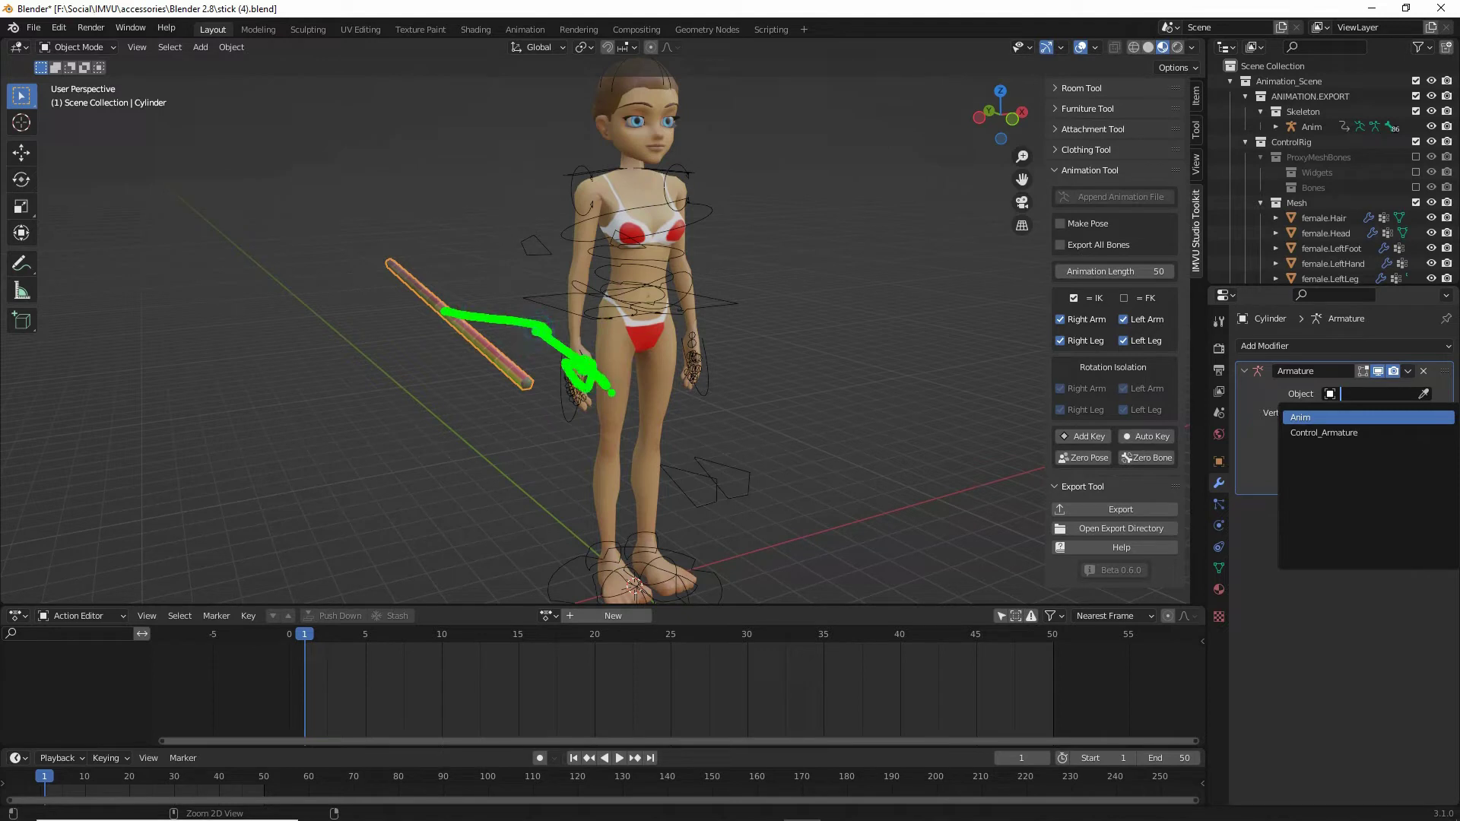
key("Escape")
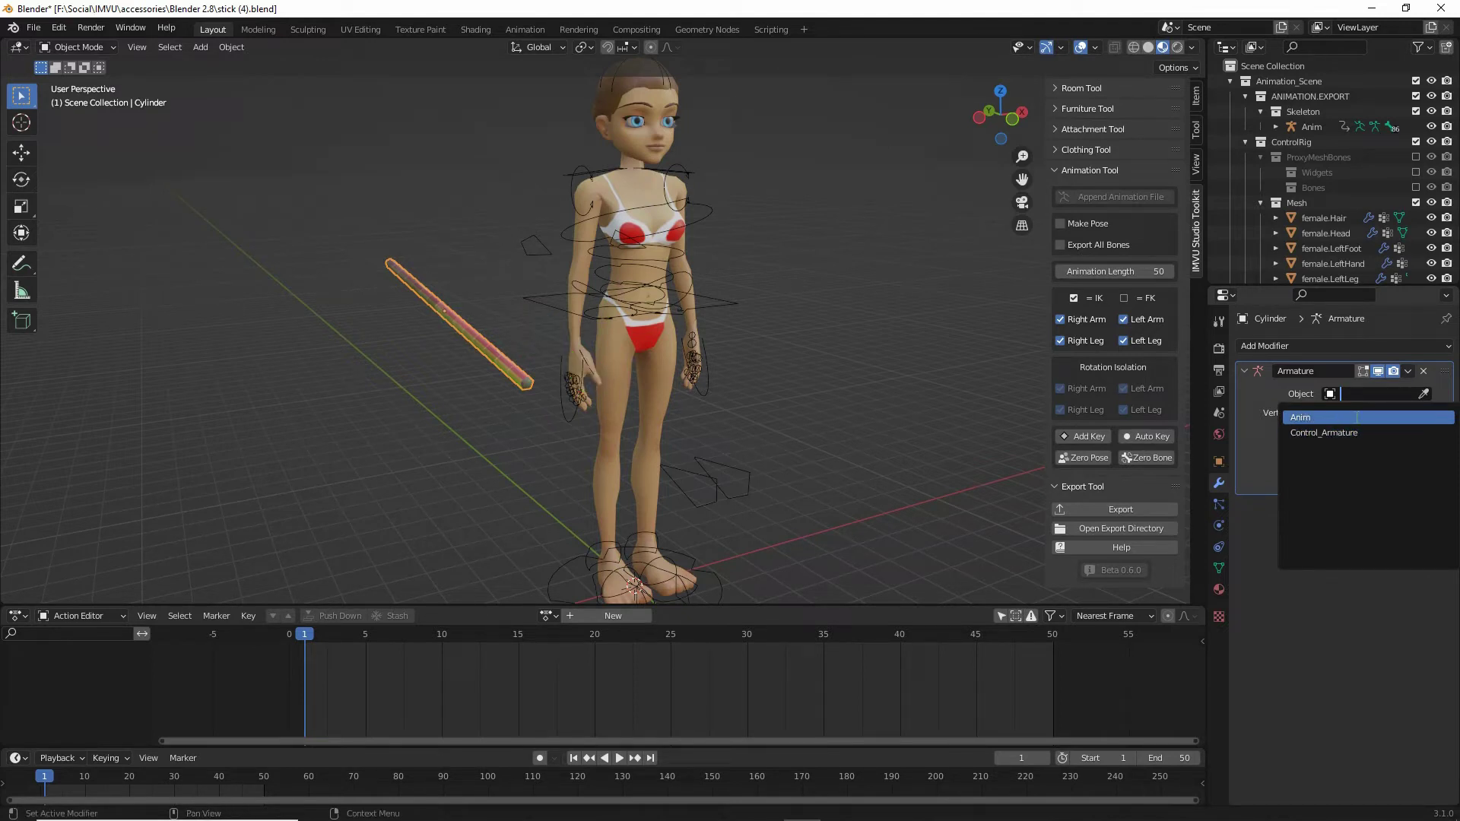
left_click(1301, 418)
middle_click_drag(584, 387, 651, 384)
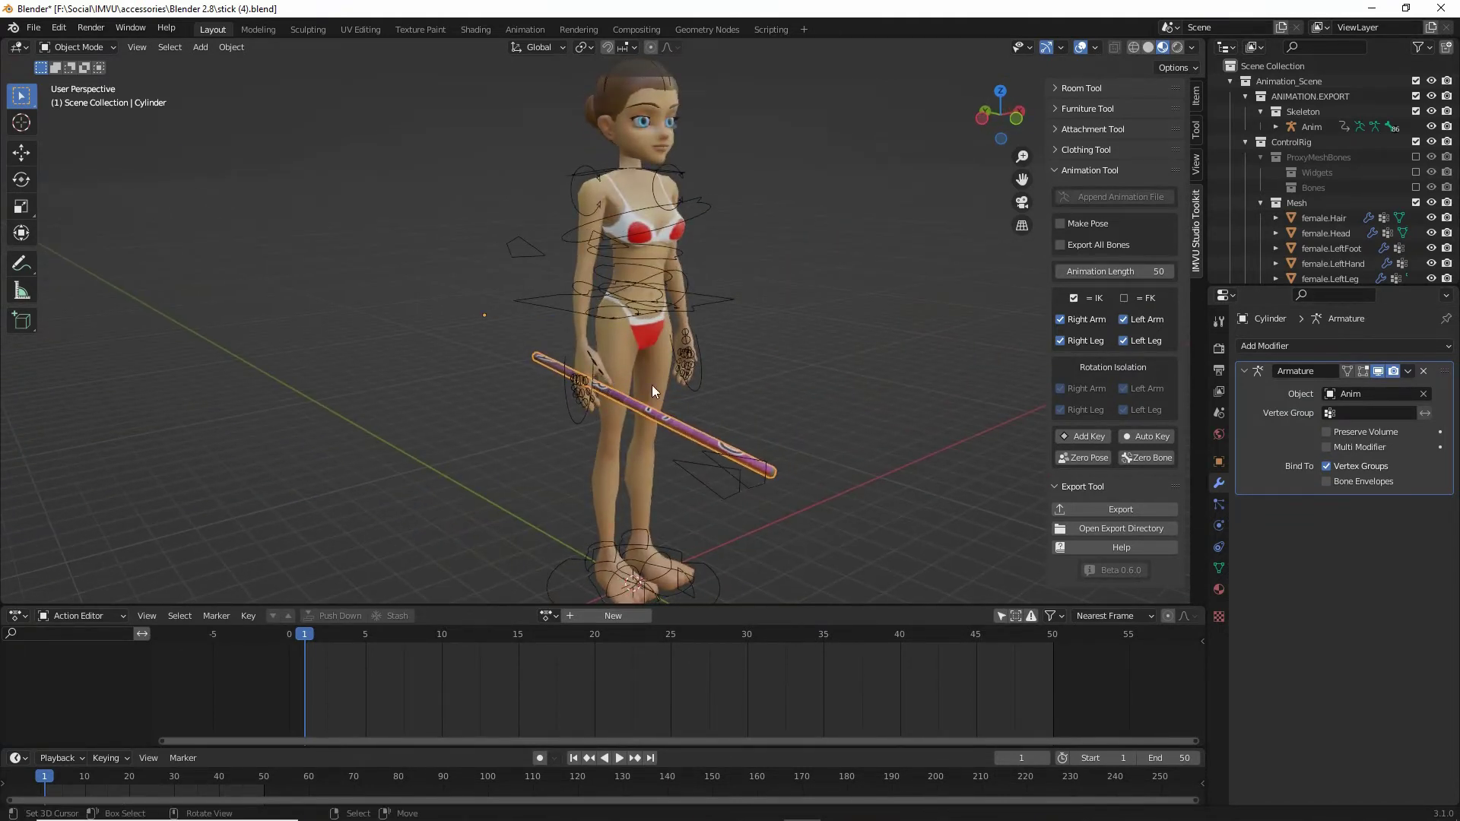
Step: Select the Control_Armature and switch it to Pose Mode
left_click(579, 423)
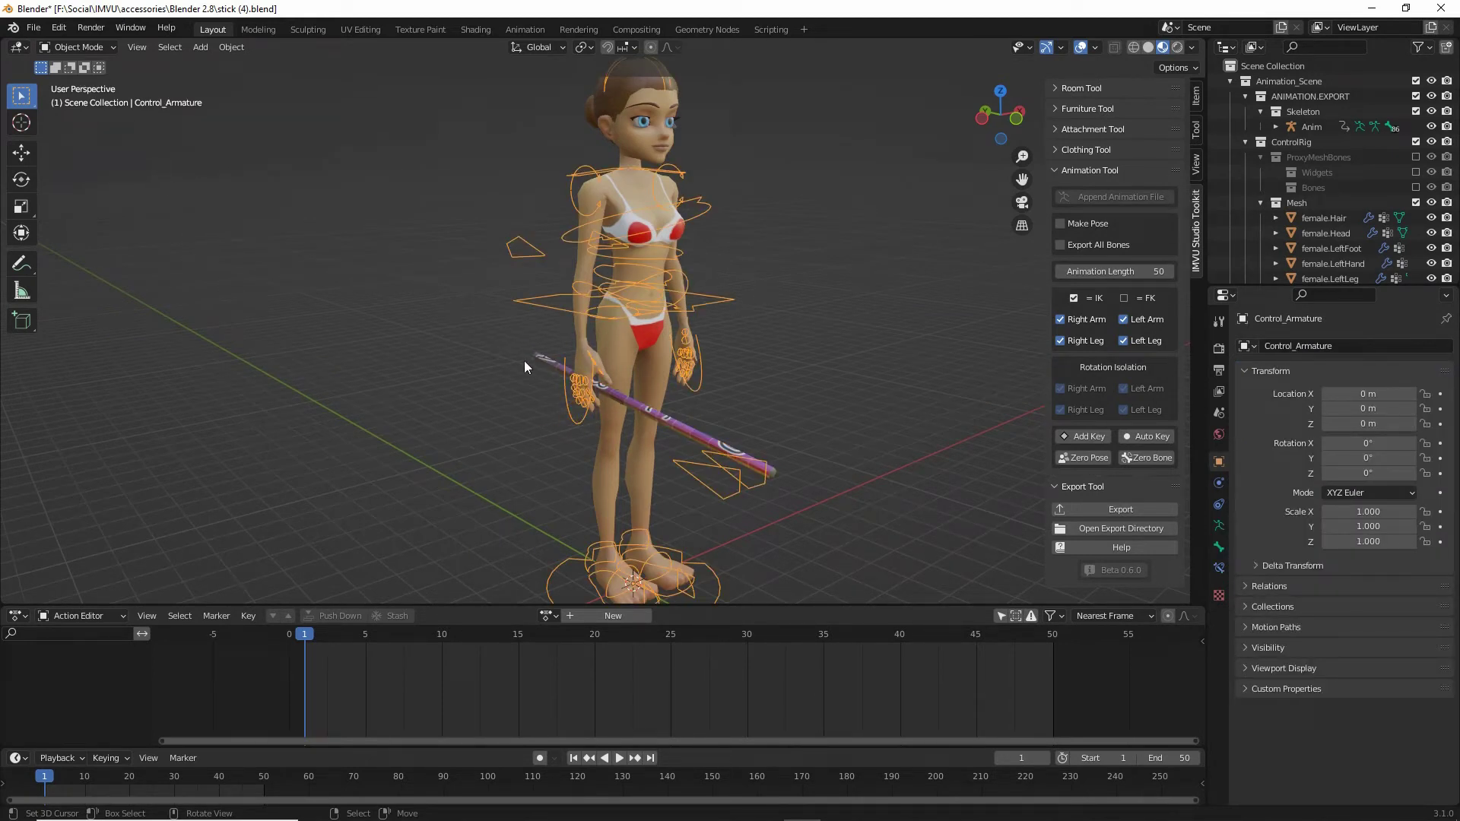
left_click(73, 47)
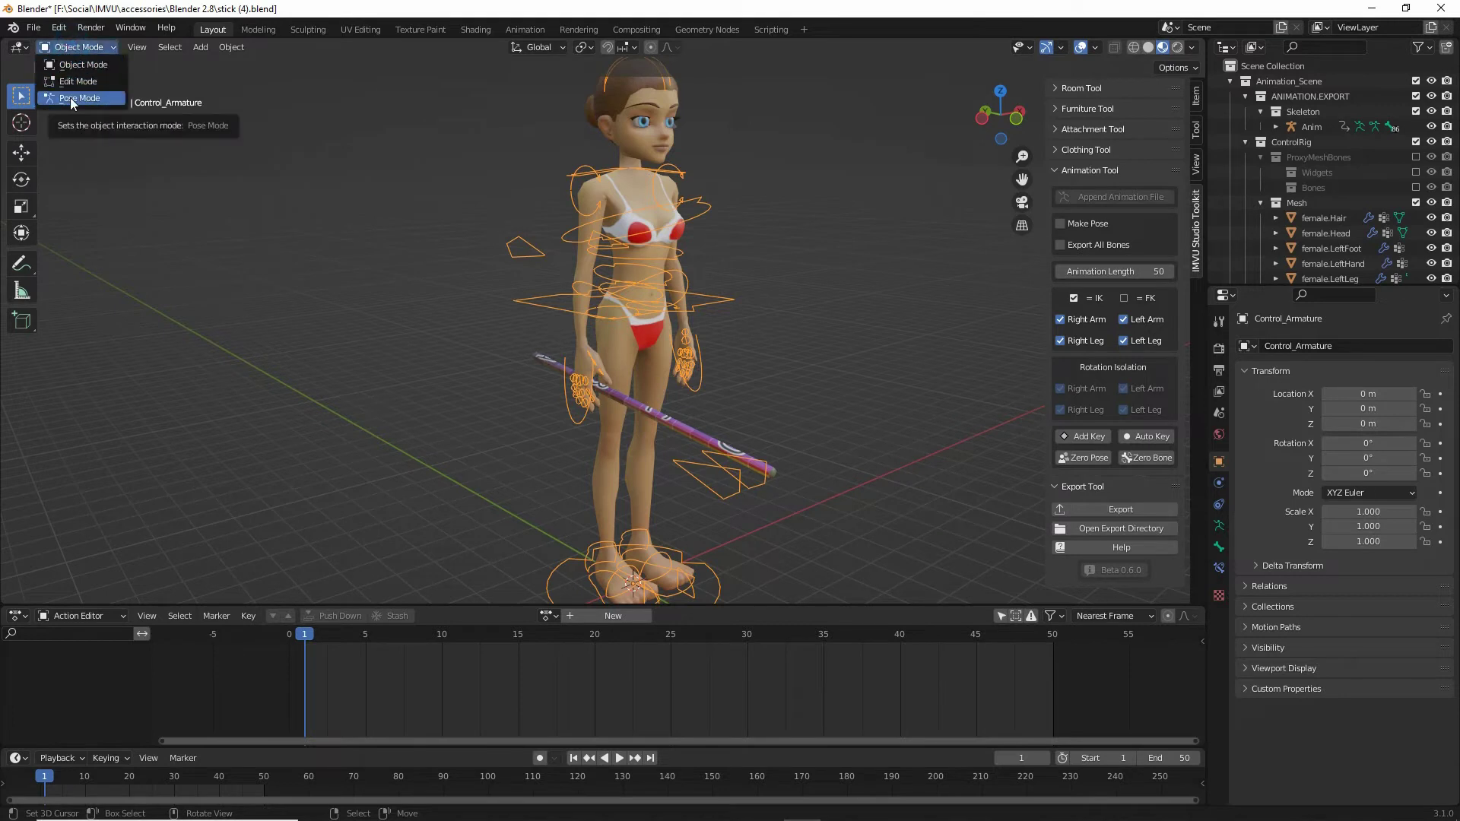
left_click(70, 97)
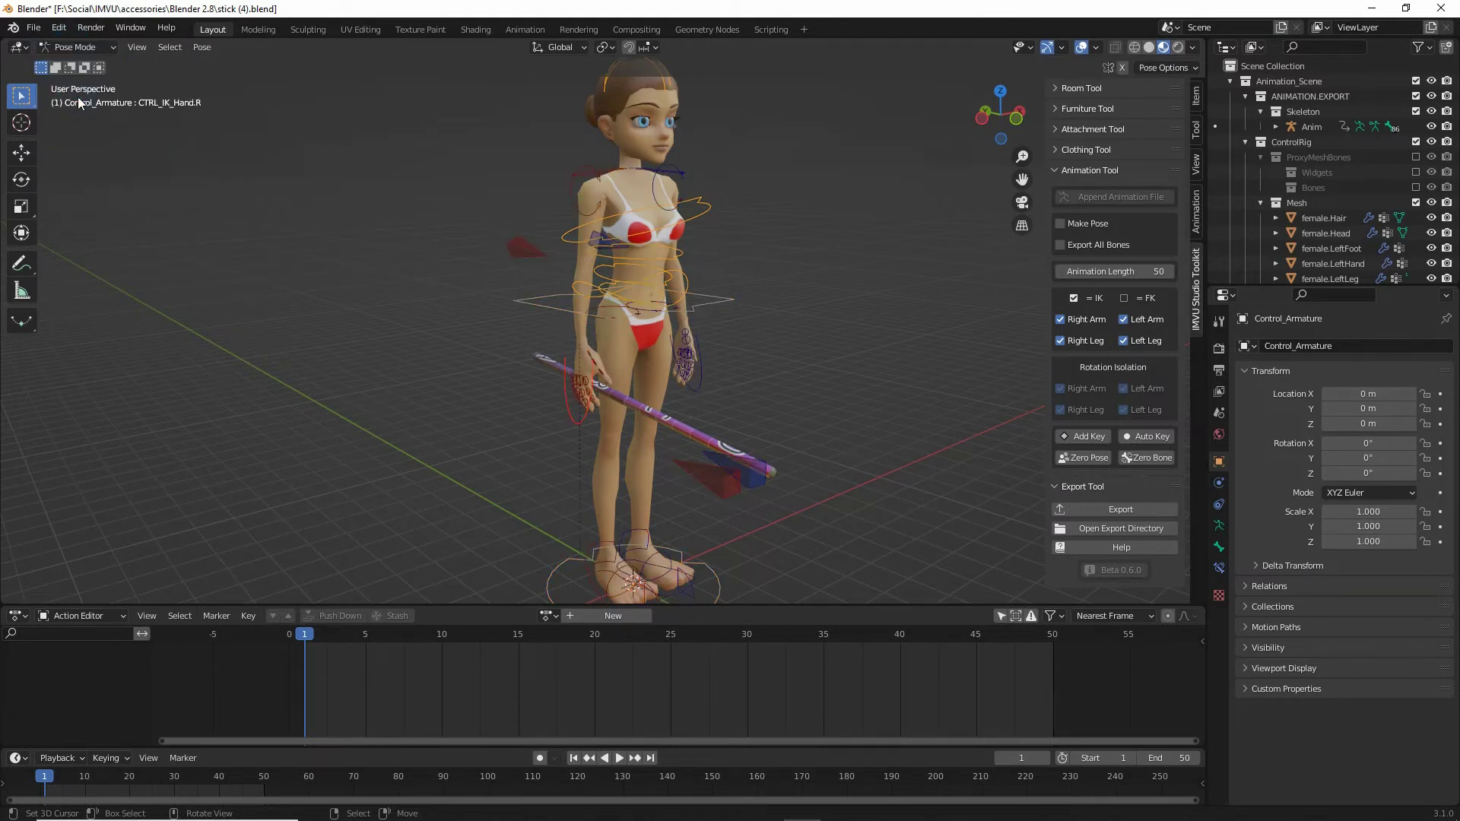
Step: Try moving the right hand control CTRL_IK_Hand.R to test whether the stick follows the hand
key("g")
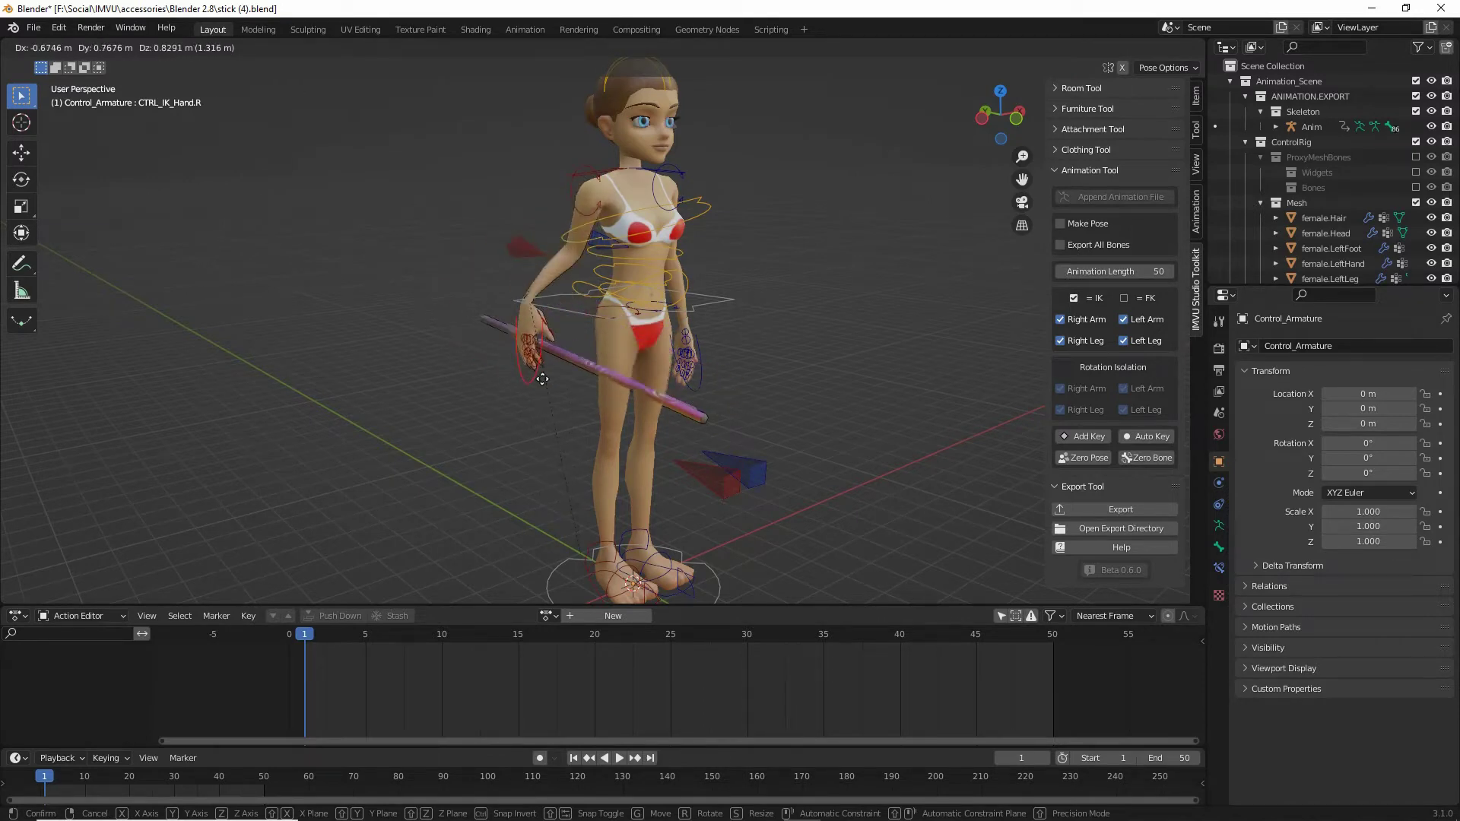
left_click(495, 363)
middle_click_drag(495, 363, 555, 404)
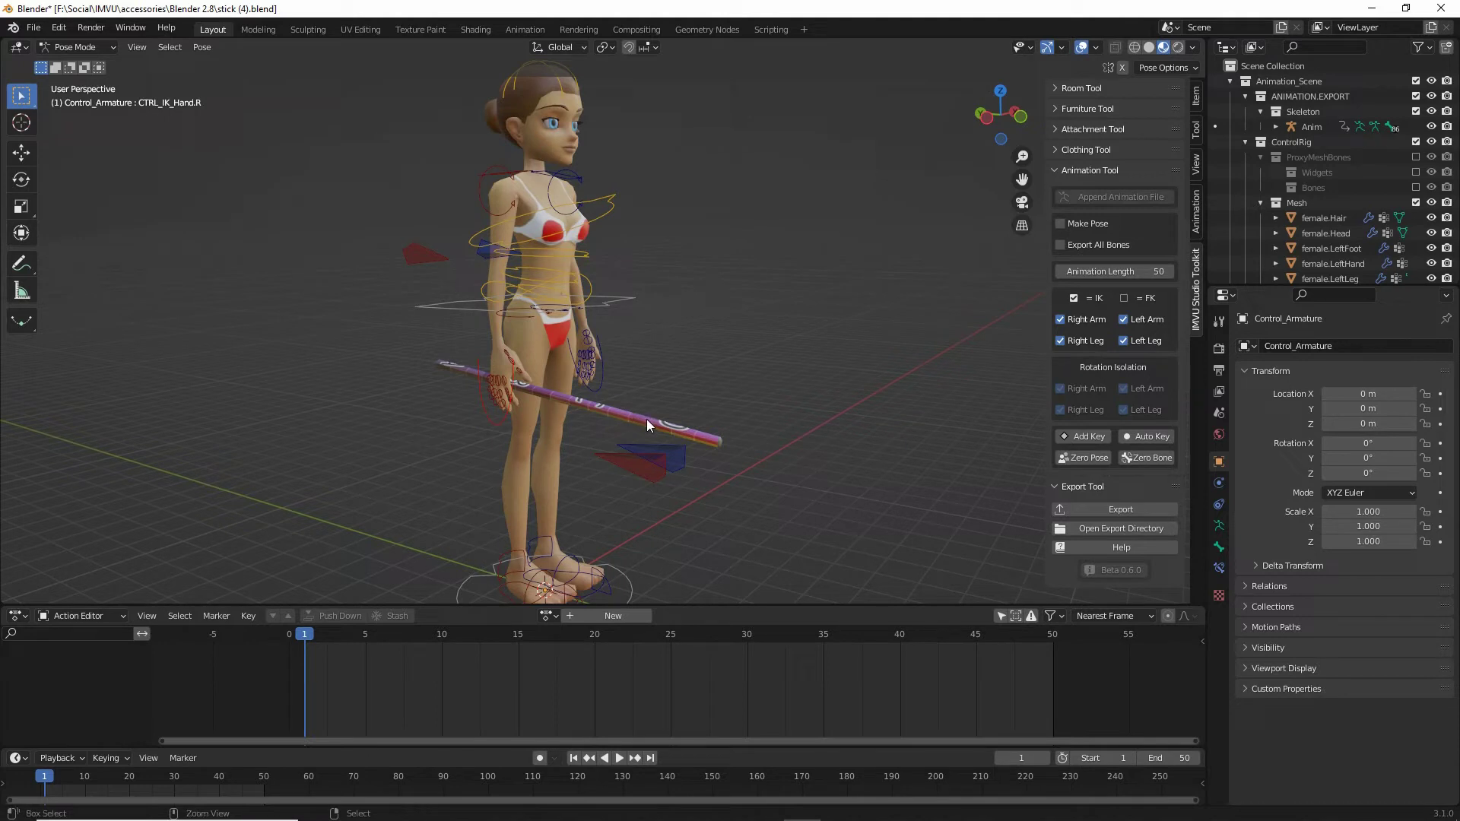
key("ctrl+2")
left_click_drag(634, 415, 668, 418)
mouse_move(508, 373)
left_mouse_down()
mouse_move(473, 368)
mouse_move(491, 357)
left_mouse_up()
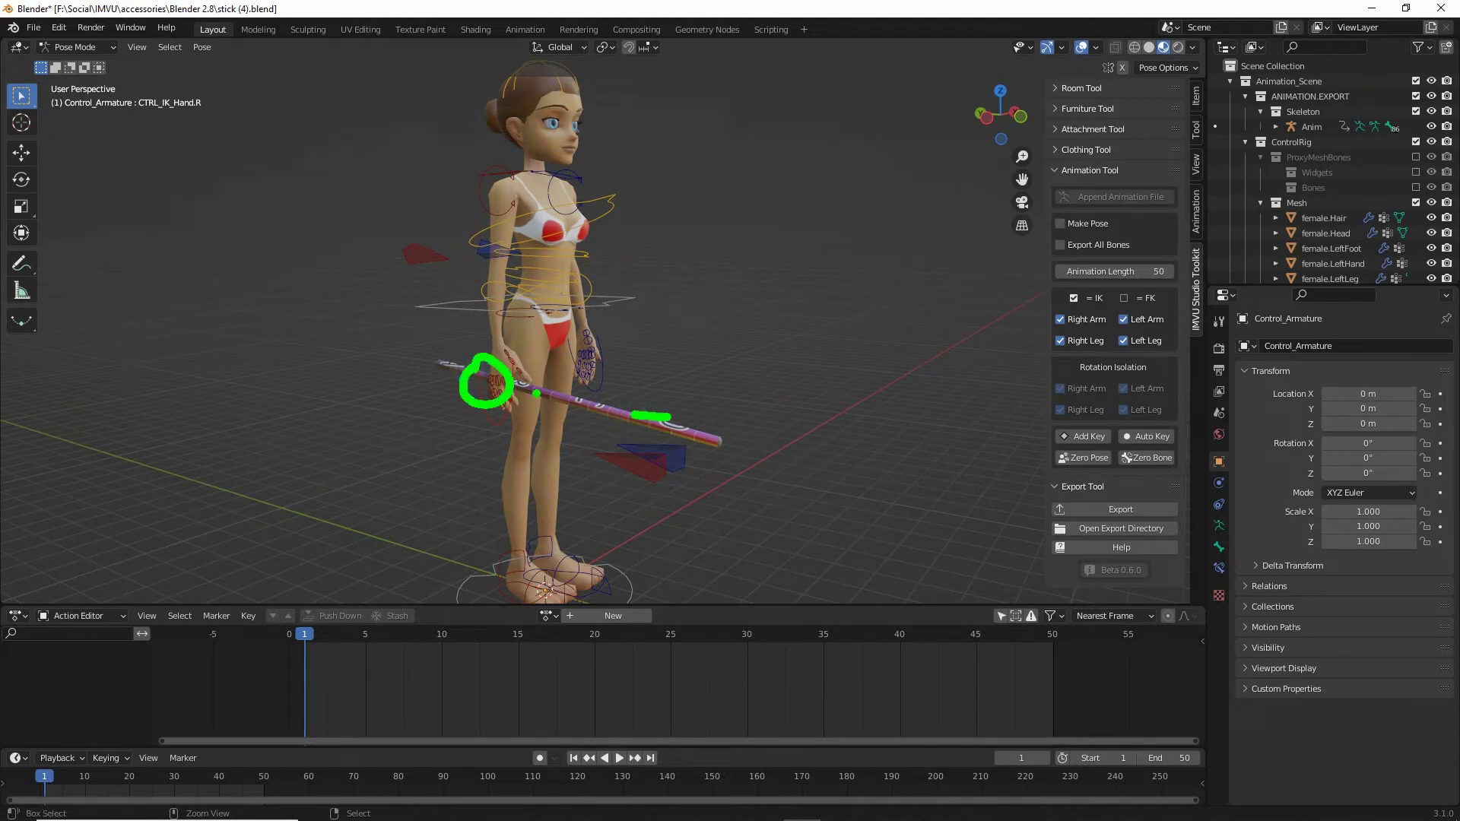
key("Escape")
mouse_move(698, 446)
middle_mouse_down()
mouse_move(572, 452)
mouse_move(747, 439)
mouse_move(692, 399)
middle_mouse_up()
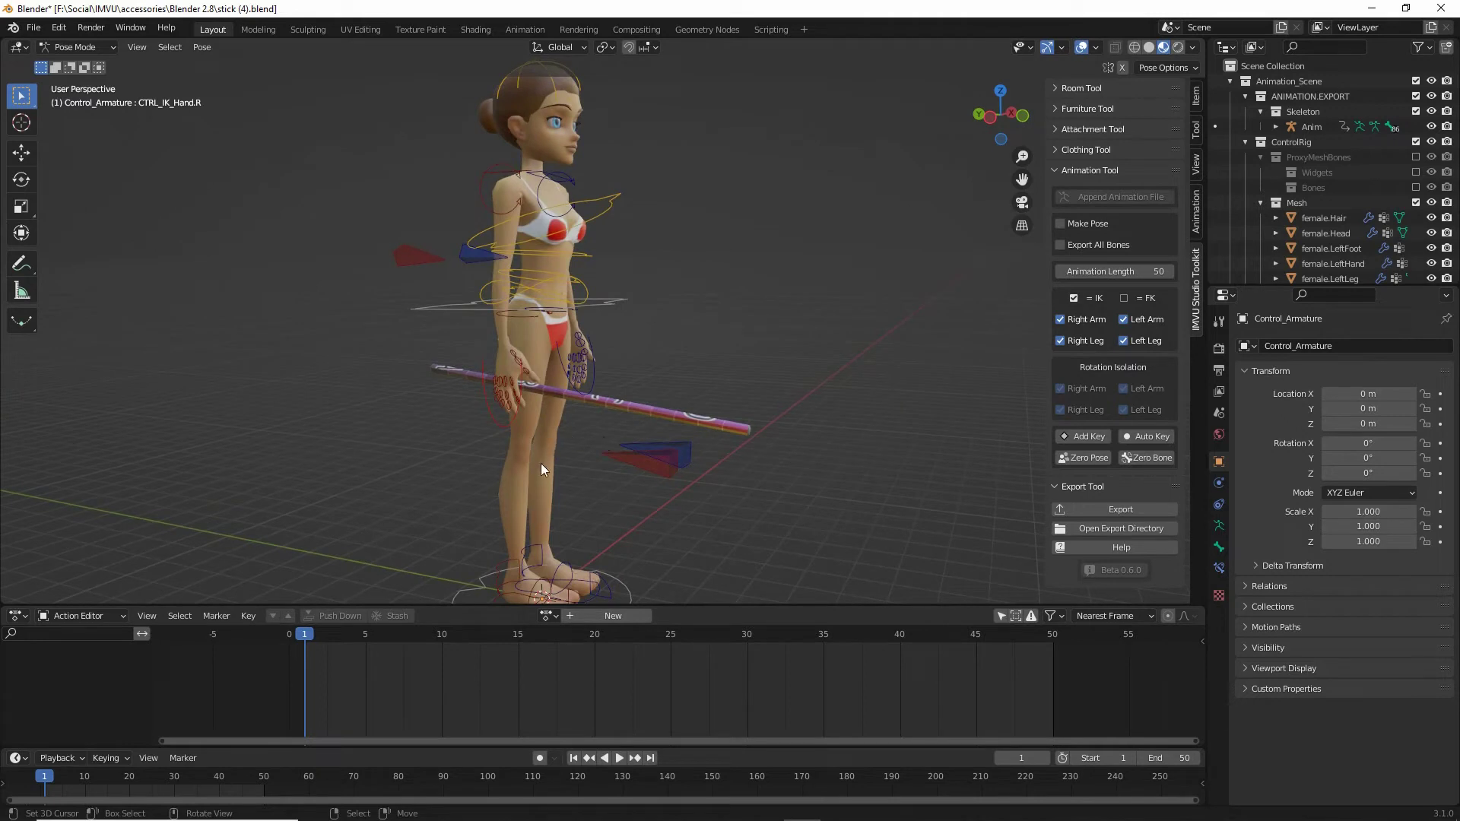
Step: Move the body control CTRL_COG.001 downward and slightly forward so the avatar's knees bend
left_click(468, 311)
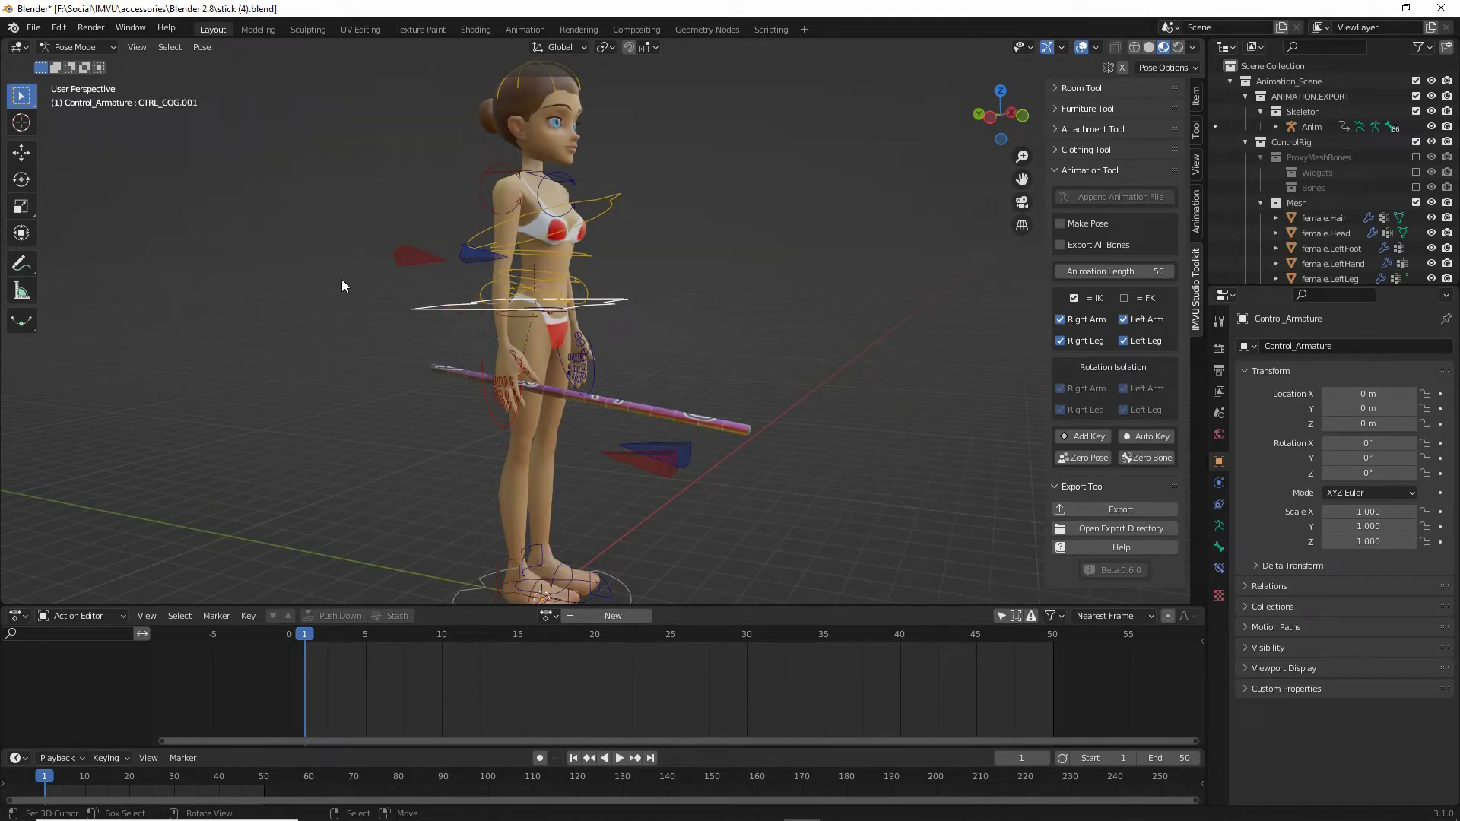
middle_click_drag(486, 318, 520, 309)
key("g")
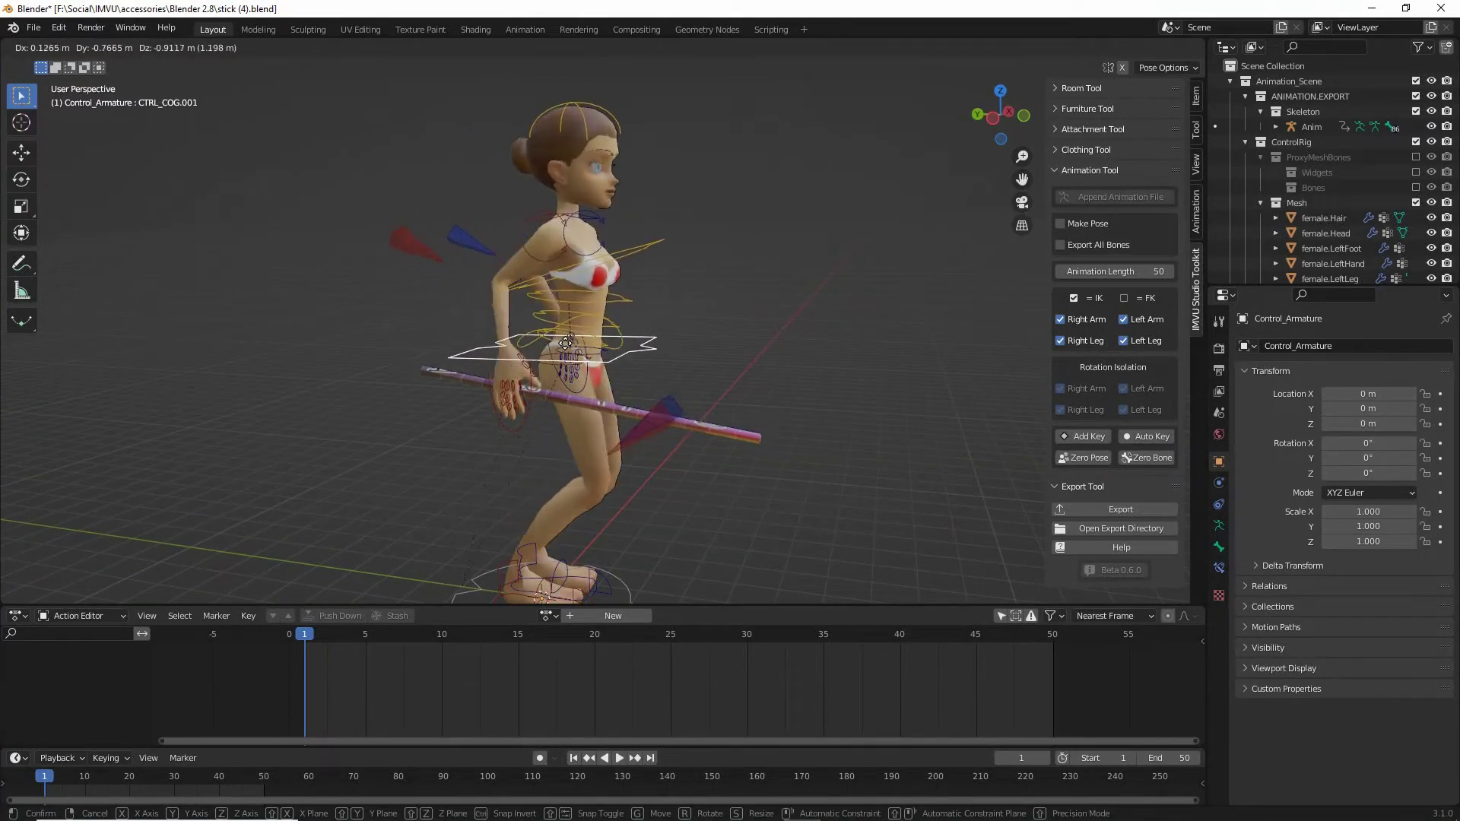
left_click(543, 353)
Step: Move the right foot control CTRL_Foot.R about 2.2 m backward, behind the left foot
middle_click_drag(543, 353, 559, 481)
left_click(535, 508)
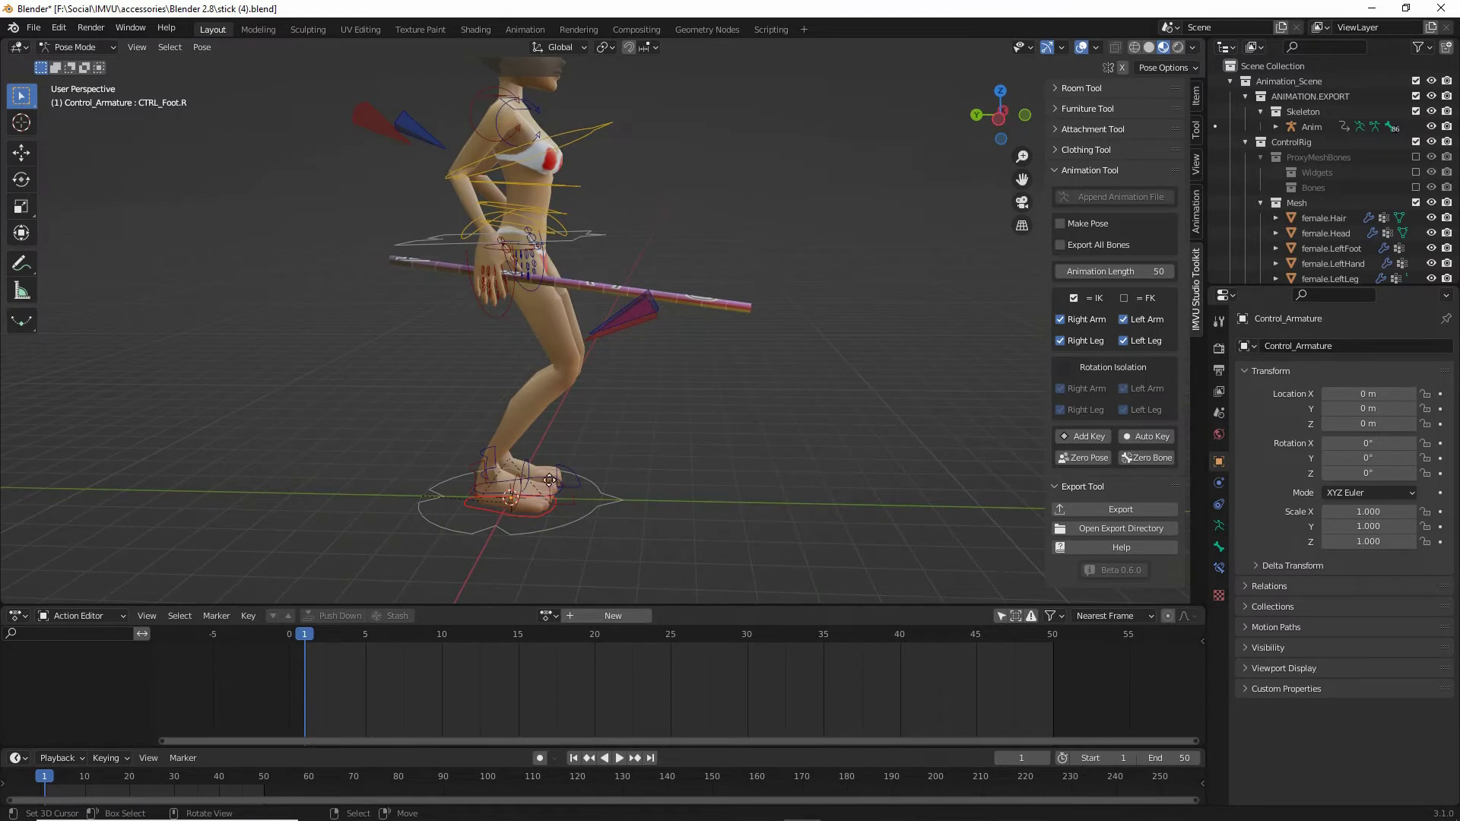
key("g")
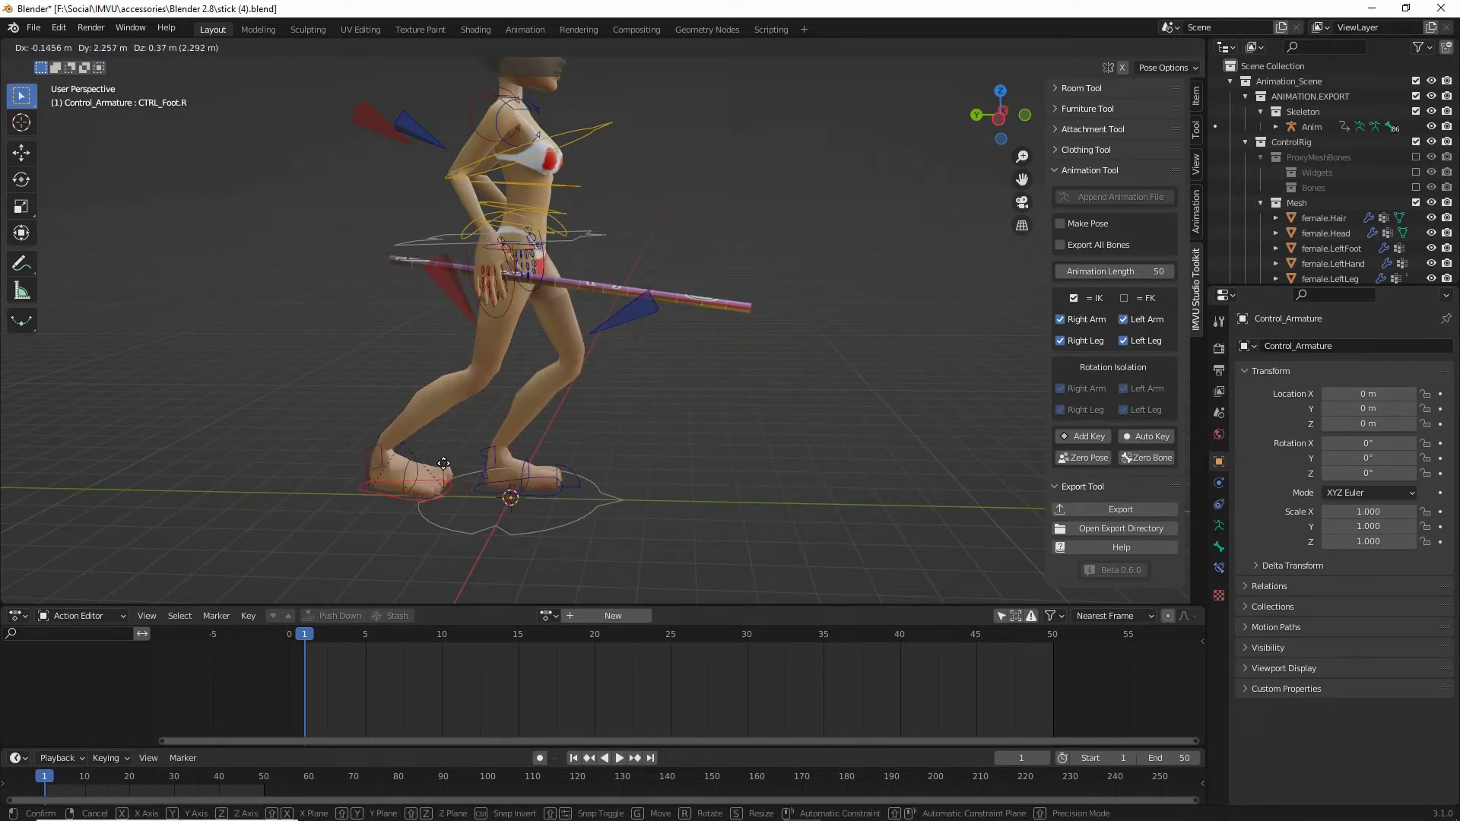
left_click(449, 467)
middle_click_drag(487, 433, 614, 445)
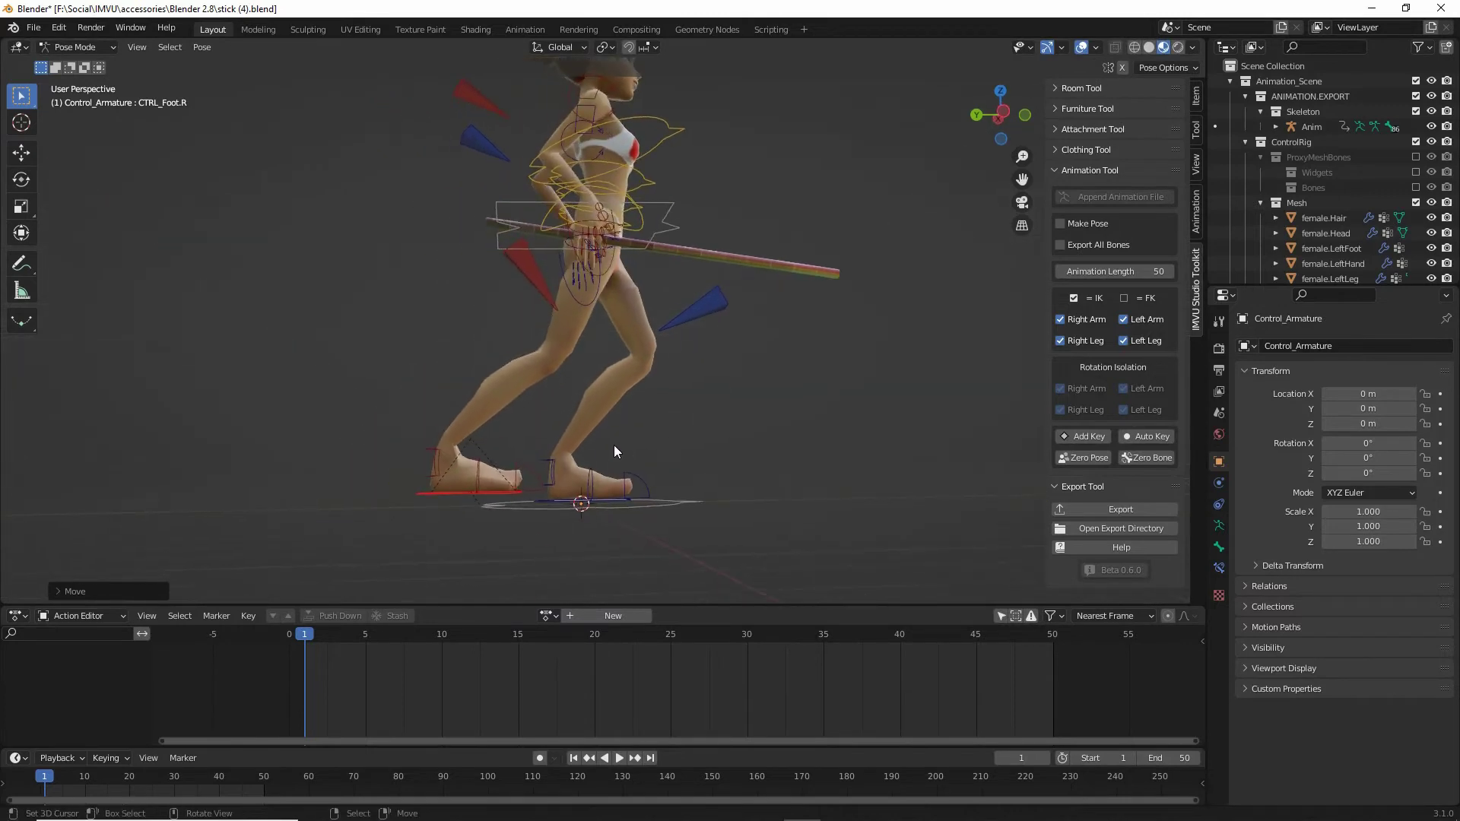
Step: Rotate the right foot control about 24° to lift the heel, and bend the right toes control back about 31°
key("r")
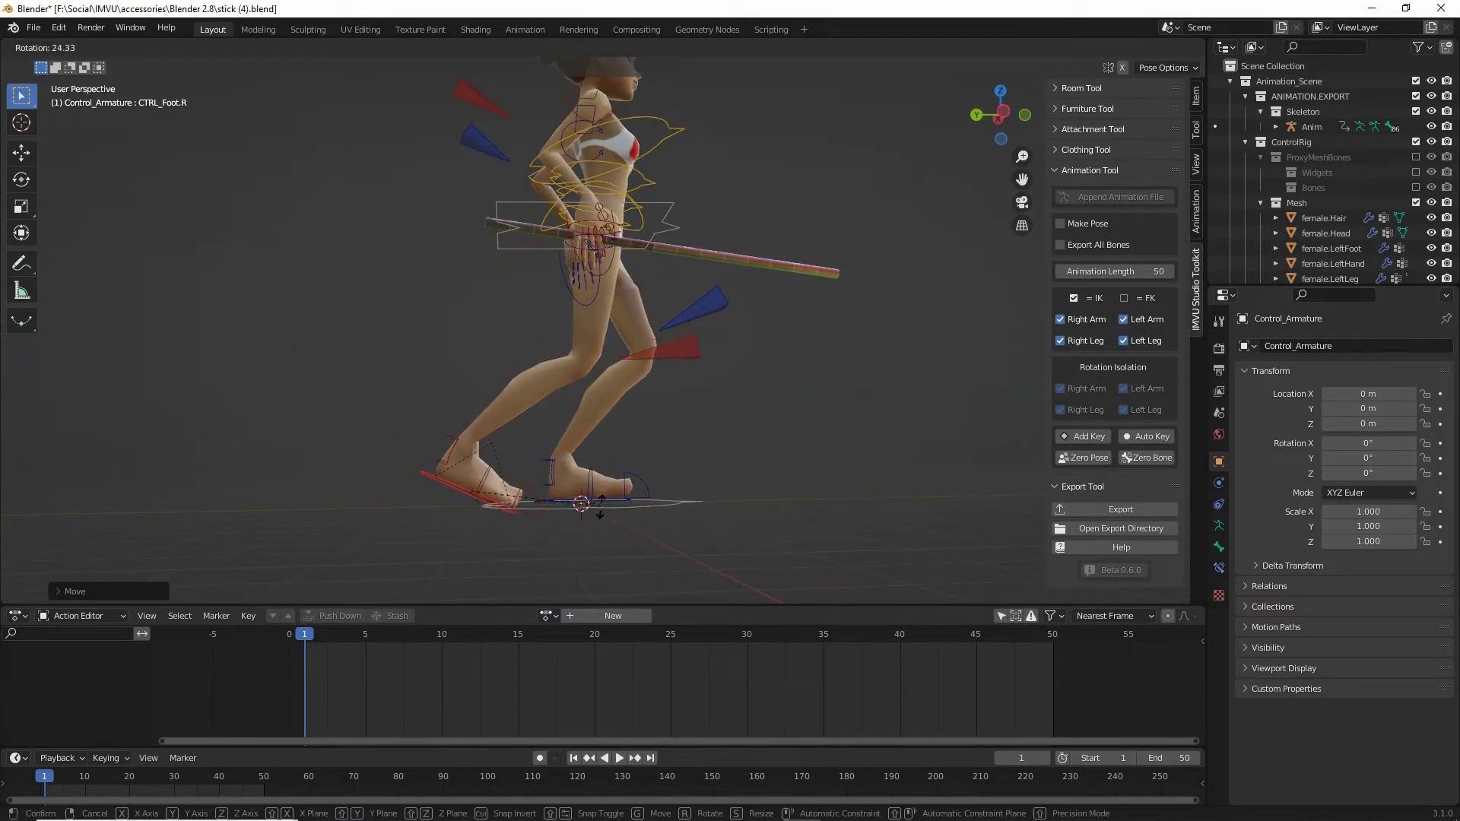
left_click(602, 502)
left_click(485, 480)
key("r")
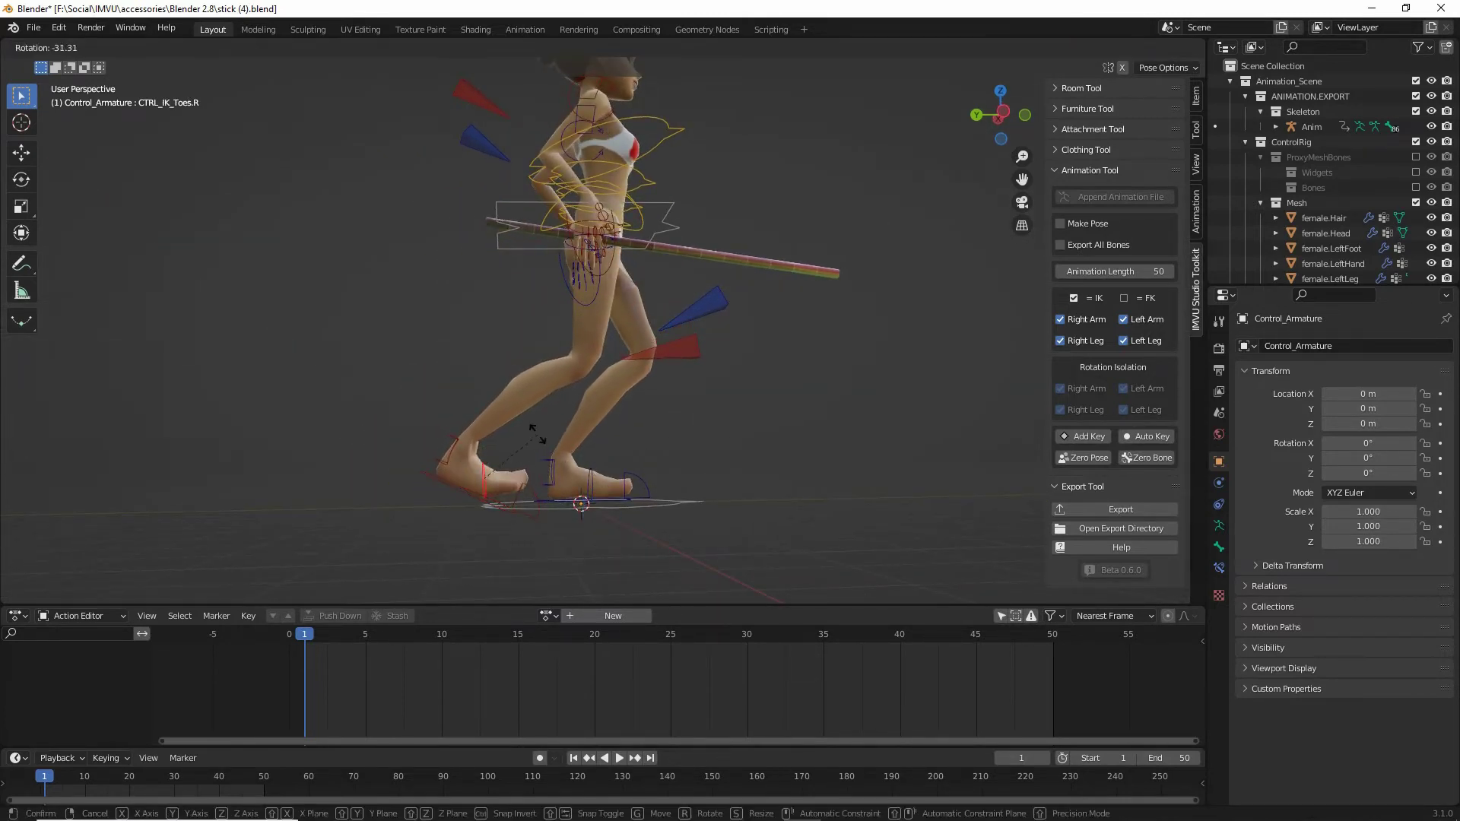
left_click(533, 432)
Step: Rotate the right foot control further to raise the heel, and lower it about 0.3 m
left_click(457, 492)
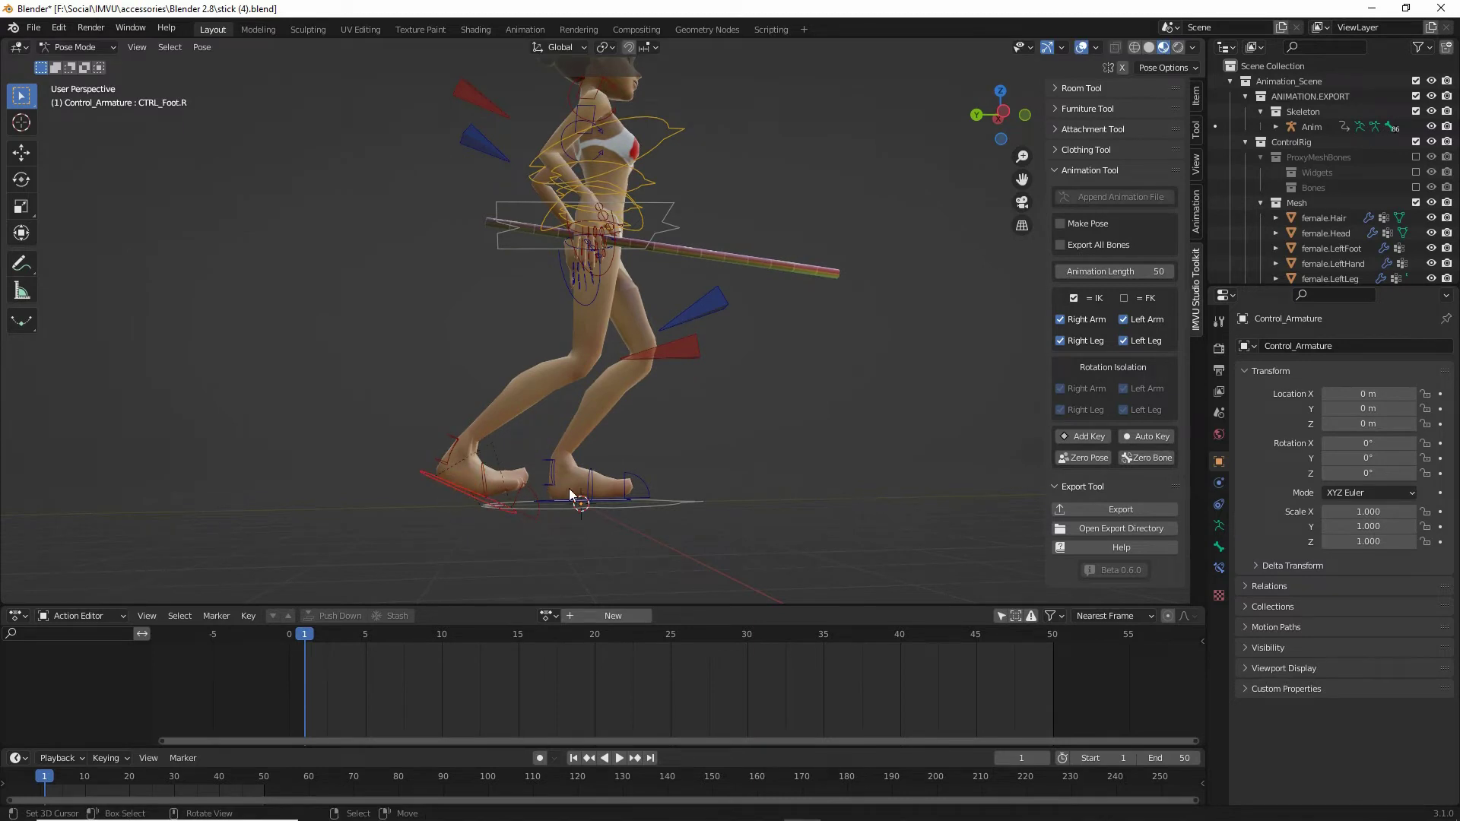
key("r")
left_click(568, 512)
key("g")
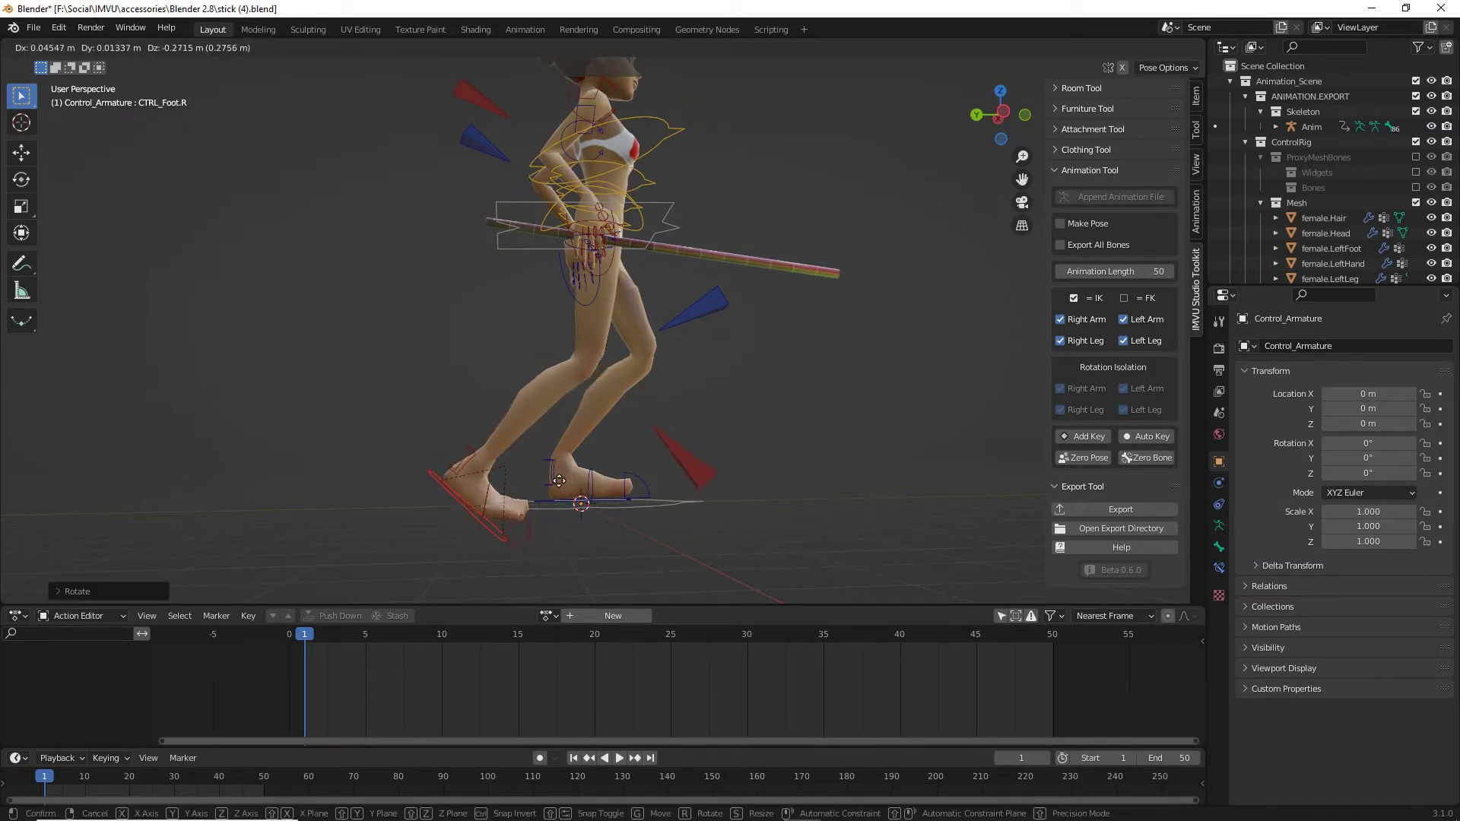
left_click(560, 482)
middle_click_drag(559, 483, 558, 436)
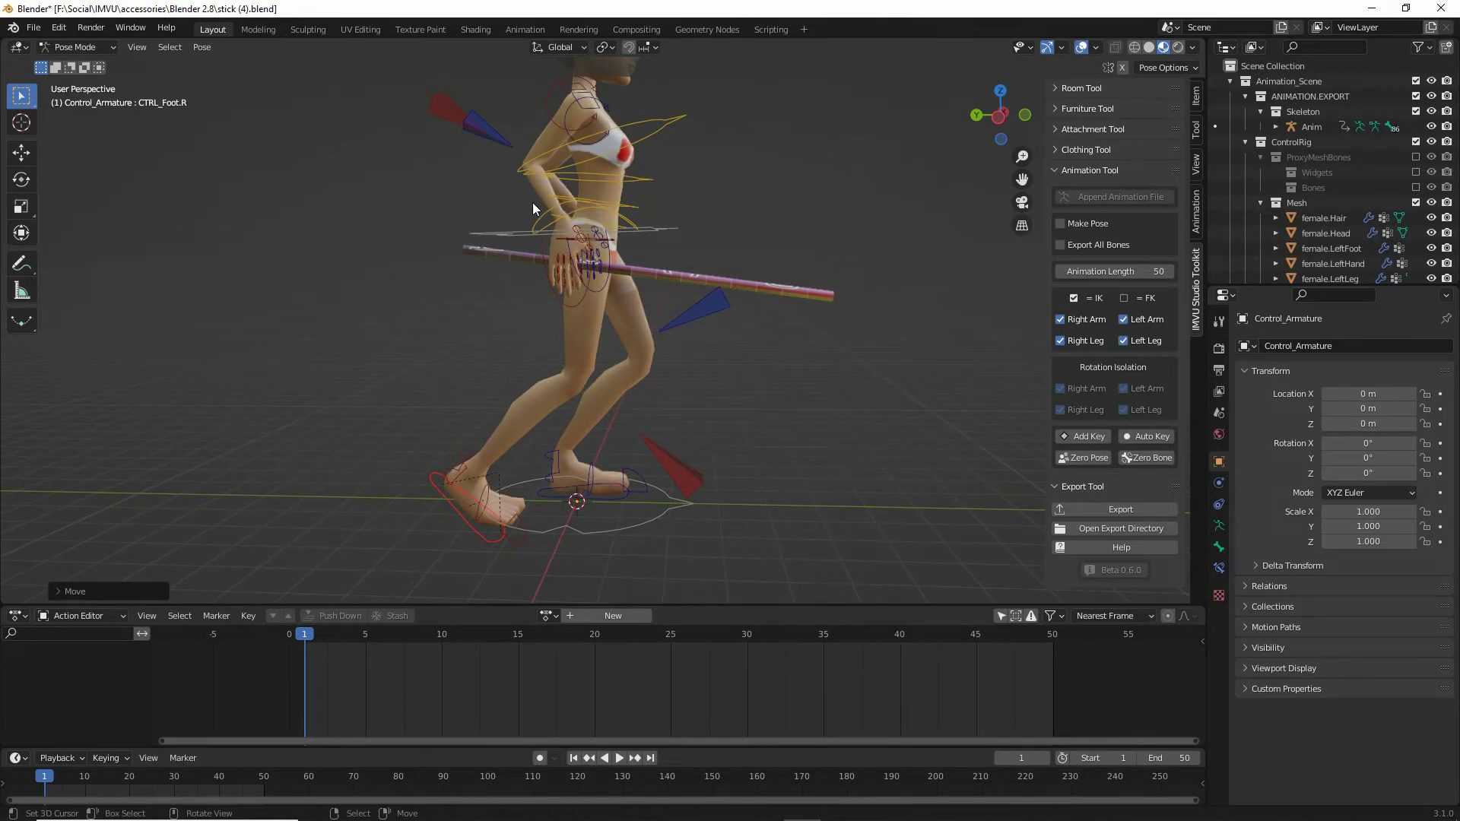
Step: Raise the right hand control CTRL_IK_Hand.R in front of the avatar's face and rotate it so the stick points upward
middle_click_drag(533, 202, 472, 295, "shift")
left_click(507, 375)
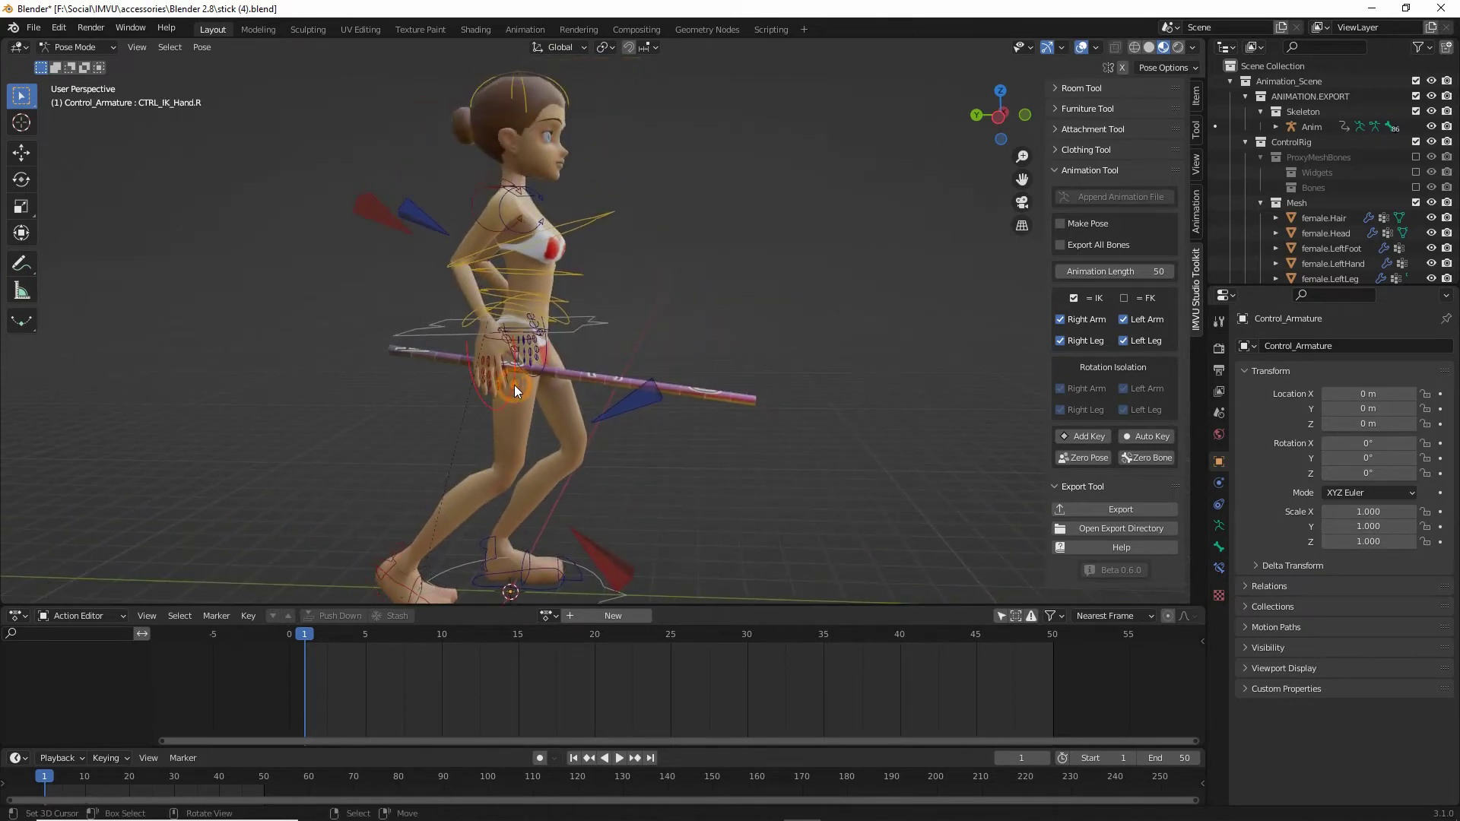
key("g")
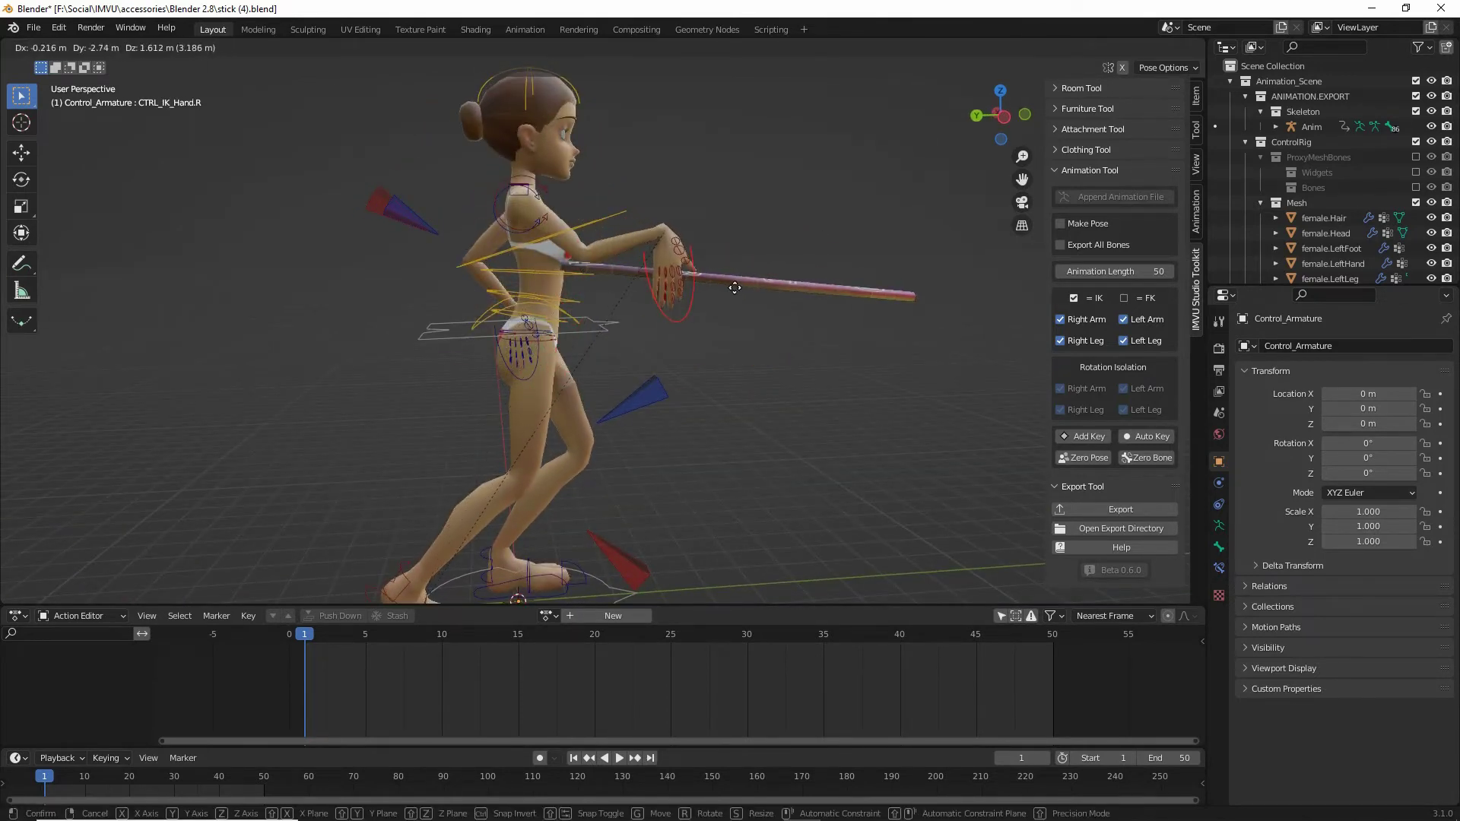
left_click(723, 312)
middle_click_drag(723, 311, 702, 325)
key("r")
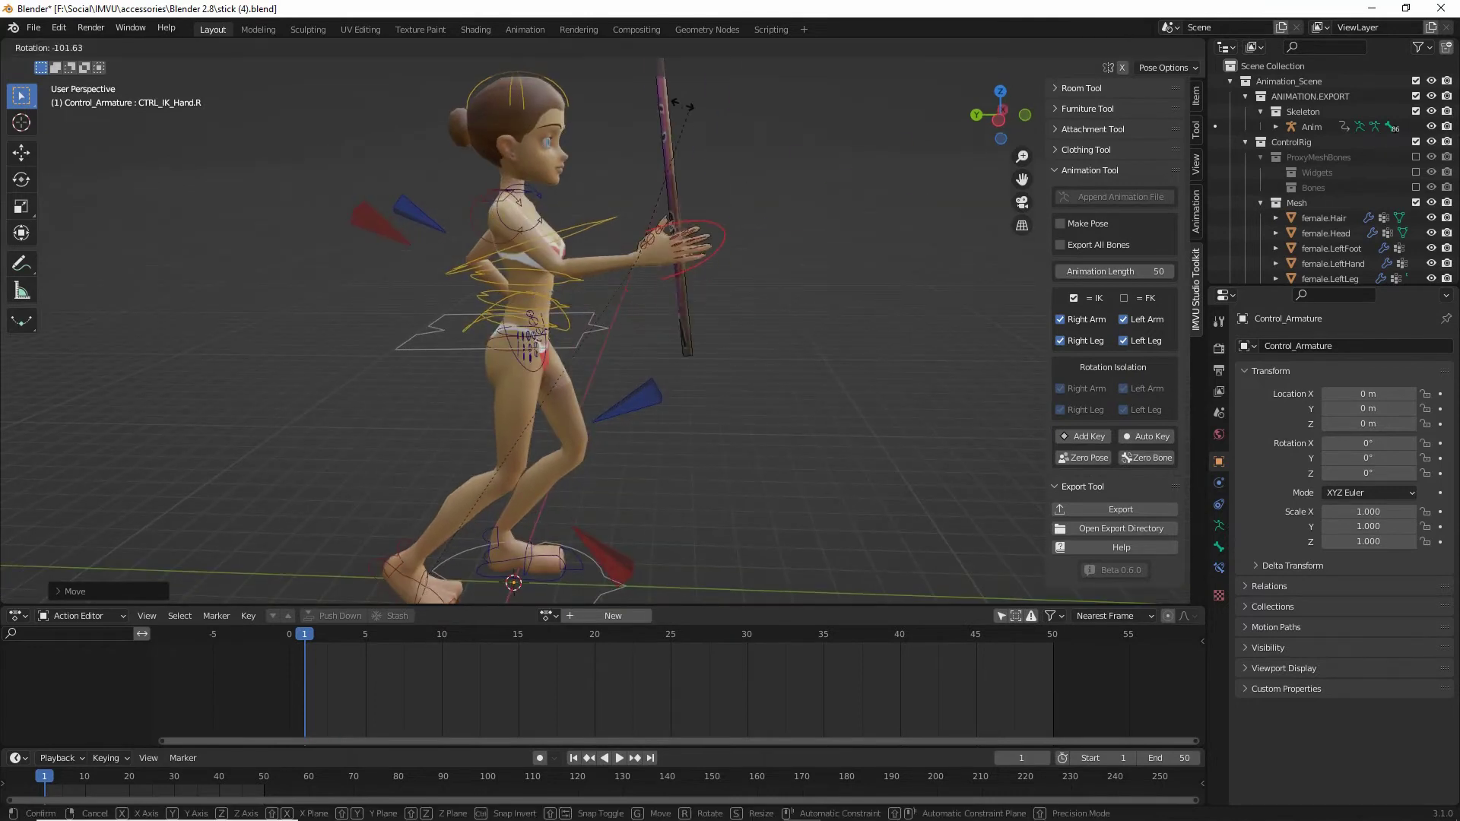
left_click(642, 77)
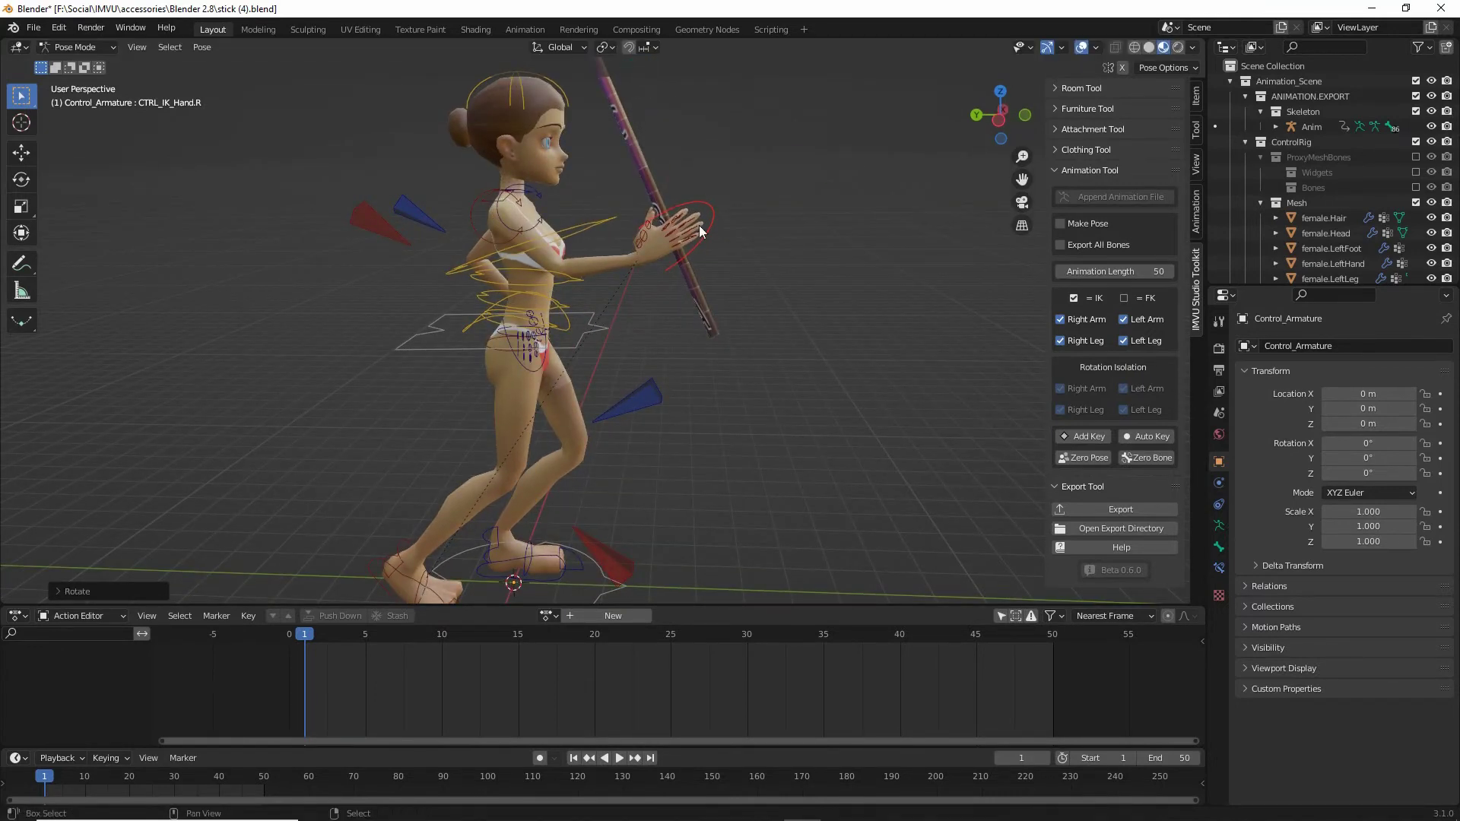
middle_click_drag(700, 225, 673, 298)
key("g")
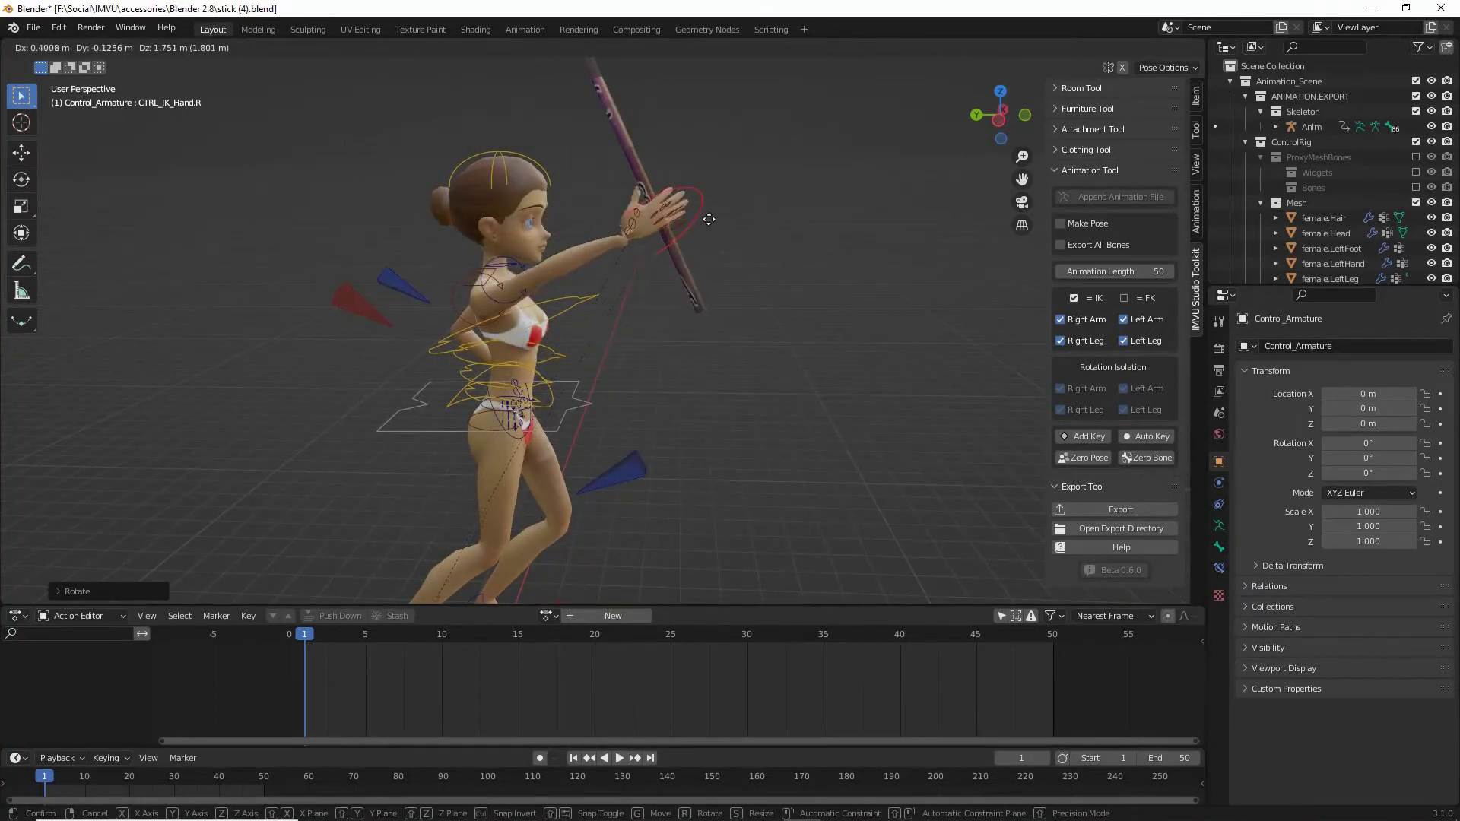
left_click(685, 214)
Step: Move the right arm pole CTRL_IK_ArmPole.R.001 downward and outward so the raised arm's elbow points down
middle_click_drag(326, 317, 591, 331)
left_click(722, 337)
middle_click_drag(742, 348, 593, 295)
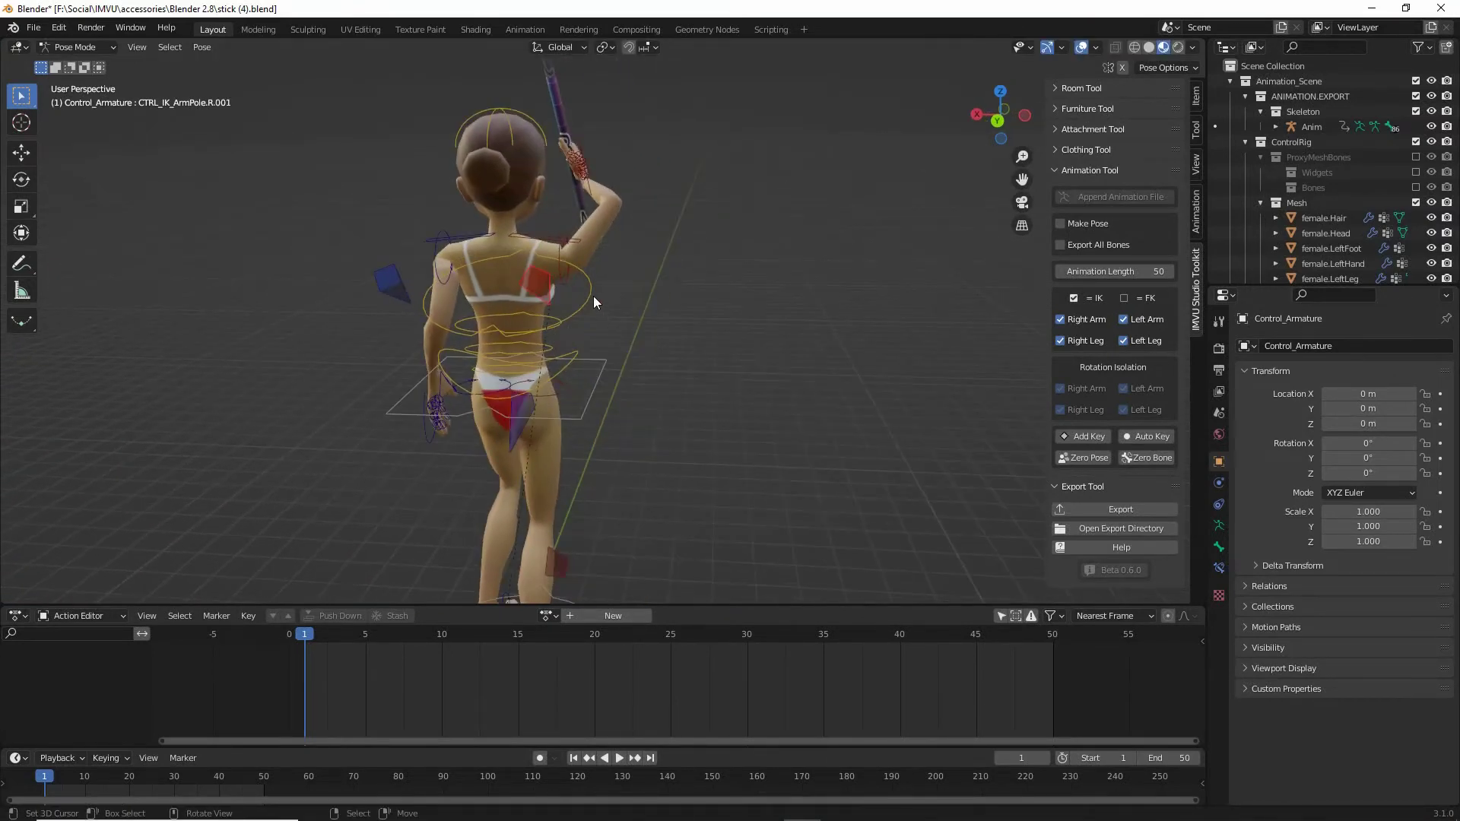
key("g")
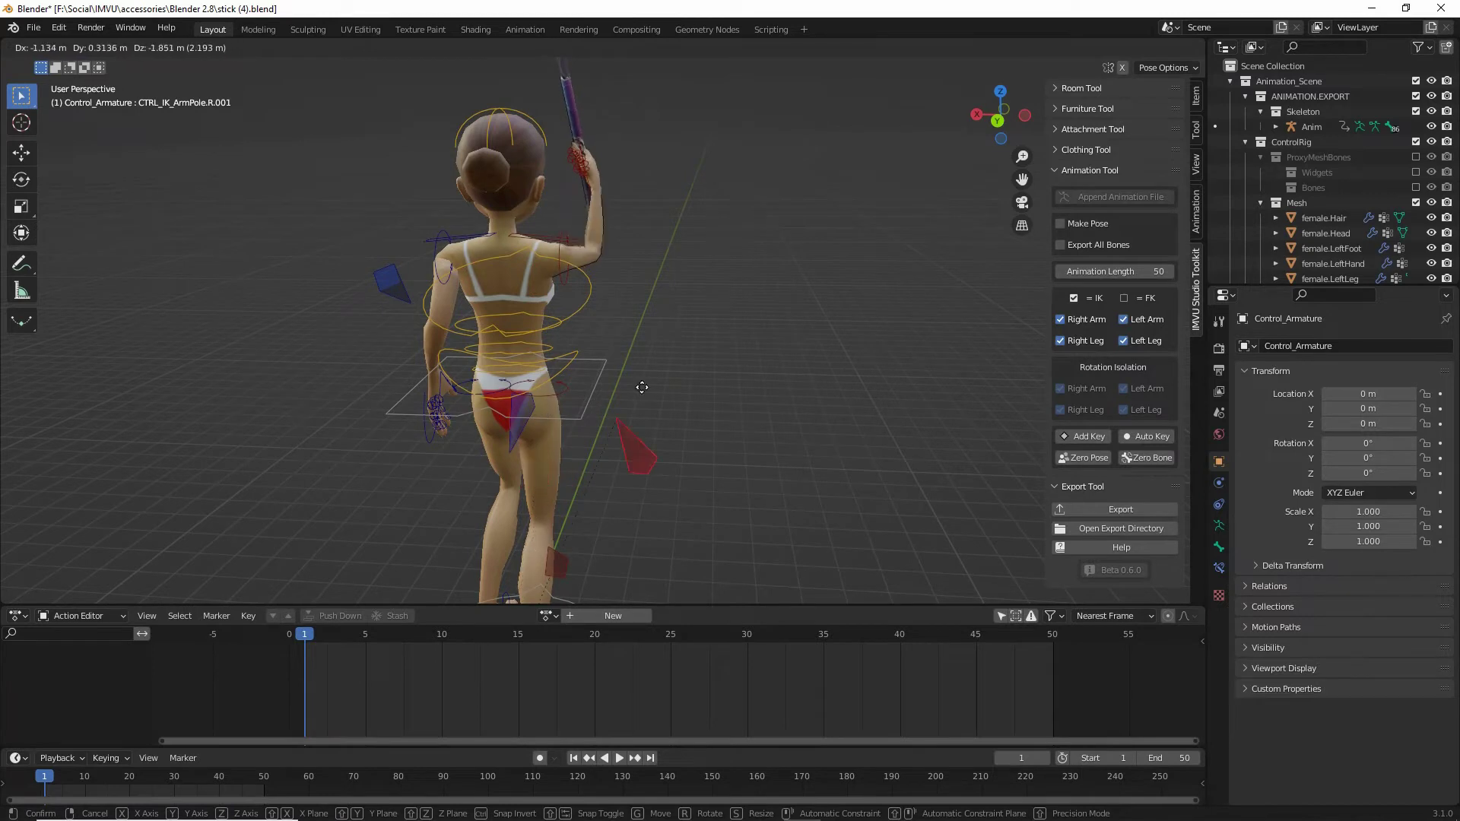
left_click(648, 385)
middle_click_drag(666, 342, 397, 340)
middle_click_drag(650, 262, 640, 266)
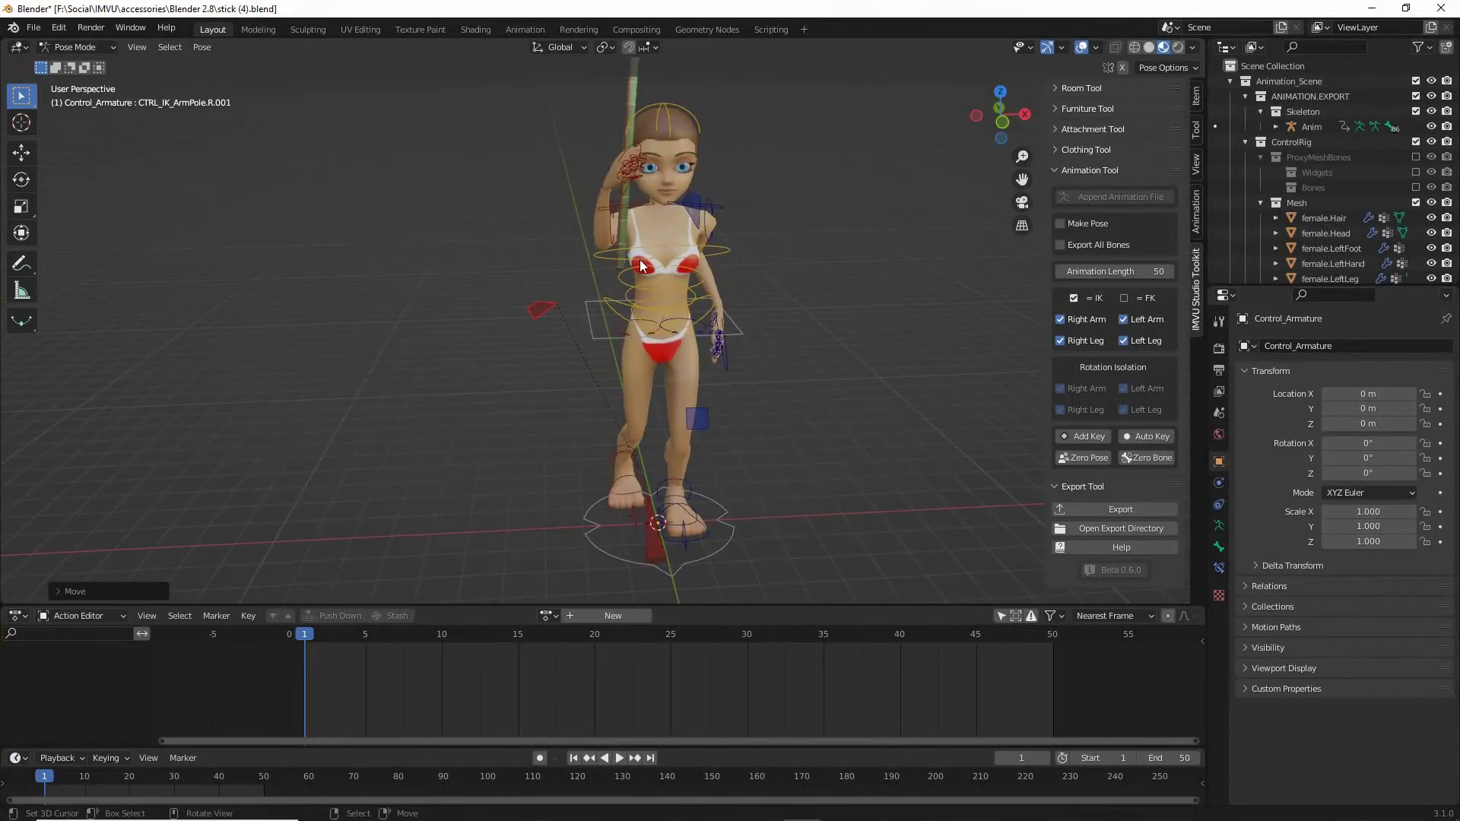
Step: Move the right hand control CTRL_IK_Hand.R about 0.7 m sideways so the stick stands in front of the face
left_click(625, 150)
key("g")
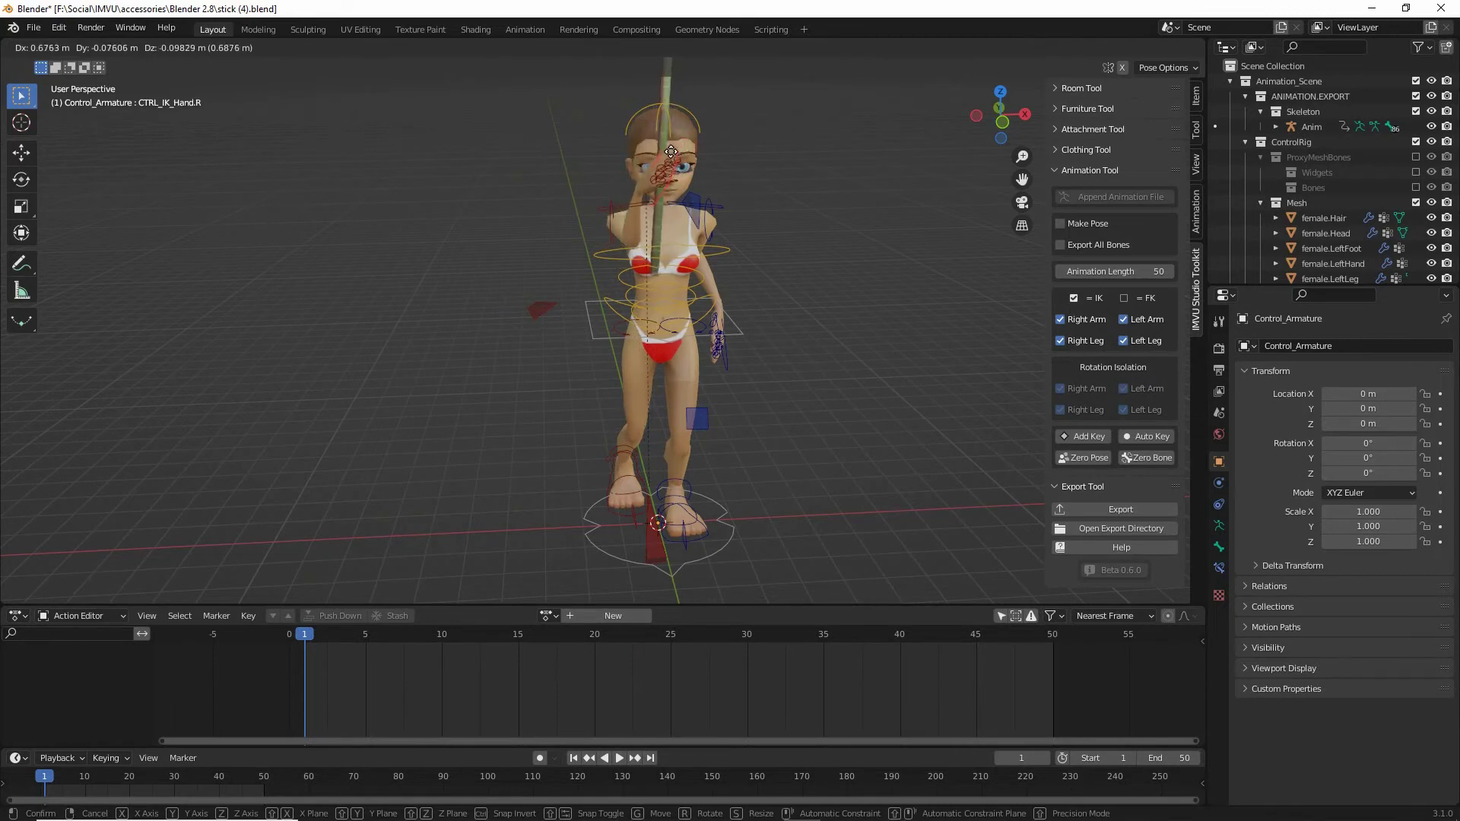
left_click(671, 151)
Step: Raise the left hand control CTRL_IK_Hand.L about 4 m up and forward to the stick beside the right hand
middle_click_drag(671, 151, 609, 198)
left_click(791, 387)
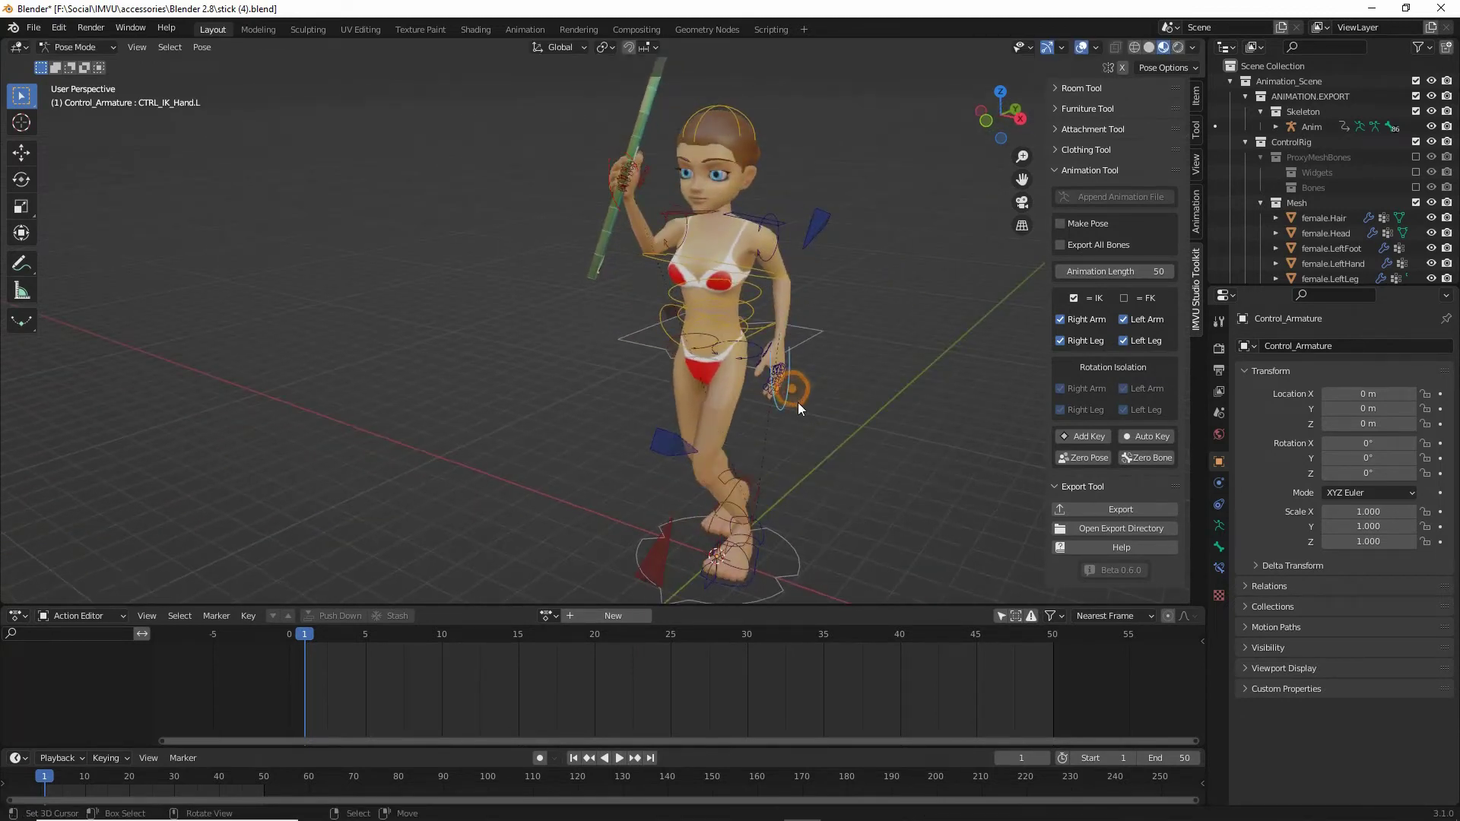
middle_click_drag(797, 403, 680, 390)
key("g")
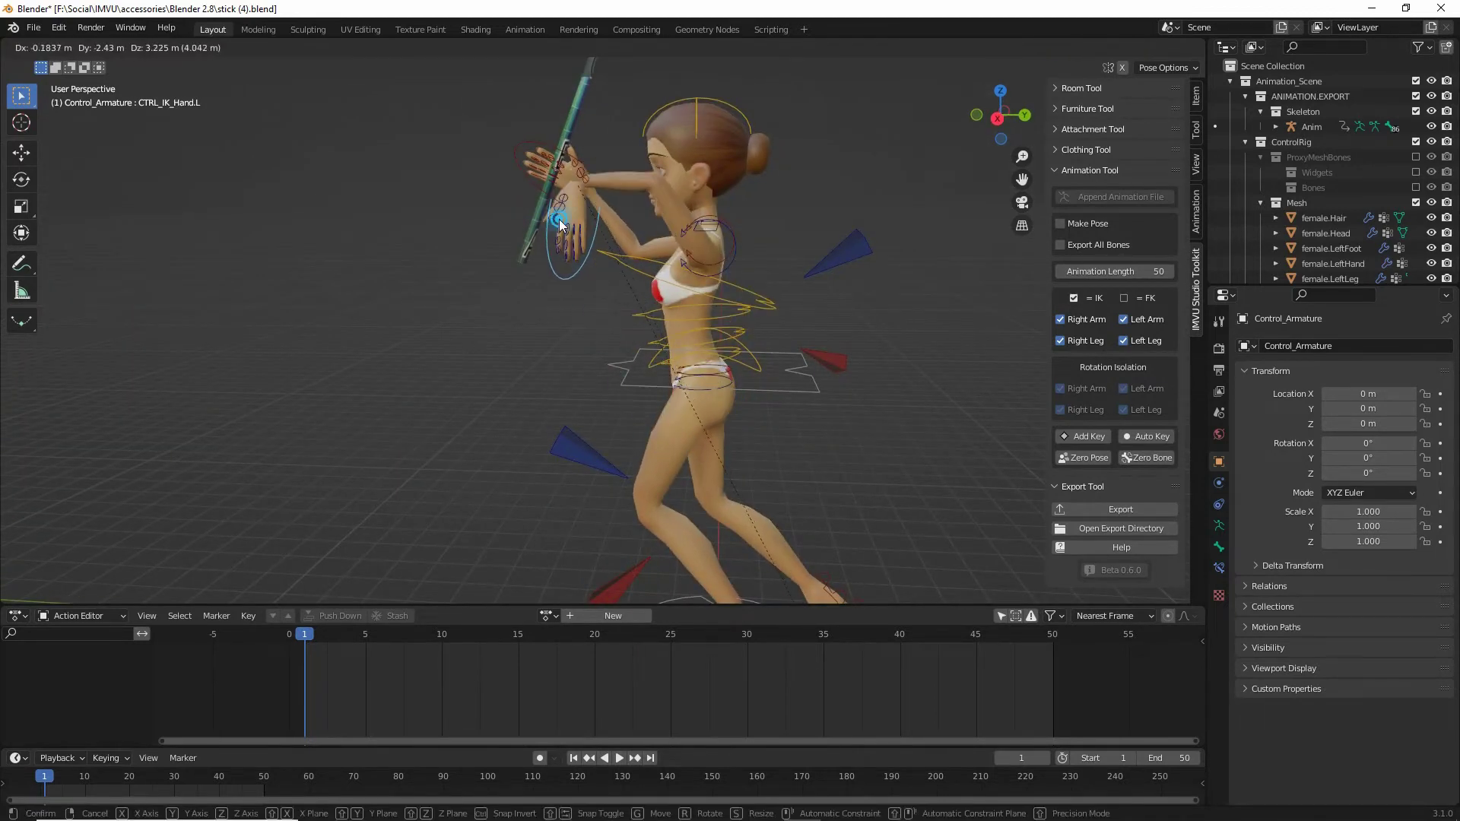
left_click(562, 202)
Step: Rotate the left hand control so its fingers point forward, and lower it about 0.7 m beneath the right hand
key("r")
left_click(525, 251)
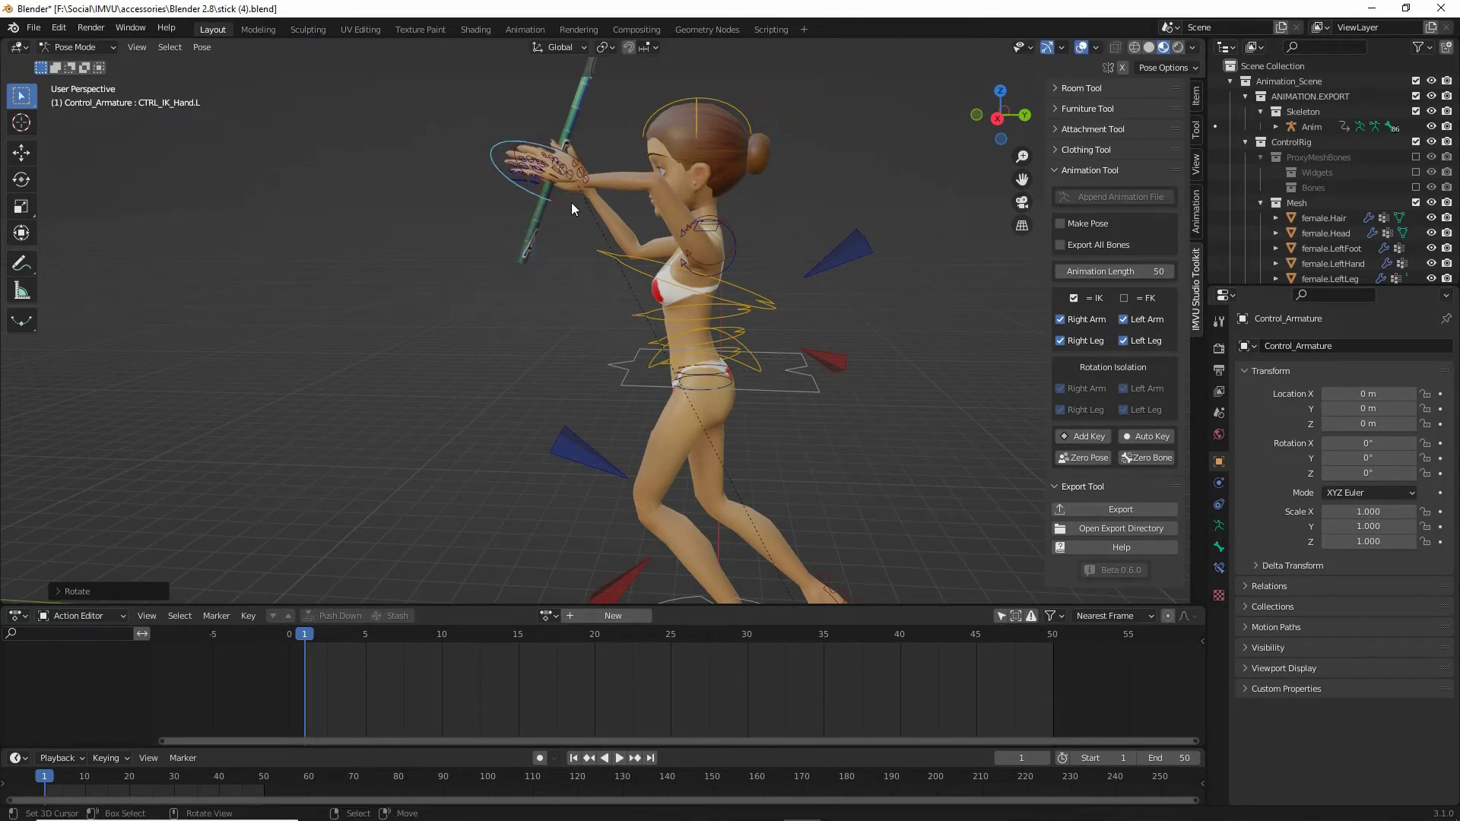
key("g")
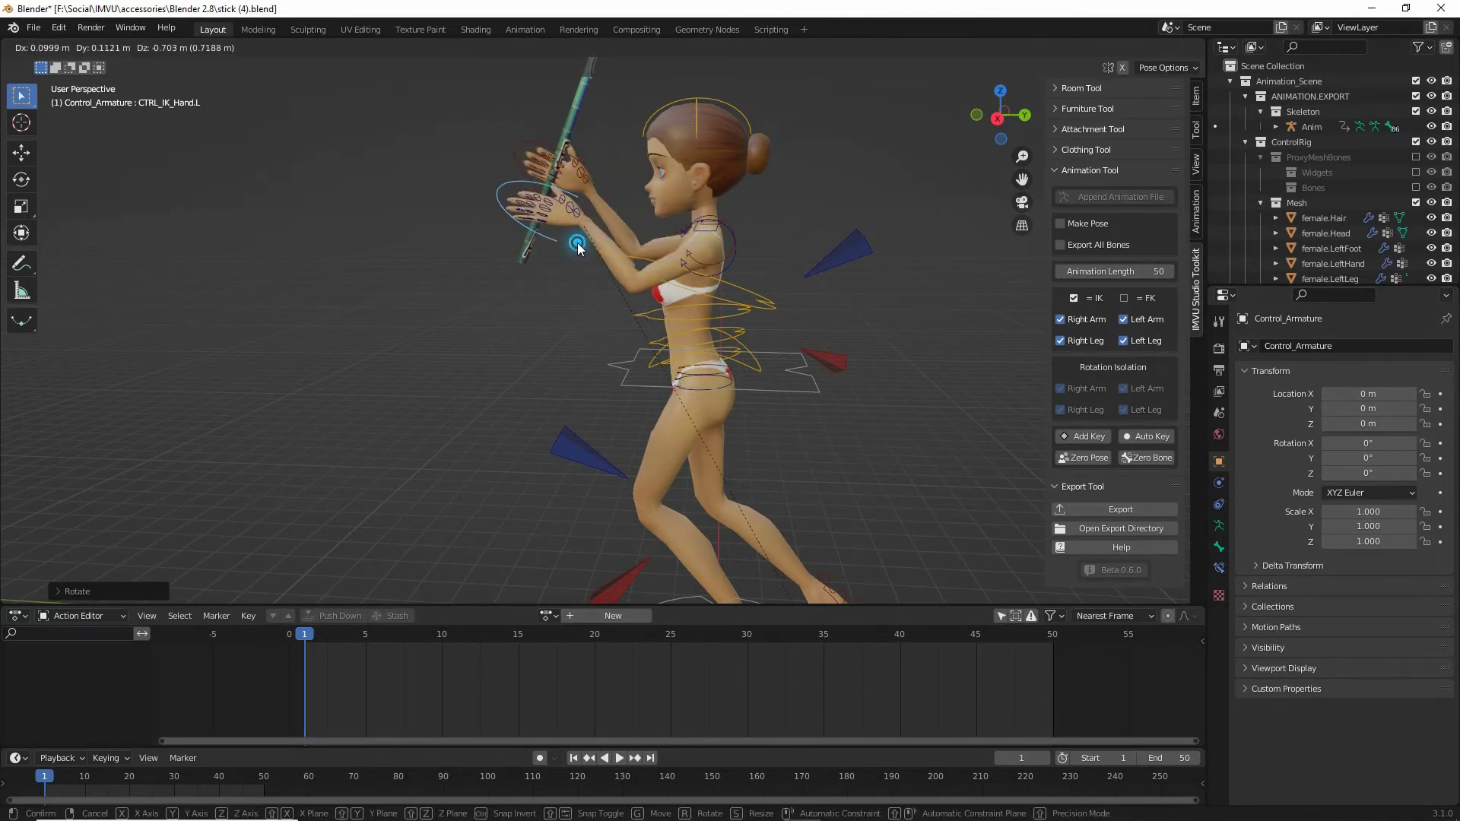
left_click(593, 239)
Step: Move the left arm pole CTRL_IK_ArmPole.L.001 downward to lower the left elbow
left_click(842, 243)
middle_click_drag(842, 243, 624, 396)
key("g")
left_click(727, 323)
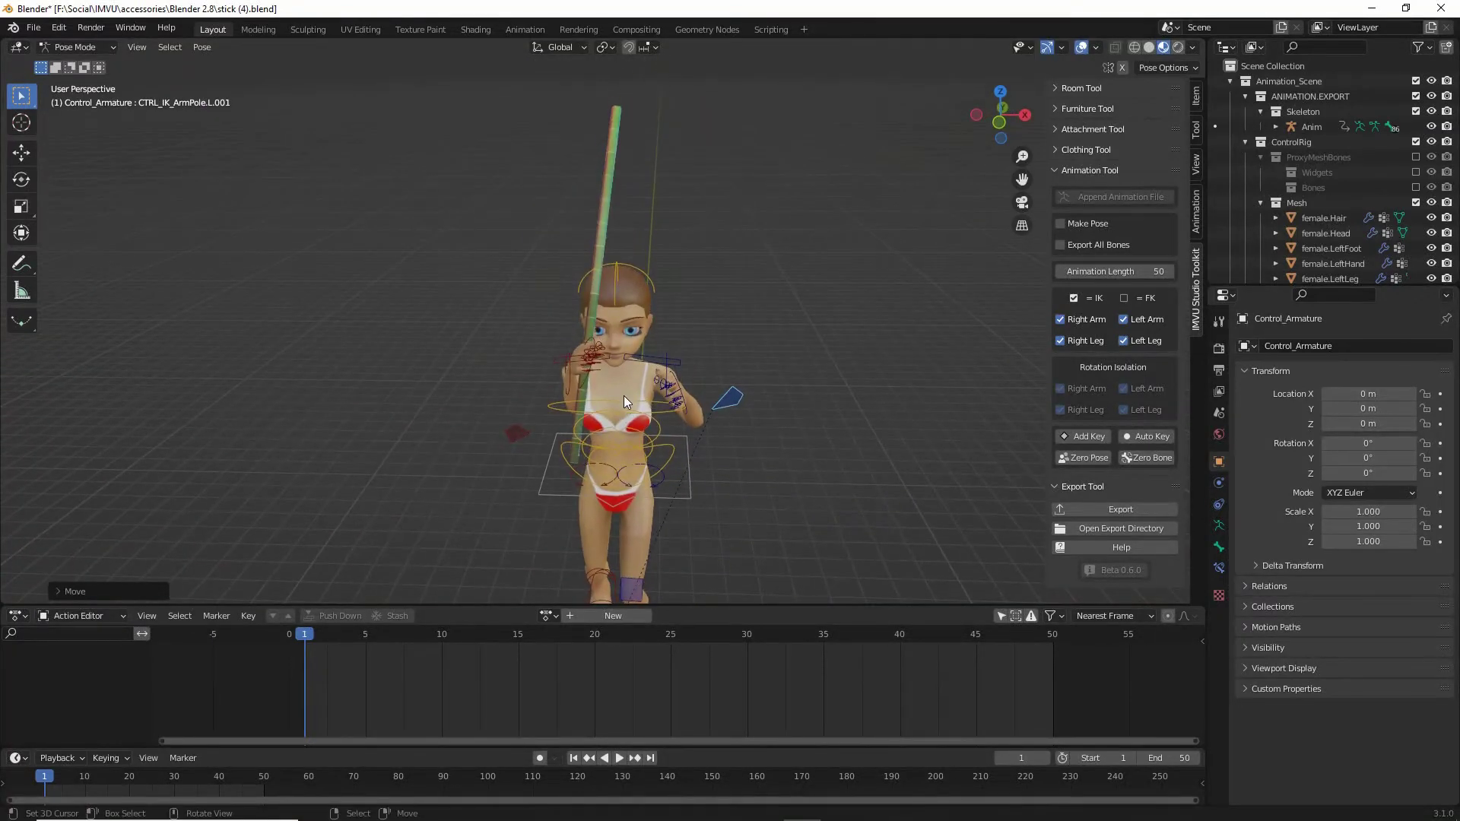
Step: Move the left hand control CTRL_IK_Hand.L sideways to the centre of the chest, below the right hand
scroll(673, 404, "up", 2)
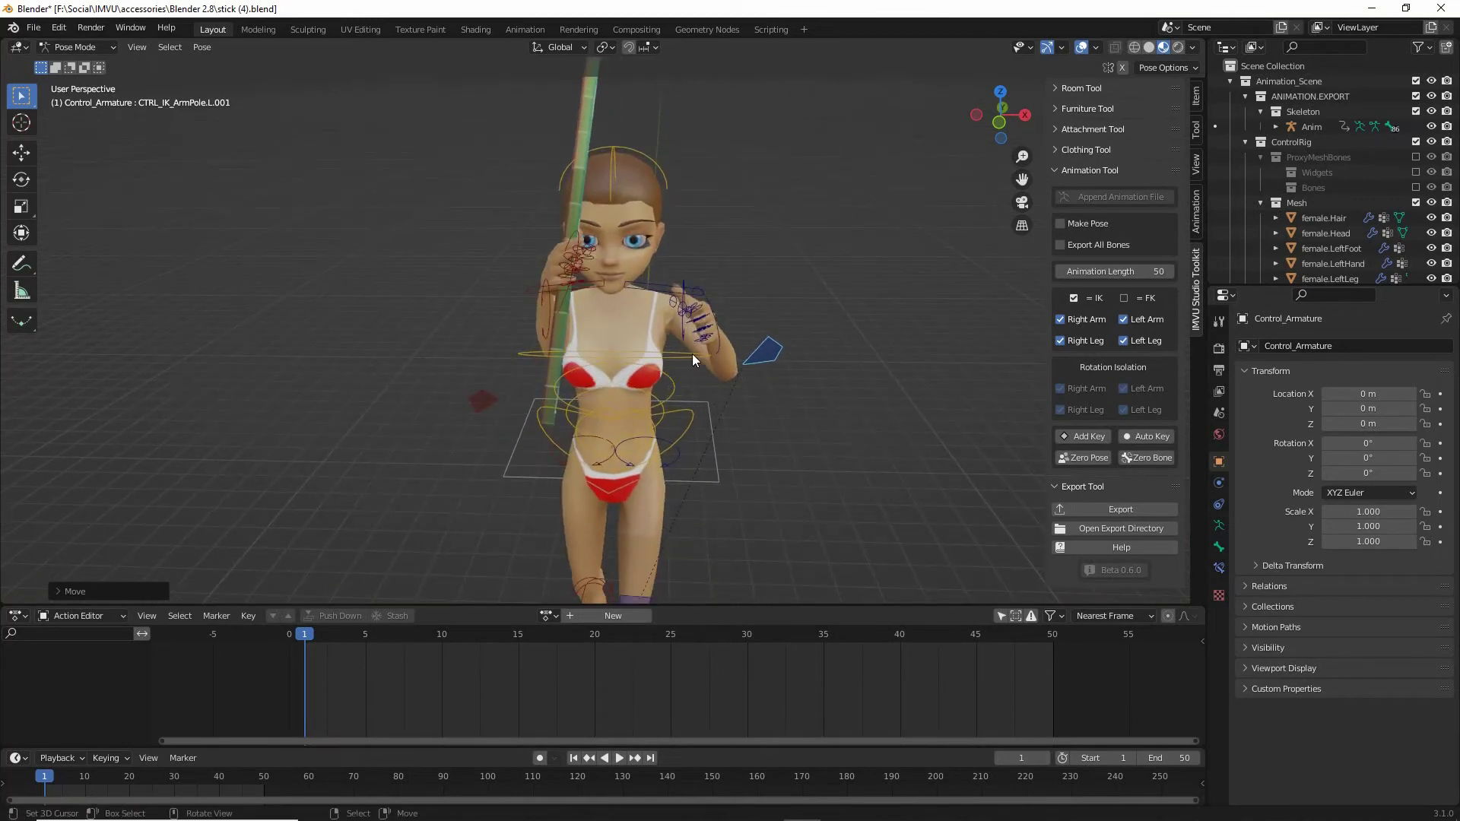
left_click(713, 355)
key("g")
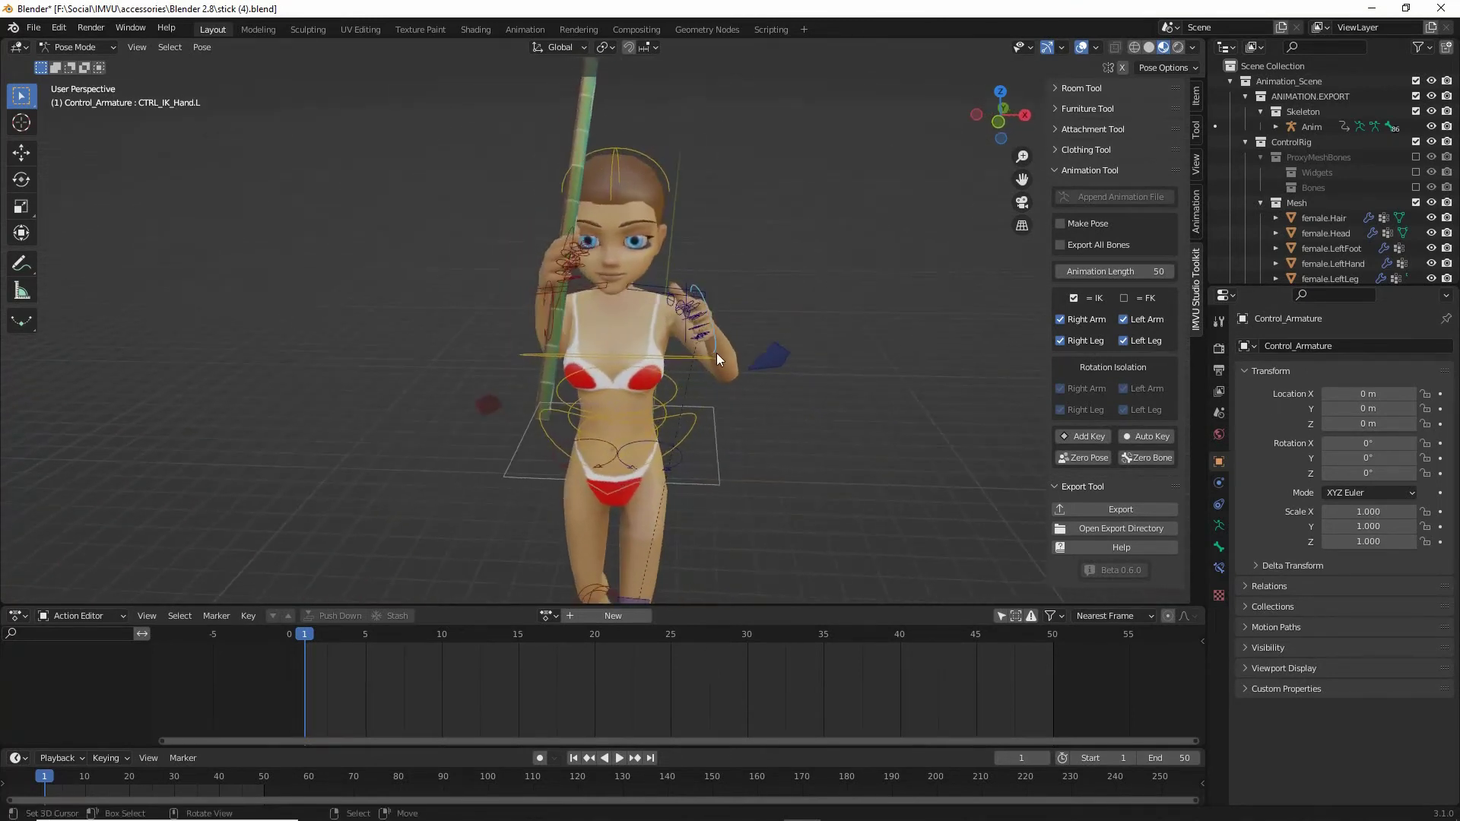
left_click(638, 358)
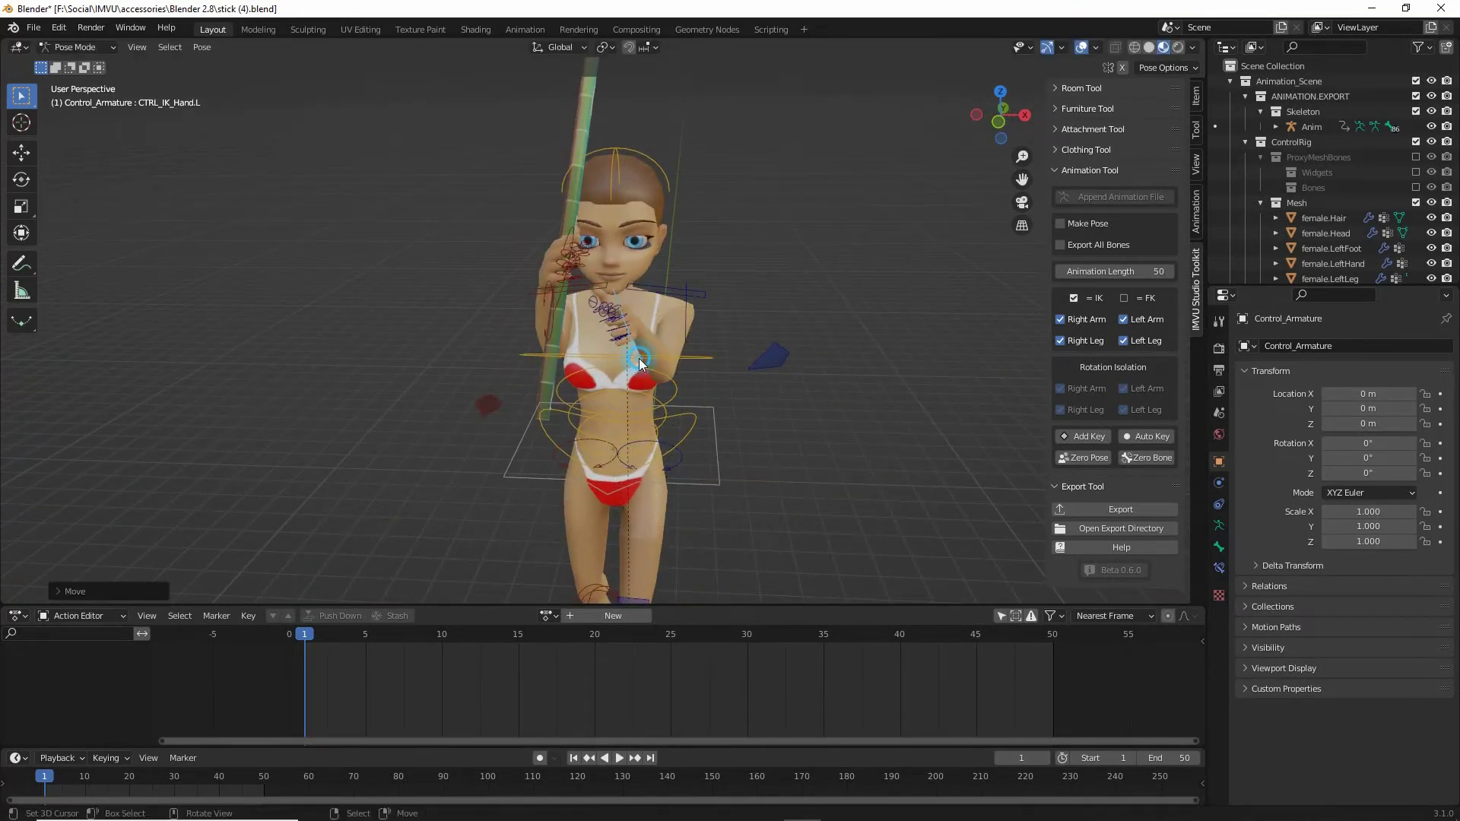
Step: Move the right hand control CTRL_IK_Hand.R about 0.5 m sideways to line it up above the left hand
left_click(547, 302)
key("g")
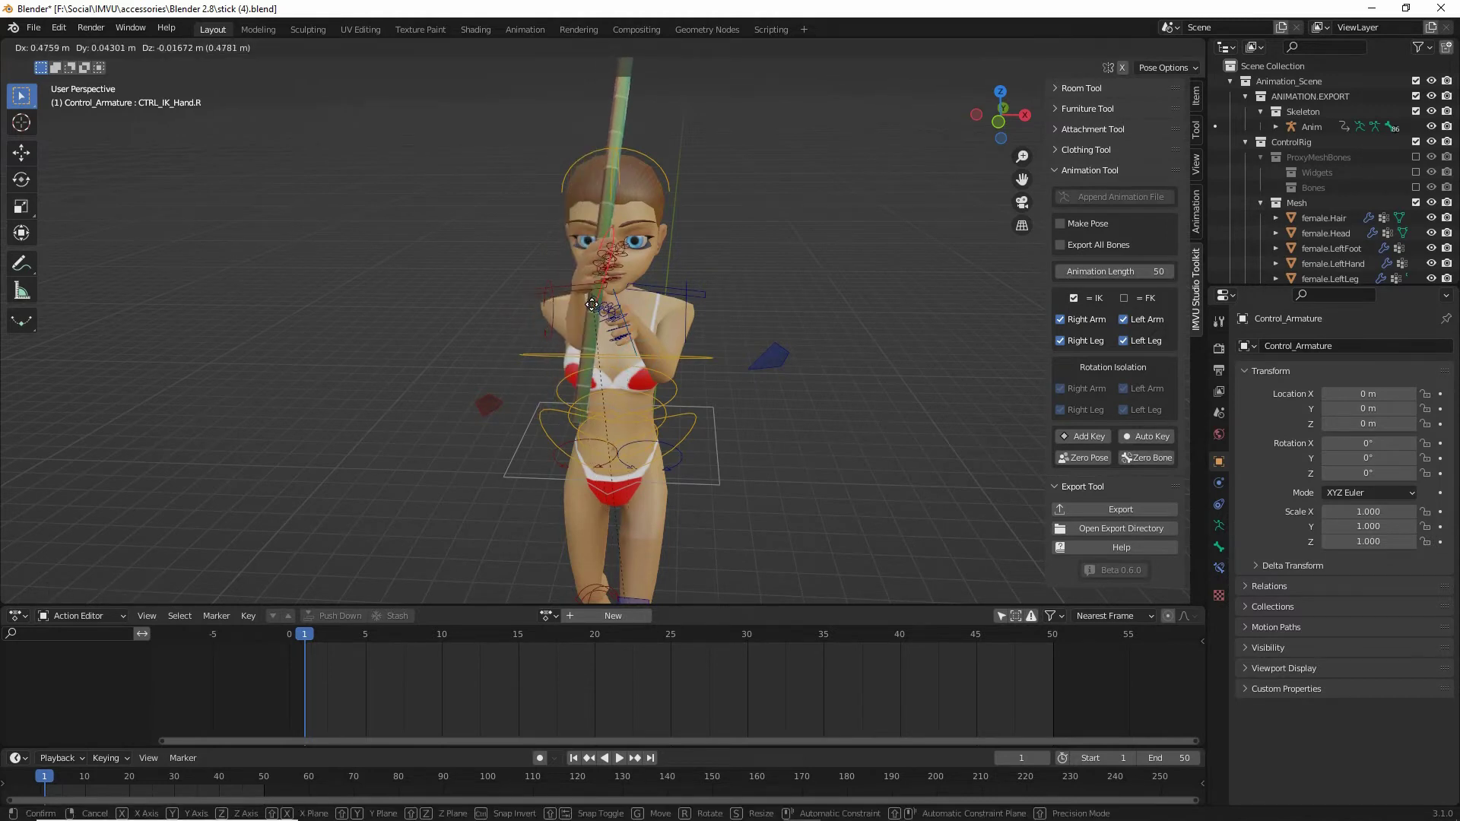
left_click(590, 308)
mouse_move(563, 327)
middle_mouse_down()
mouse_move(599, 326)
mouse_move(542, 319)
middle_mouse_up()
Step: Move the right arm pole CTRL_IK_ArmPole.R.001 about 2 m outward and upward to lift the right elbow
right_click(408, 415)
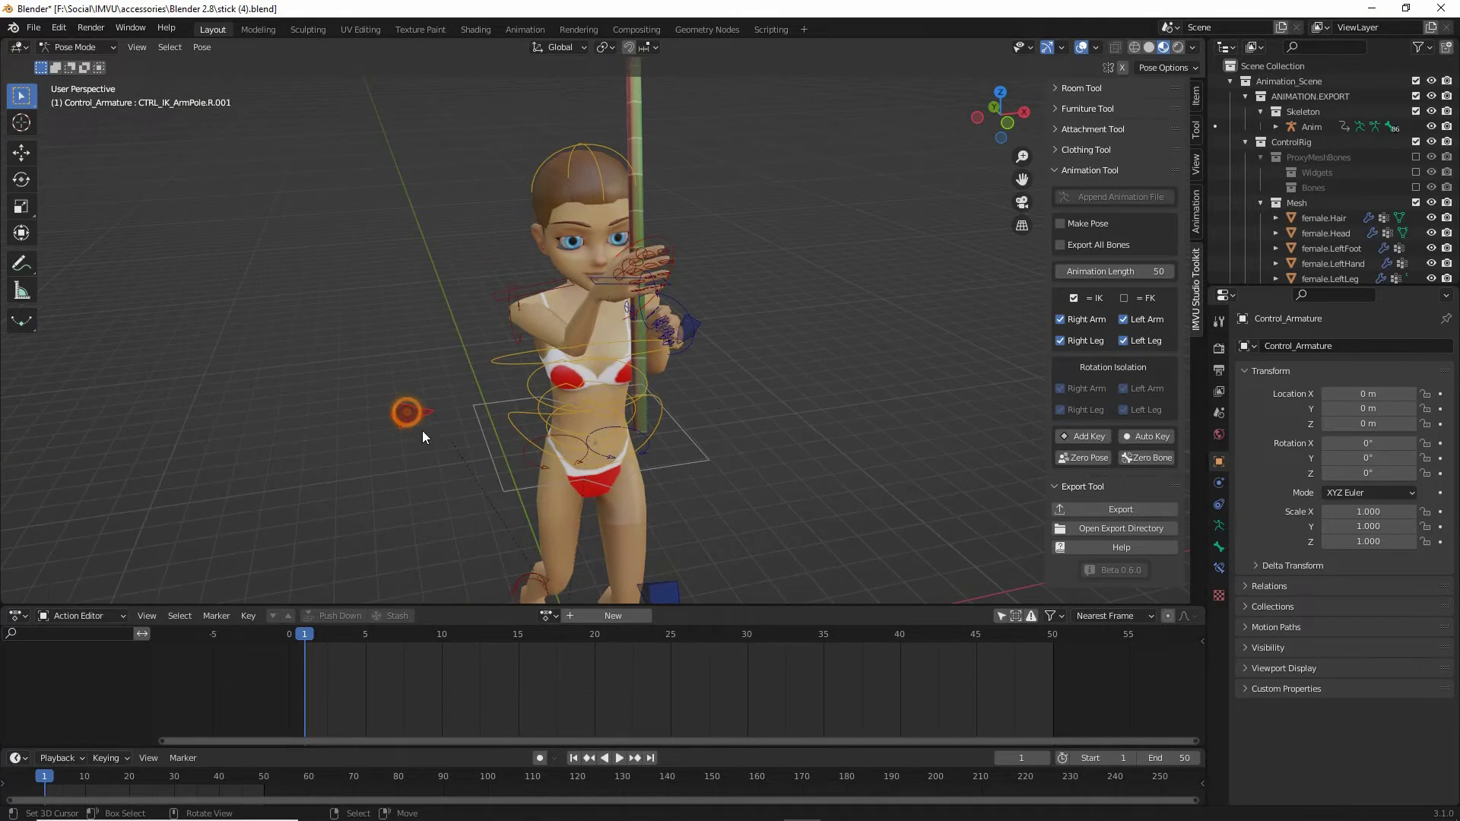
key("g")
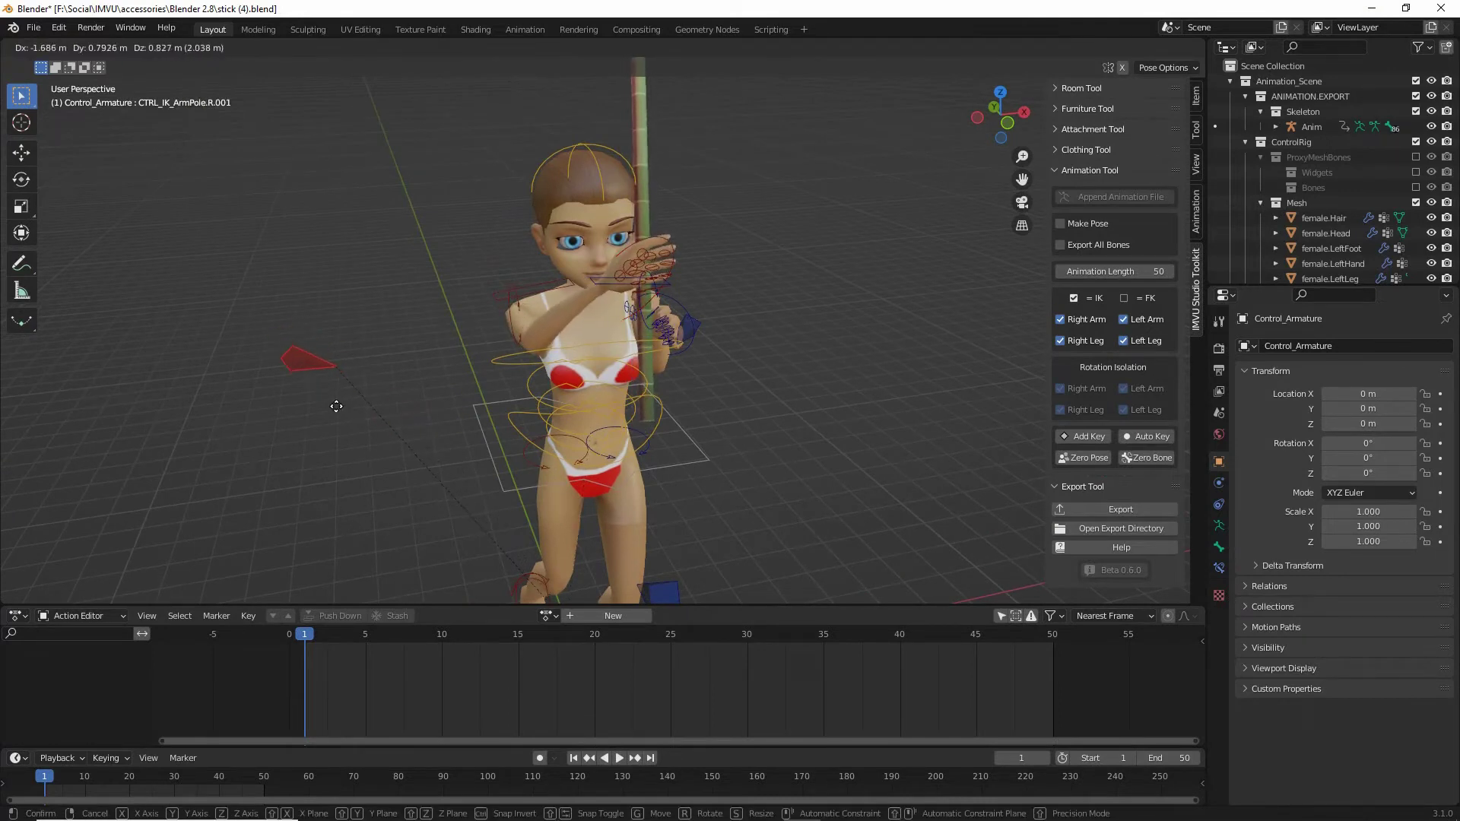
left_click(332, 403)
Step: Rotate the left hand control CTRL_IK_Hand.L and reposition it against the stick, just below the right hand
middle_click_drag(332, 403, 581, 302)
right_click(636, 346)
key("r")
left_click(658, 386)
key("g")
left_click(663, 366)
key("g")
left_click(494, 327)
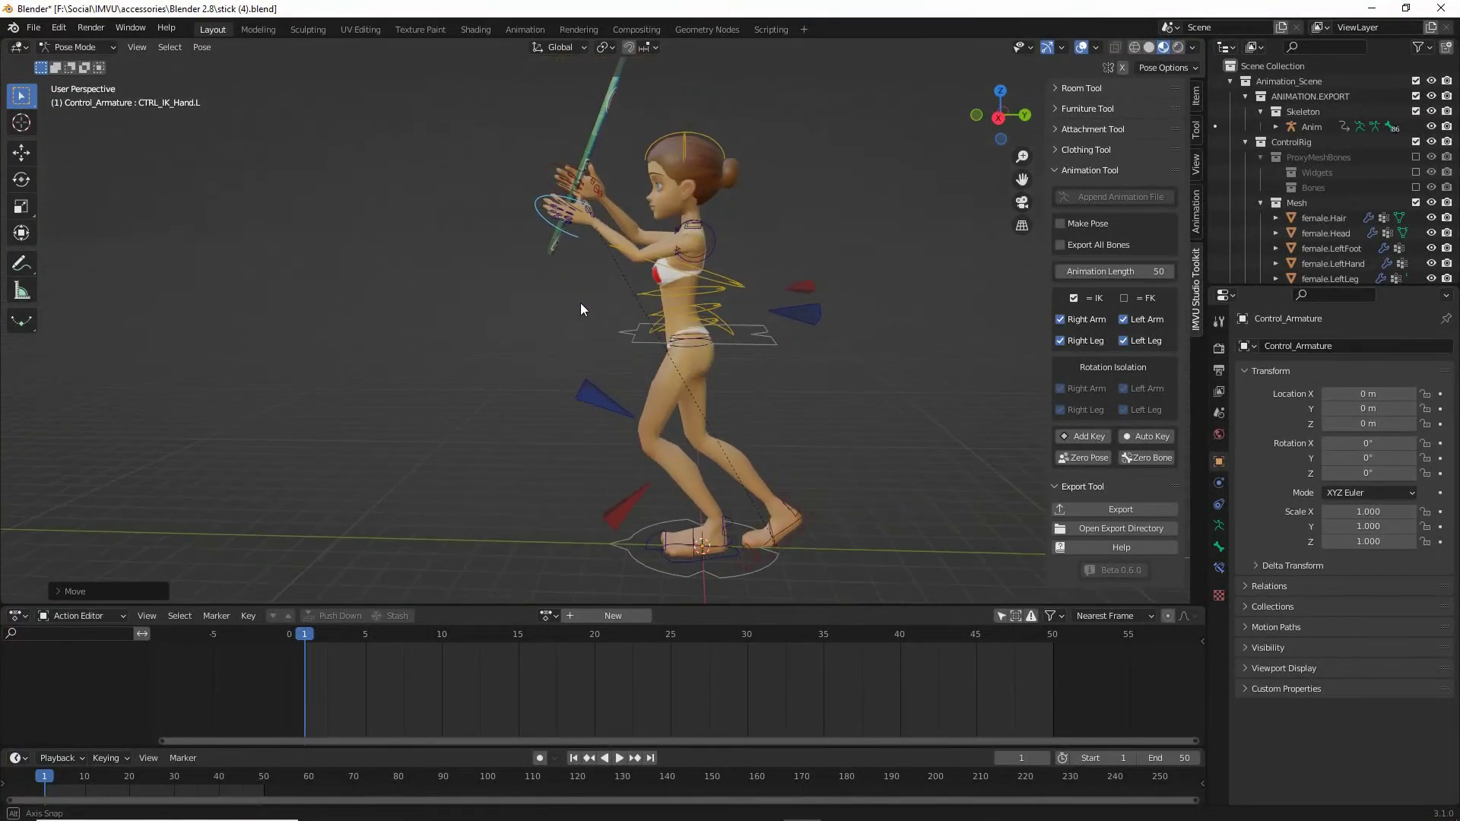
Step: Rotate the upper torso controls CTRL_FK_Torso.004 and CTRL_FK_Torso.003 to adjust the forward bend of the upper body
scroll(618, 276, "up", 1)
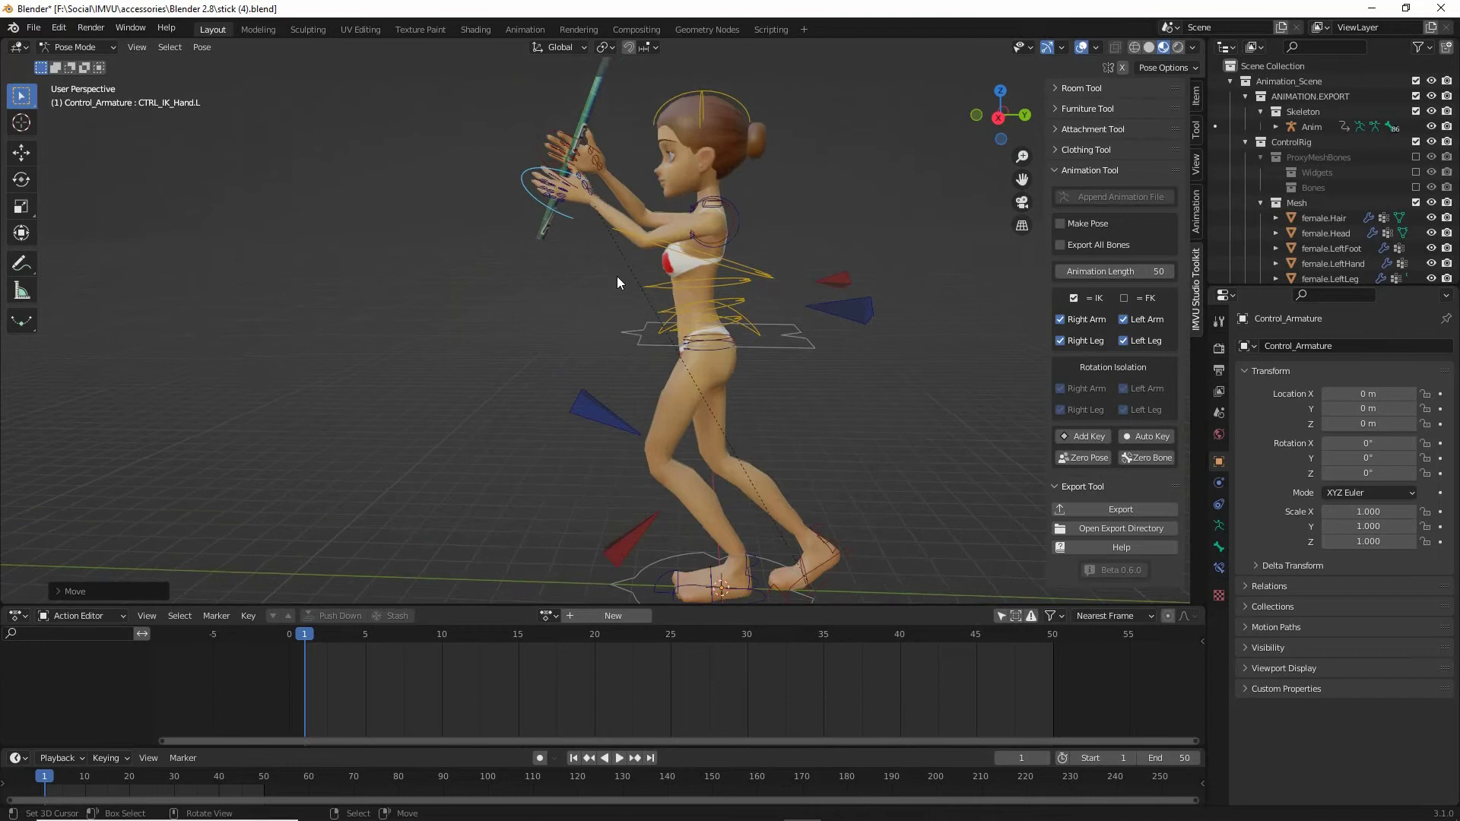
left_click(739, 280)
key("r")
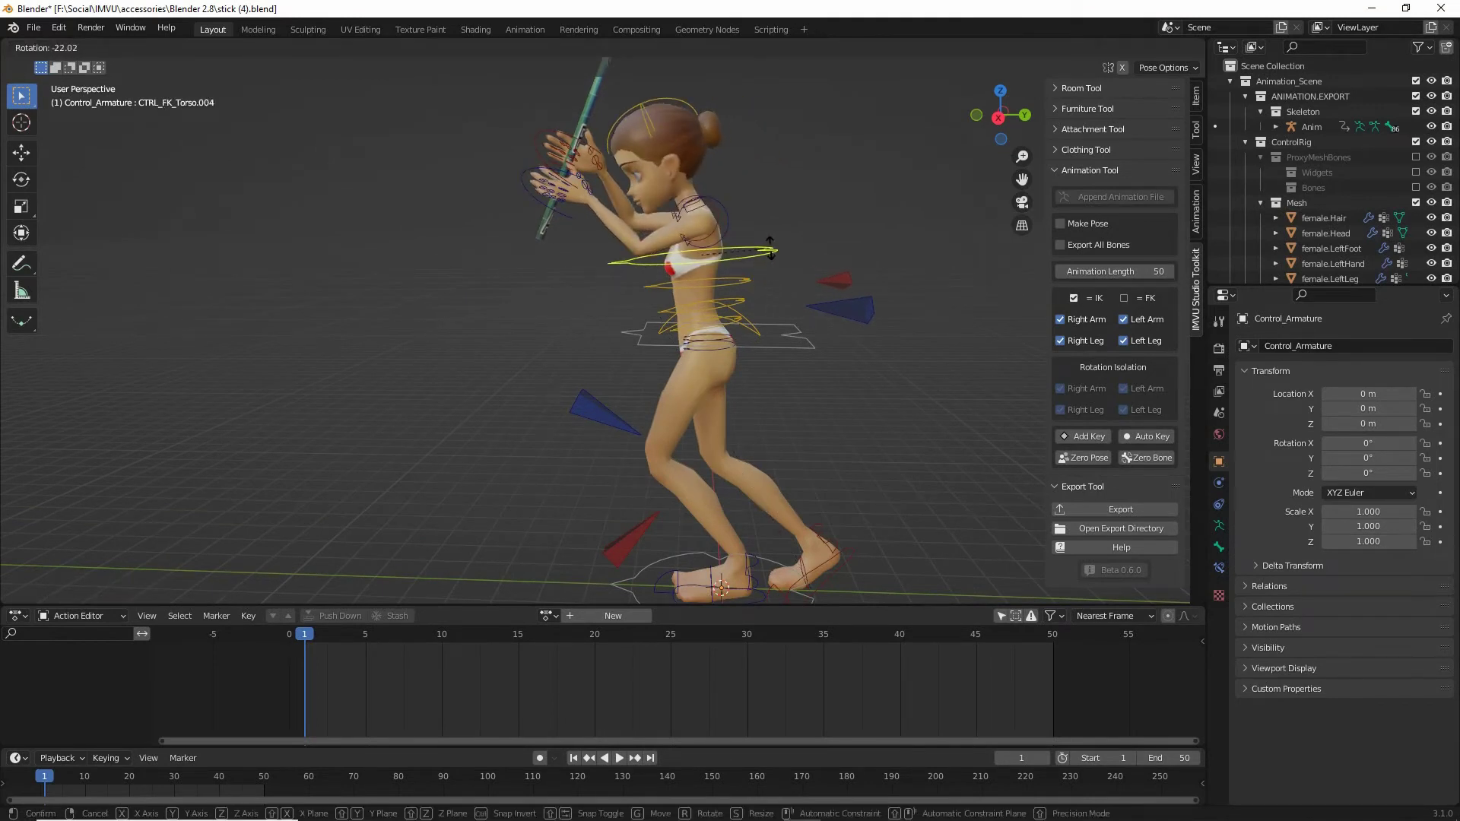
left_click(749, 283)
left_click(750, 283)
key("r")
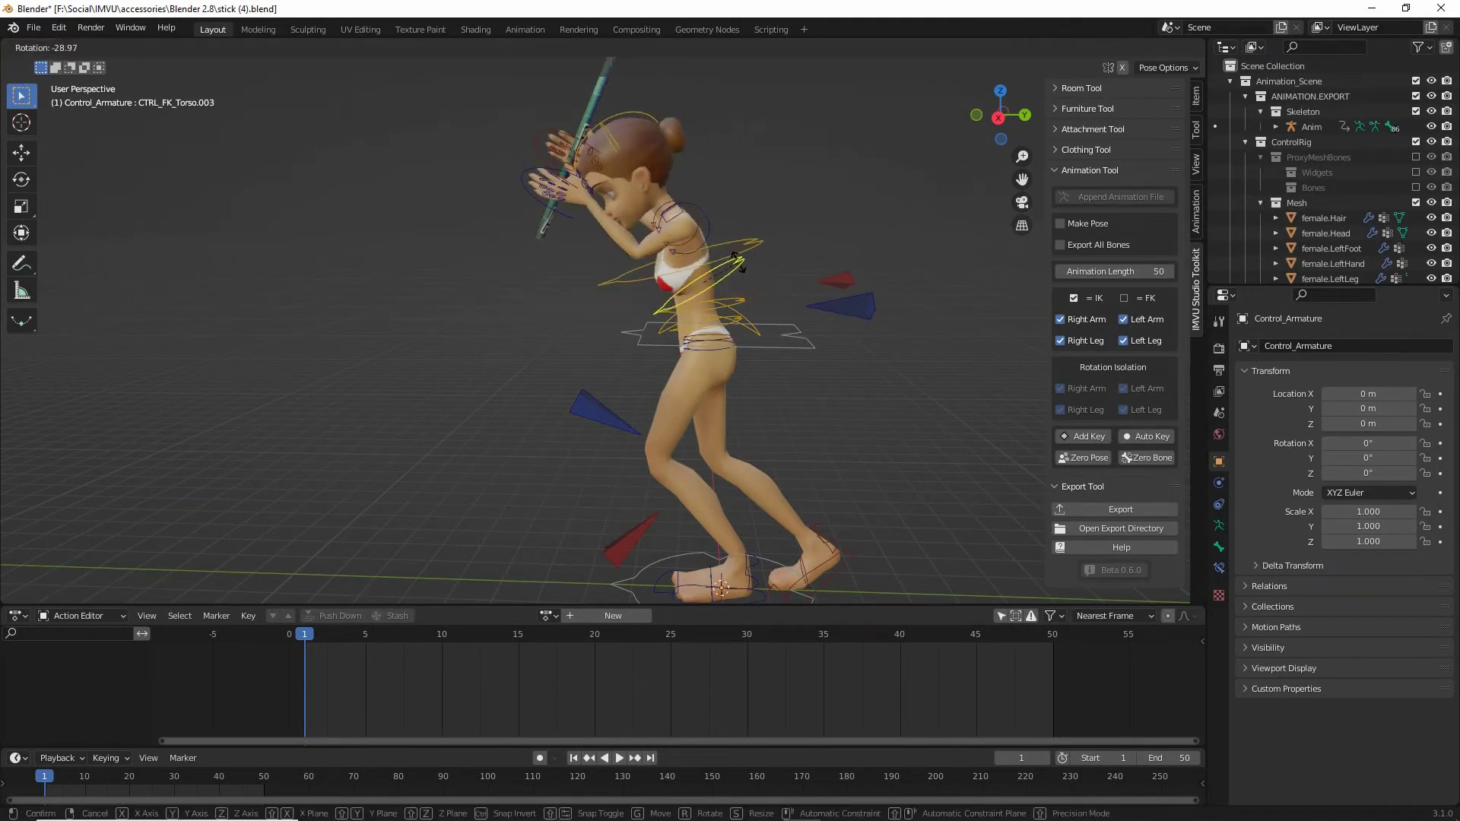
left_click(736, 264)
Step: Lean the waist forward with CTRL_FK_Torso.002 and rotate the hips control CTRL_Hips.001
left_click(735, 301)
key("r")
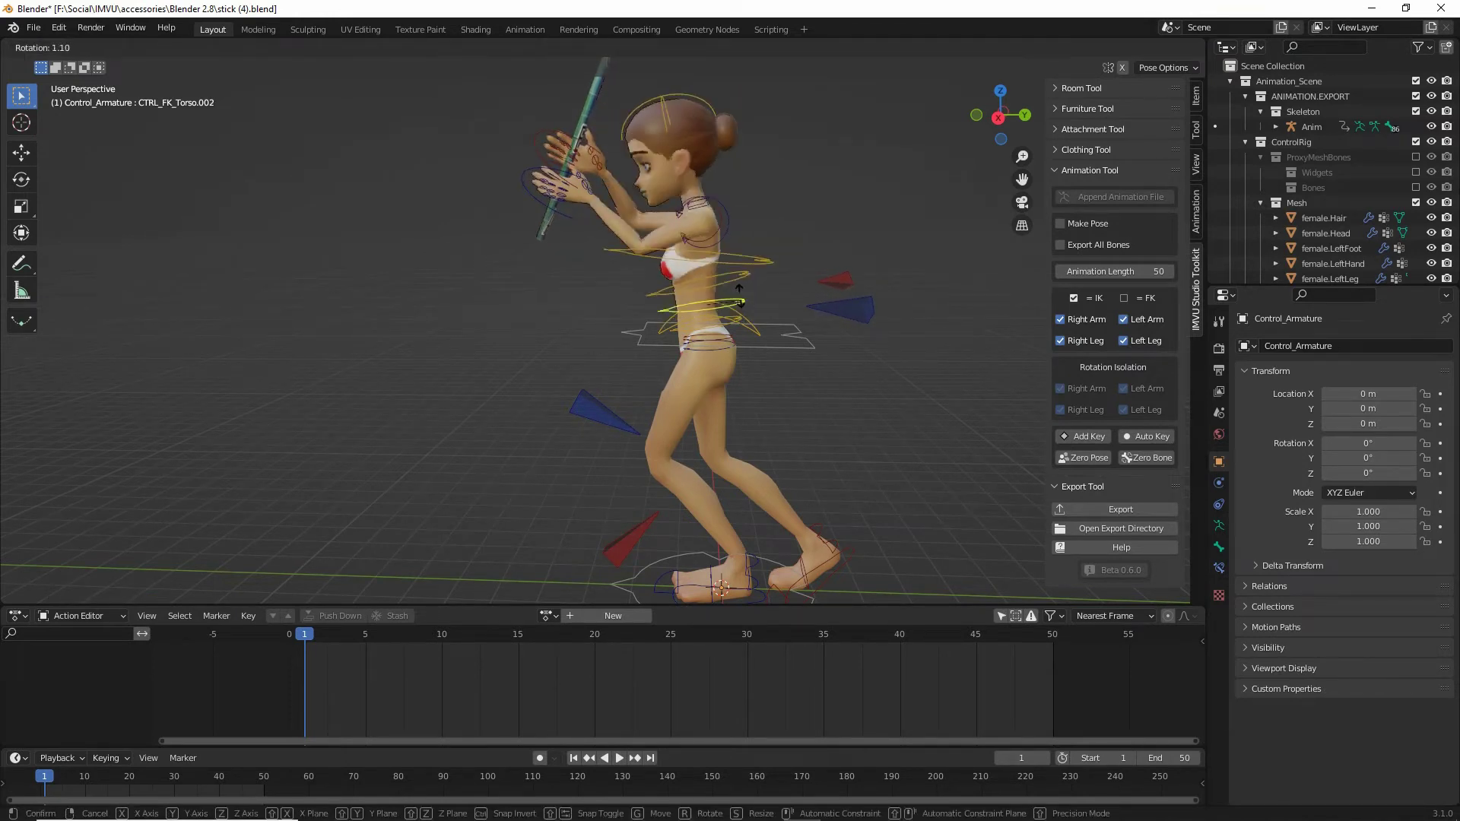
left_click(743, 298)
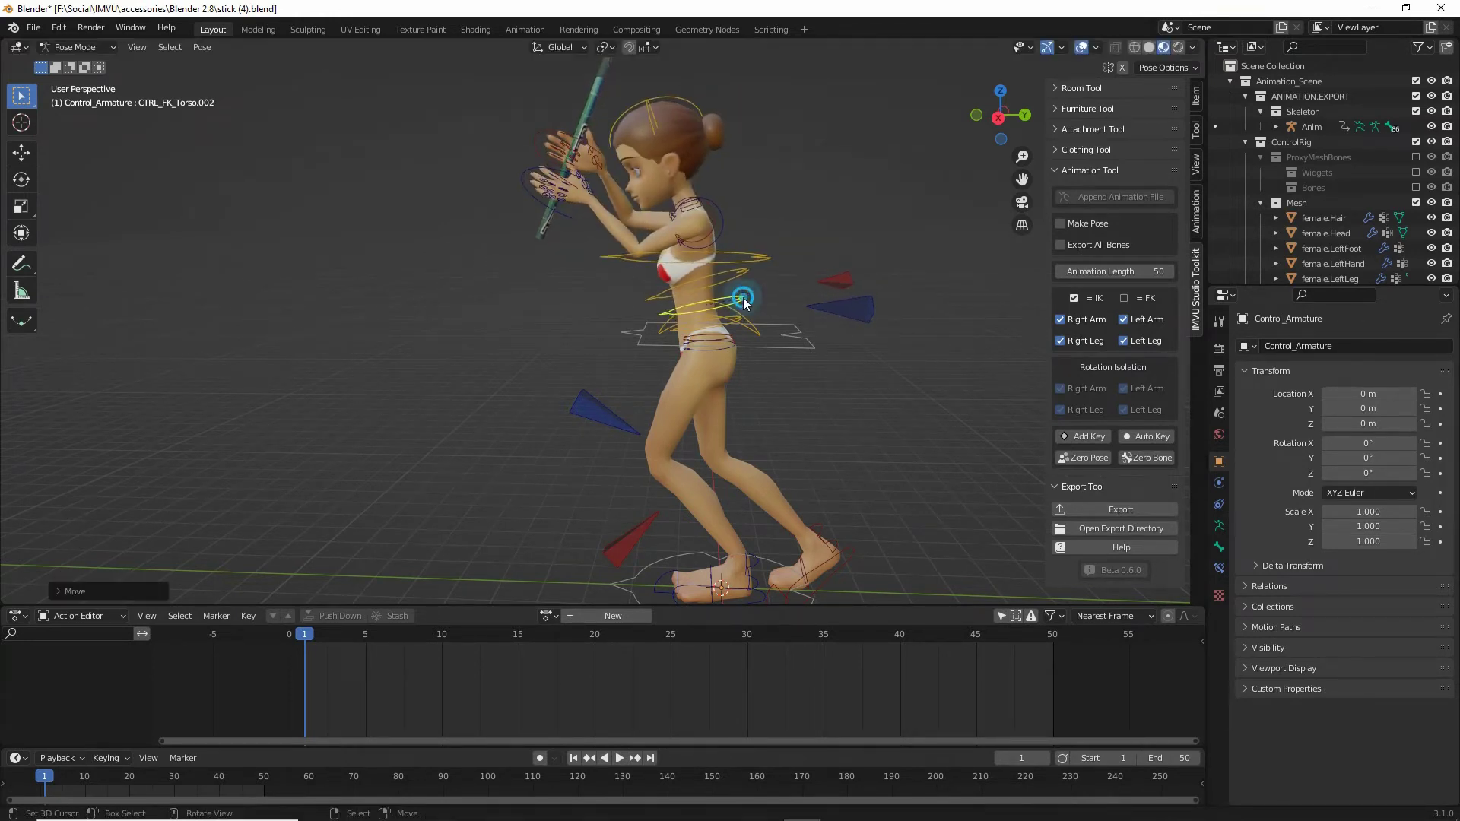
left_click(750, 333)
key("r")
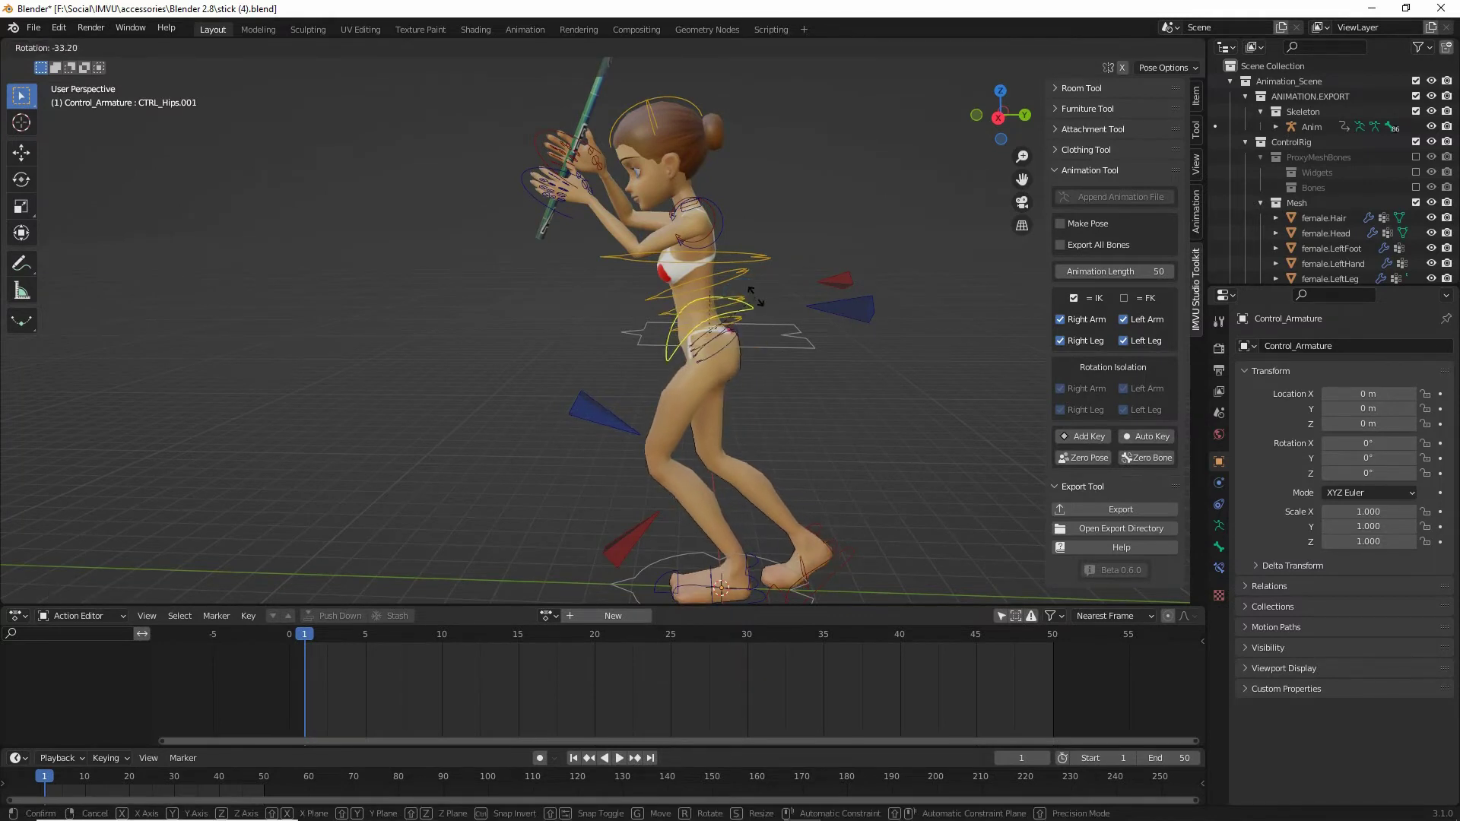
left_click(756, 314)
Step: Adjust the height of the body control CTRL_COG.001 and tilt it about 6°
left_click(789, 341)
key("g")
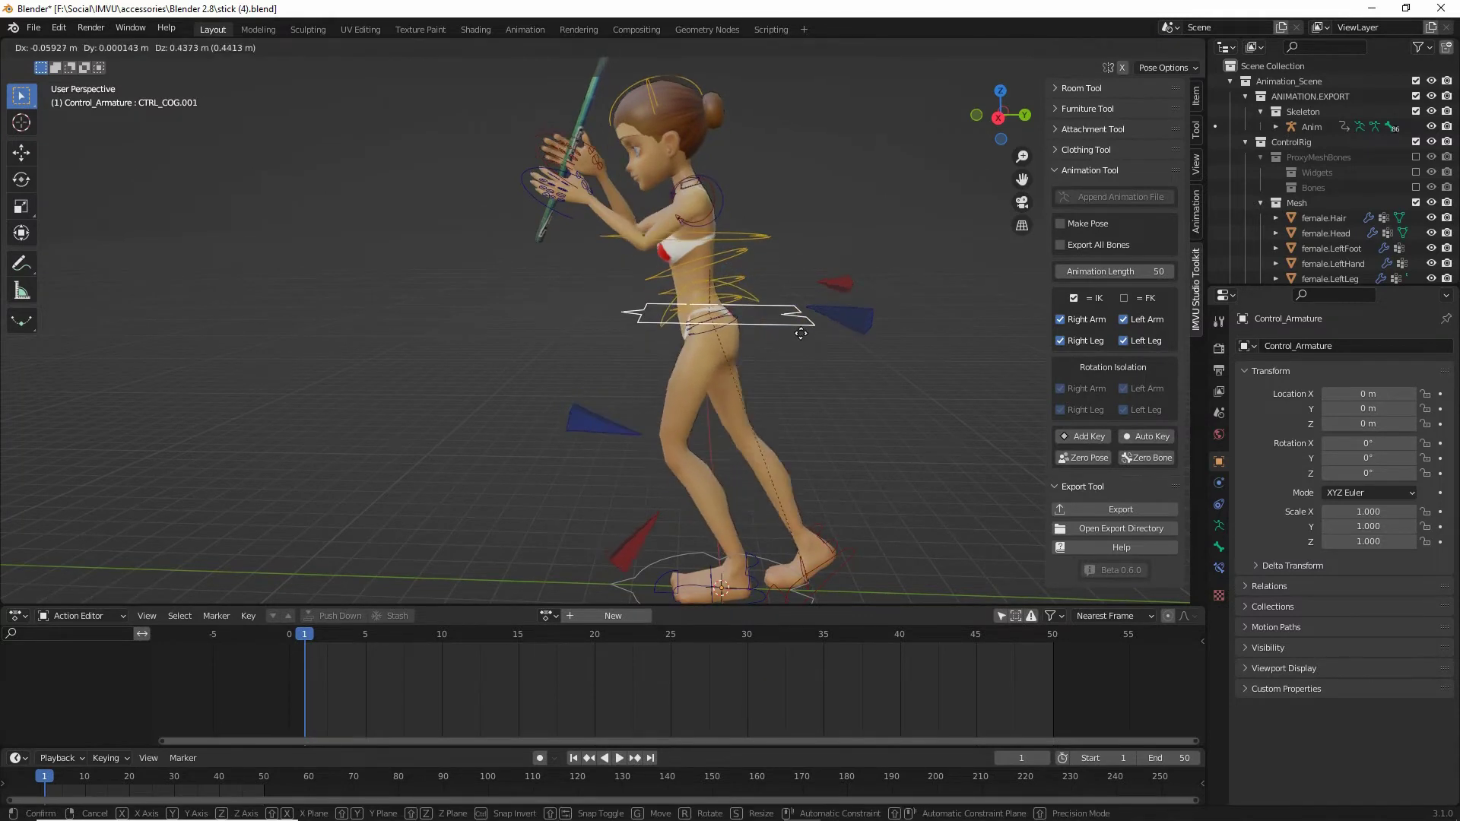
key("r")
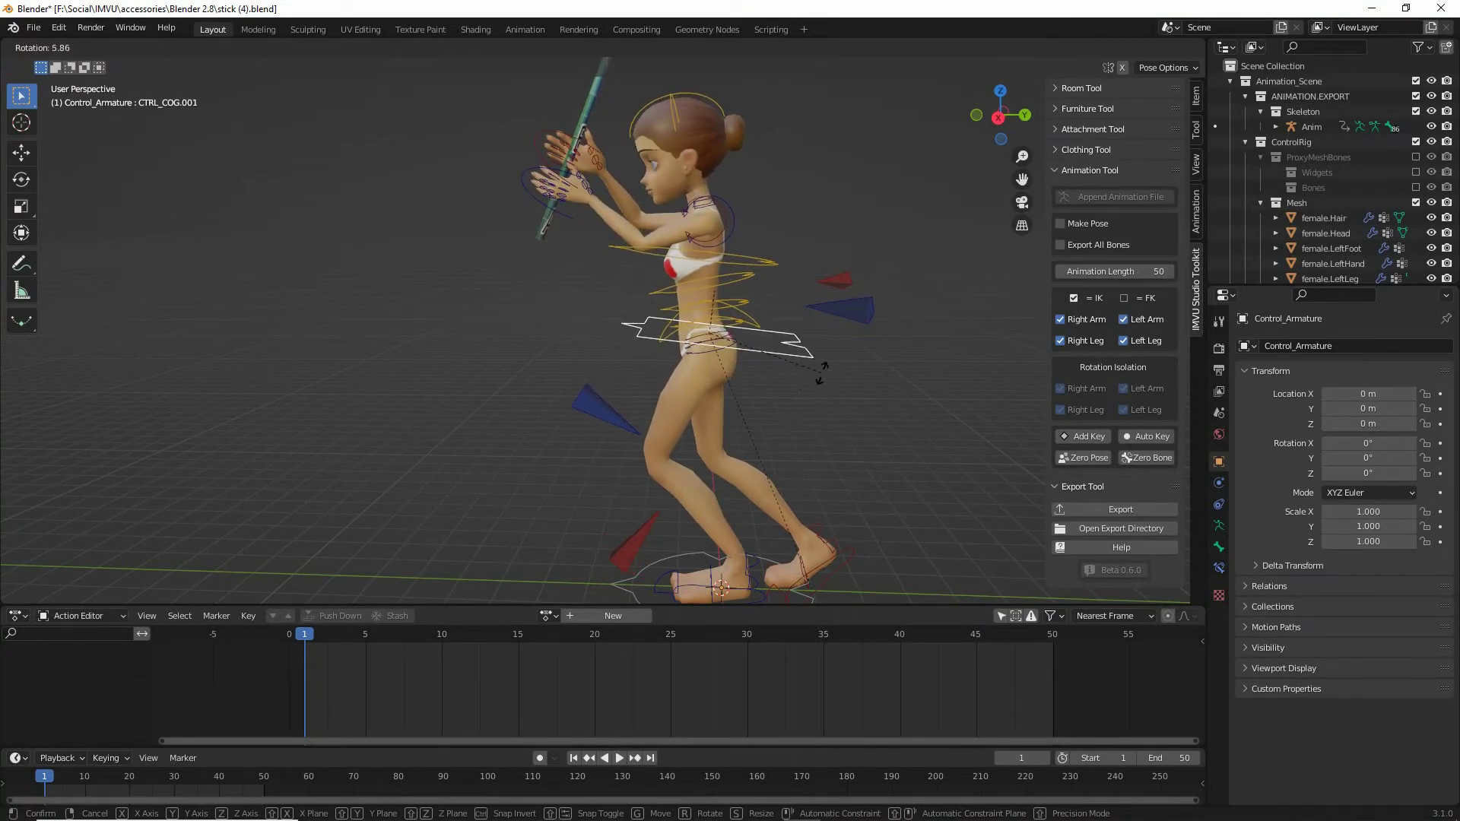
left_click(822, 375)
Step: Adjust the left shoulder from behind by rotating the left clavicle control CTRL_Clavical.L
middle_click_drag(550, 305, 739, 294)
middle_click_drag(631, 258, 564, 307)
left_click(688, 286)
key("r")
left_click(722, 332)
left_click(663, 281)
key("r")
left_click(671, 293)
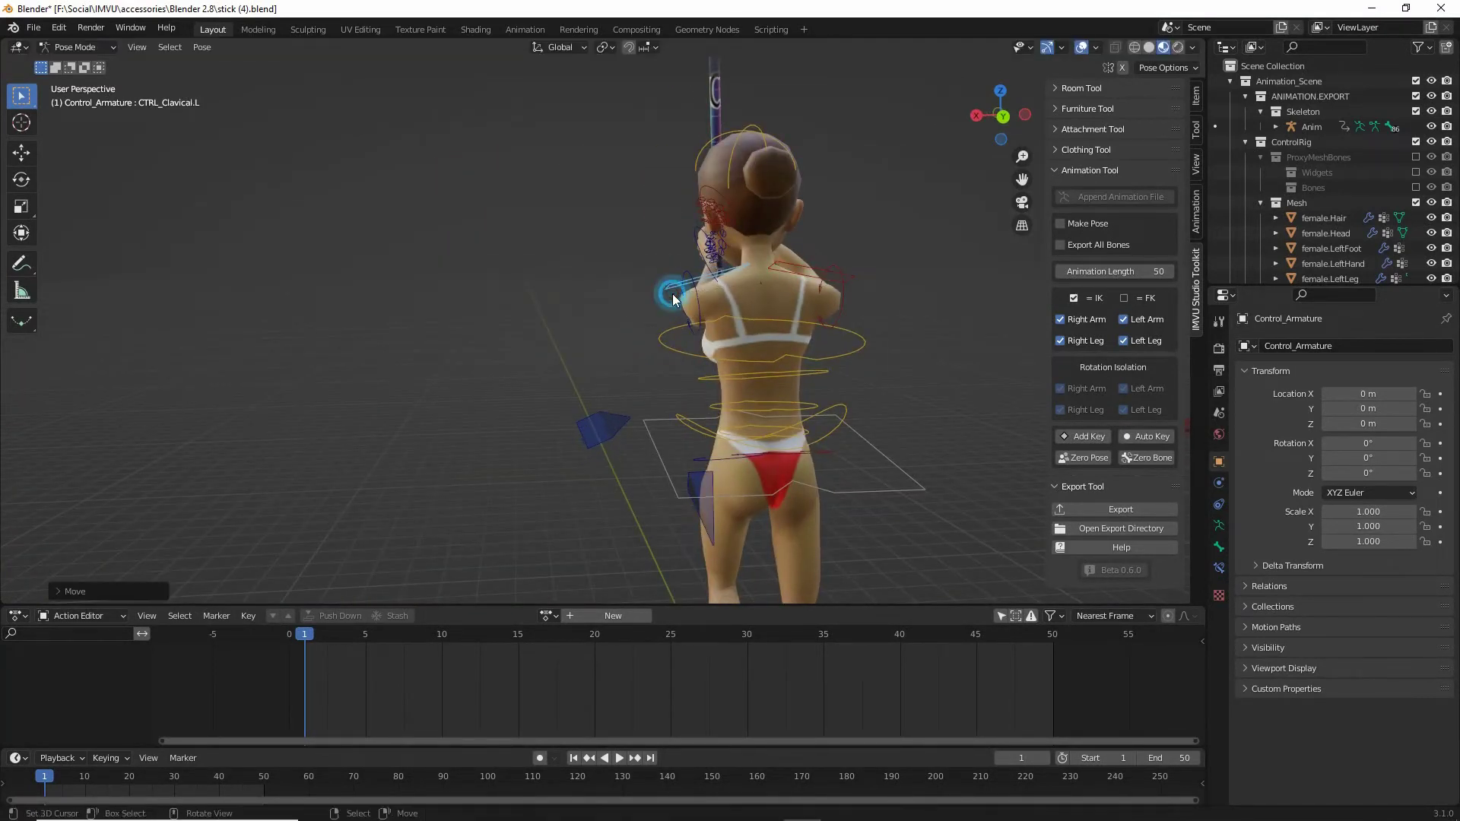
Step: Move the left arm pole CTRL_IK_ArmPole.L.001 outward and slightly upward to bring the left elbow out
middle_click_drag(671, 295, 525, 335)
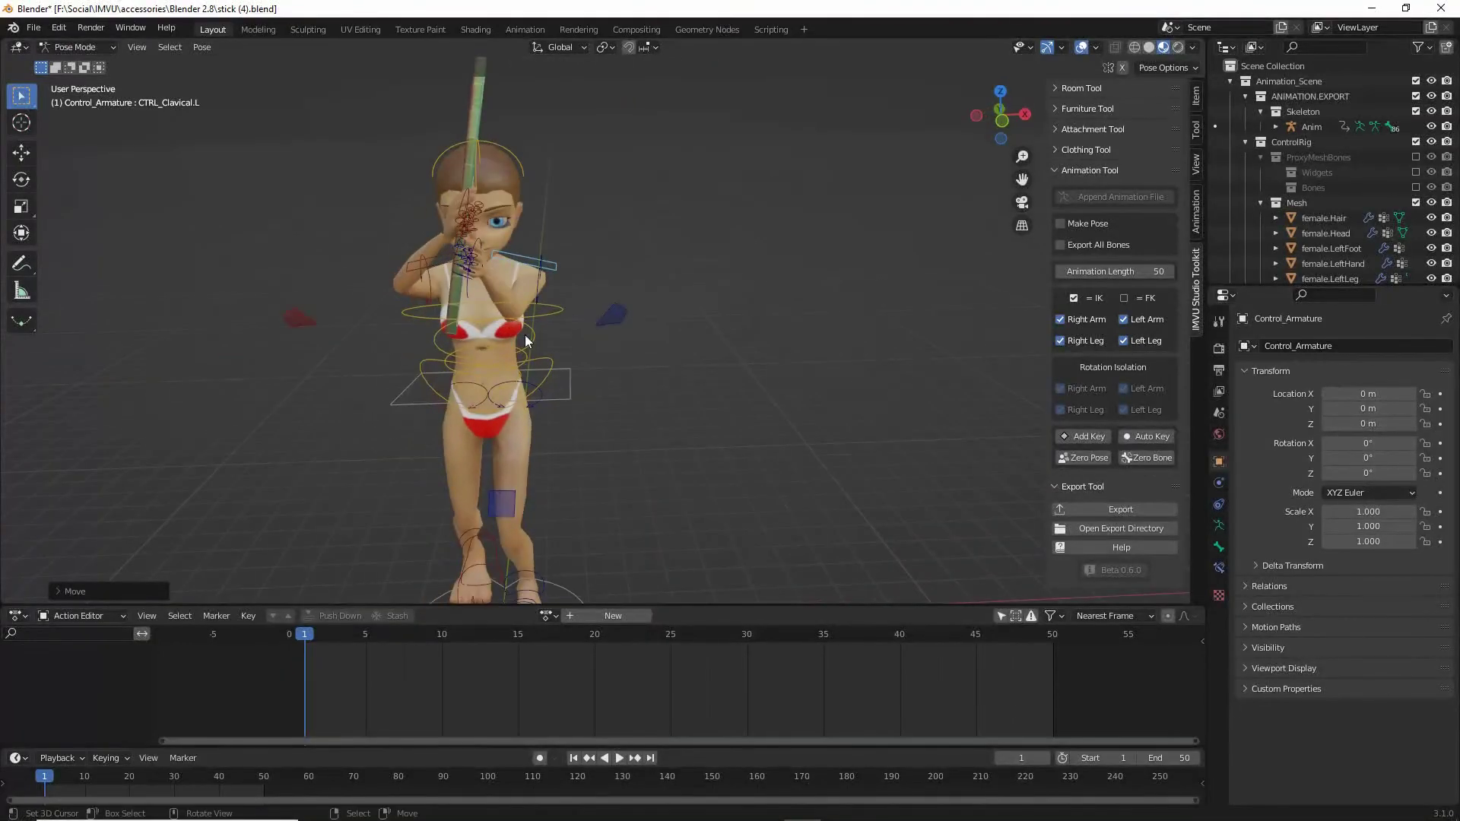
left_click(596, 316)
key("g")
left_click(645, 304)
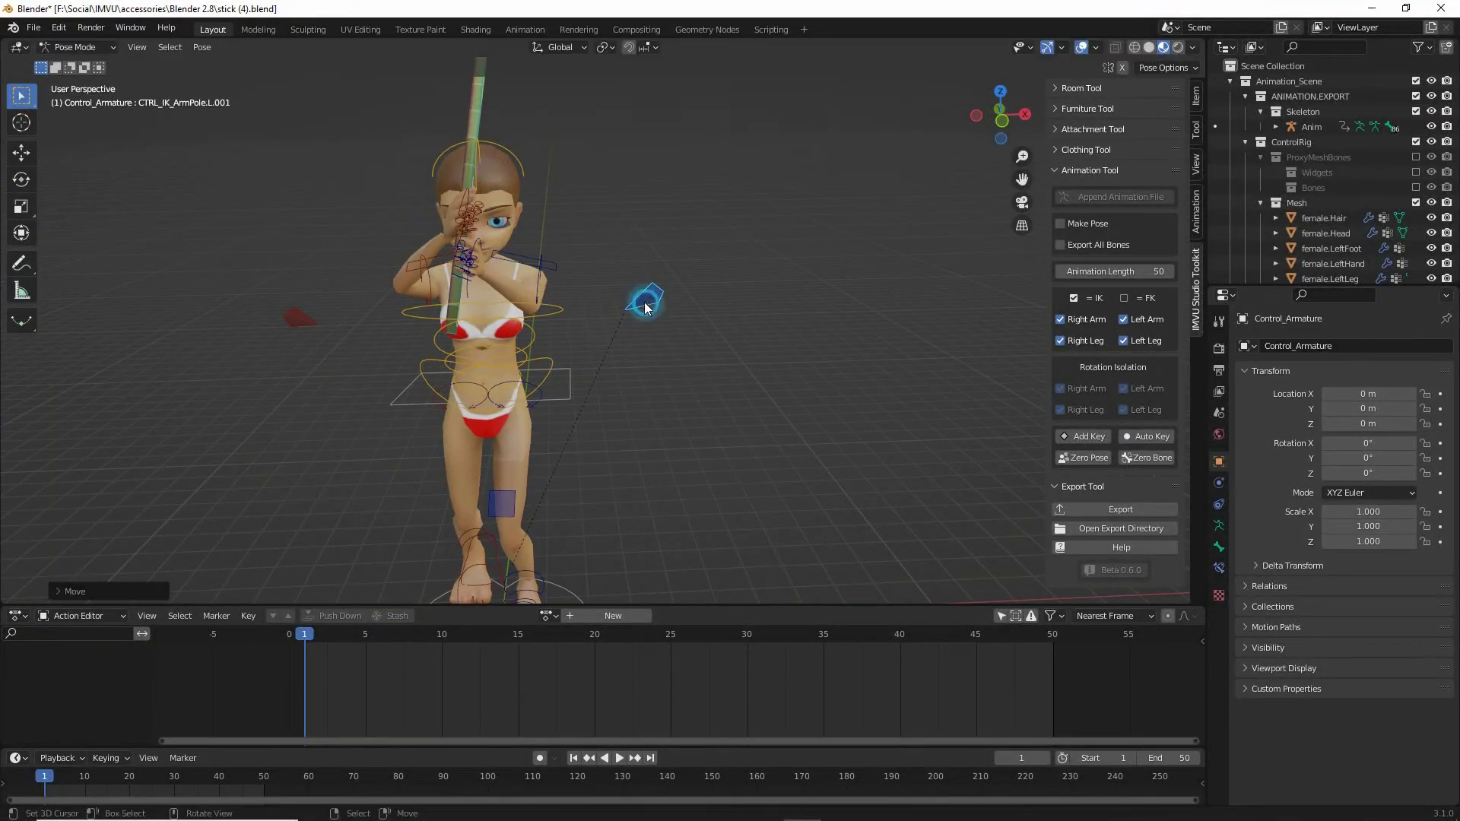
Step: Select the right index finger control CTRL_FingerIndex02.R and activate the Rotate tool on it
middle_click_drag(448, 299, 642, 327)
scroll(568, 298, "up", 6)
scroll(642, 327, "up", 2)
left_click(553, 221)
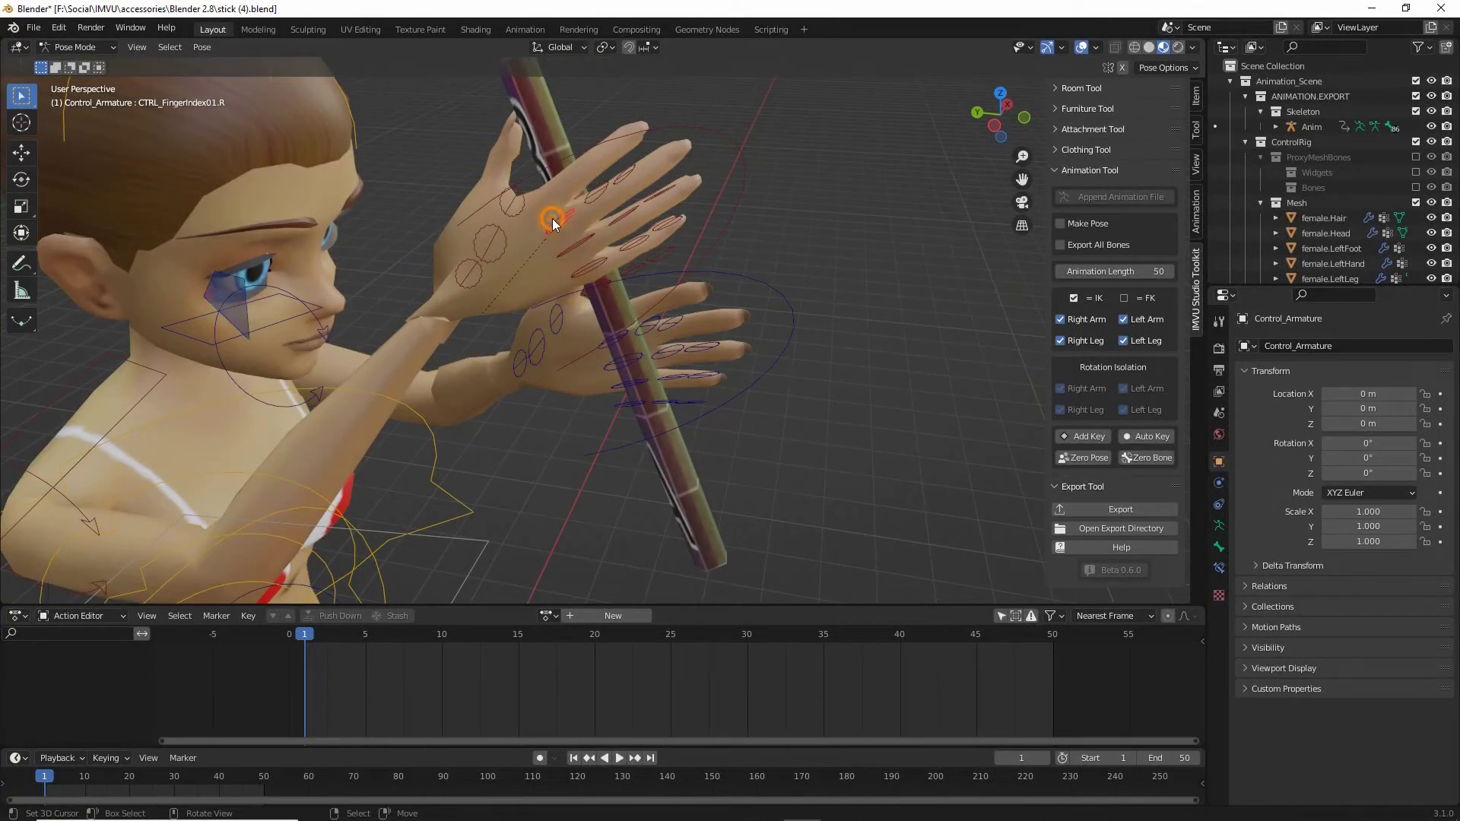
left_click(595, 201)
middle_click_drag(595, 201, 592, 238)
middle_click_drag(591, 304, 482, 289)
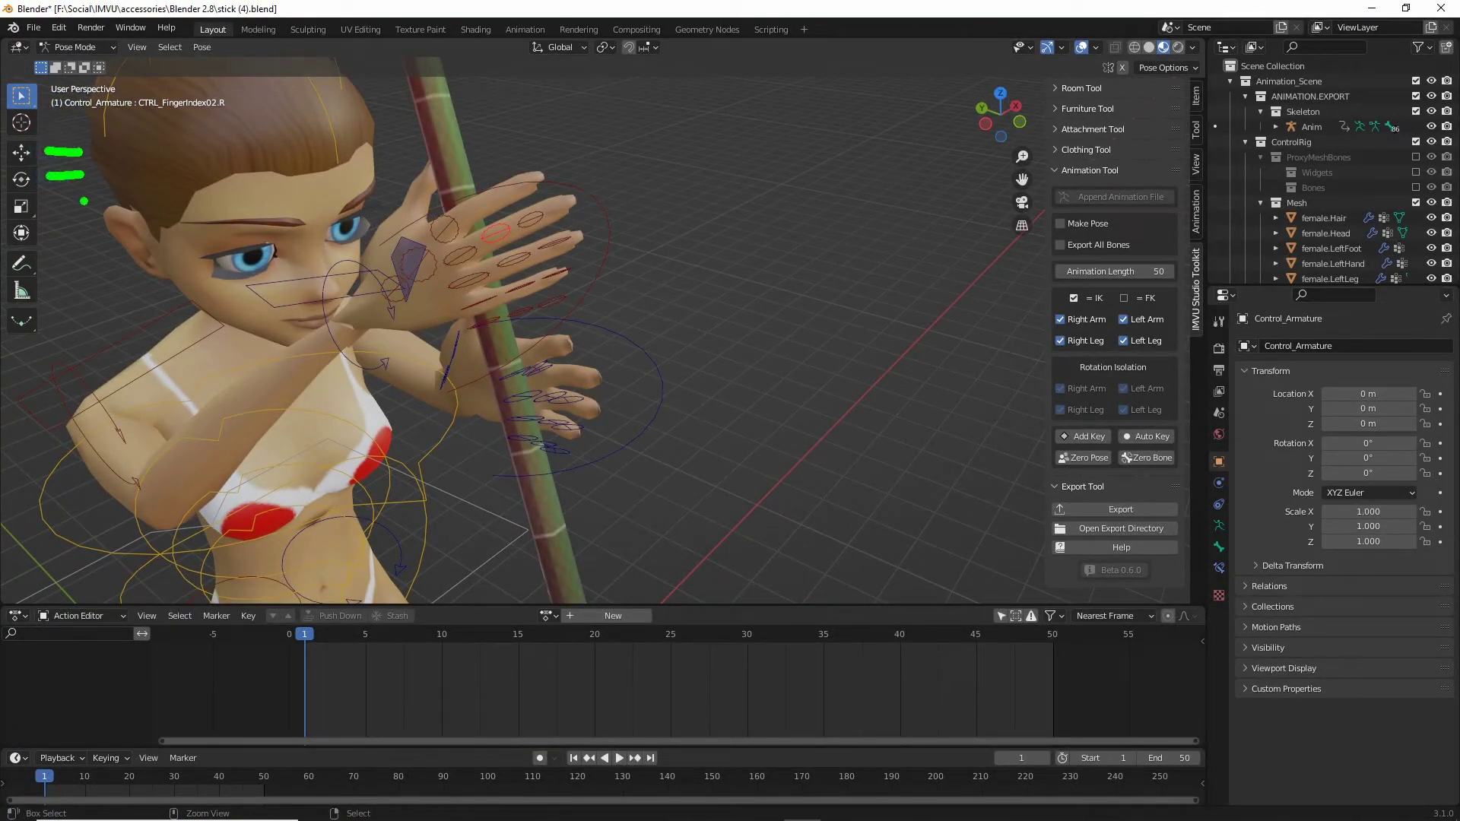
left_click(22, 180)
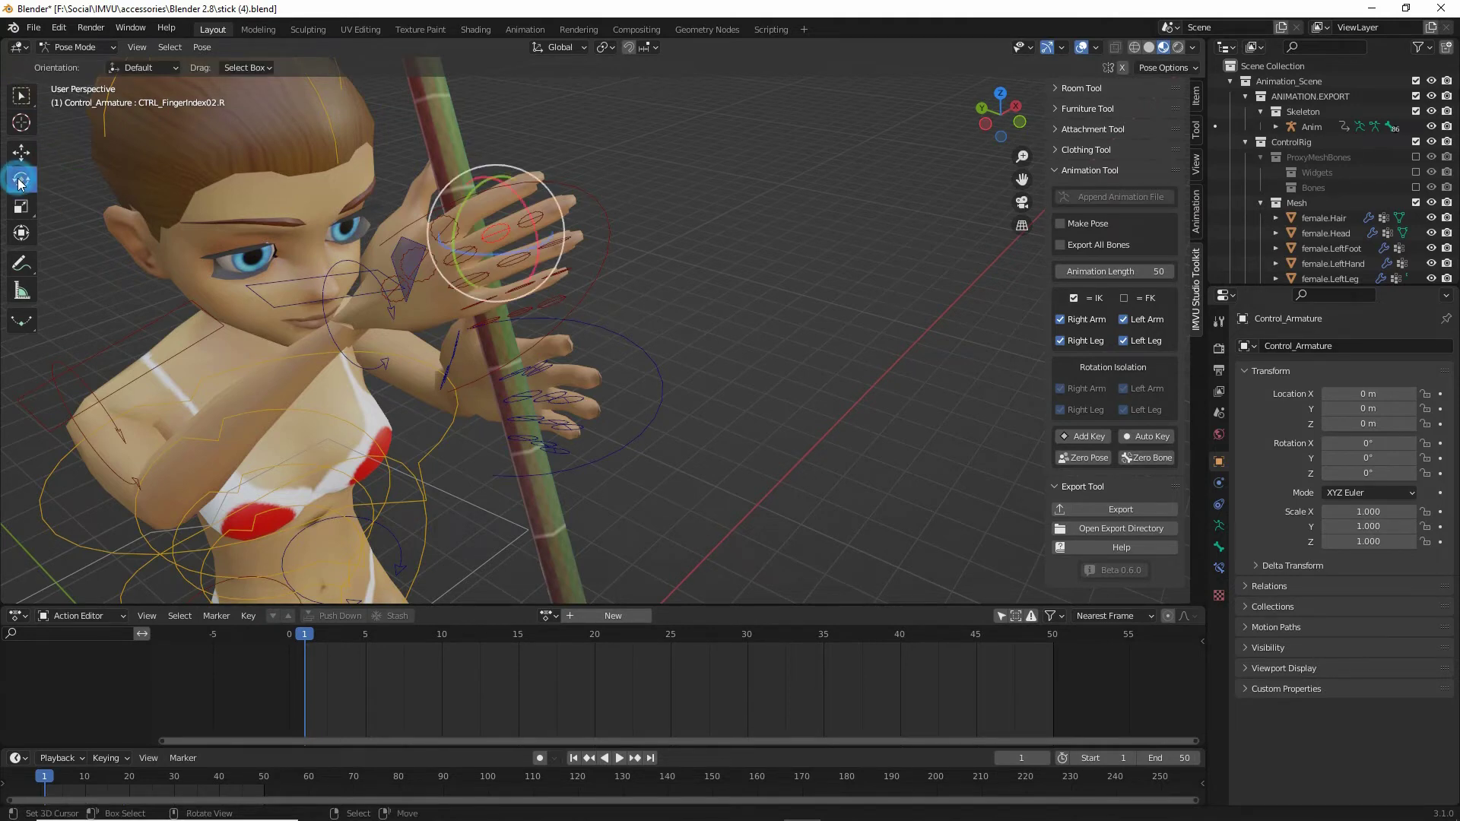
Step: Set the transform orientation to Local so the rotation axes follow the finger
mouse_move(517, 344)
middle_mouse_down()
mouse_move(552, 333)
mouse_move(543, 345)
middle_mouse_up()
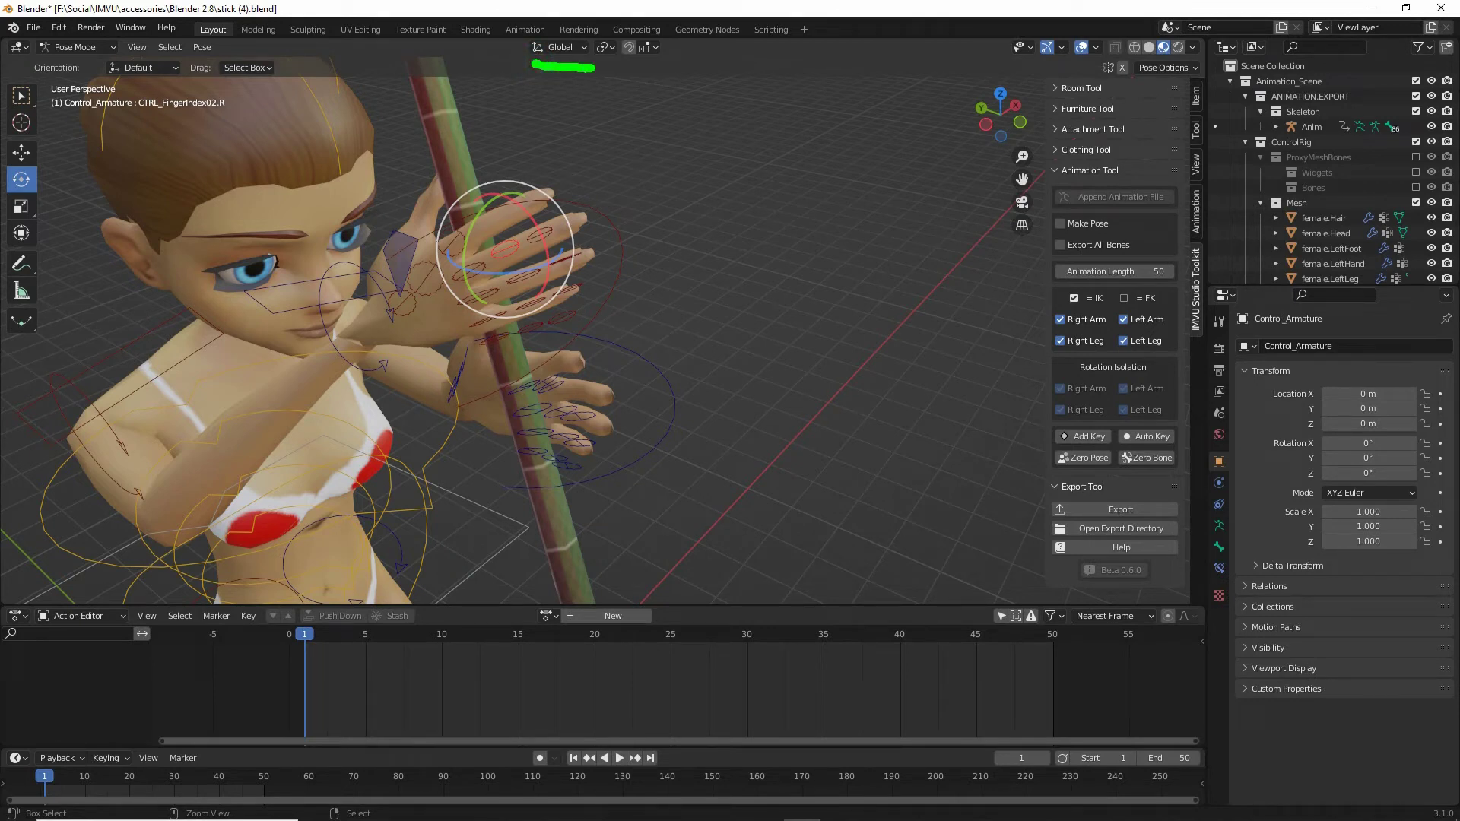
left_click_drag(832, 403, 666, 354)
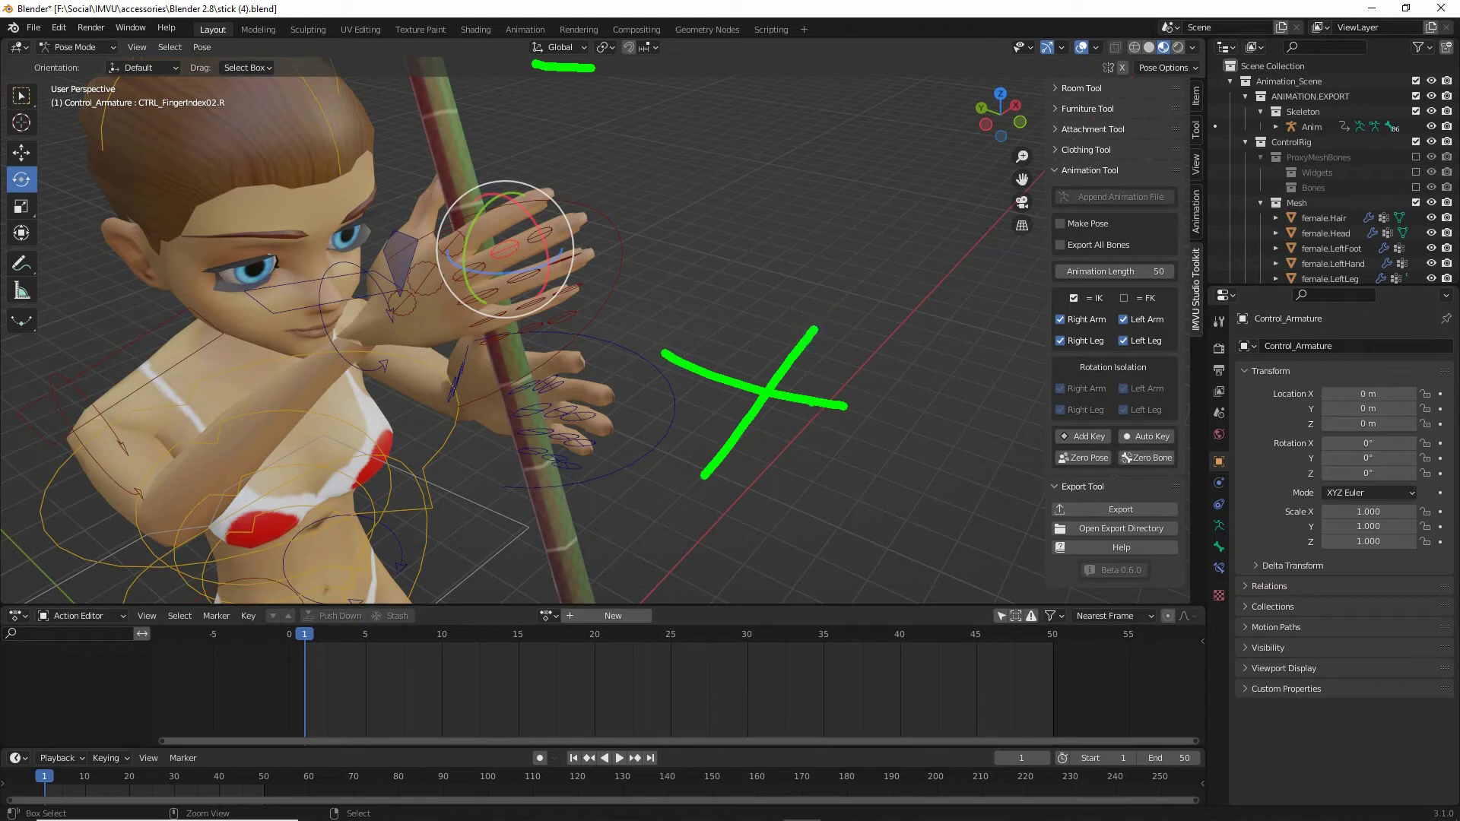
key("Escape")
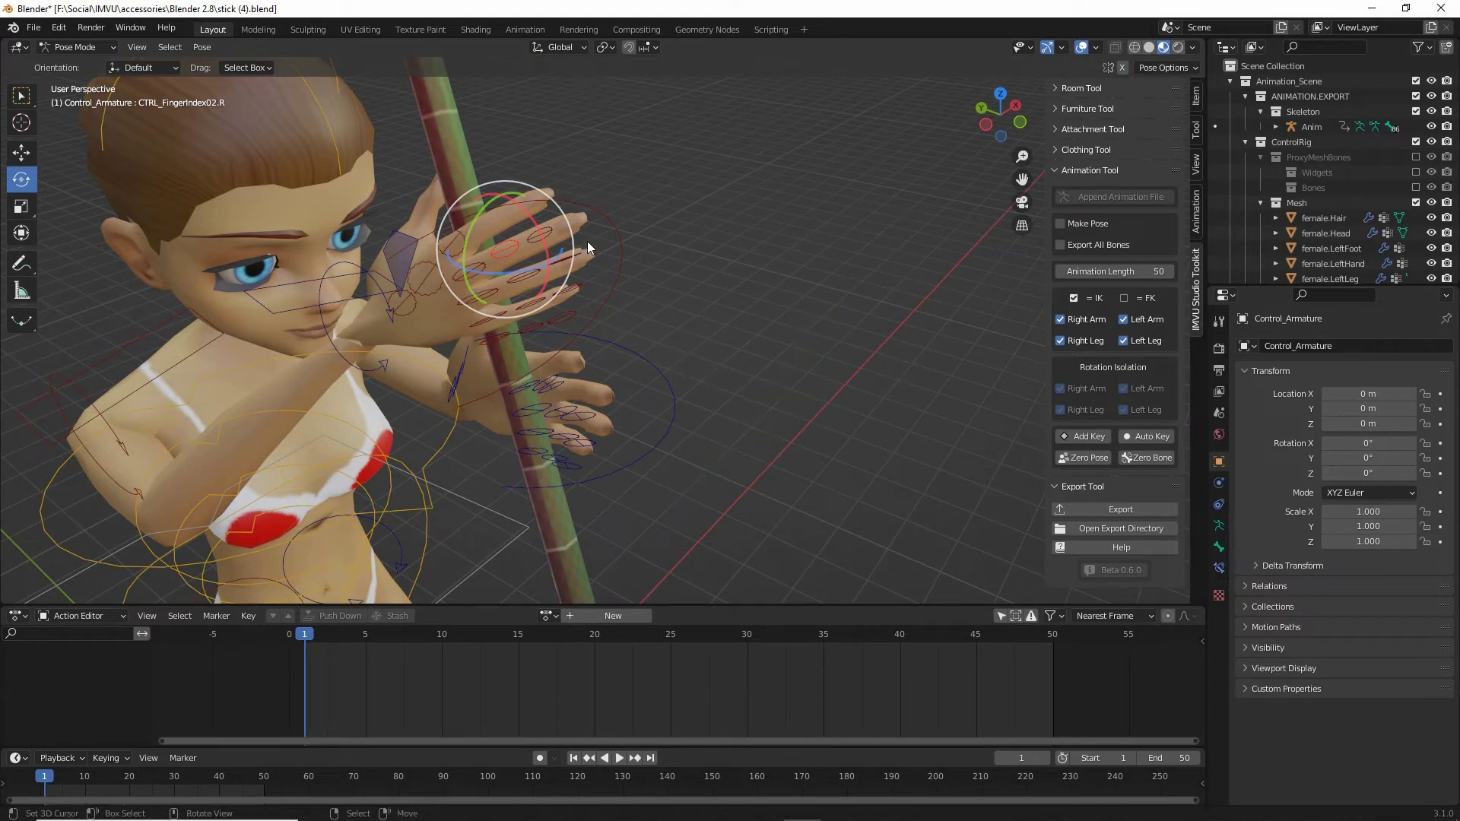
left_click(560, 47)
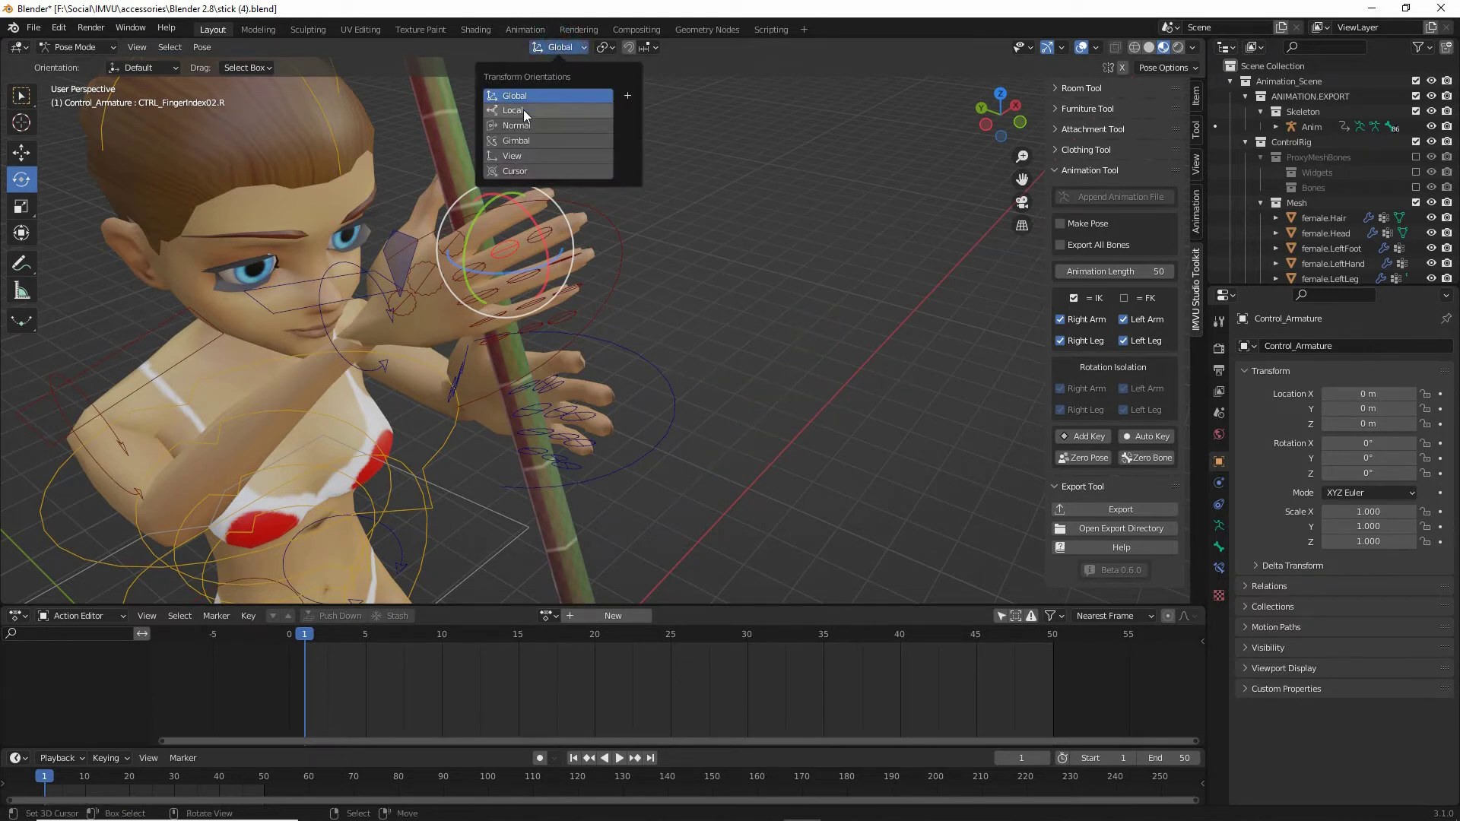
left_click_drag(532, 122, 493, 122)
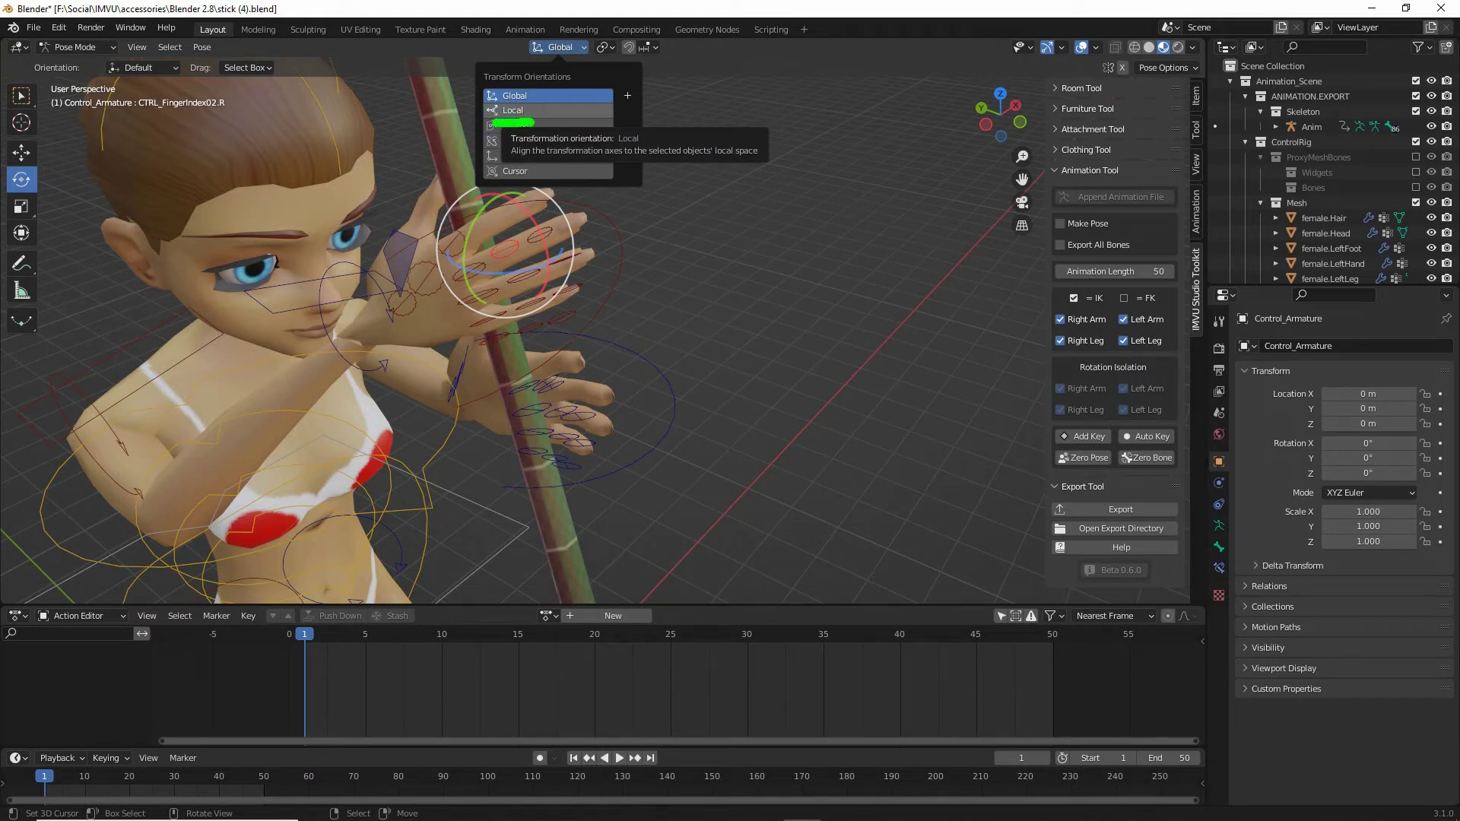
left_click(511, 110)
Step: Rotate CTRL_FingerIndex02.R on its local axis to curl the right index finger around the stick
middle_click_drag(543, 301, 477, 369)
left_click_drag(440, 371, 454, 358)
middle_click_drag(411, 405, 598, 305)
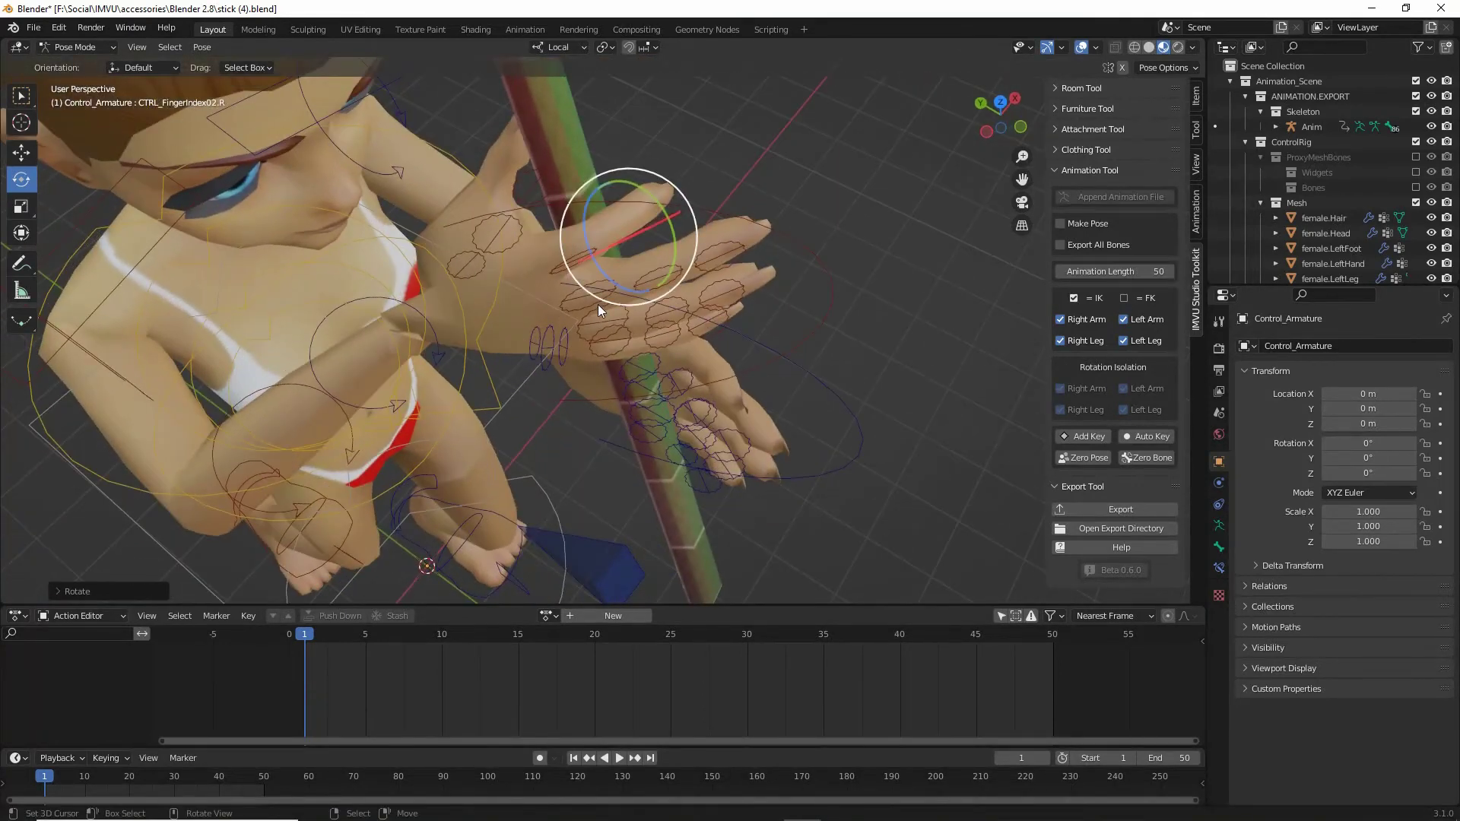
Step: Curl the right middle finger towards the stick by rotating its joint controls
left_click(633, 294)
left_click_drag(654, 283, 723, 272)
left_click(692, 253)
right_click(653, 222)
left_click_drag(659, 229, 667, 241)
Step: Curl the right ring finger towards the stick by rotating CTRL_FingerRing02.R and the joint beyond it
left_click(662, 311)
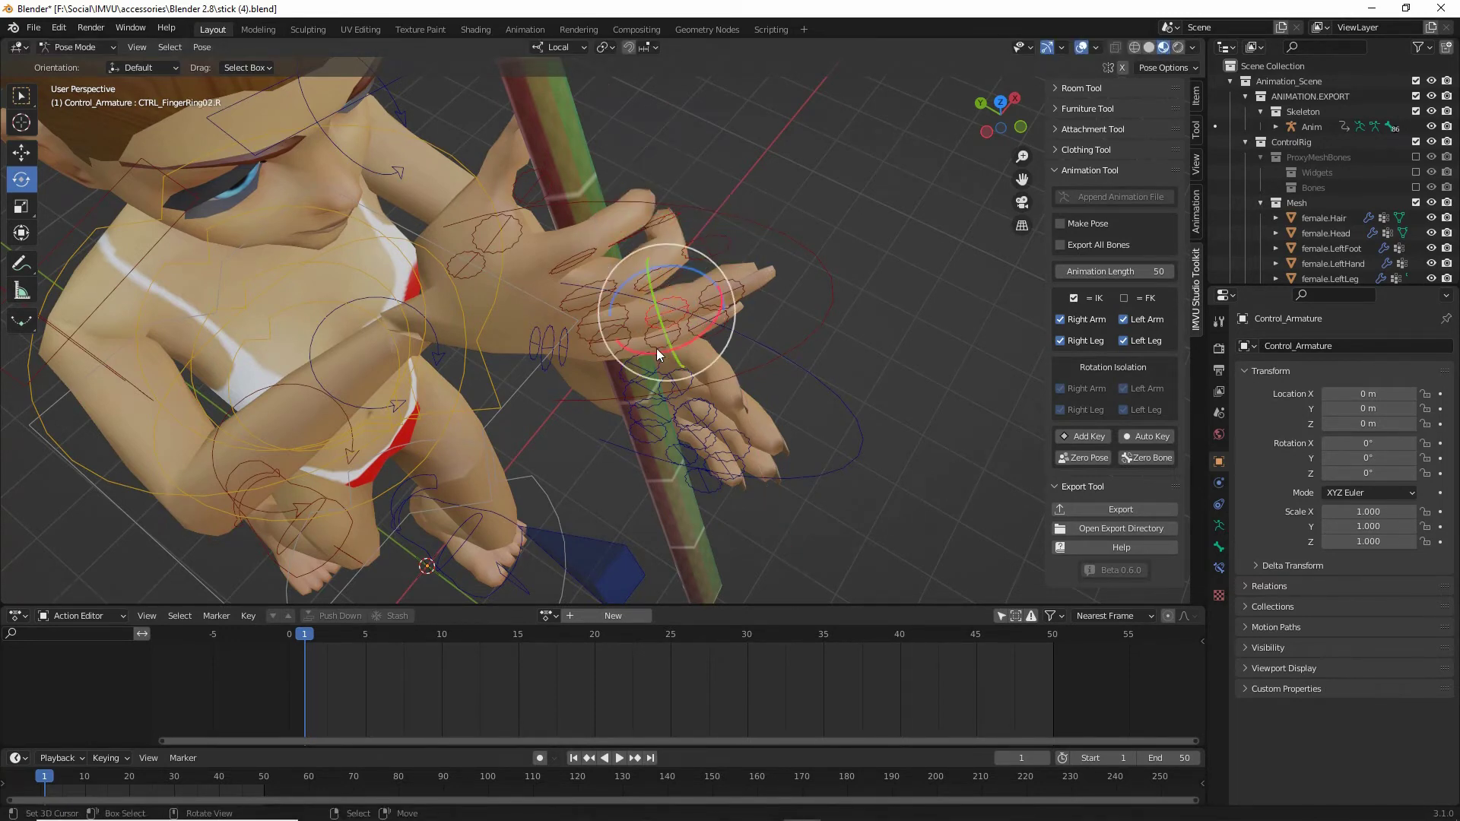
left_click_drag(659, 354, 715, 307)
left_click(696, 308)
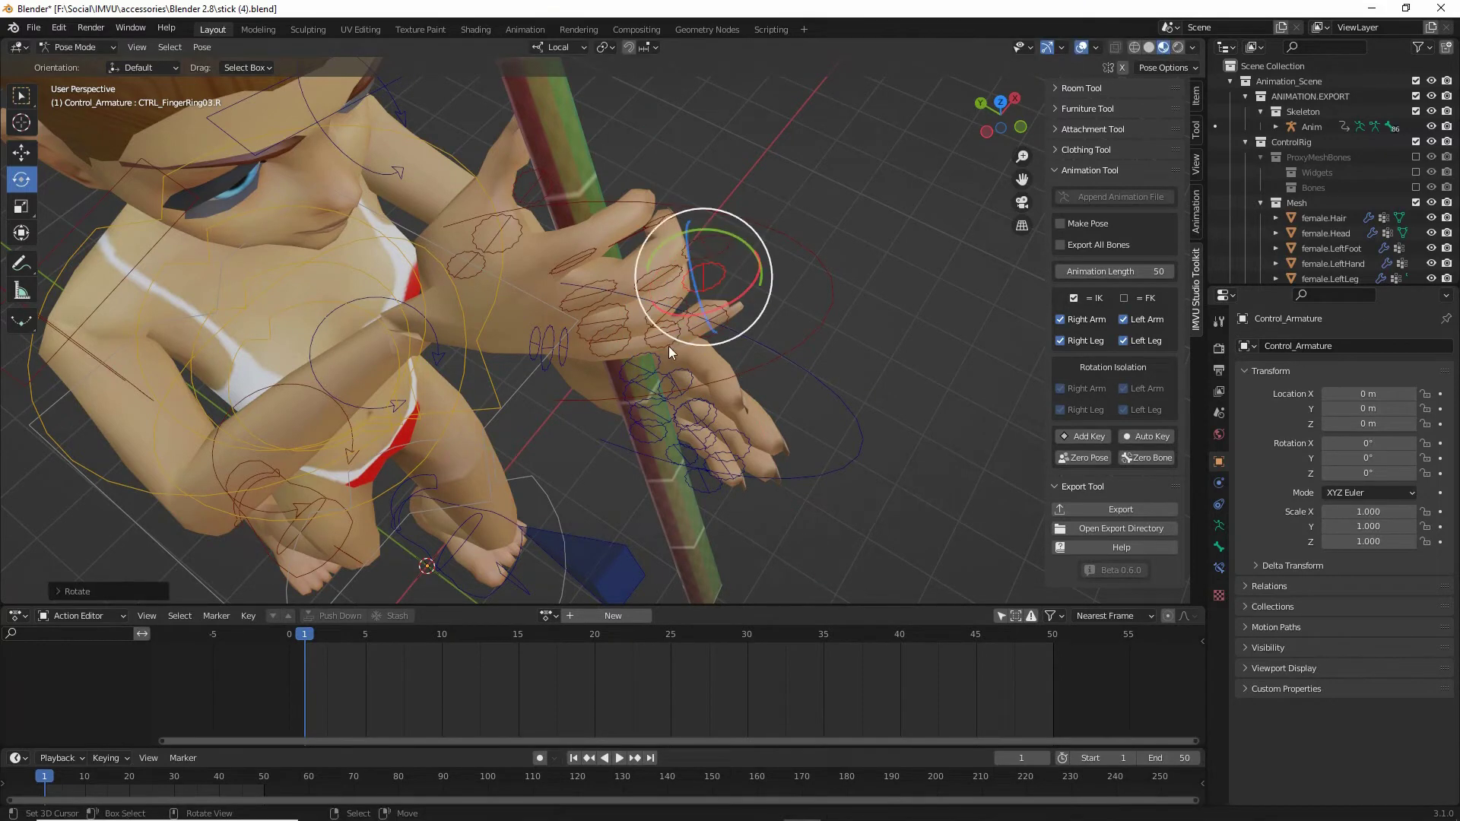
Step: Curl the right pinky finger around the stick by rotating its joint controls
left_click(669, 346)
left_click_drag(654, 374, 707, 344)
left_click(679, 318)
left_click(706, 302)
mouse_move(707, 343)
middle_mouse_down()
mouse_move(618, 300)
mouse_move(571, 307)
mouse_move(614, 354)
mouse_move(578, 341)
mouse_move(718, 345)
middle_mouse_up()
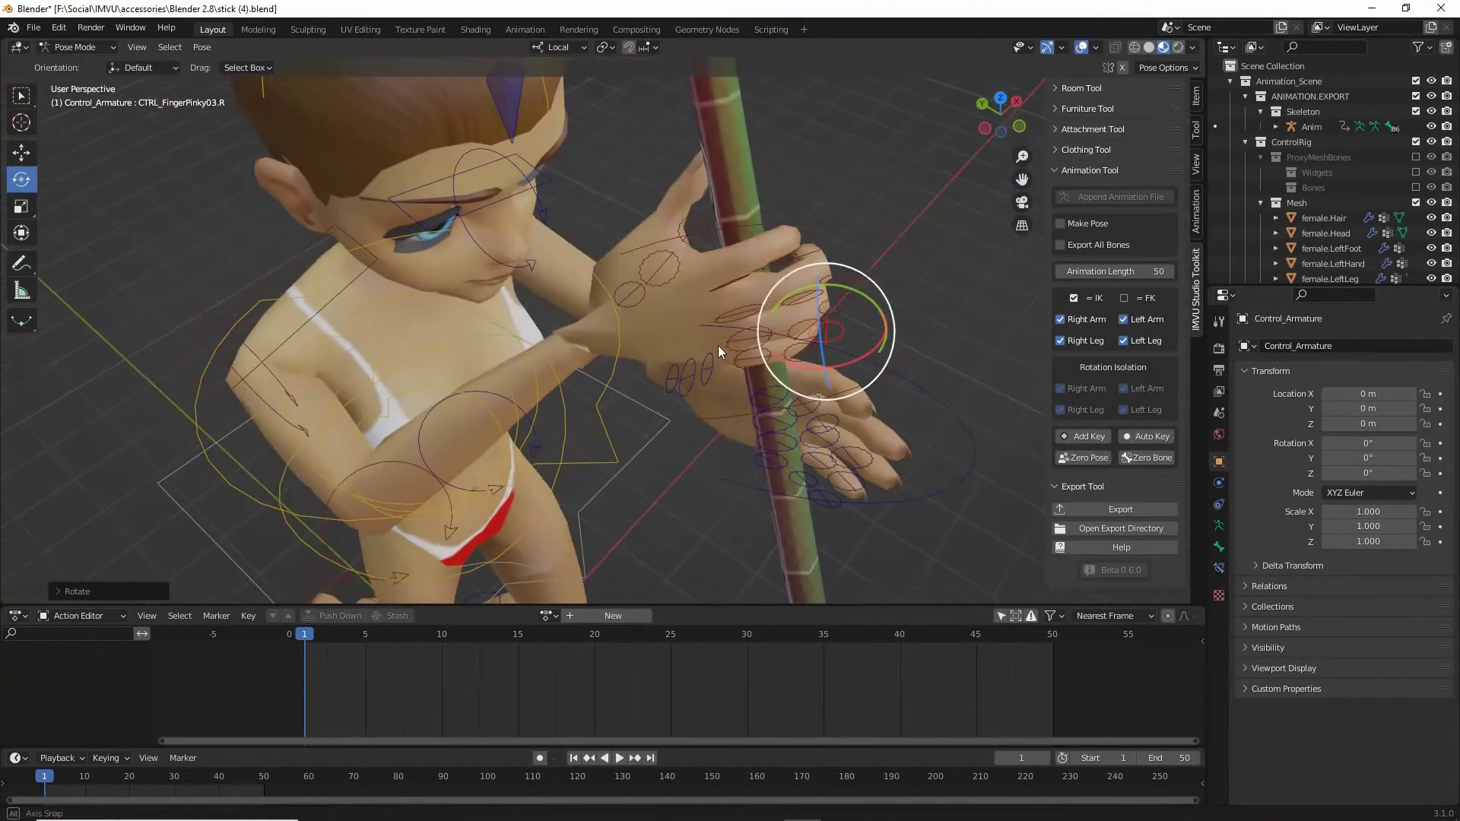
Step: Bend the right thumb towards the stick by rotating its joint controls, including CTRL_Thumb03.R
left_click(657, 267)
middle_click_drag(677, 271, 511, 272)
left_click_drag(515, 271, 514, 271)
middle_click_drag(511, 266, 543, 248)
left_click_drag(520, 235, 520, 264)
mouse_move(520, 264)
middle_mouse_down()
mouse_move(430, 286)
mouse_move(545, 264)
middle_mouse_up()
right_click(537, 314)
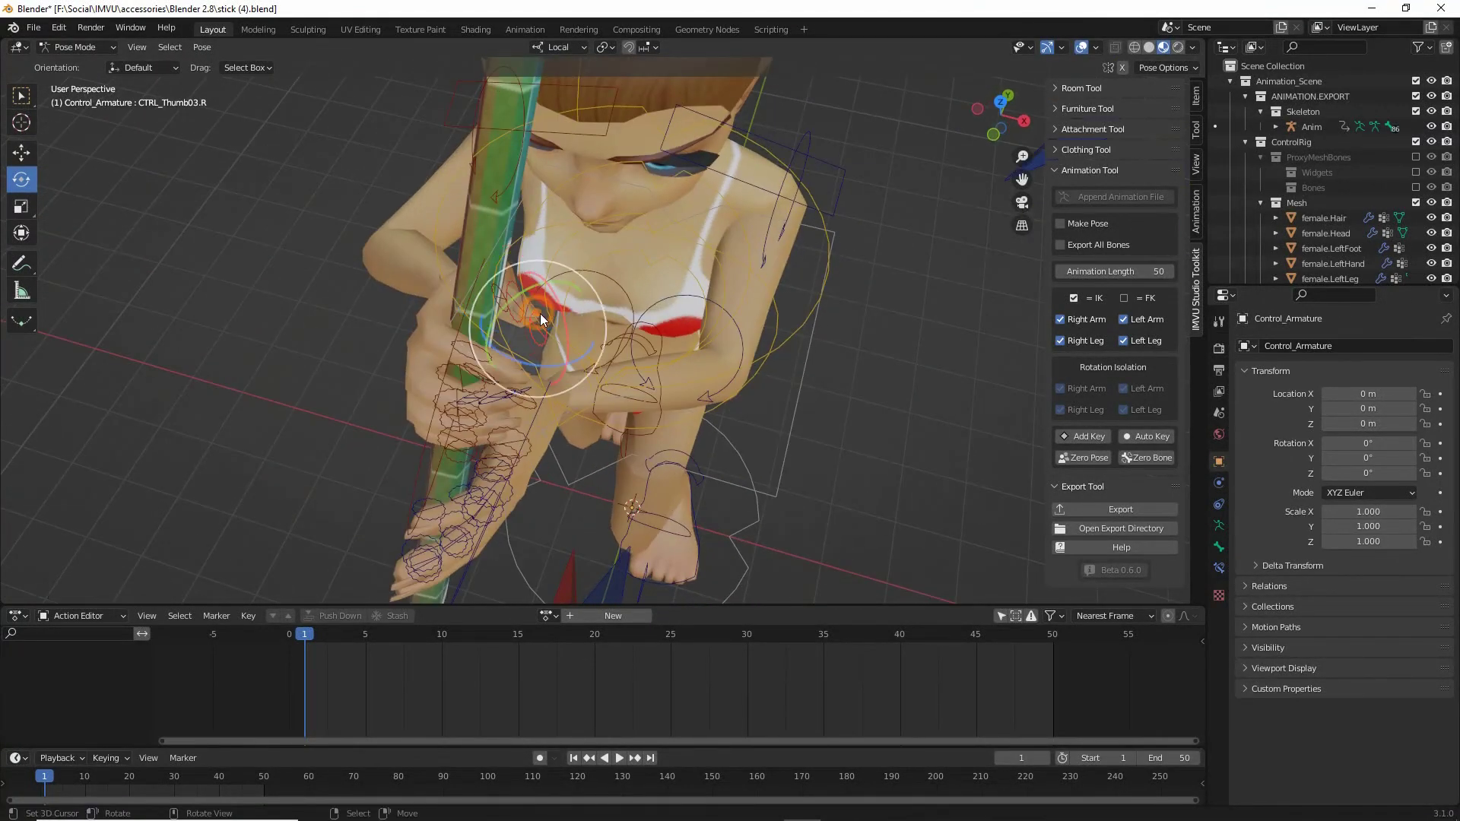
middle_click_drag(543, 323, 496, 328)
left_click_drag(498, 306, 490, 306)
left_click_drag(501, 242, 461, 313)
Step: Rotate CTRL_Thumb02.R and CTRL_Thumb01.R on their local axes to bring the right thumb closer to the stick
left_click(483, 243)
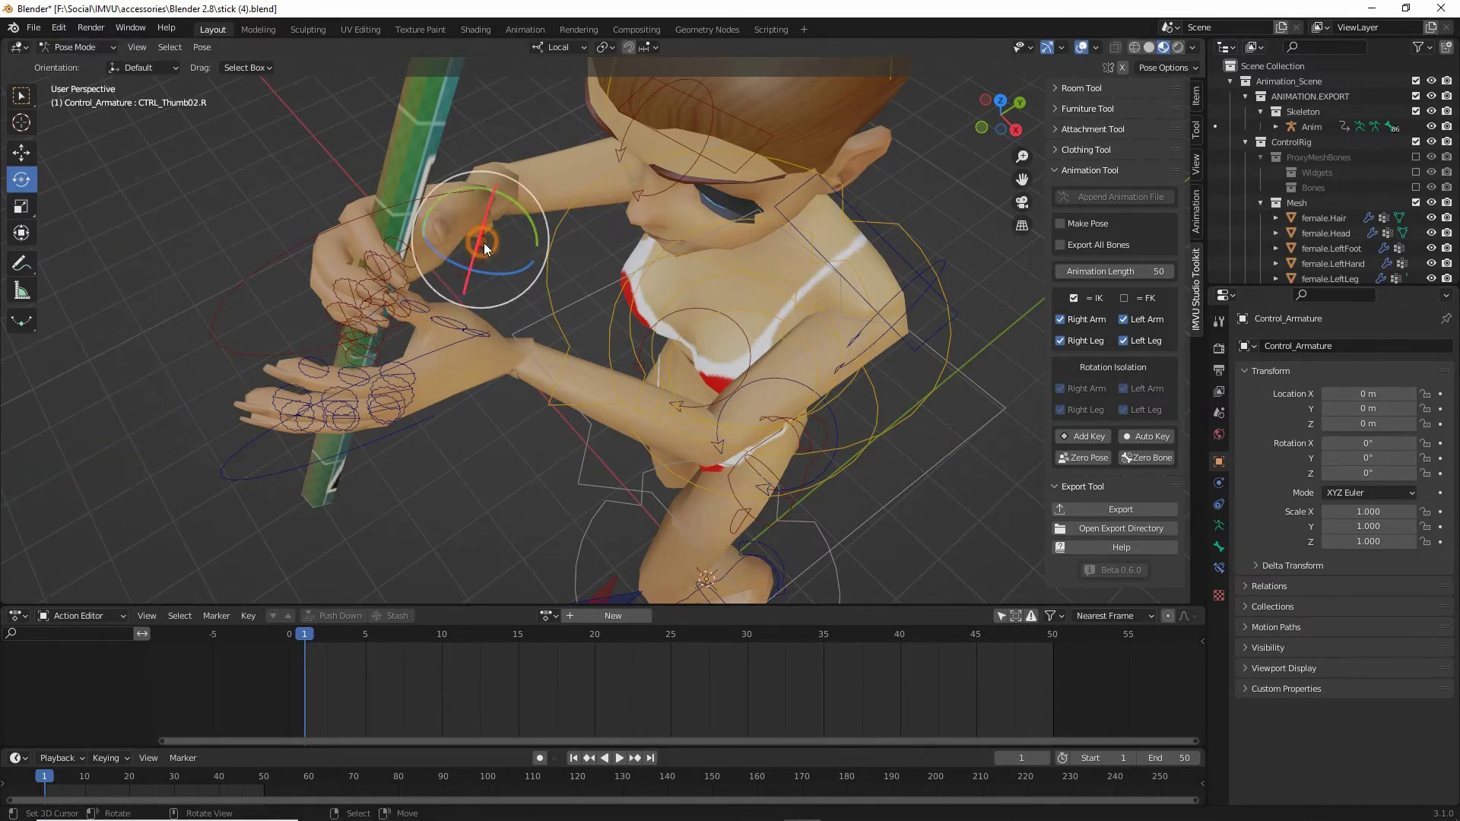
middle_click_drag(484, 243, 497, 249)
mouse_move(515, 213)
left_mouse_down()
mouse_move(530, 232)
mouse_move(510, 232)
left_mouse_up()
middle_click_drag(510, 232, 698, 272)
right_click(554, 333)
left_click_drag(699, 272, 695, 260)
middle_click_drag(696, 344, 432, 378)
scroll(468, 198, "up", 4)
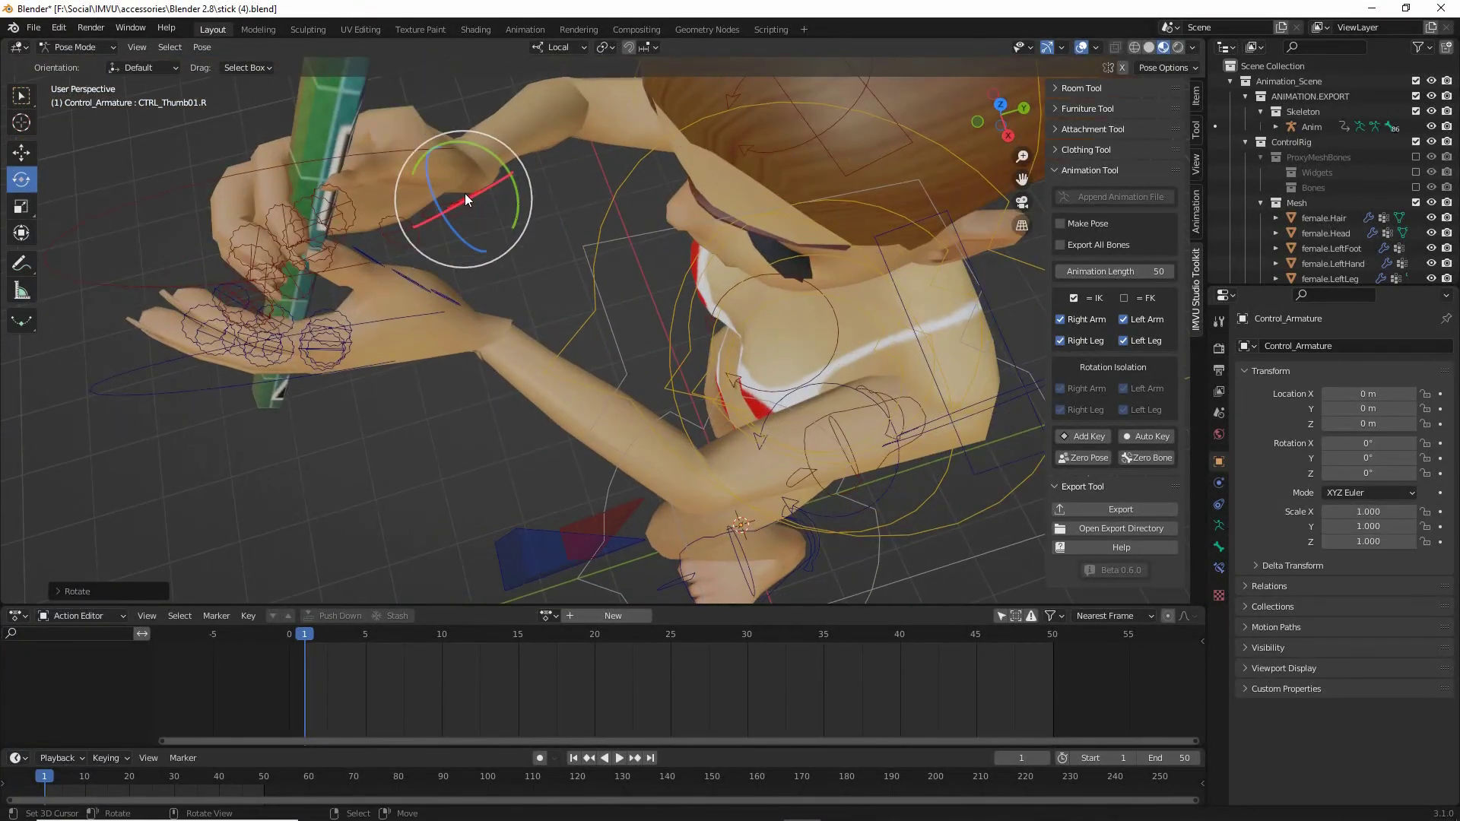
Step: Refine the right thumb's bend by rotating CTRL_Thumb02.R about 10° on its local axis
mouse_move(465, 202)
middle_mouse_down()
mouse_move(442, 145)
mouse_move(476, 126)
mouse_move(464, 200)
middle_mouse_up()
left_click(477, 120)
left_click_drag(489, 163, 439, 221)
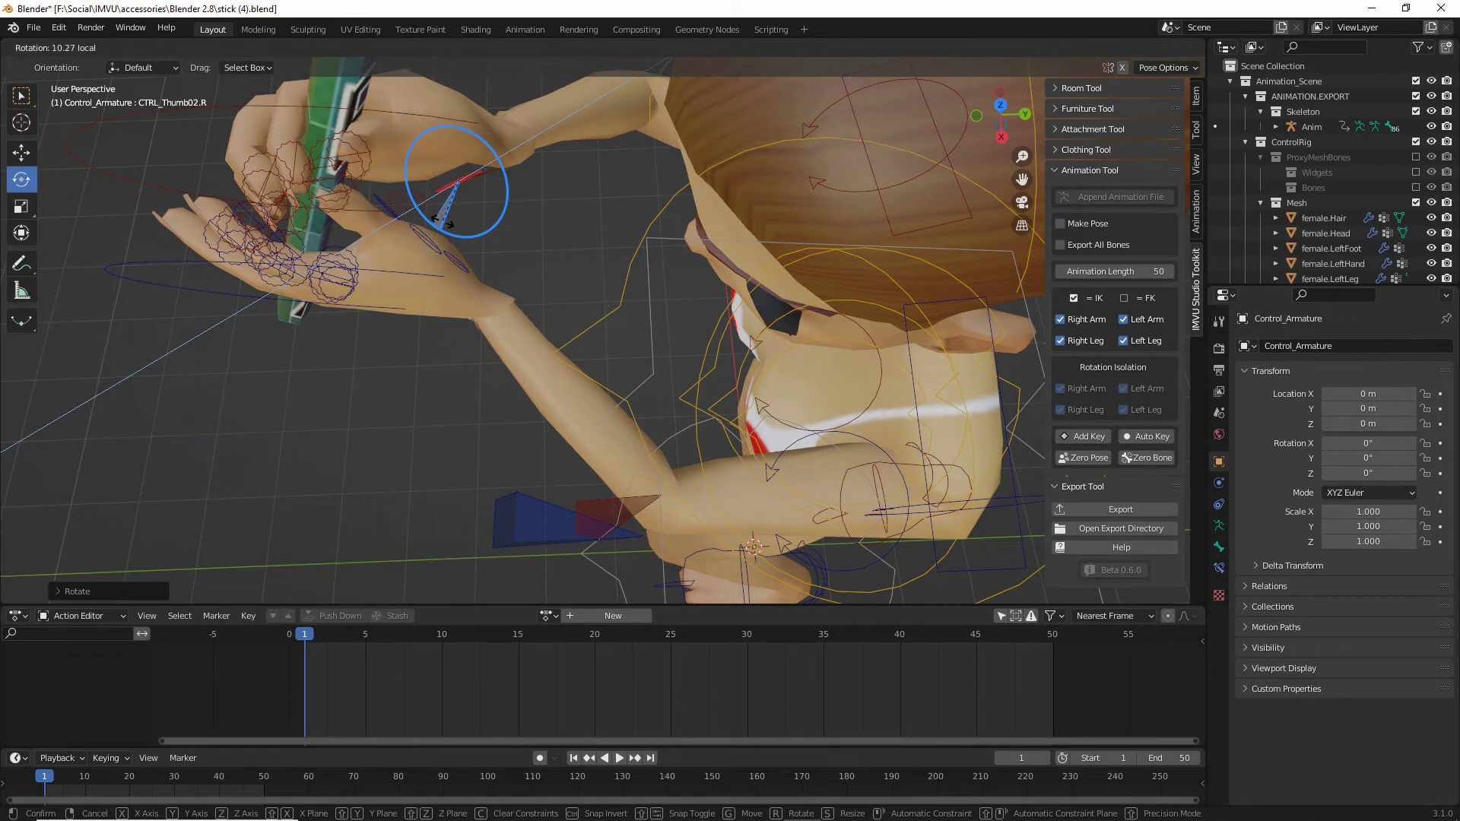
left_click(440, 222)
mouse_move(439, 221)
middle_mouse_down()
mouse_move(389, 254)
mouse_move(418, 241)
middle_mouse_up()
Step: Curl the left index finger around the stick by rotating its joint controls
right_click(343, 287)
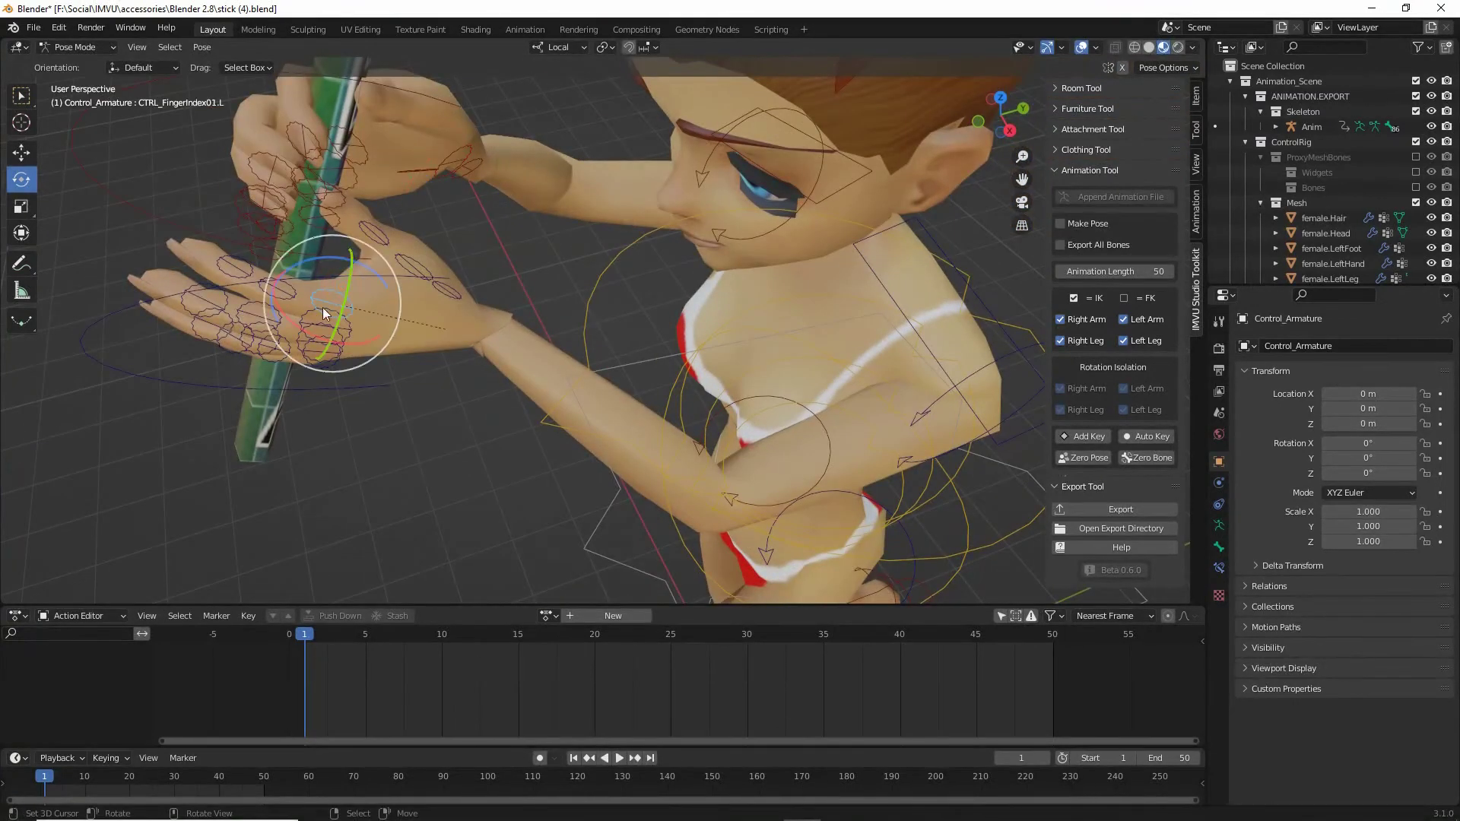
right_click(289, 293)
left_click_drag(288, 317, 232, 323)
right_click(261, 269)
Step: Curl the left middle and ring fingers around the stick by rotating their joint controls
right_click(276, 312)
right_click(214, 294)
middle_click_drag(290, 346, 281, 297)
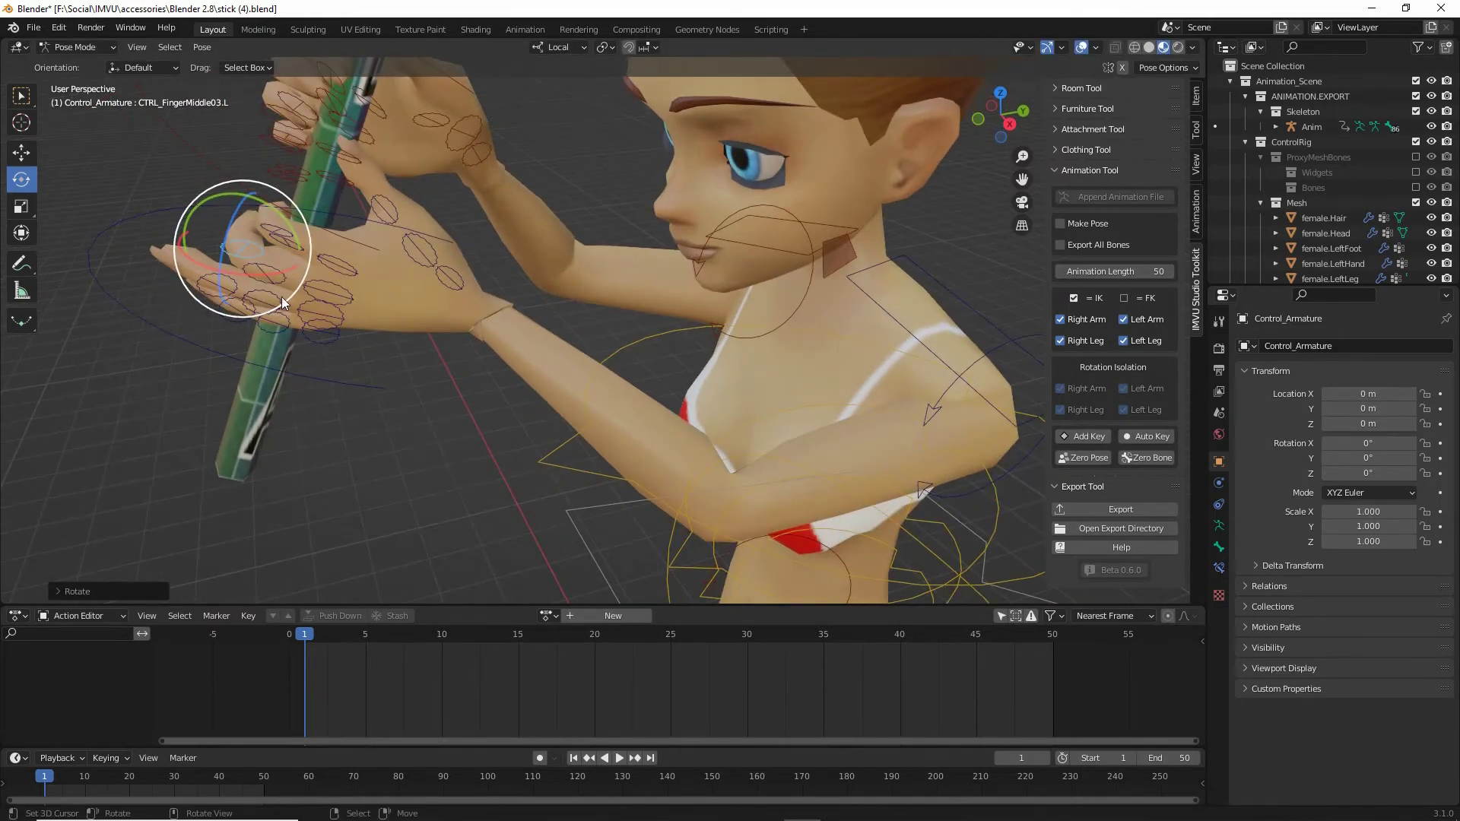
right_click(281, 297)
left_click_drag(274, 340, 237, 341)
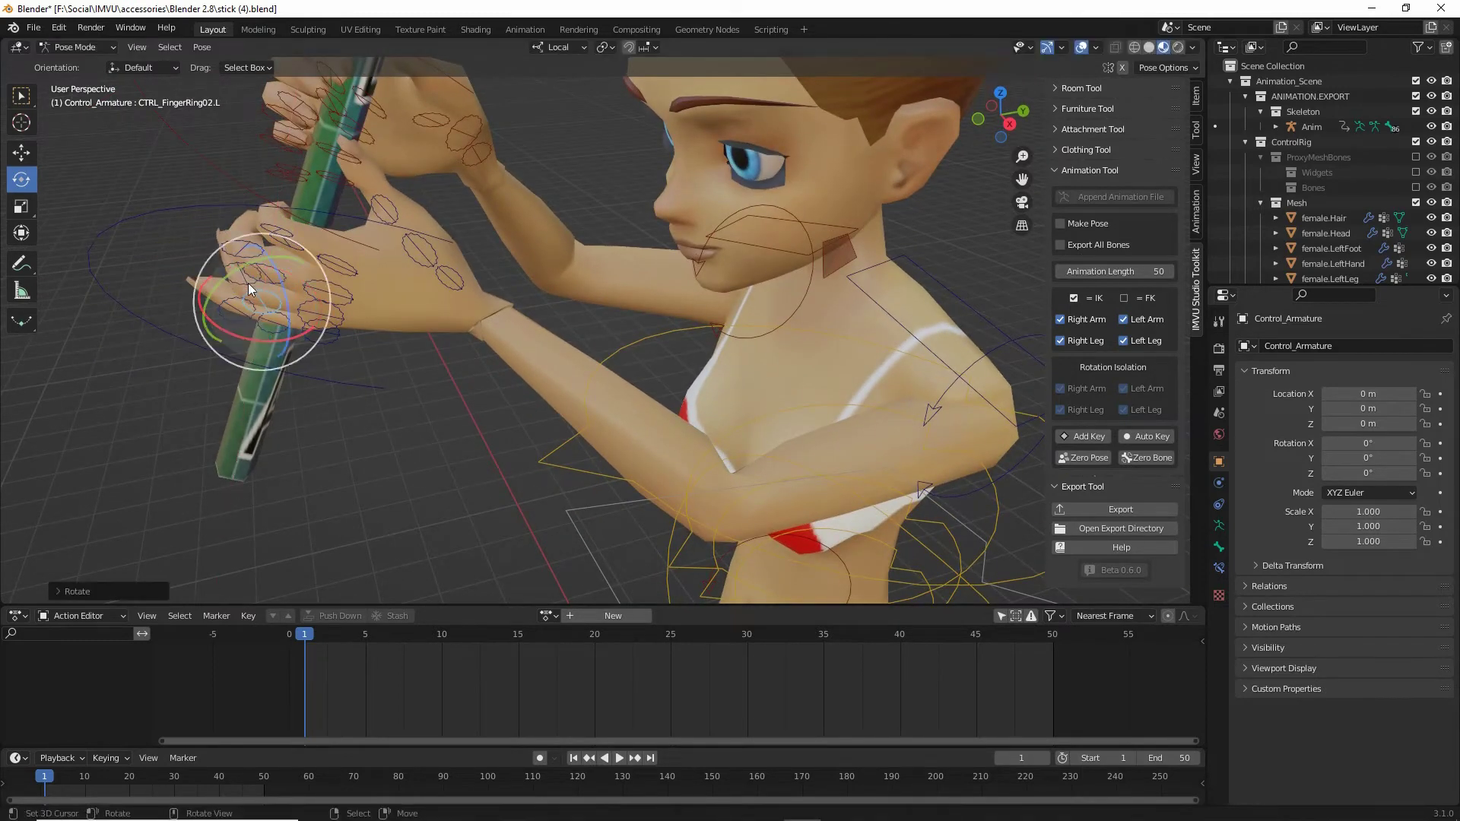
Step: Curl the left pinky finger towards the stick by rotating its joint controls
right_click(287, 322)
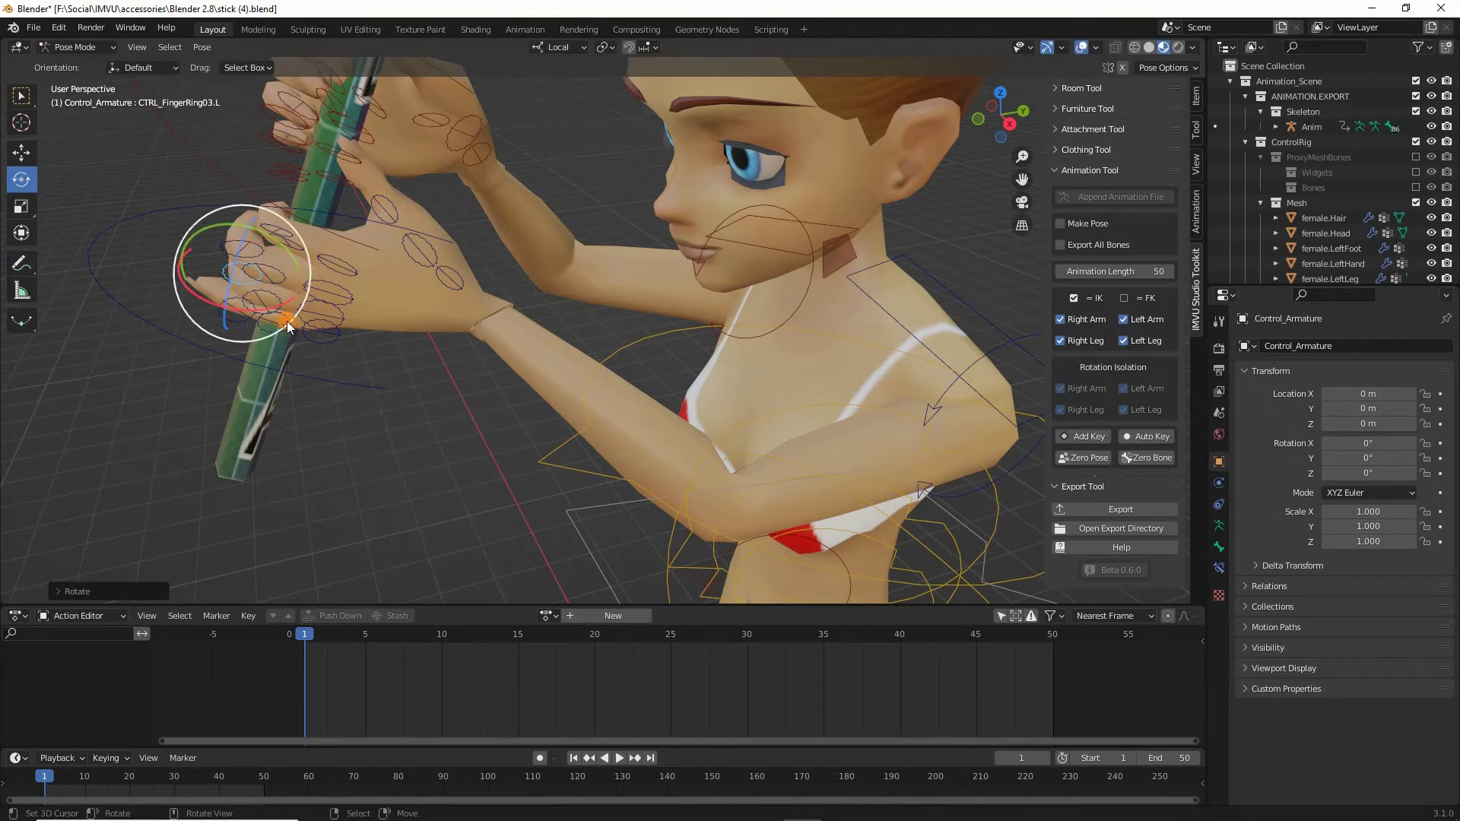
right_click(281, 353)
left_click_drag(280, 353, 254, 354)
middle_click_drag(254, 355, 367, 317)
middle_click_drag(436, 367, 527, 394)
middle_click_drag(807, 424, 801, 444)
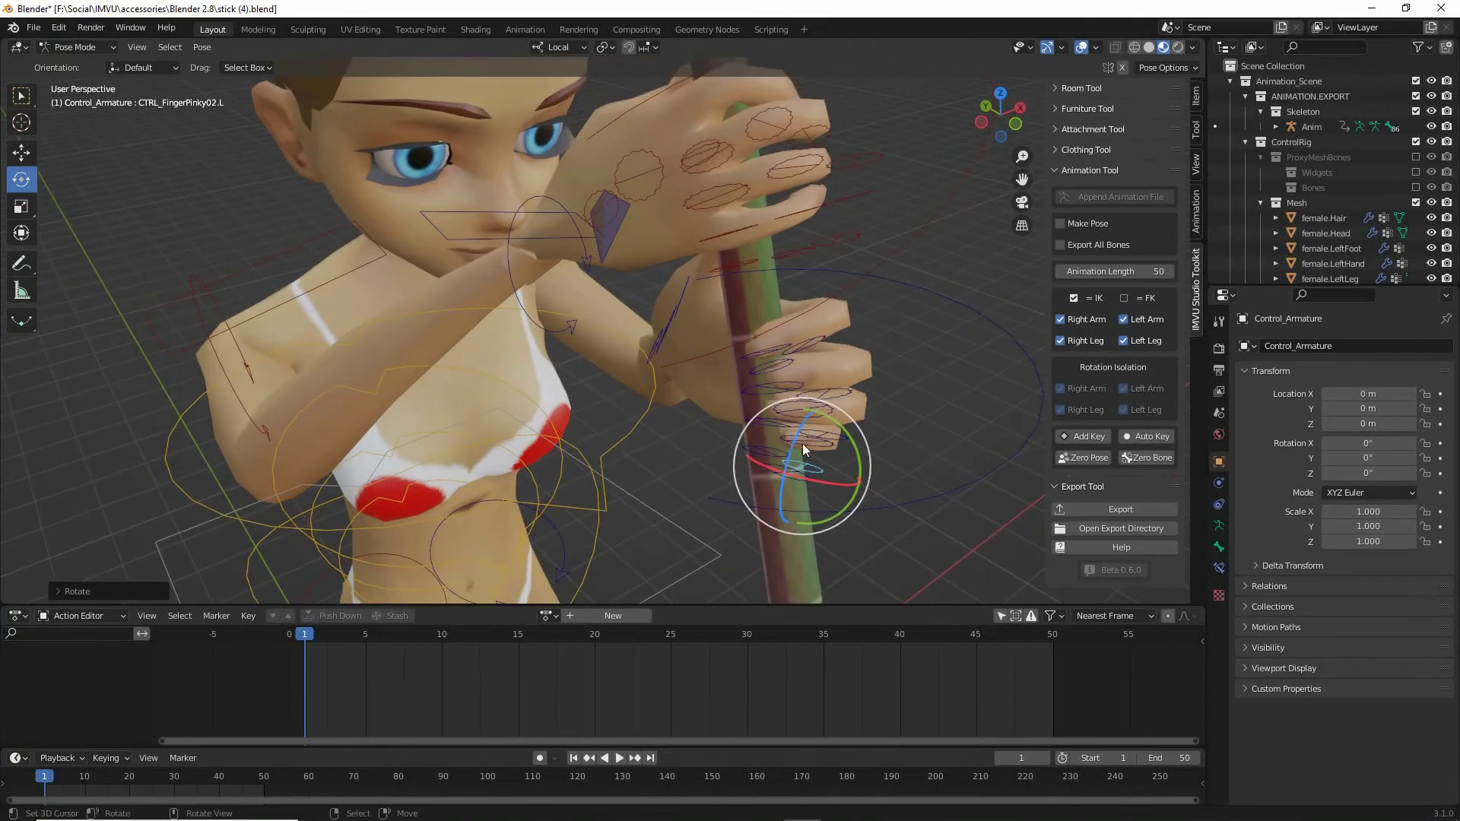
Step: Refine the left pinky by rotating CTRL_FingerPinky01.L about 8° locally and adjusting the next joint's rotation
left_click(765, 467)
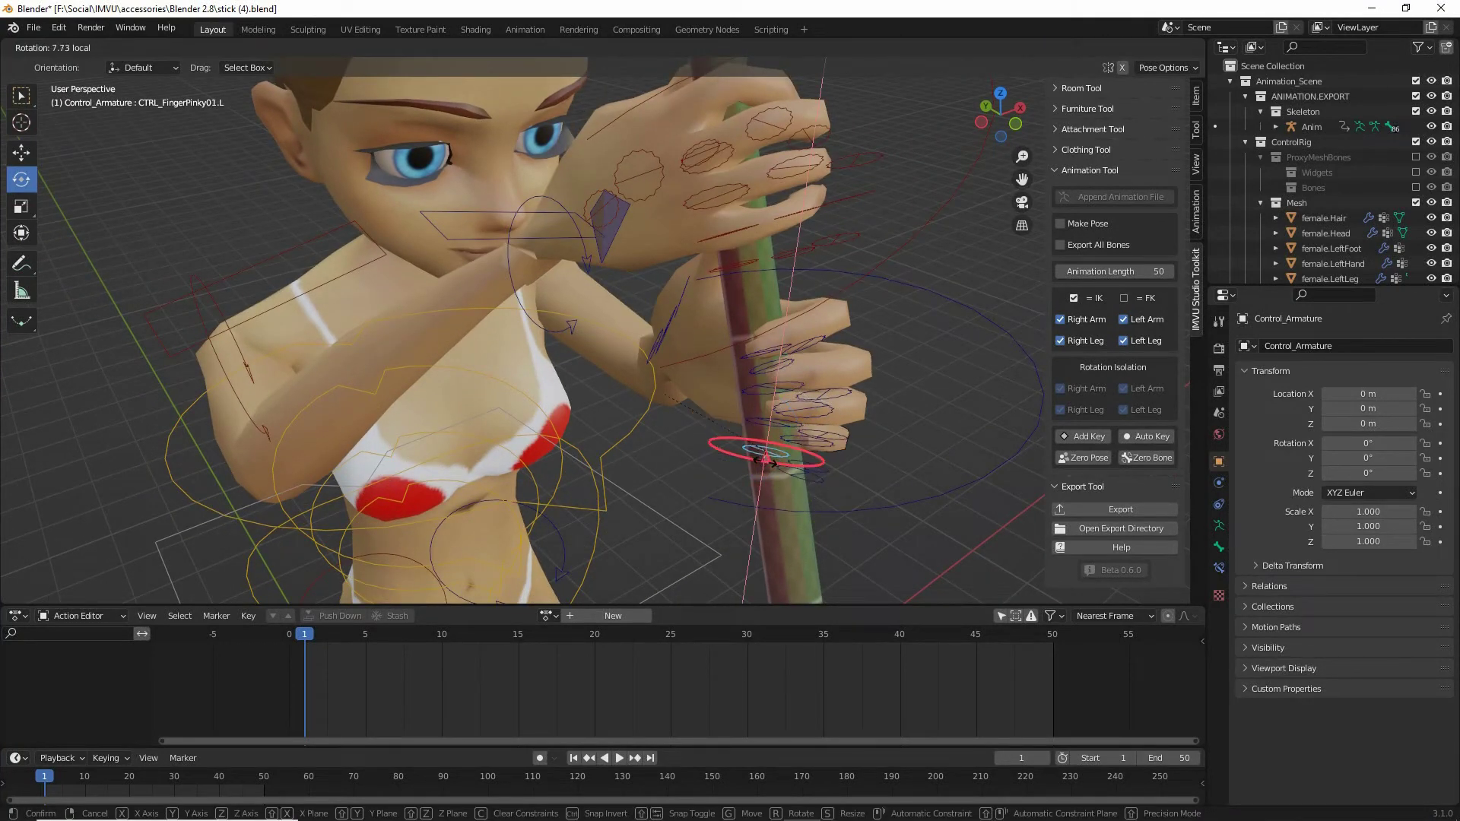
left_click(764, 461)
mouse_move(764, 461)
middle_mouse_down()
mouse_move(829, 476)
mouse_move(769, 468)
middle_mouse_up()
left_click(795, 454)
left_click_drag(802, 469, 799, 461)
Step: Rotate the left thumb control to bring the thumb against the stick
middle_click_drag(799, 461, 547, 275)
scroll(518, 305, "up", 2)
right_click(509, 265)
left_click_drag(546, 275, 457, 301)
middle_click_drag(458, 301, 683, 258)
Step: Move the left foot control CTRL_Foot.L forward along its local axis to widen the stance
left_click(575, 528)
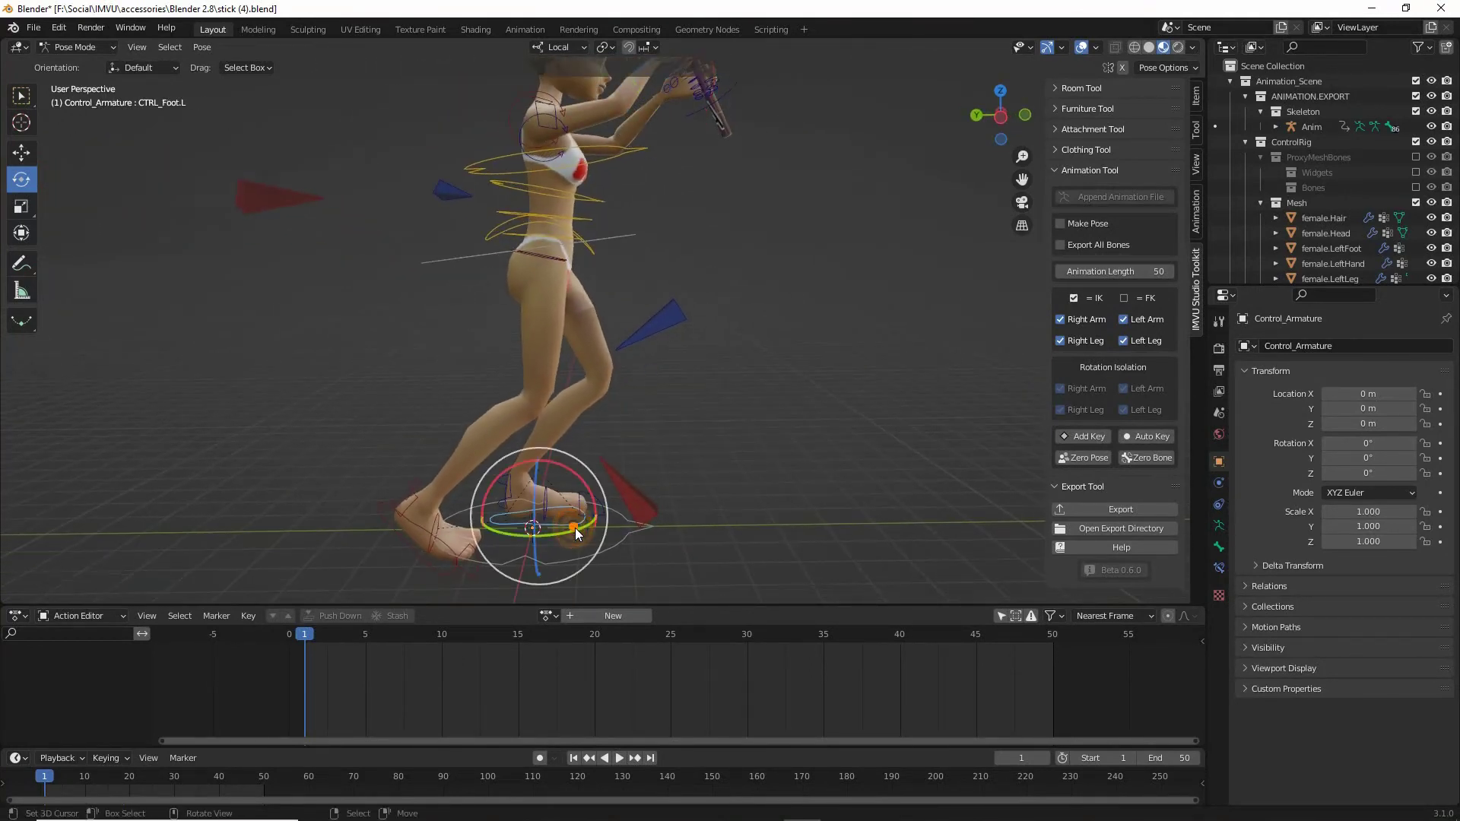
left_click(21, 152)
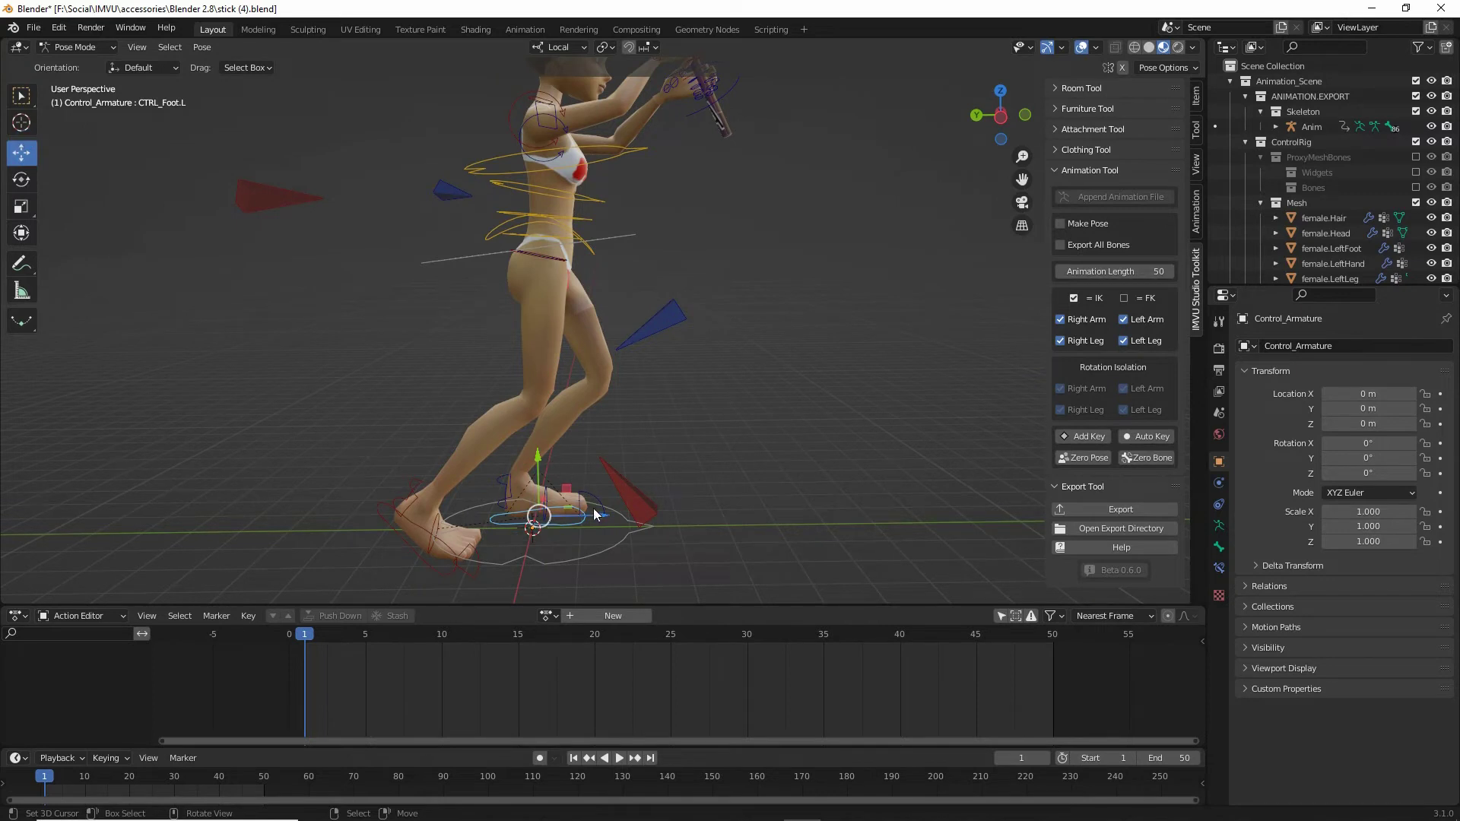
left_click_drag(601, 516, 703, 515)
middle_click_drag(703, 515, 354, 409)
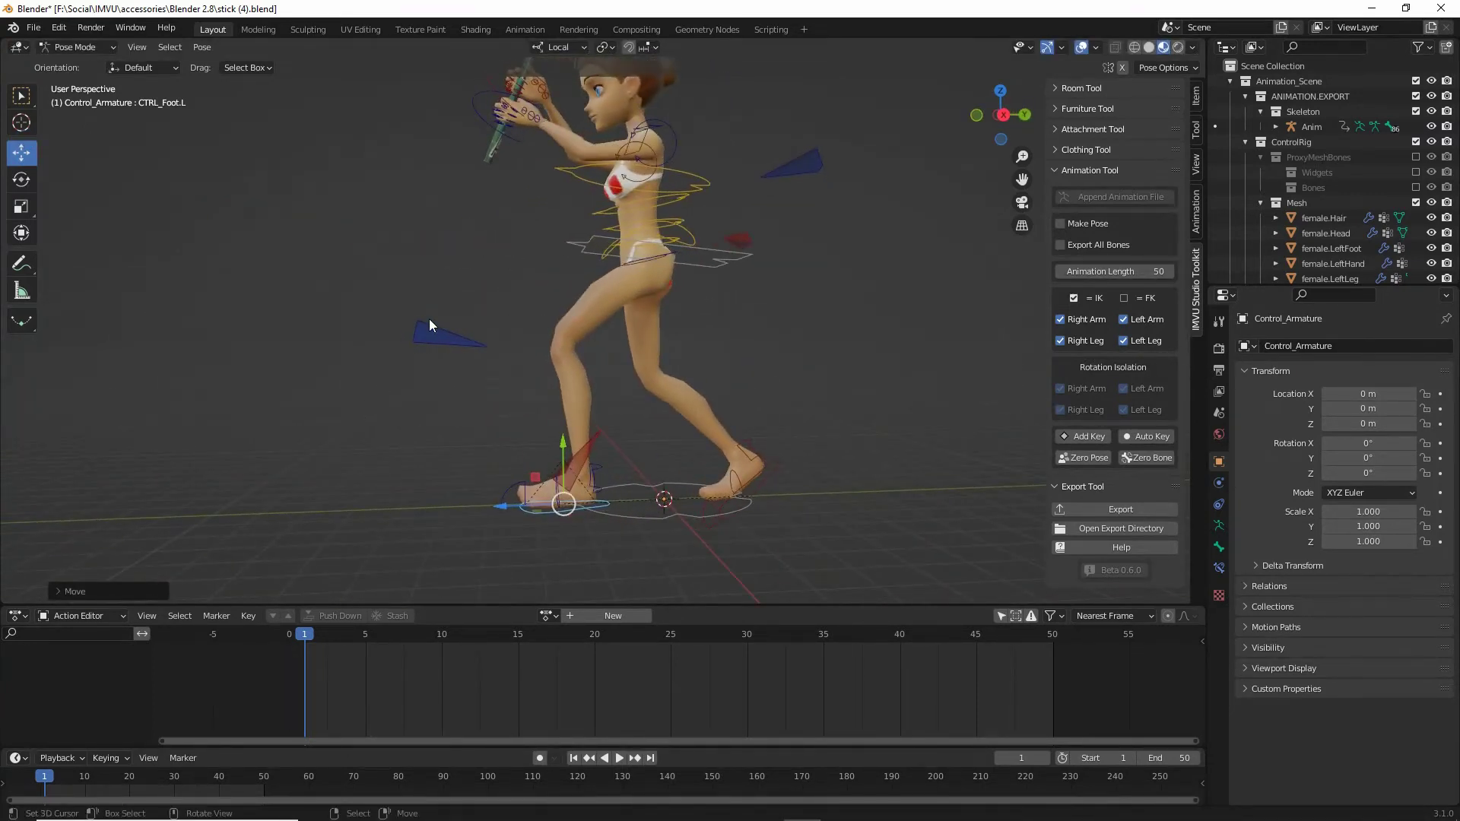
middle_click_drag(429, 326, 628, 386)
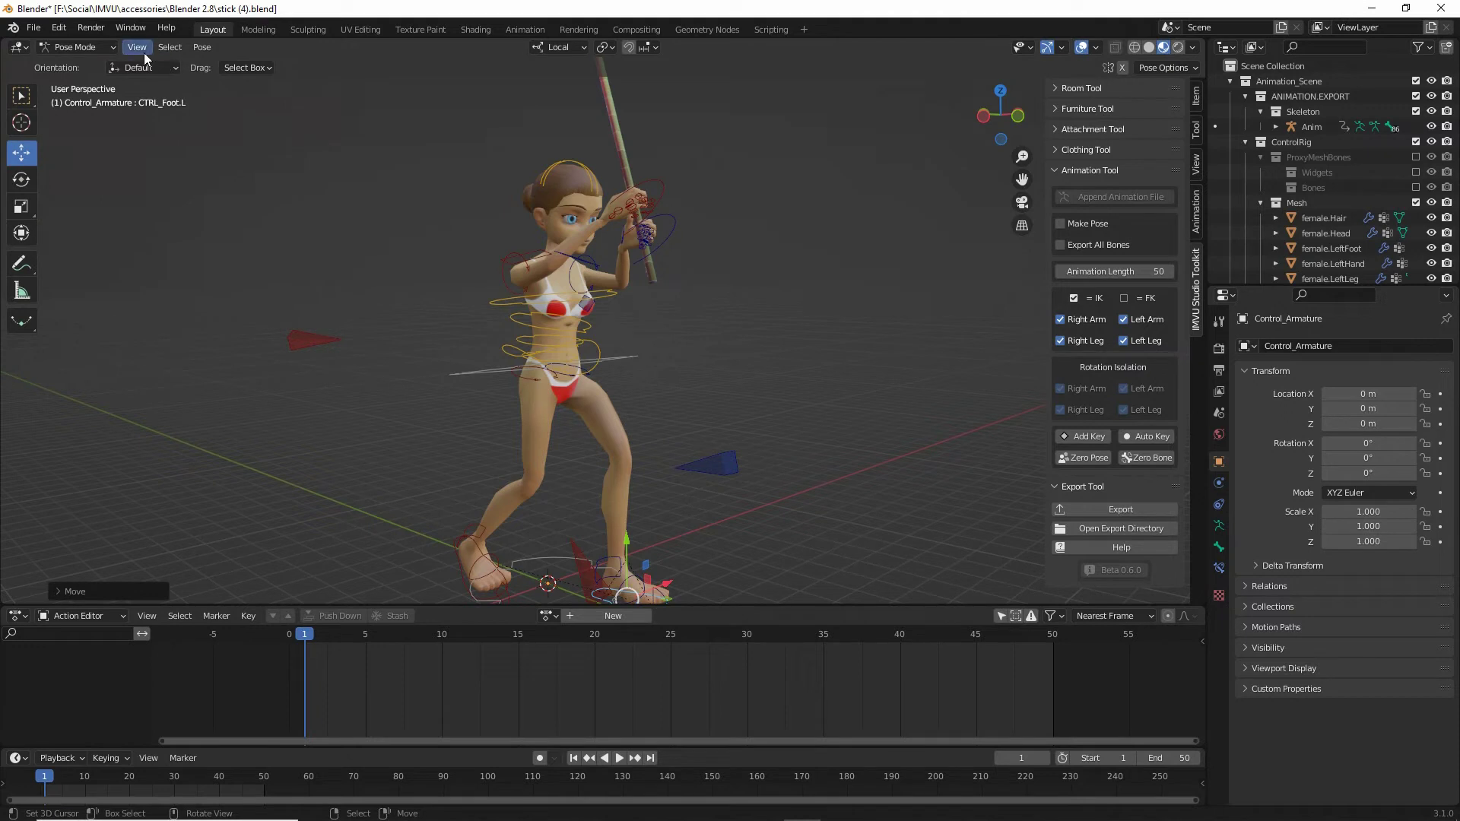
Step: Select all the armature's controls and add a keyframe for the whole pose at frame 1
left_click(165, 48)
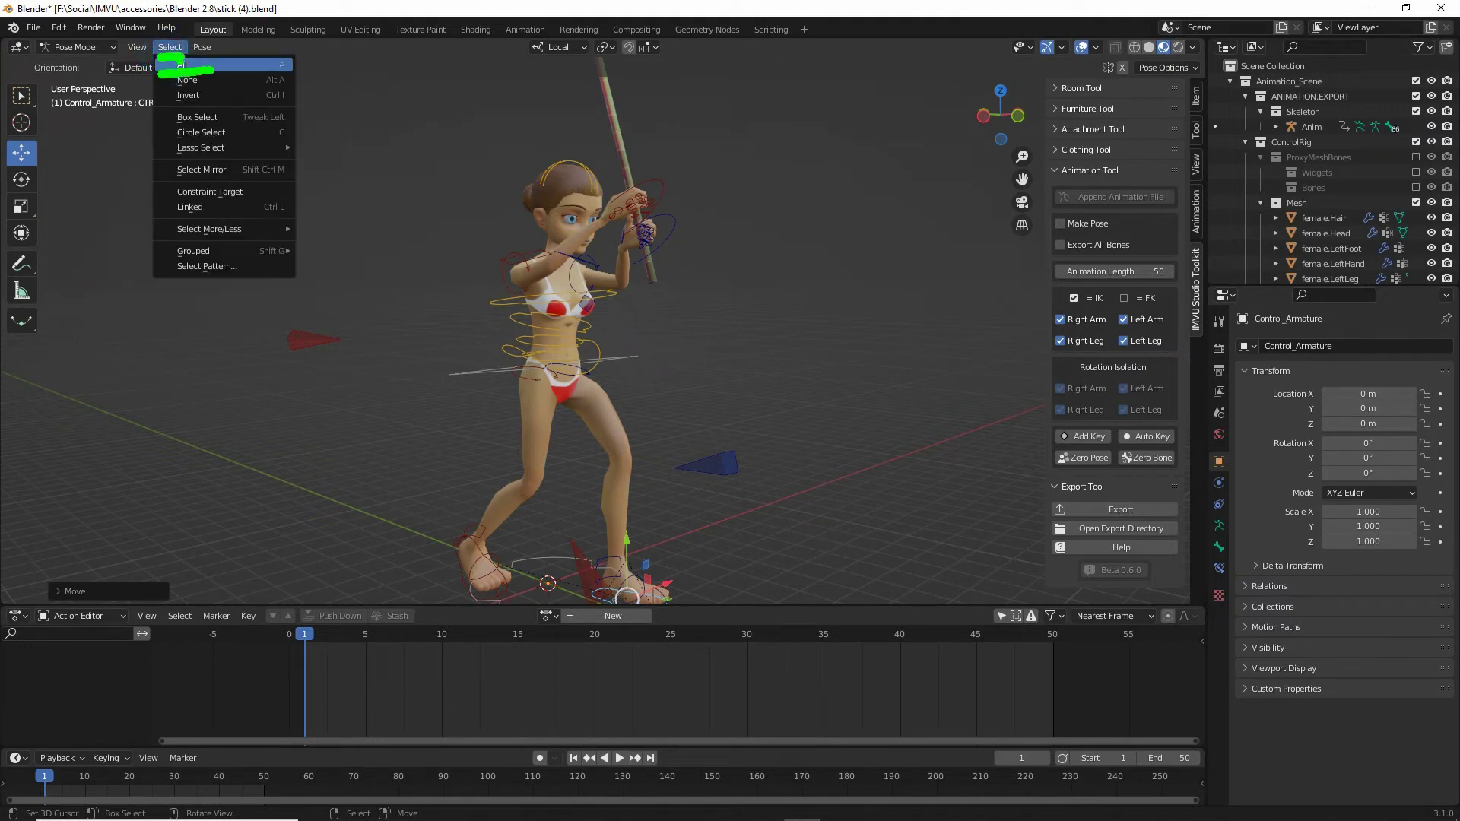
left_click(180, 64)
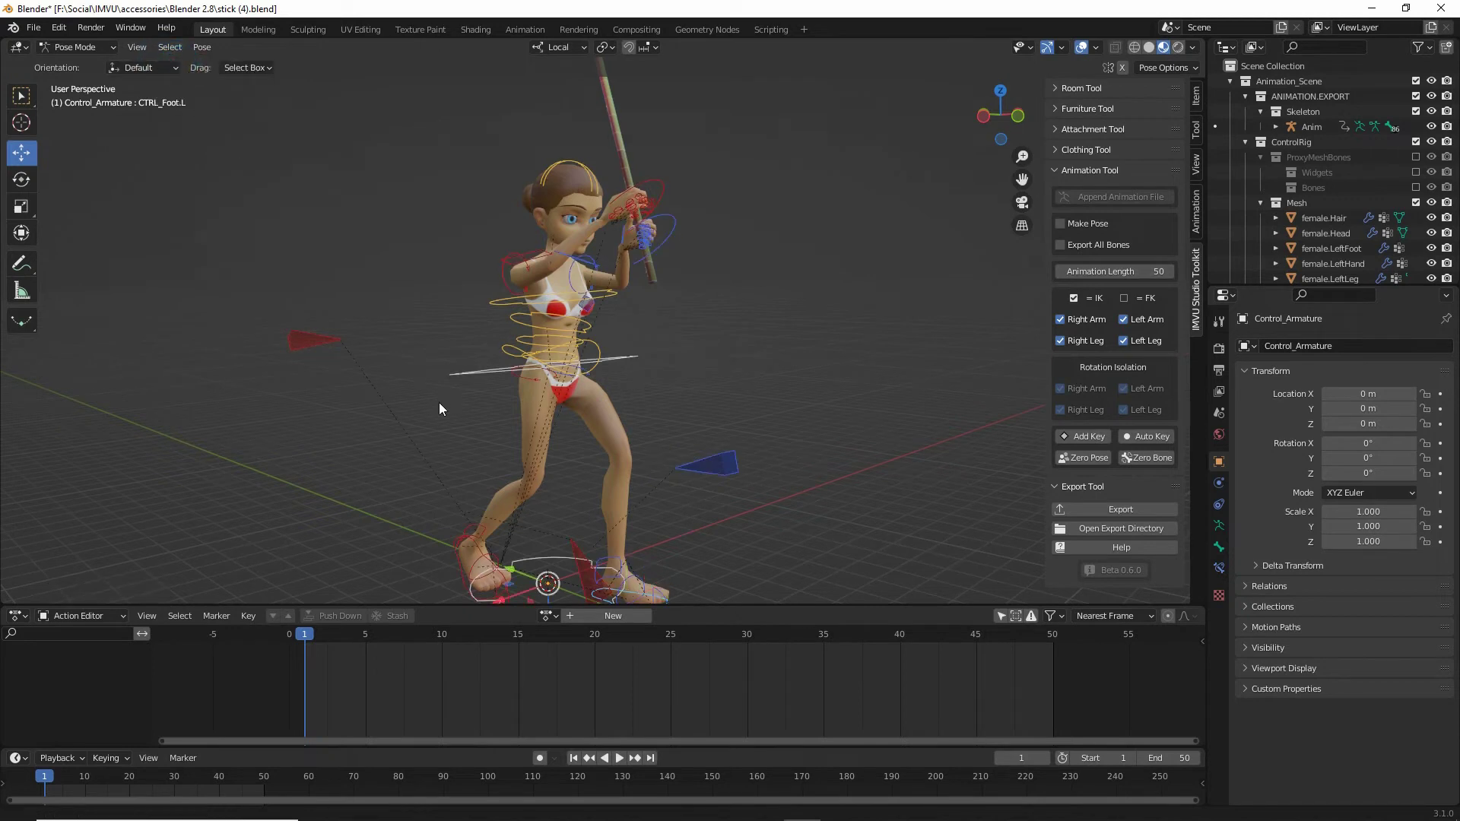
middle_click_drag(439, 403, 438, 394, "shift")
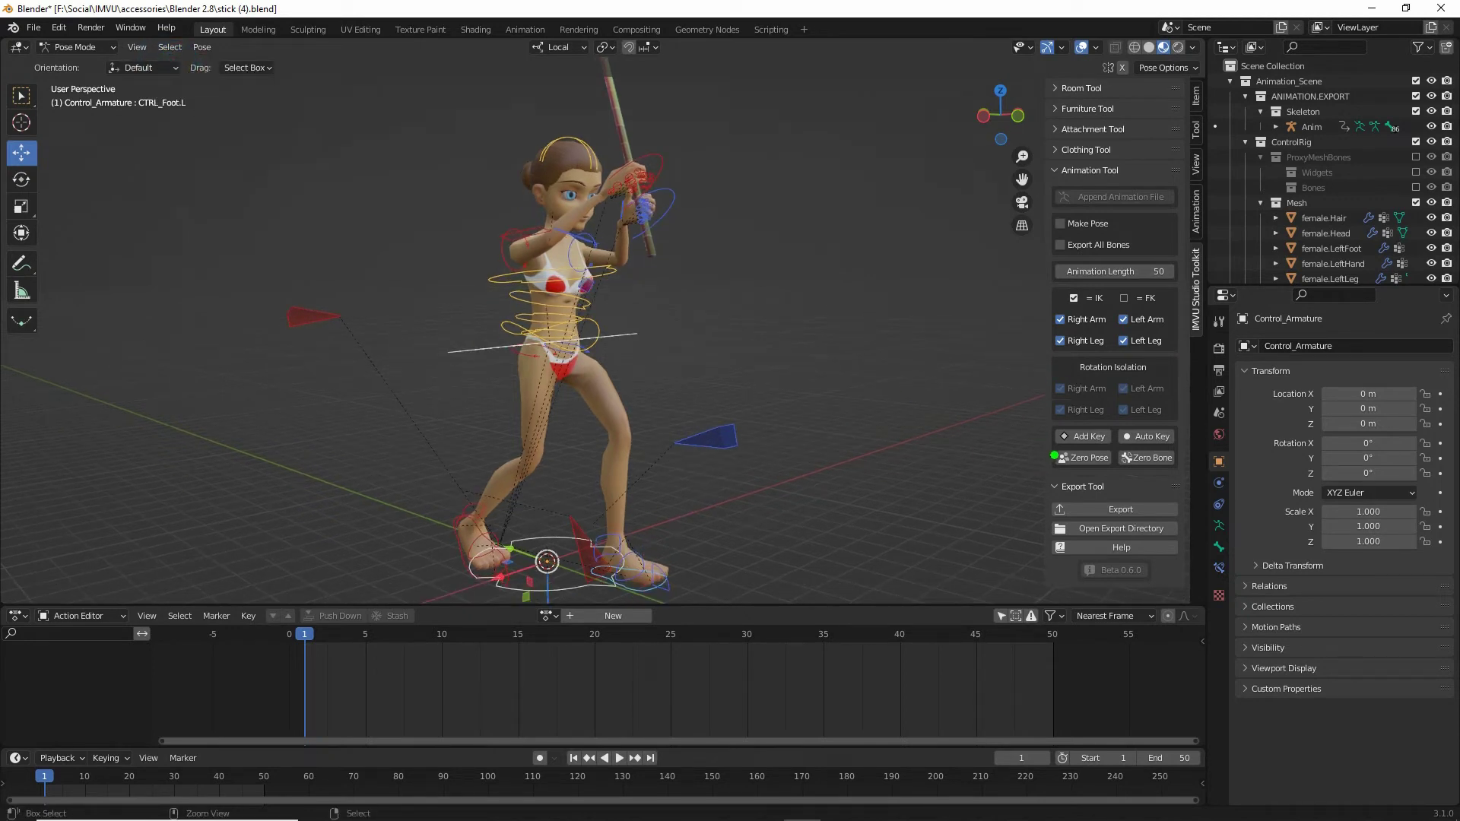
left_click(1080, 457)
key("ctrl+2")
mouse_move(637, 177)
left_mouse_down()
mouse_move(620, 169)
mouse_move(368, 571)
mouse_move(311, 631)
mouse_move(300, 735)
left_mouse_up()
key("Escape")
left_click(1080, 435)
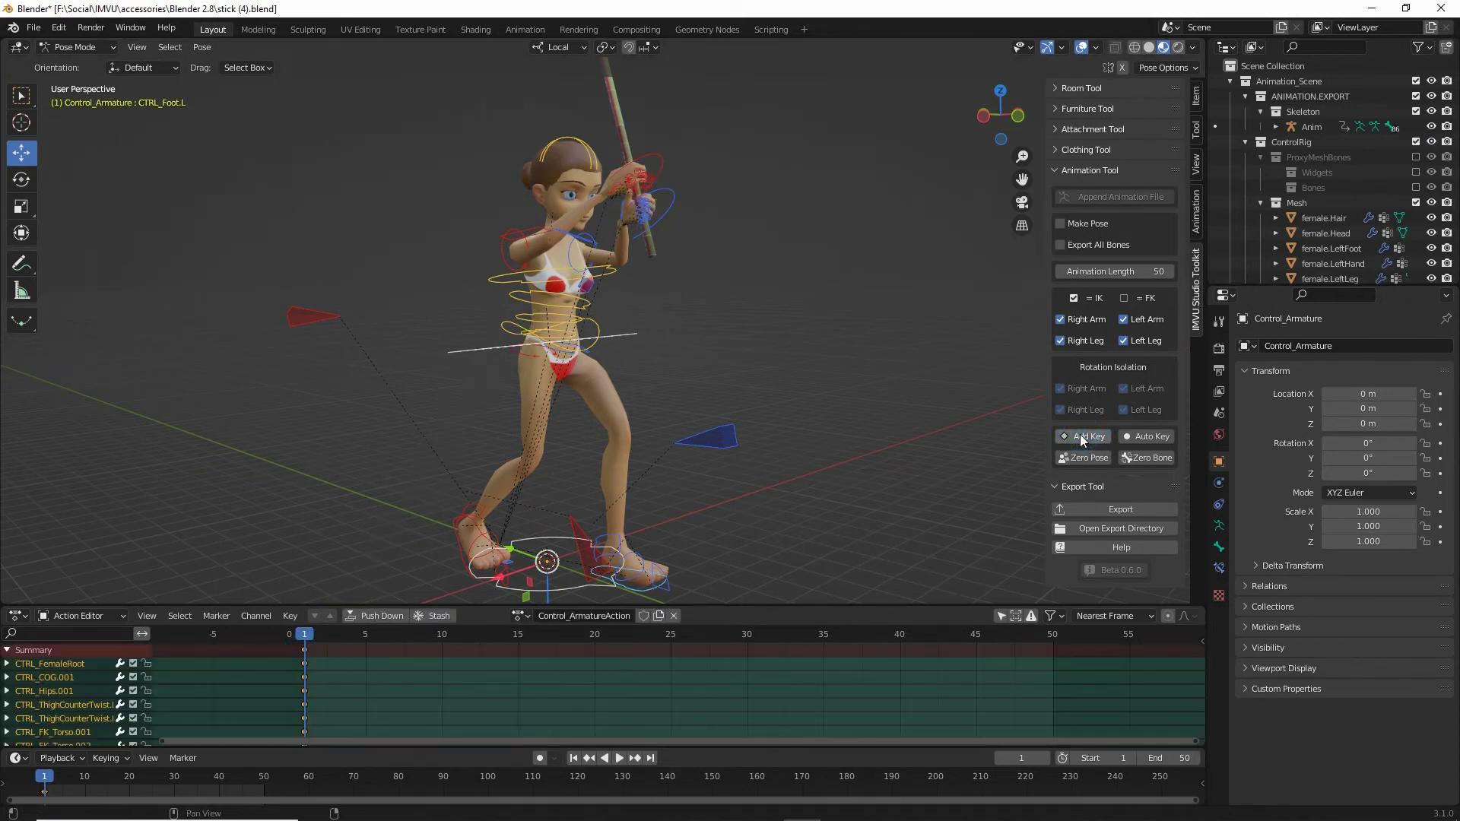
middle_click_drag(583, 272, 547, 342)
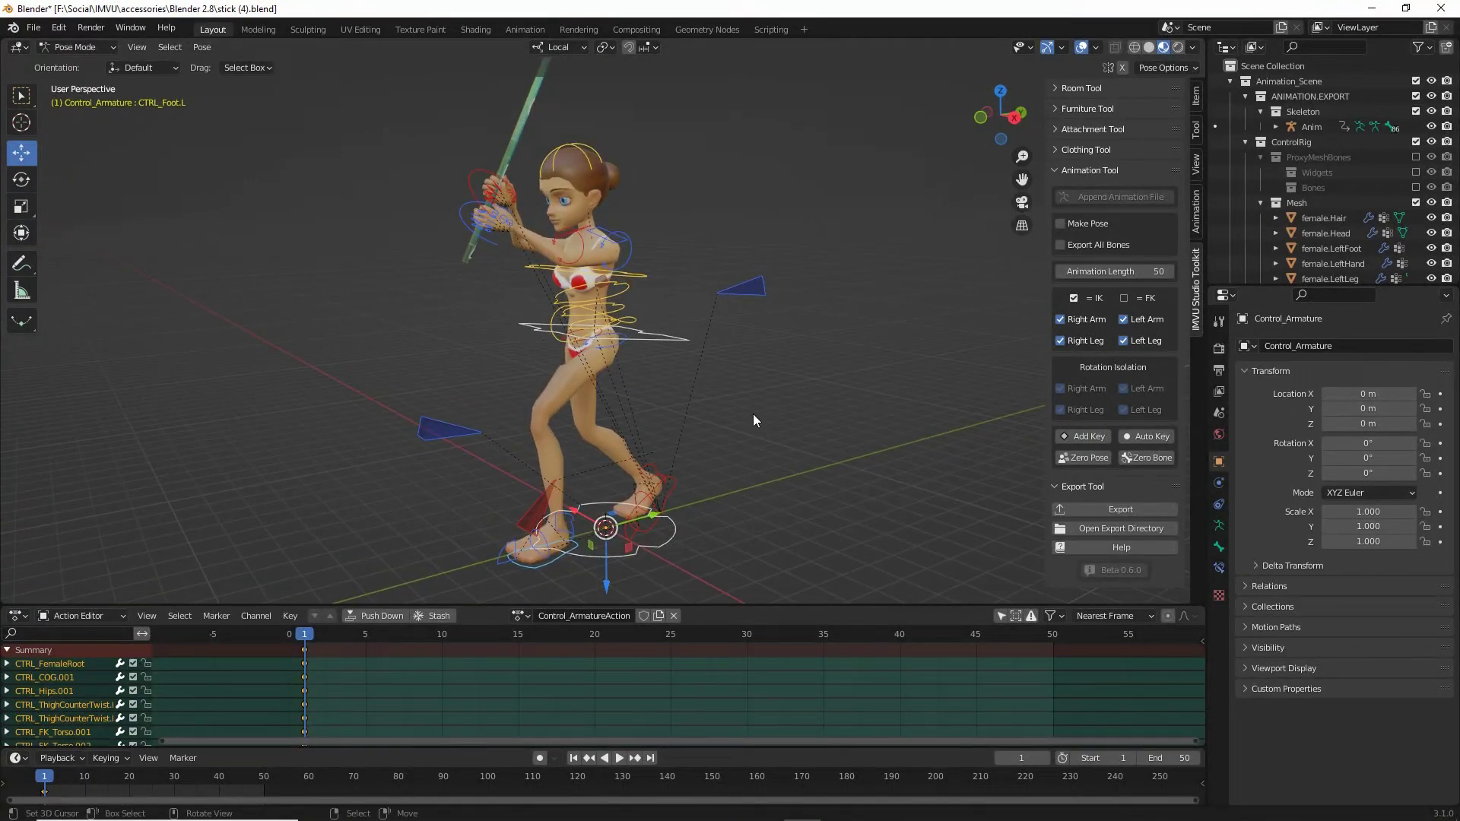
left_click_drag(1118, 451, 1184, 449)
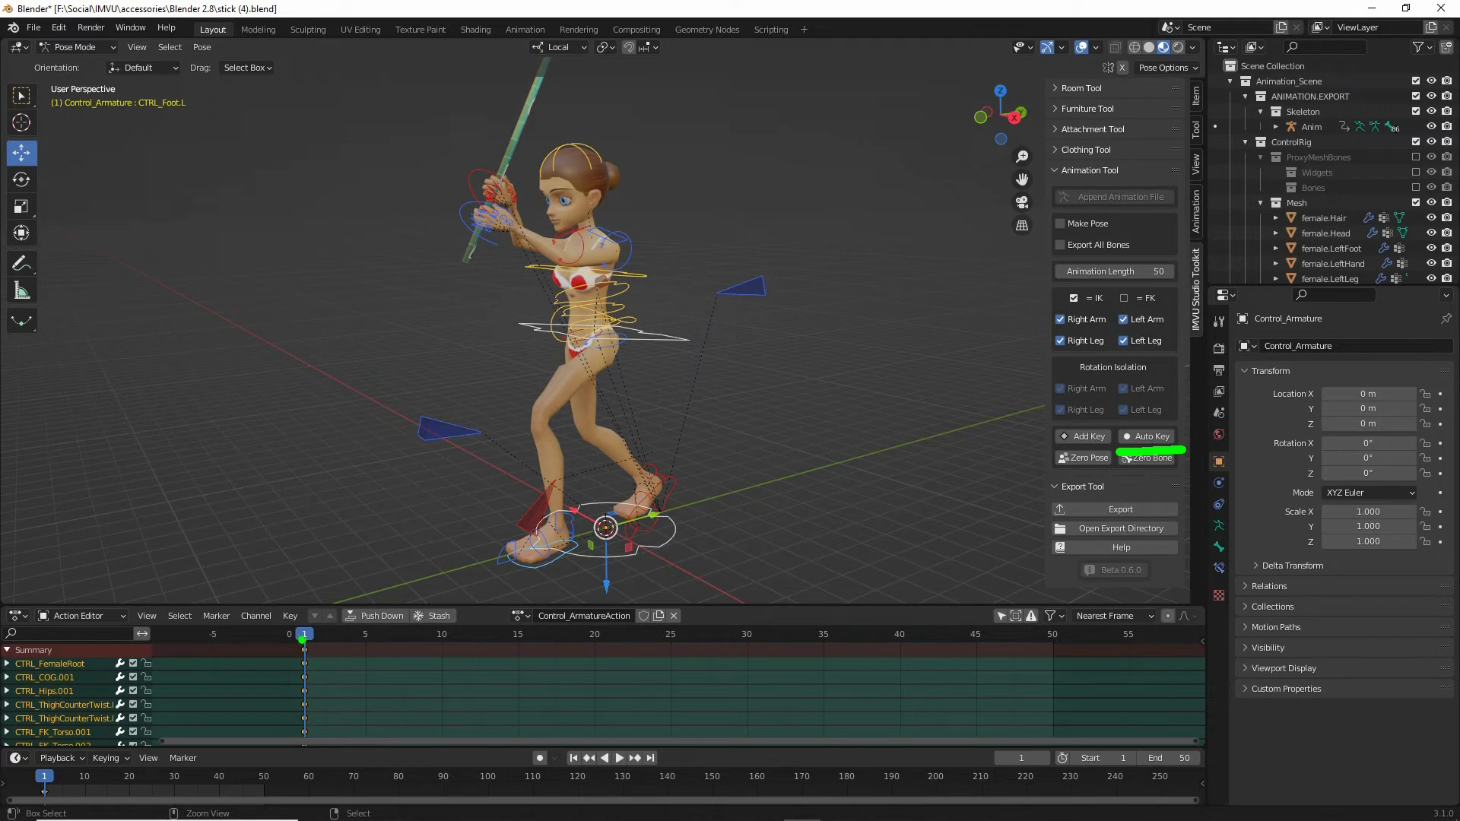
left_click_drag(302, 640, 298, 713)
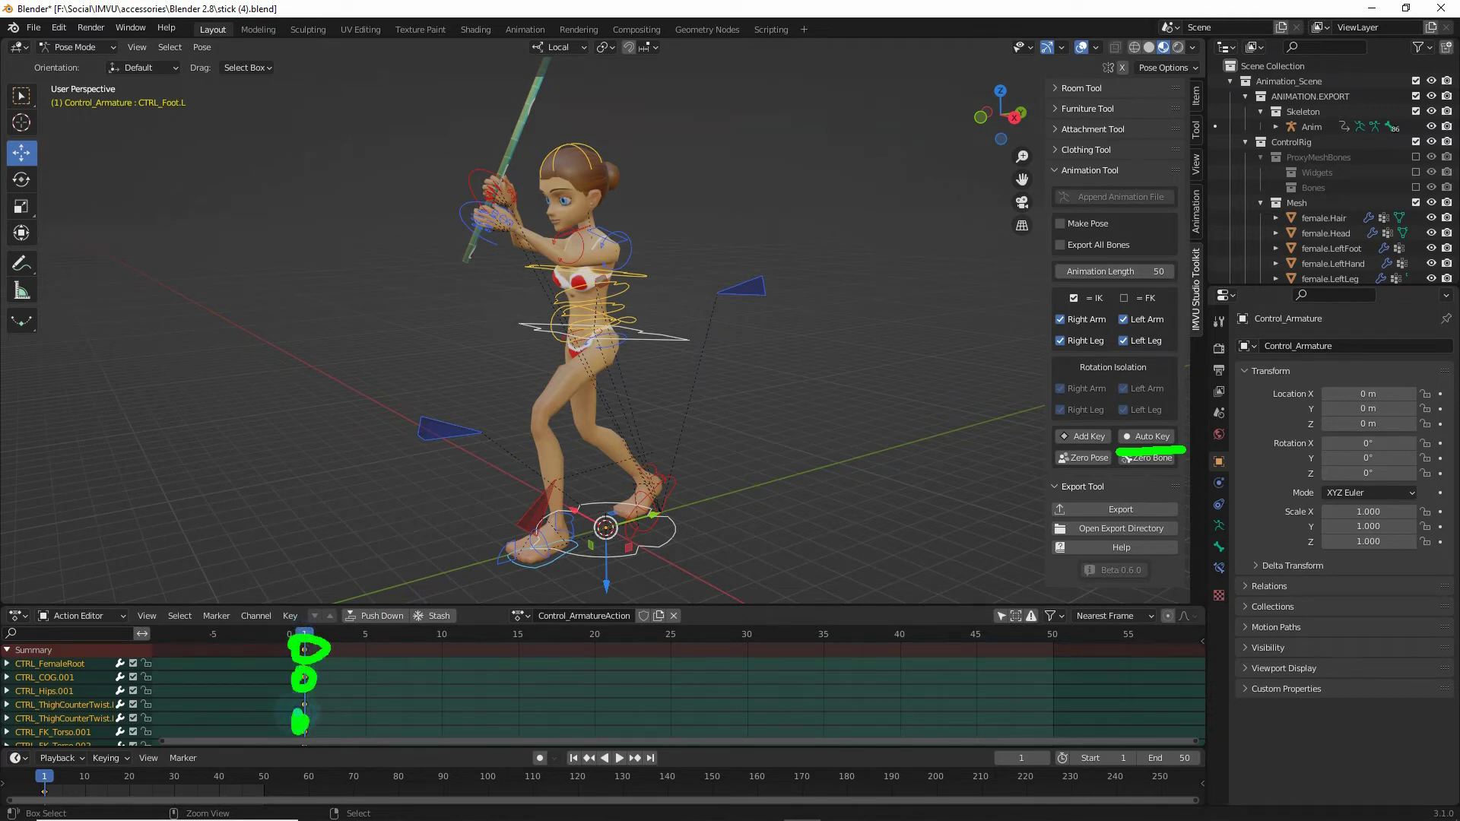
key("Escape")
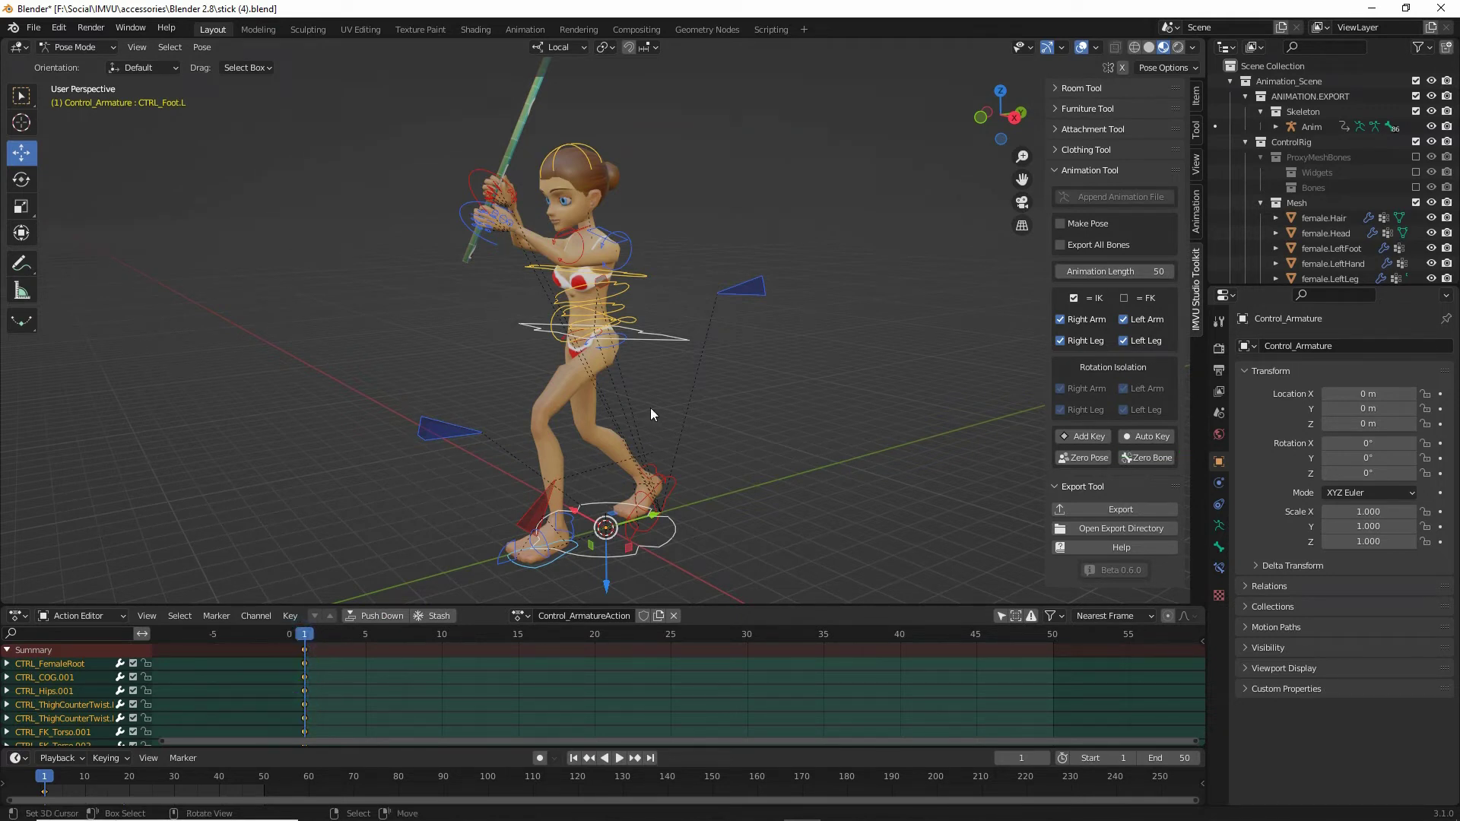
Step: Enable Auto Key and lower the body by moving CTRL_COG.001 down along its local Y axis
left_click(1148, 436)
middle_click_drag(517, 431, 589, 405)
left_click(658, 348)
middle_click_drag(657, 348, 632, 340)
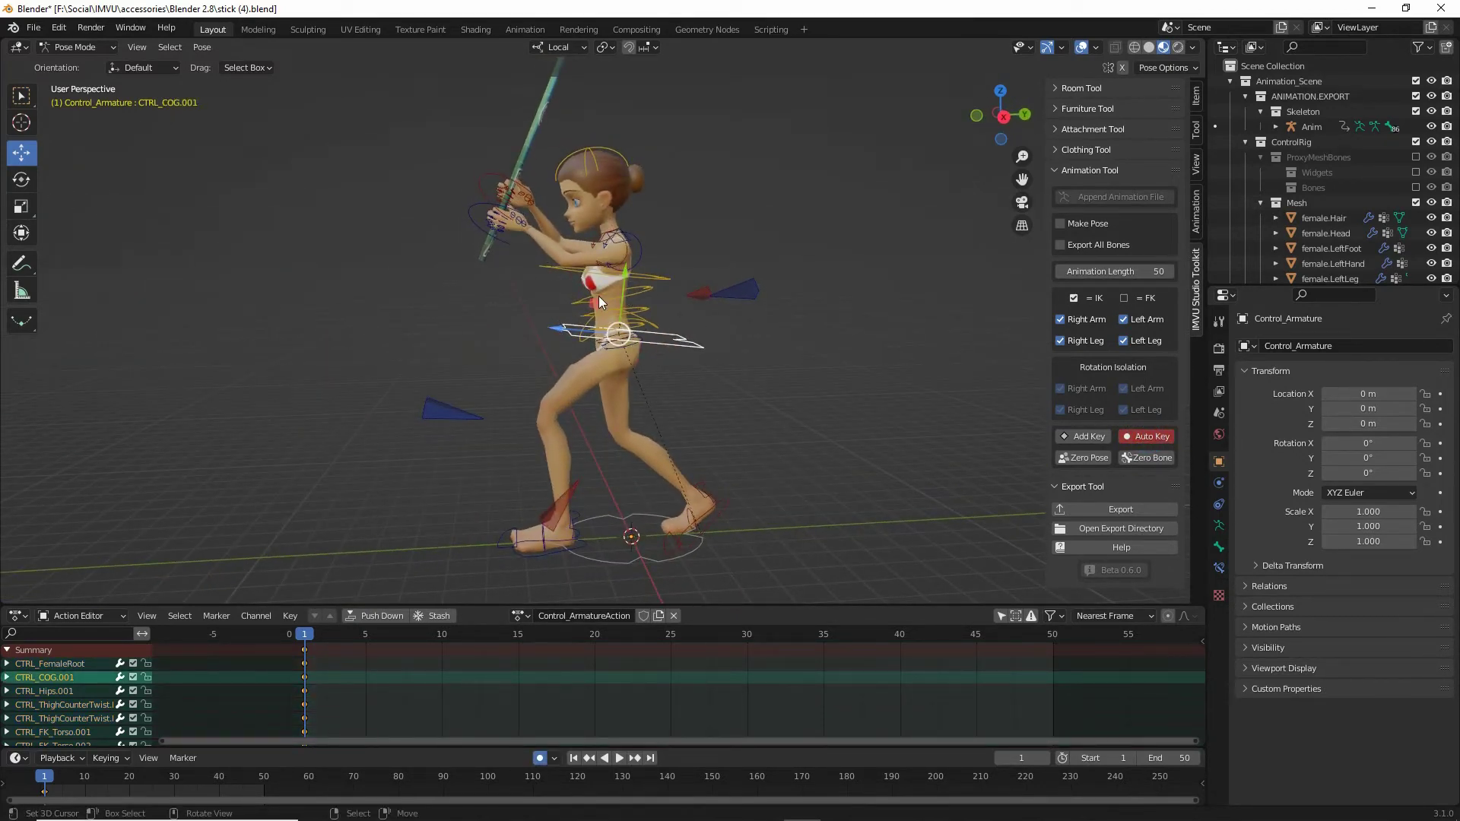
key("g")
key("y")
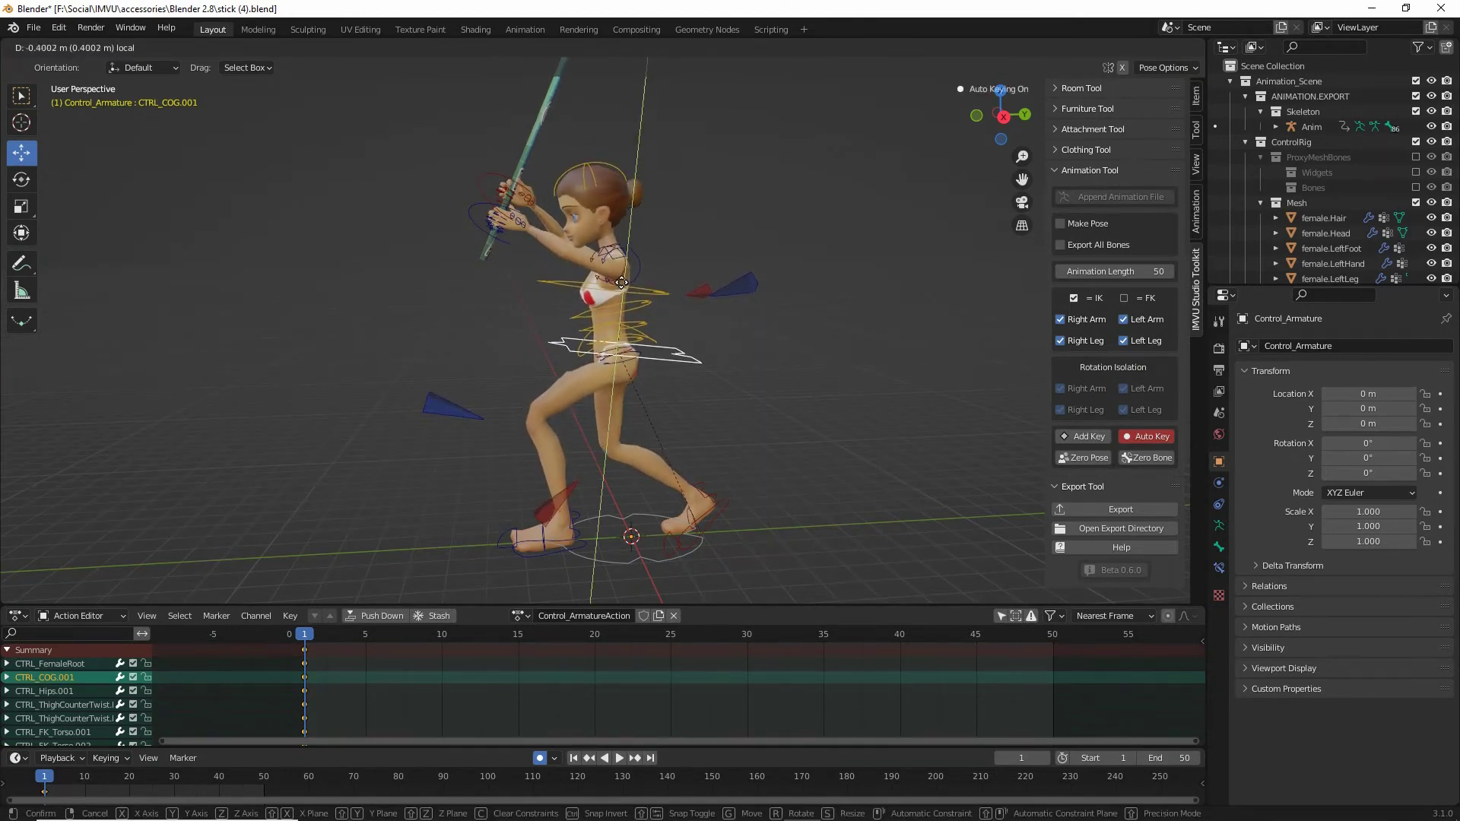
left_click(601, 378)
Step: Move the left arm pole CTRL_IK_ArmPole.L.001 to adjust the direction of the left elbow
middle_click_drag(601, 378, 708, 350)
right_click(699, 285)
middle_click_drag(699, 287, 727, 298)
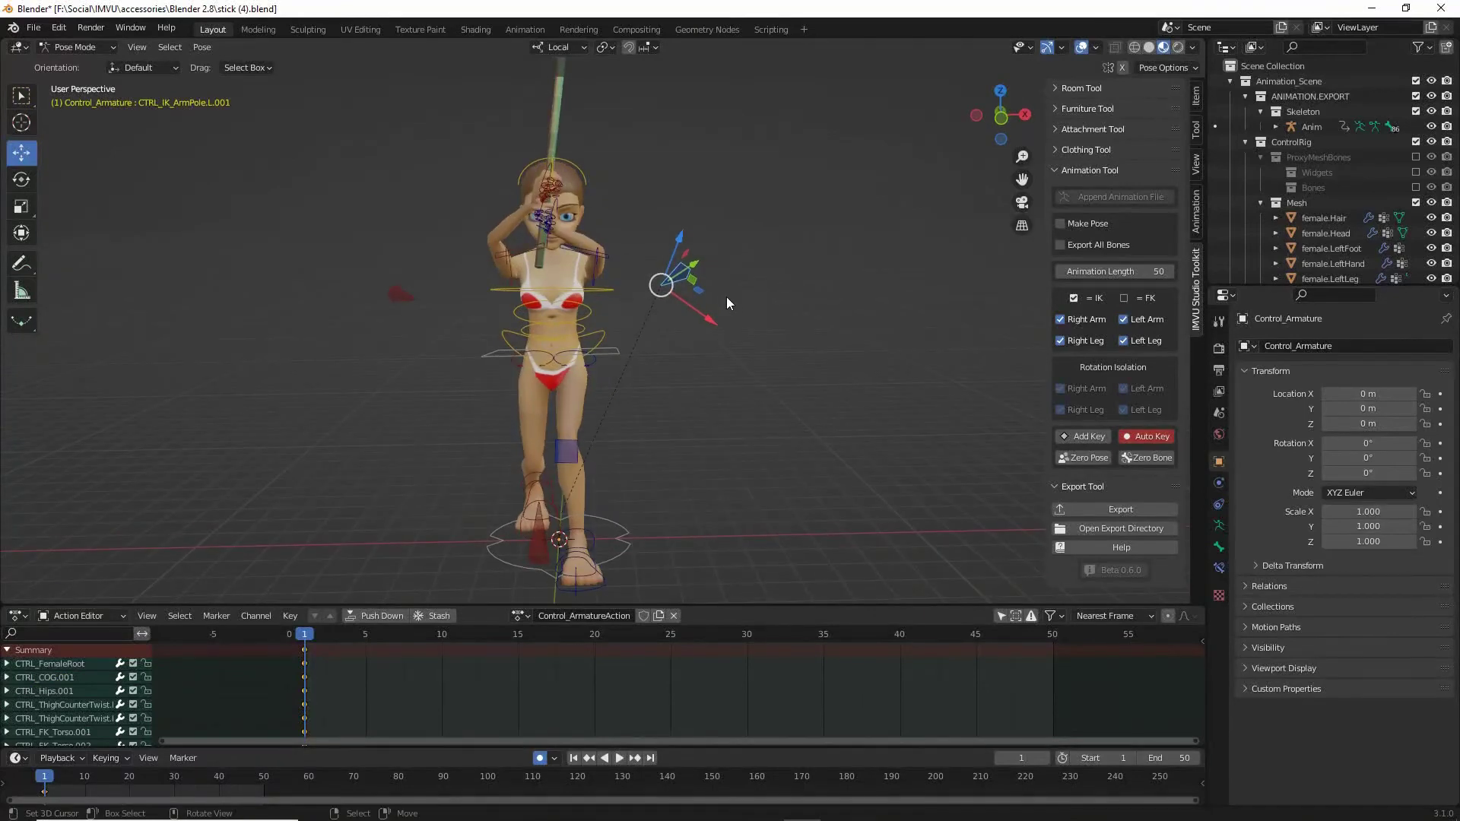
middle_click_drag(619, 326, 685, 334)
key("g")
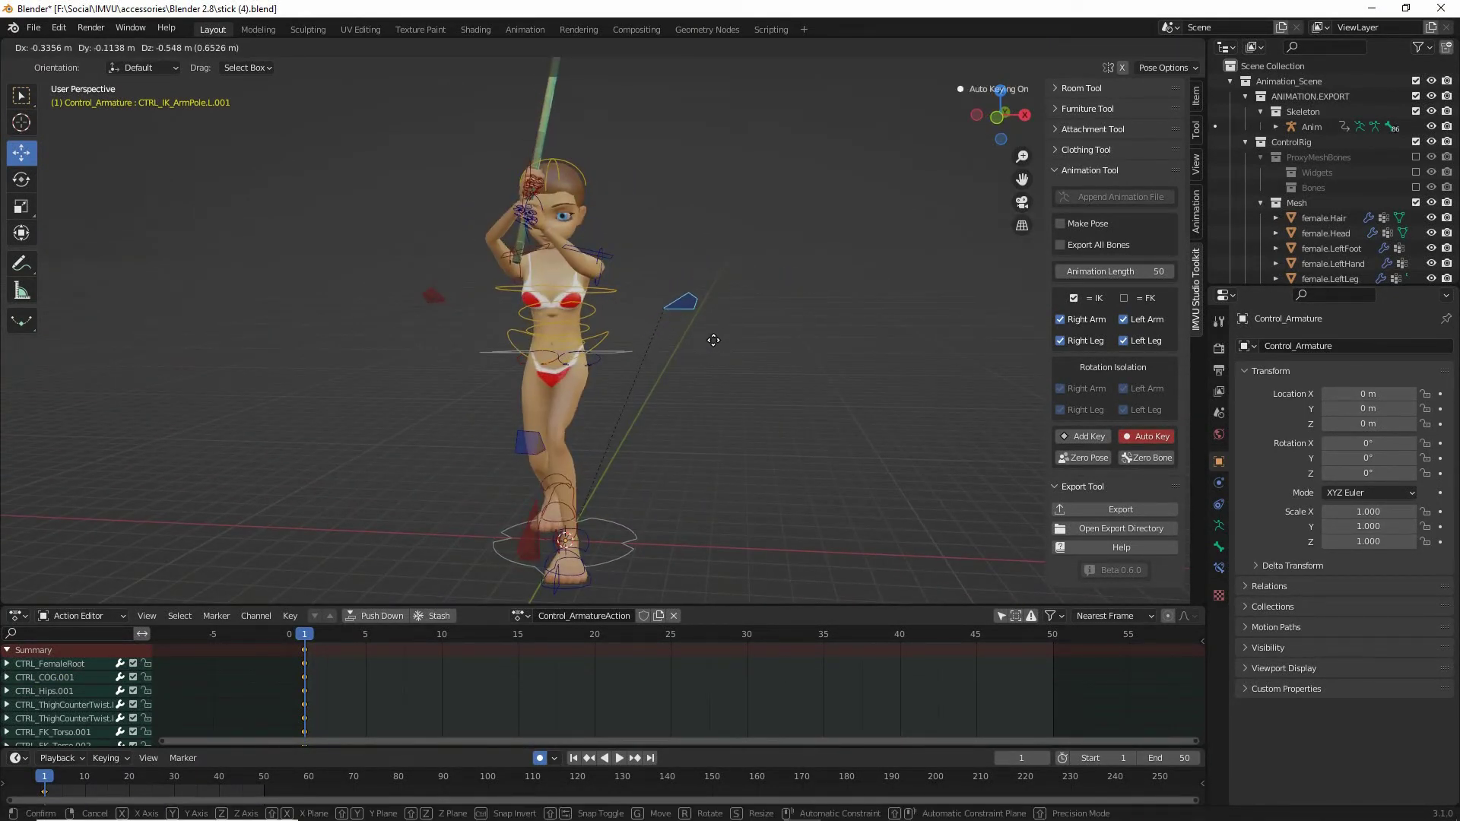
left_click(709, 351)
Step: Move the right arm's IK pole to adjust the direction of the right elbow
right_click(432, 299)
middle_click_drag(432, 300, 502, 412)
key("g")
left_click(494, 336)
Step: Reposition the leg poles CTRL_IK_Pole_Leg_L and CTRL_IK_Pole_Leg_R to adjust the direction of both knees
left_click(572, 384)
key("g")
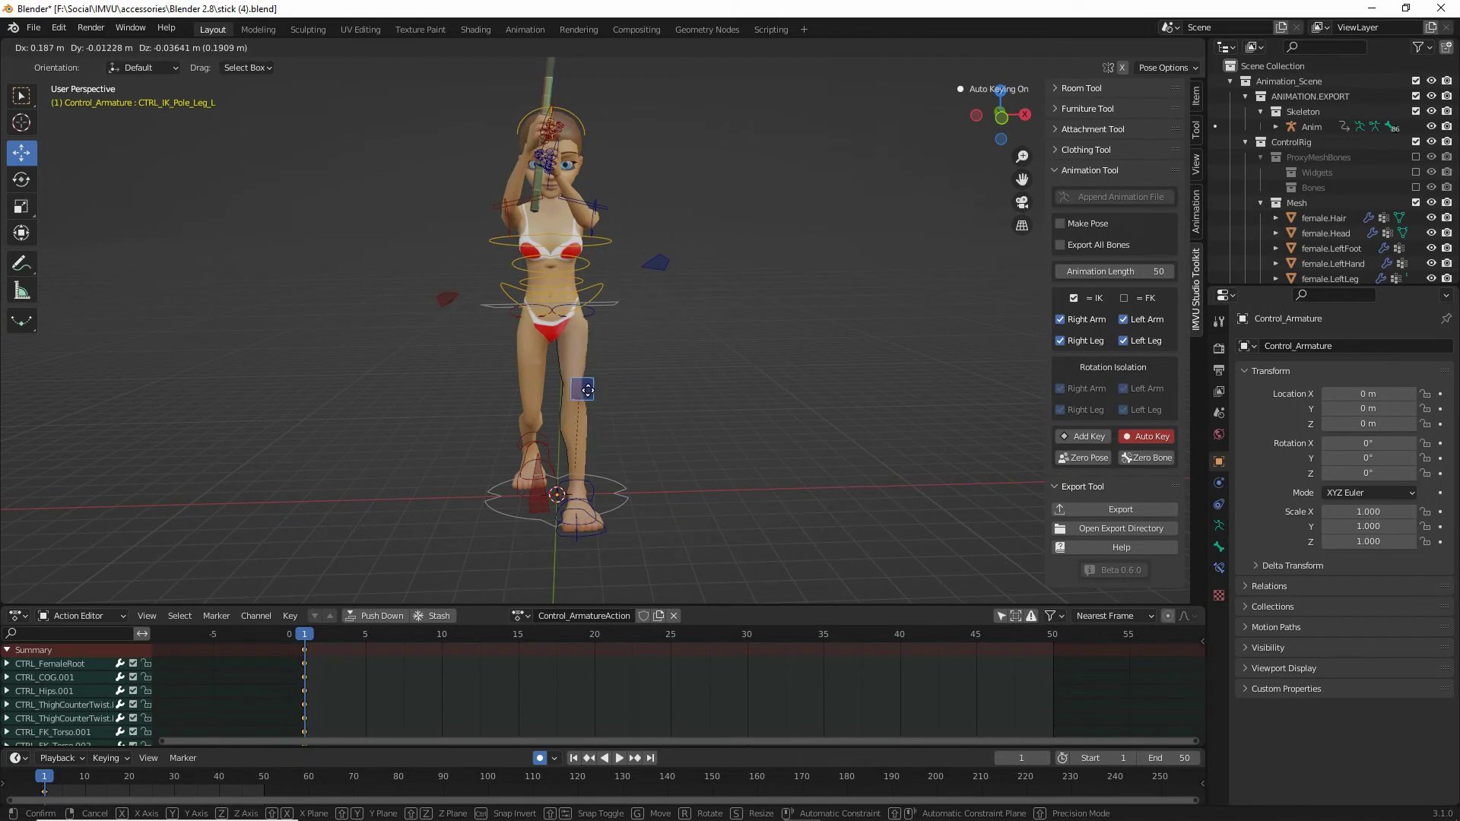
left_click(569, 401)
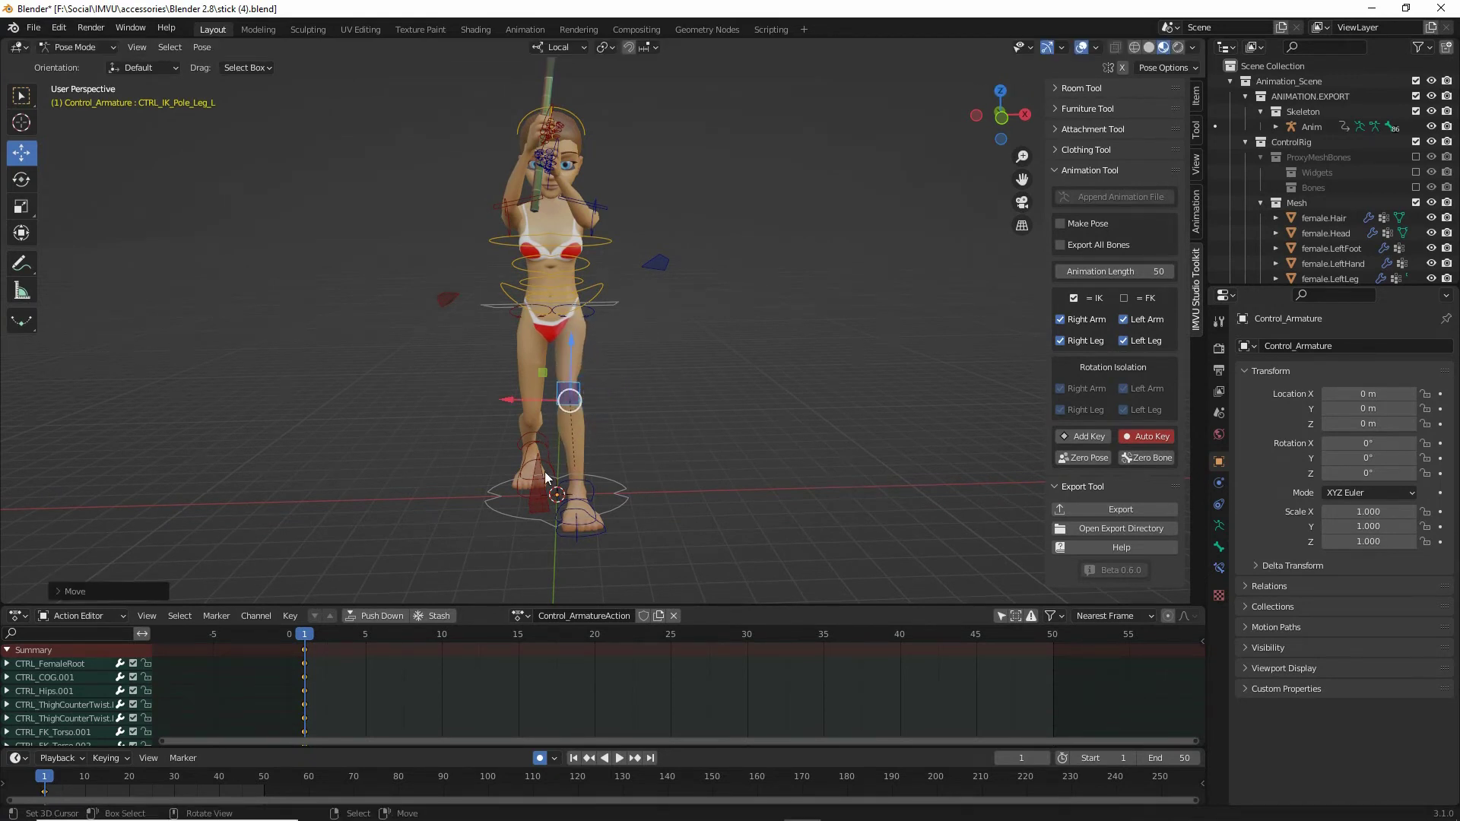
left_click(541, 512)
key("g")
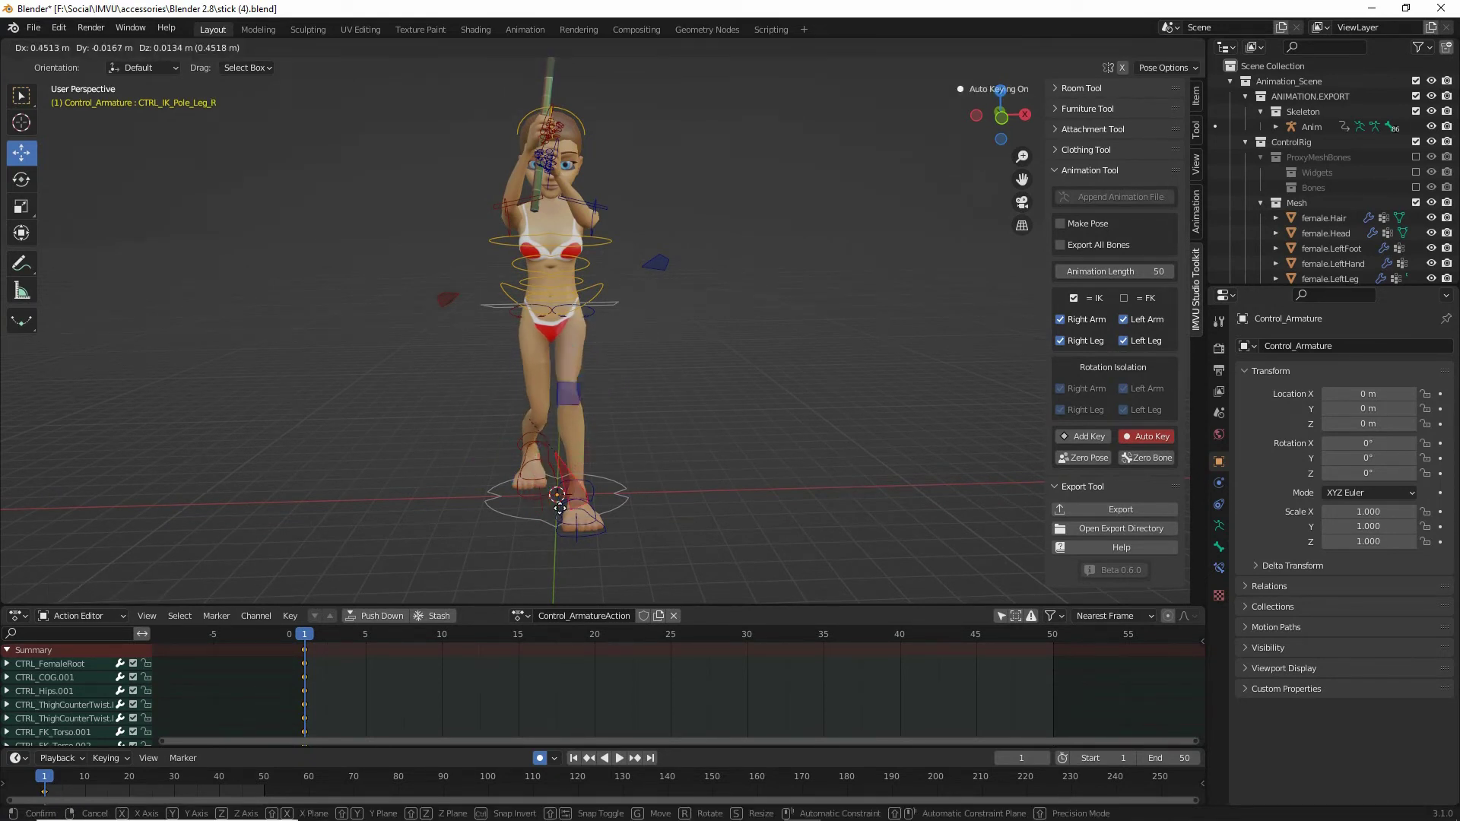
left_click(558, 507)
middle_click_drag(557, 507, 582, 390)
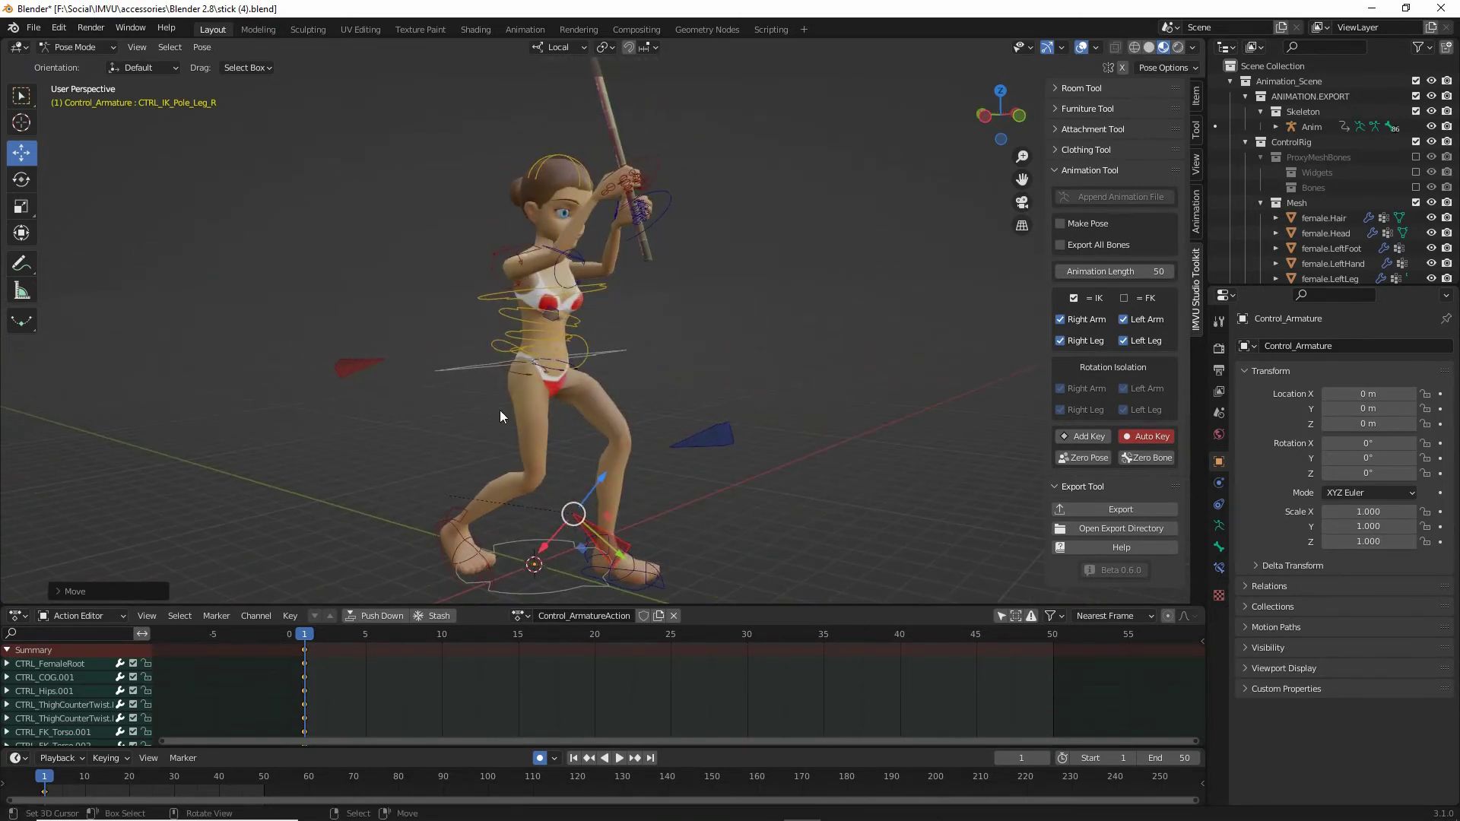
Step: Save the posed scene as a new file named stick (5).blend
left_click(34, 30)
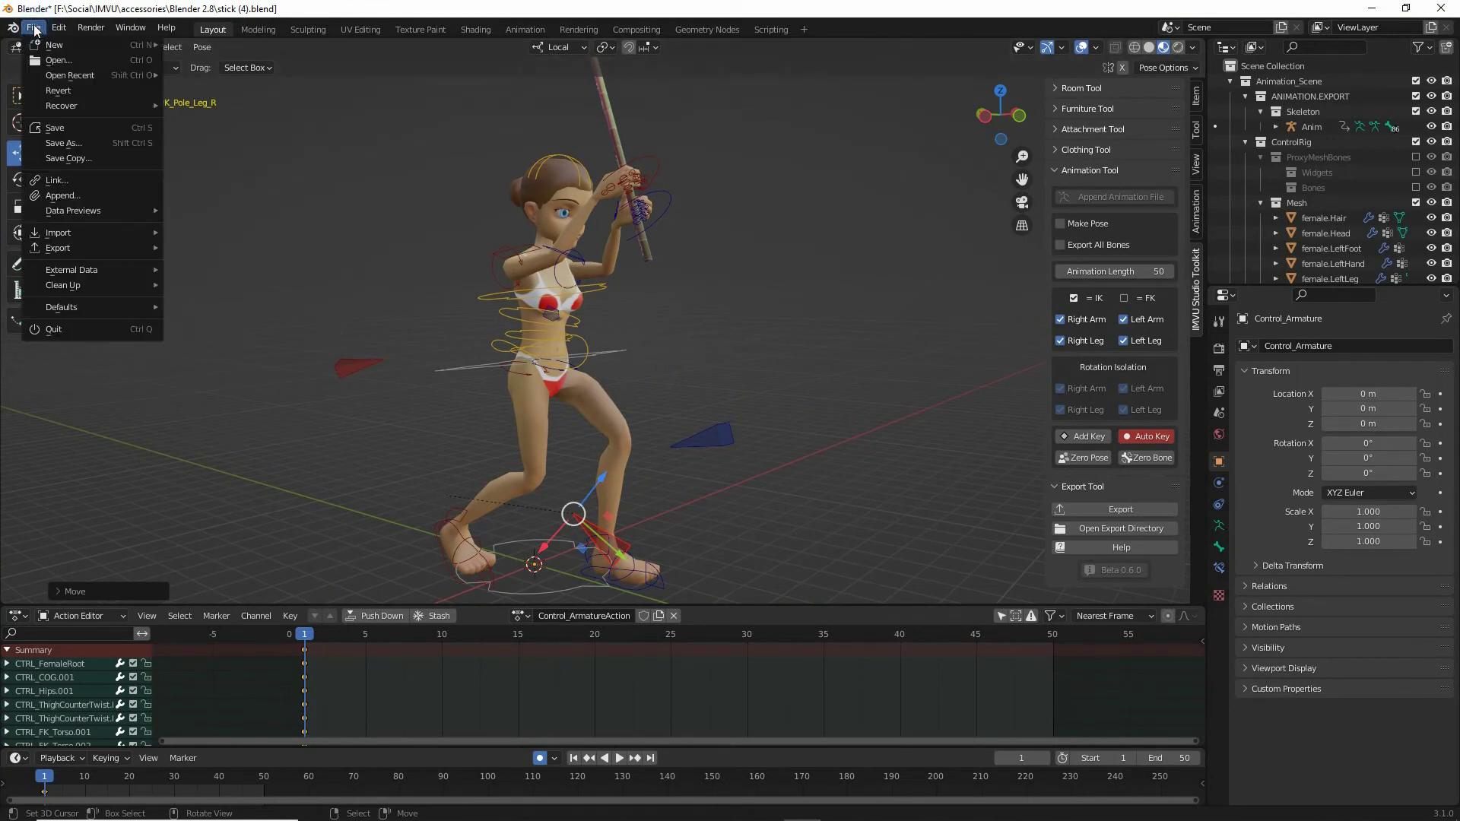
left_click(65, 145)
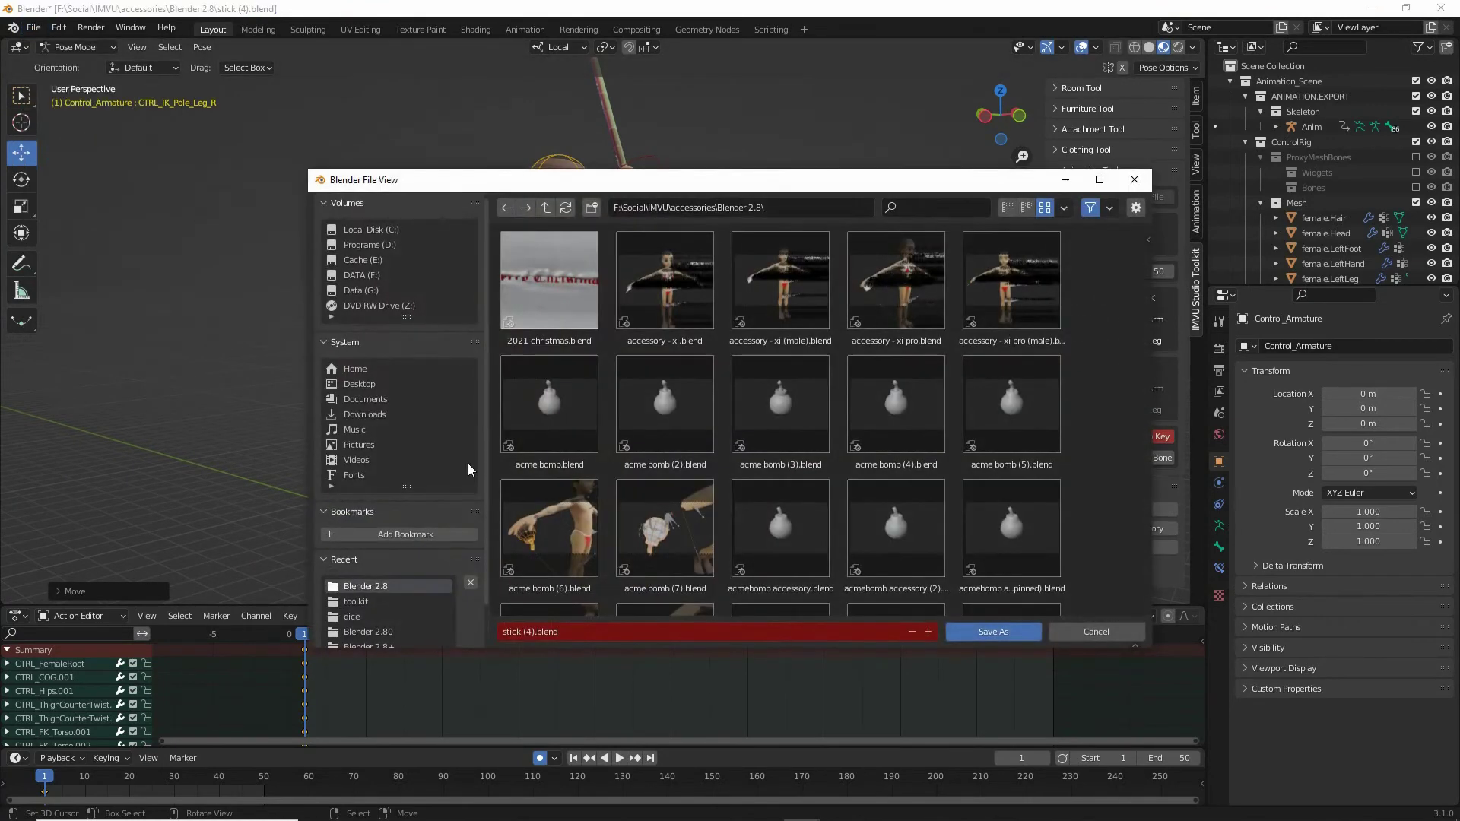
double_click(535, 633)
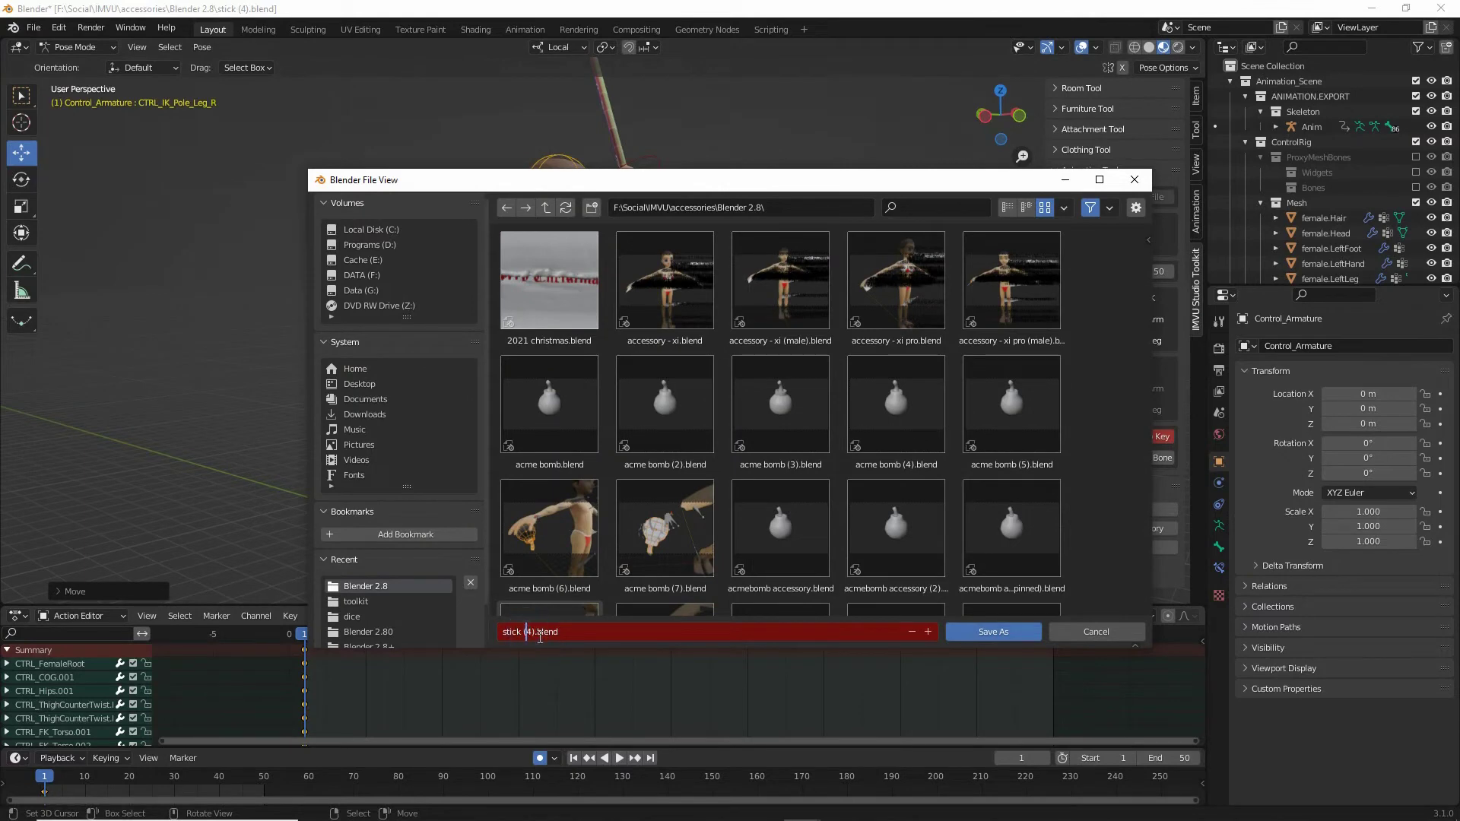
type("5")
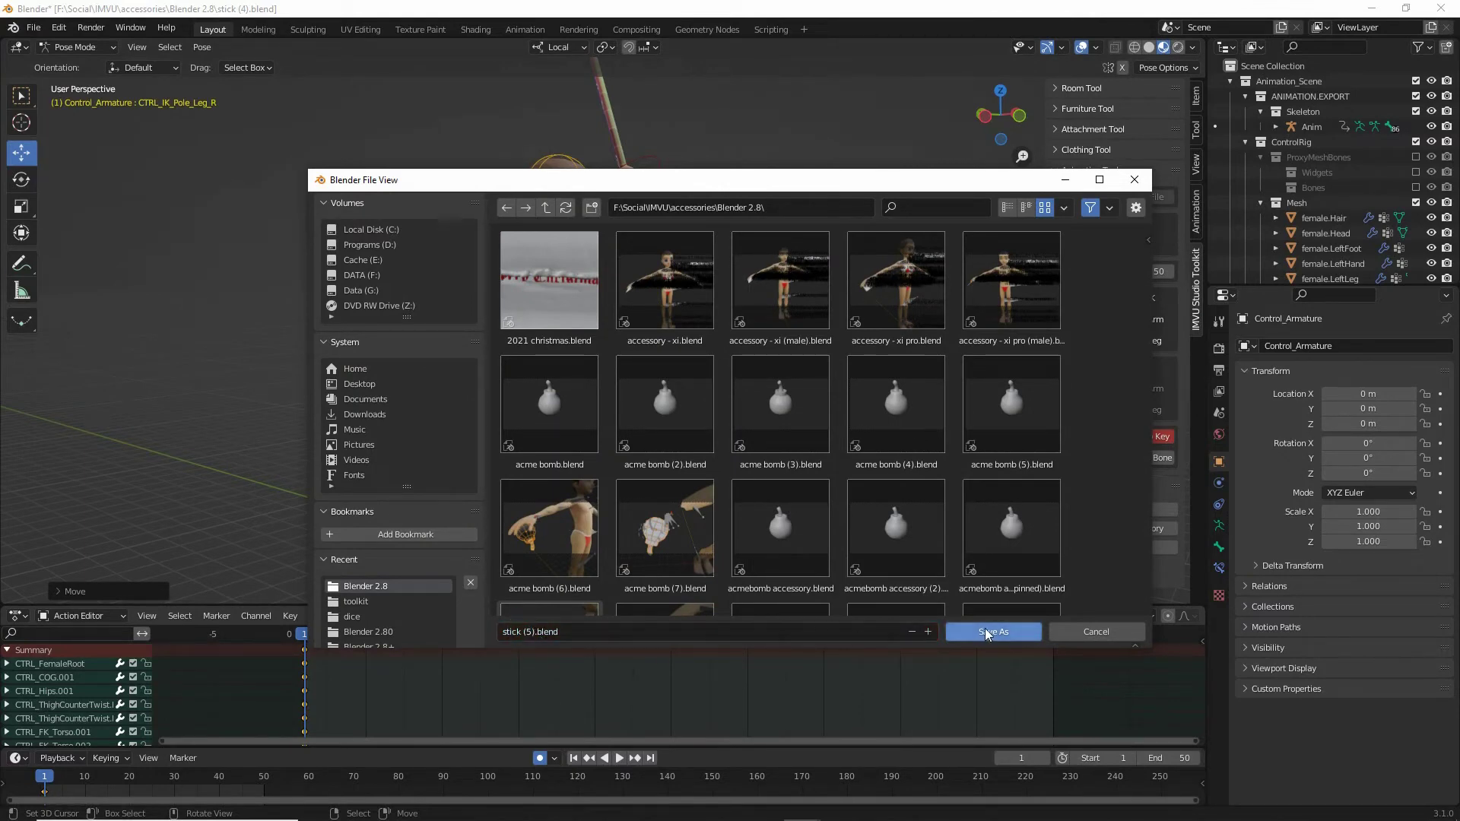
left_click(989, 632)
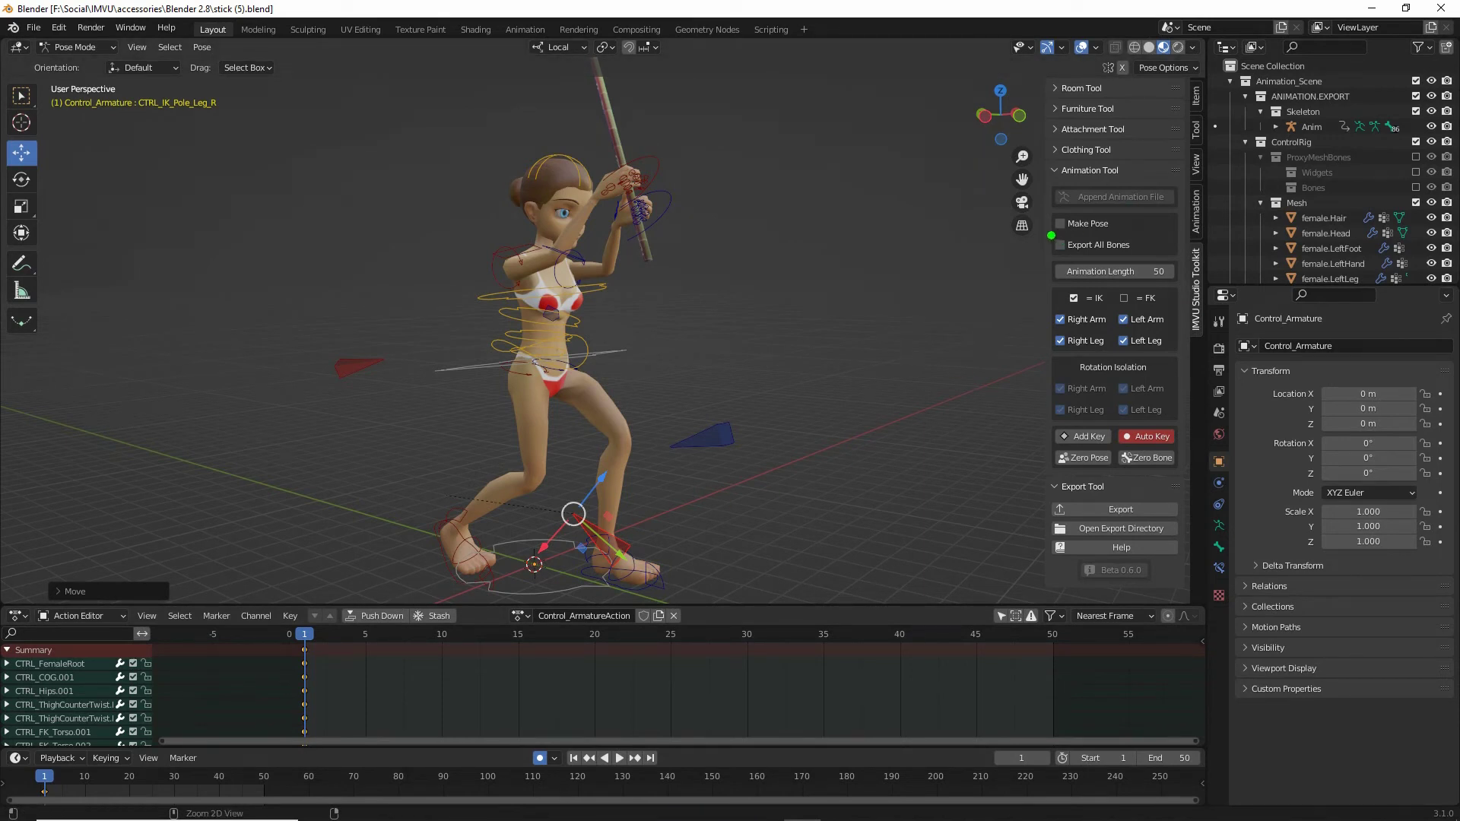
Step: Enable Make Pose and Export All Bones in the IMVU Studio Toolkit's animation settings
left_click_drag(1050, 236, 1115, 234)
left_click(1060, 224)
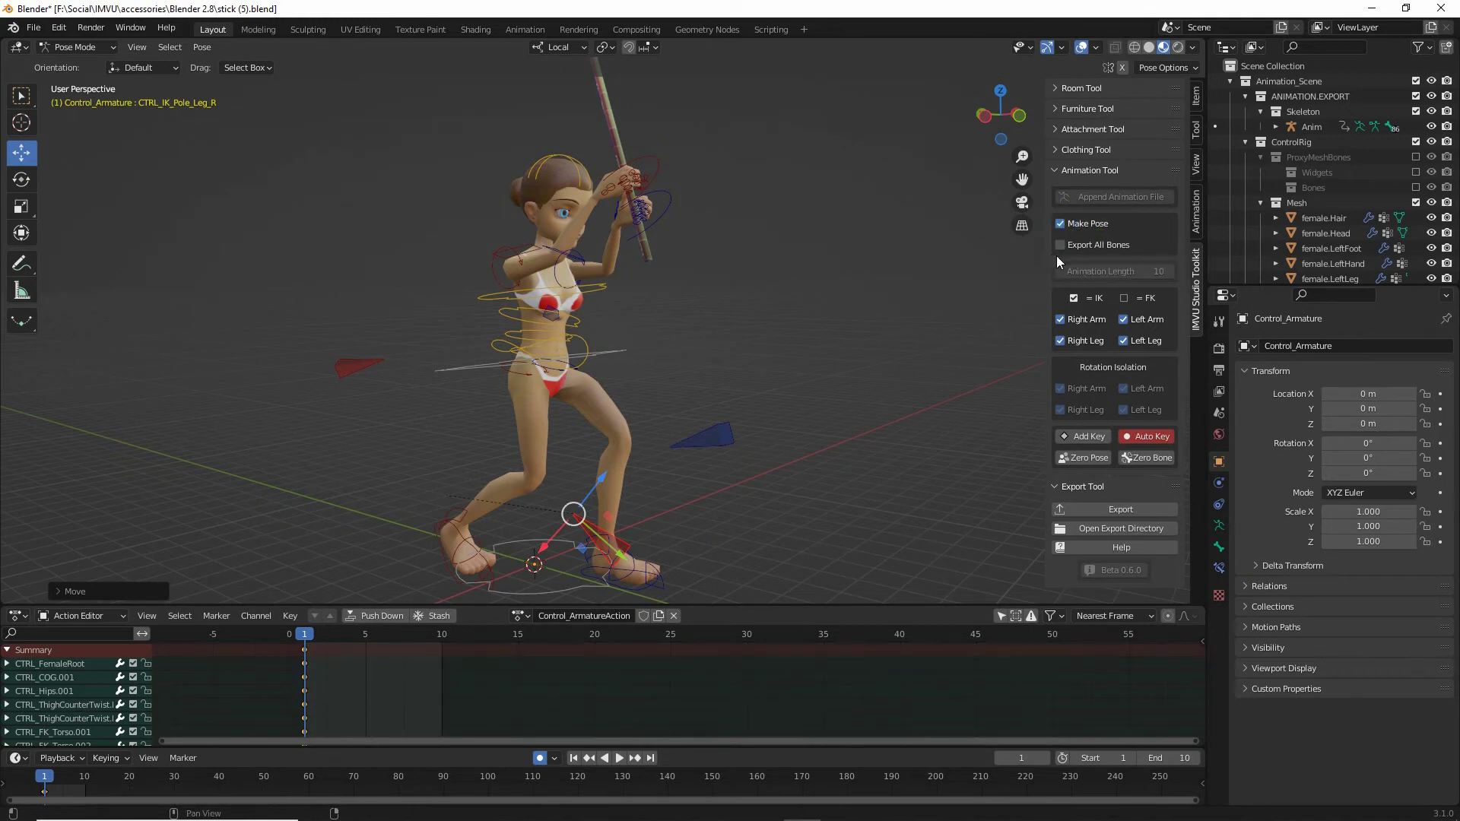
left_click_drag(1047, 257, 1141, 258)
mouse_move(708, 206)
left_mouse_down()
mouse_move(670, 403)
mouse_move(664, 347)
left_mouse_up()
key("Escape")
left_click_drag(1034, 221, 1003, 245)
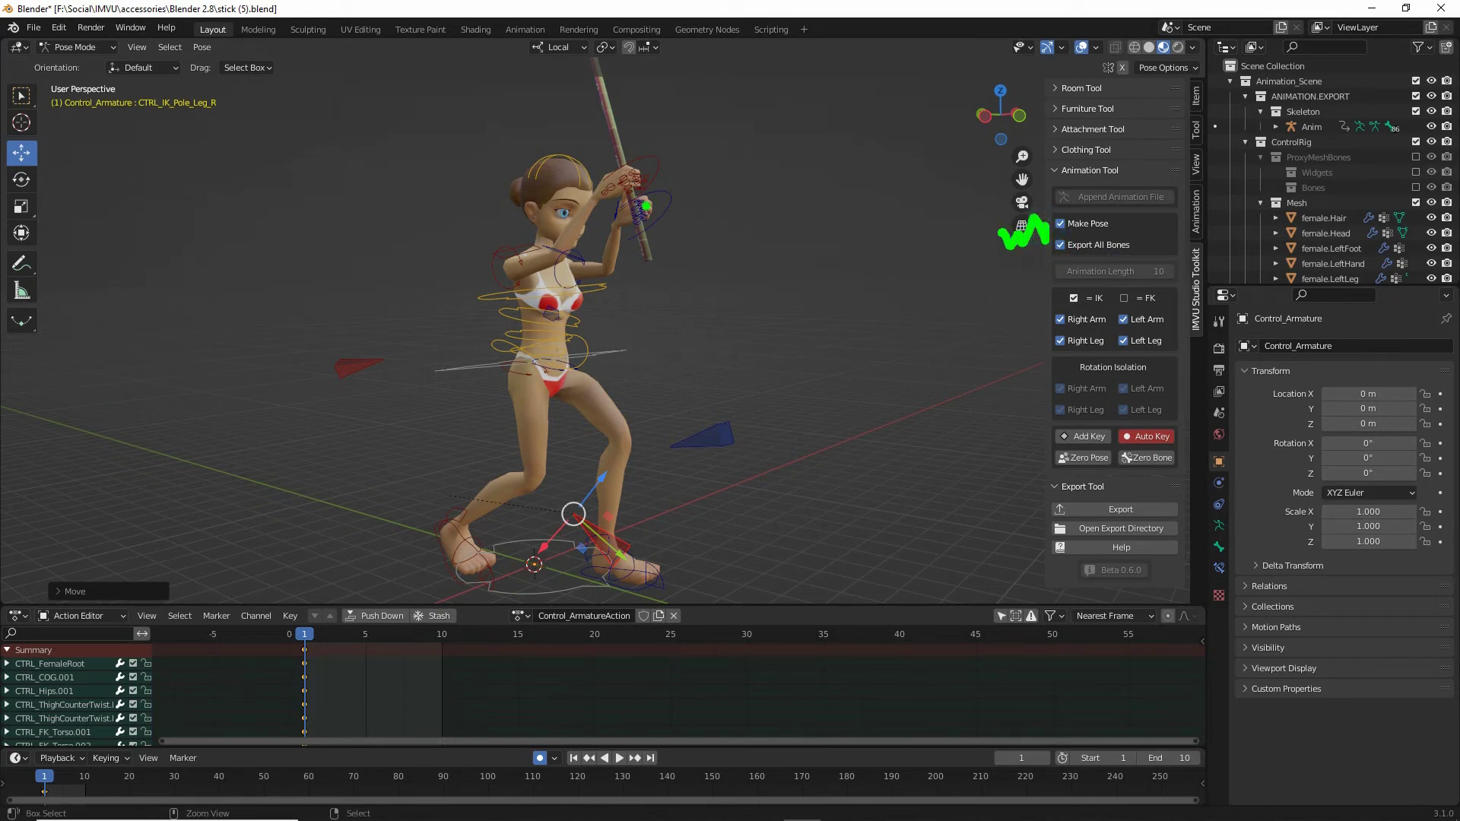
mouse_move(653, 190)
left_mouse_down()
mouse_move(665, 236)
mouse_move(679, 216)
left_mouse_up()
left_click_drag(1065, 254, 1128, 257)
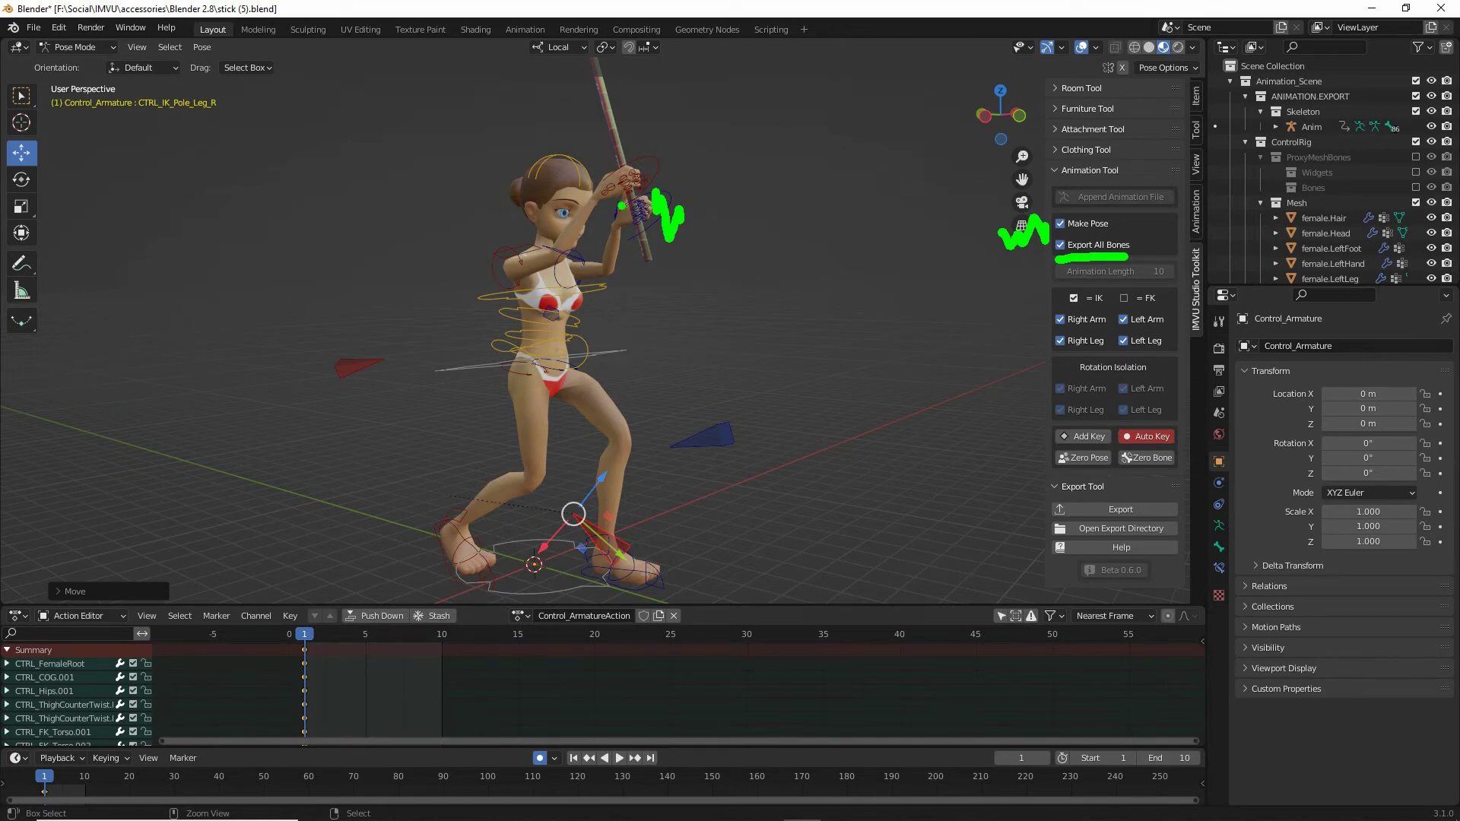
Step: Export the posed armature with the IMVU toolkit's export tool
mouse_move(813, 356)
middle_mouse_down()
mouse_move(668, 366)
mouse_move(784, 371)
middle_mouse_up()
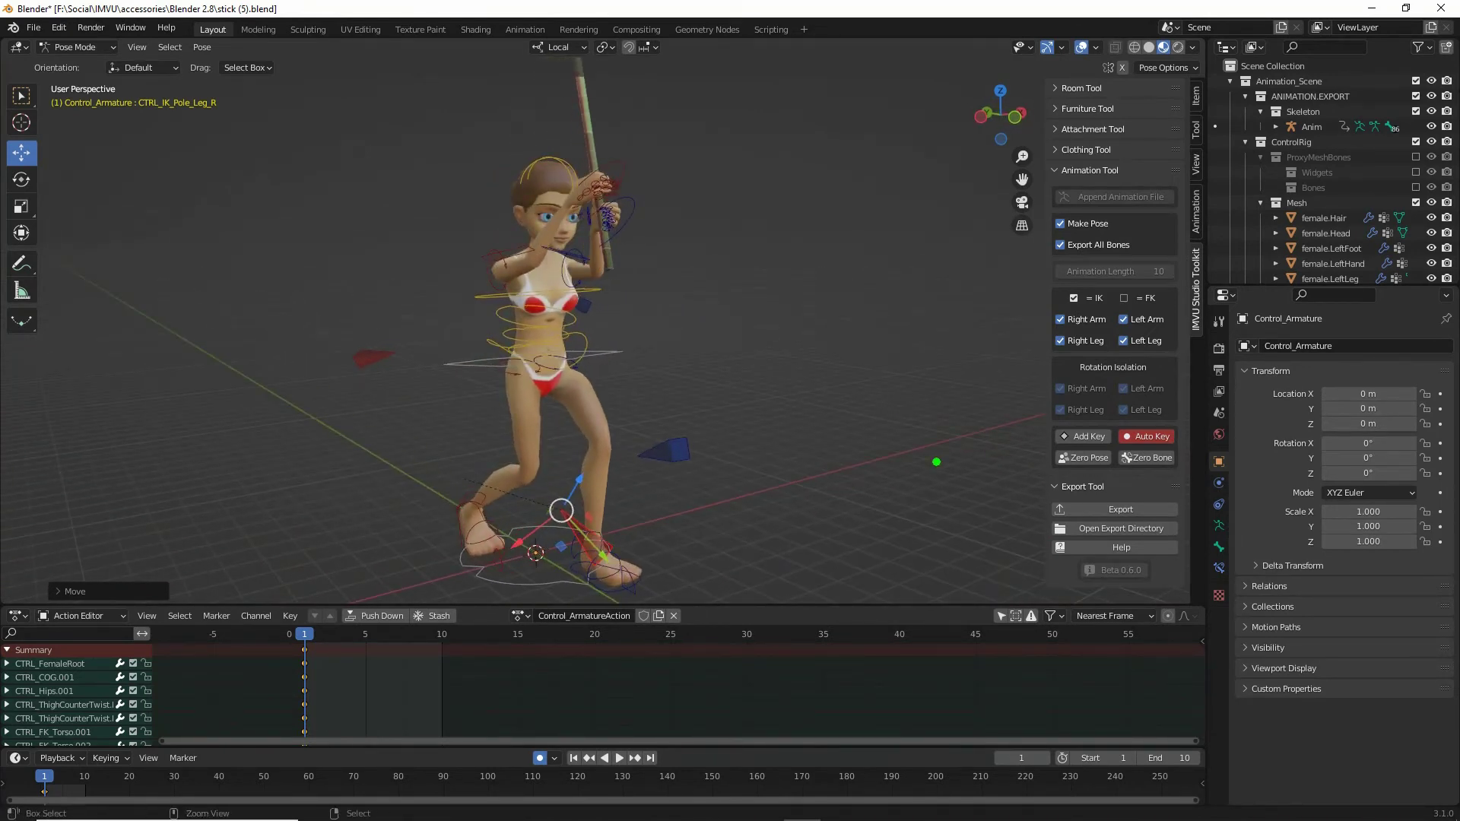
left_click_drag(1078, 527, 1163, 522)
key("Escape")
left_click(1117, 508)
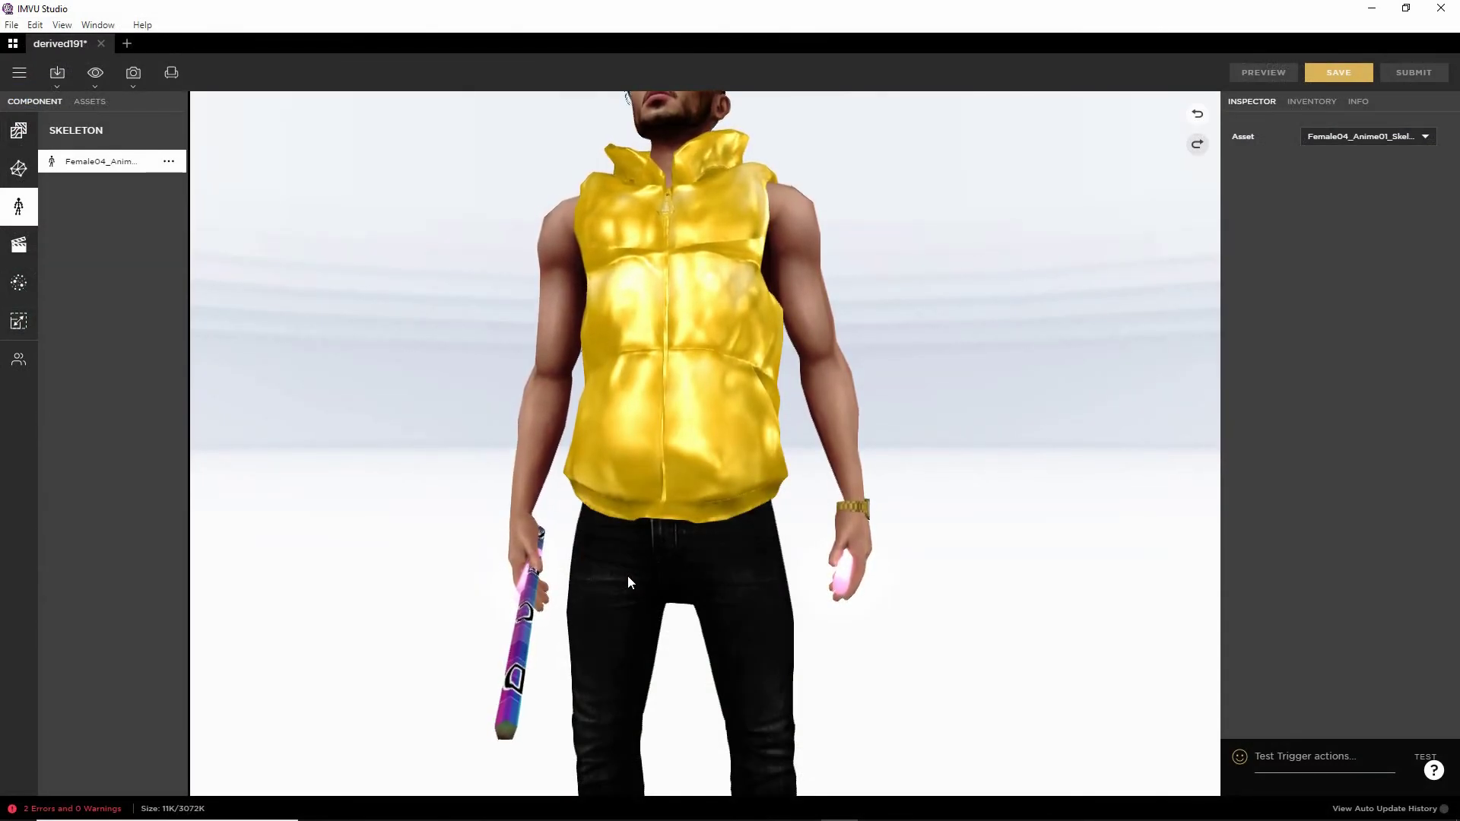
Step: Switch to IMVU Studio and choose stick (5).fbx as the FBX file to import into the derived product
mouse_move(628, 576)
left_mouse_down()
mouse_move(646, 556)
mouse_move(869, 610)
mouse_move(617, 606)
mouse_move(651, 606)
left_mouse_up()
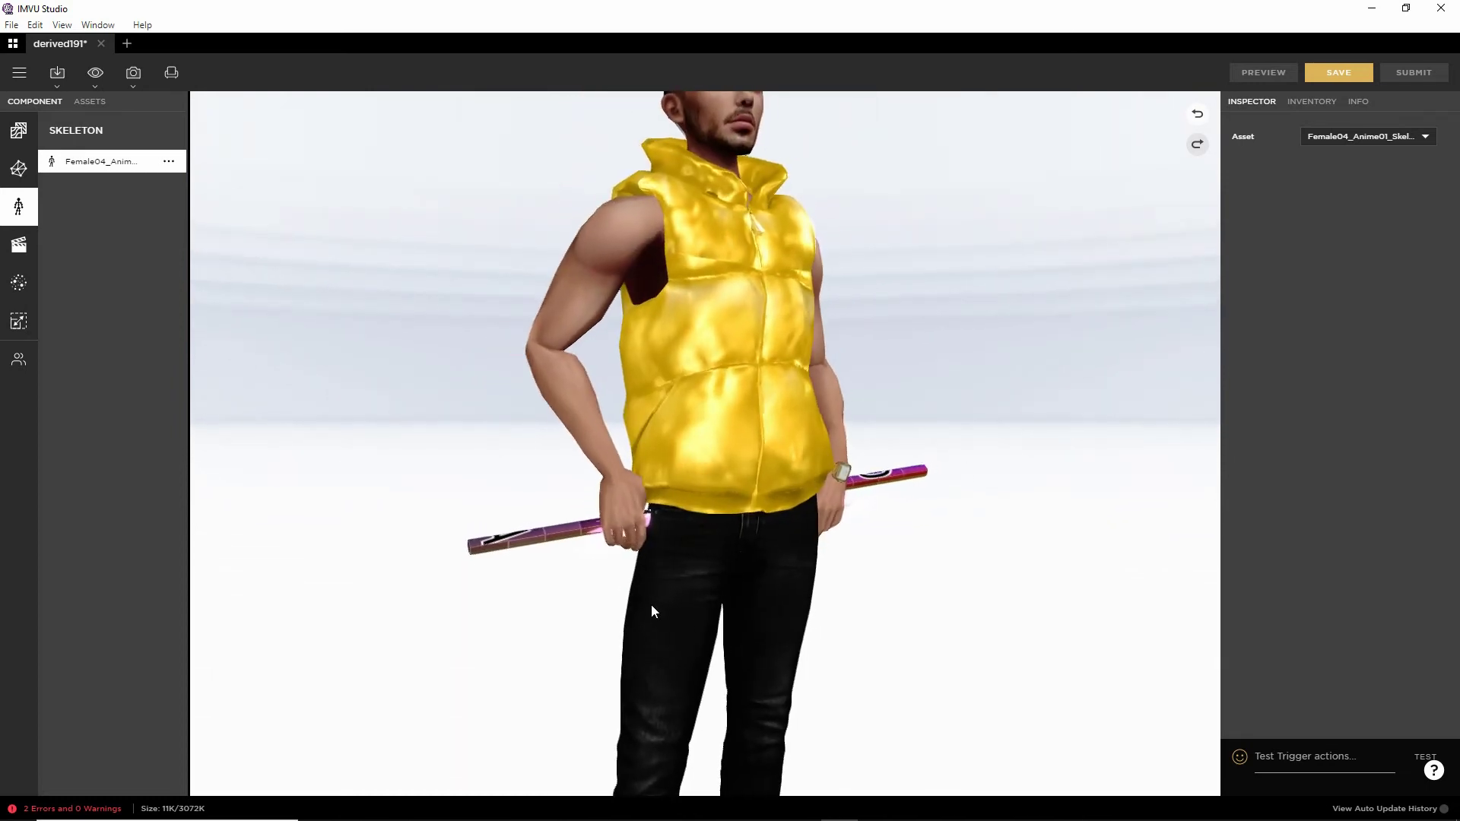
left_click_drag(522, 539, 873, 487)
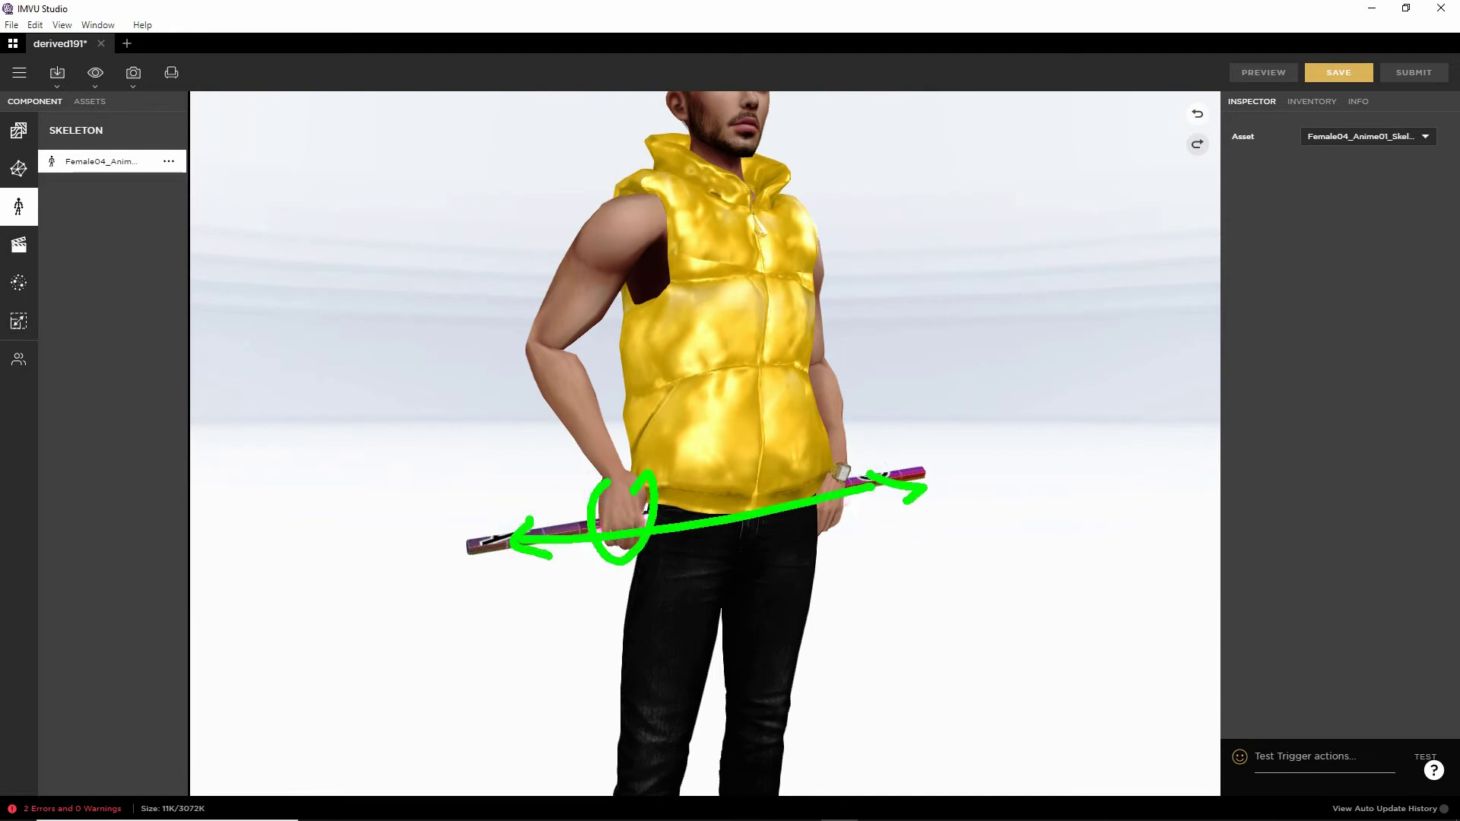
key("Escape")
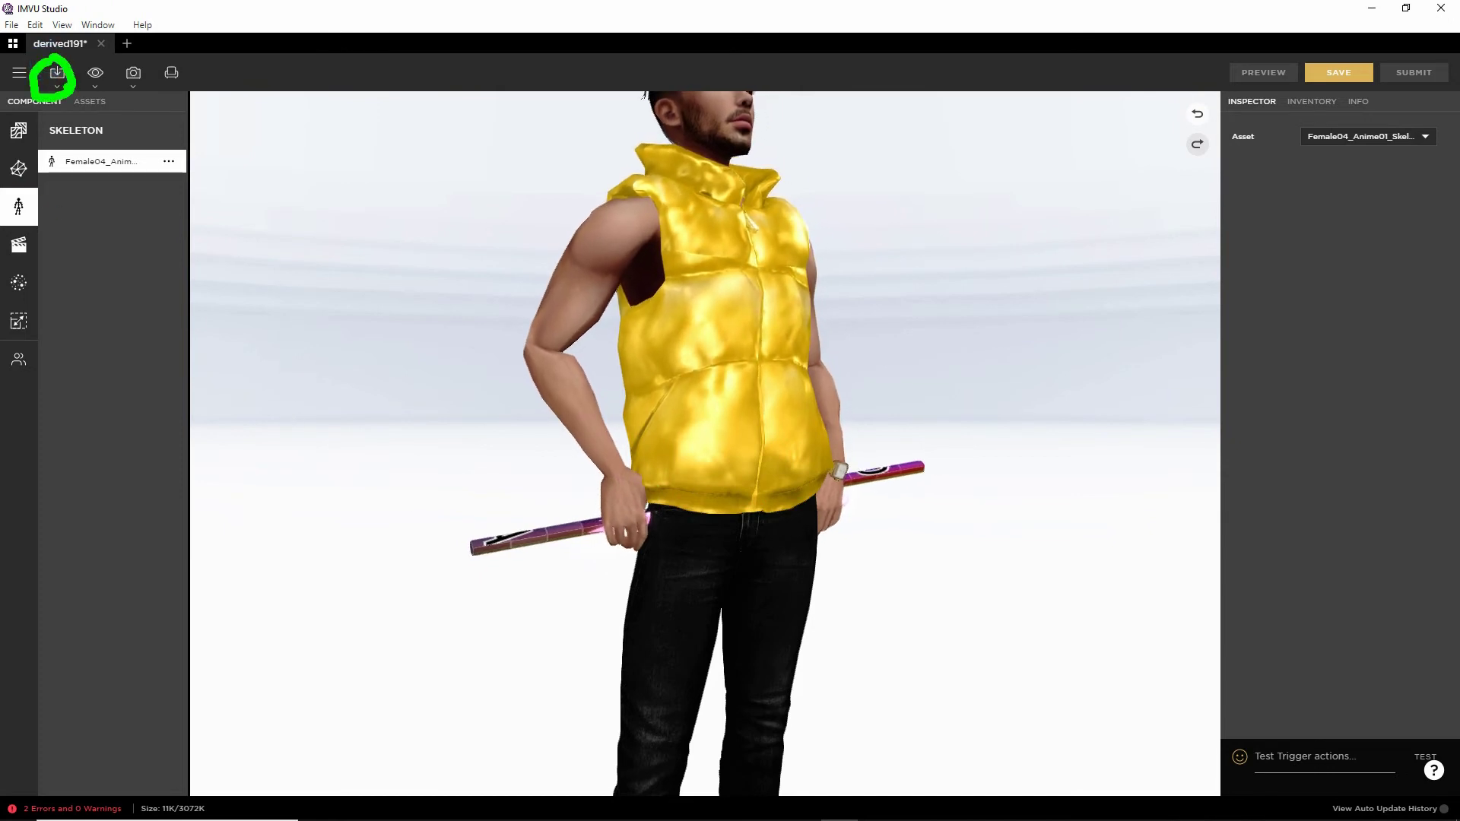
left_click(56, 73)
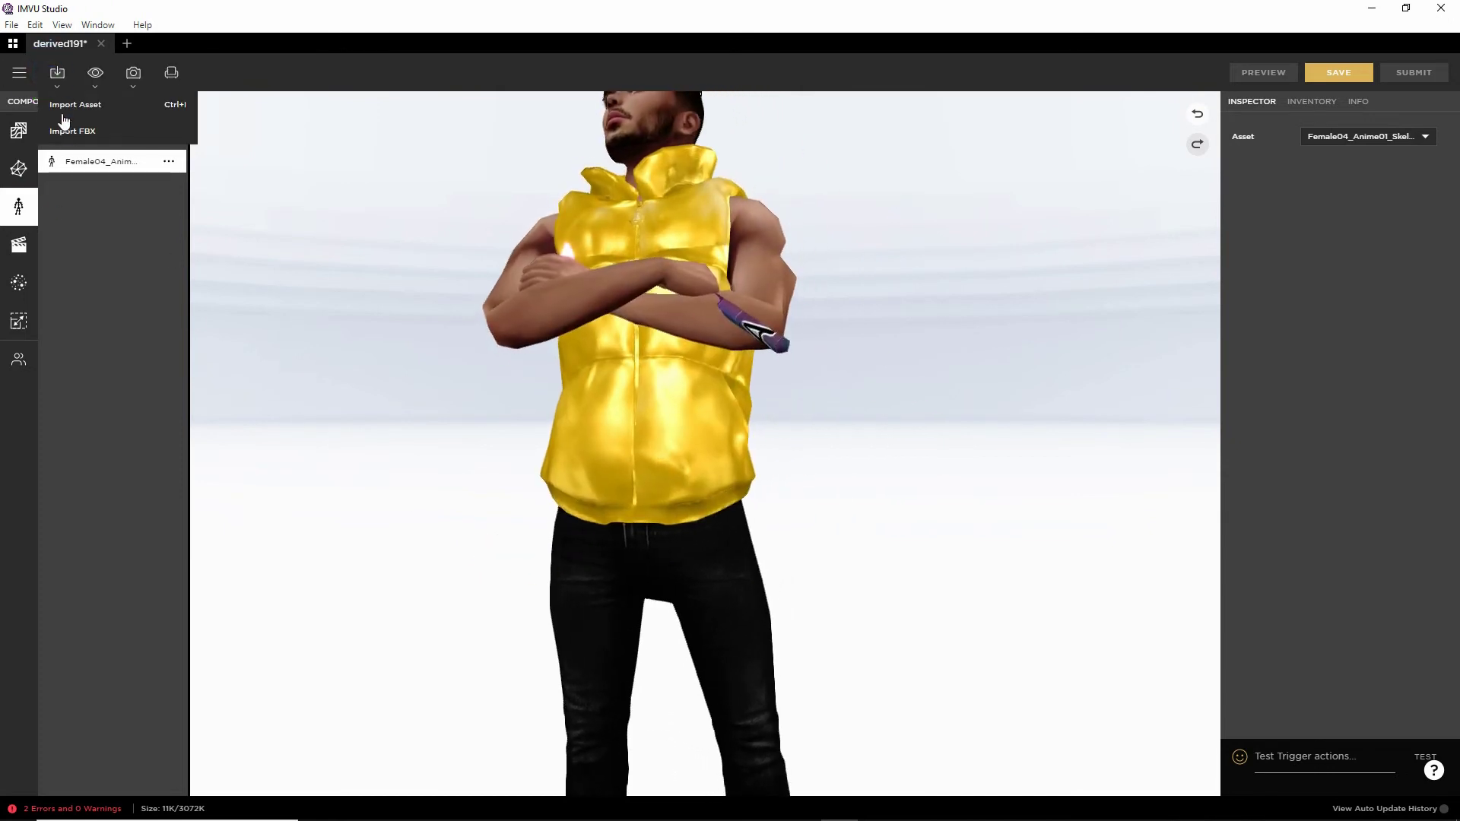
left_click(51, 139)
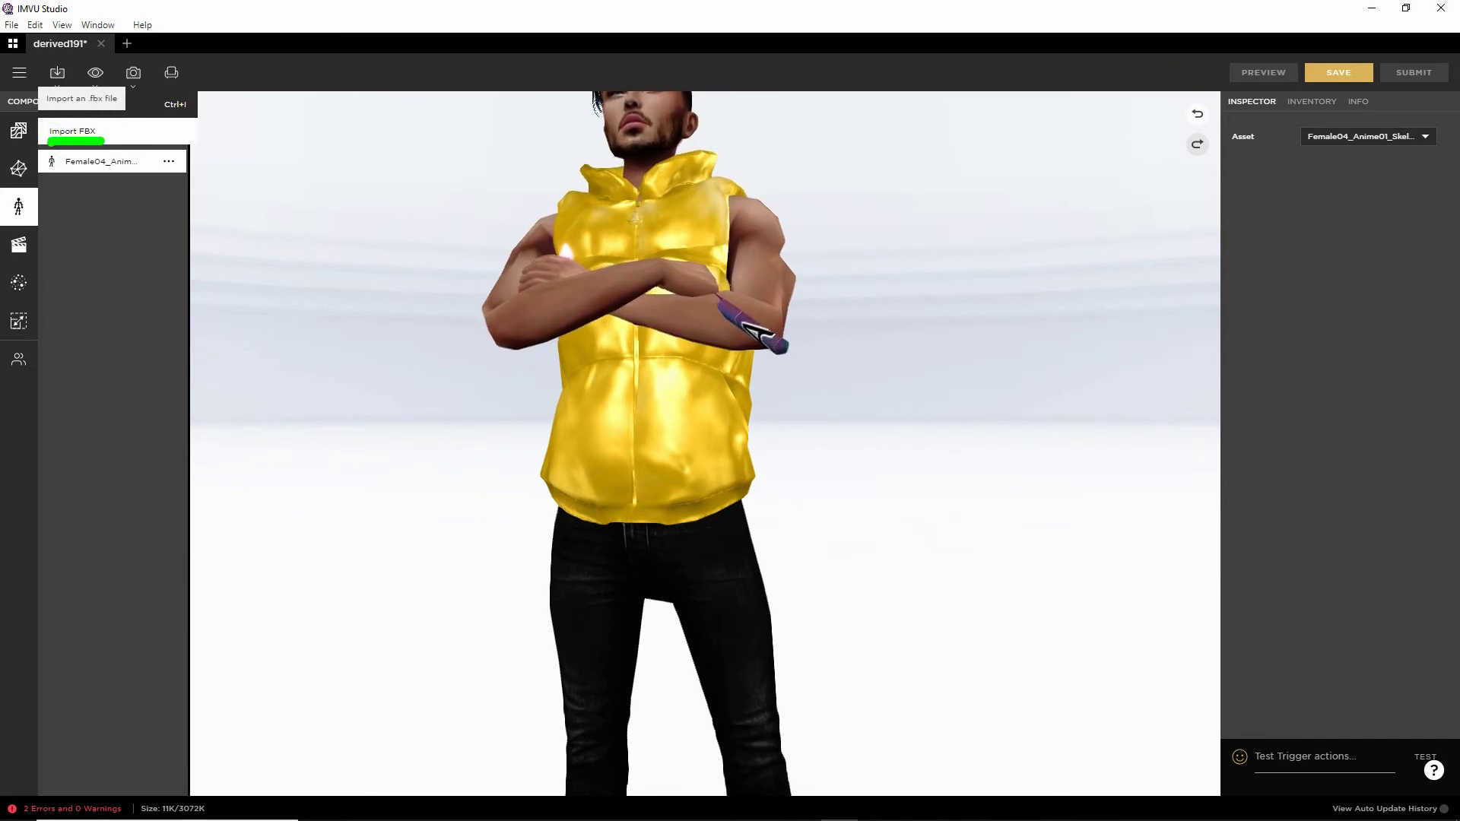
key("Escape")
left_click(56, 74)
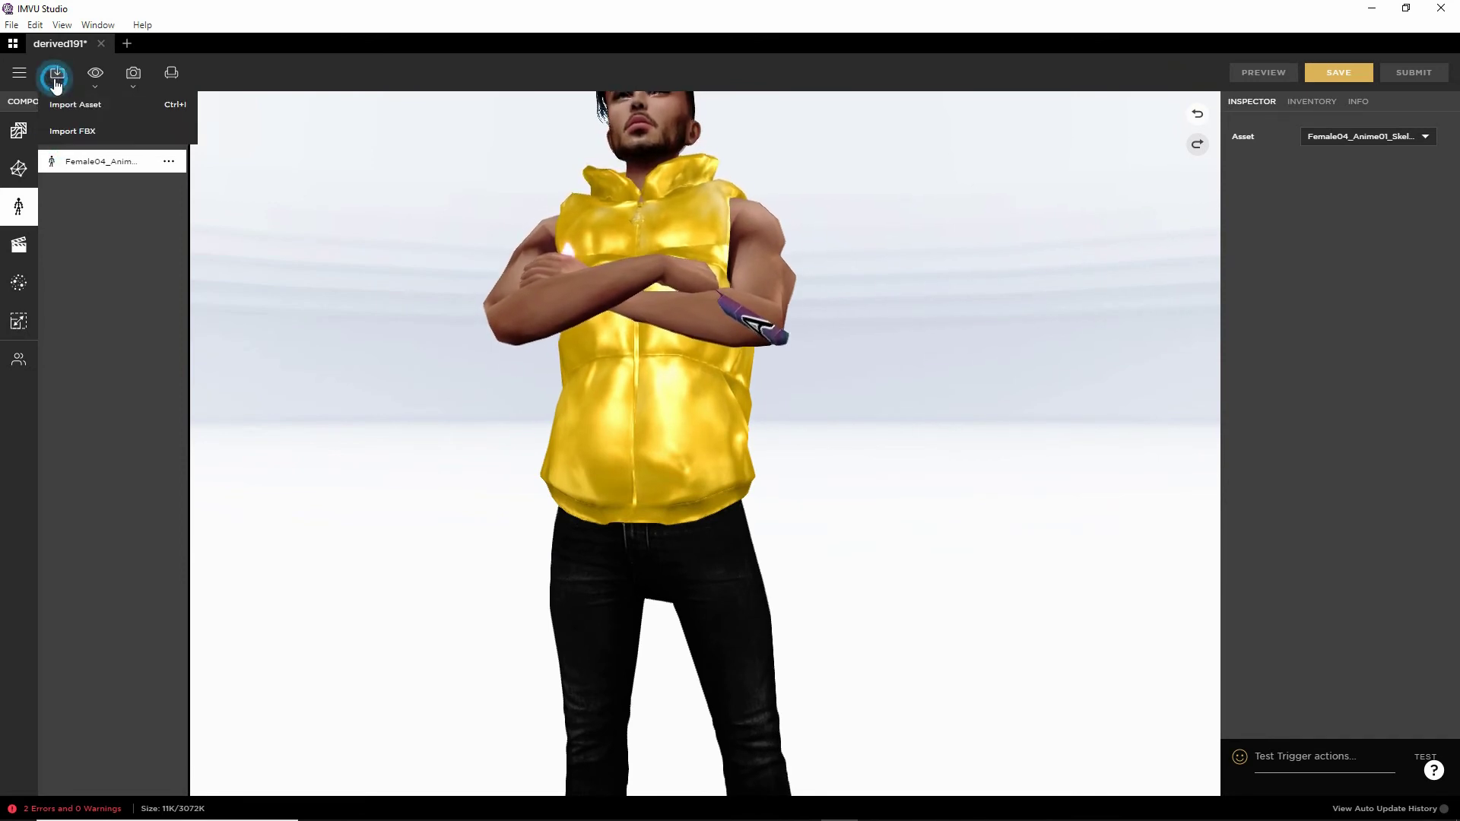
left_click(61, 131)
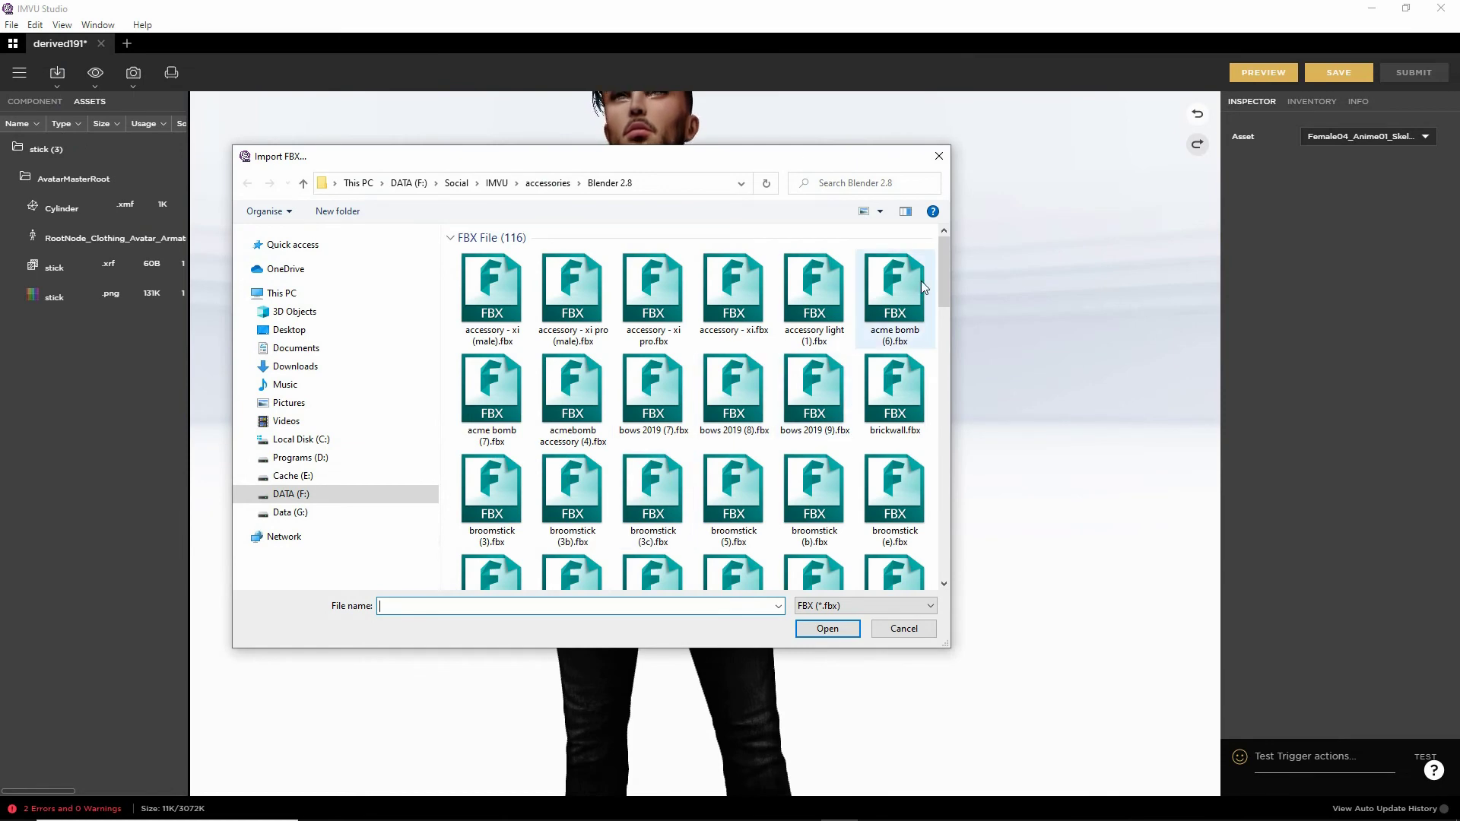
left_click(945, 274)
left_click_drag(945, 275, 939, 479)
left_click(734, 395)
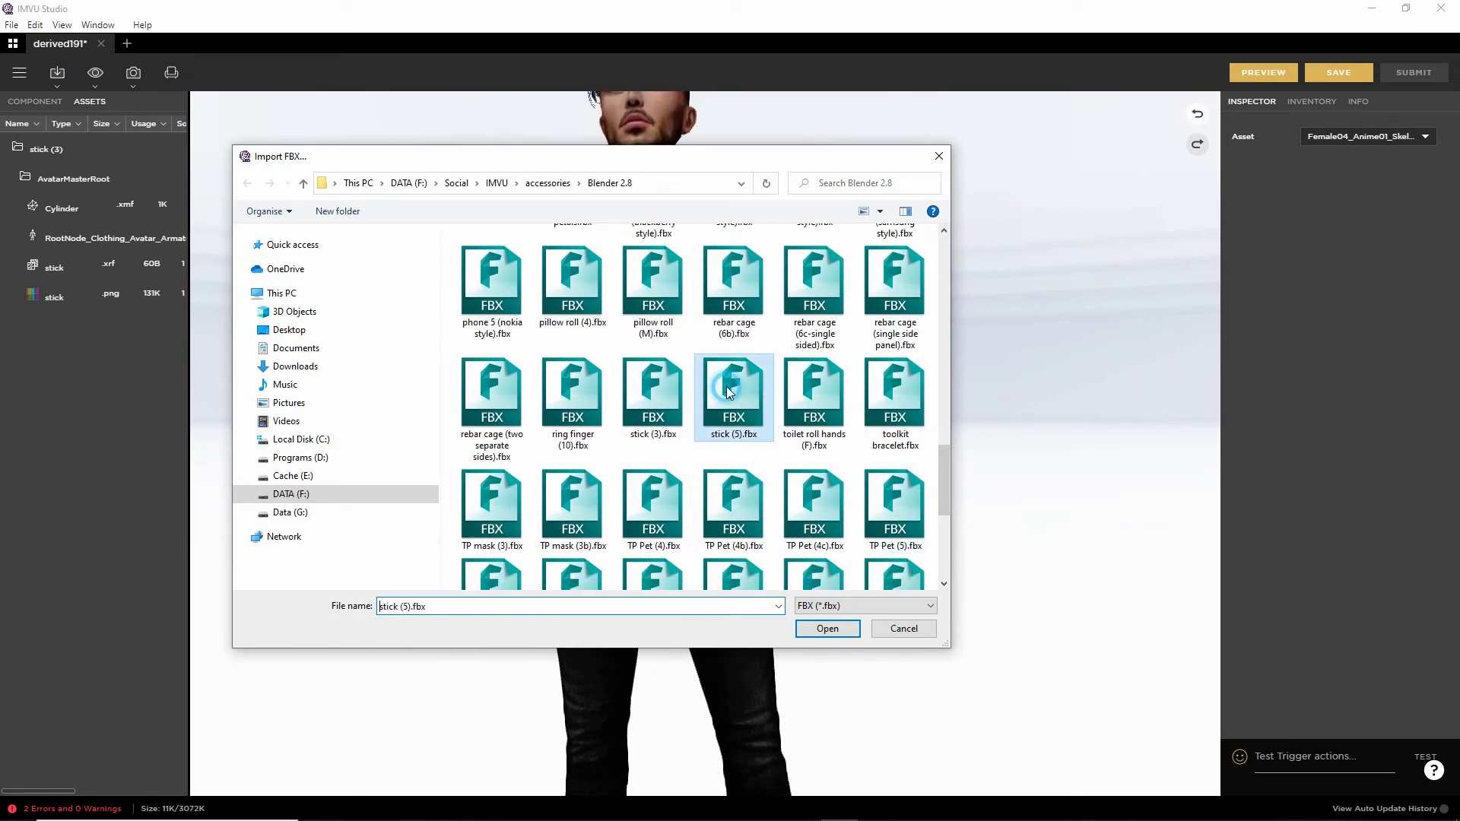
left_click(828, 628)
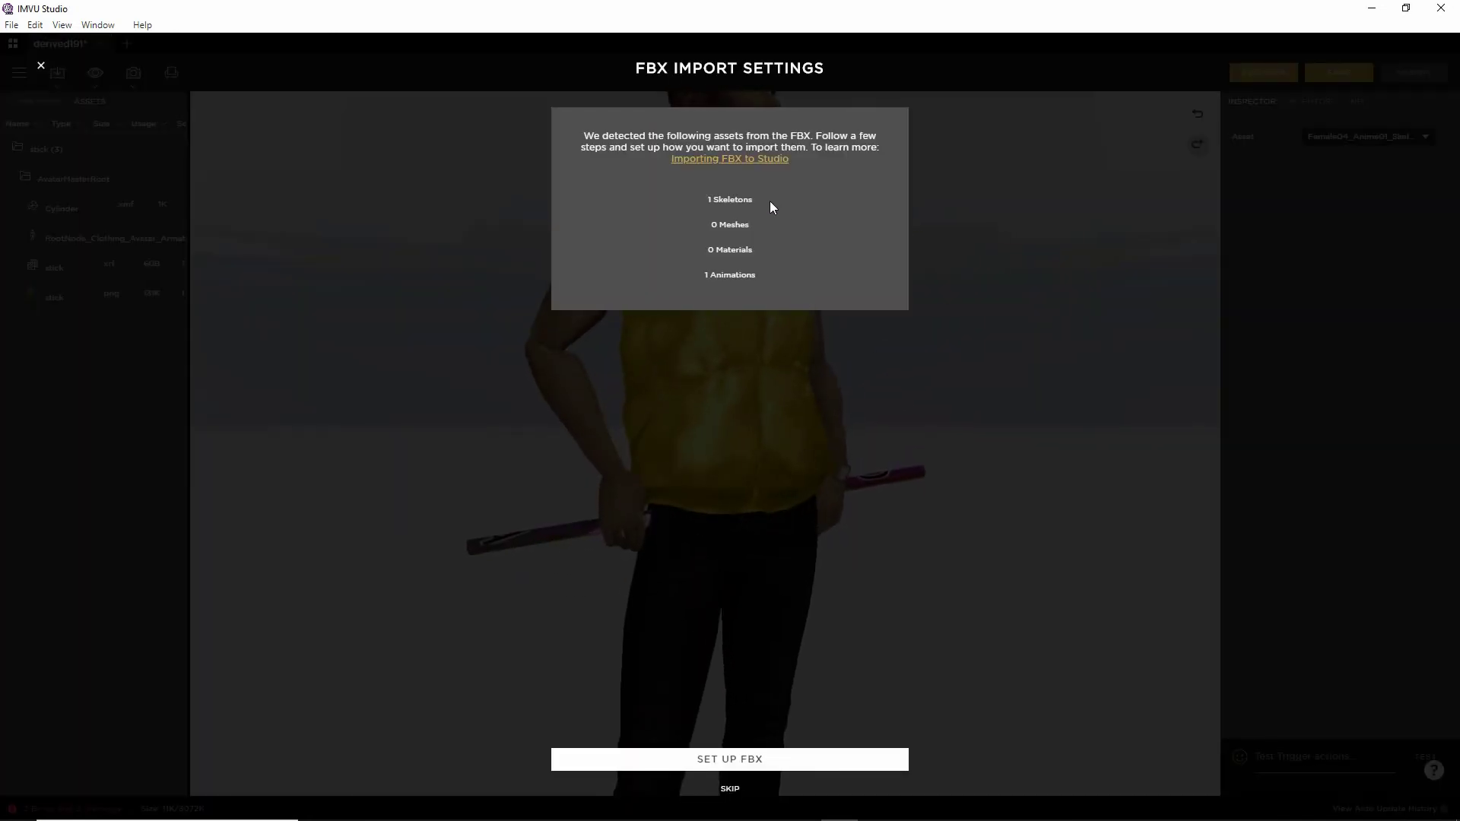
Step: Set up the FBX with the preset skeleton and material options and import its skeleton and the Control_ArmatureAction animation
left_click(772, 198)
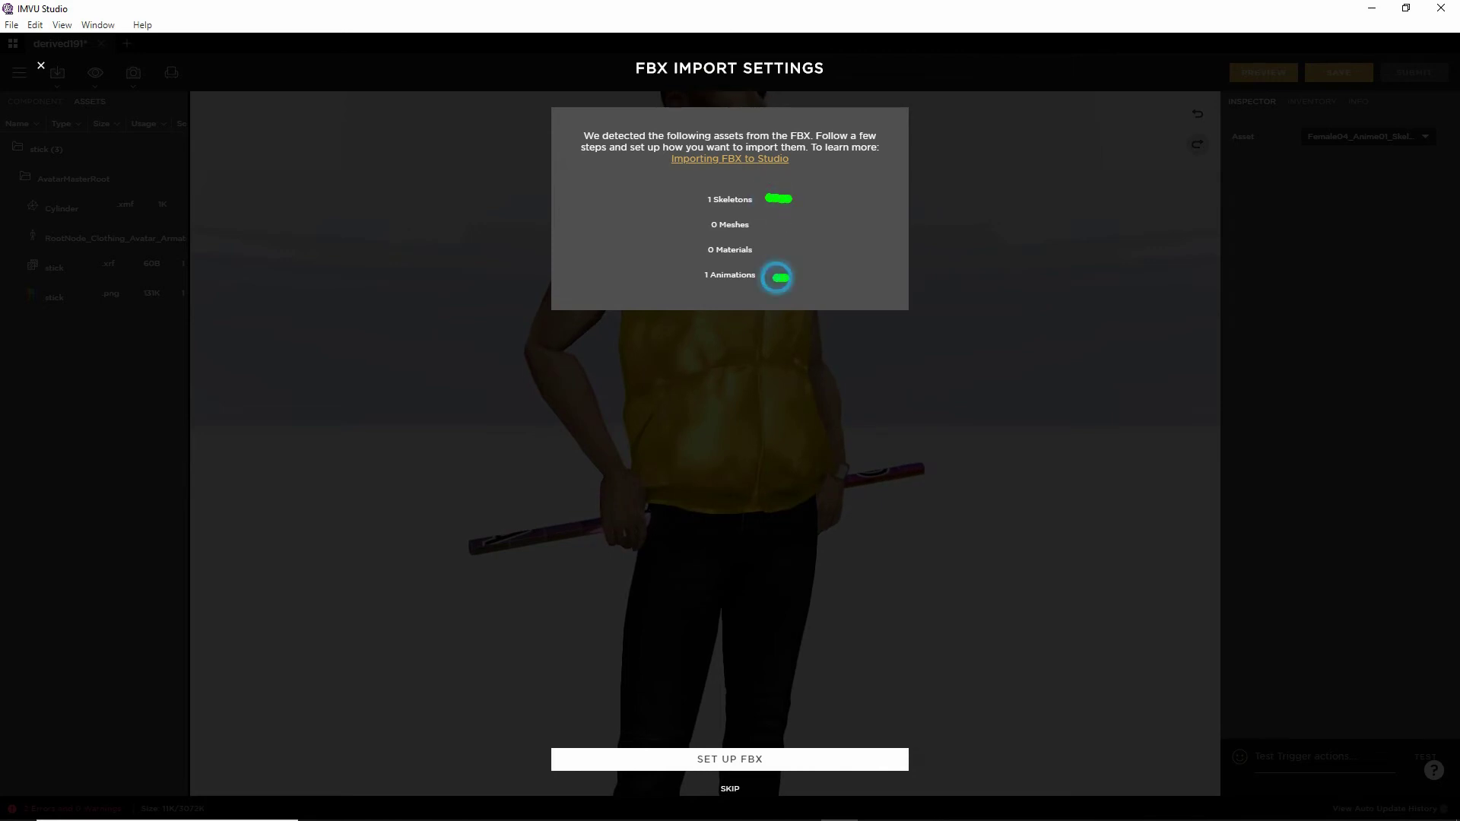
left_click(708, 757)
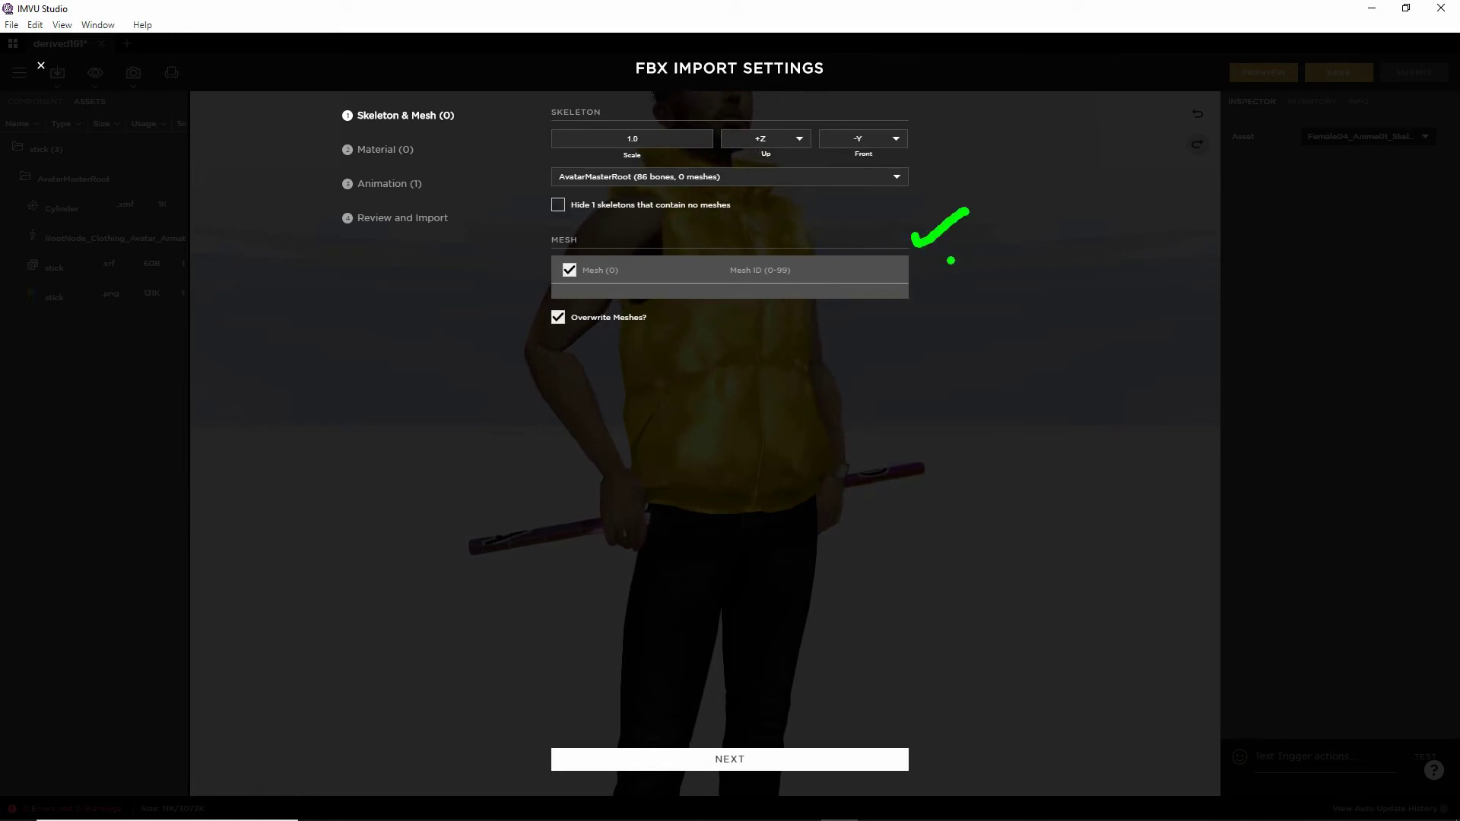
left_click(728, 761)
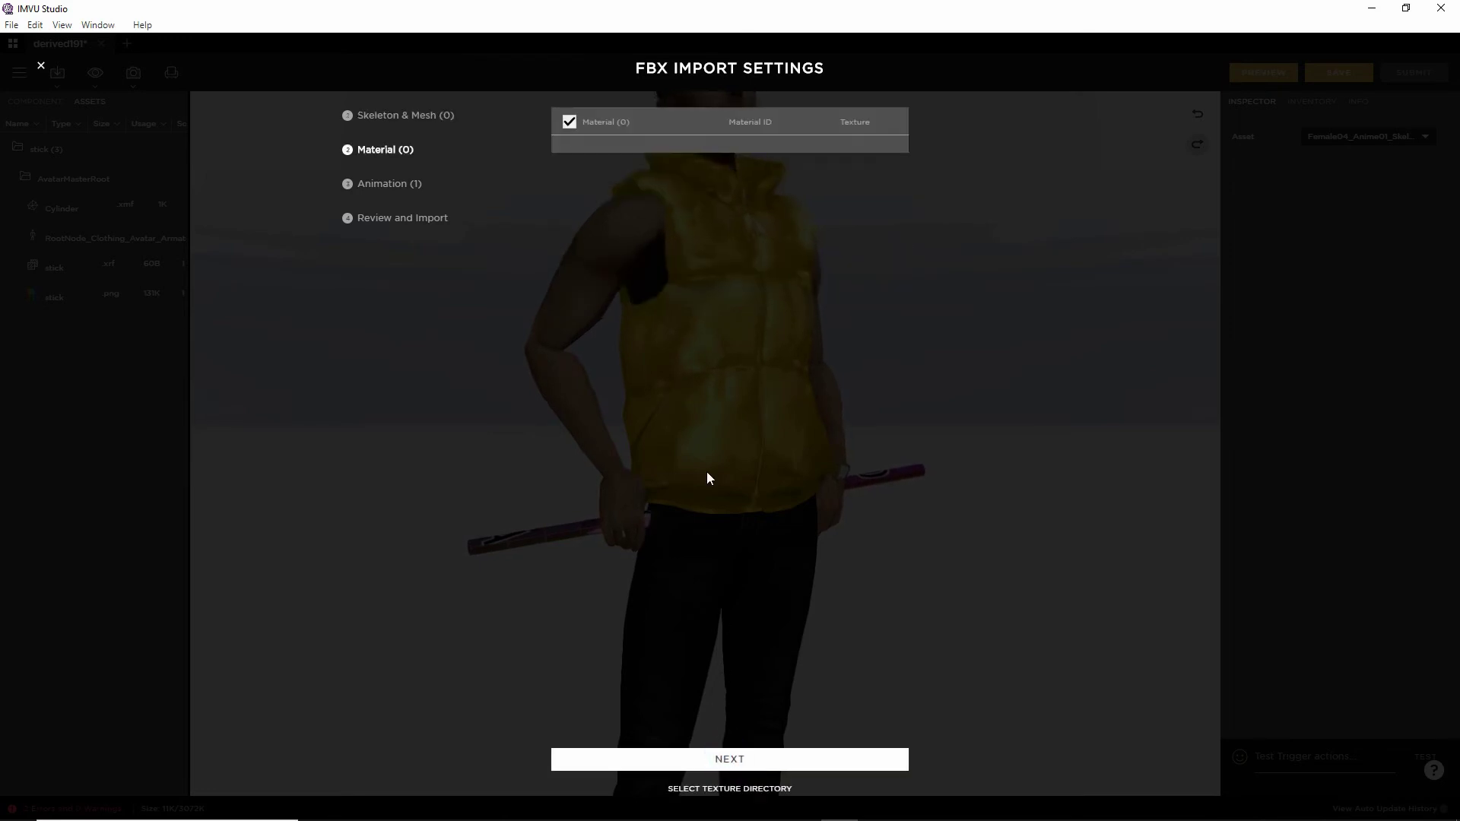
left_click(739, 763)
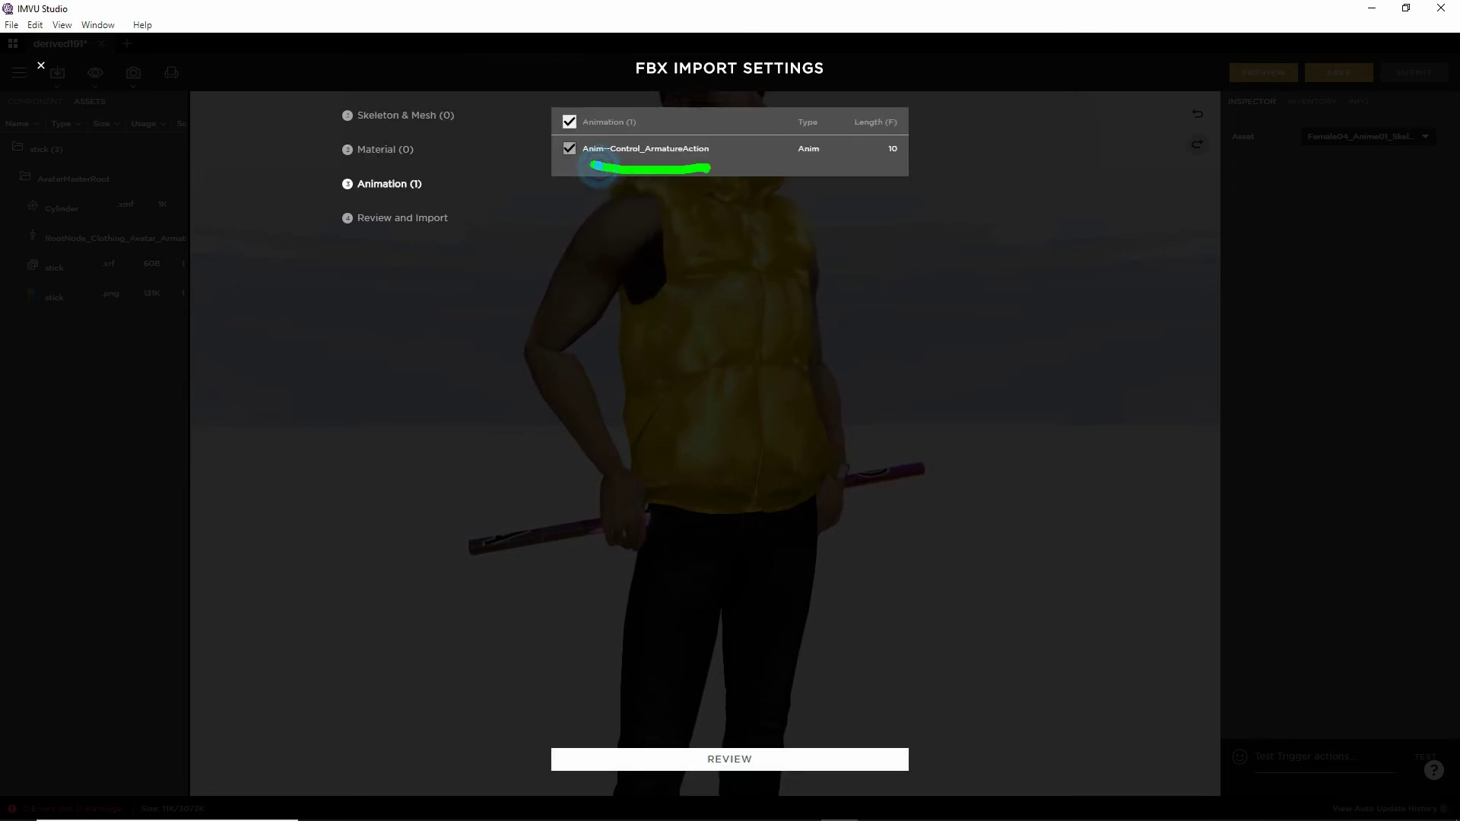
left_click(730, 760)
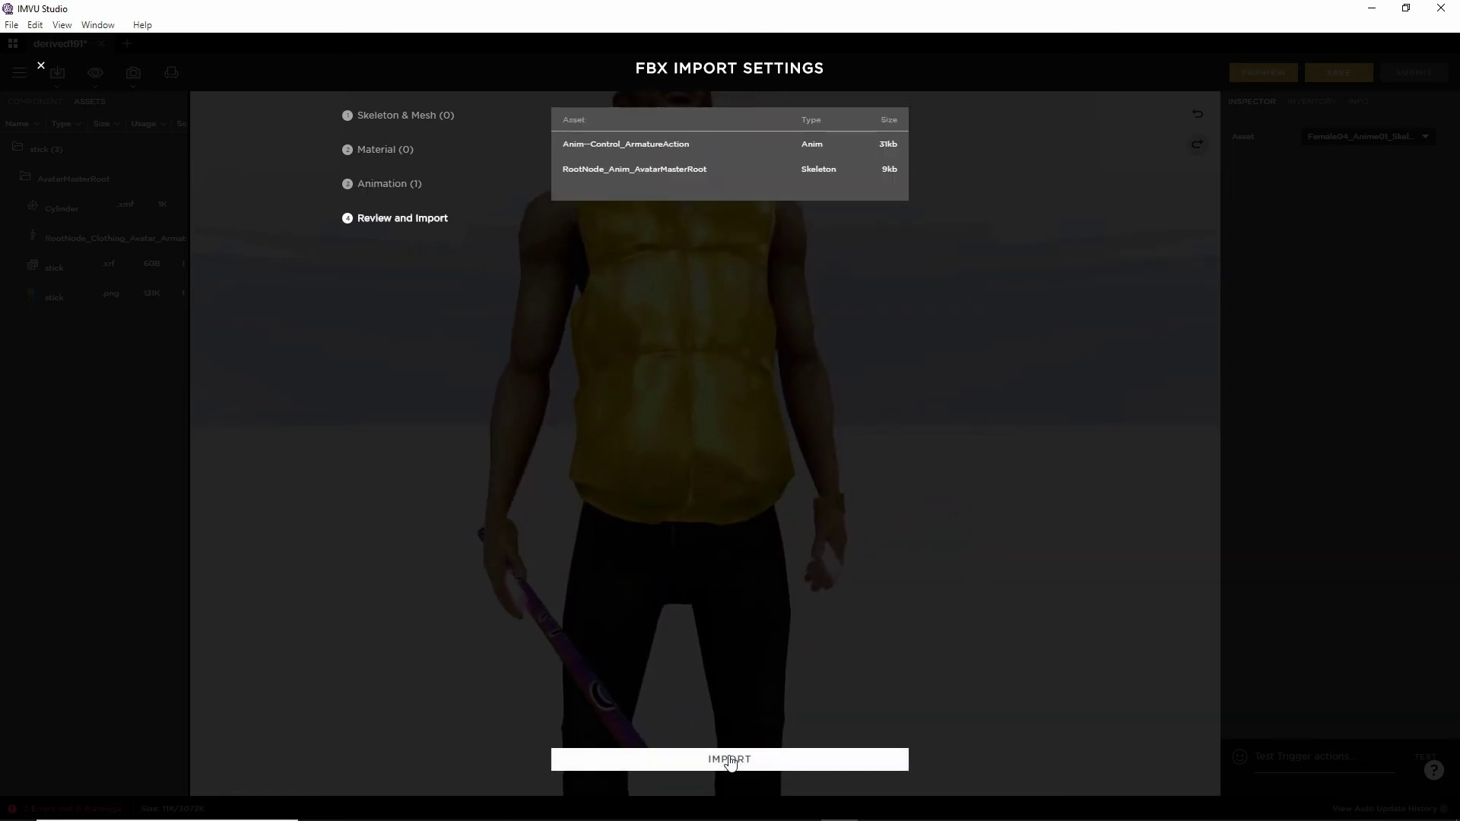
left_click(730, 760)
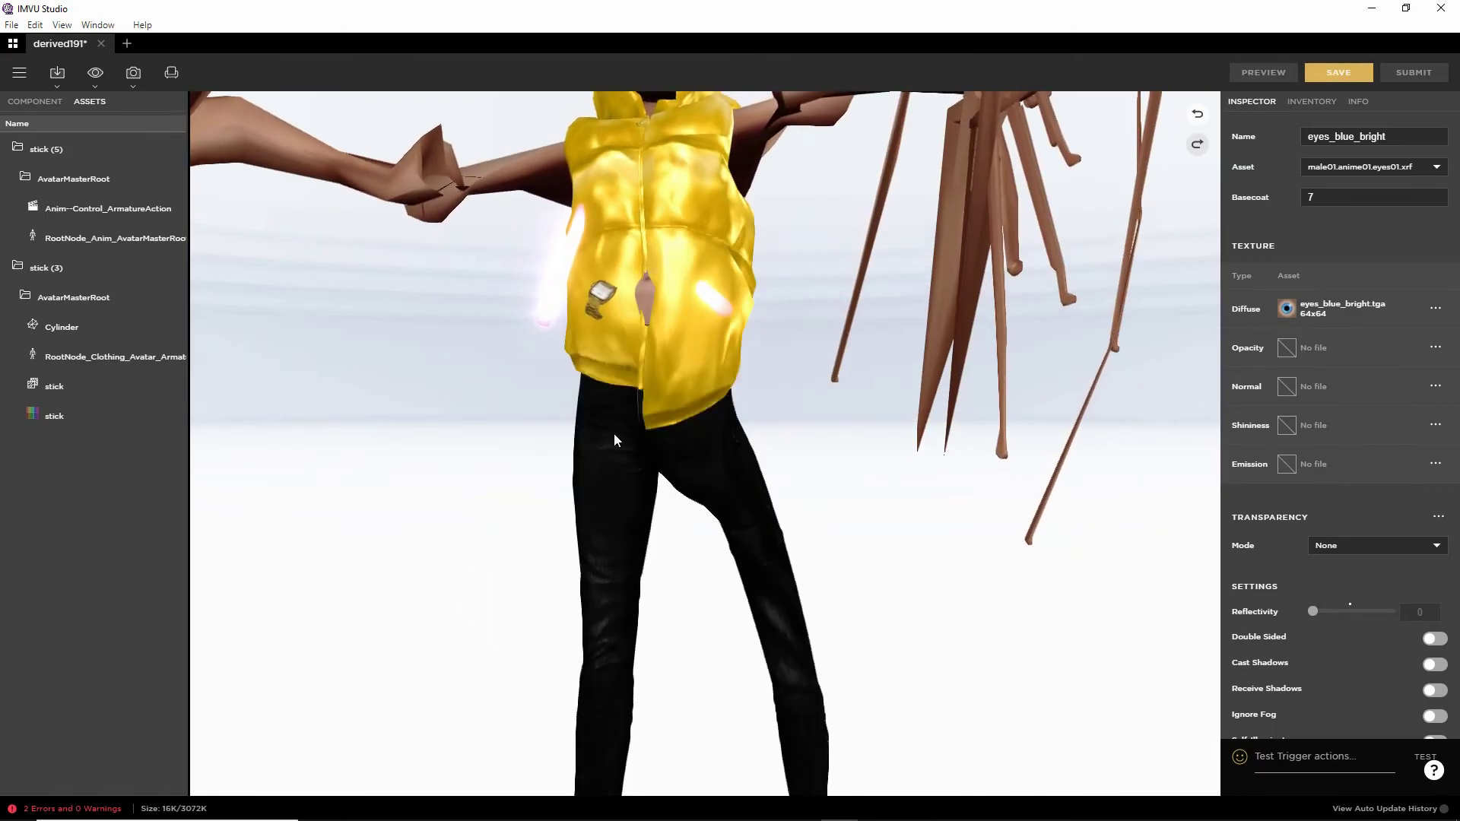
Step: Assign the original Female04_Anime01 skeleton in place of the imported one and refresh the preview
left_click_drag(546, 423, 619, 469)
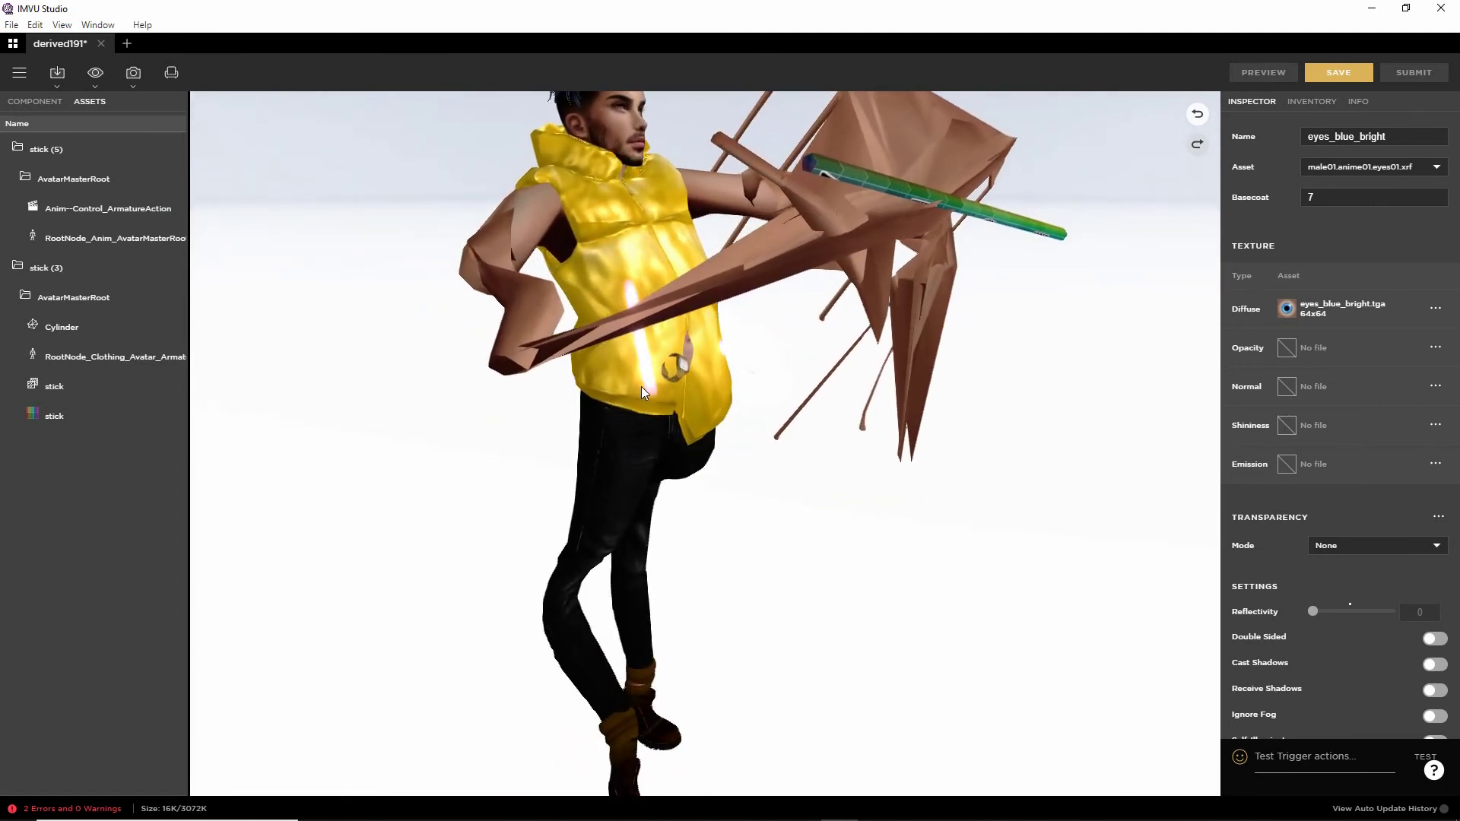
left_click(34, 102)
left_click(18, 206)
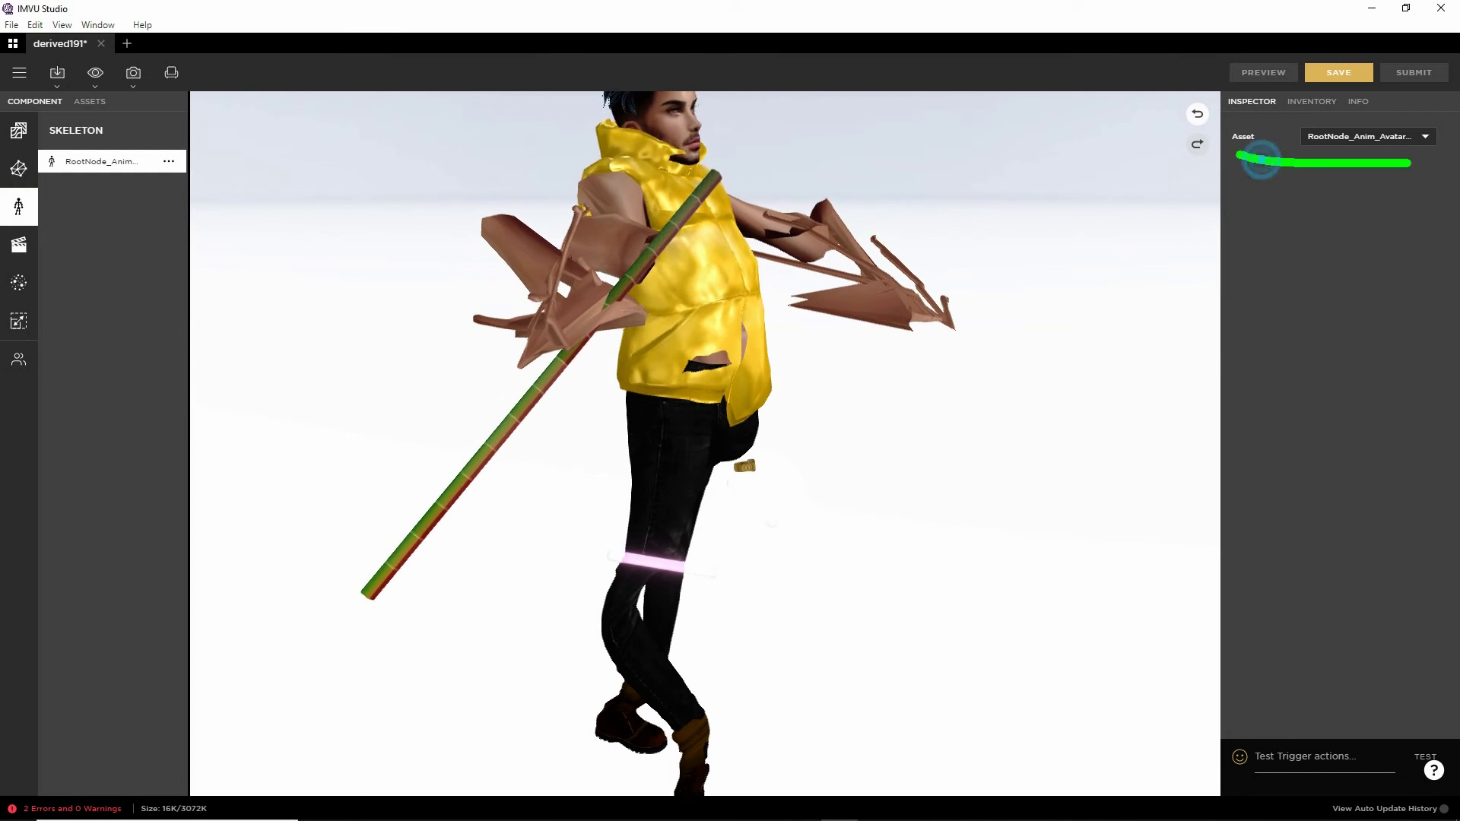
left_click(1359, 136)
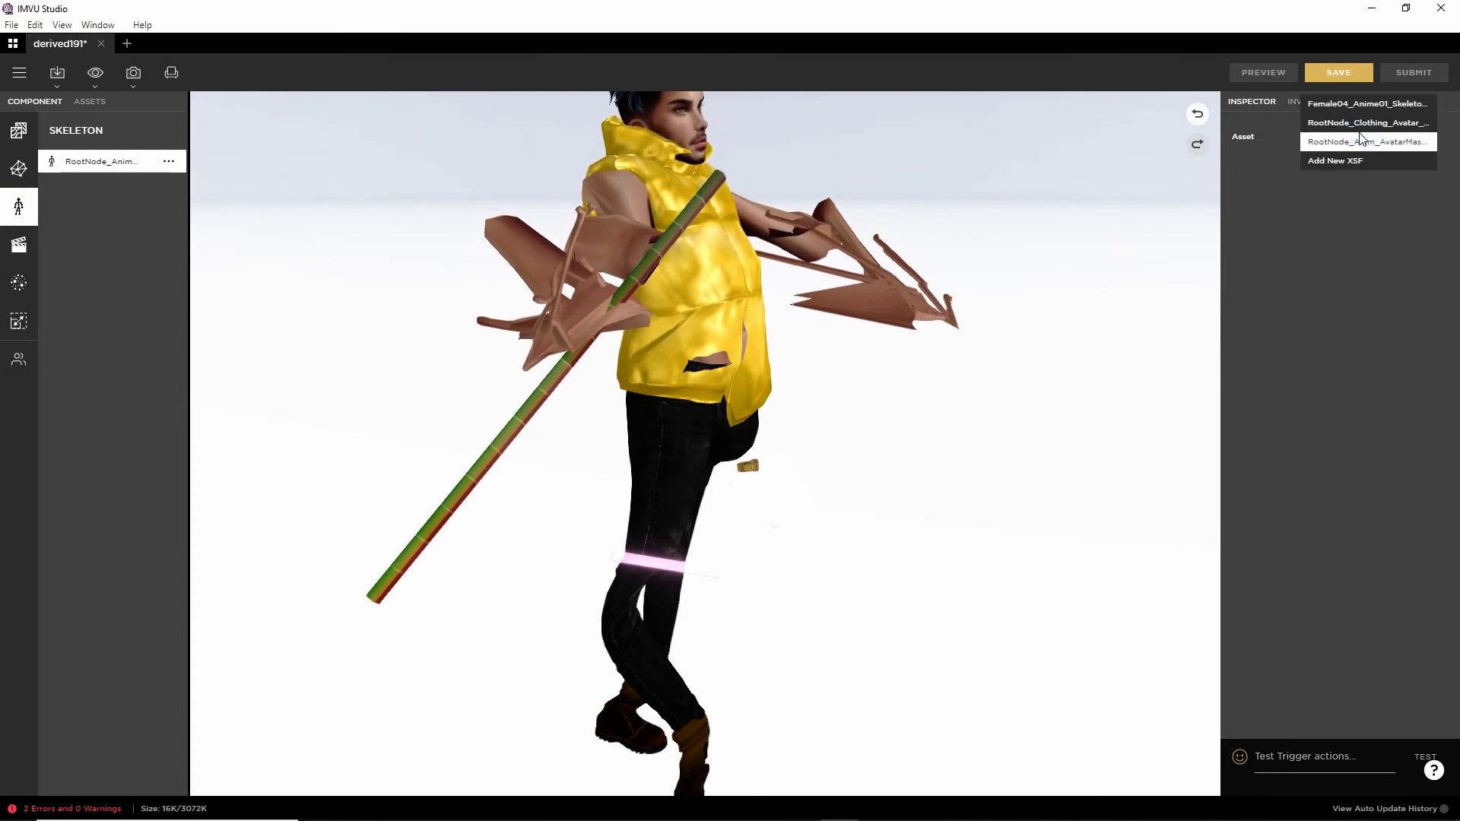
left_click(1348, 104)
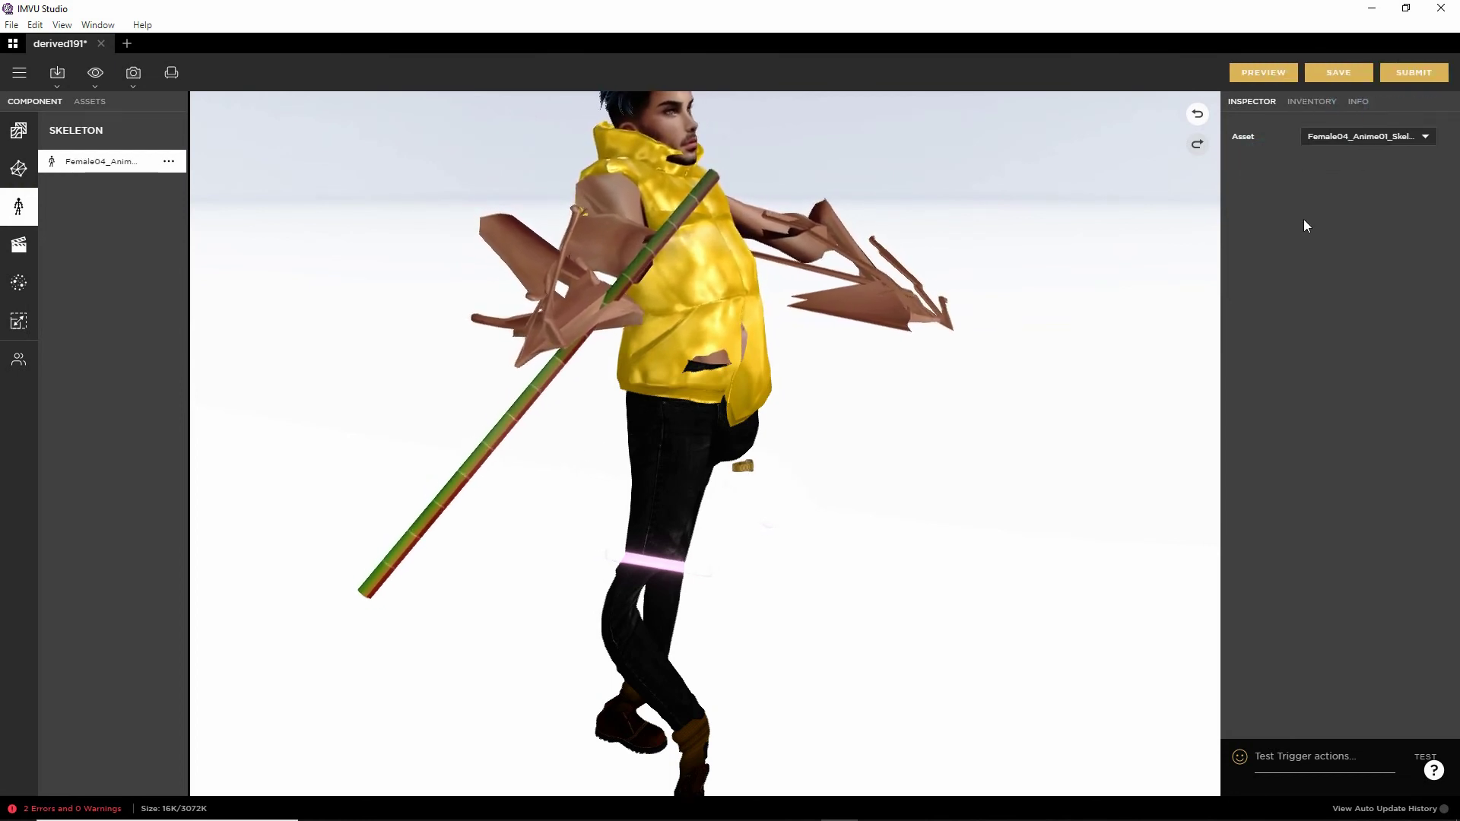
left_click(1251, 74)
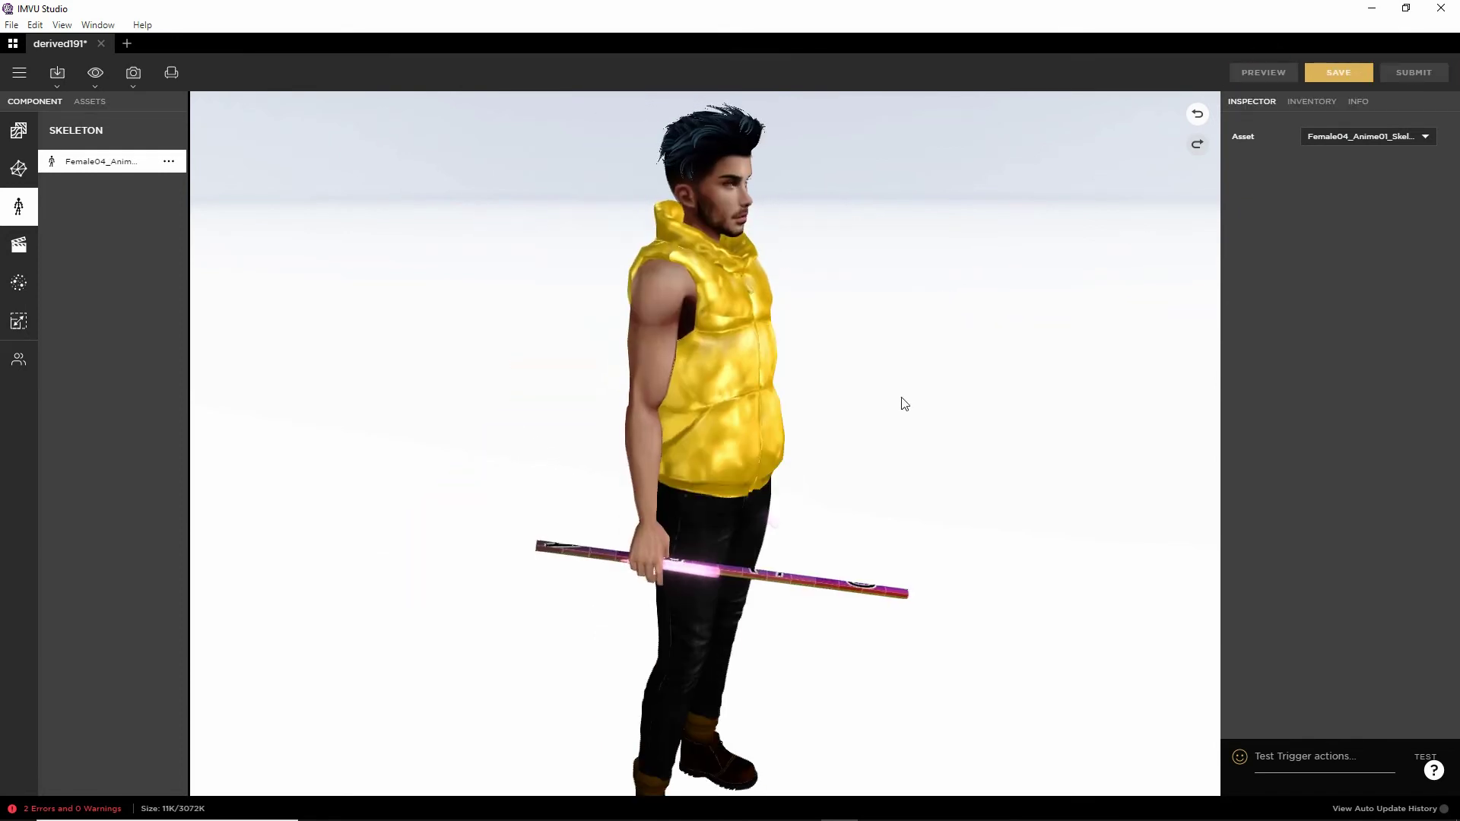
Step: Examine the ensembles of each existing action, including stance.Standing, stance.Sitting, blink and wave, finishing on the first stance.Standing
left_click_drag(871, 499, 824, 489)
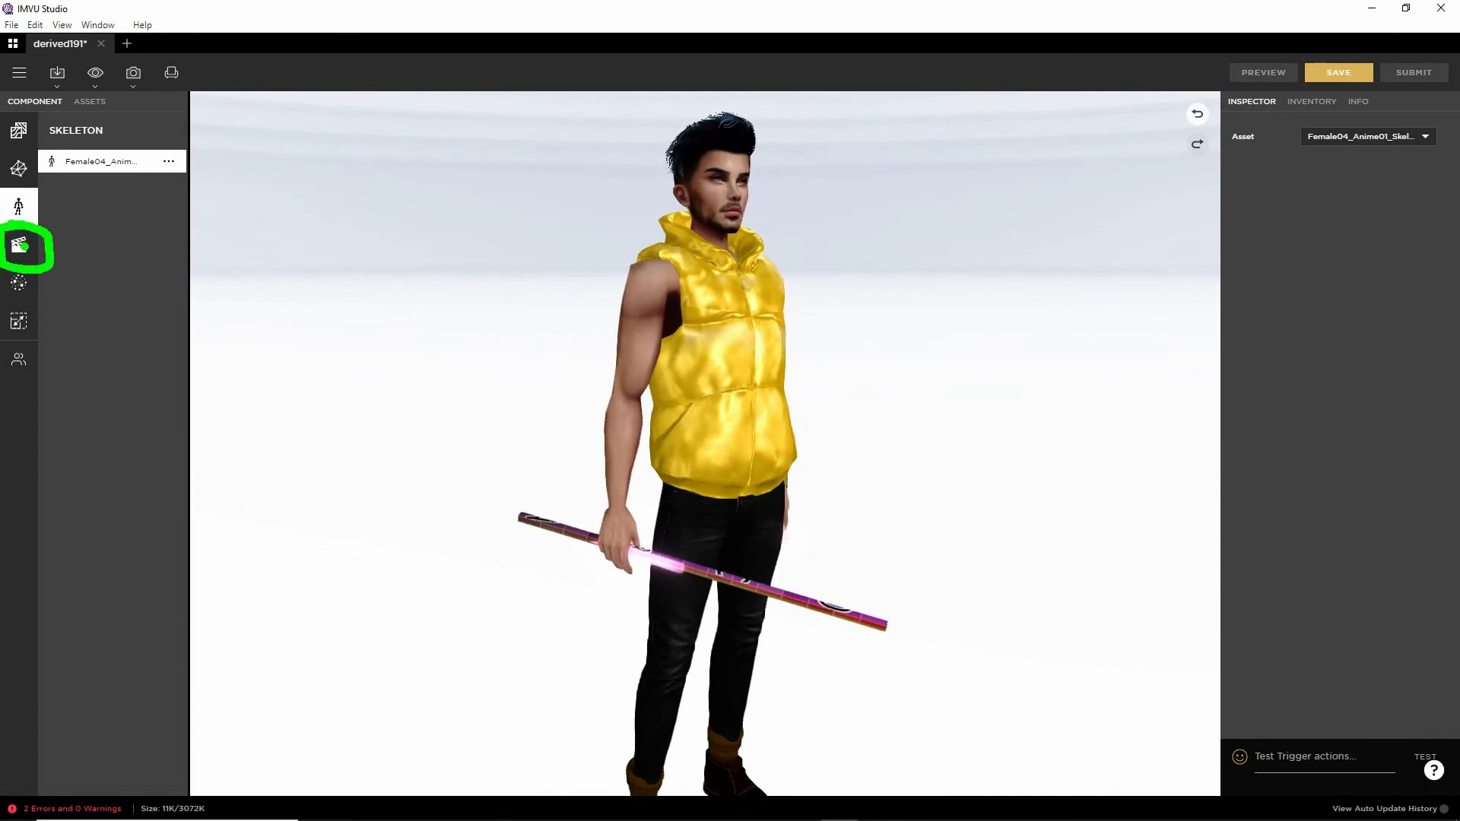
left_click(19, 245)
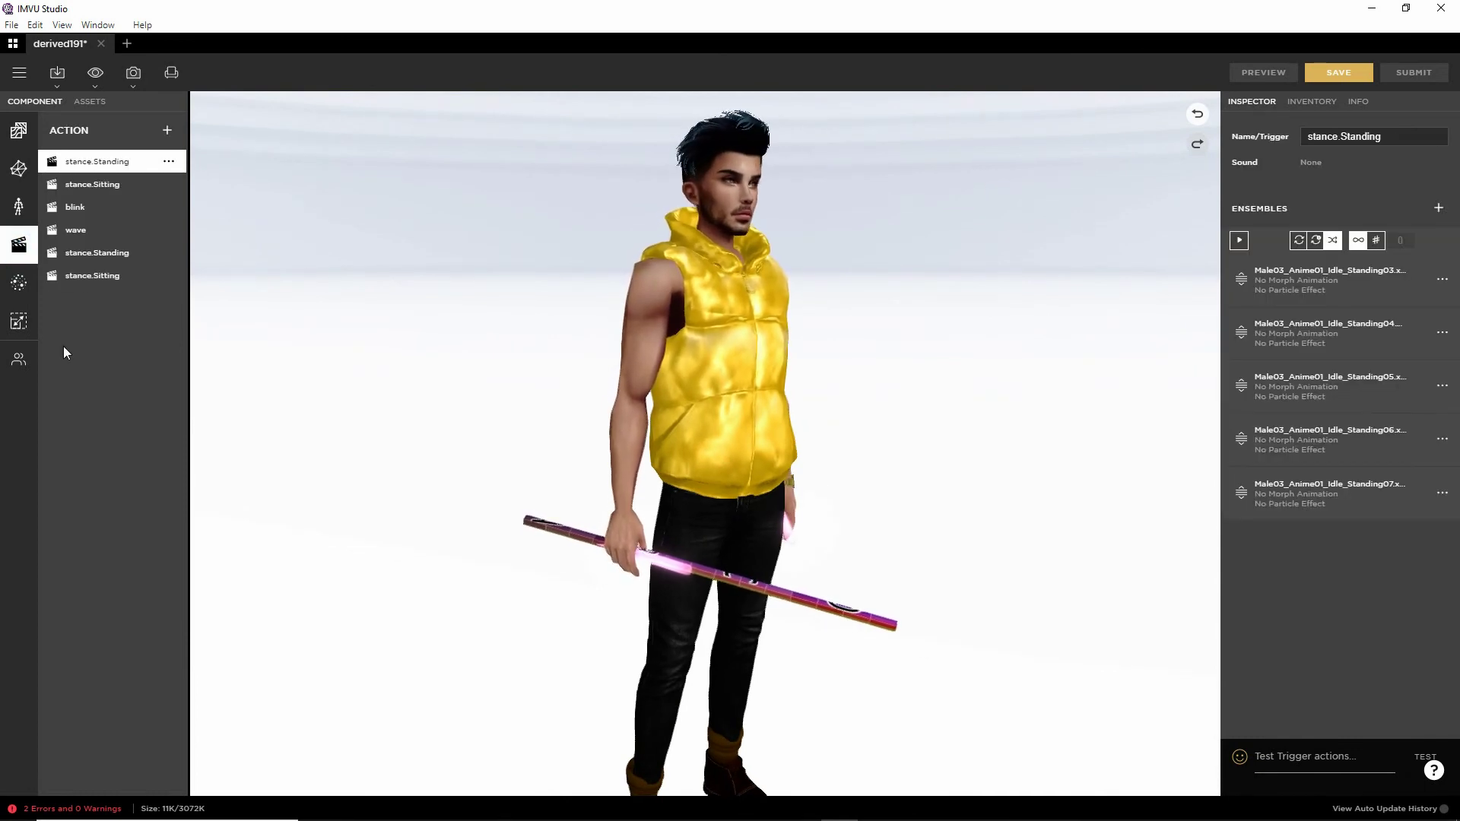
left_click(92, 186)
left_click(76, 208)
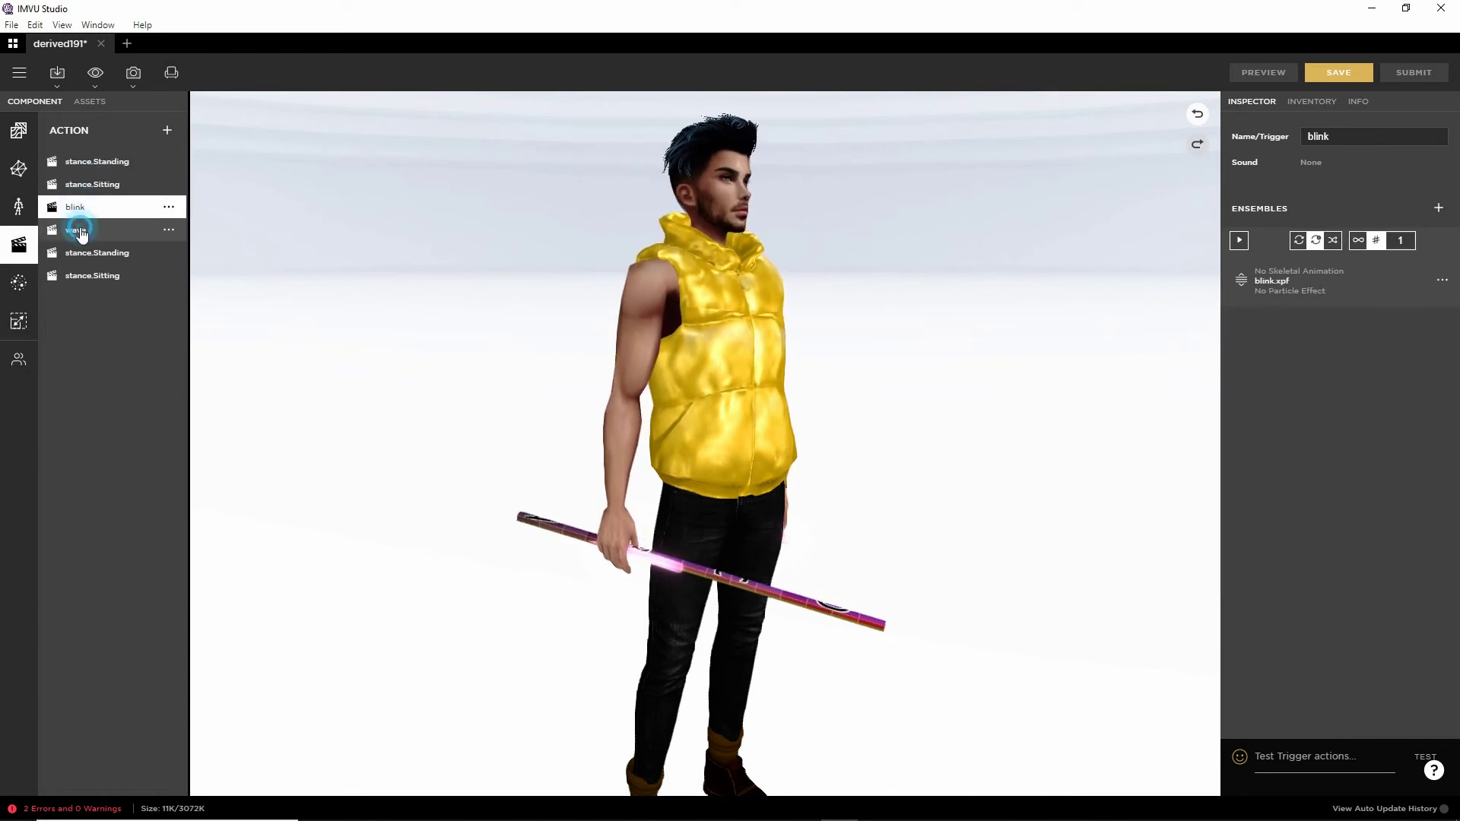
left_click(76, 230)
left_click(84, 252)
left_click(88, 275)
left_click(87, 253)
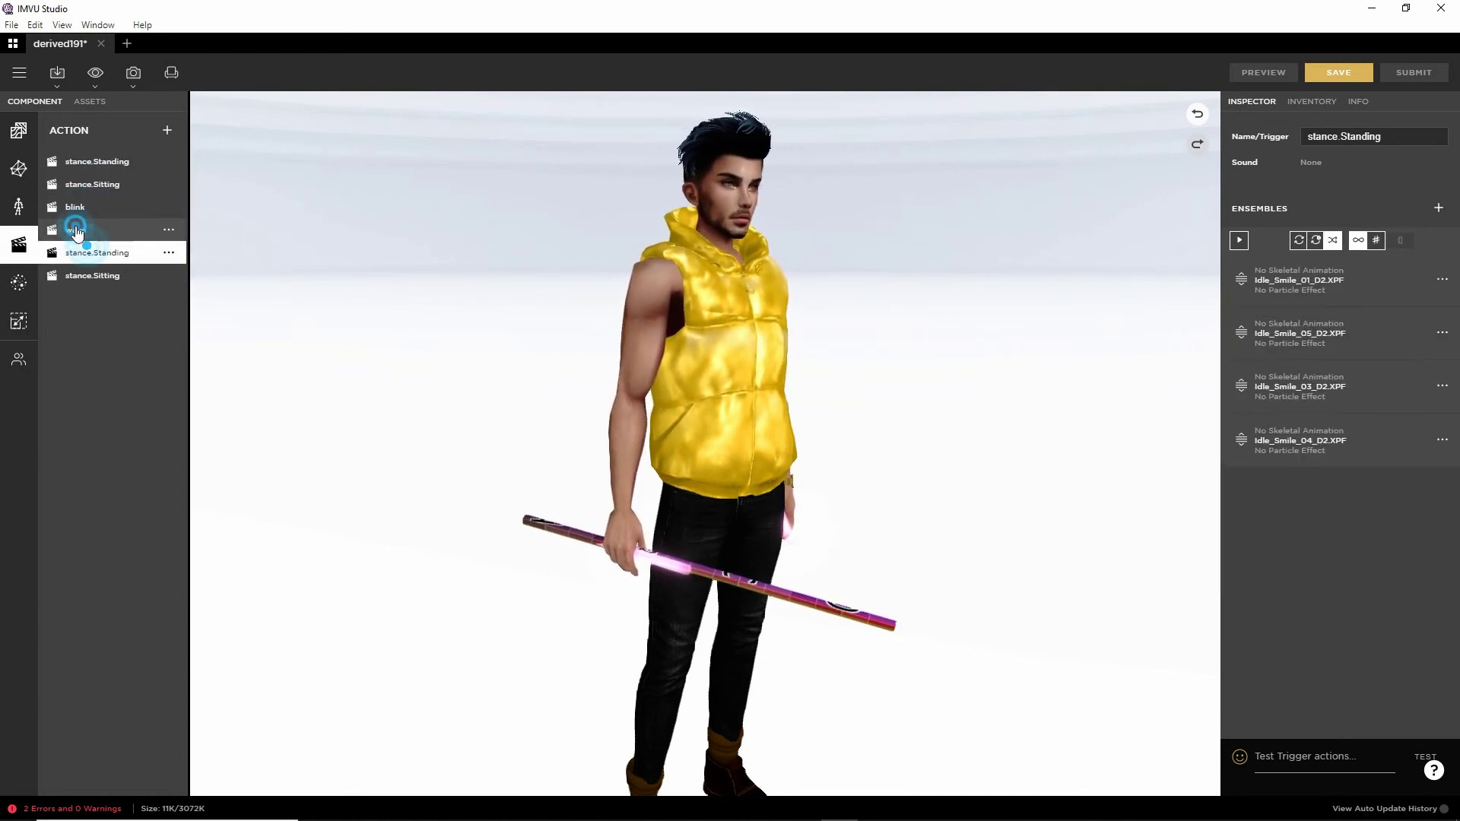
left_click(85, 230)
left_click(84, 207)
left_click(84, 184)
left_click(84, 163)
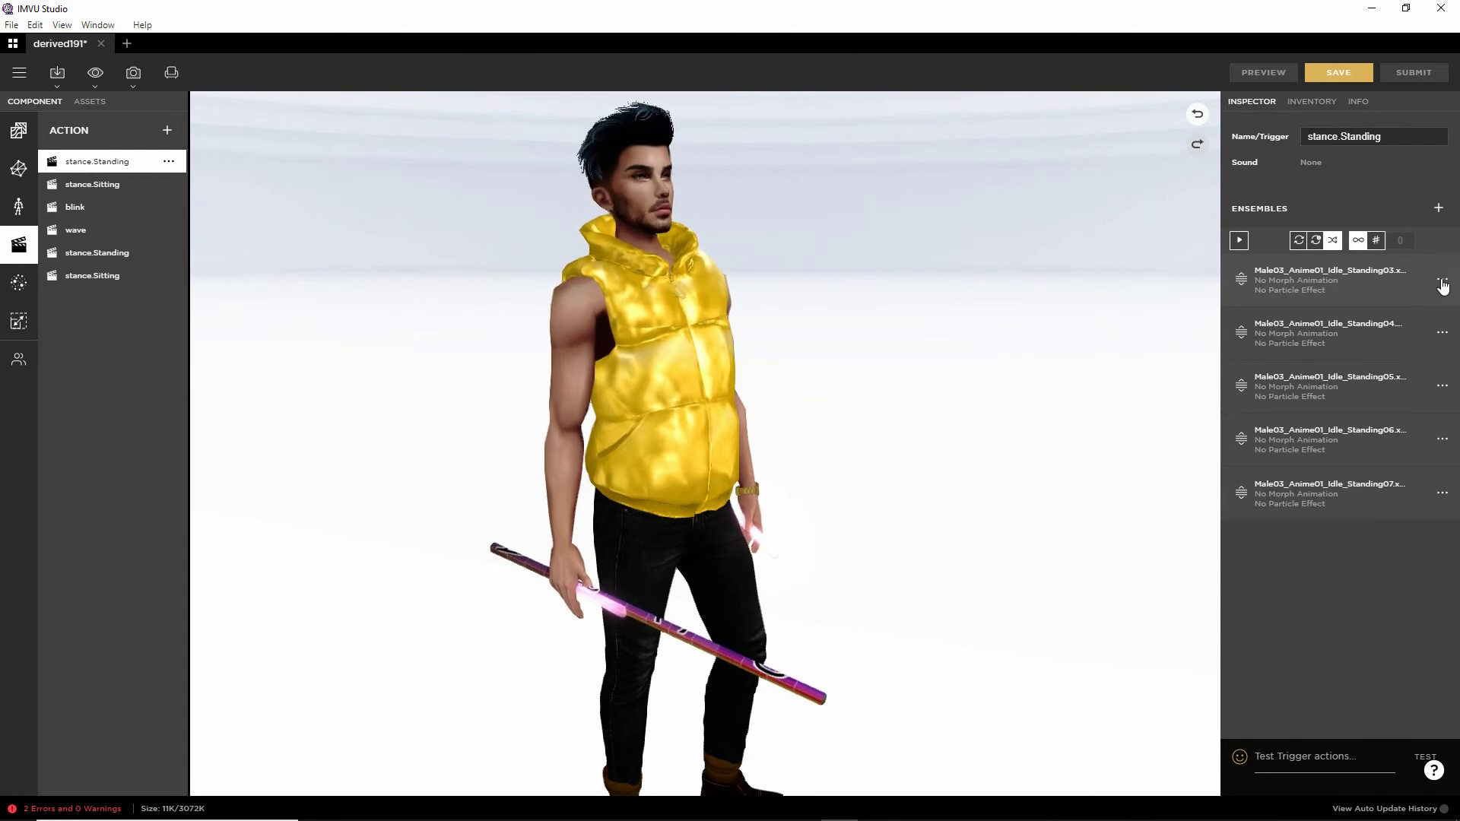
Step: Configure the first ensemble of stance.Standing to use Anim--Control_ArmatureAction.xaf as its skeletal animation asset
left_click(1442, 280)
left_click(1387, 297)
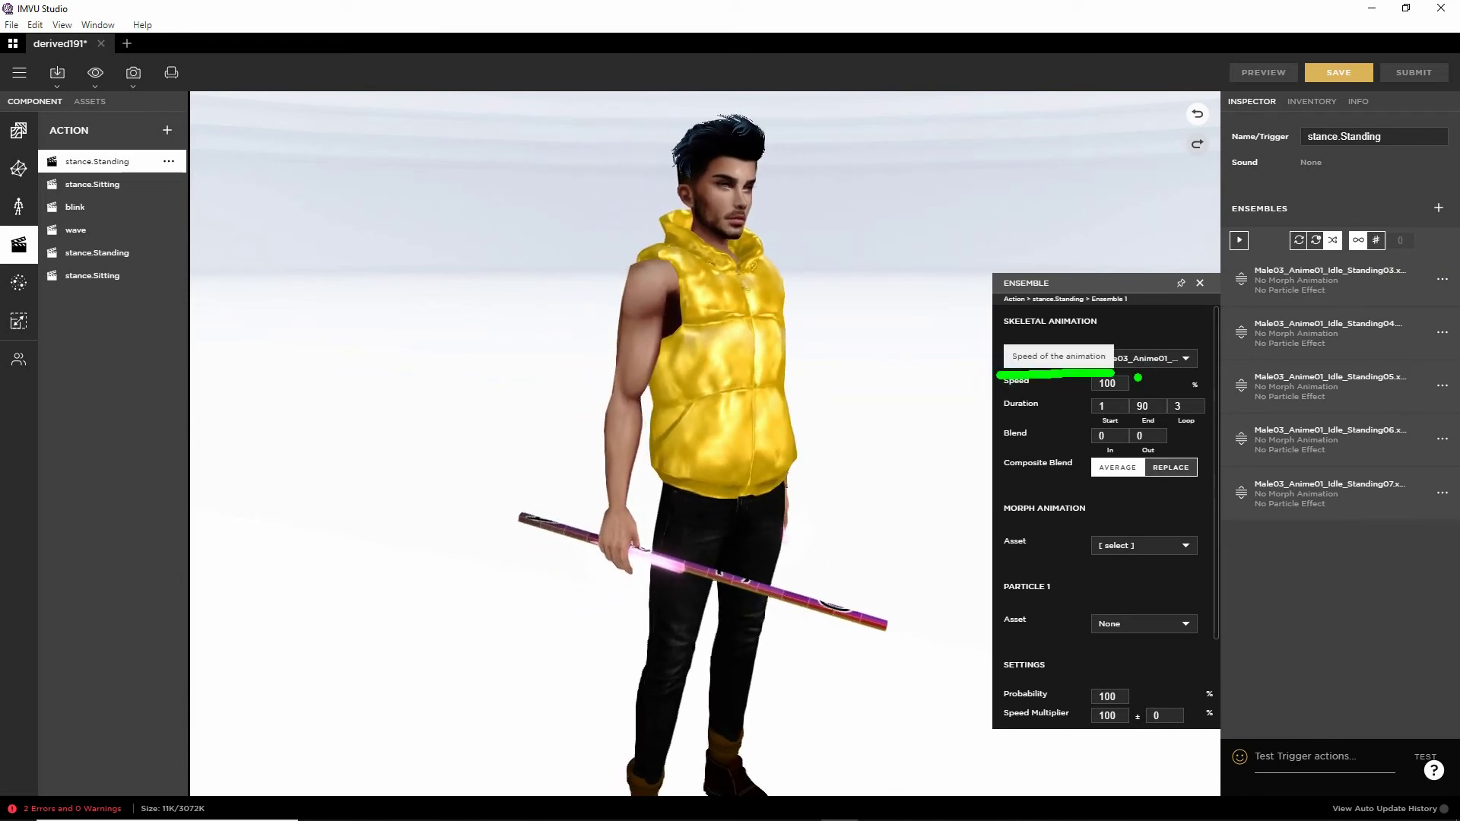
left_click(1155, 357)
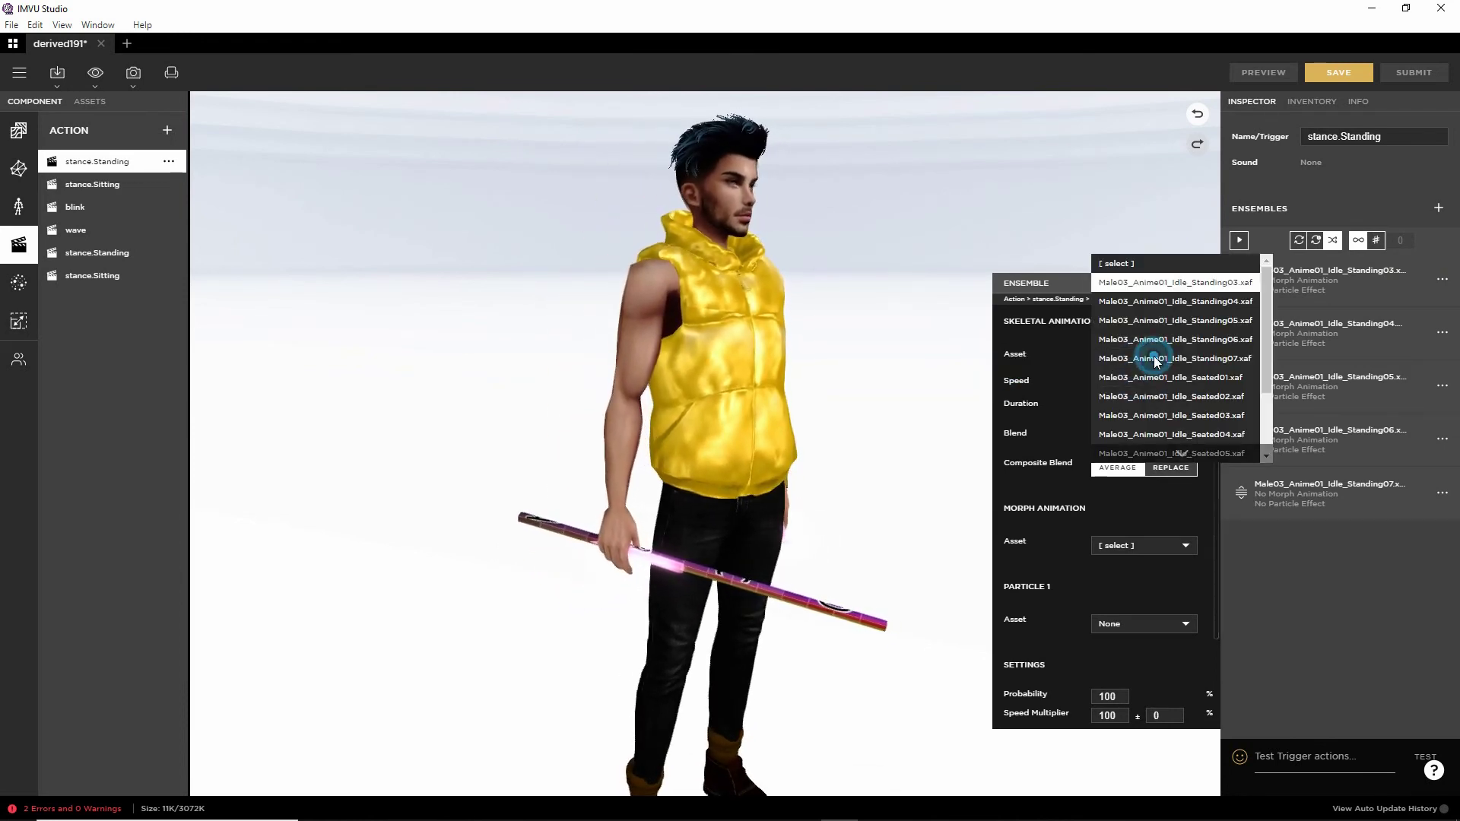
scroll(1154, 356, "down", 3)
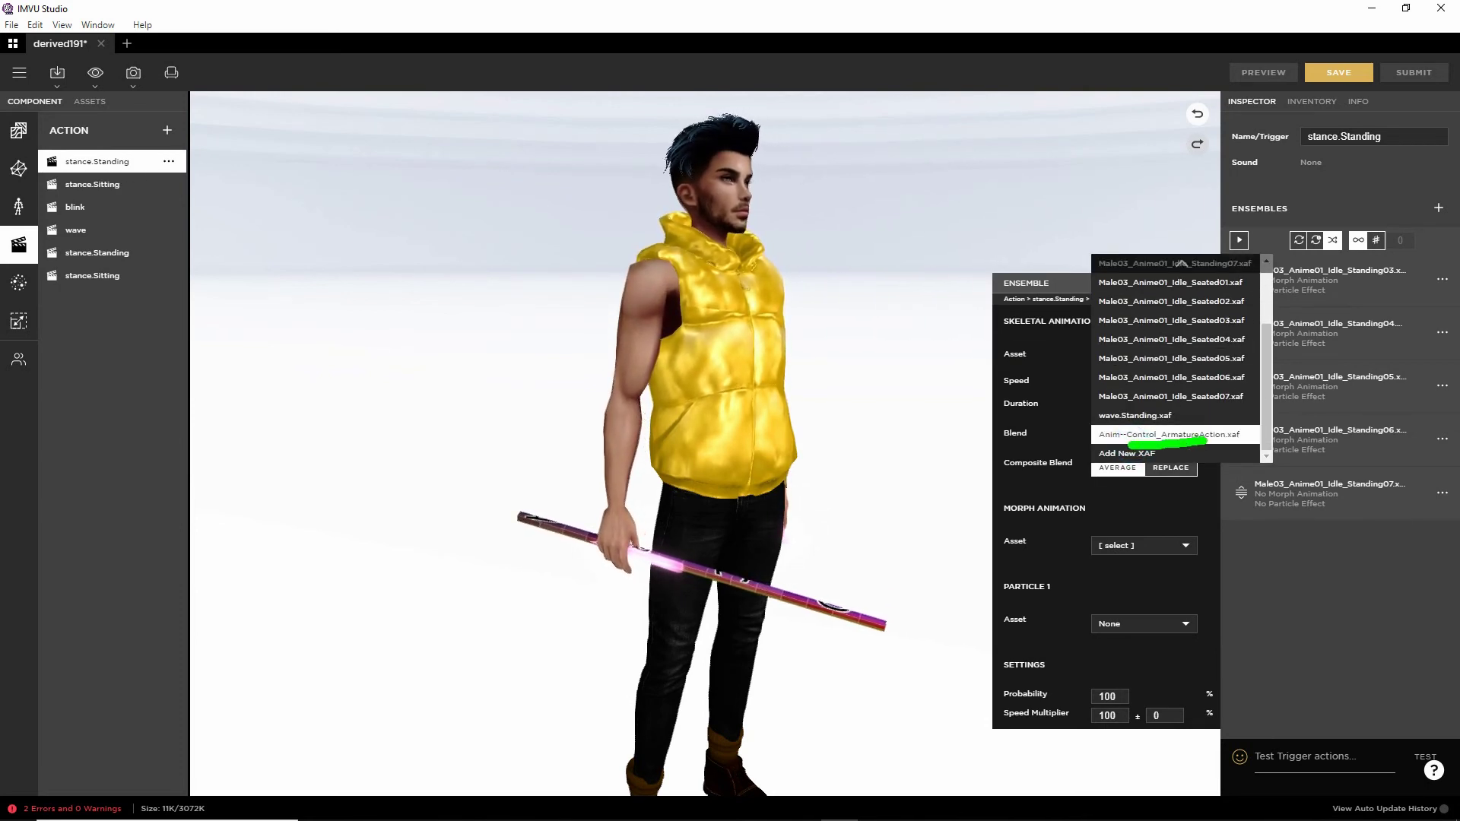
left_click(1162, 434)
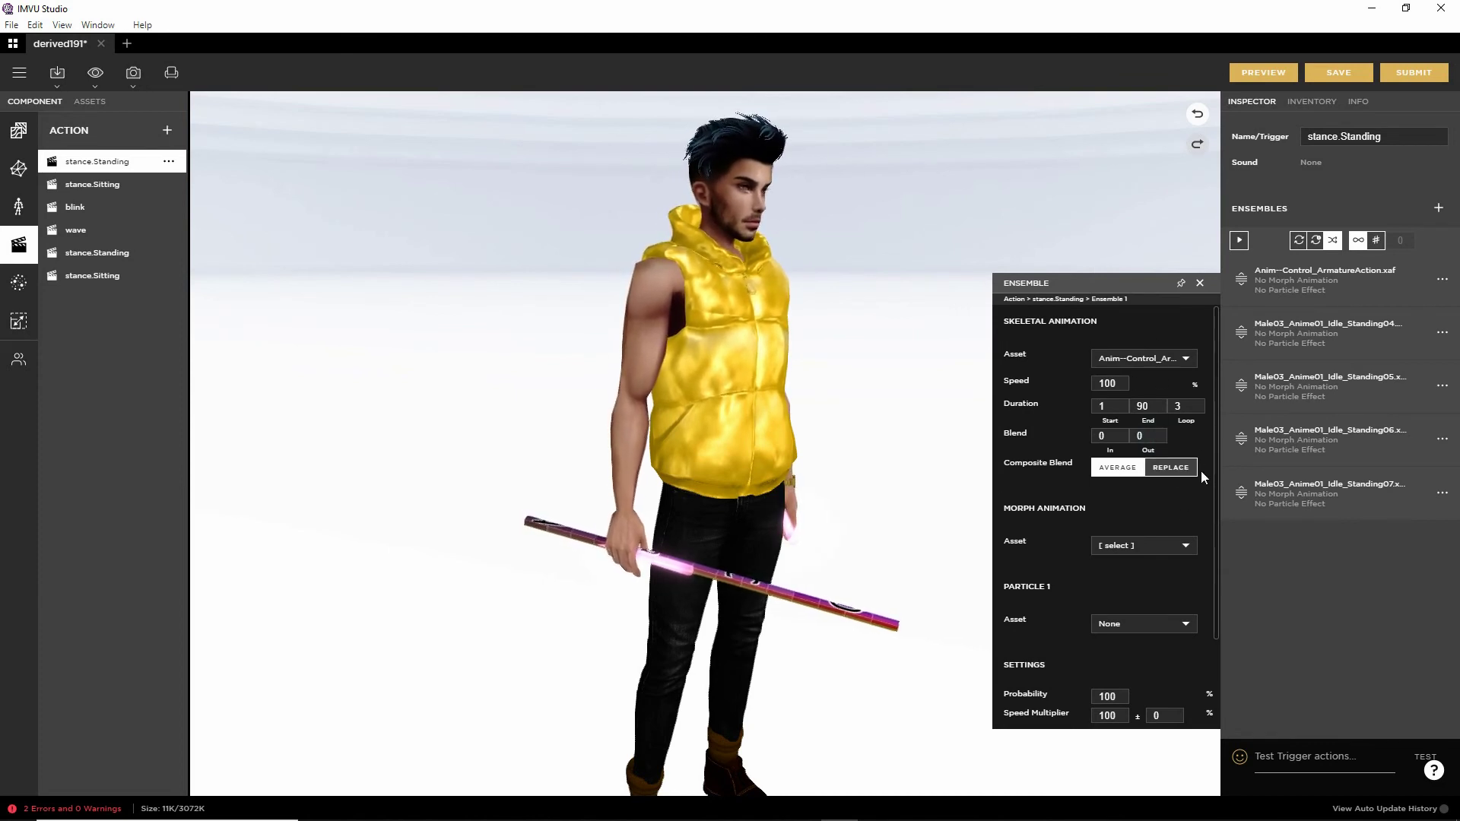
Step: Replace the second ensemble's Idle_Standing04 skeletal animation with Anim--Control_ArmatureAction.xaf
left_click(1445, 336)
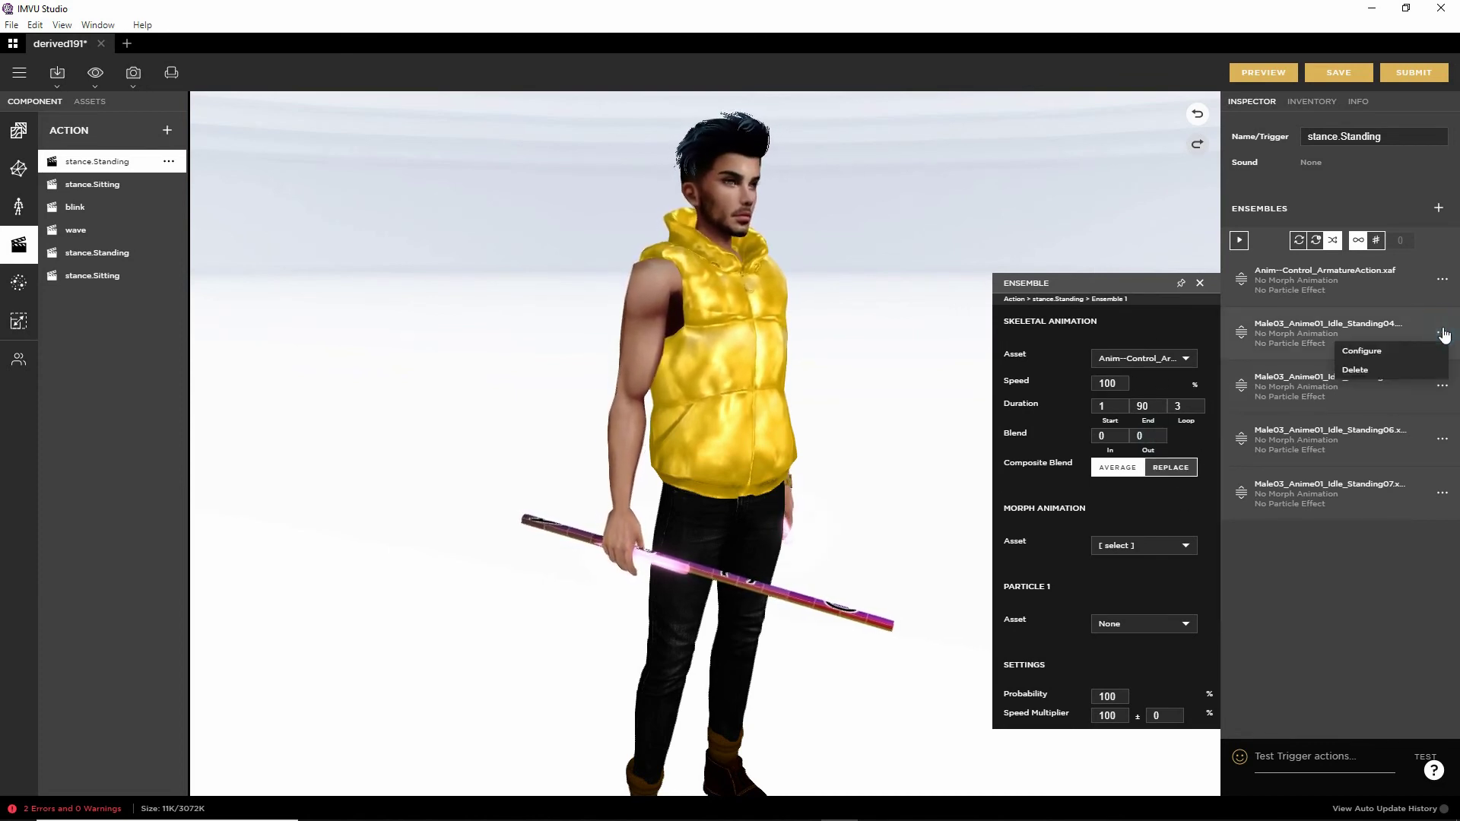
left_click(1353, 352)
left_click(1172, 413)
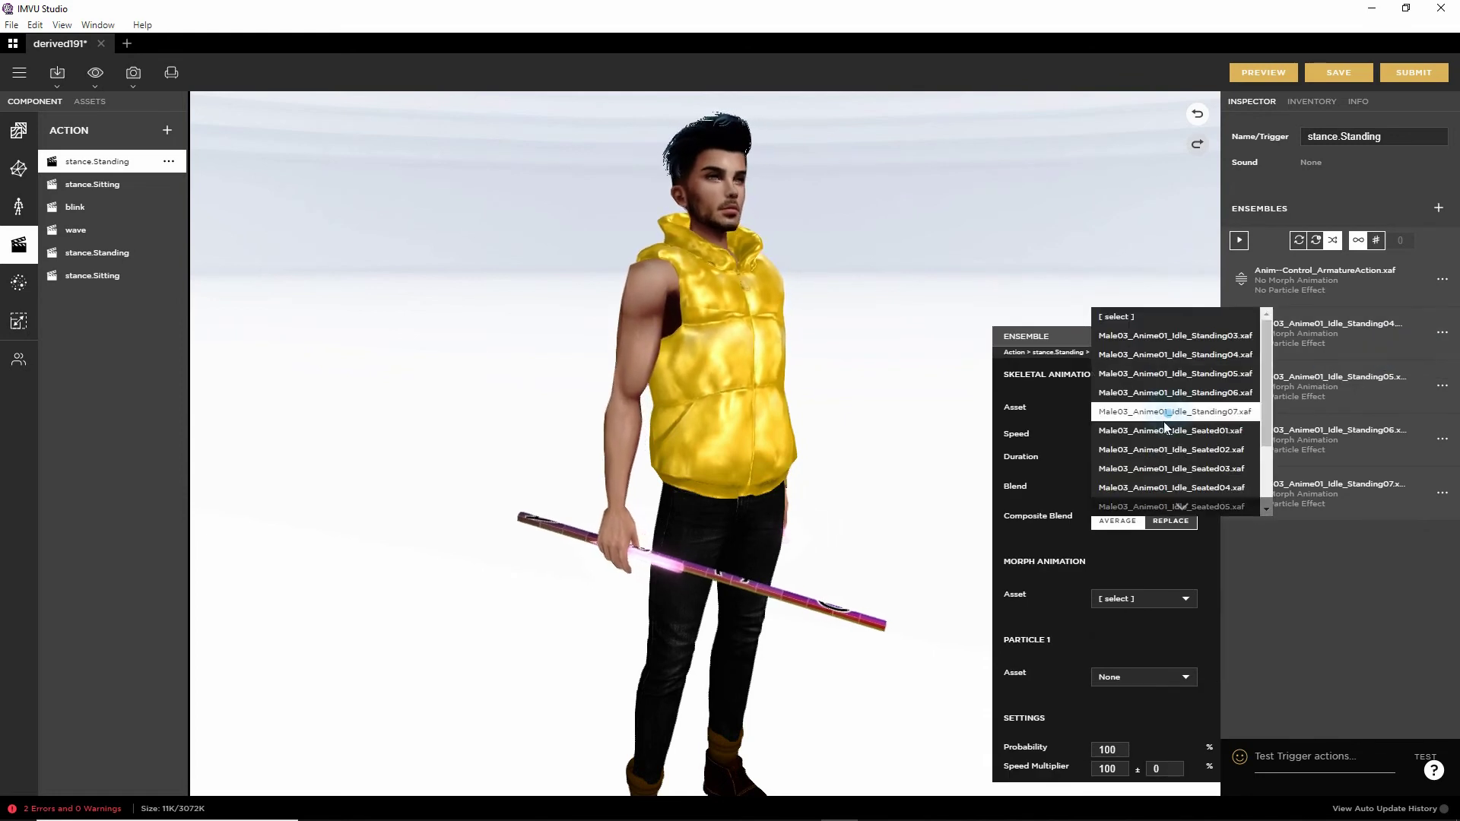
scroll(1160, 456, "down", 5)
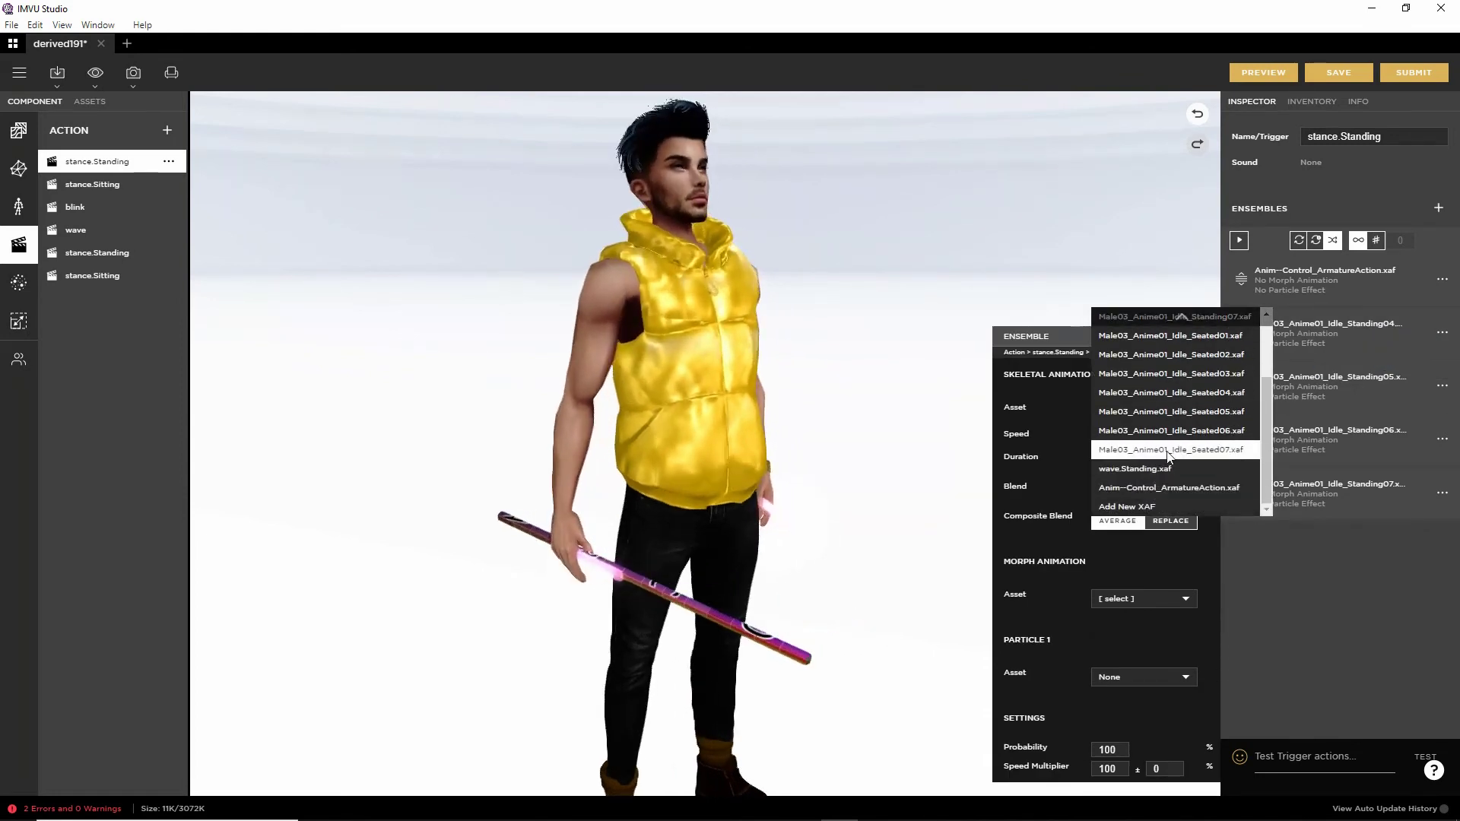
left_click(1157, 489)
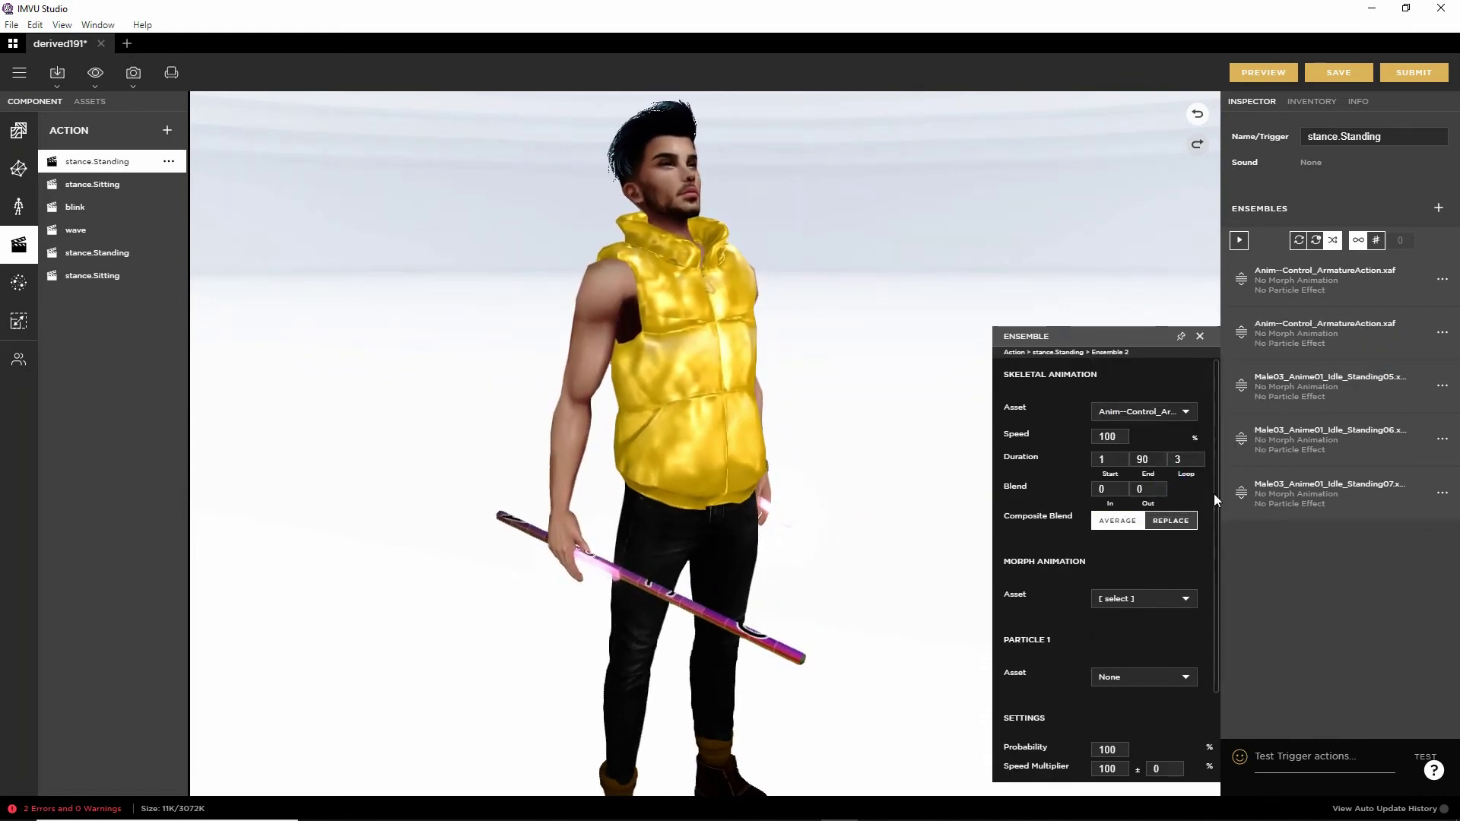
Step: Assign Anim--Control_ArmatureAction.xaf as the skeletal animation of the third ensemble in place of Idle_Standing05
left_click(1442, 391)
left_click(1354, 405)
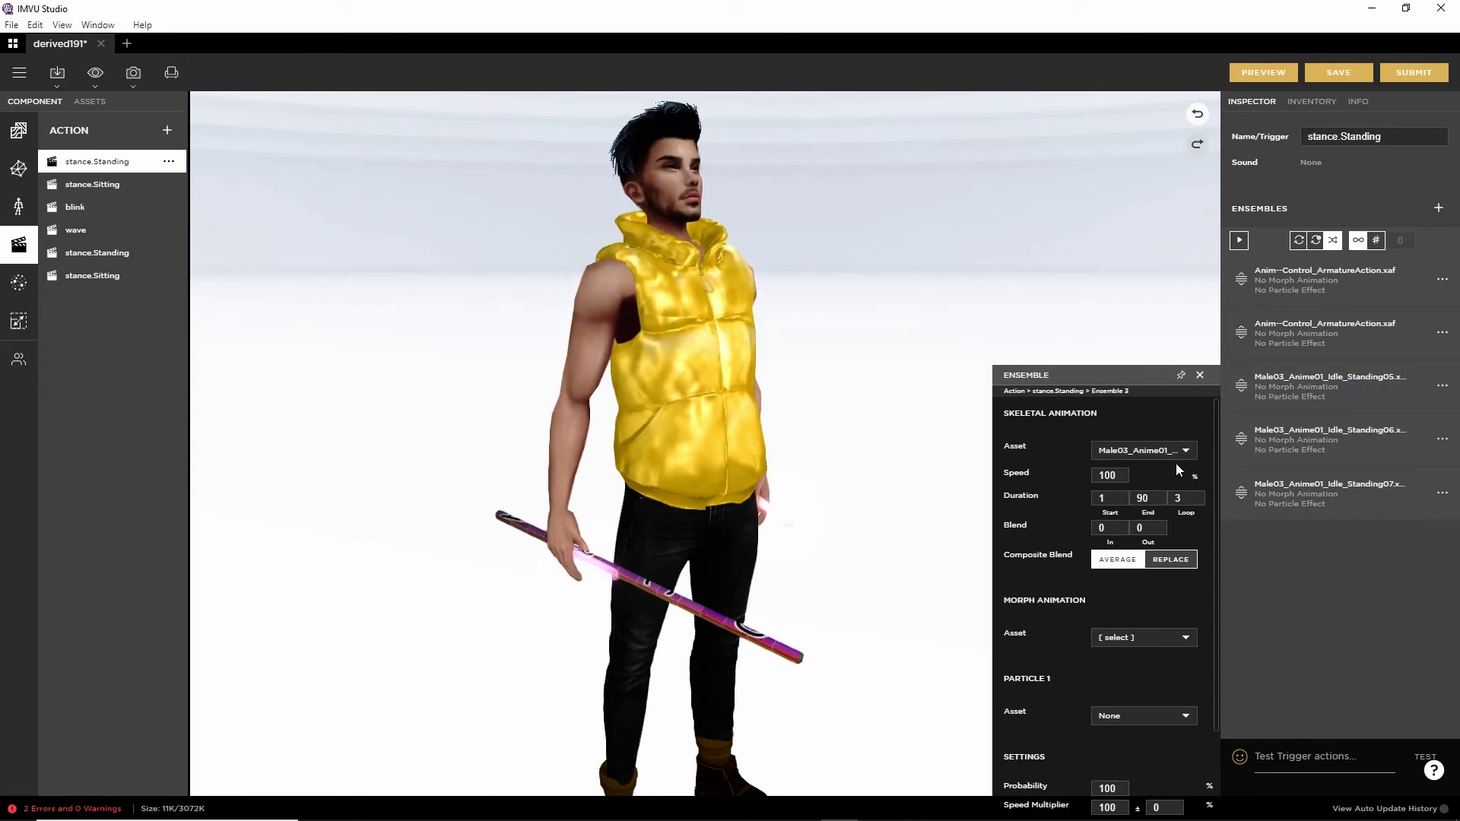
left_click(1175, 450)
scroll(1155, 473, "down", 5)
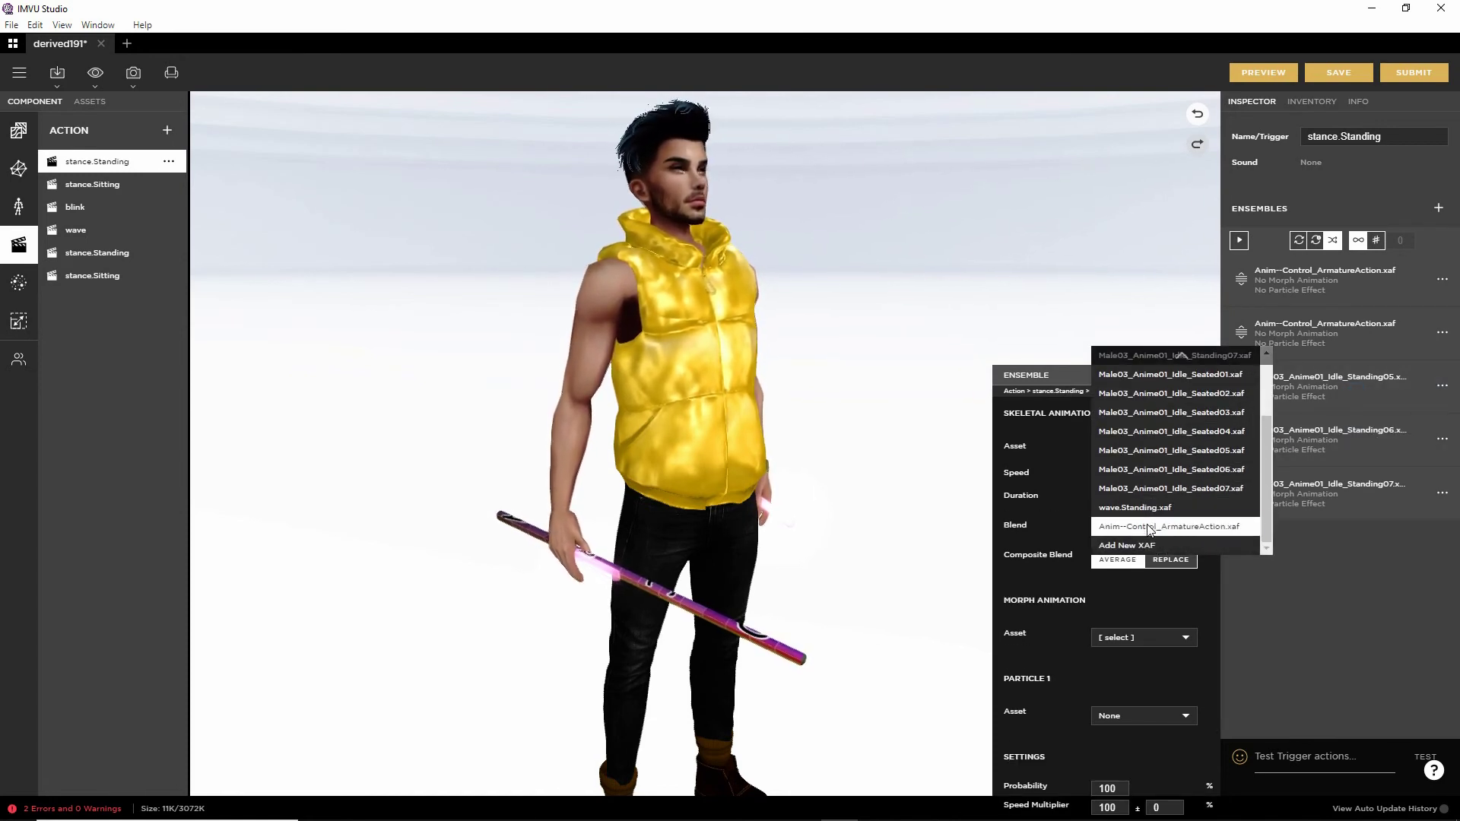
left_click(1150, 527)
Step: Set the fourth ensemble's skeletal animation to Anim--Control_ArmatureAction.xaf instead of Idle_Standing06
left_click(1442, 439)
left_click(1369, 454)
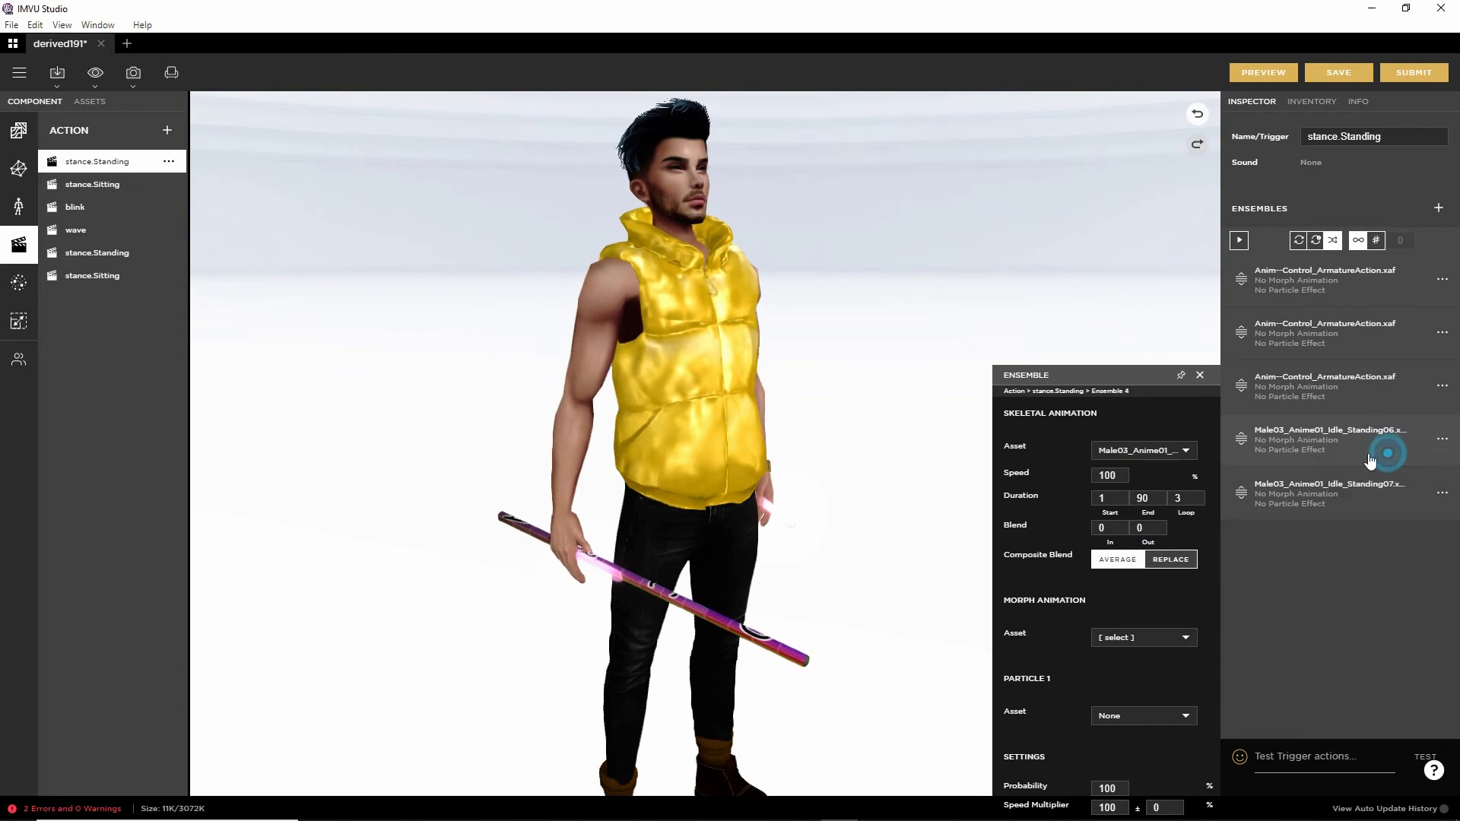
scroll(1158, 478, "down", 3)
scroll(1157, 477, "up", 3)
left_click(1147, 446)
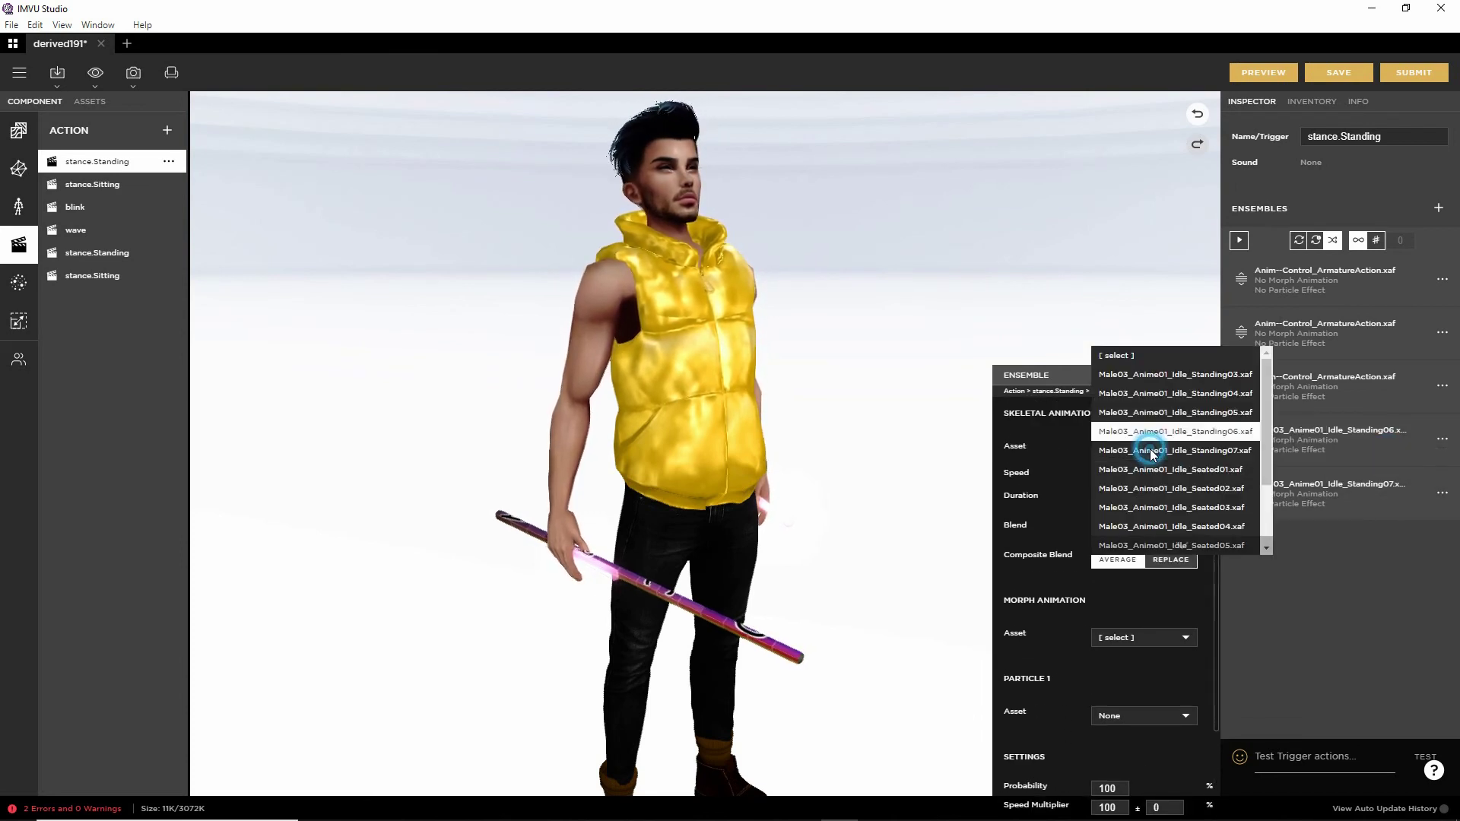
scroll(1152, 473, "down", 5)
left_click(1152, 526)
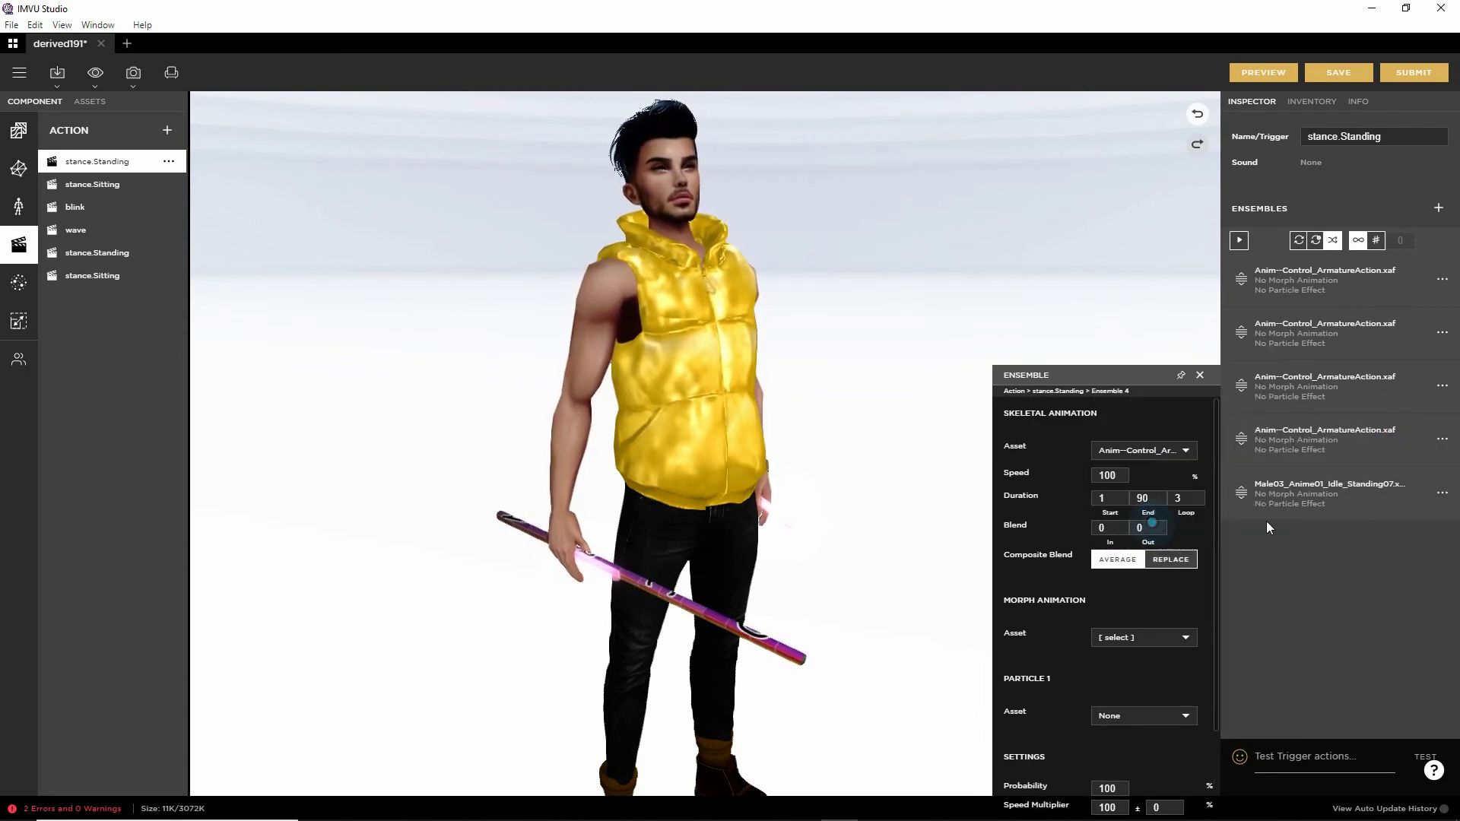
Step: Switch the fifth ensemble's skeletal animation to Anim--Control_ArmatureAction.xaf and refresh the avatar preview
left_click(1449, 494)
left_click(1352, 505)
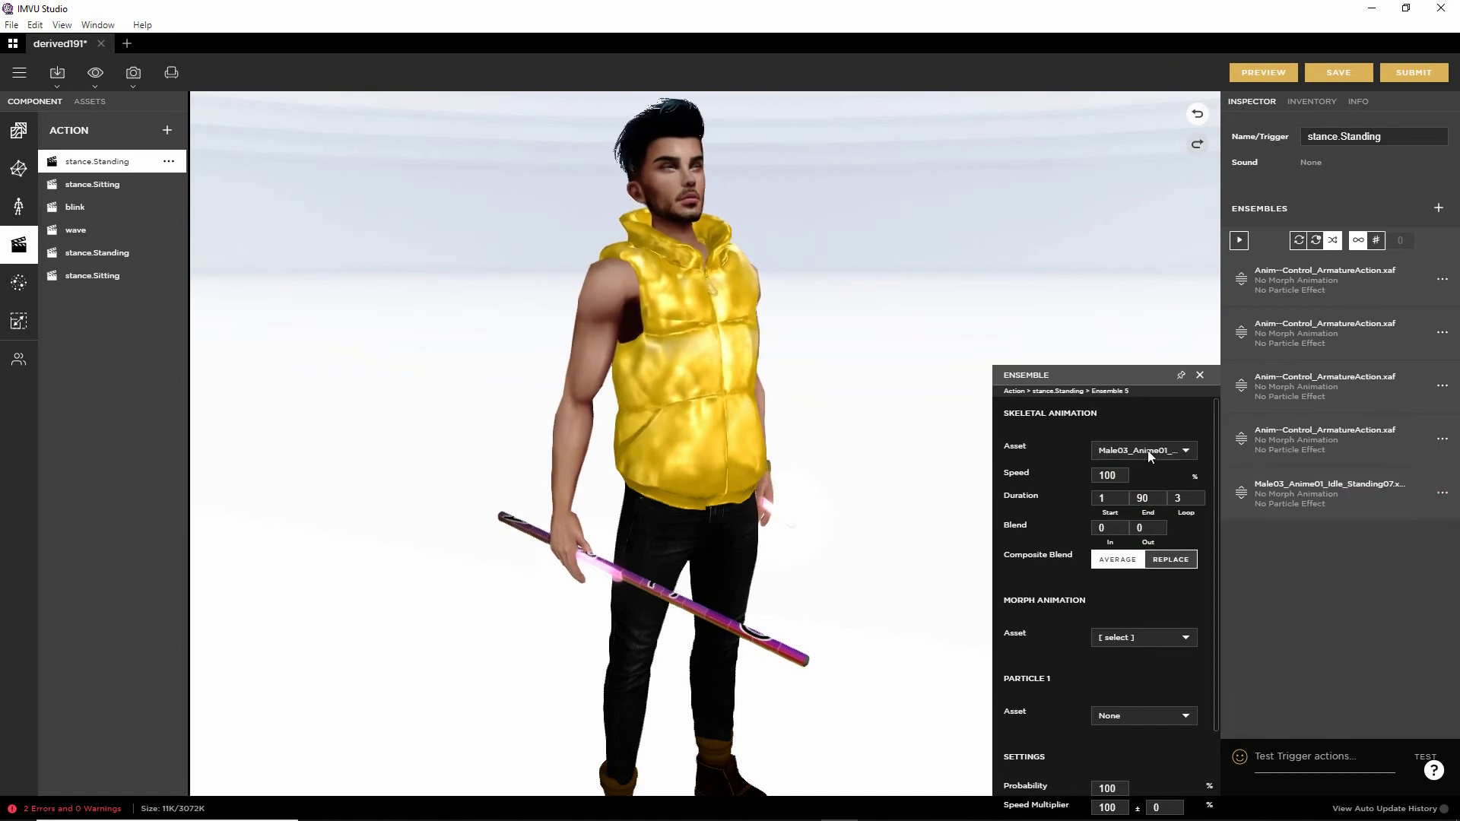
left_click(1149, 451)
scroll(1150, 455, "down", 5)
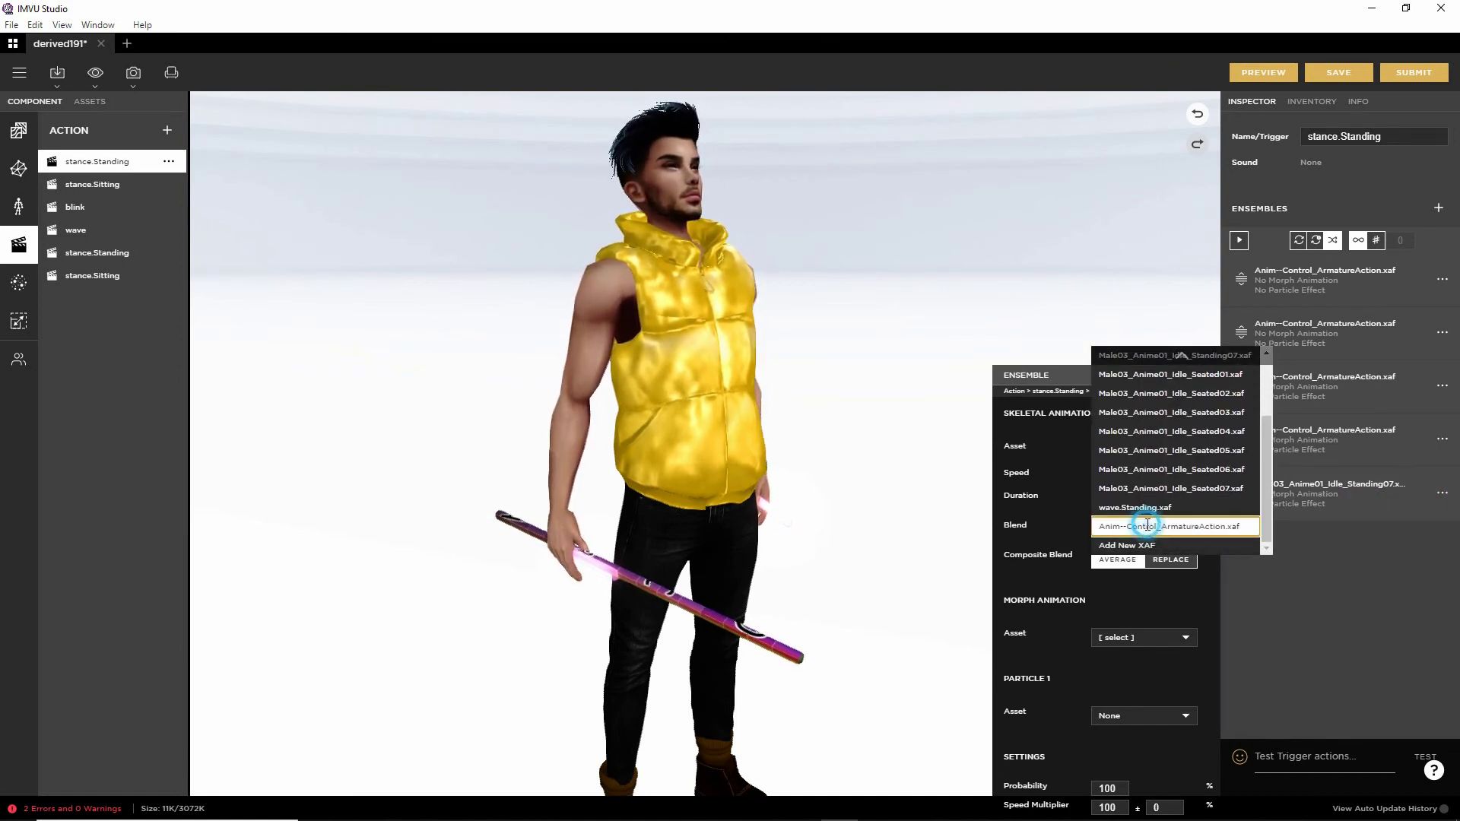
left_click(1117, 517)
left_click(1265, 73)
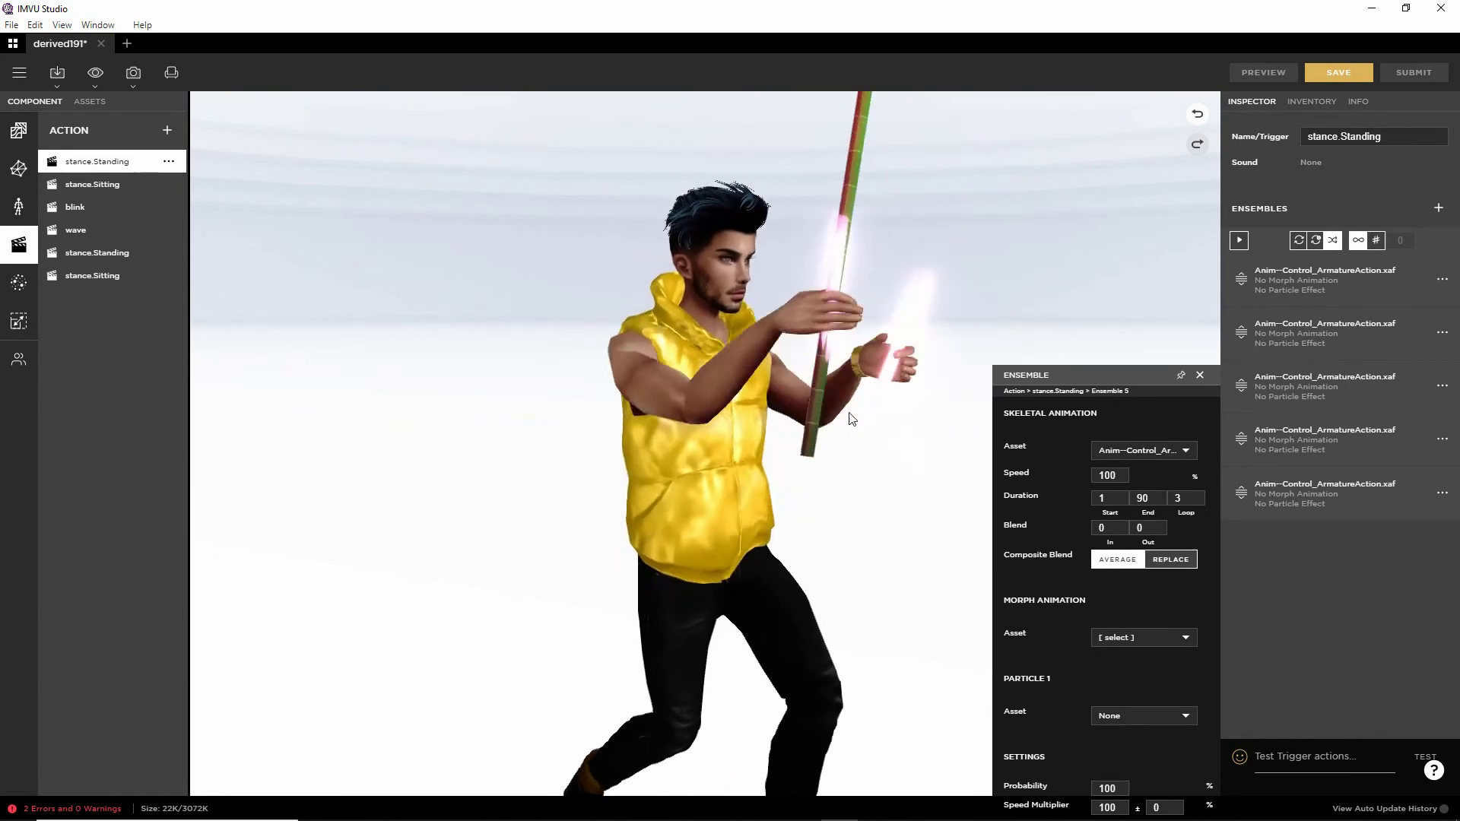
Step: Set the fifth ensemble's duration end to 2, loop to 0 and composite blend to Replace, and refresh the preview
double_click(1149, 498)
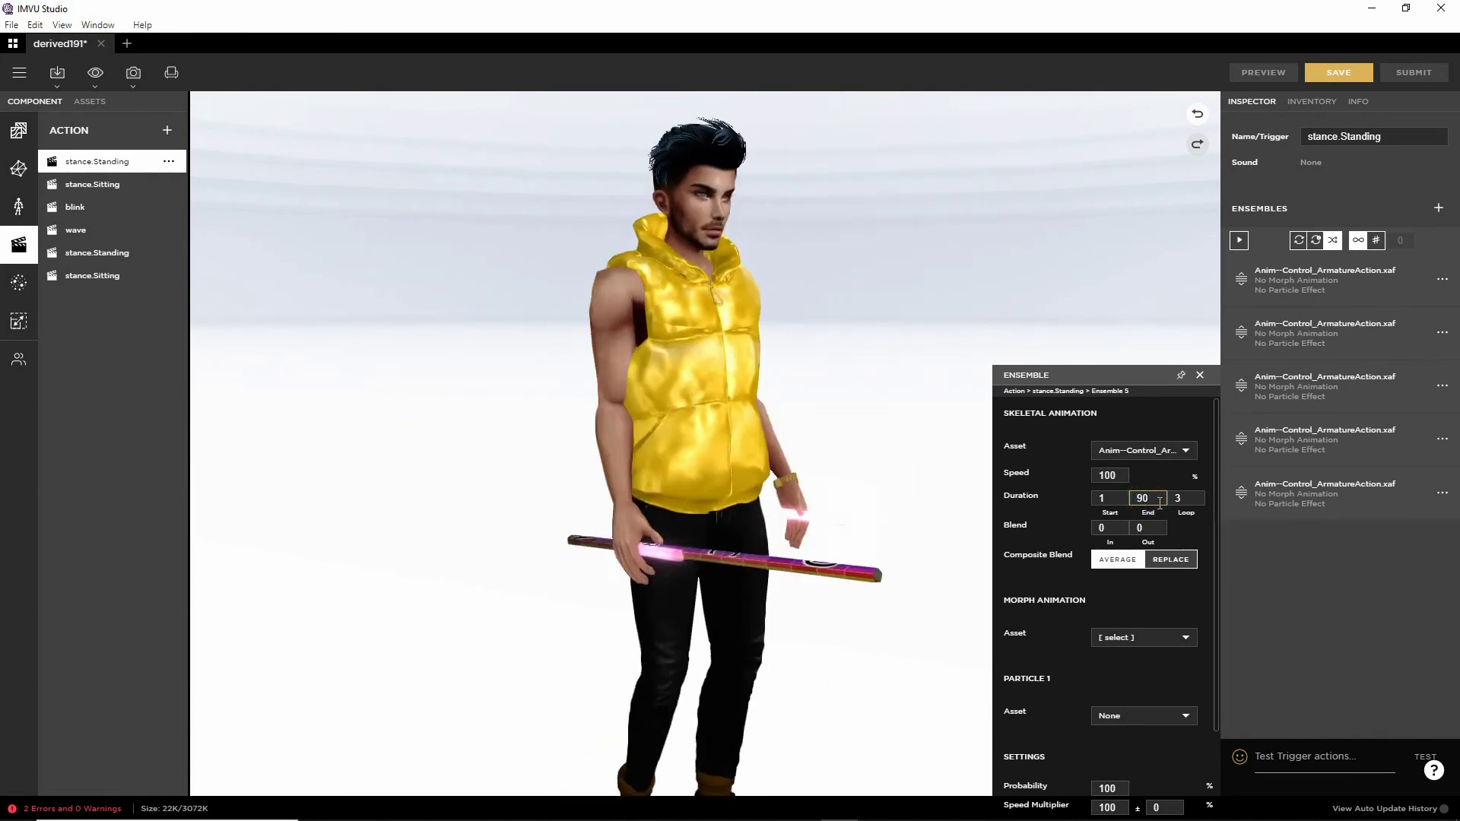
type("2")
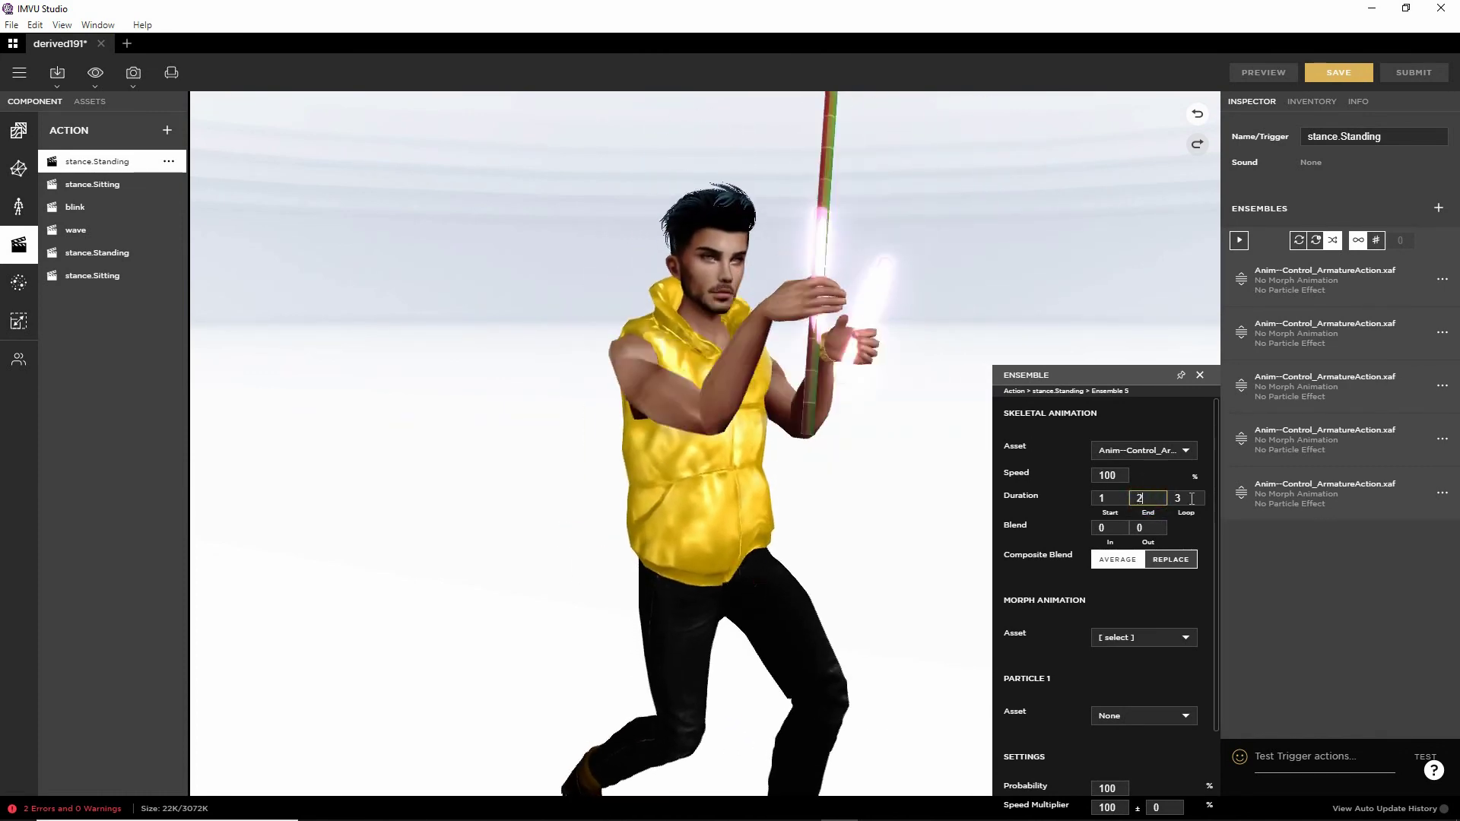
key("Tab")
type("0")
left_click(1183, 565)
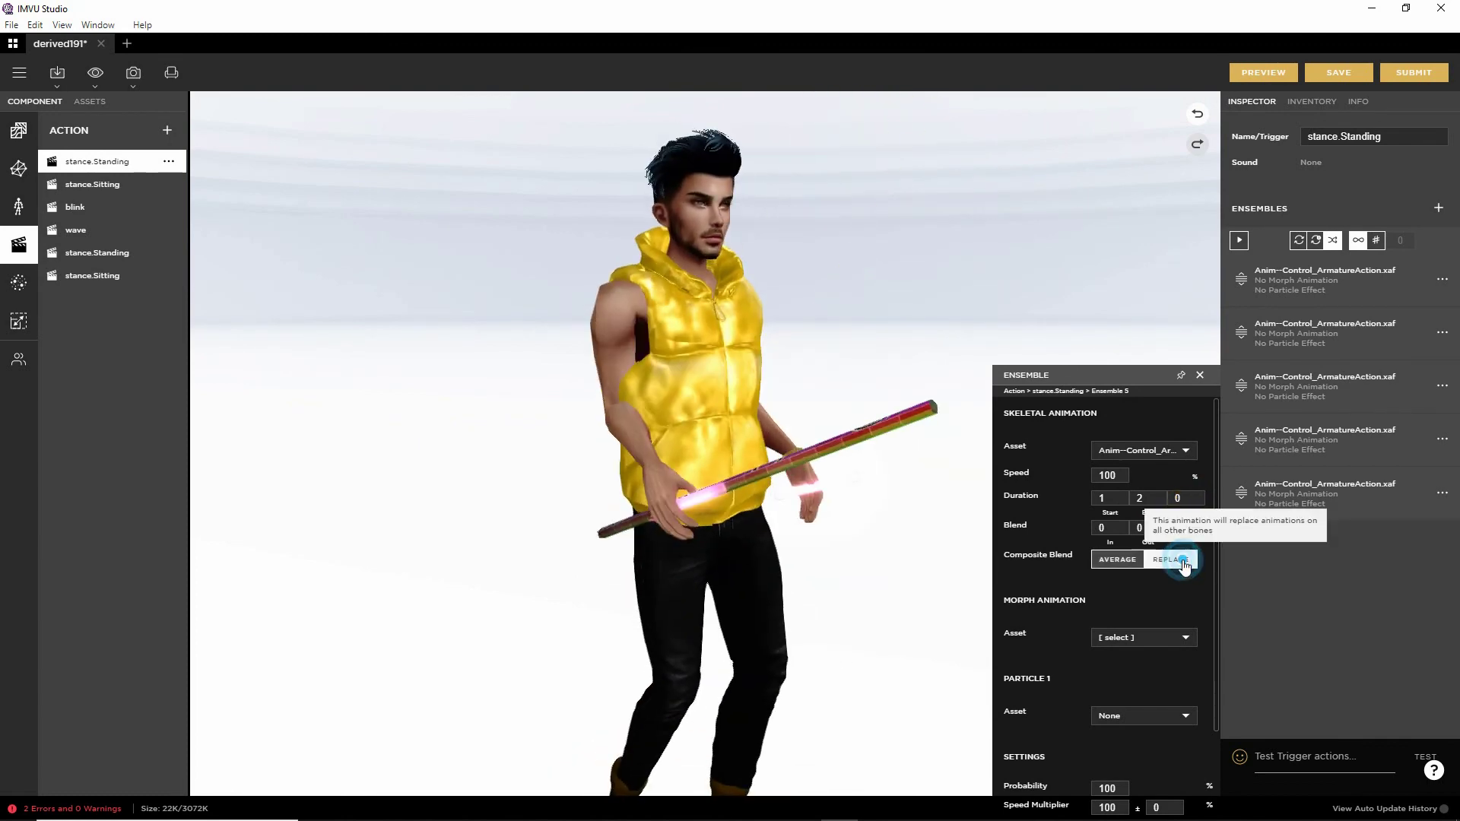
scroll(1135, 702, "down", 2)
scroll(1136, 699, "up", 2)
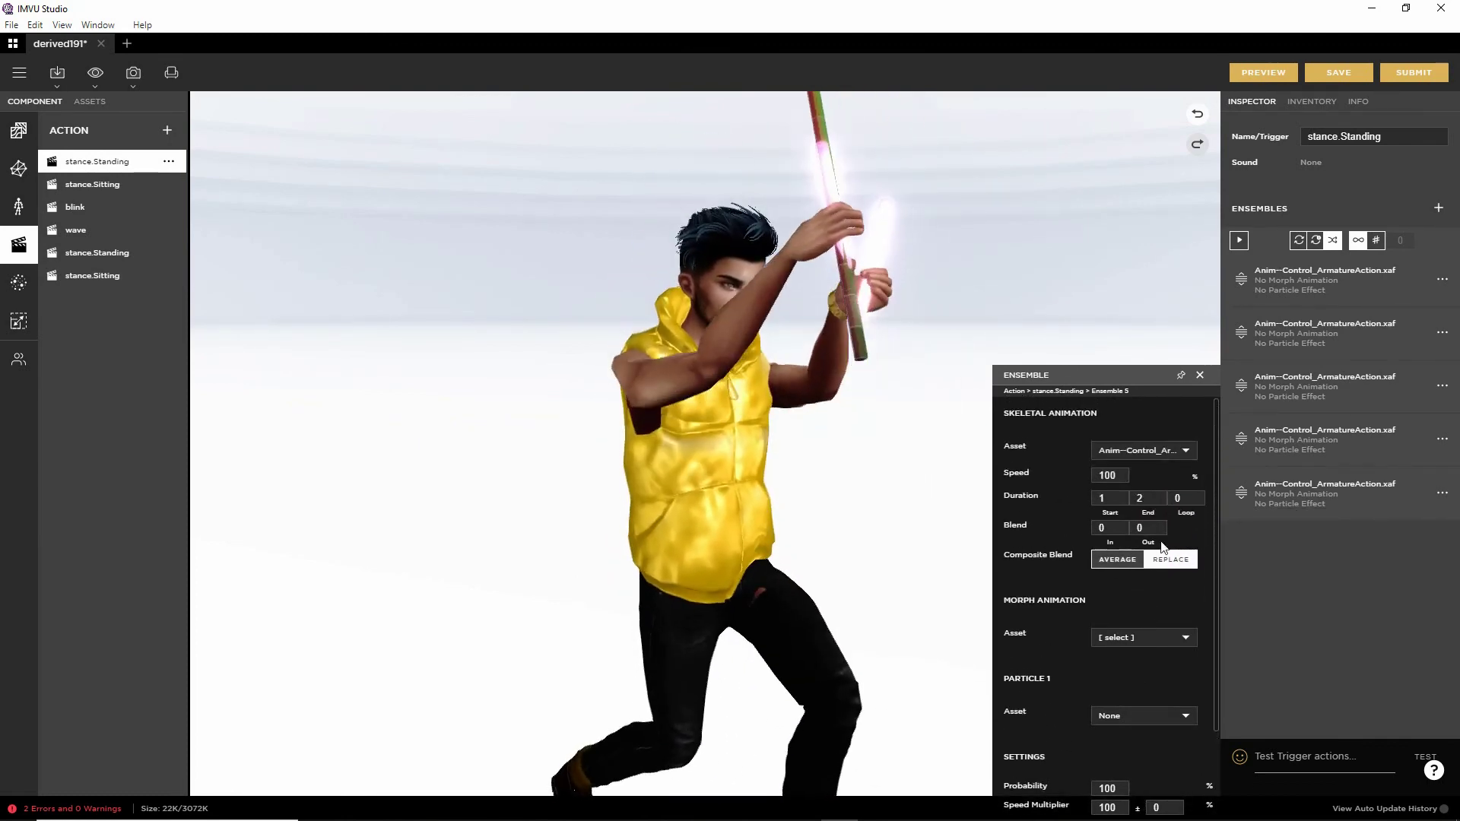
left_click(1264, 74)
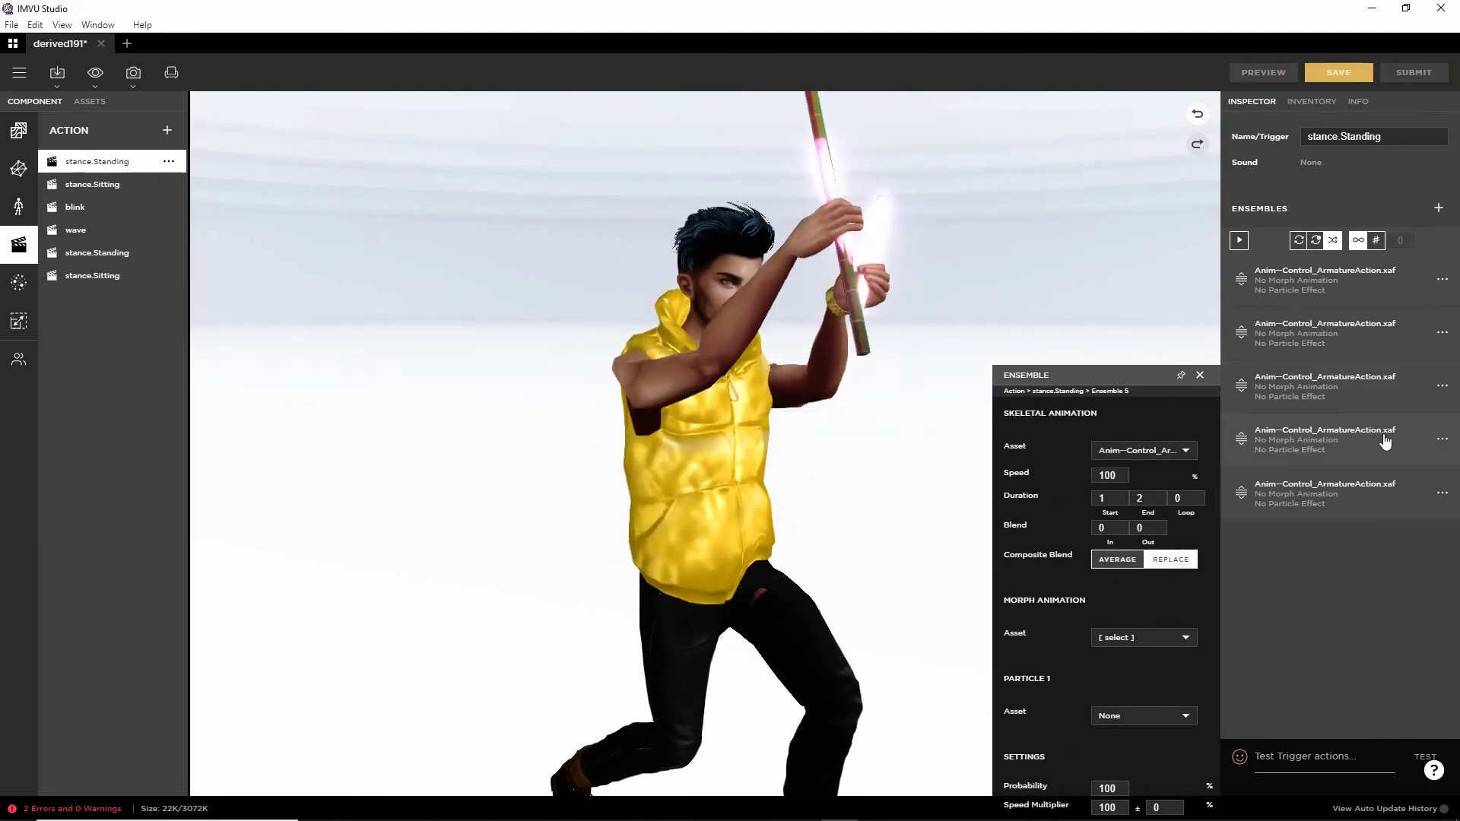
Step: Configure the fourth ensemble with duration end 2, loop 0 and Replace composite blend, and refresh the preview
left_click(1444, 440)
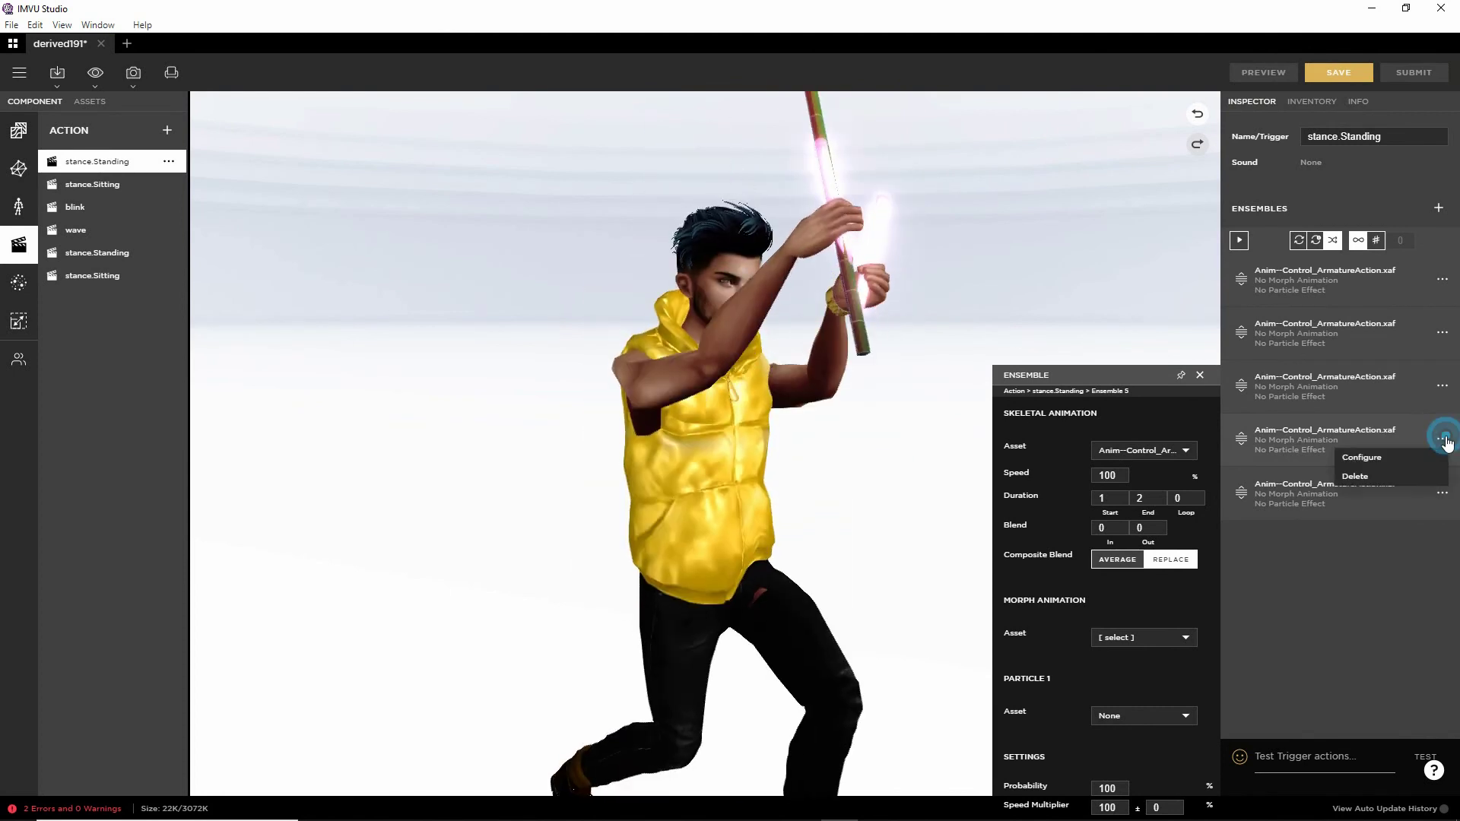
left_click(1373, 459)
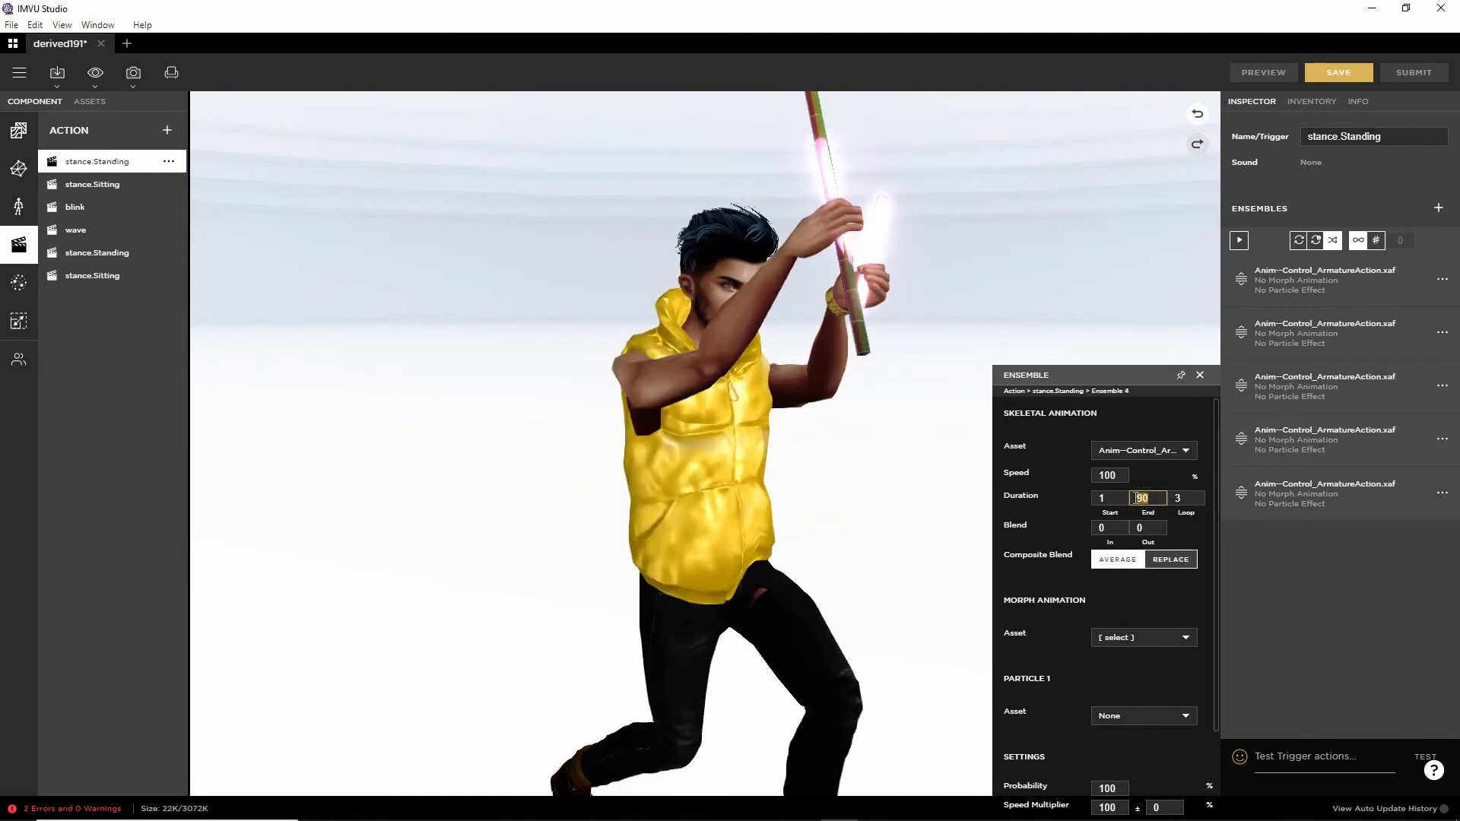
left_click(1188, 502)
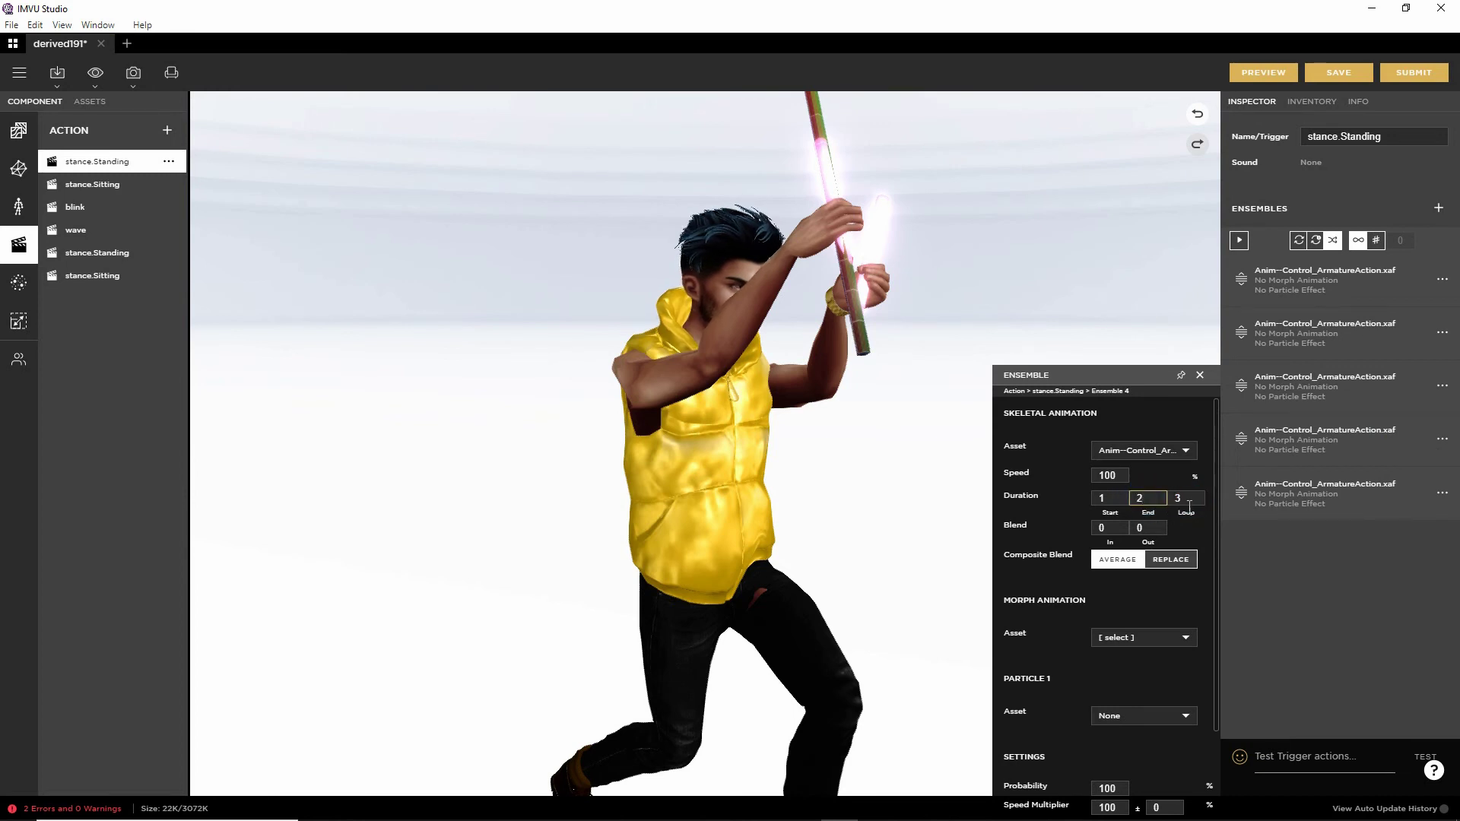
left_click(1175, 560)
left_click(1266, 76)
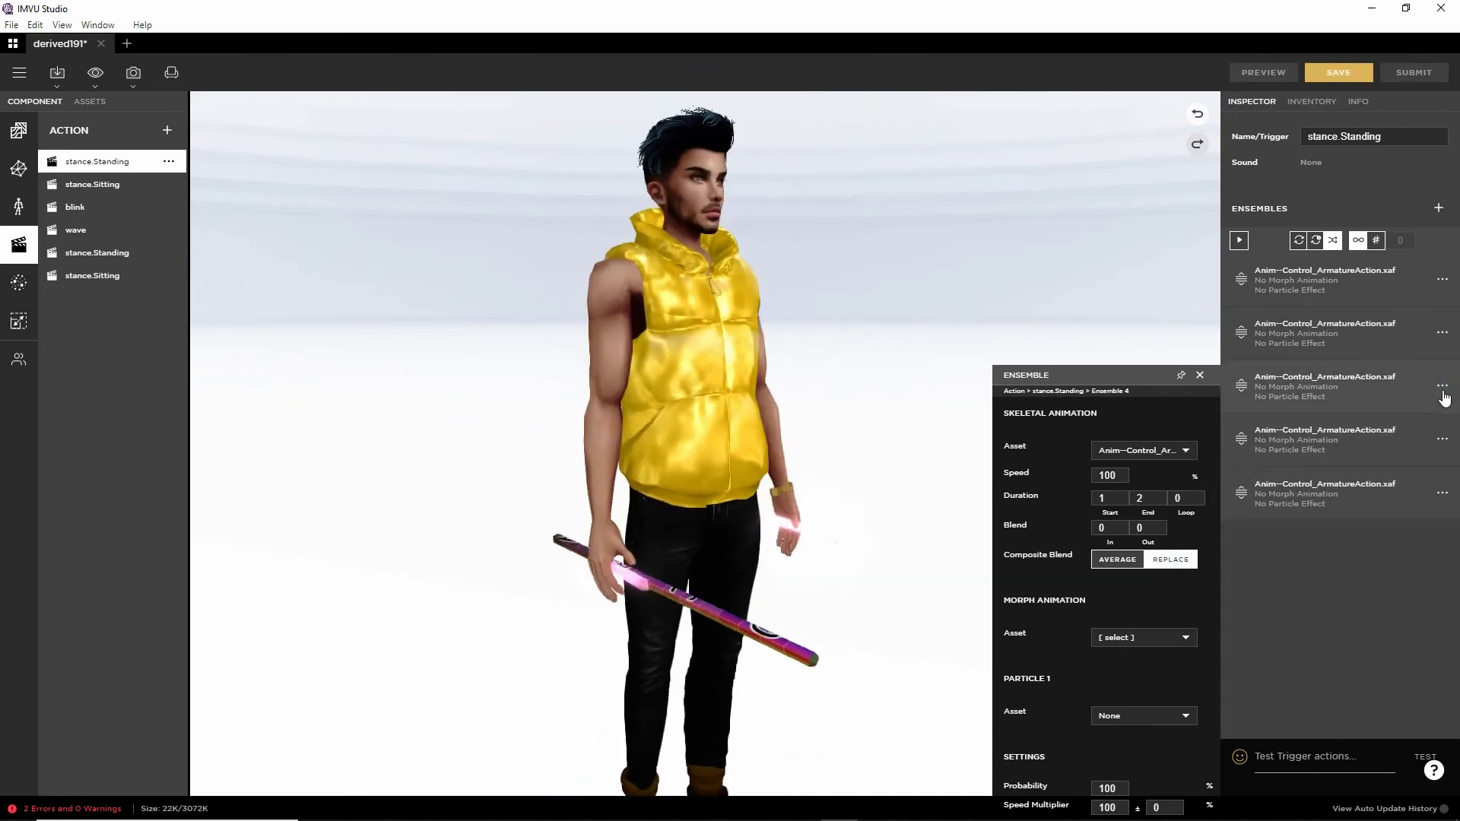
Step: Give the third ensemble a duration end of 2, loop 0 and Replace composite blend, and refresh the preview
left_click(1442, 386)
left_click(1372, 405)
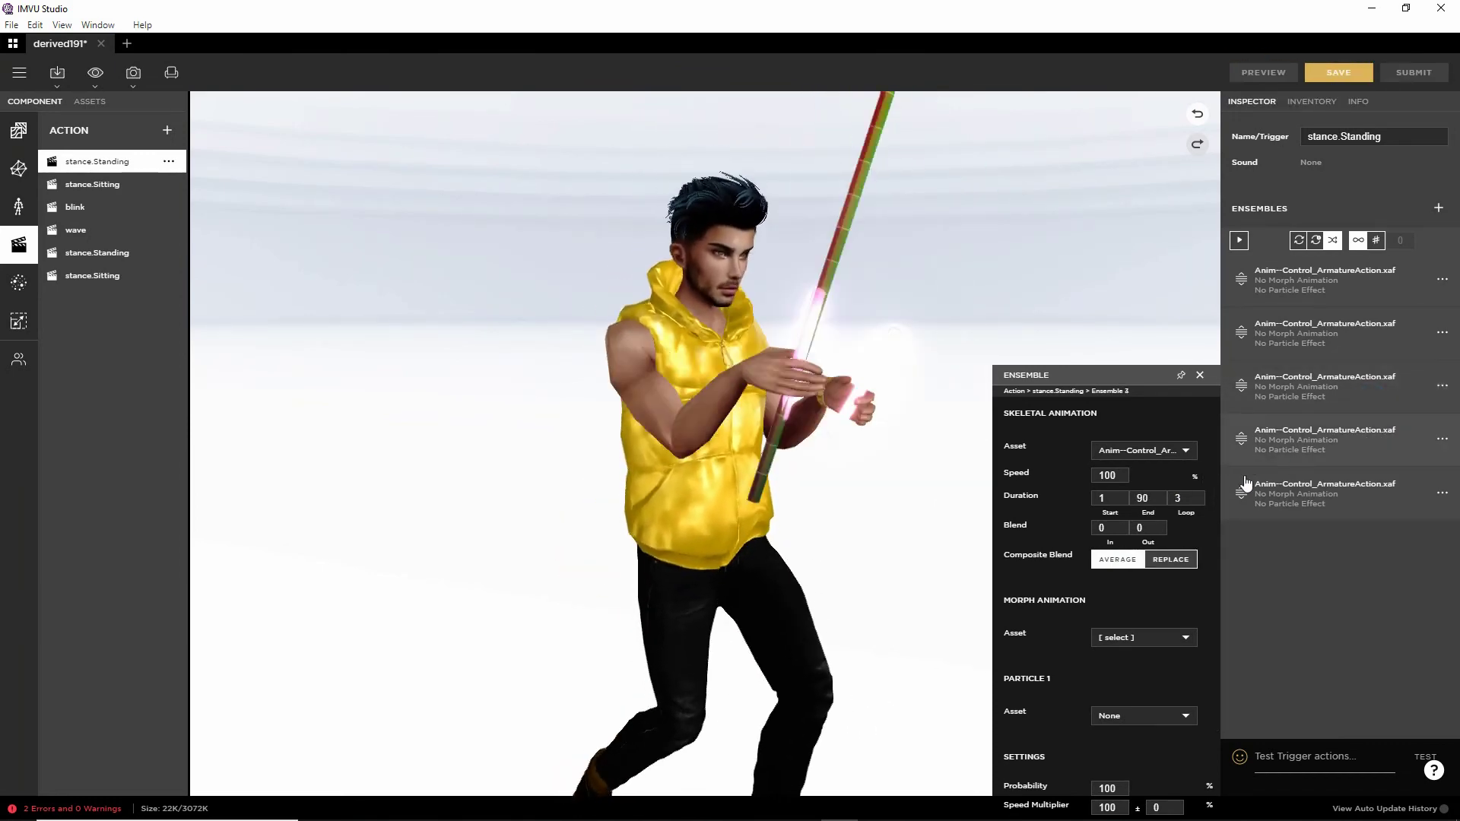
double_click(1143, 498)
type("2")
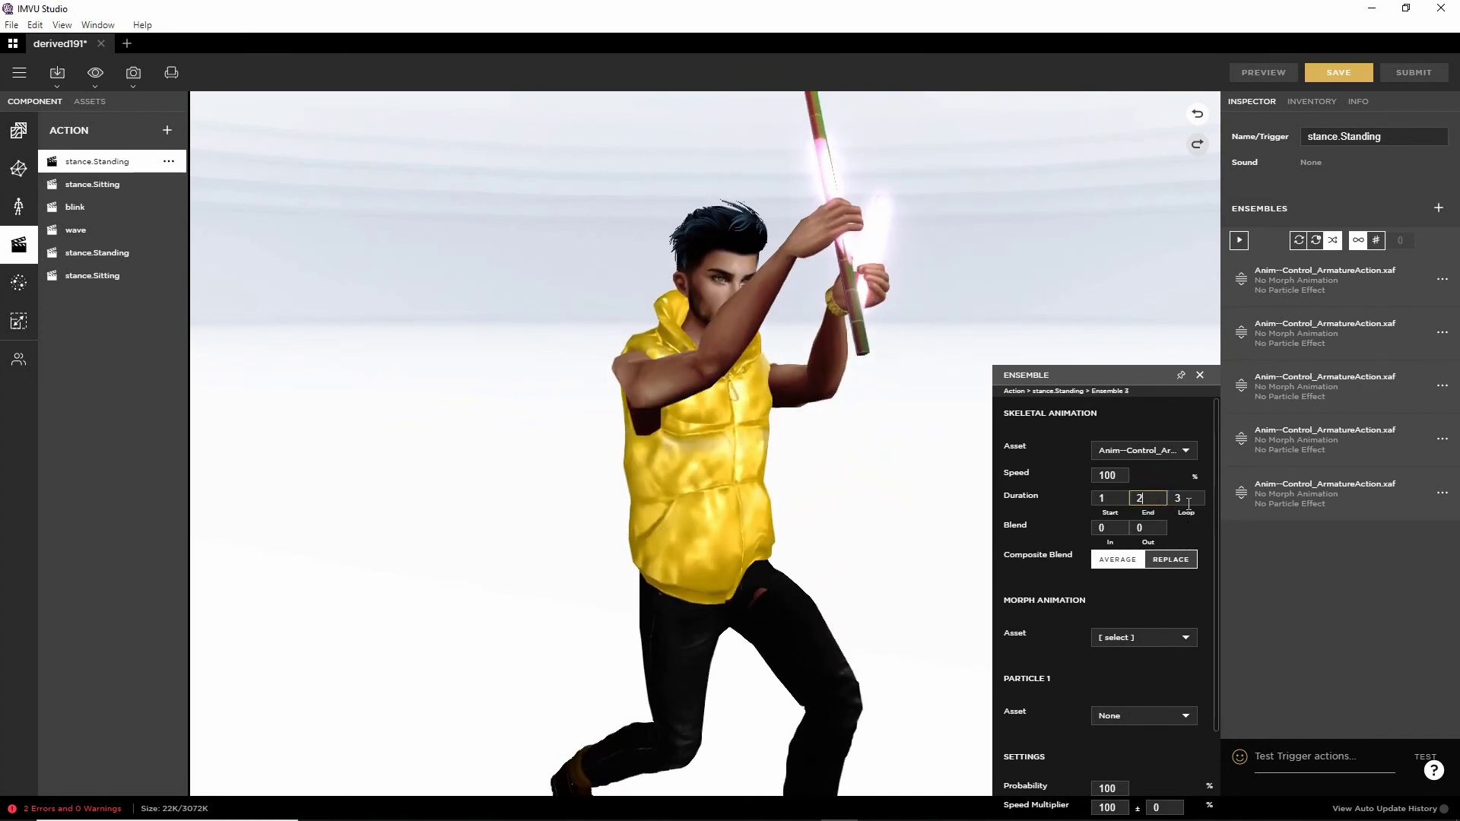
left_click(1186, 498)
type("0")
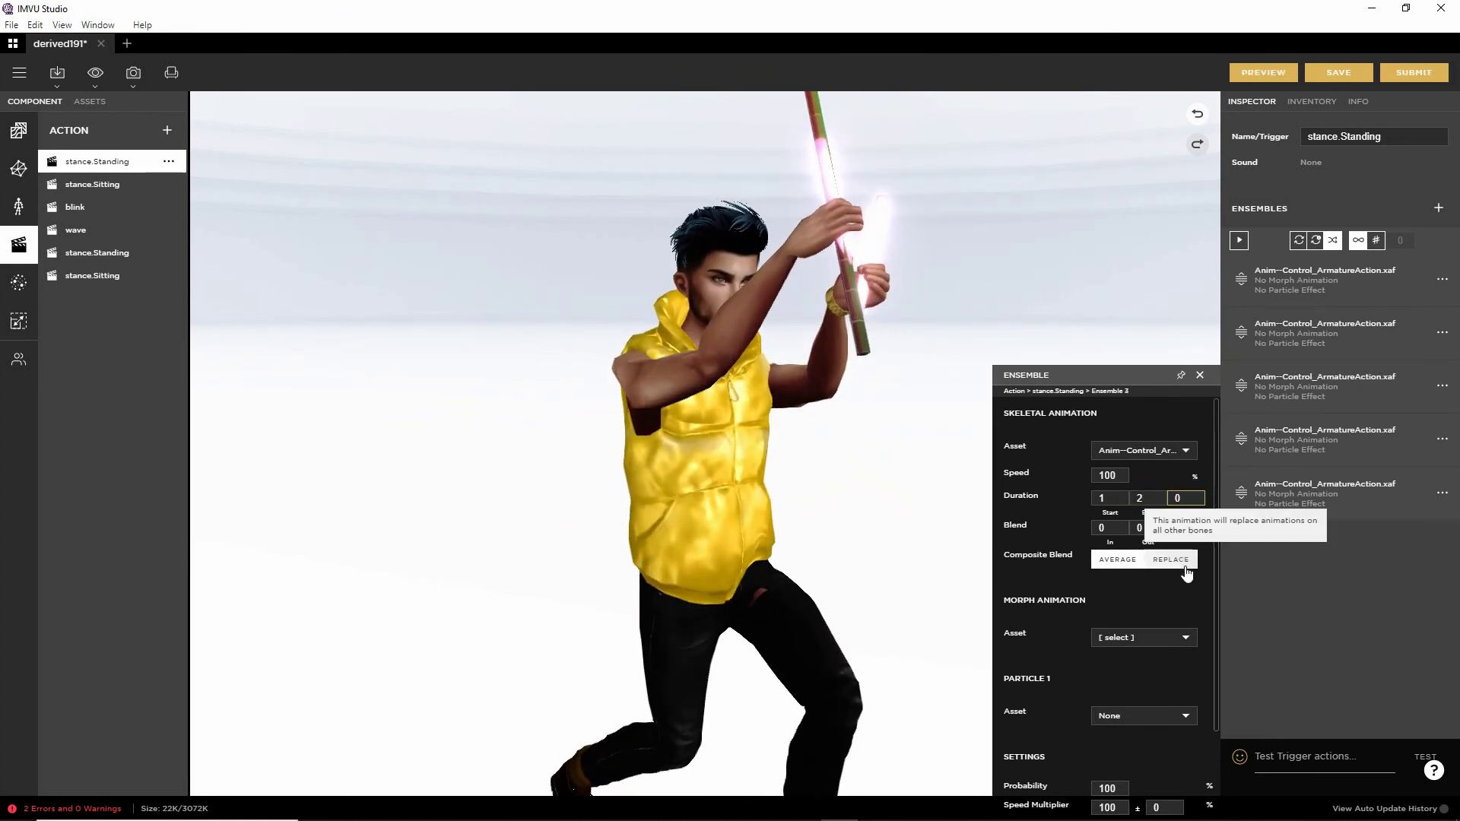
scroll(1162, 629, "down", 3)
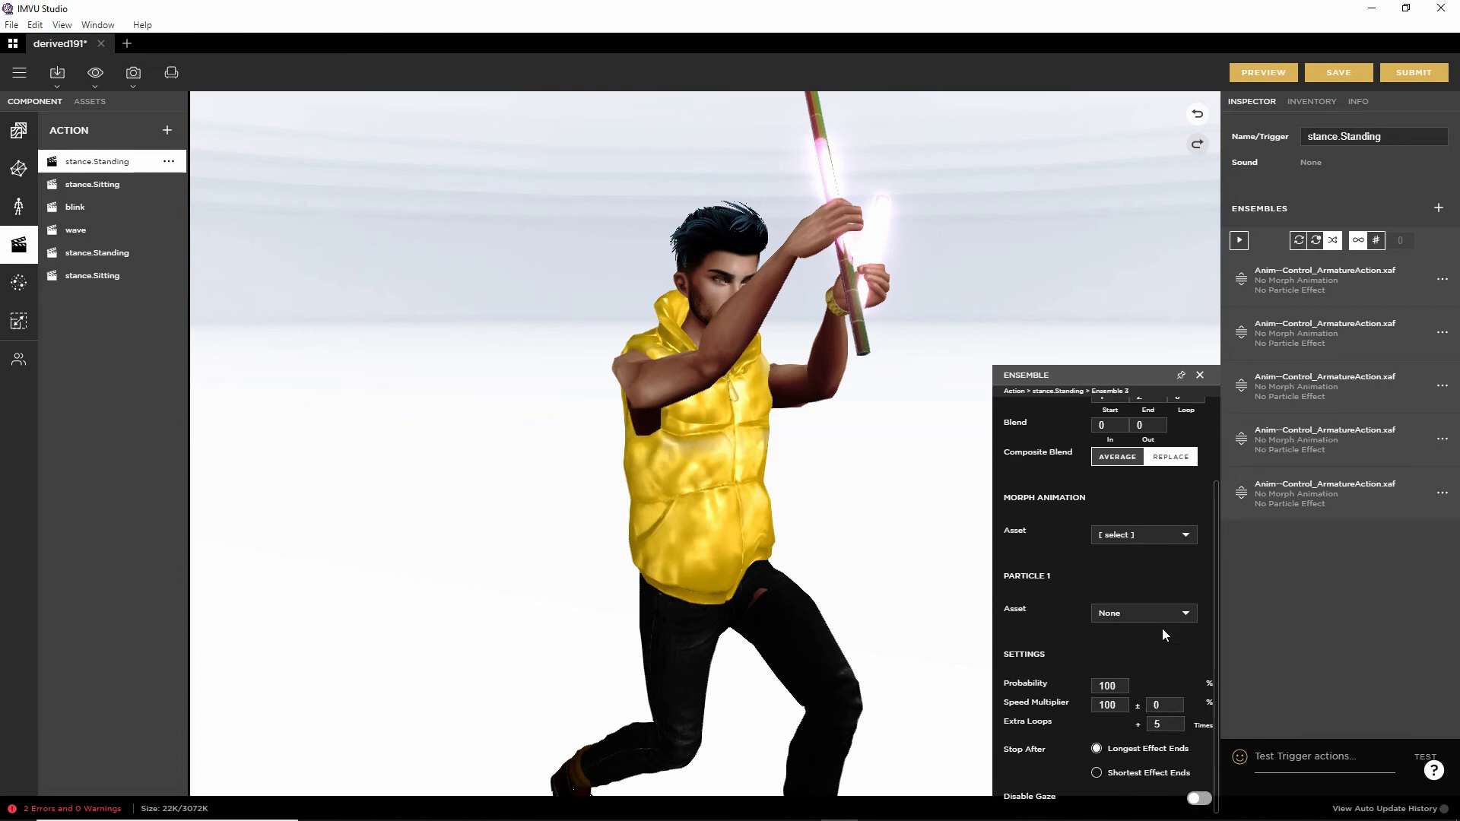
scroll(1162, 628, "up", 3)
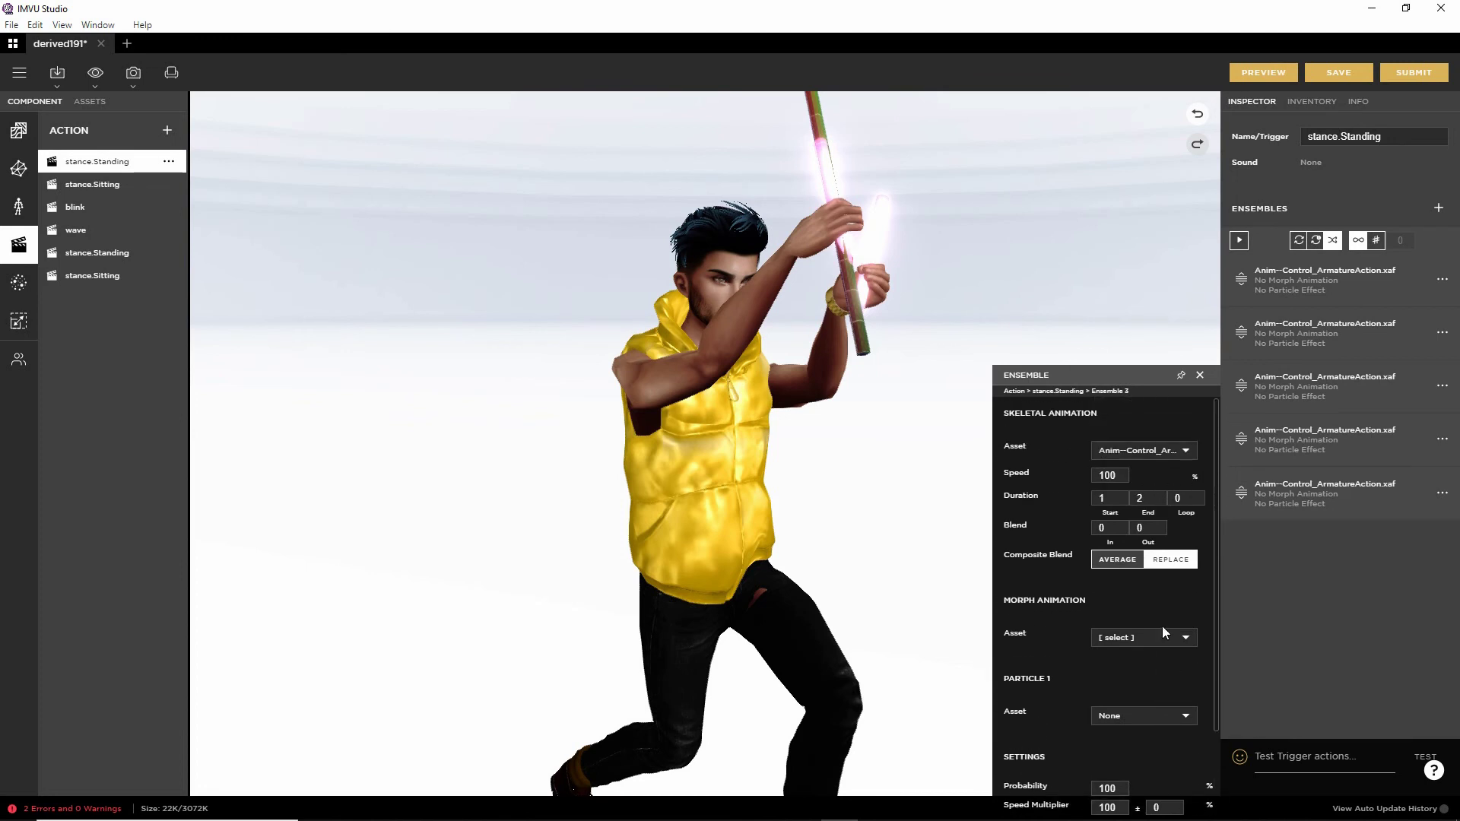
left_click(1265, 72)
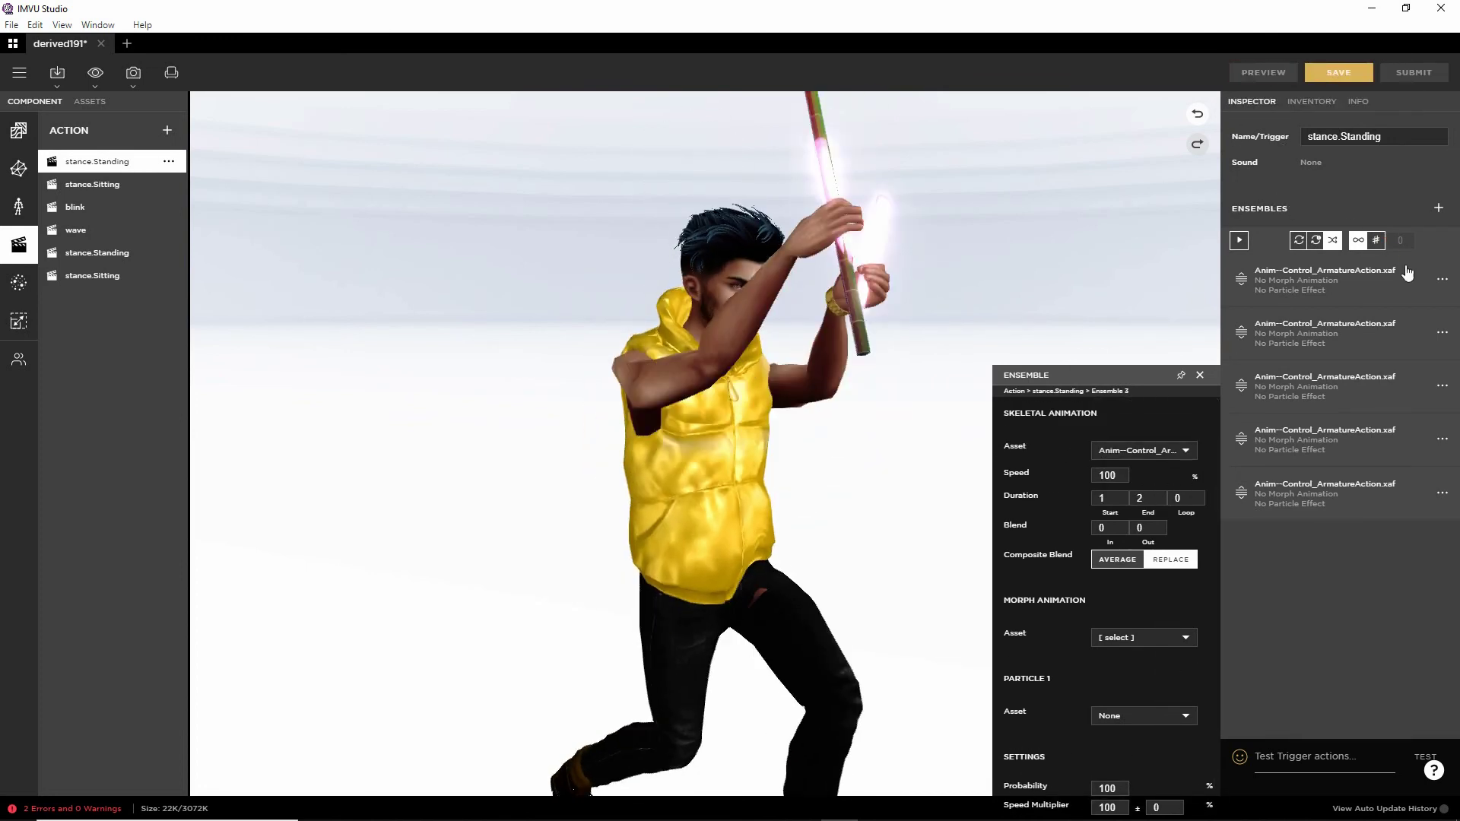
Step: Change the second ensemble's duration end to 2, loop to 0 and composite blend to Replace
left_click(1445, 335)
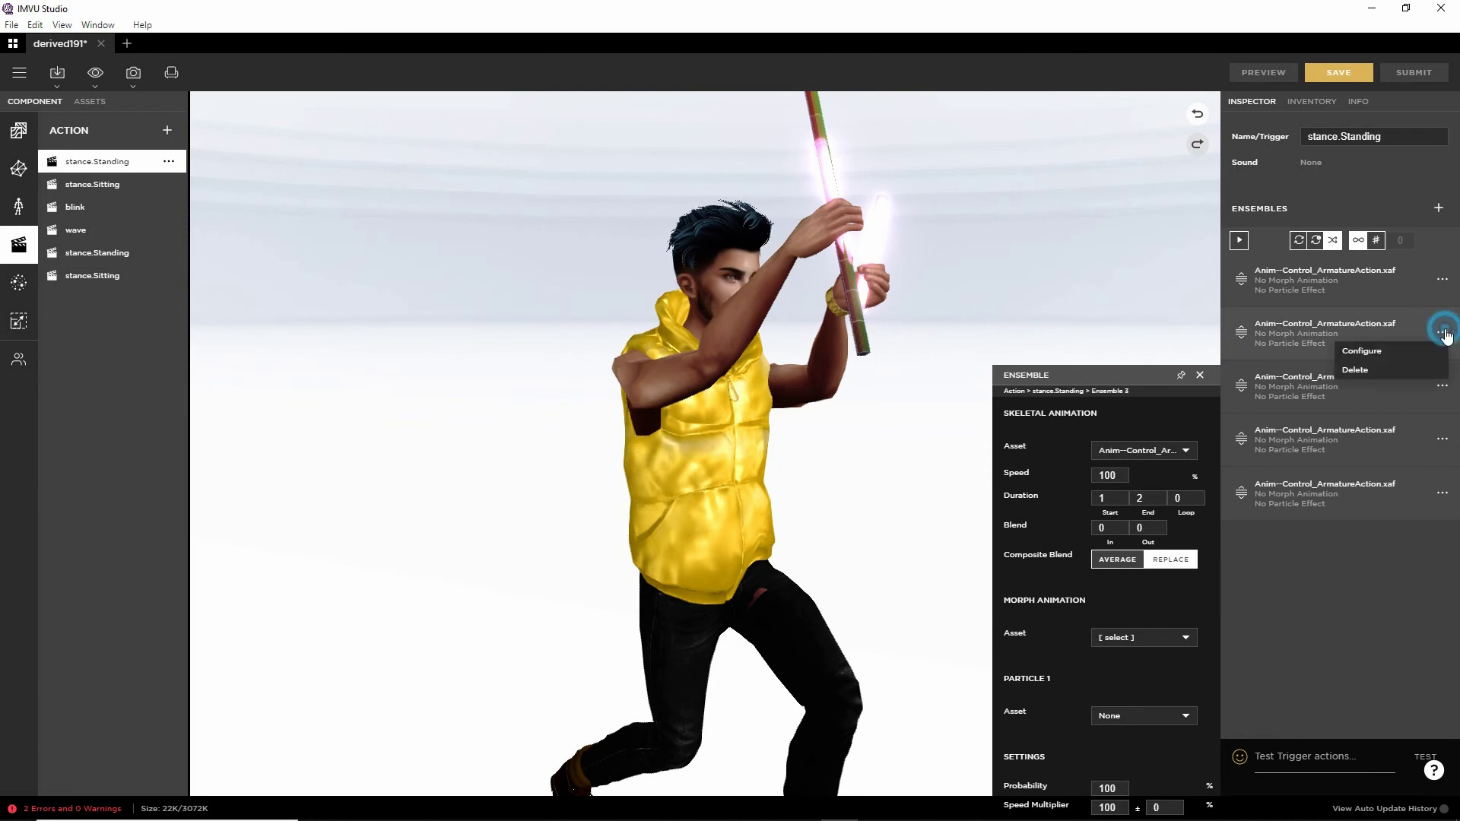
left_click(1359, 350)
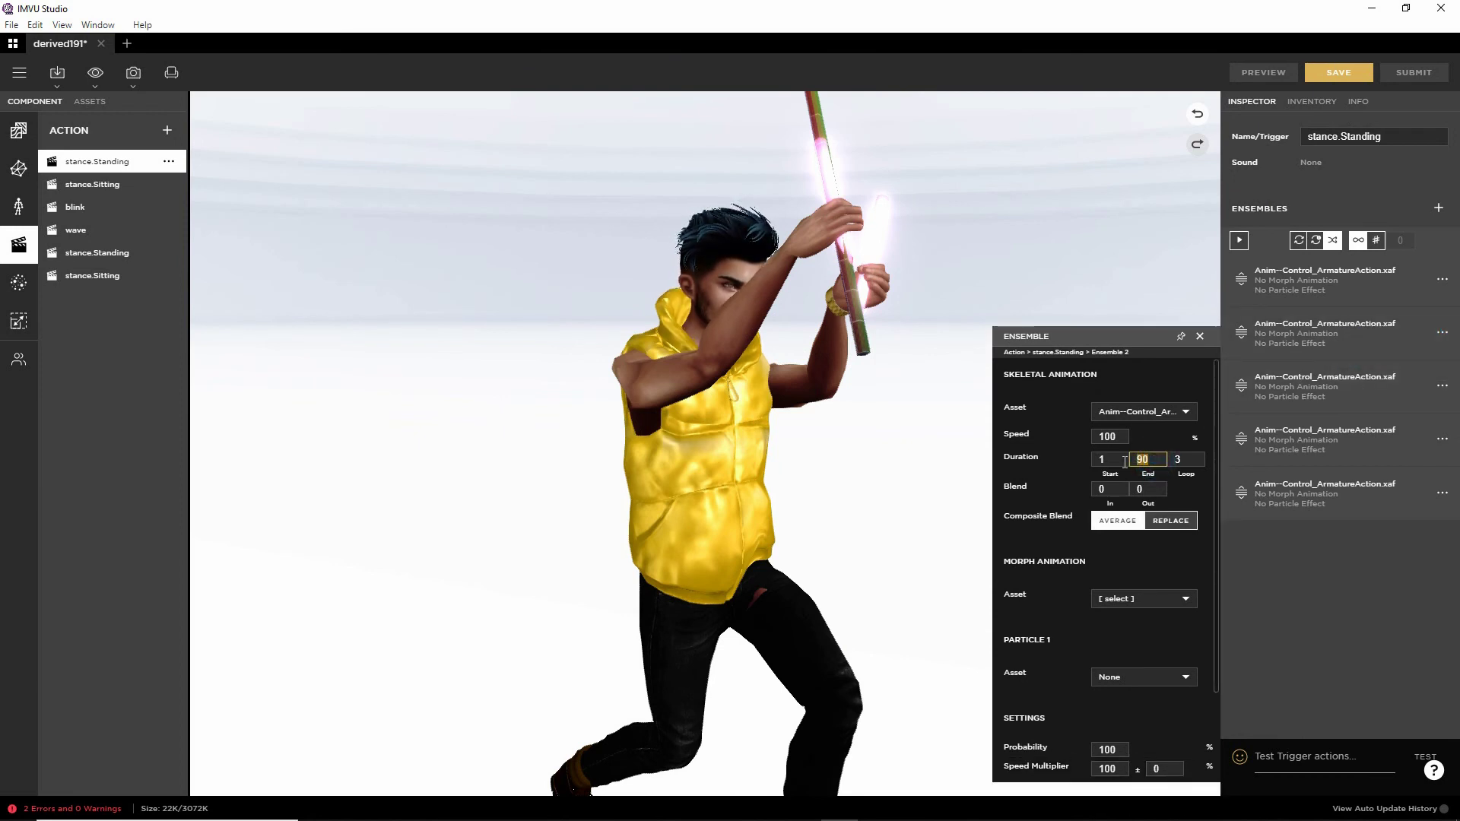
left_click(1194, 459)
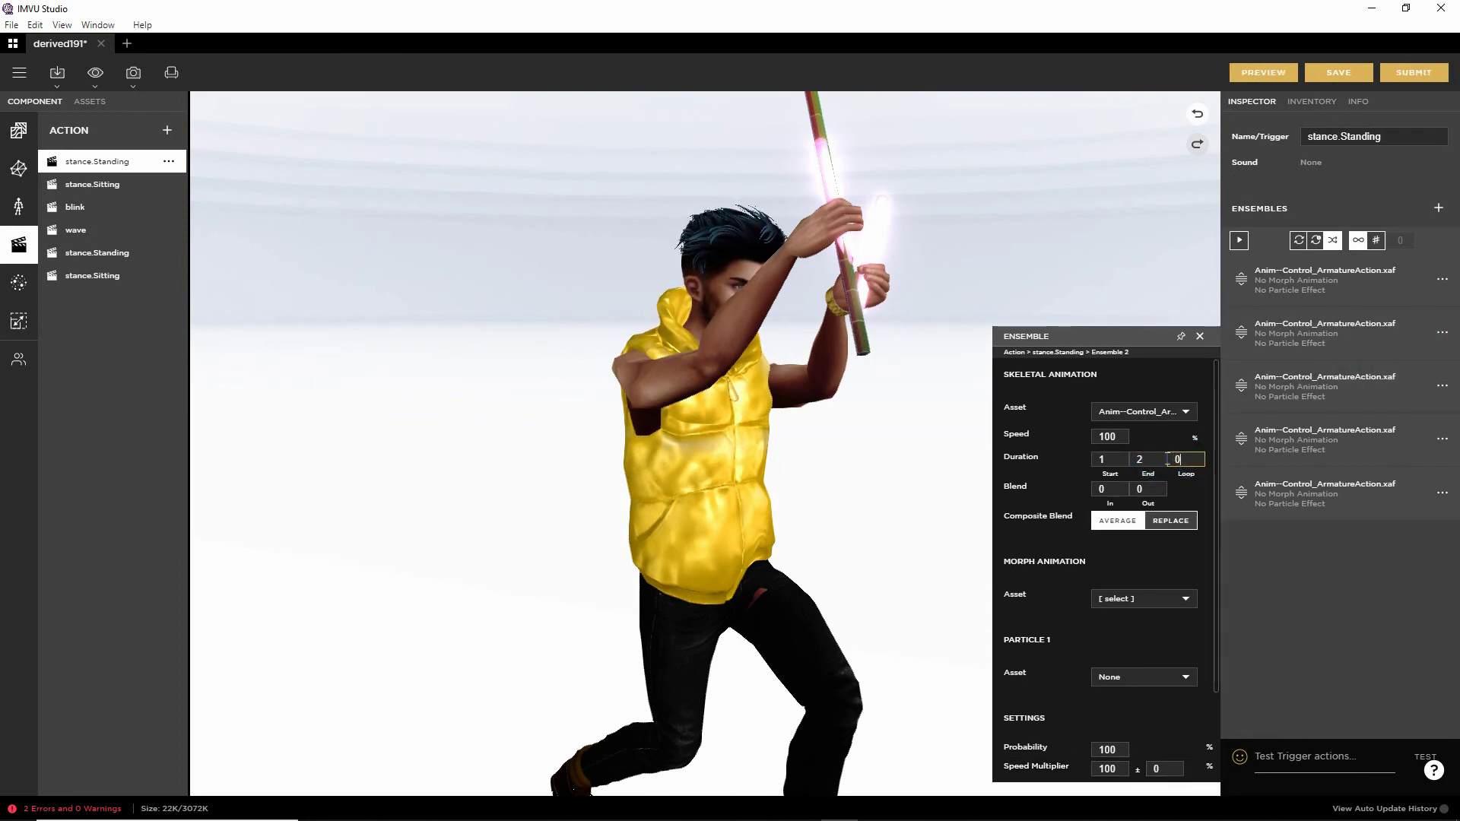
left_click(1118, 520)
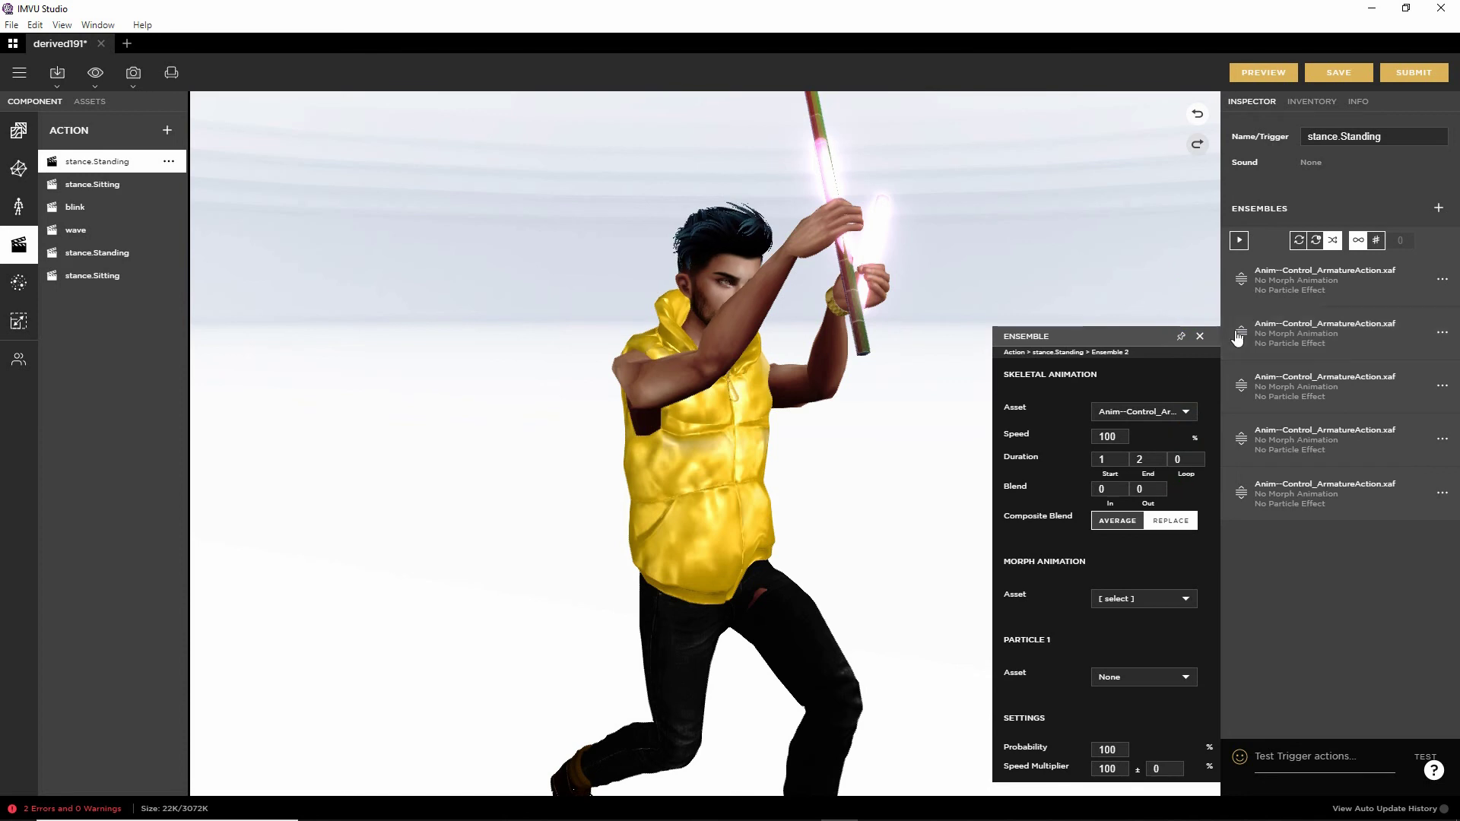
Step: Set the first ensemble's duration end to 2, loop to 0 and composite blend to Replace, and refresh the preview
left_click(1271, 74)
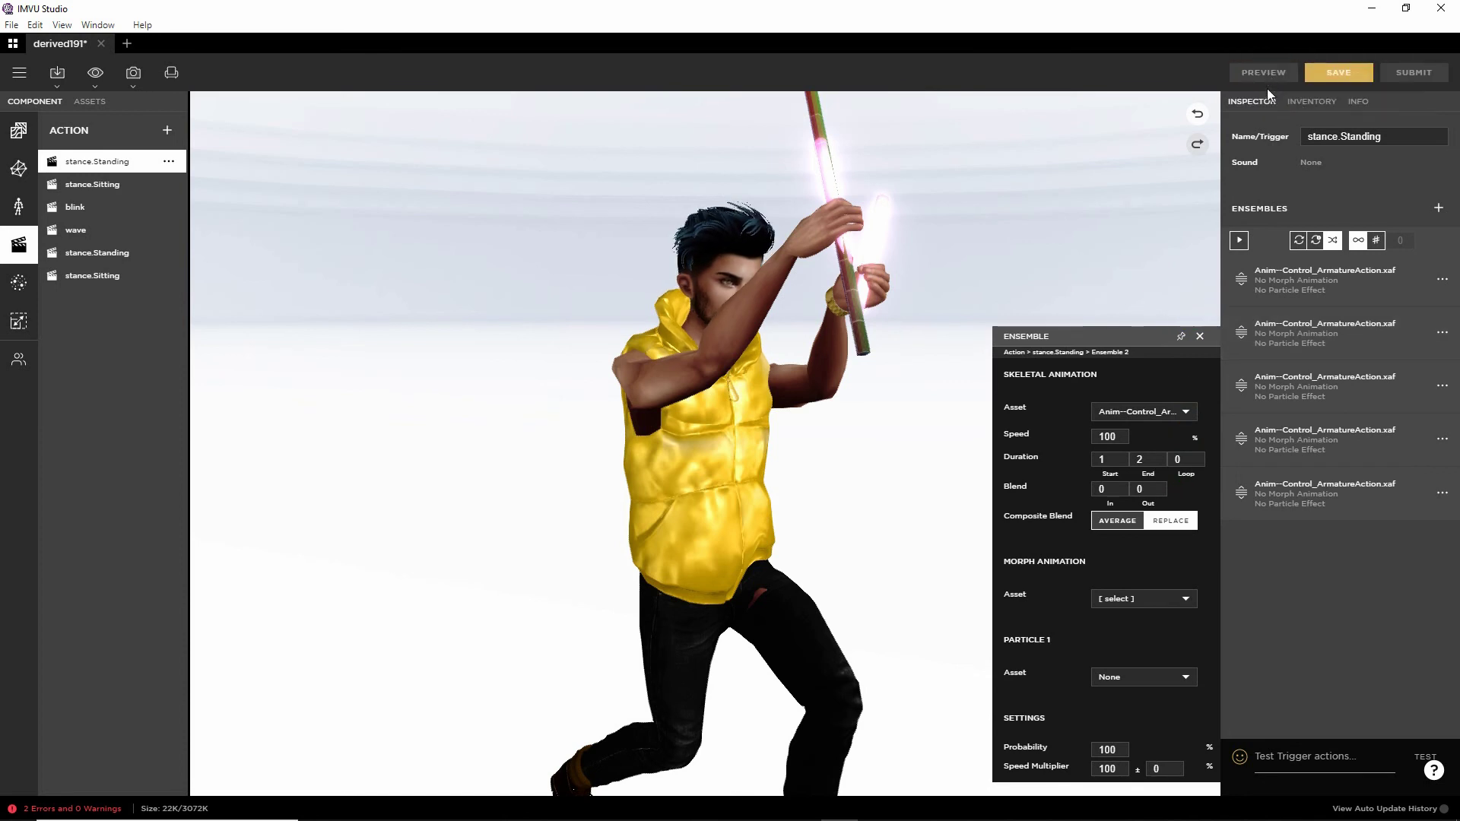
left_click(1442, 281)
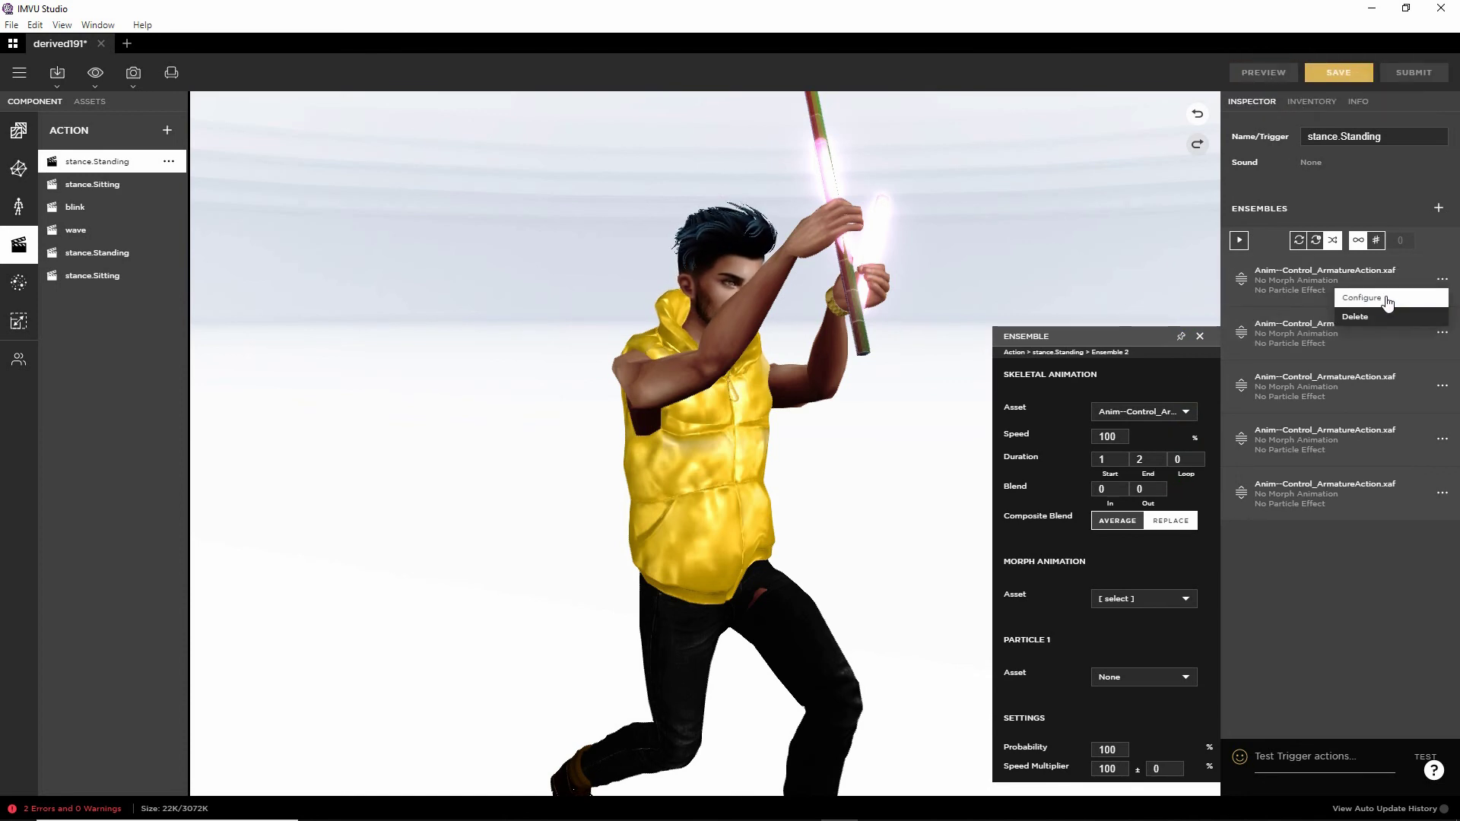
left_click(1386, 299)
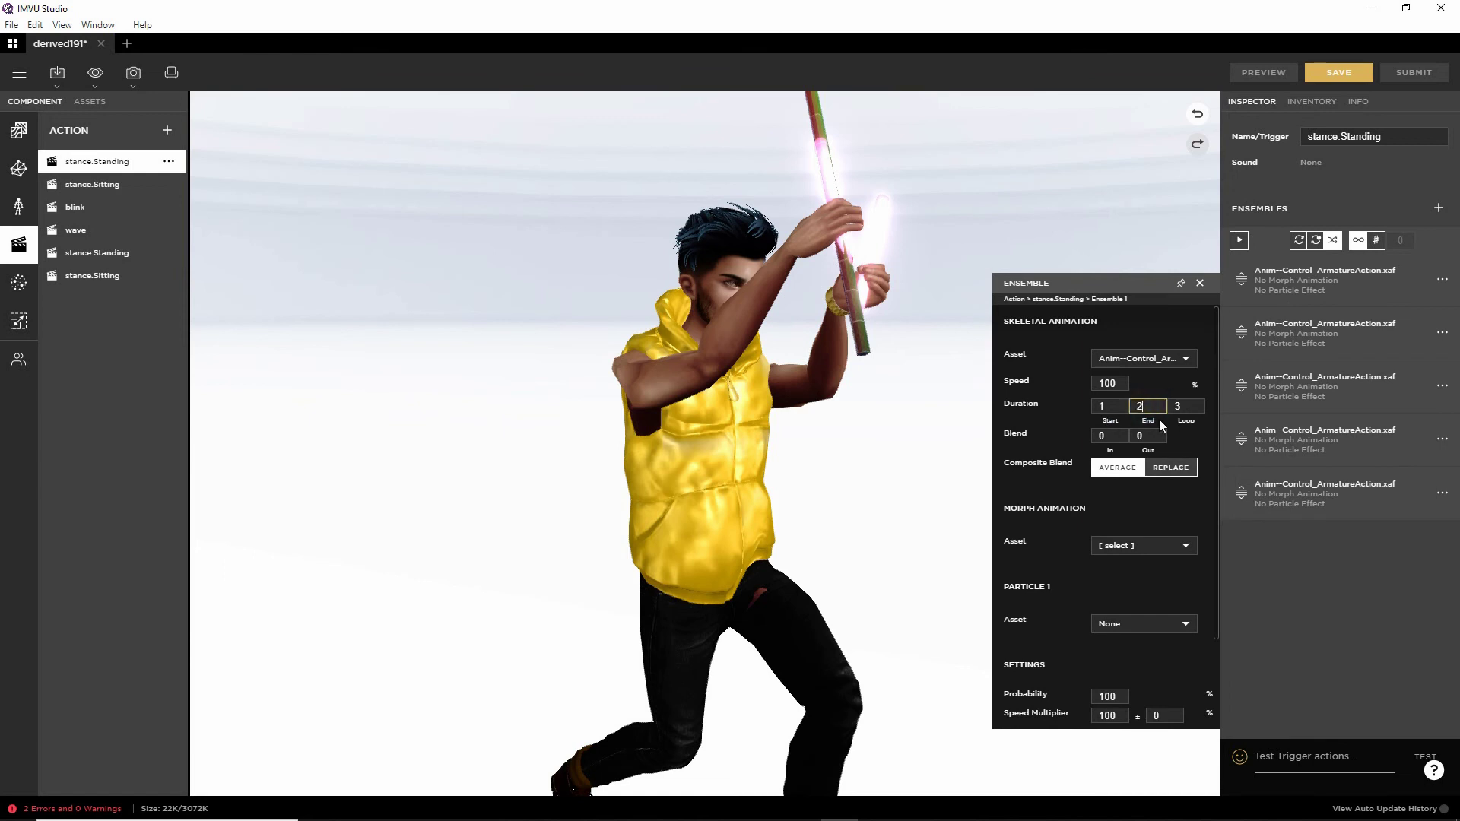
left_click(1187, 407)
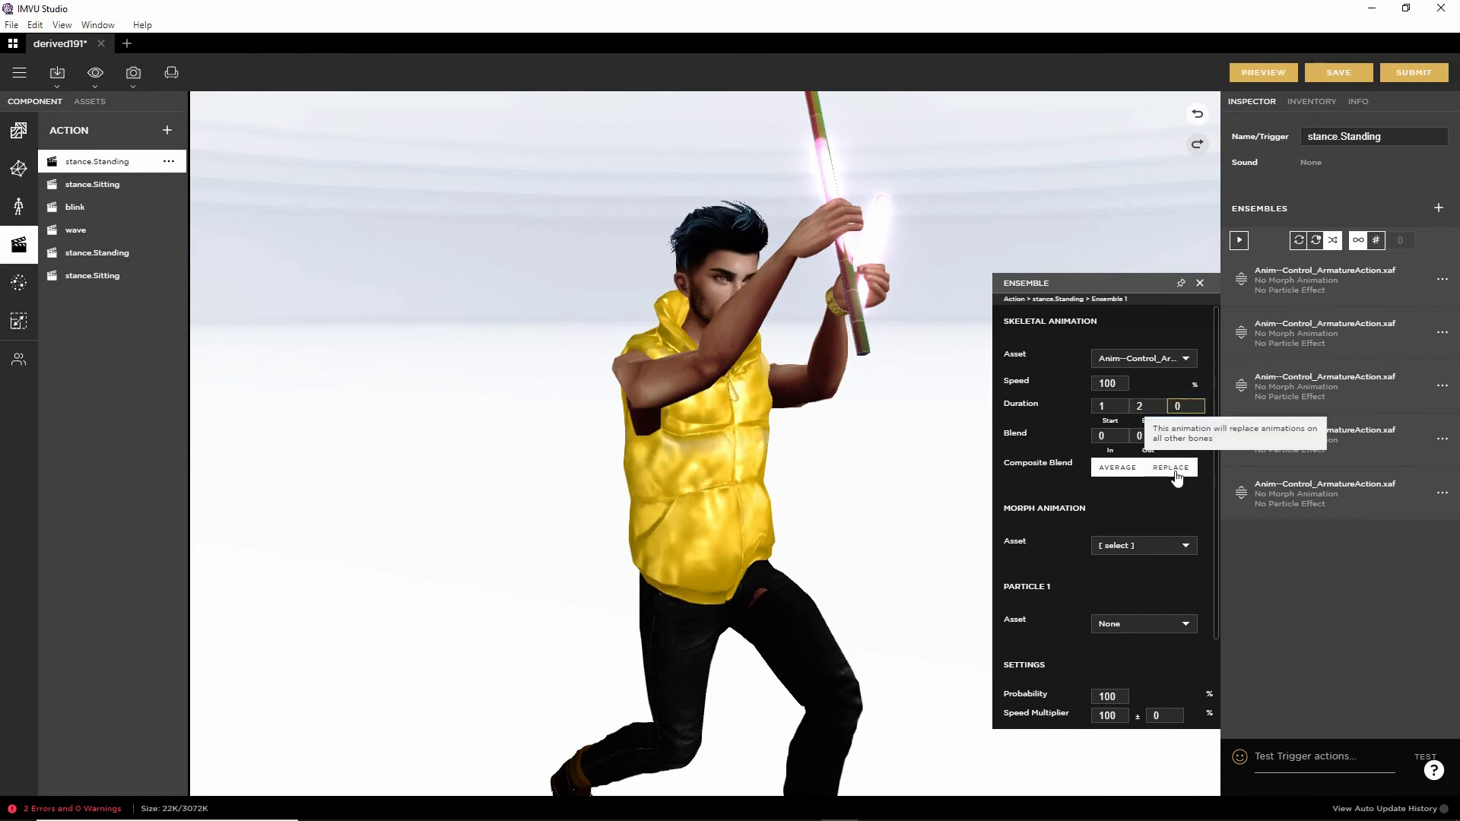
left_click(1280, 78)
left_click(1201, 283)
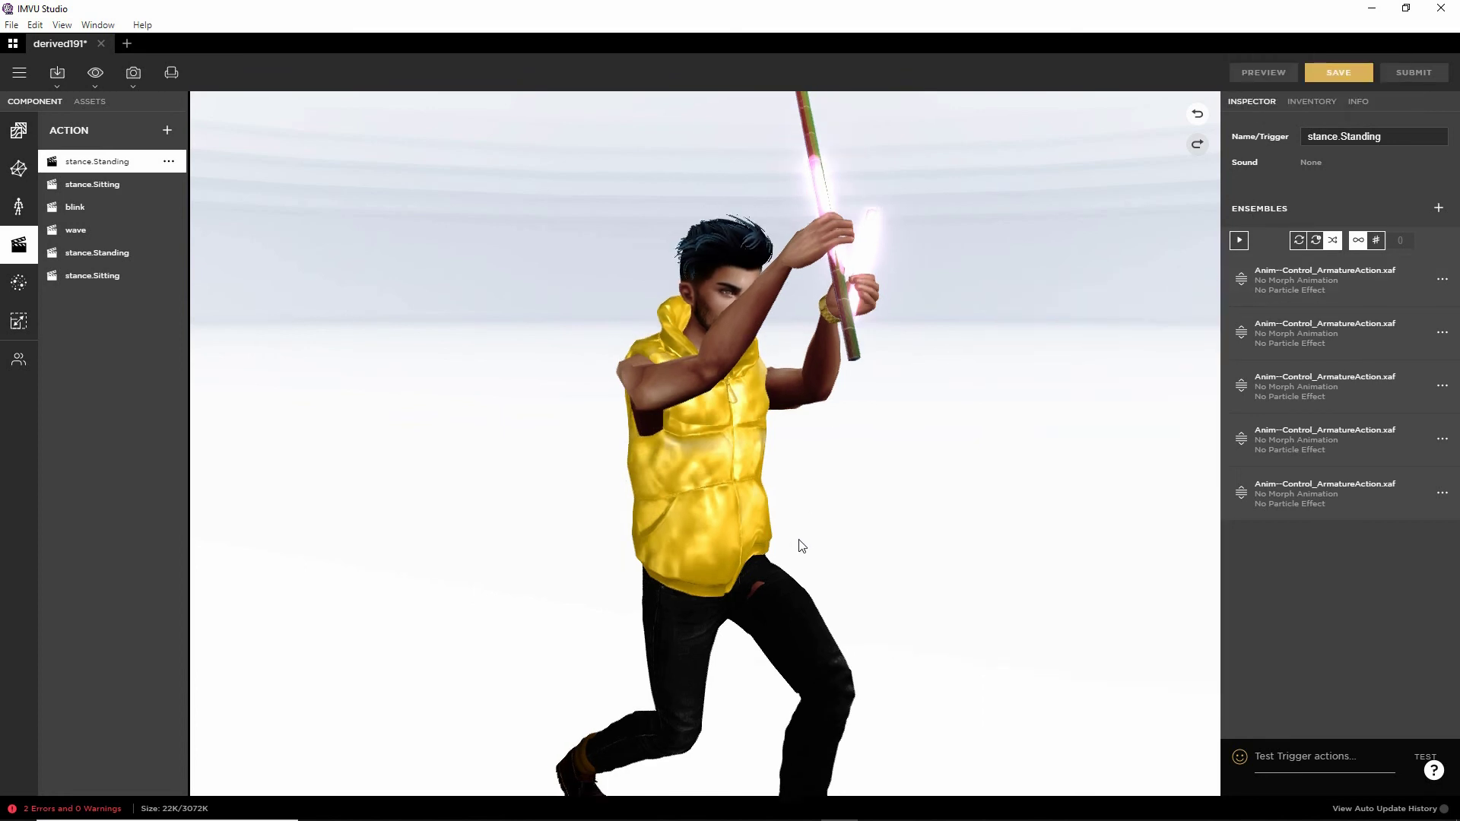
scroll(799, 540, "down", 3)
left_click_drag(737, 544, 704, 533)
scroll(741, 533, "up", 3)
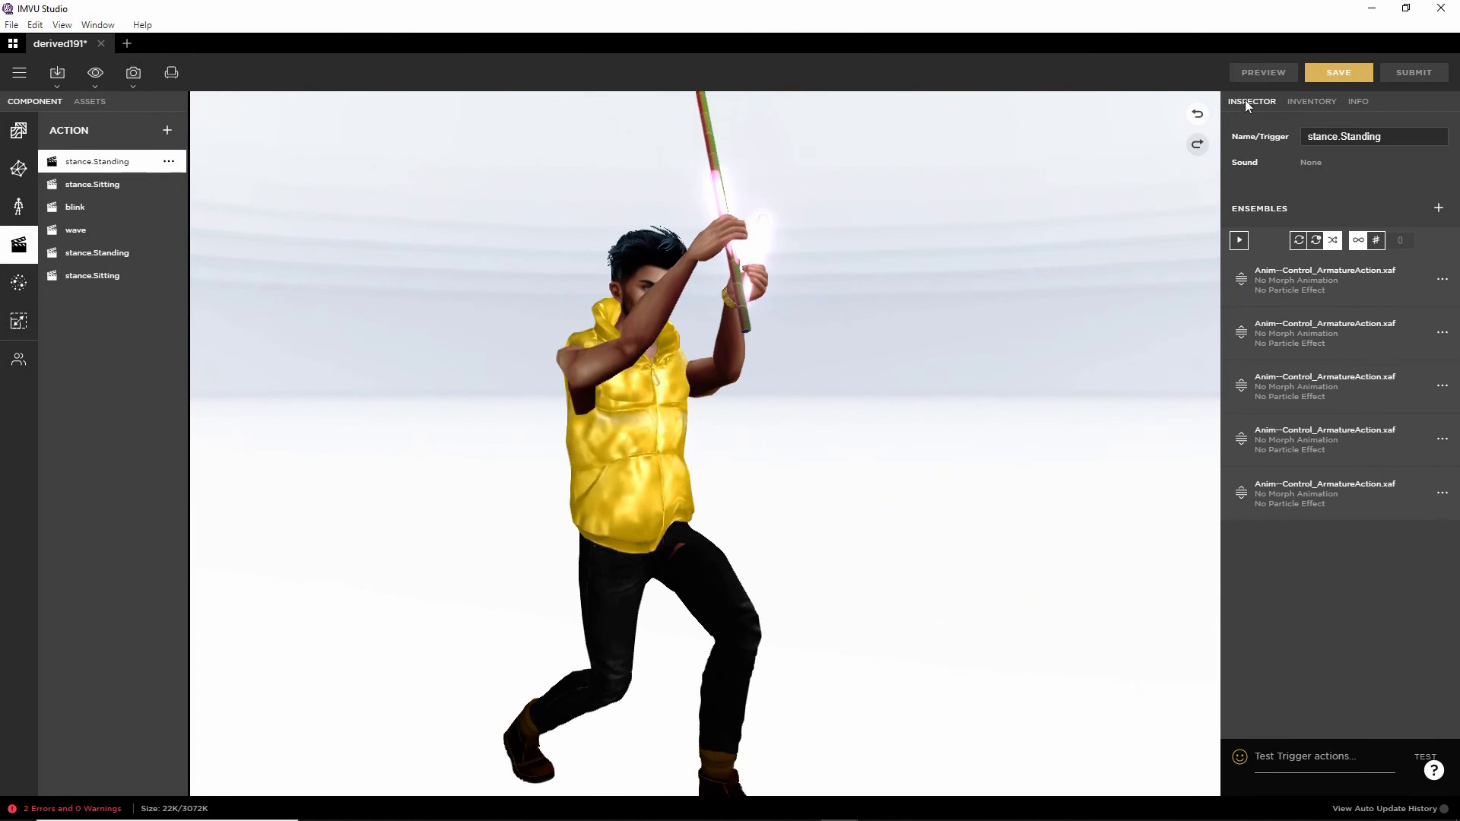
Step: Filter the inventory to in-use items and remove Glowstick (L) and Glowstick (R) from the avatar
left_click(1312, 104)
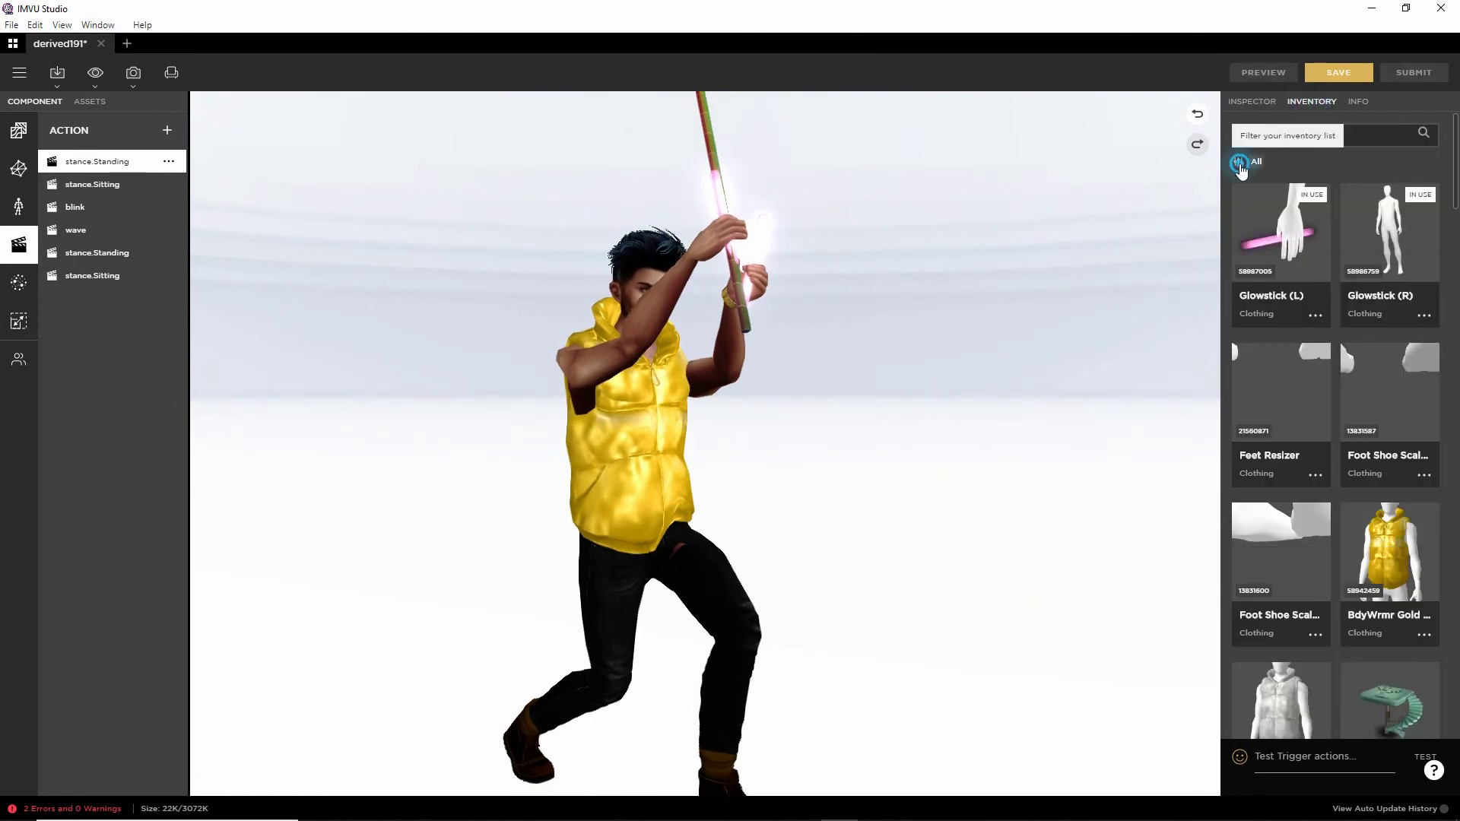
left_click(1239, 163)
left_click(1155, 231)
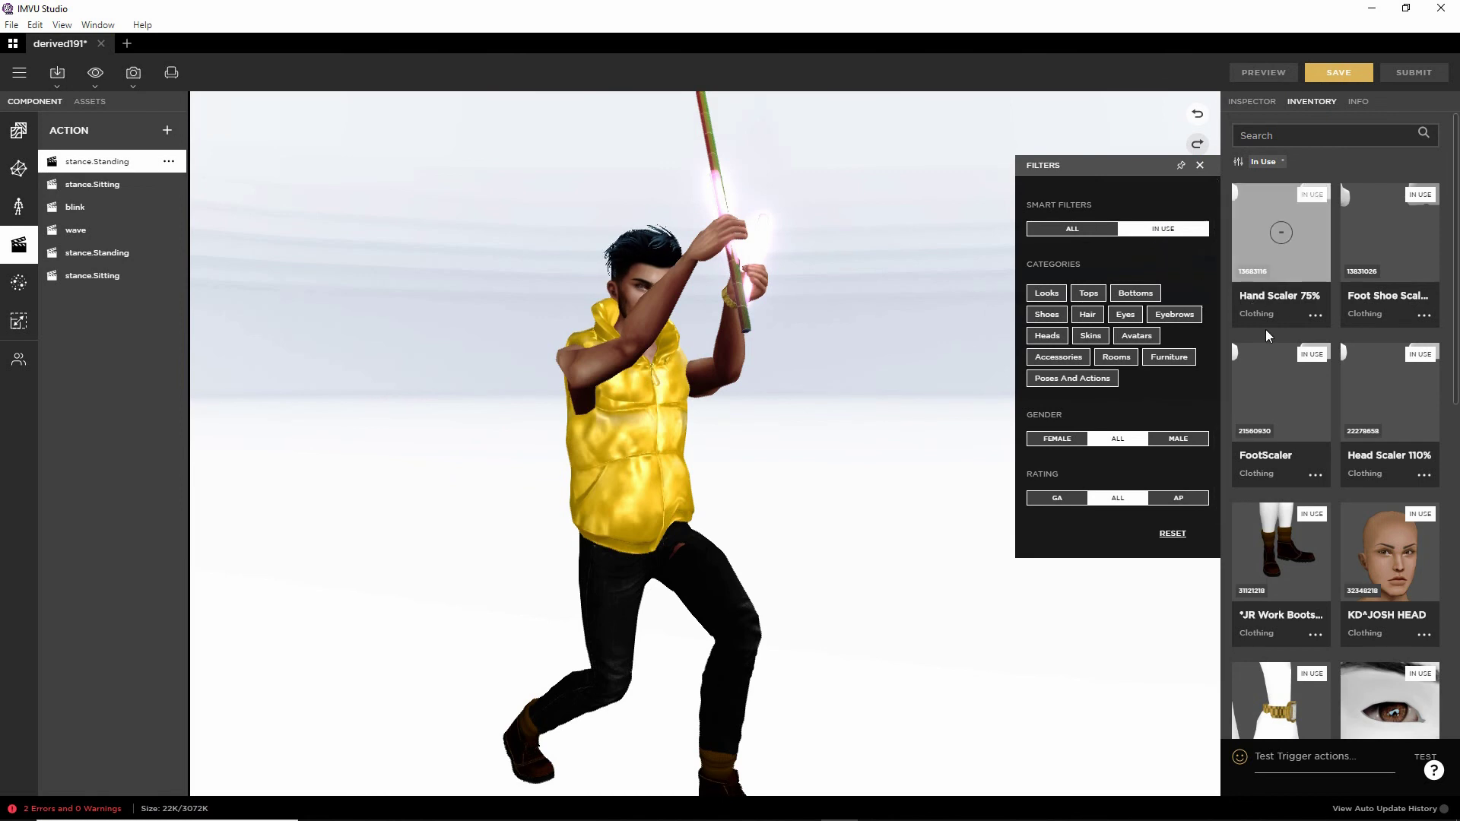
scroll(1290, 454, "down", 9)
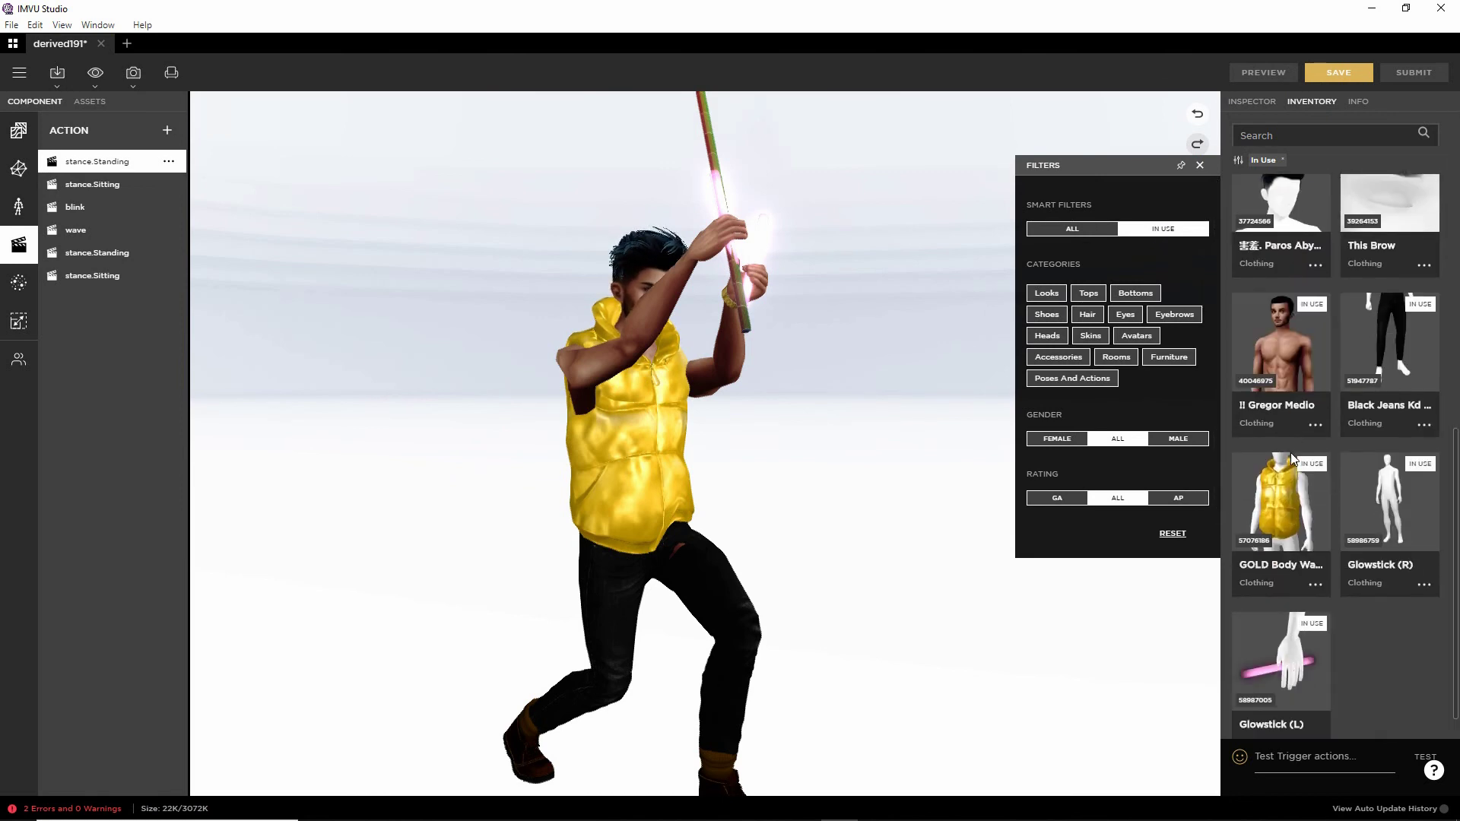
scroll(1291, 460, "down", 1)
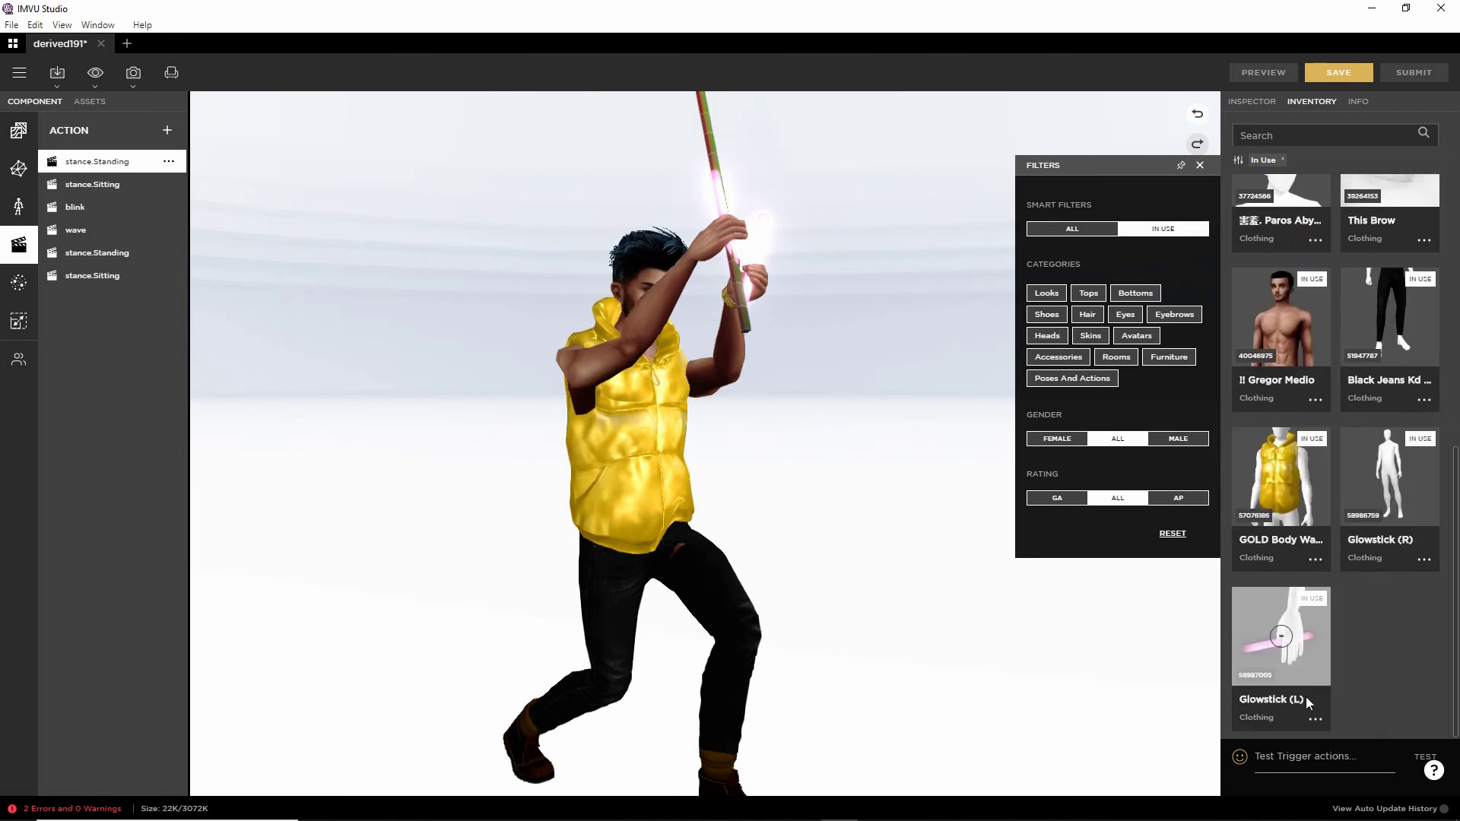
left_click(1281, 637)
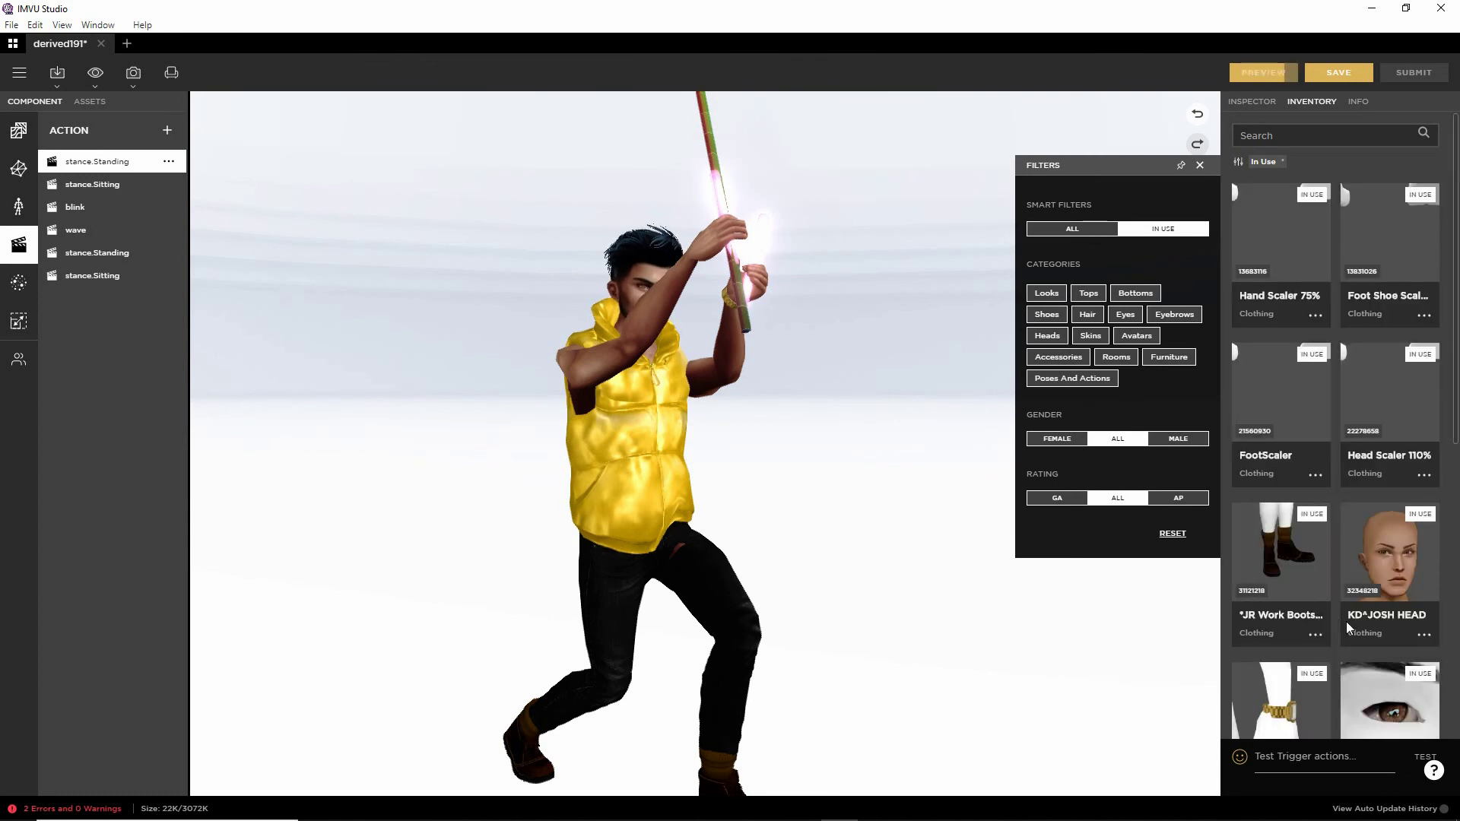
scroll(1378, 607, "down", 3)
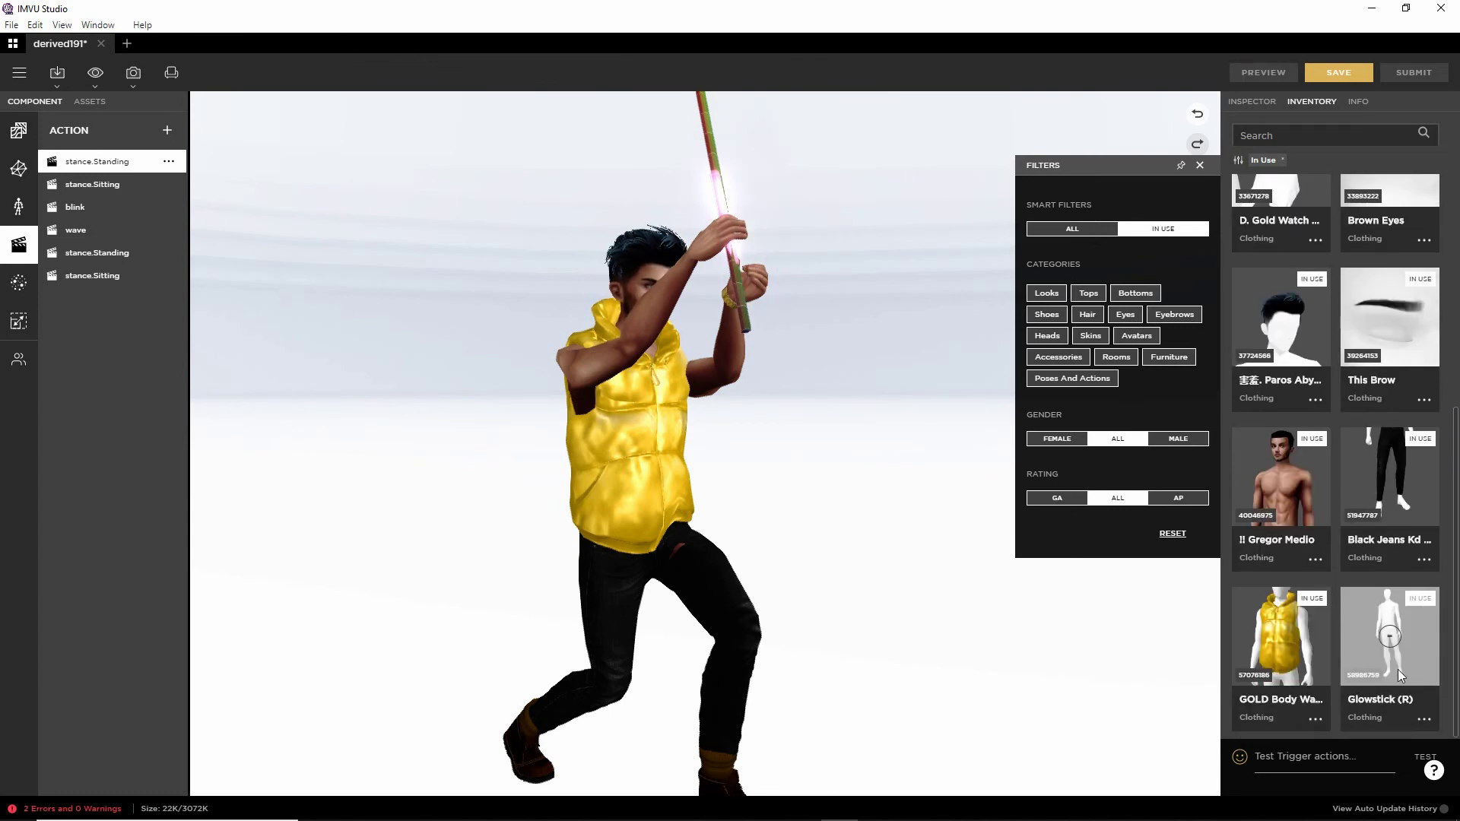
left_click(1389, 637)
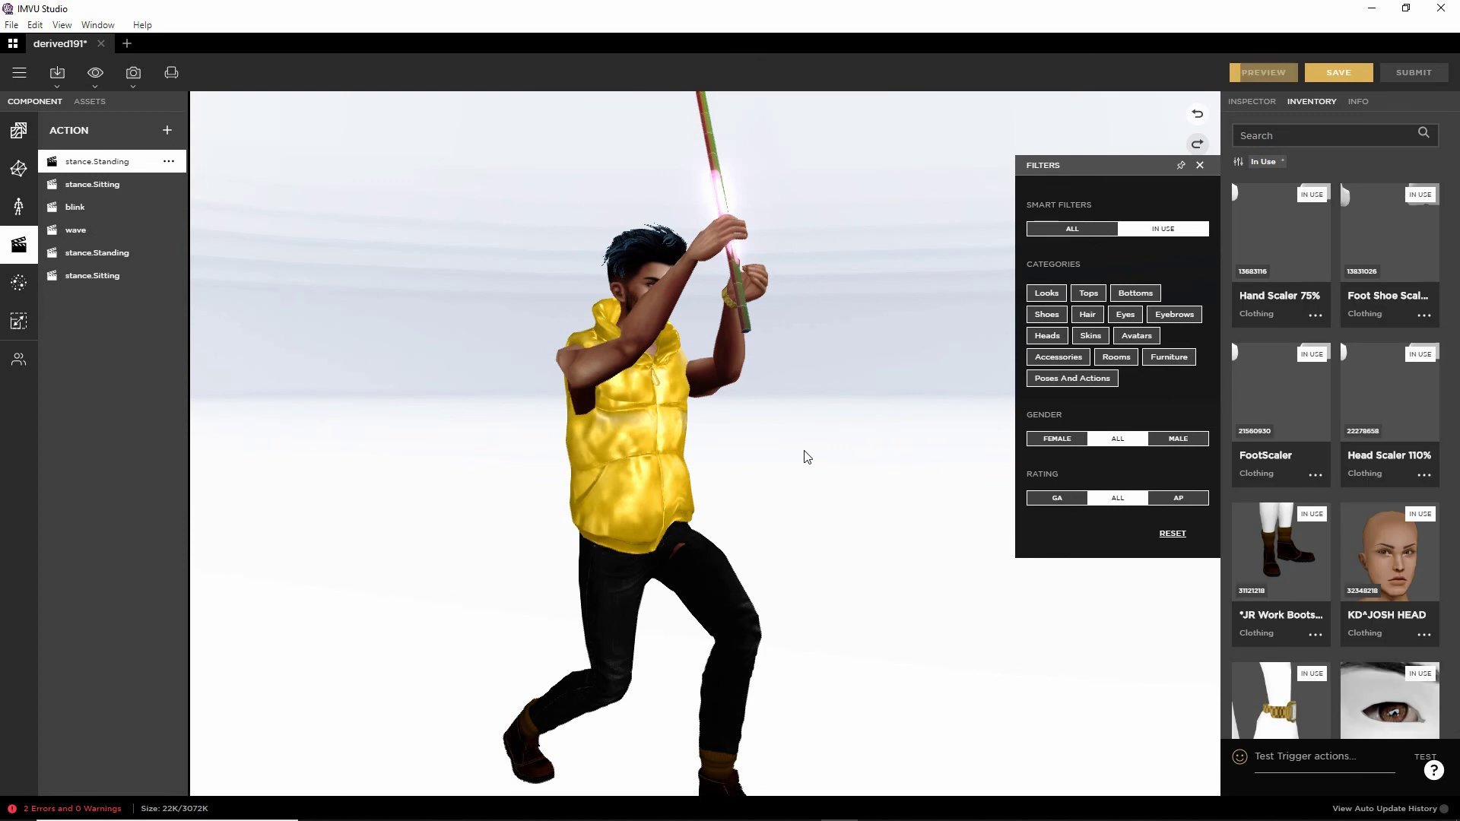
left_click(1200, 166)
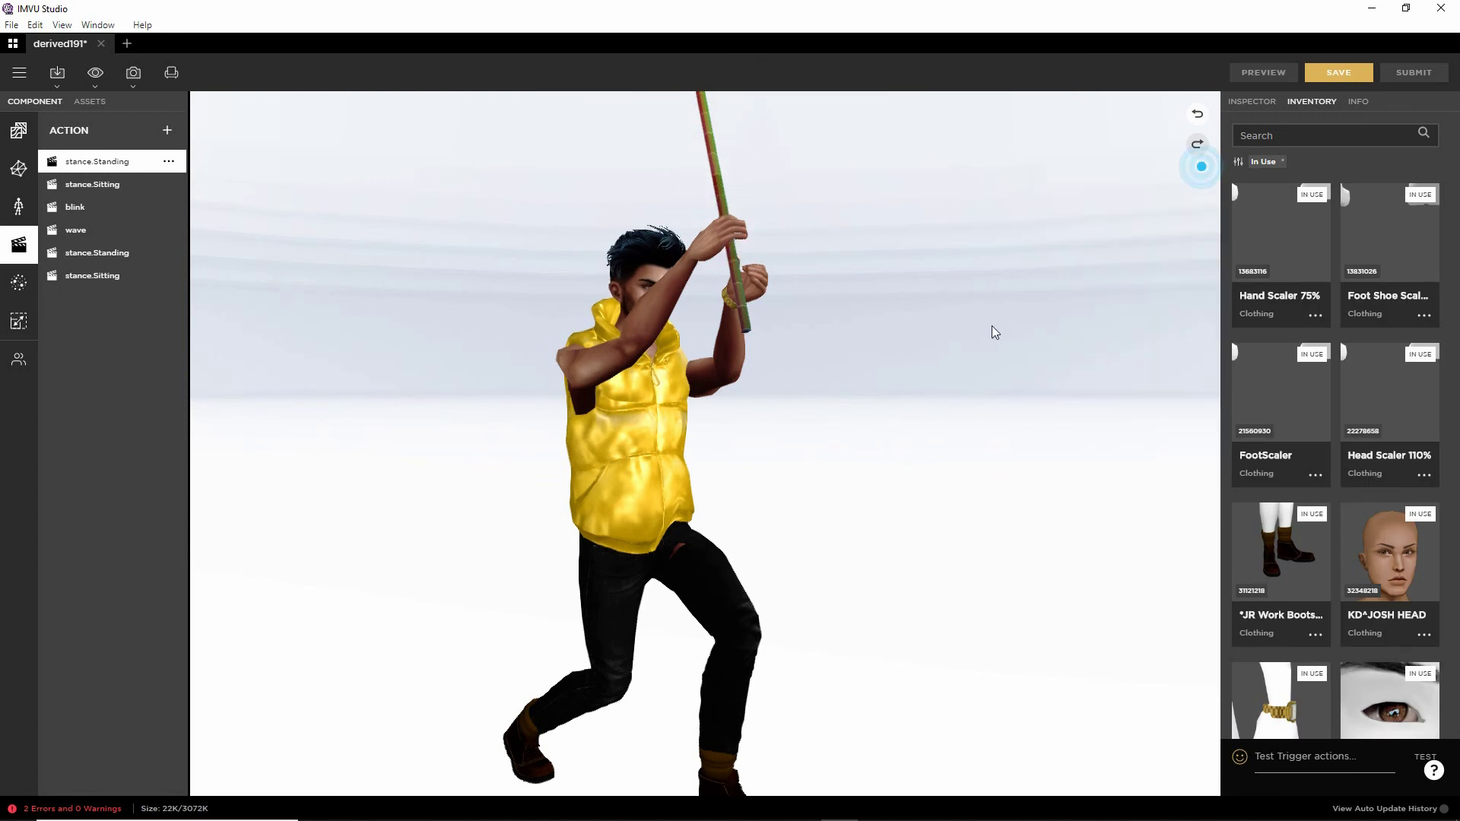
Step: Inspect the hands' grip on the stick and remove the Hand Scaler 75% from the avatar
left_click(1252, 101)
left_click_drag(829, 477, 693, 473)
scroll(747, 524, "up", 3)
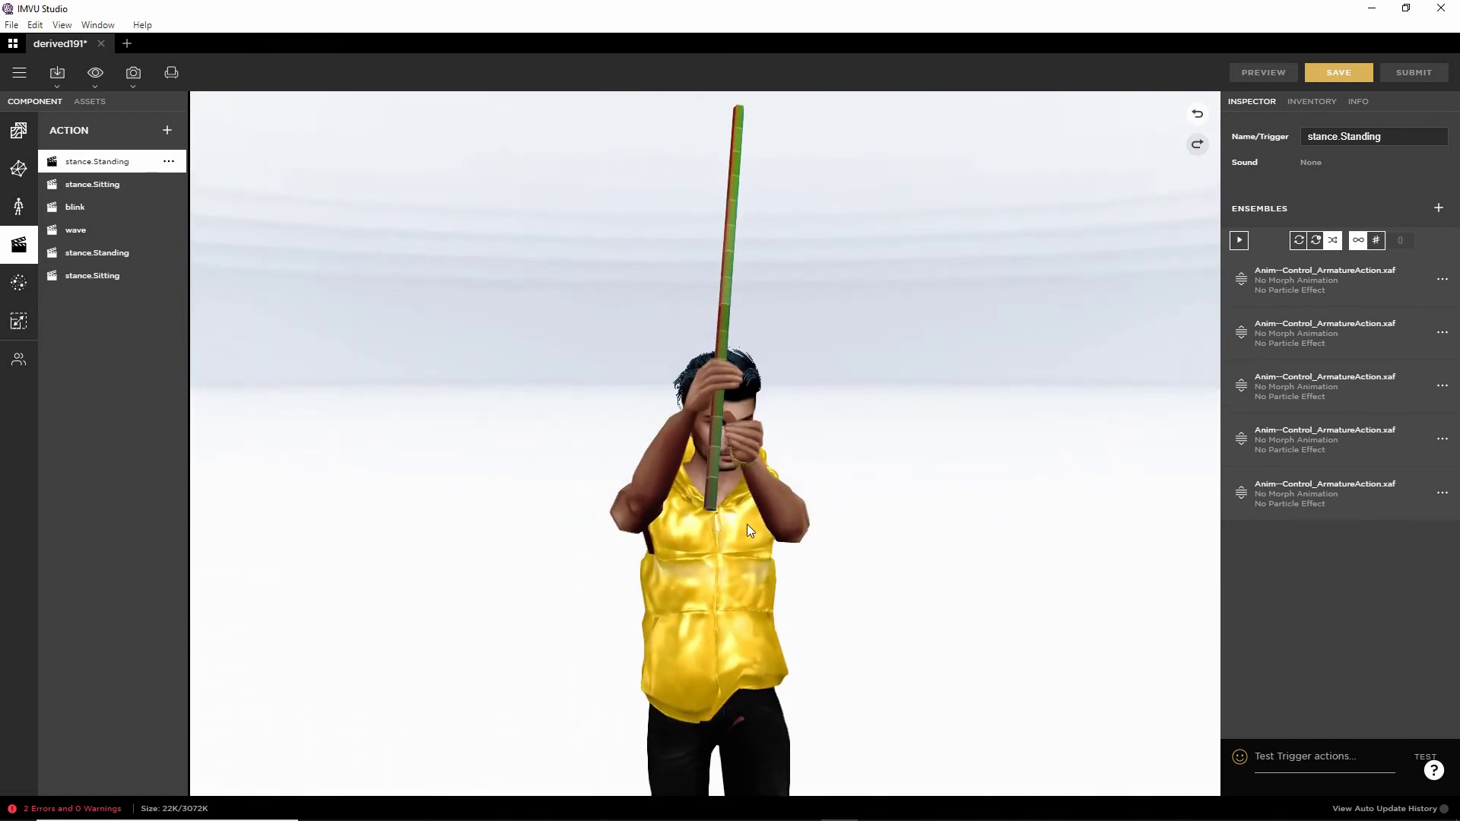
mouse_move(759, 549)
left_mouse_down()
mouse_move(864, 544)
mouse_move(673, 538)
mouse_move(759, 536)
left_mouse_up()
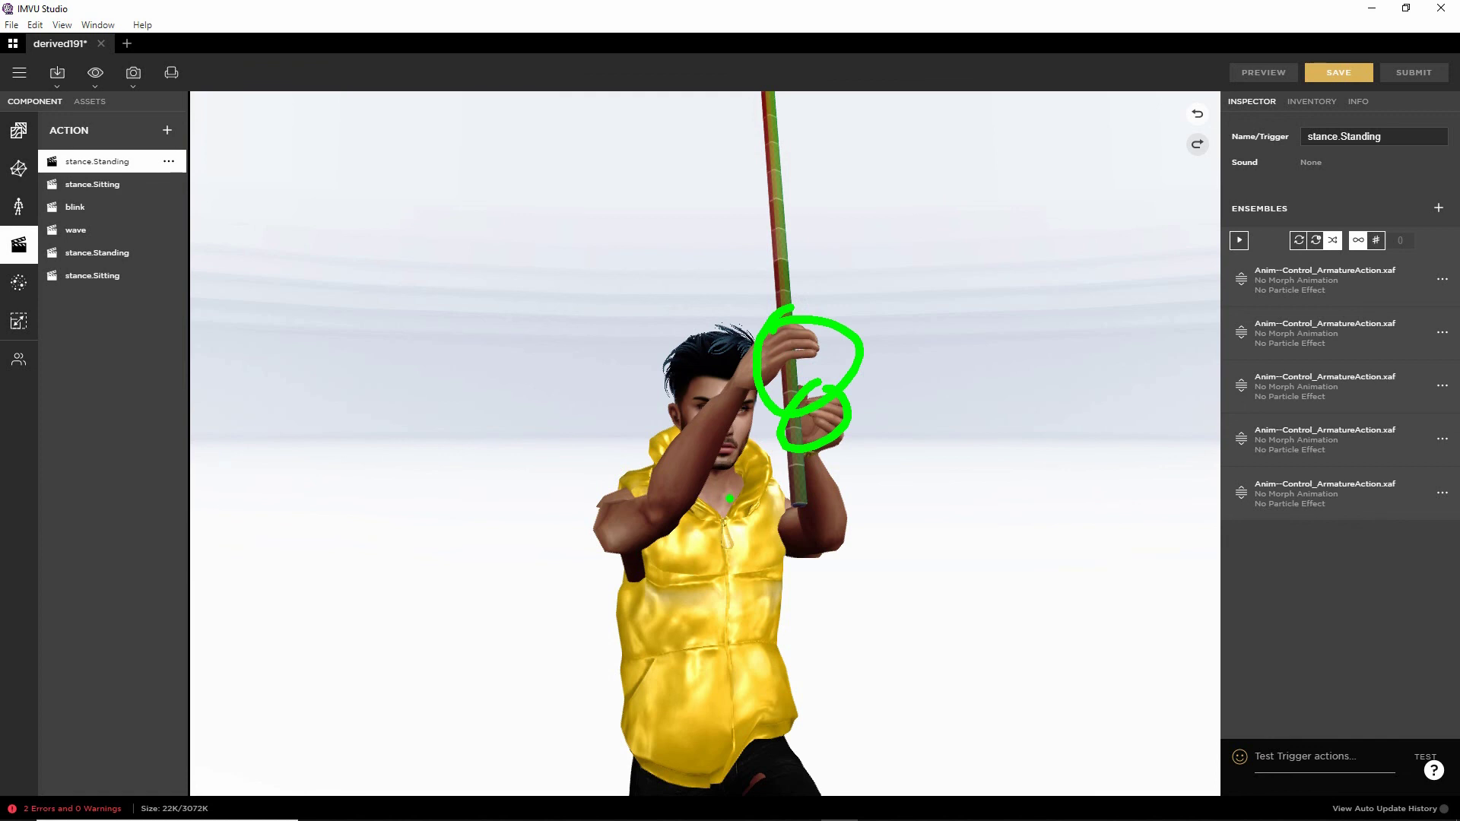
left_click_drag(918, 527, 917, 546)
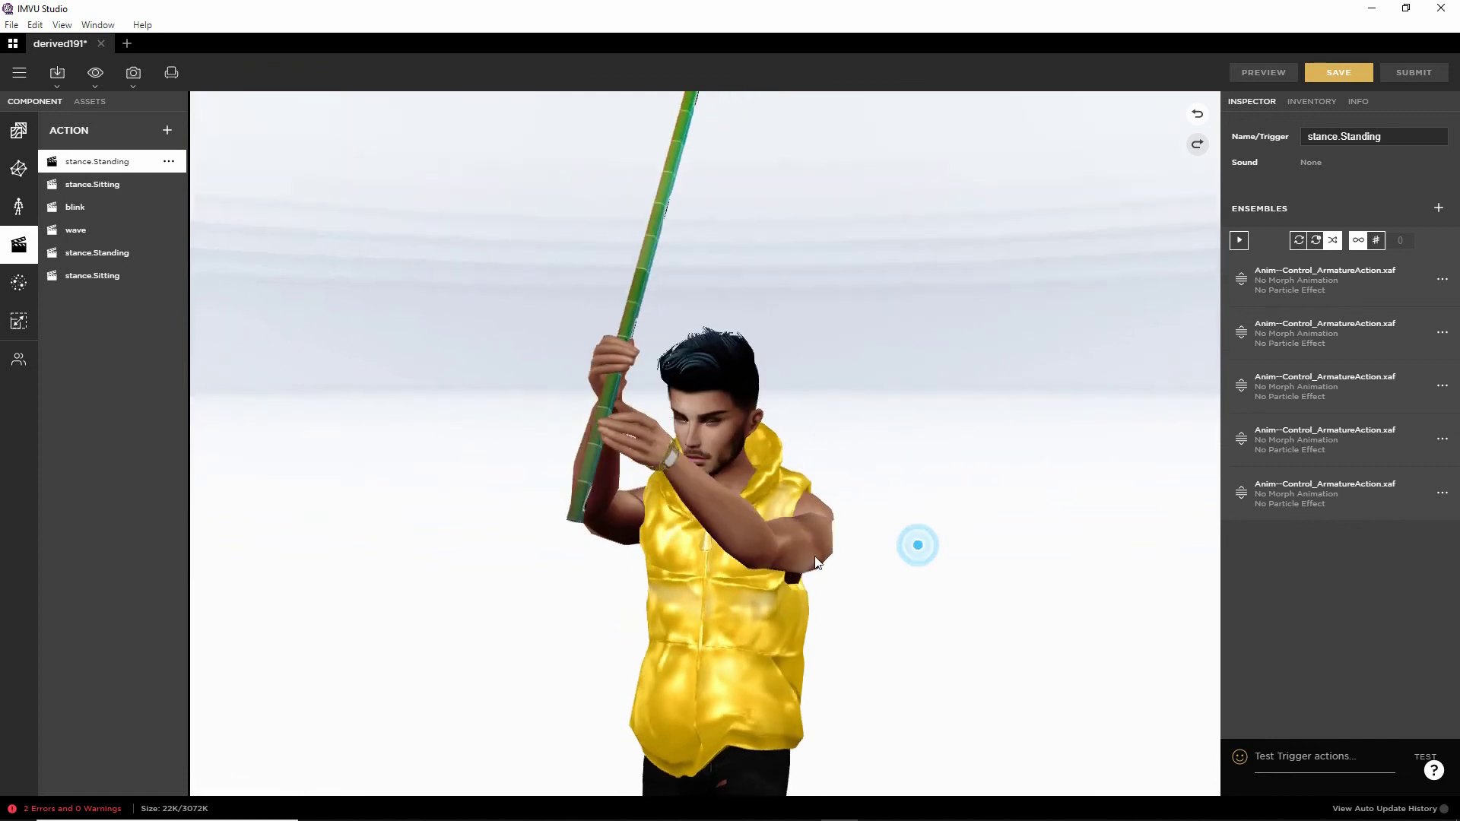
left_click(1311, 101)
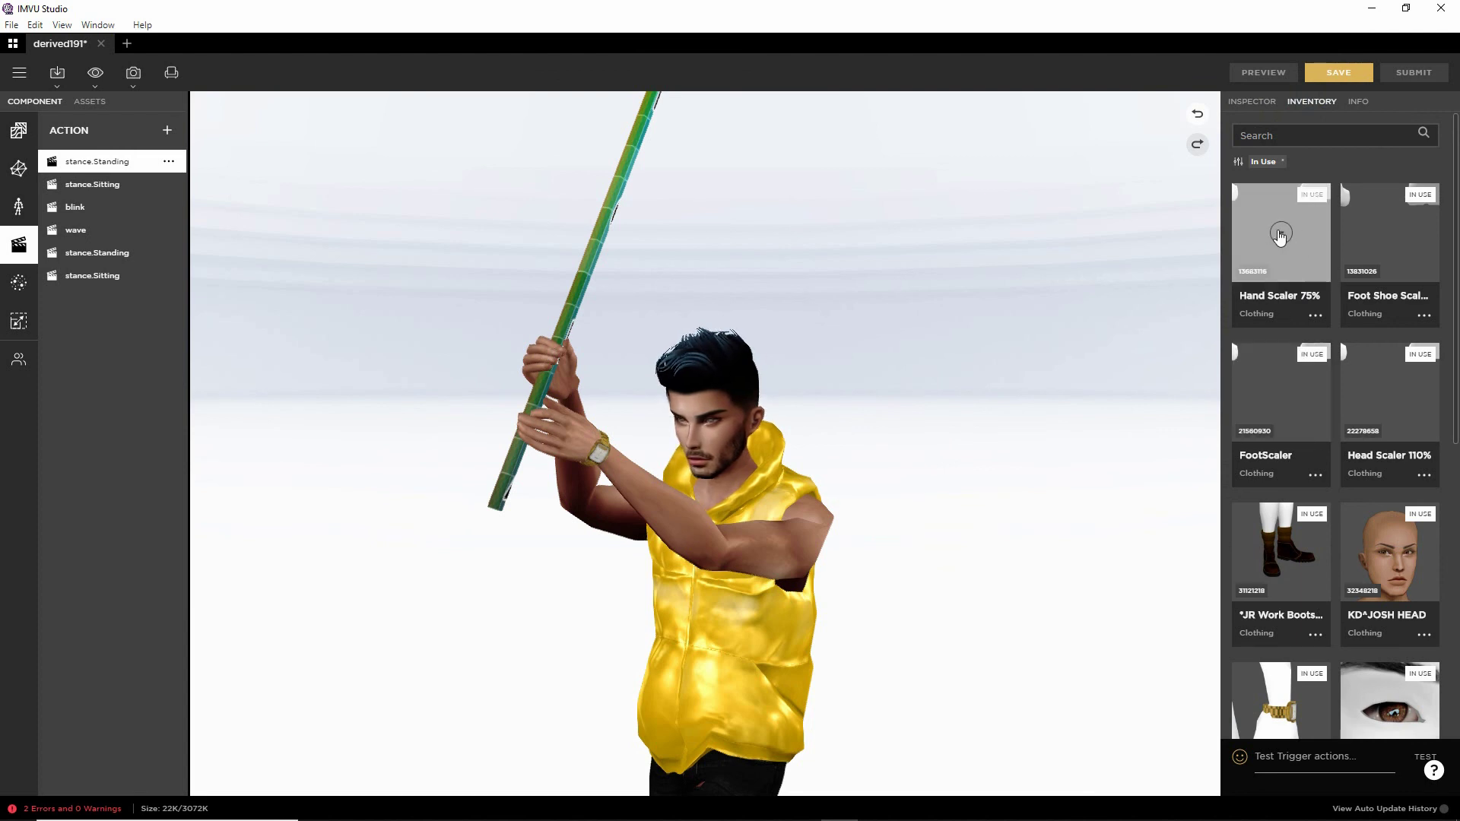
left_click(1281, 234)
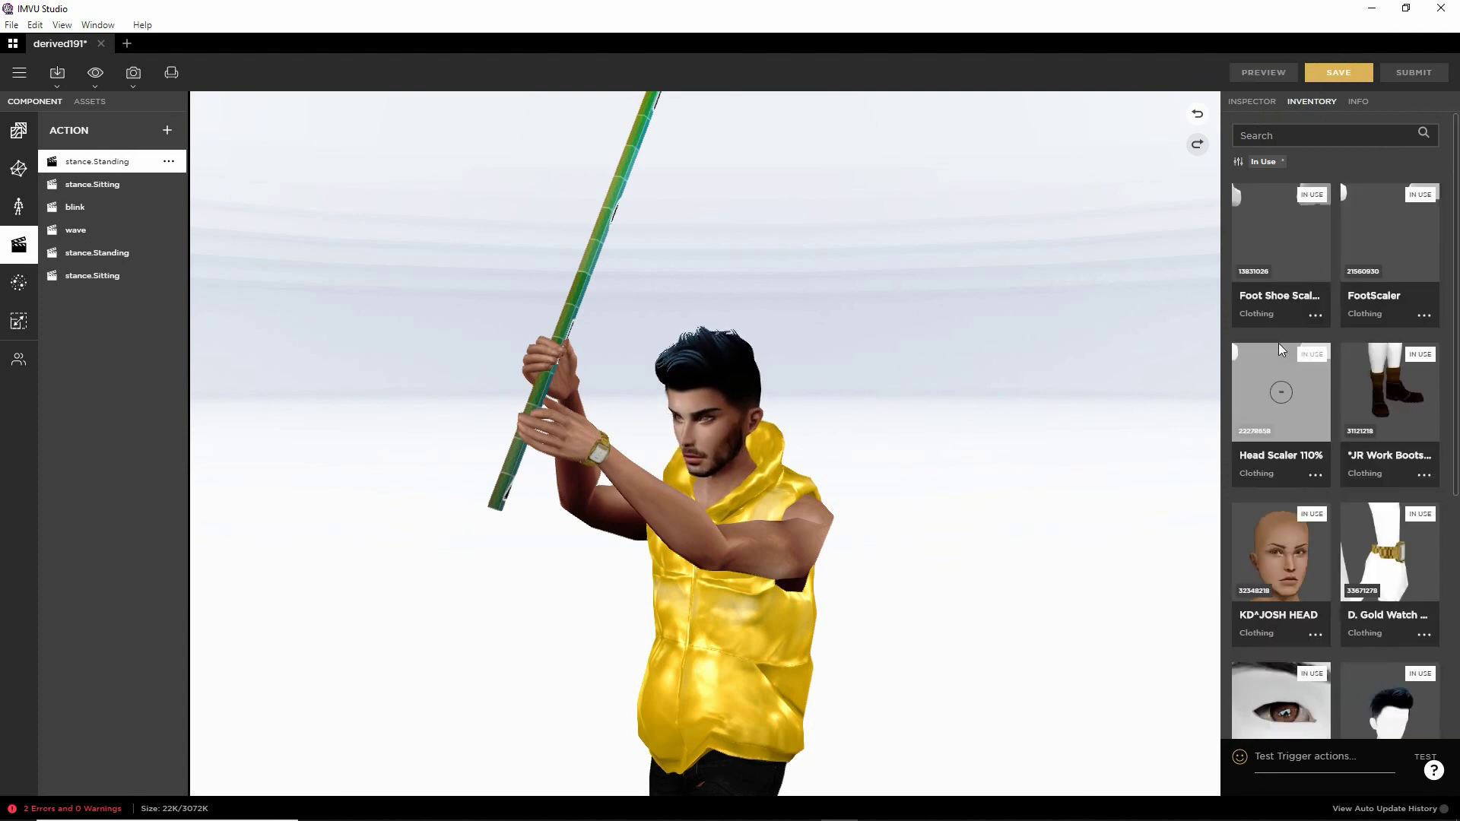
left_click_drag(749, 508, 832, 507)
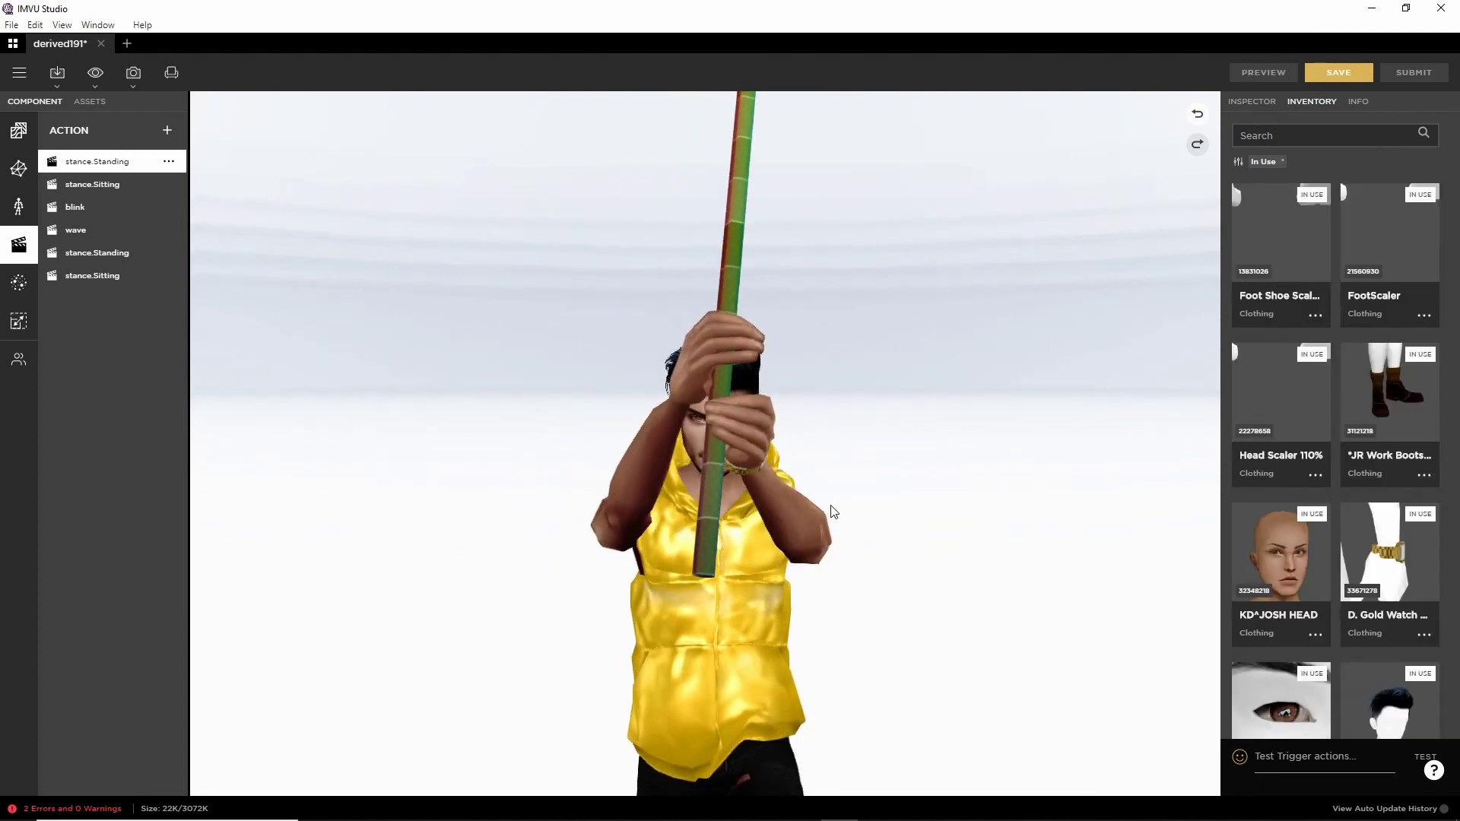
Step: Remove the Head Scaler 110%, the foot shoe scaler, the JR work boots and the KD*JOSH HEAD from the avatar
mouse_move(1293, 451)
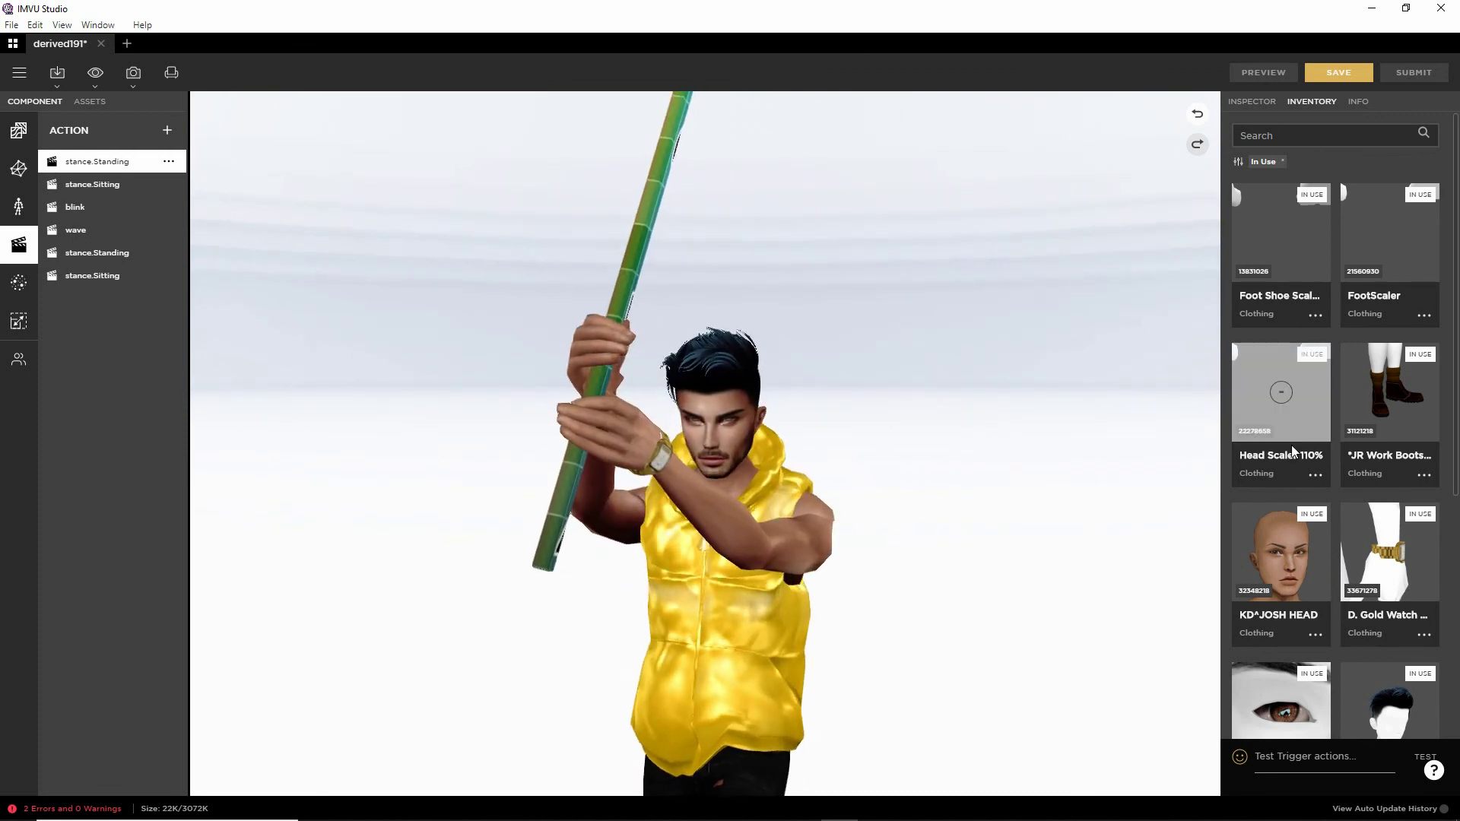
left_click(1286, 393)
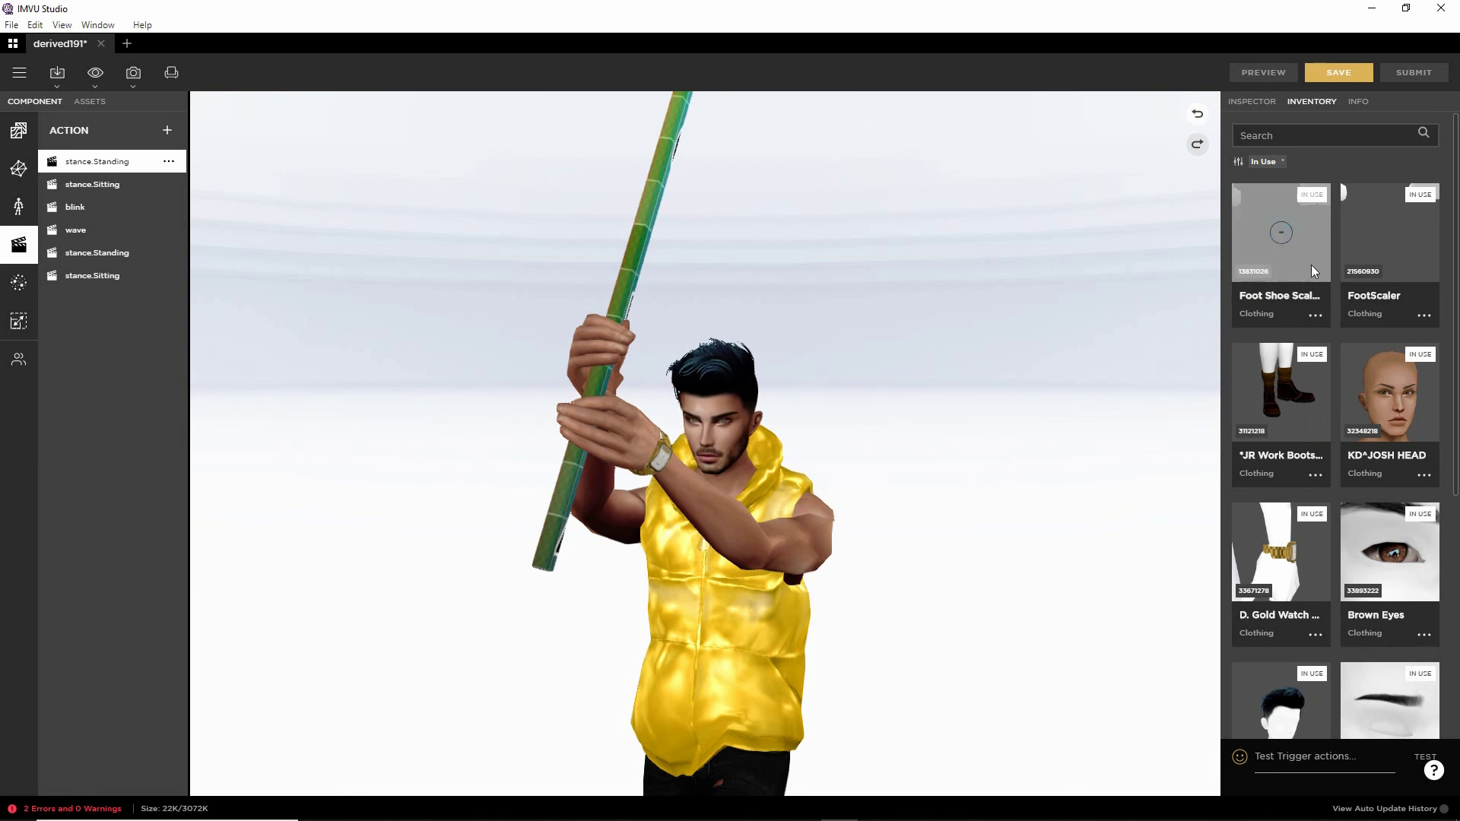
left_click(1281, 232)
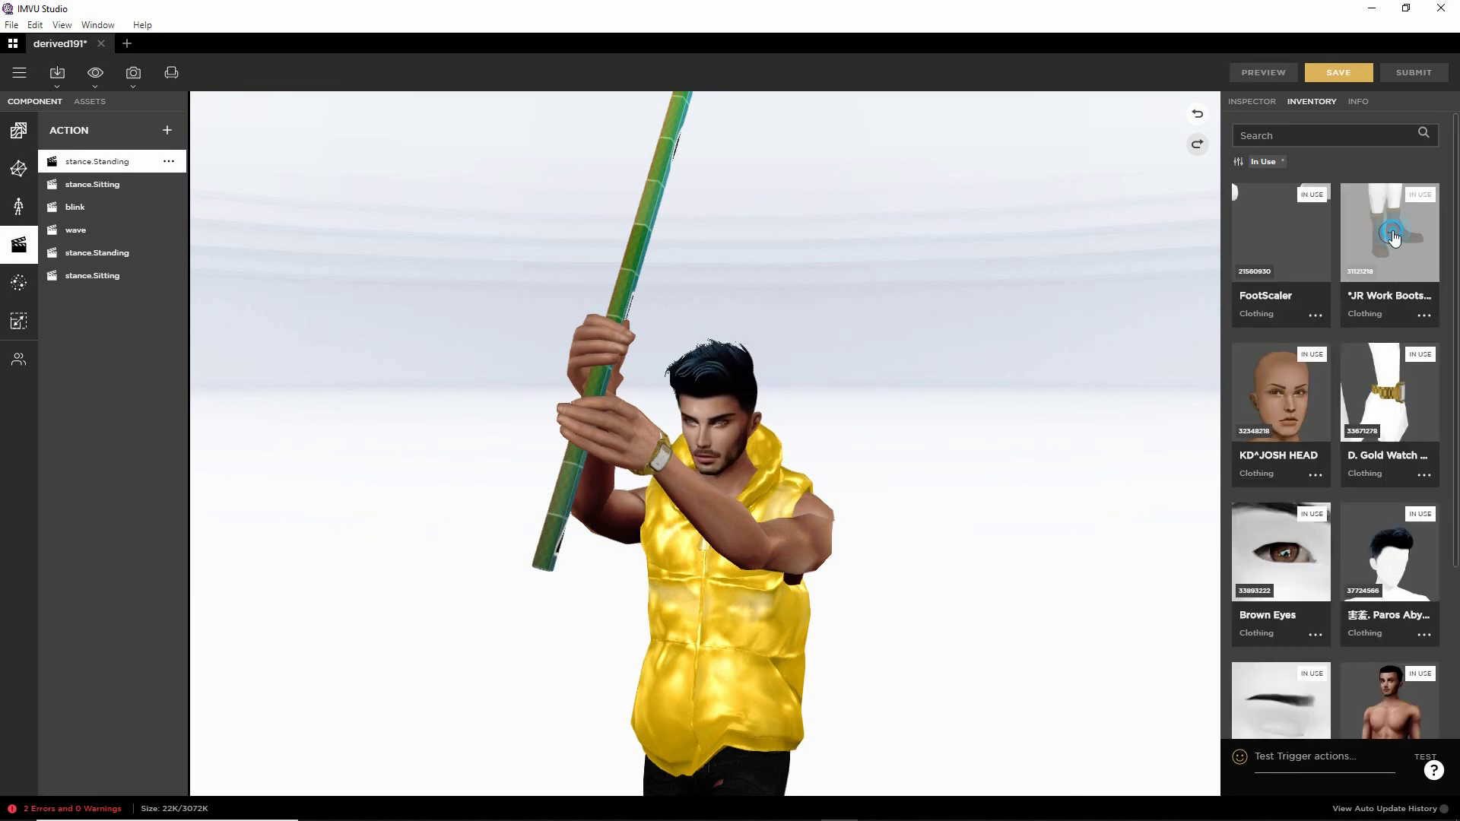
left_click(1391, 232)
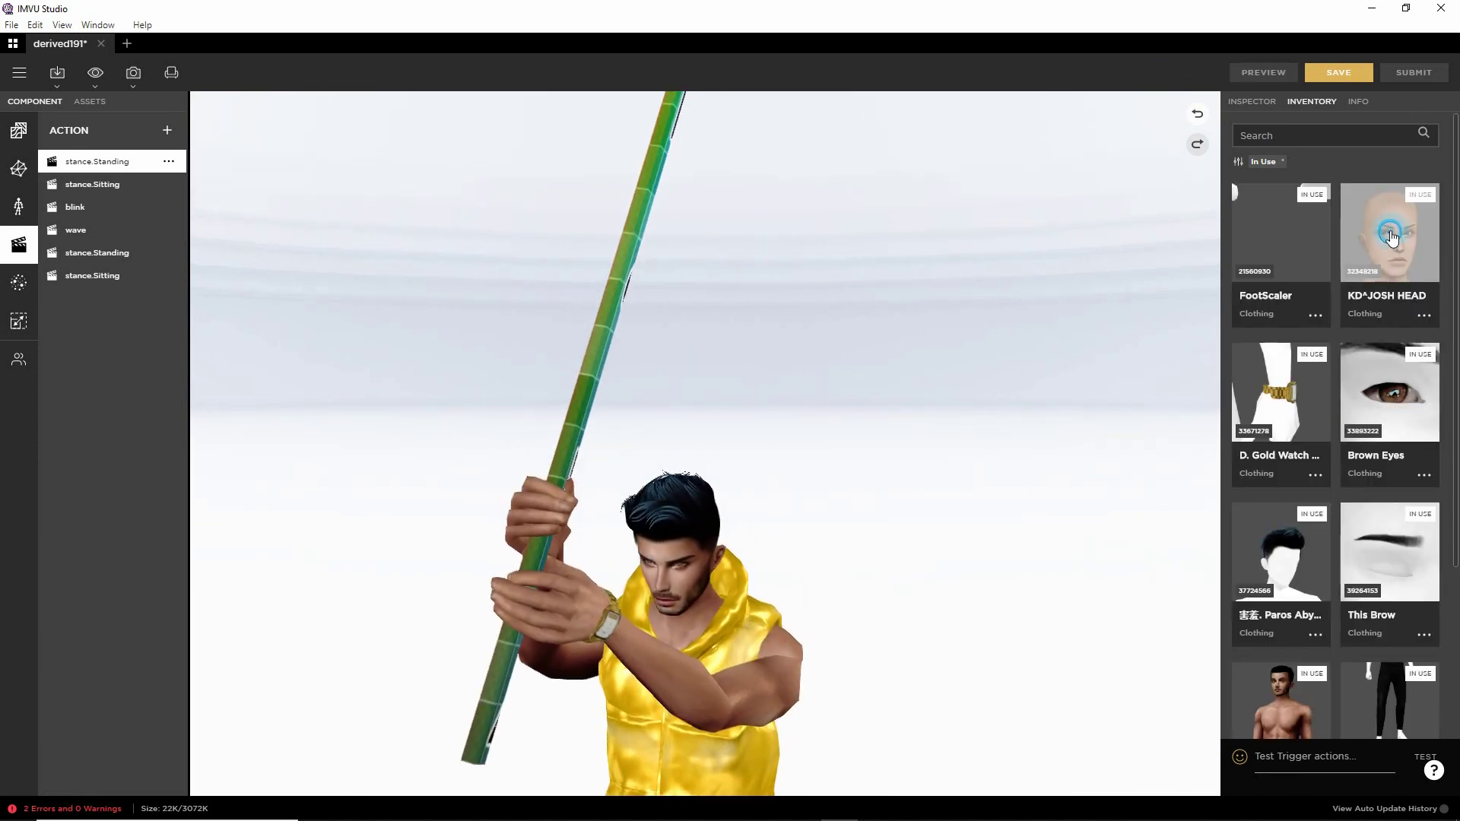
left_click(1392, 234)
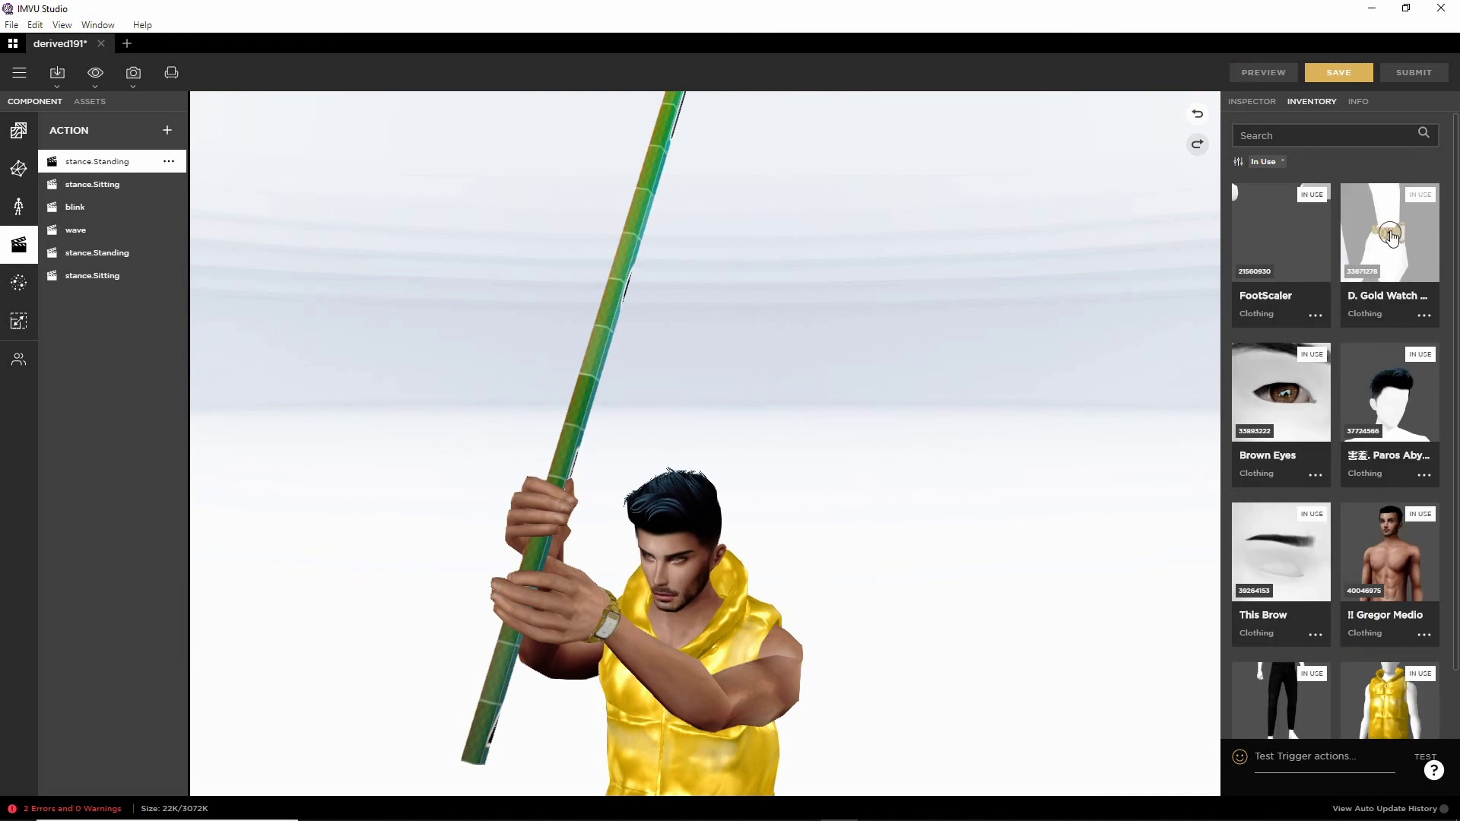
Step: Take the gold watch, Brown Eyes, Paros hair and This Brow off the avatar
left_click(1390, 234)
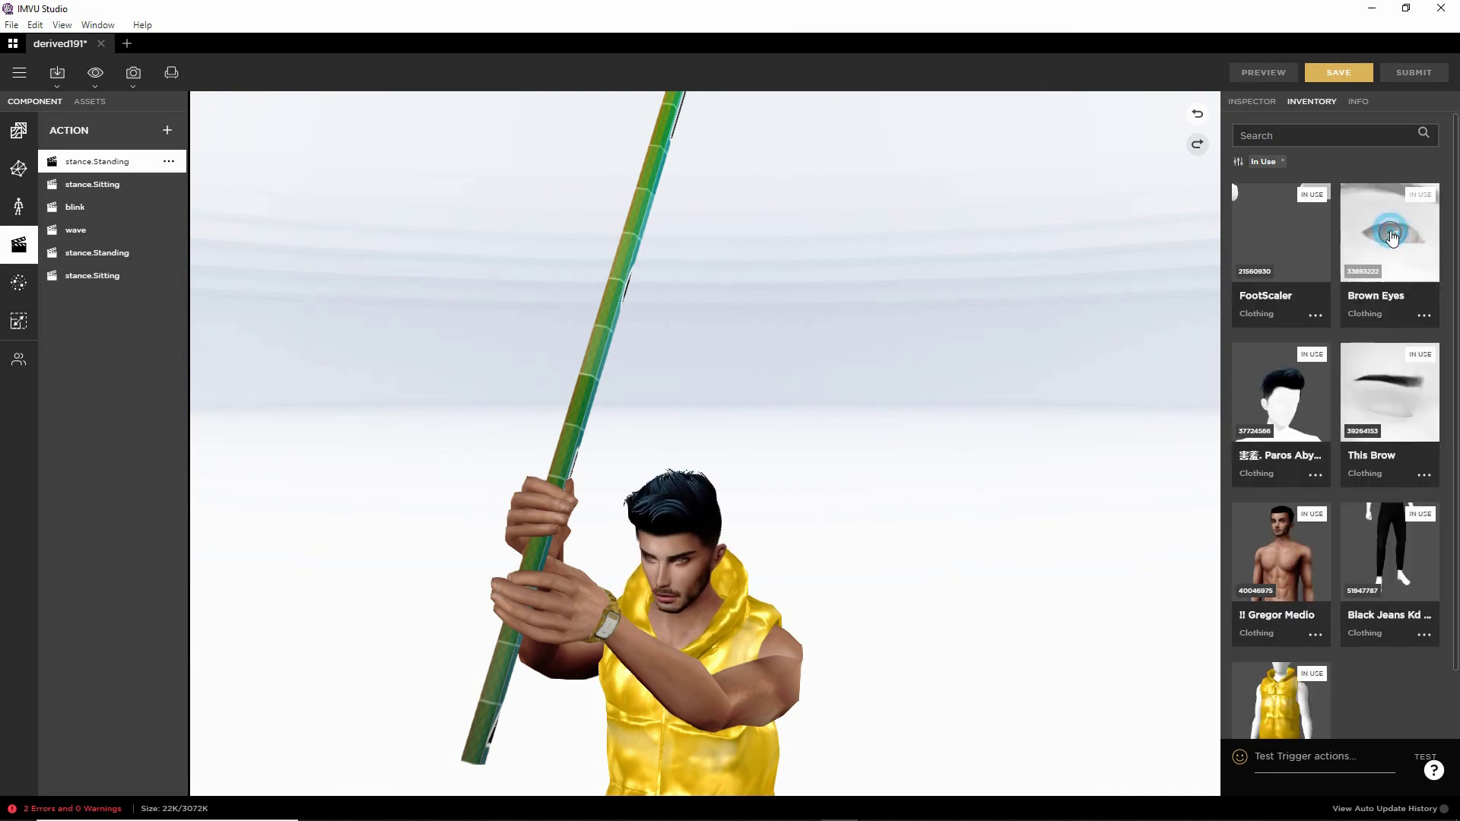
left_click(1390, 233)
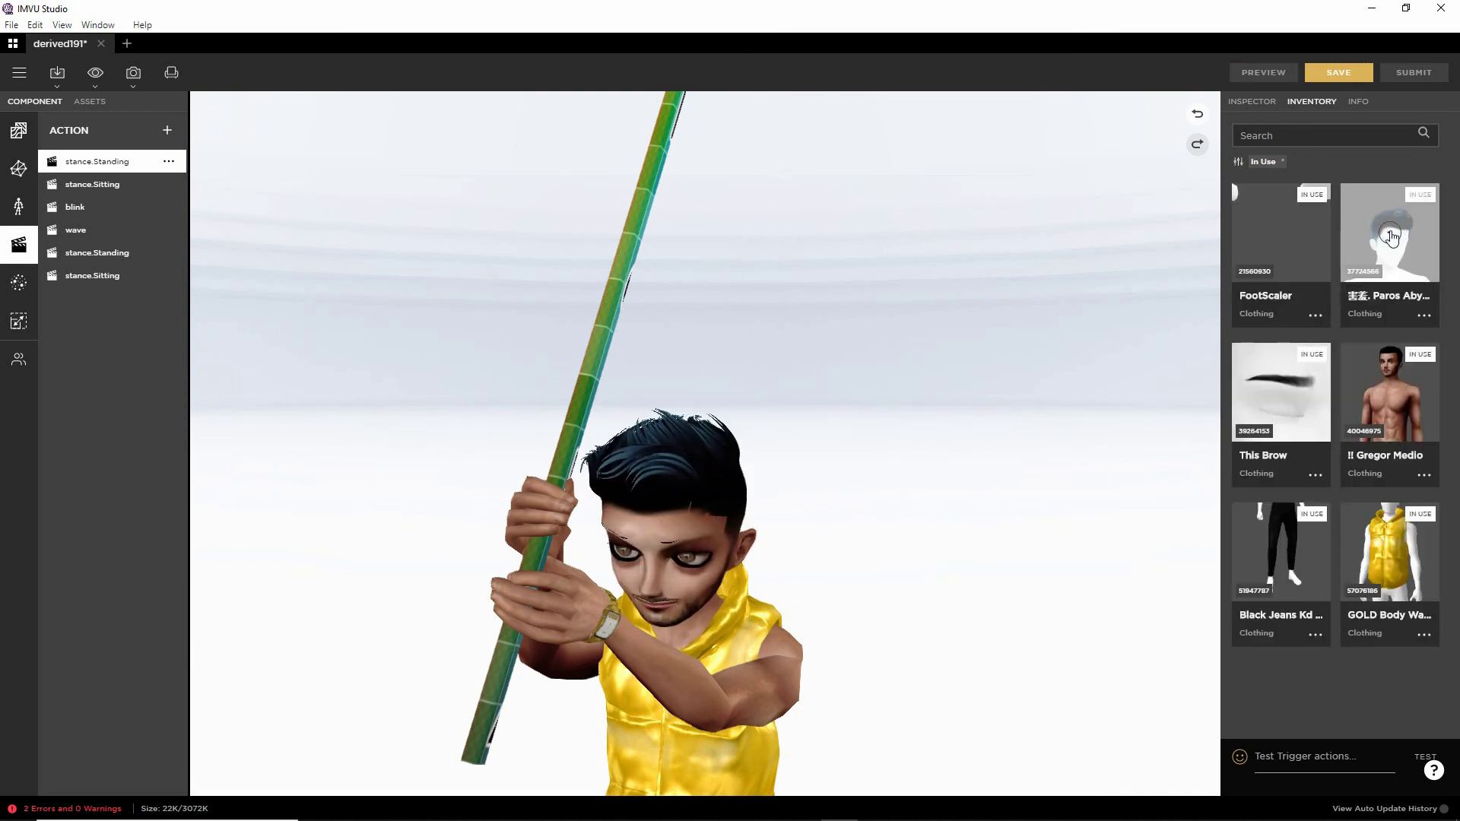
left_click(1390, 233)
left_click(1390, 233)
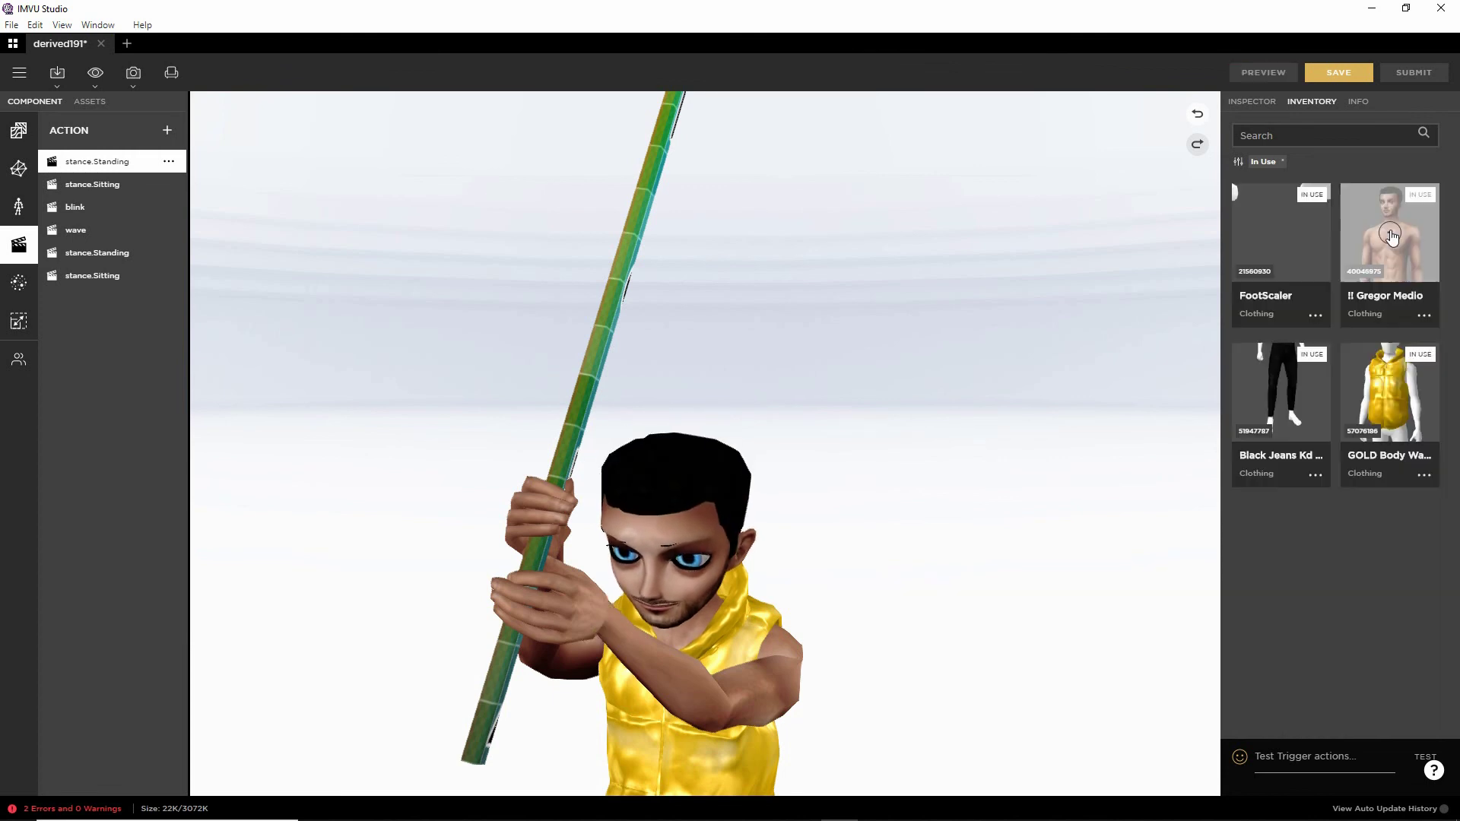
Step: Strip the Gregor Medio skin, black jeans, gold body warmer and FootScaler, and inspect the default avatar's pose with the stick
left_click(1390, 234)
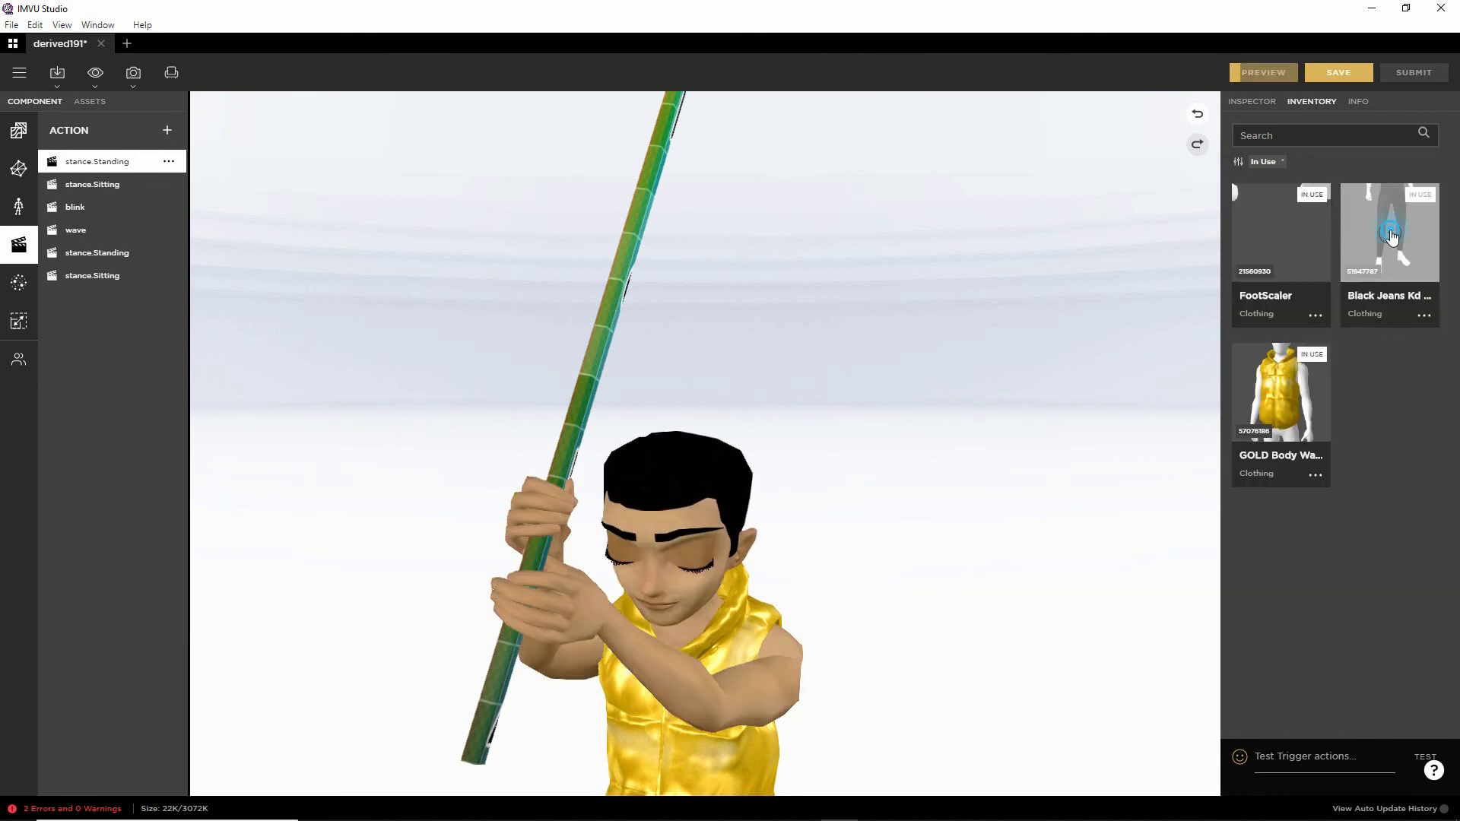
left_click(1392, 235)
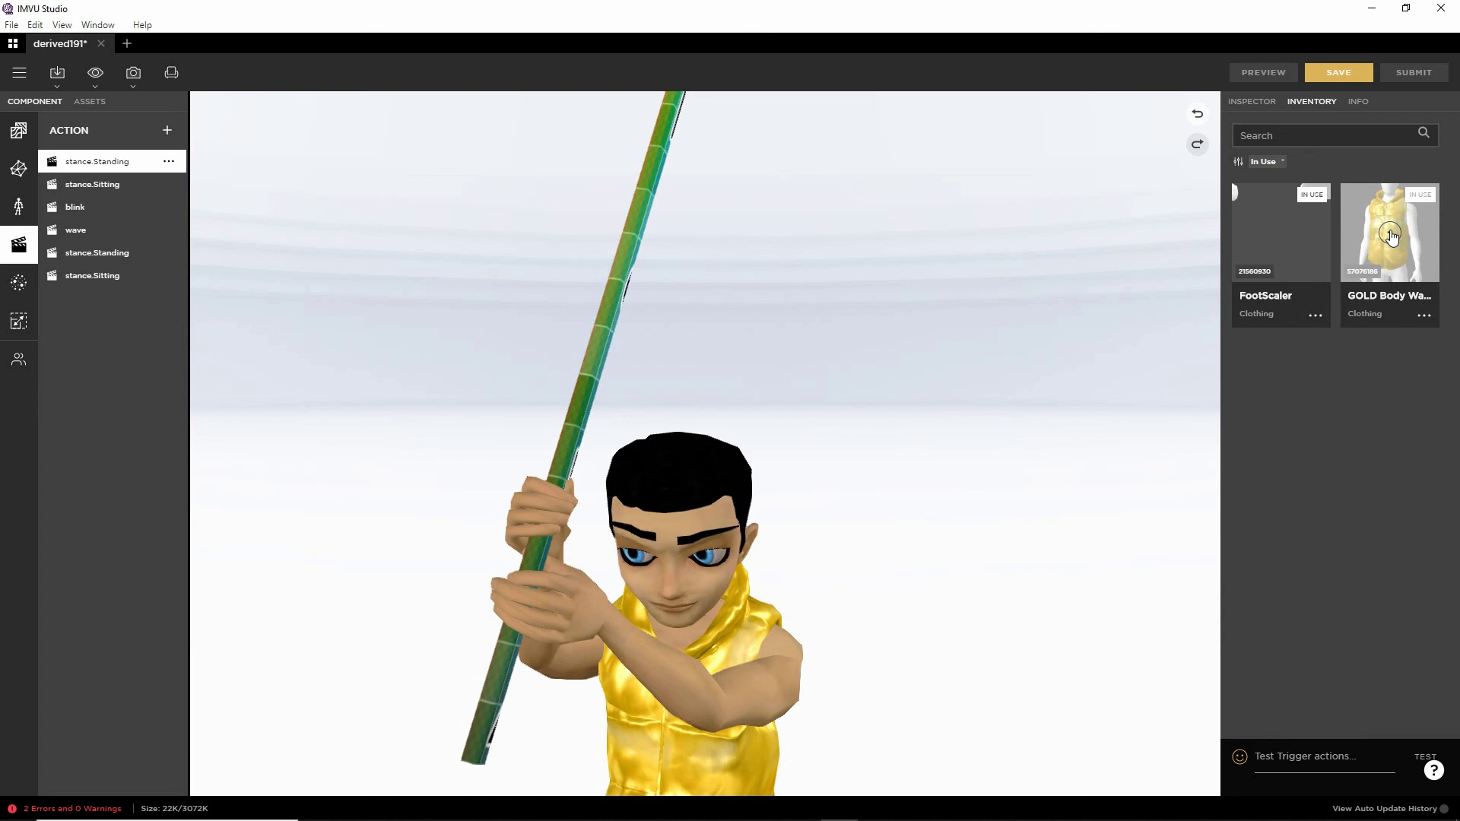
left_click(1392, 236)
left_click(1283, 231)
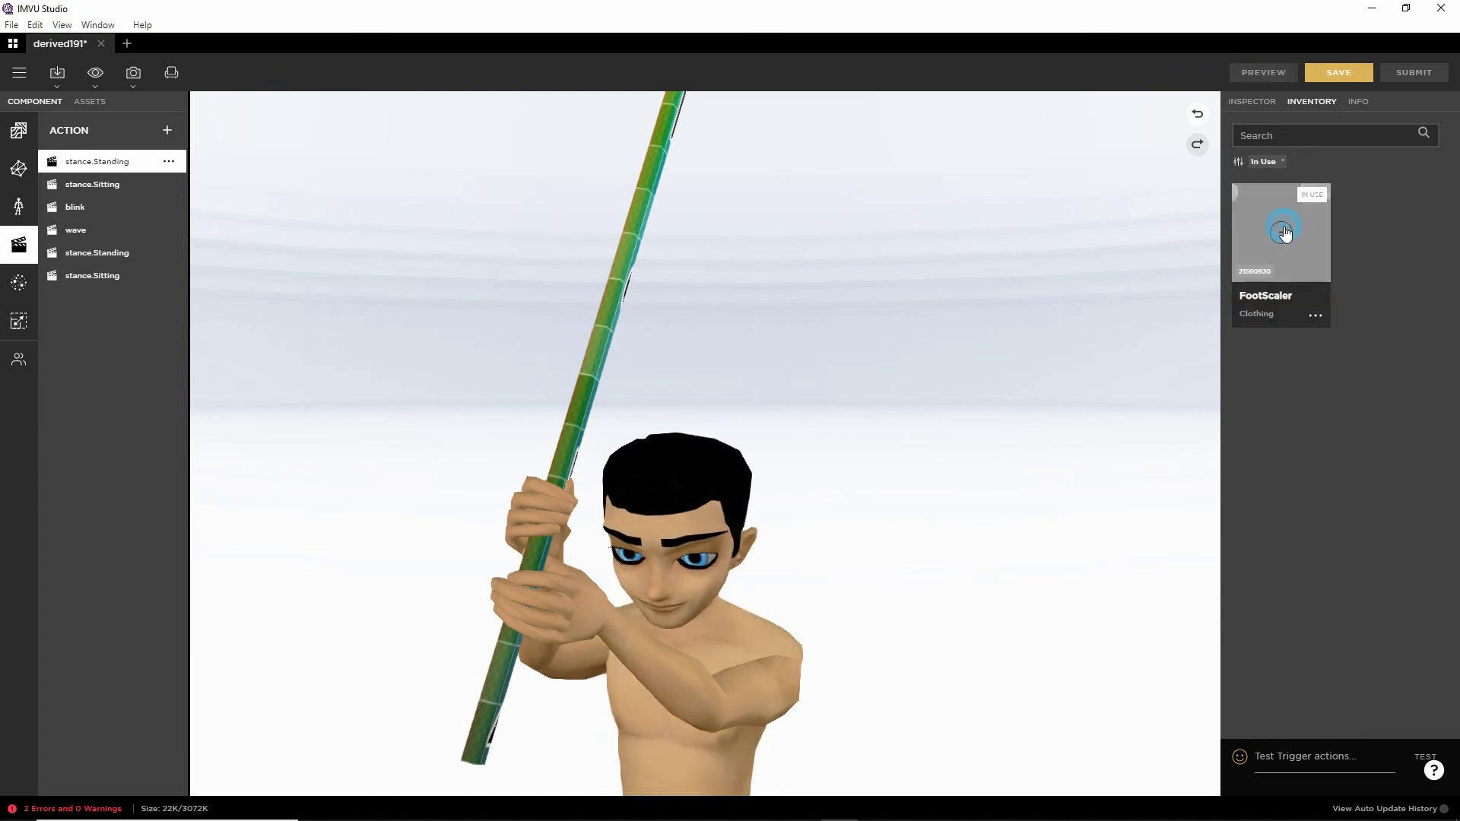
left_click_drag(769, 652, 897, 662)
scroll(814, 649, "up", 3)
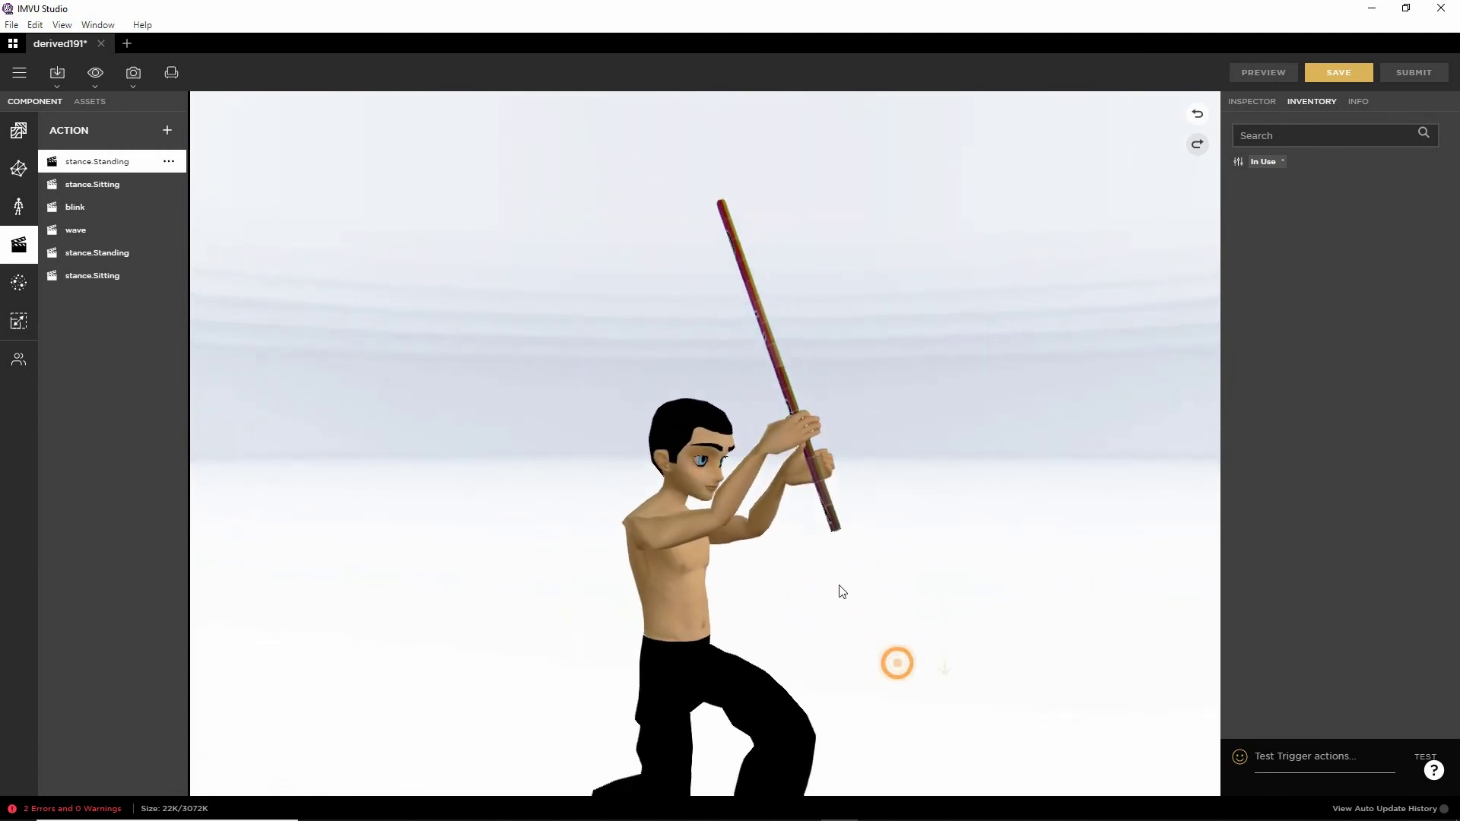
scroll(928, 595, "down", 3)
left_click_drag(870, 495, 809, 527)
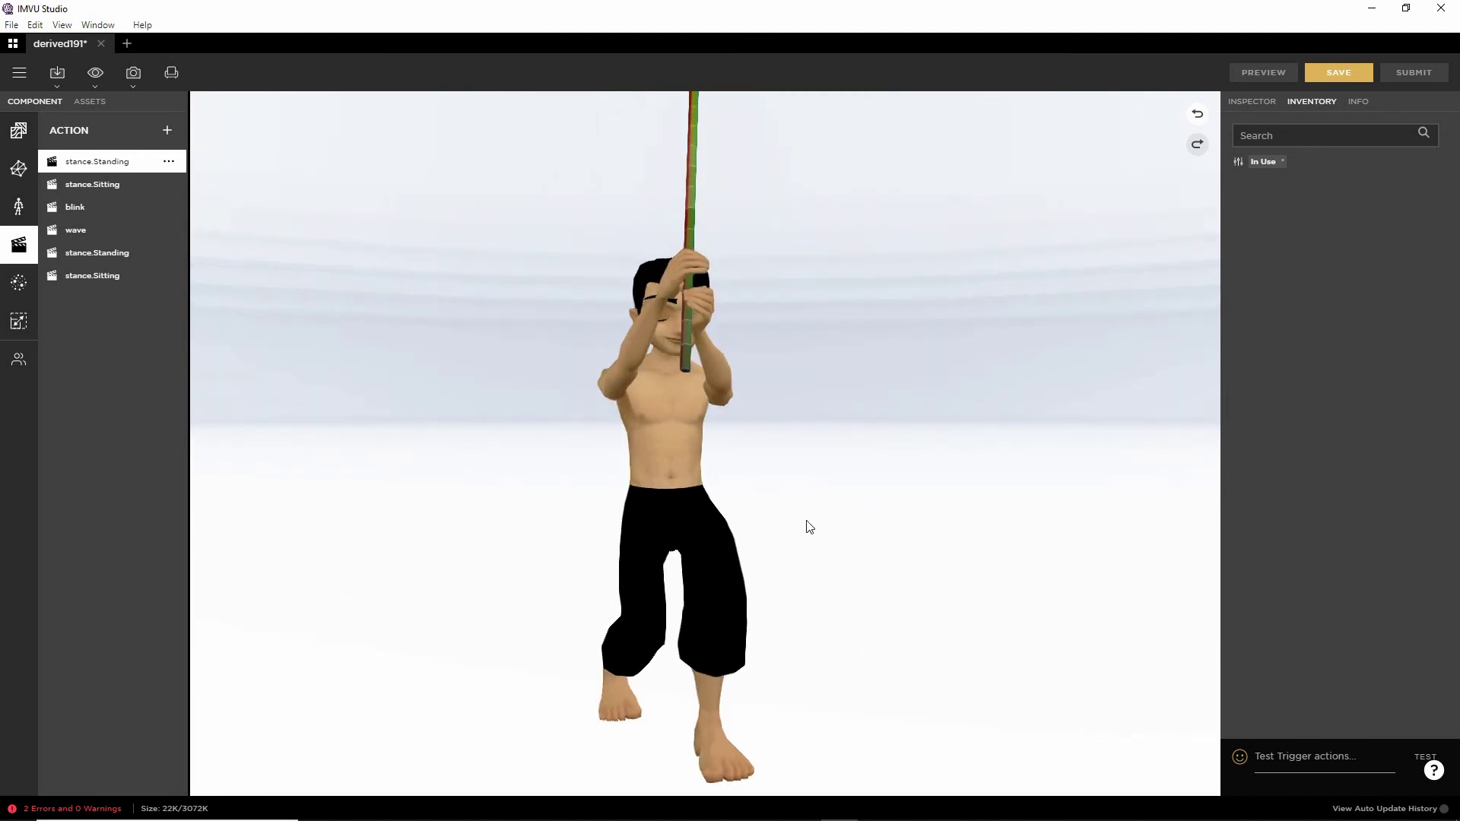